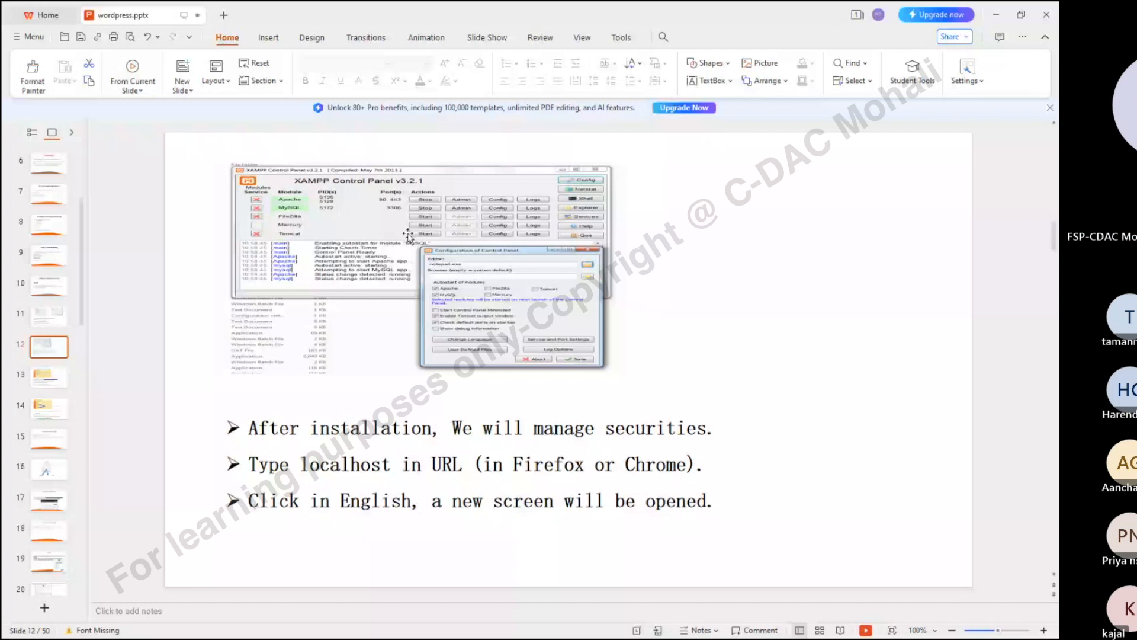
Move slide 12's three bullet points lower beneath the XAMPP screenshot, then go to slide 13
left_click(474, 509)
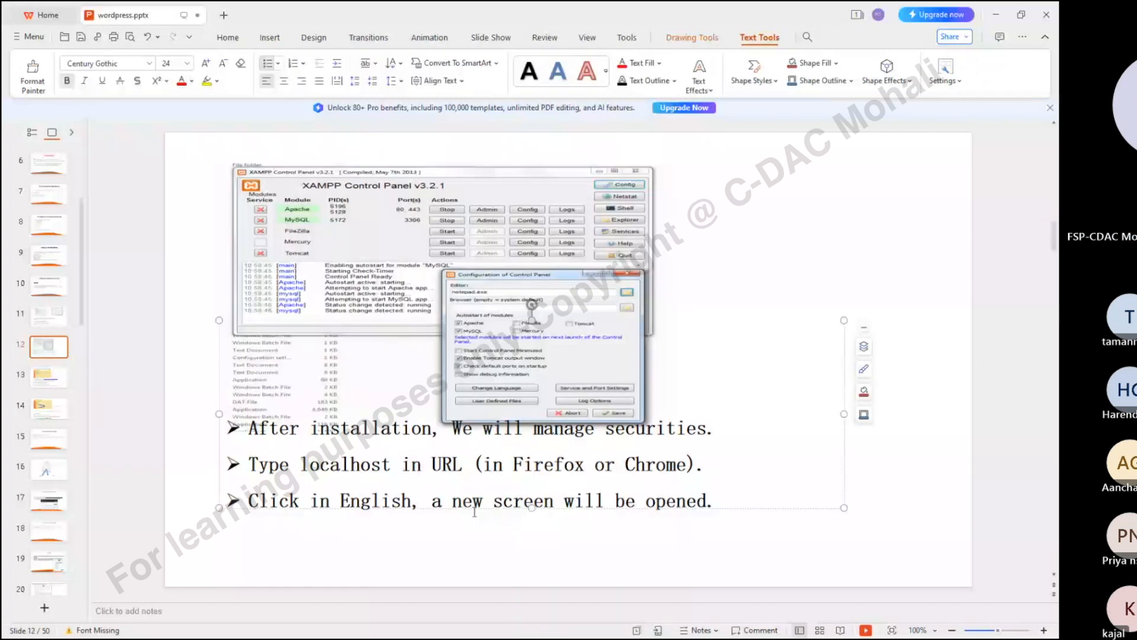
left_click(777, 244)
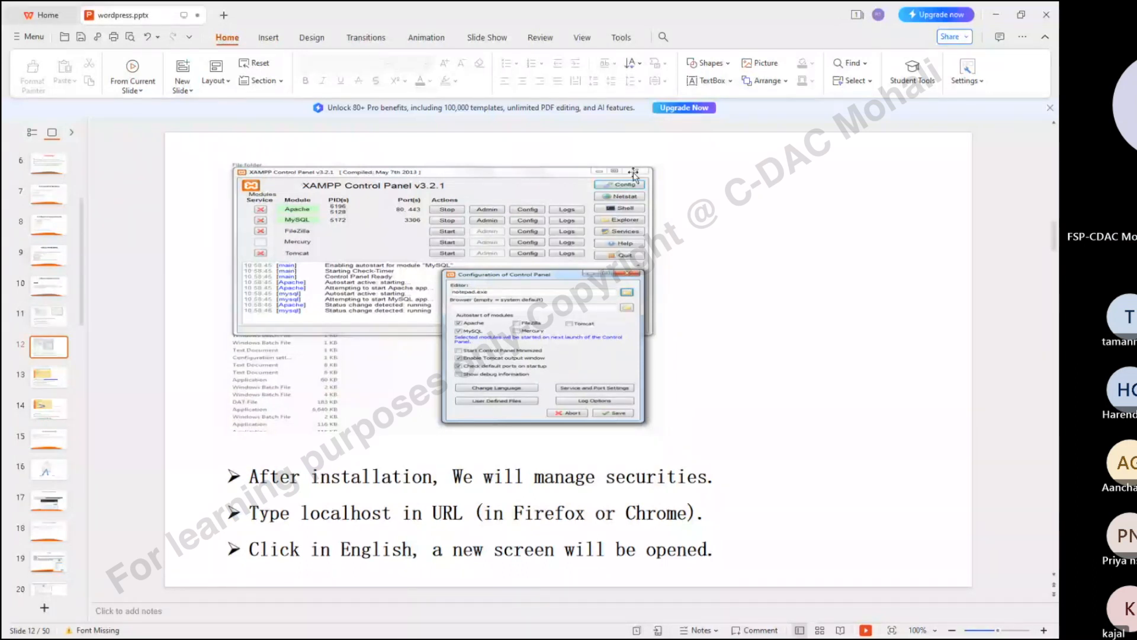
left_click(48, 379)
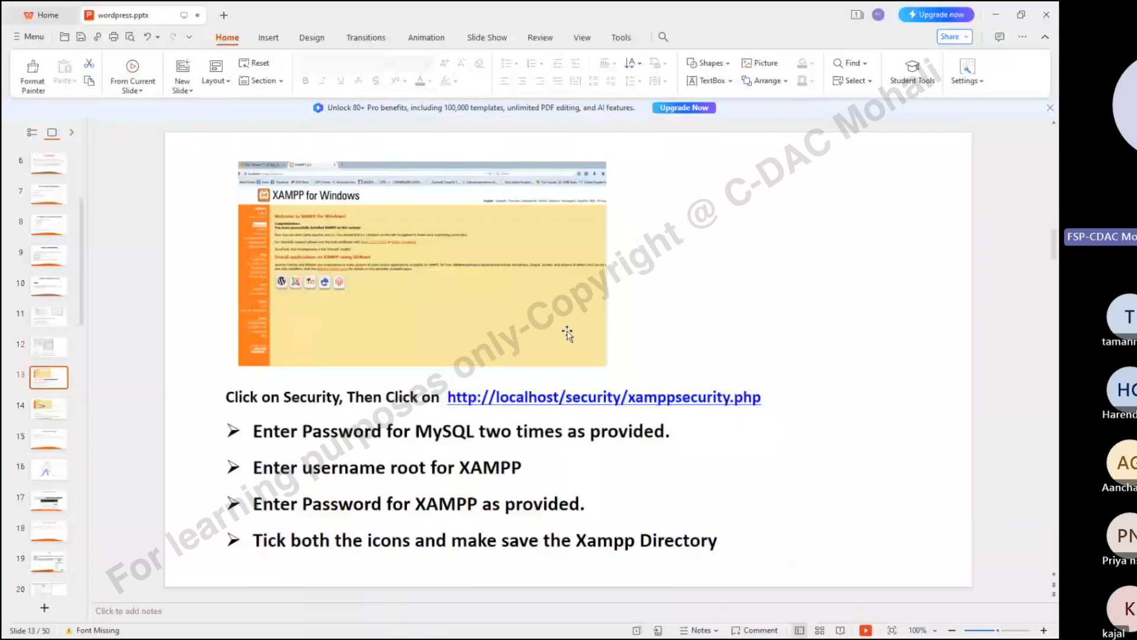
Select and then deselect the XAMPP for Windows picture on slide 13
left_click(441, 257)
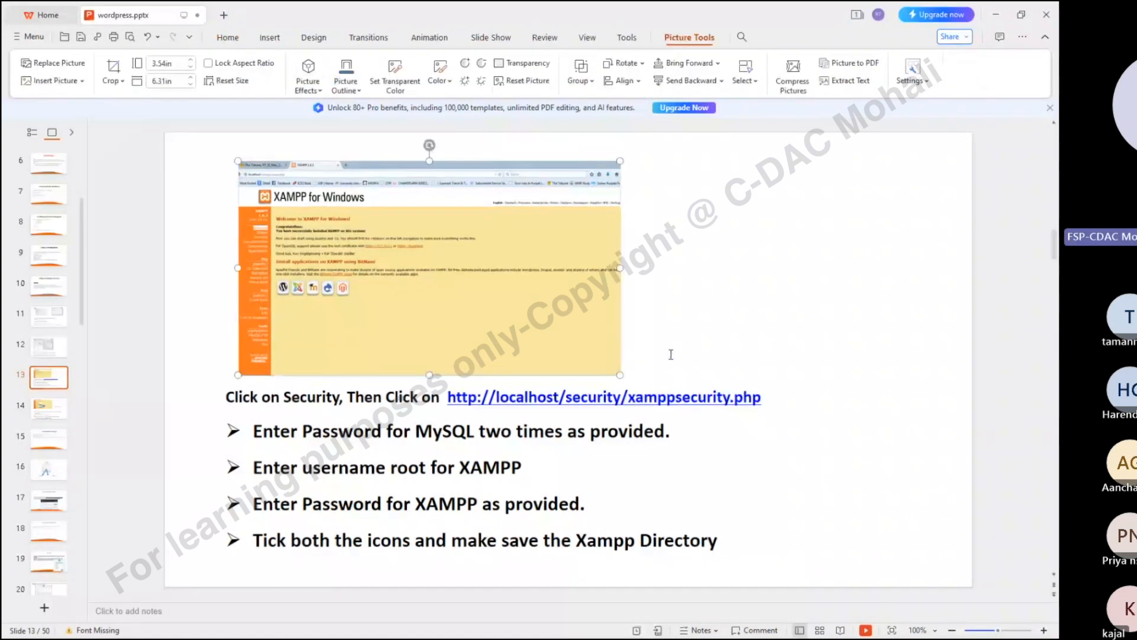
left_click(671, 354)
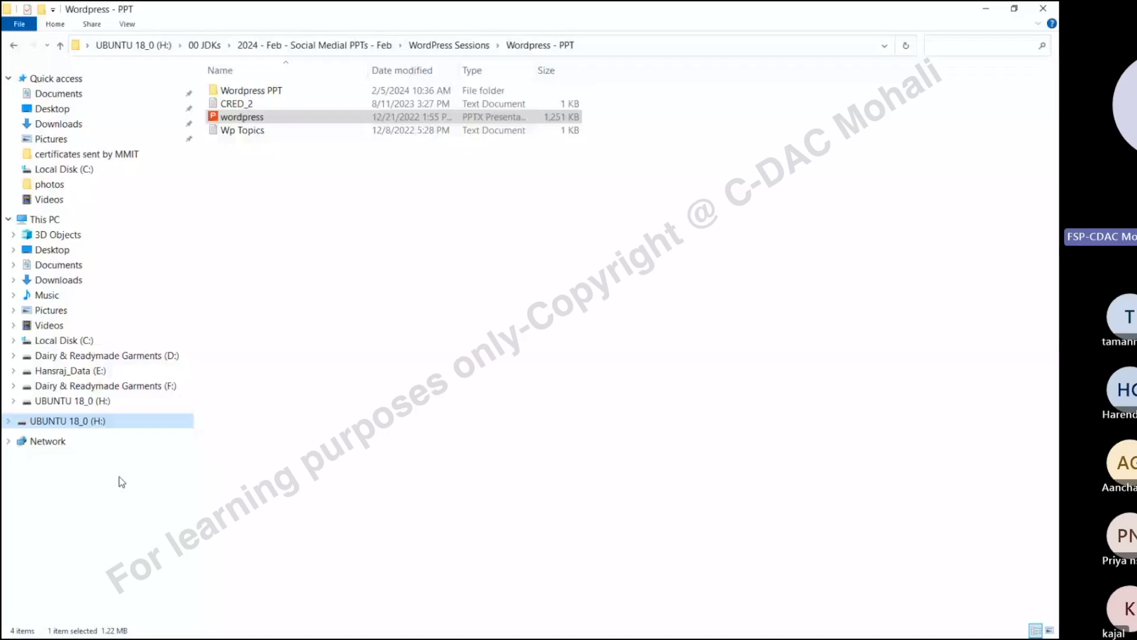
Browse from Local Disk (C:) into the xampp folder and open htdocs
left_click(71, 341)
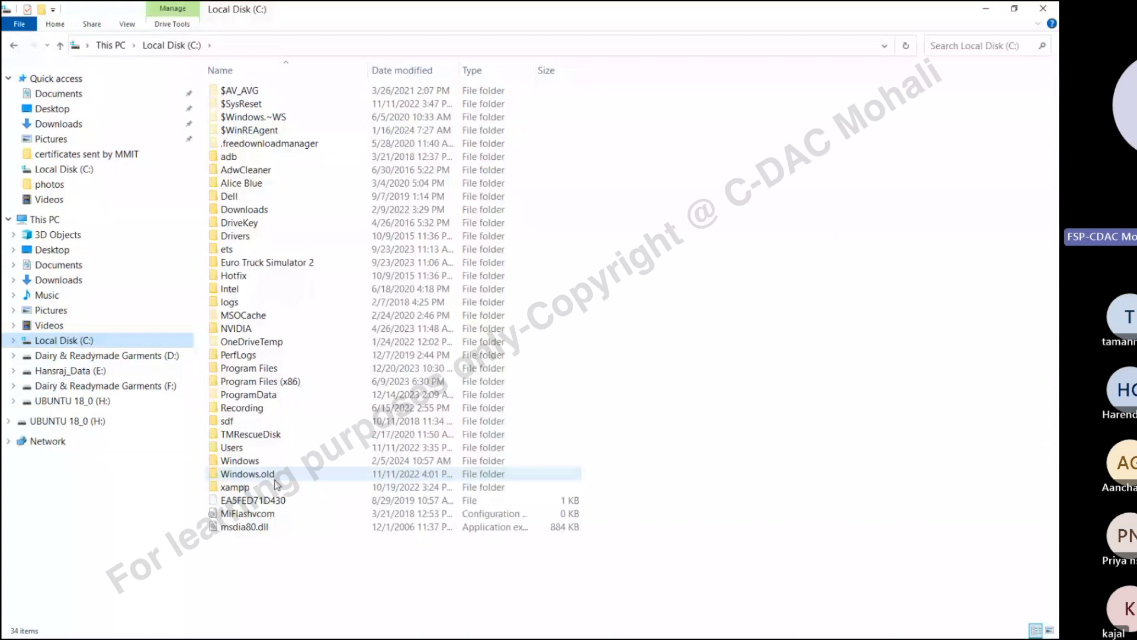
left_click(238, 488)
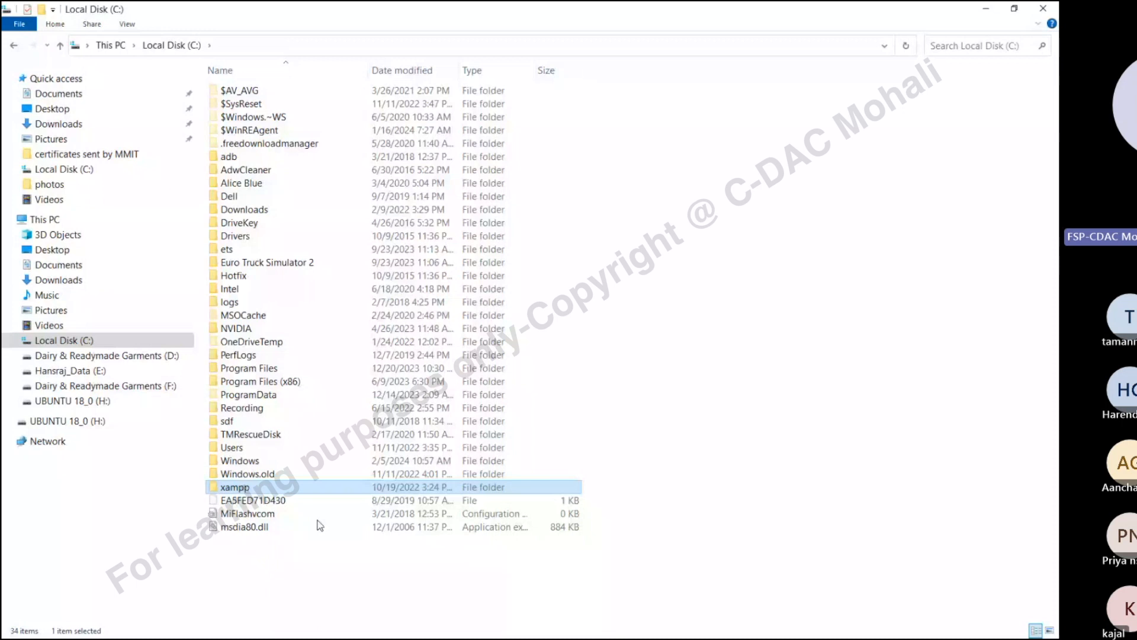
key("Return")
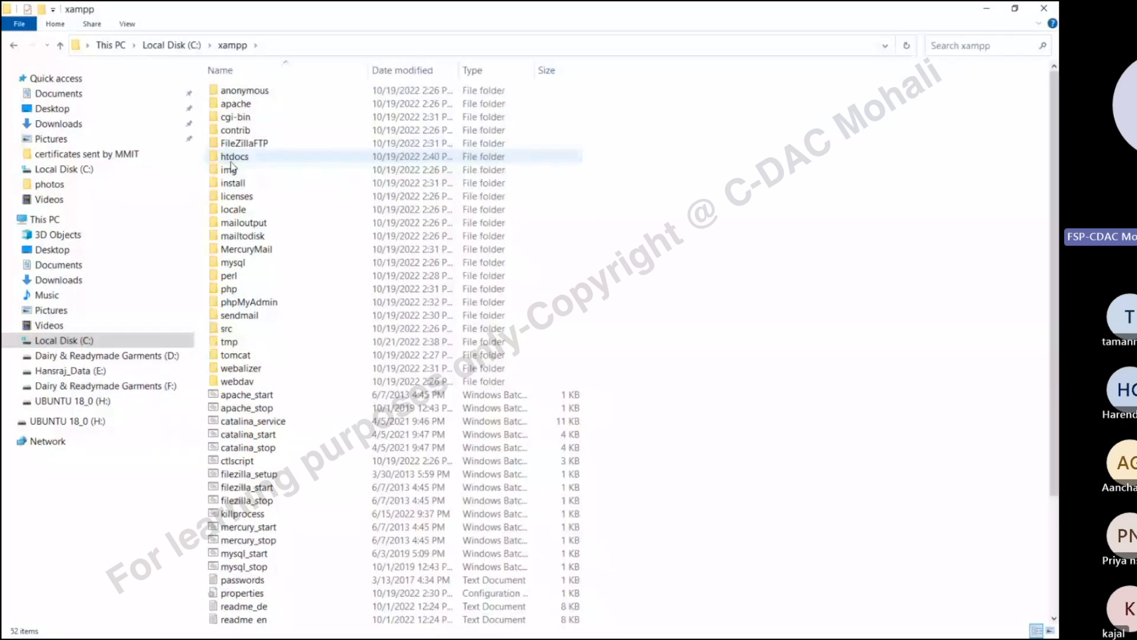
left_click(263, 157)
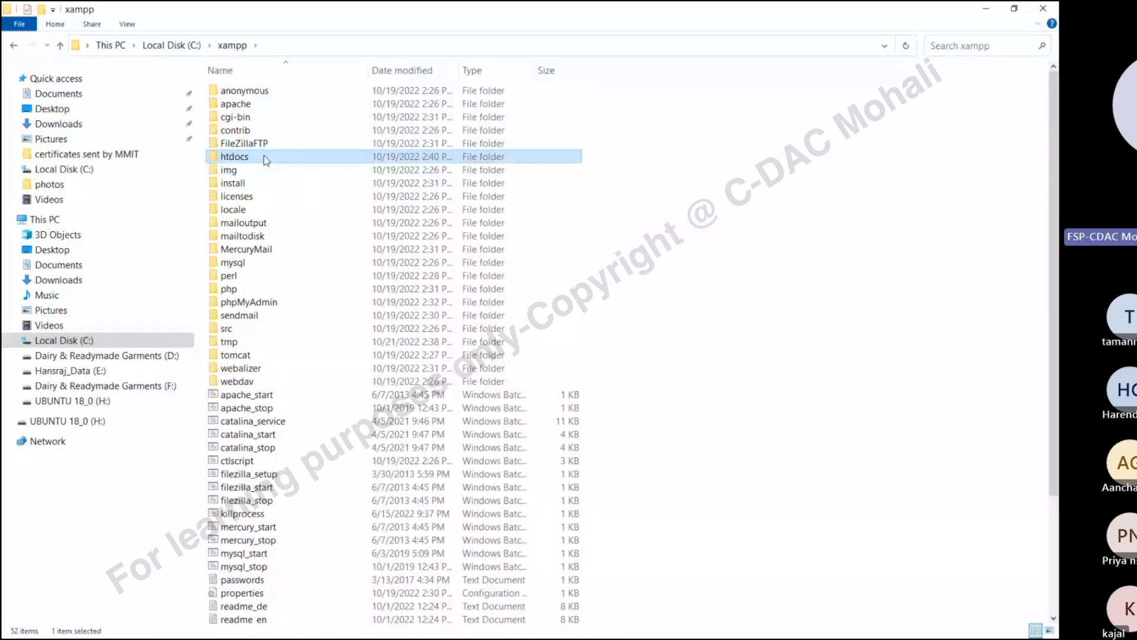
double_click(265, 156)
Select all 9 items in htdocs to review them, then clear the selection
left_click_drag(633, 264, 310, 73)
left_click(485, 355)
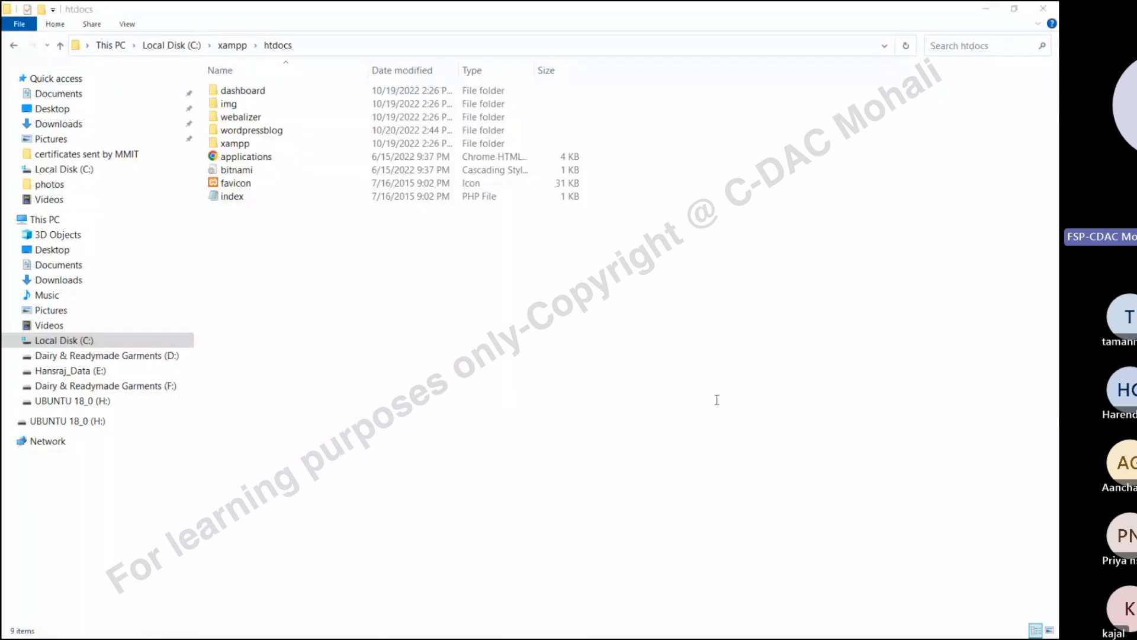
key("alt+Tab")
left_click_drag(659, 314, 228, 61)
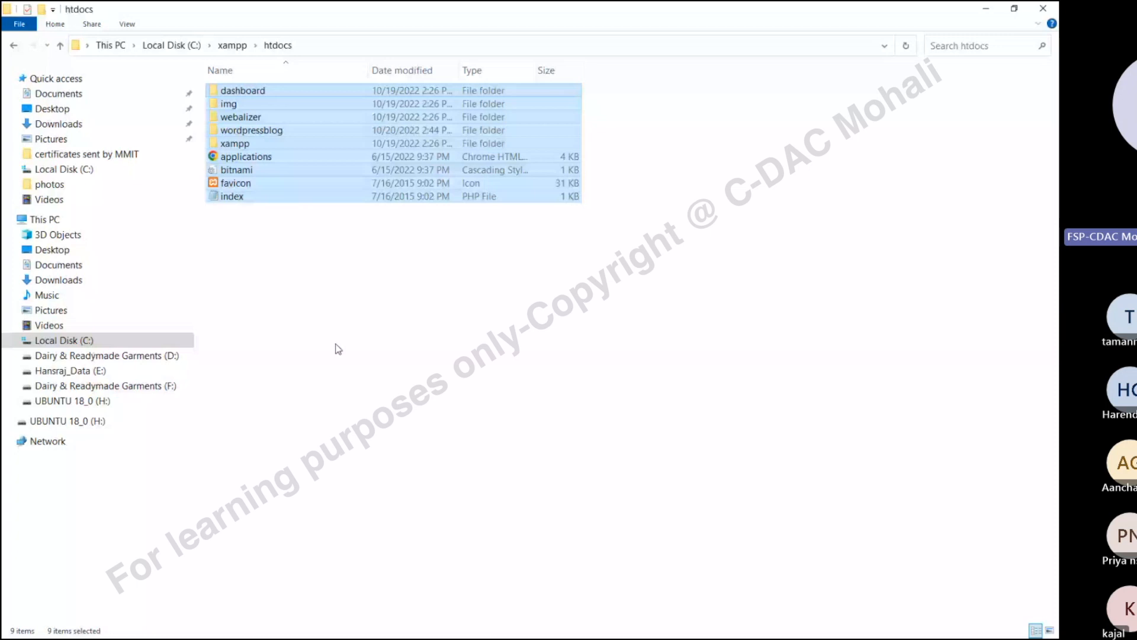
left_click(344, 401)
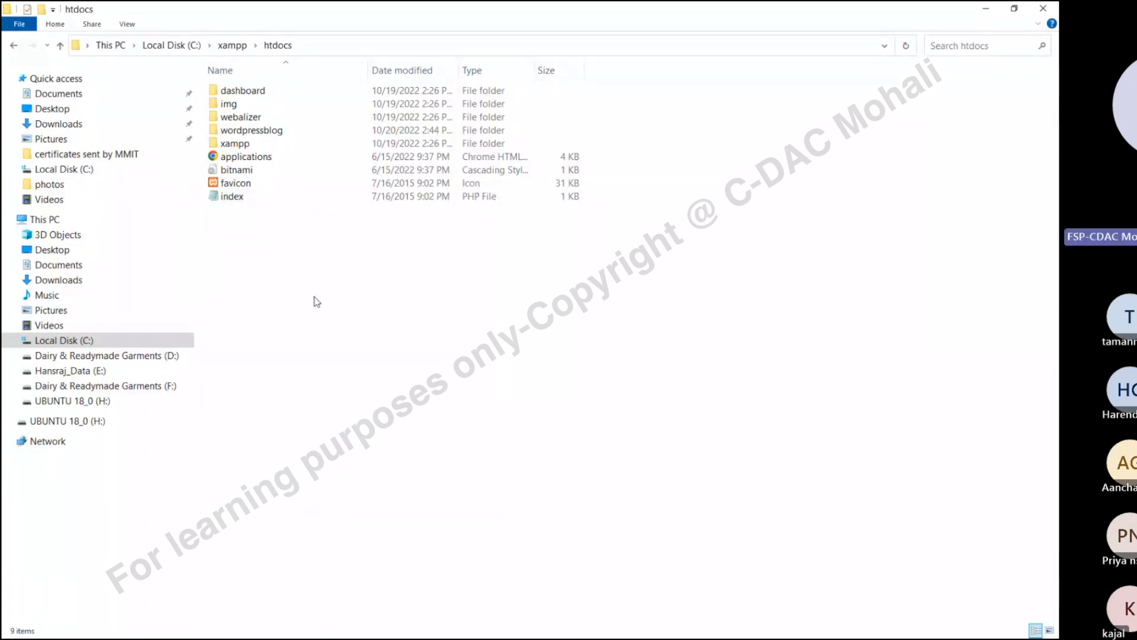
Start Apache on ports 80/443 and MySQL on port 3306, then open Apache's admin dashboard
left_click(448, 634)
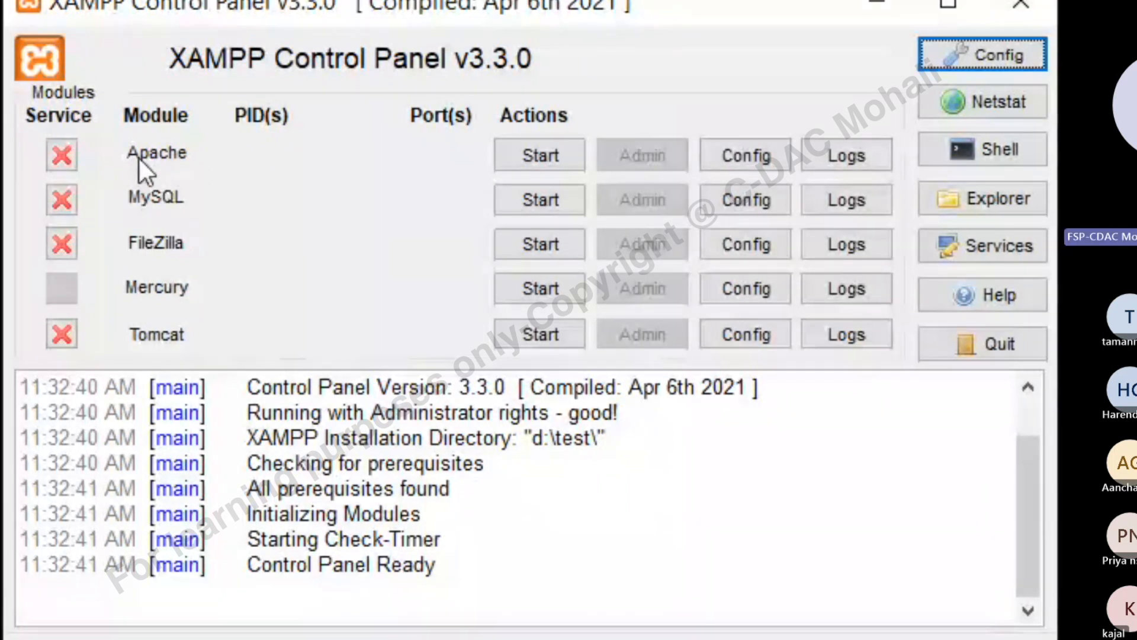
left_click(532, 148)
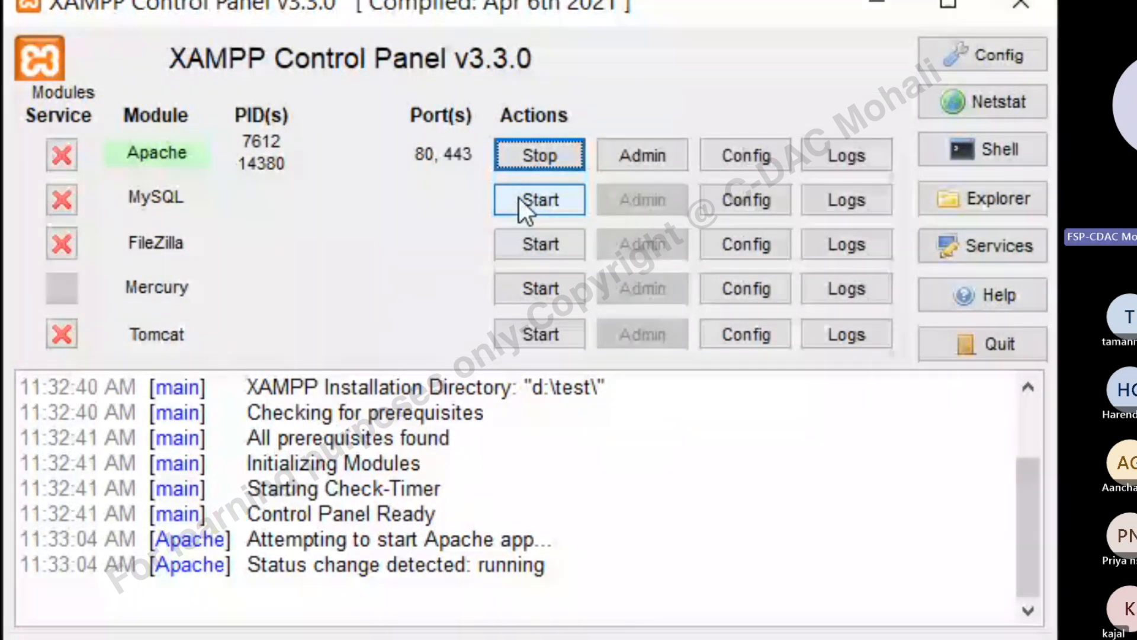
left_click(519, 198)
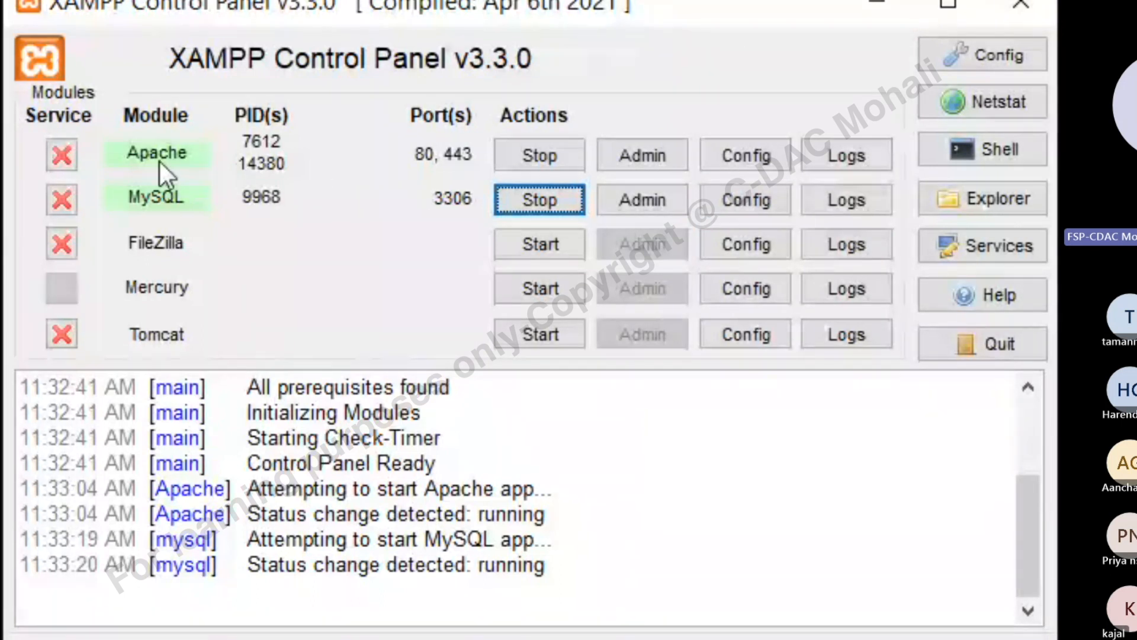
left_click(627, 158)
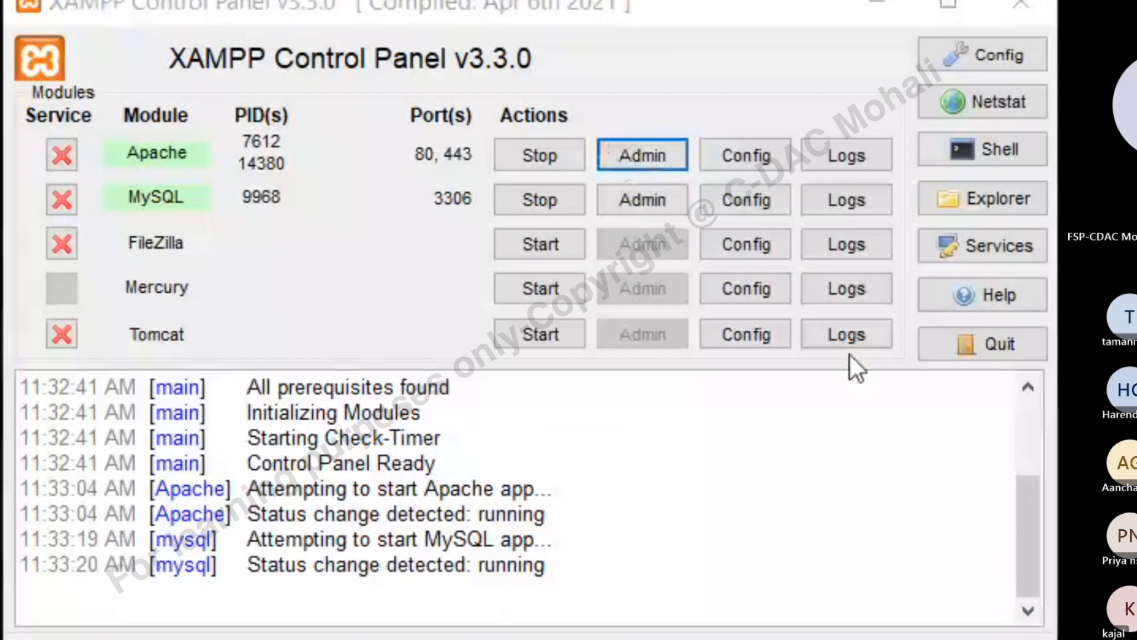
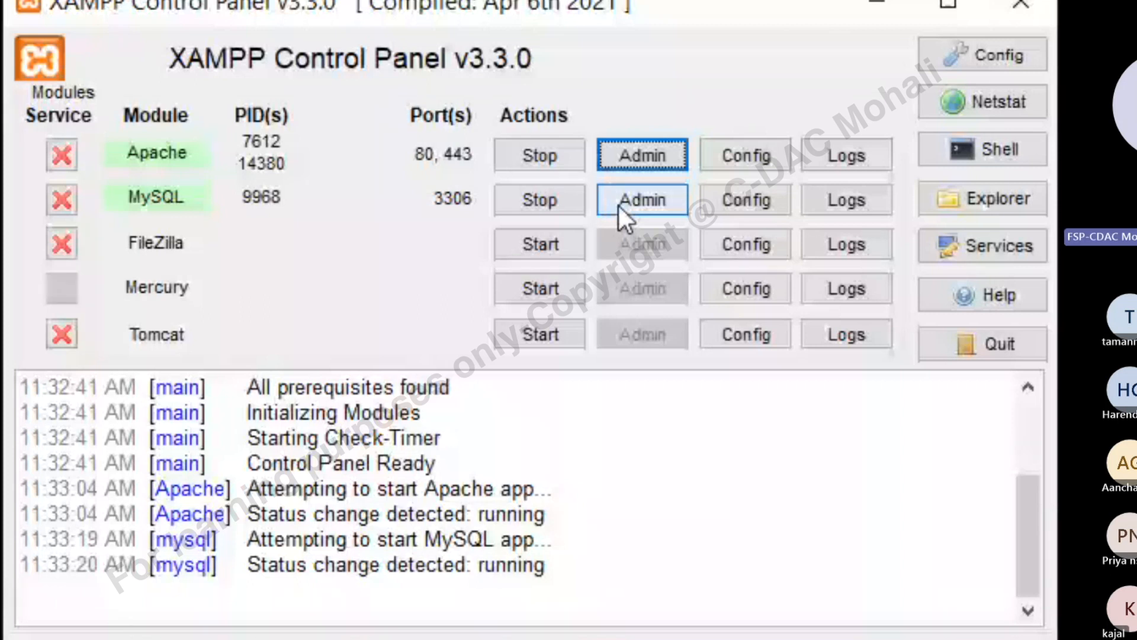
Launch phpMyAdmin from the Admin button on XAMPP's running MySQL row (port 3306)
left_click(619, 206)
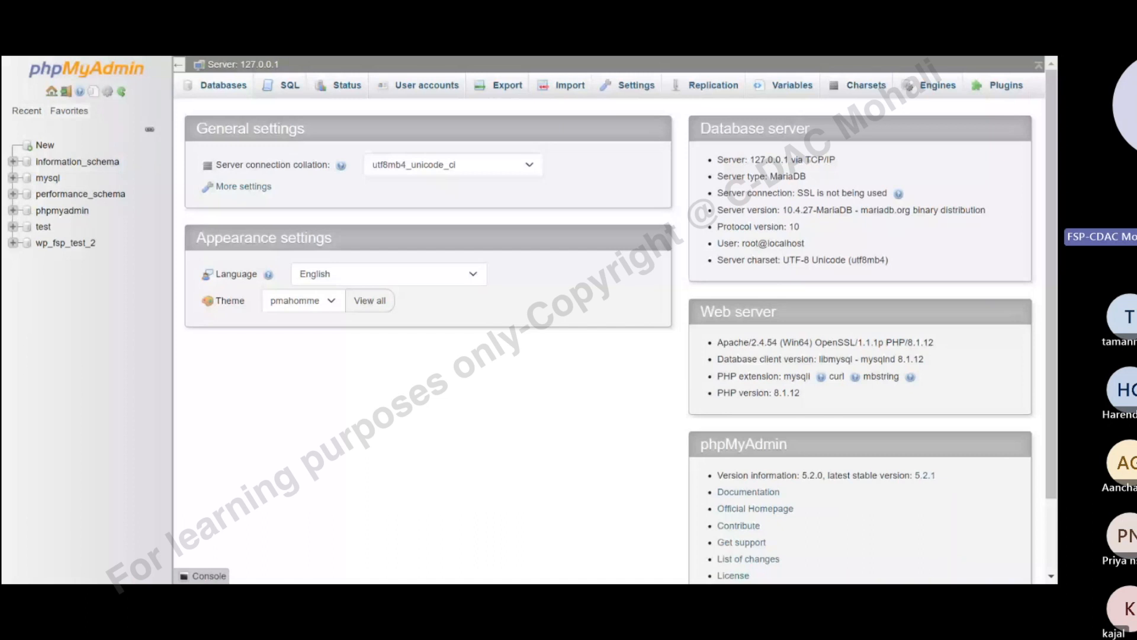
Type 'arsh299' as the new database name on the Databases page, then return to Google
left_click(224, 87)
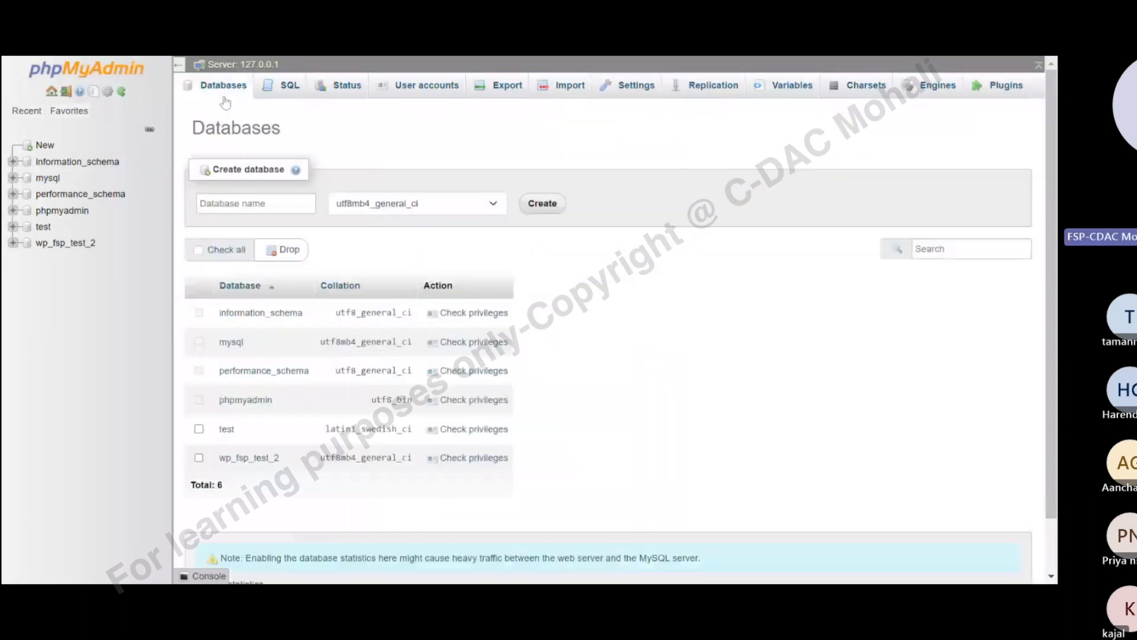
left_click(251, 203)
type("arsh299")
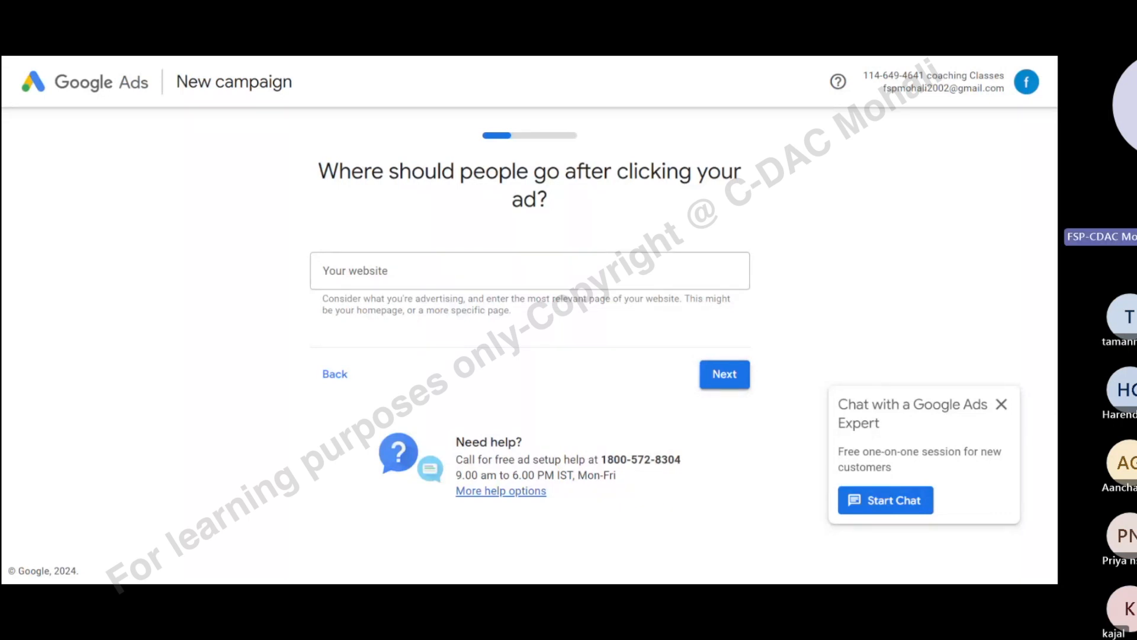
left_click(530, 270)
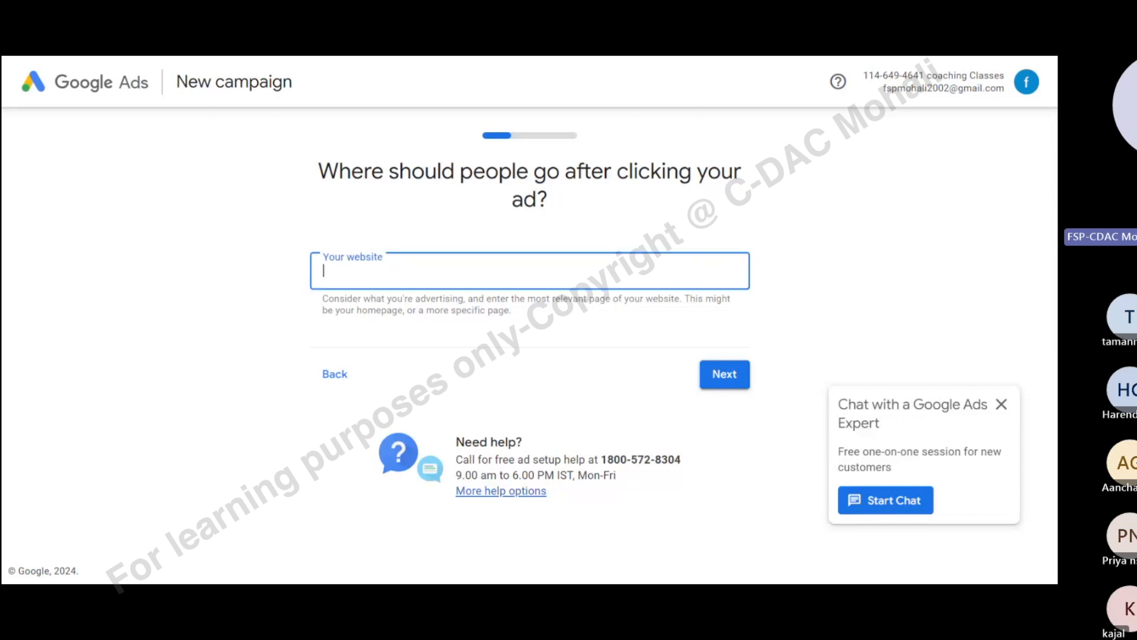
key("ctrl+Tab")
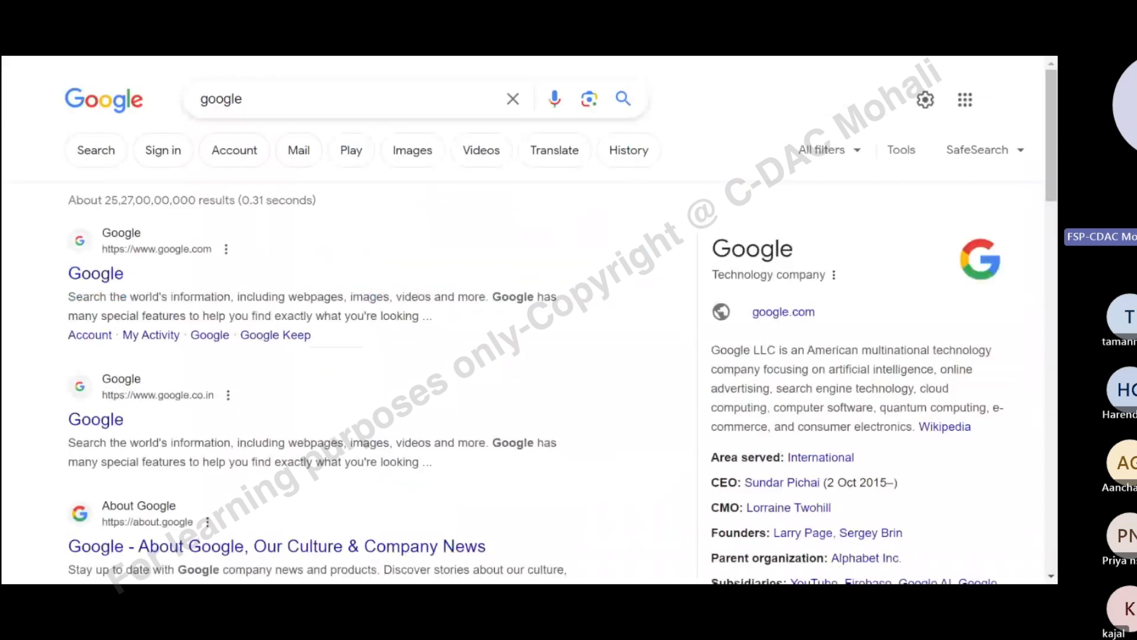
Replace the query with 'wordpress', refine to 'wordpress download', and open Download – WordPress.org
left_click_drag(243, 100, 155, 104)
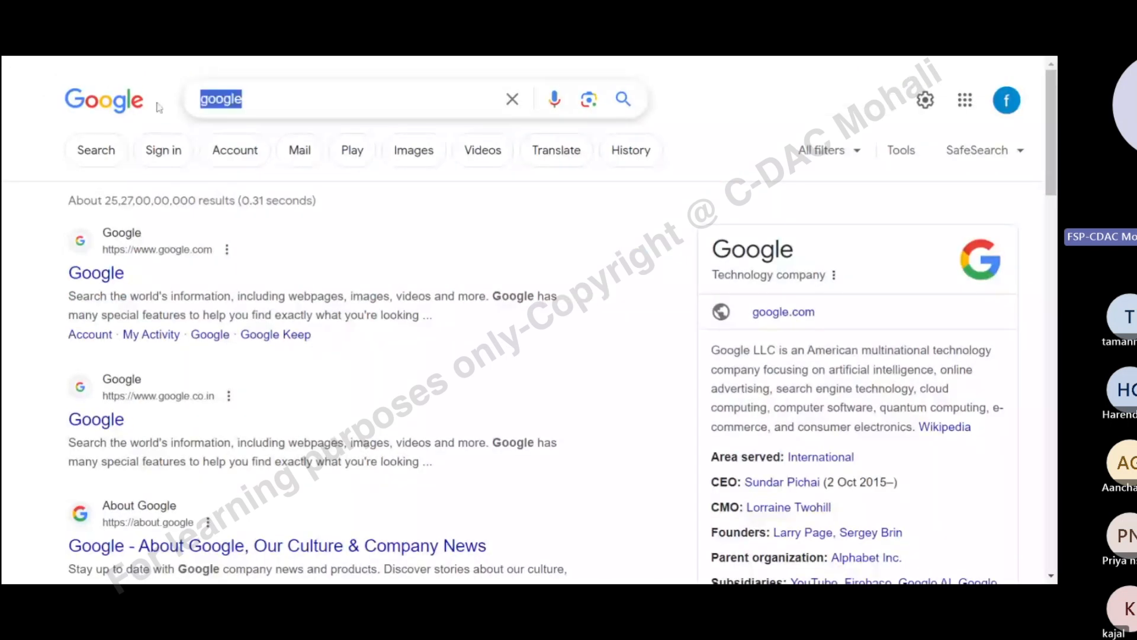
key("BackSpace")
type("wor")
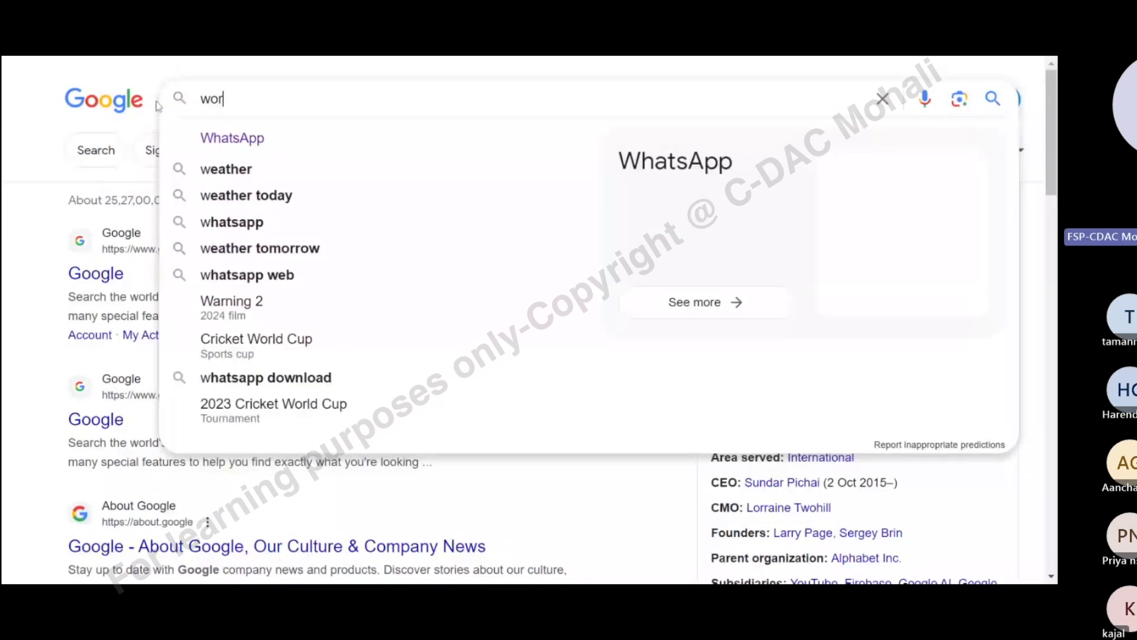
type("dpress")
key("Return")
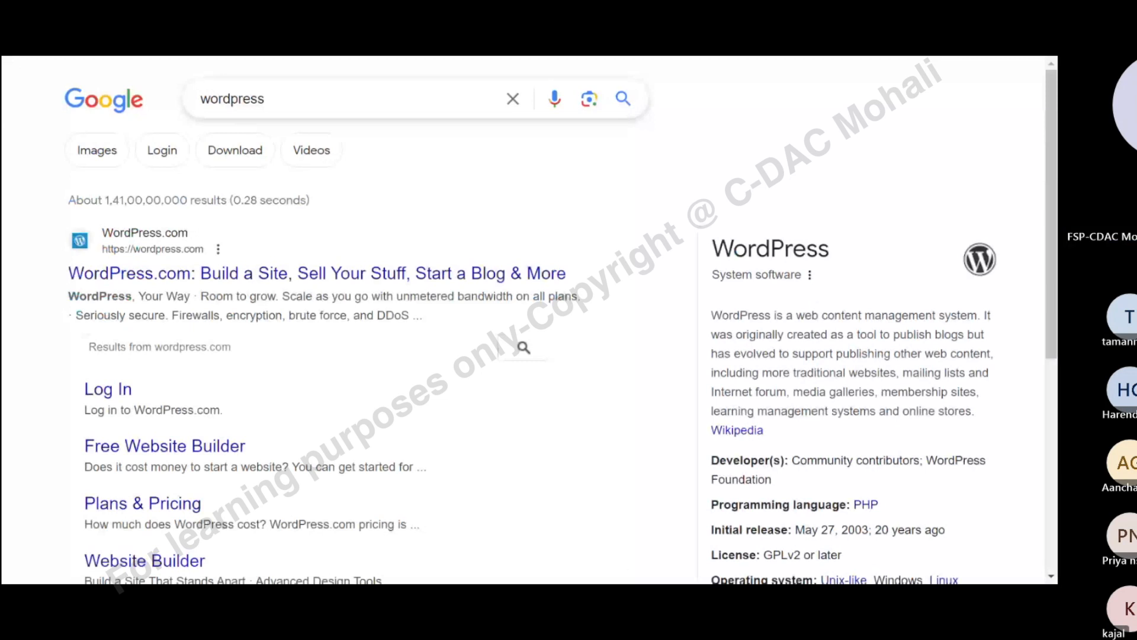
left_click(235, 150)
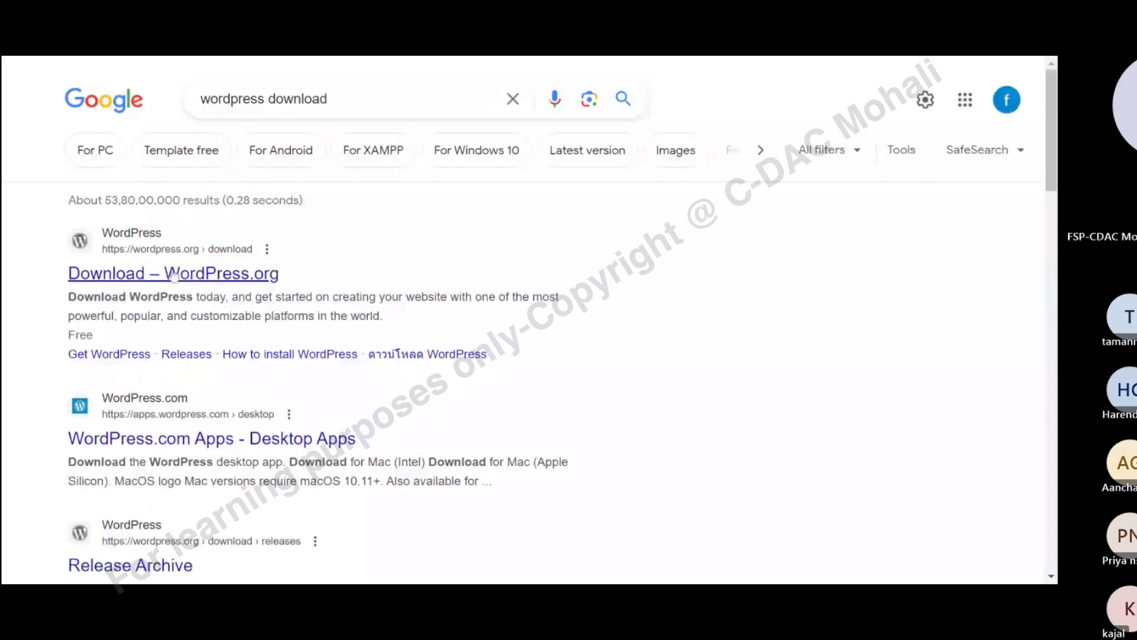
left_click(174, 275)
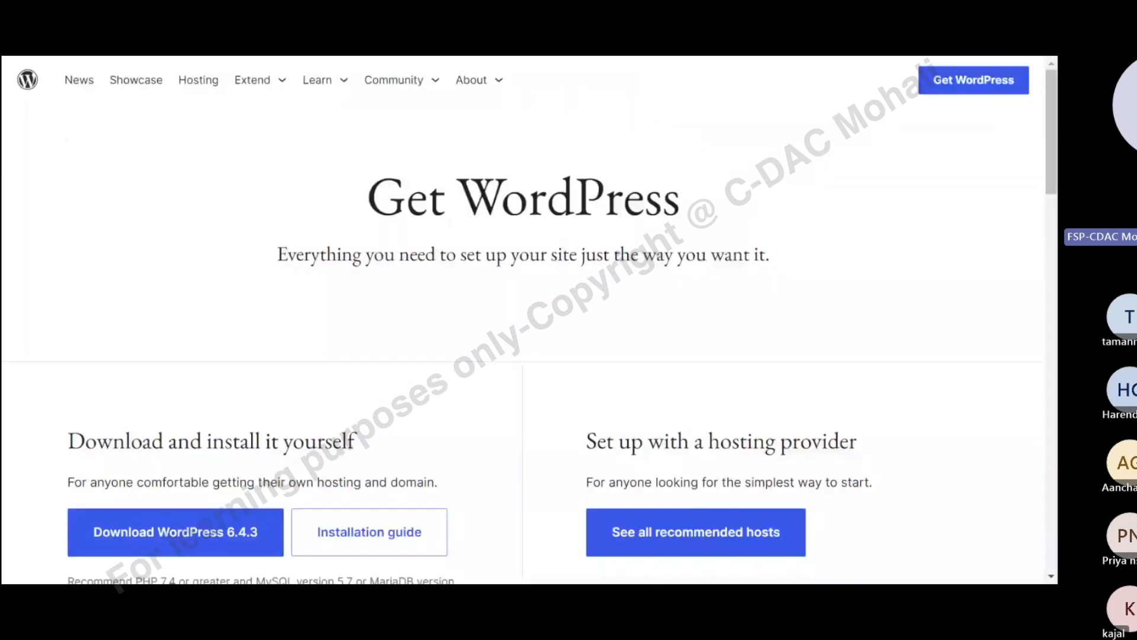
Highlight the PHP 7.4 and MySQL 5.7 / MariaDB 10.4 recommendation under Download WordPress 6.4.3
scroll(624, 274, "down", 3)
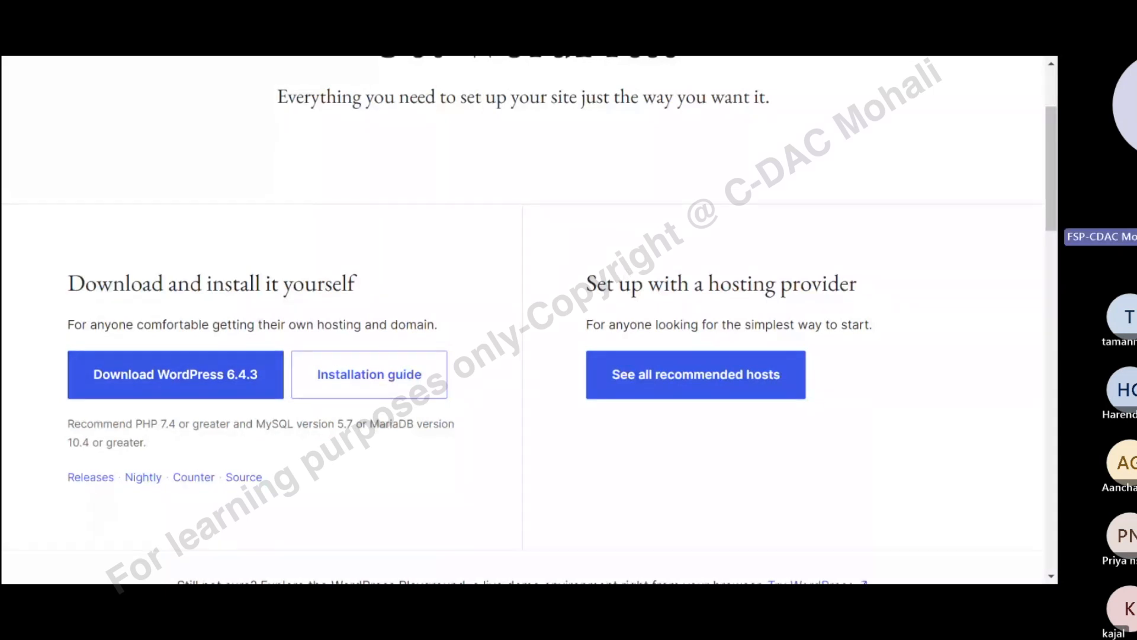
left_click_drag(63, 427, 344, 427)
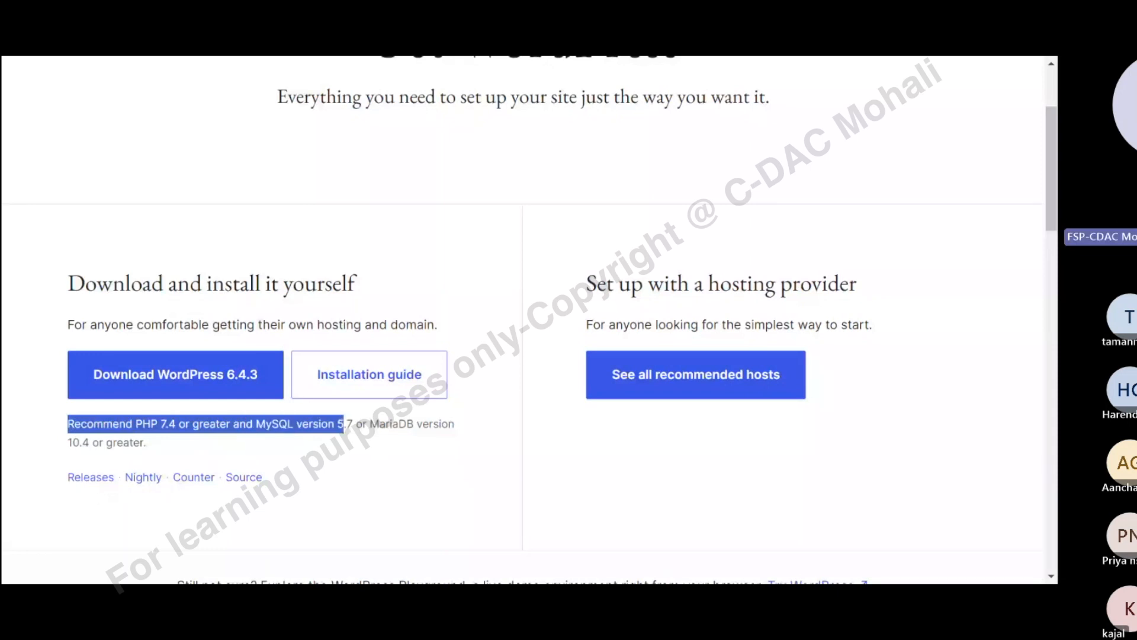
left_click(344, 427)
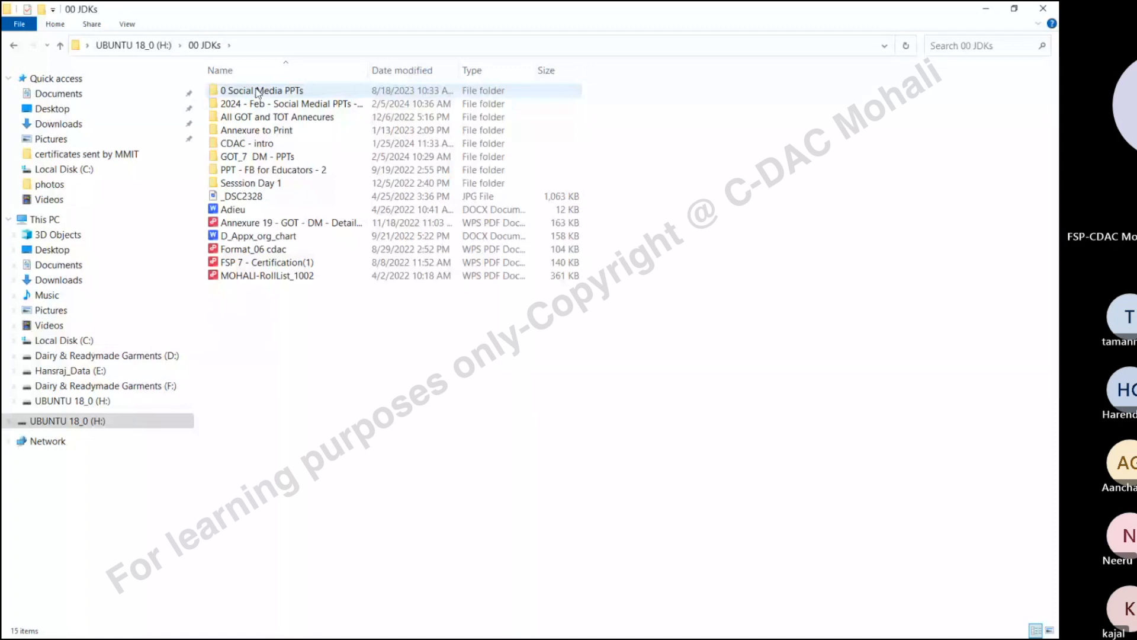
Go through 2024 - Feb - Social Medial PPTs - Feb and WordPress Sessions into Wordpress - Software, selecting wordpress-6.4.3.zip
double_click(263, 104)
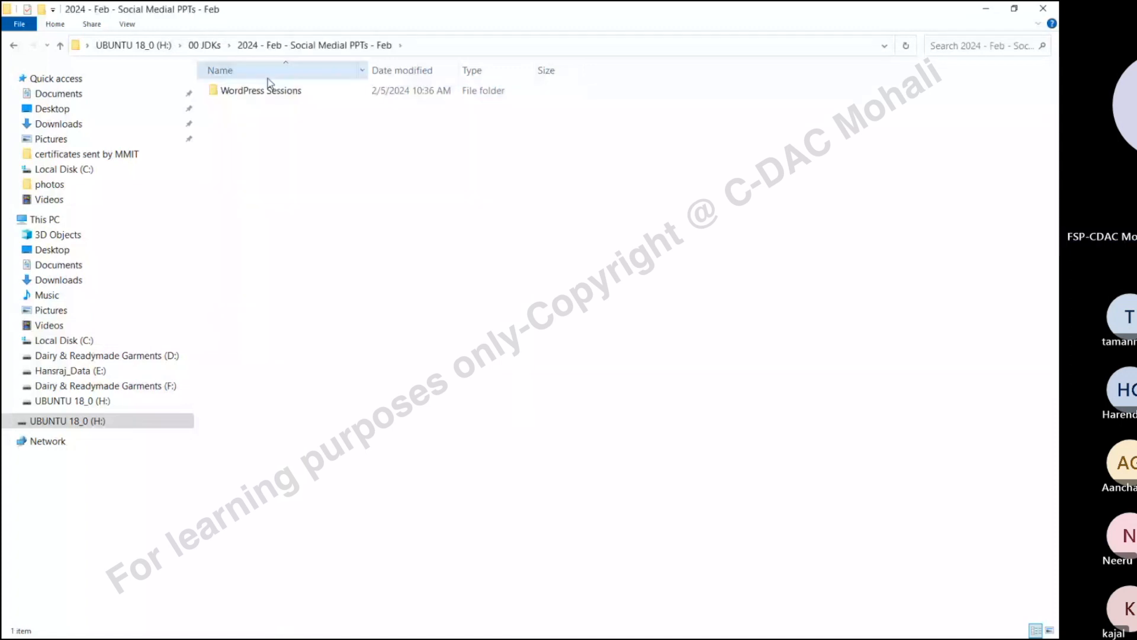
double_click(270, 90)
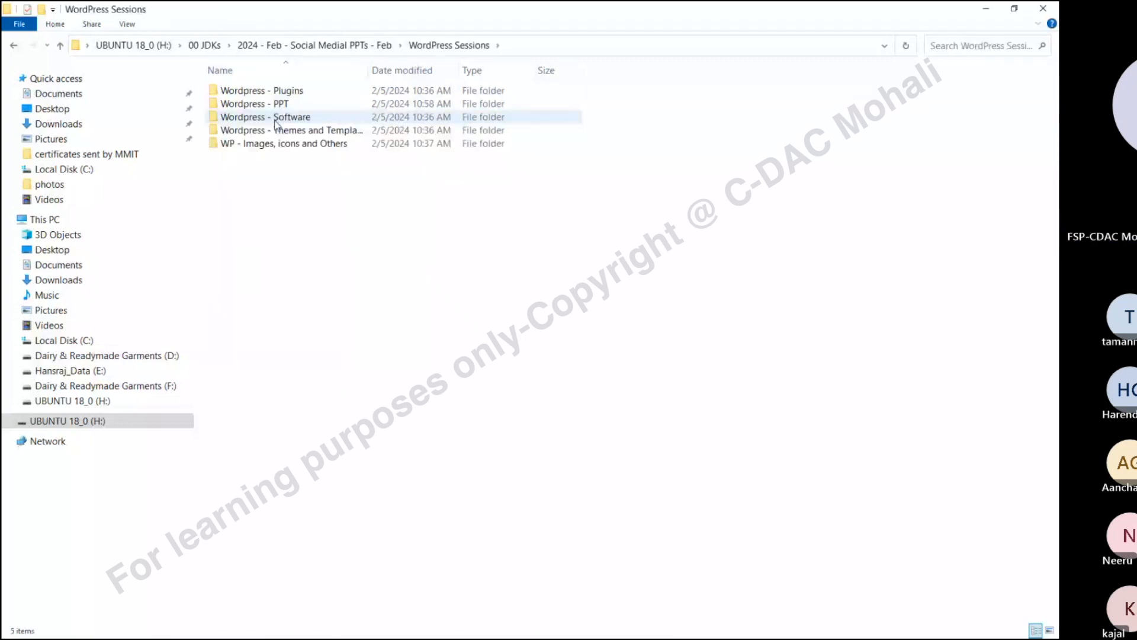
left_click(293, 121)
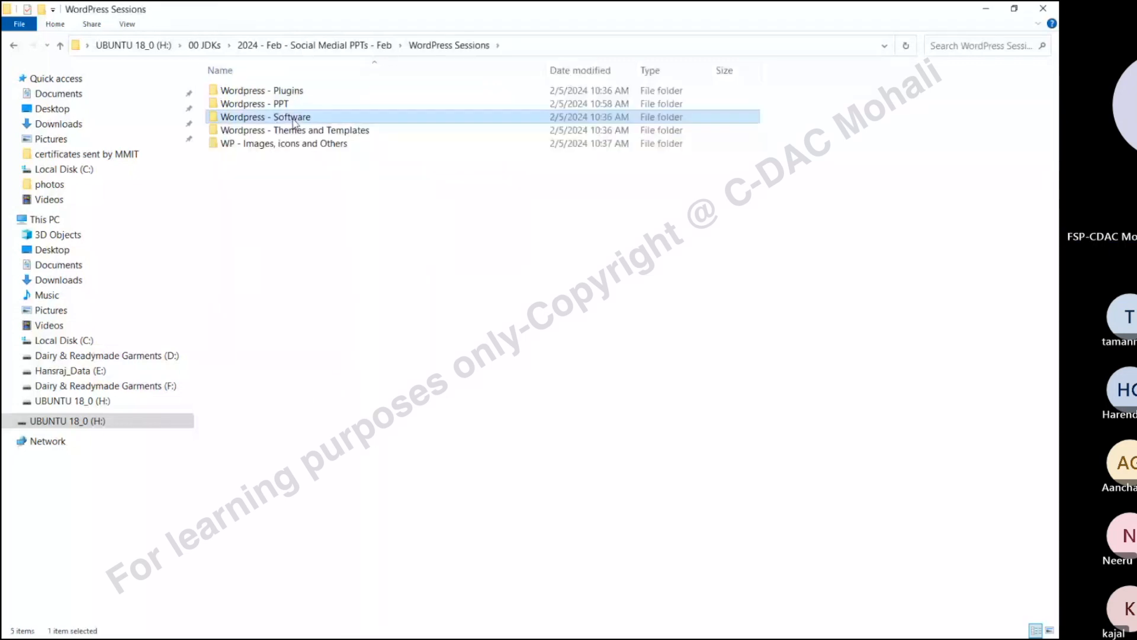
double_click(293, 121)
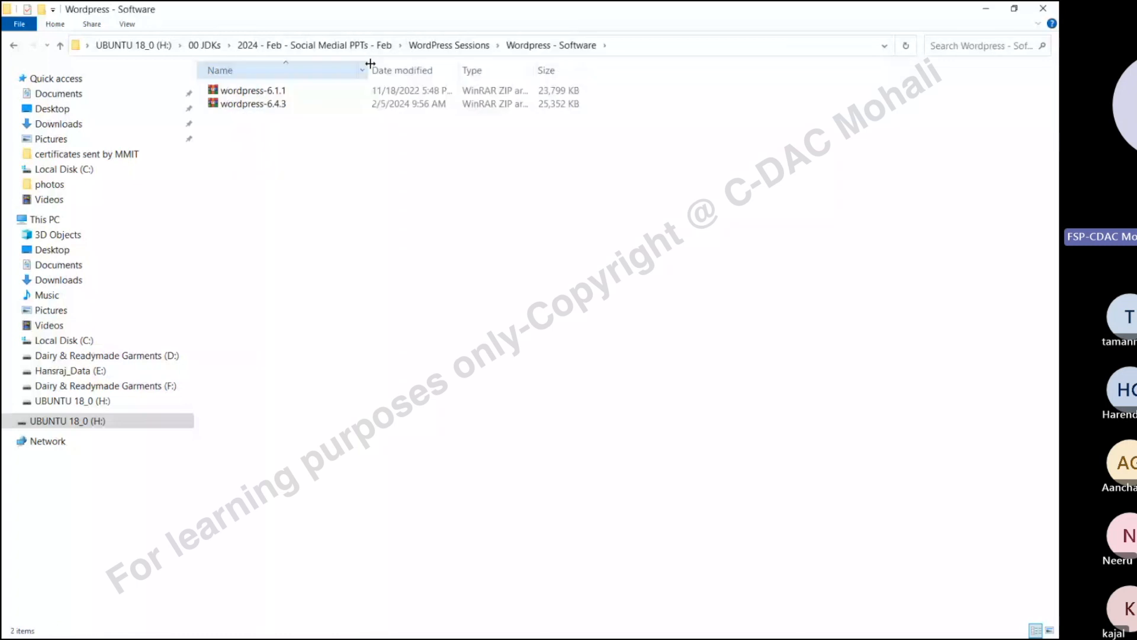
left_click(253, 107)
Open wordpress-6.4.3.zip to extract it into the Wordpress - Software folder
double_click(253, 106)
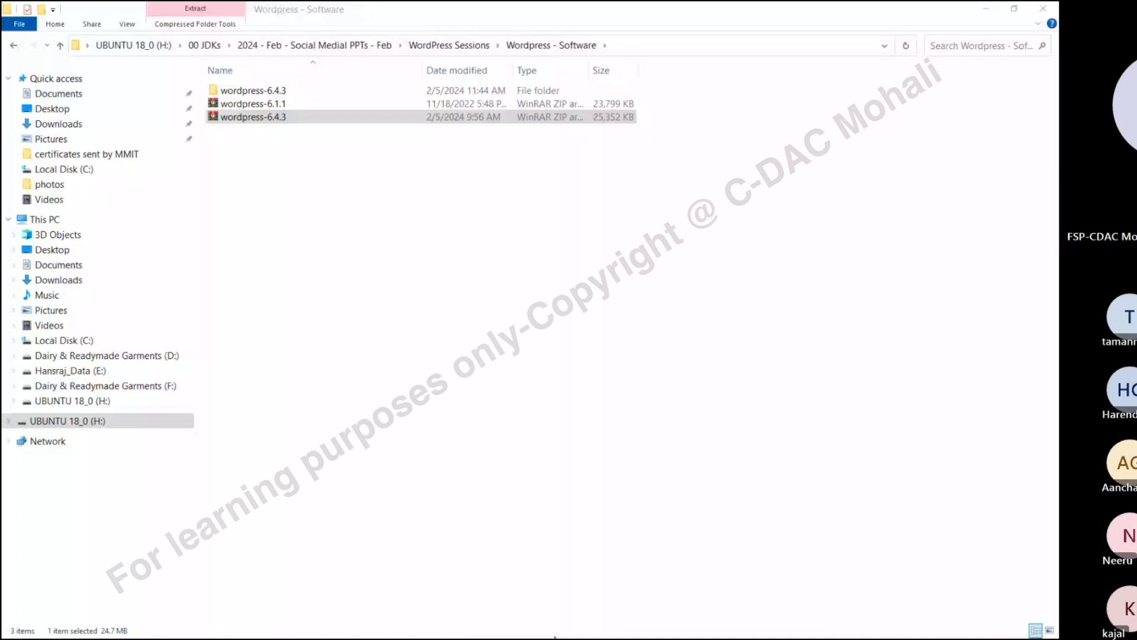
Browse drives F:, D:, E: and back to D:, then switch to the browser
left_click(97, 387)
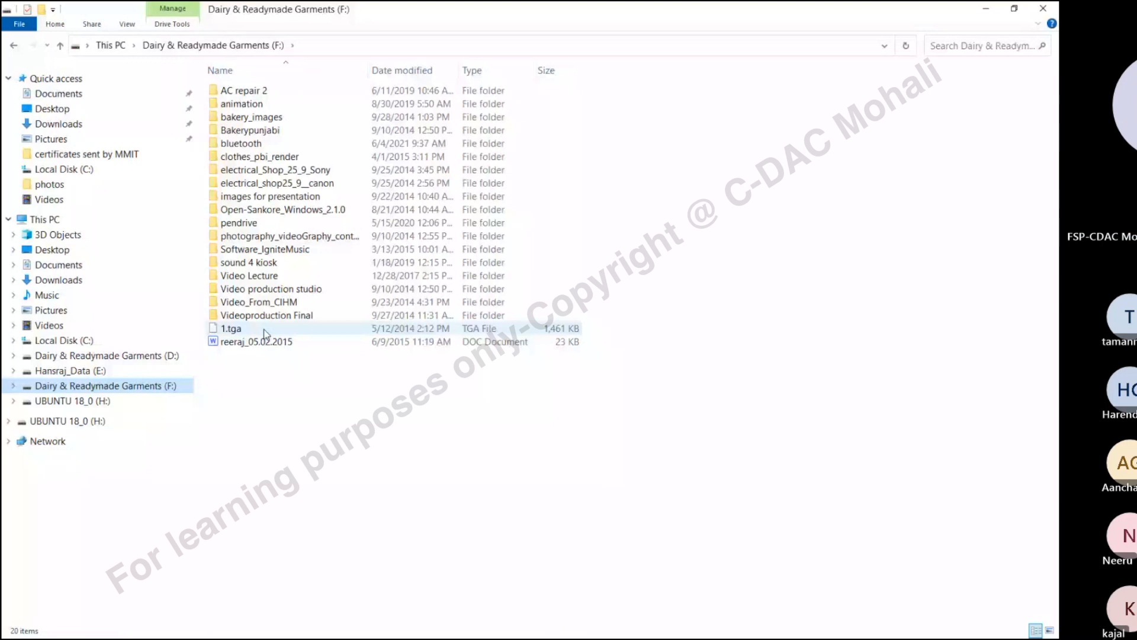
left_click(89, 355)
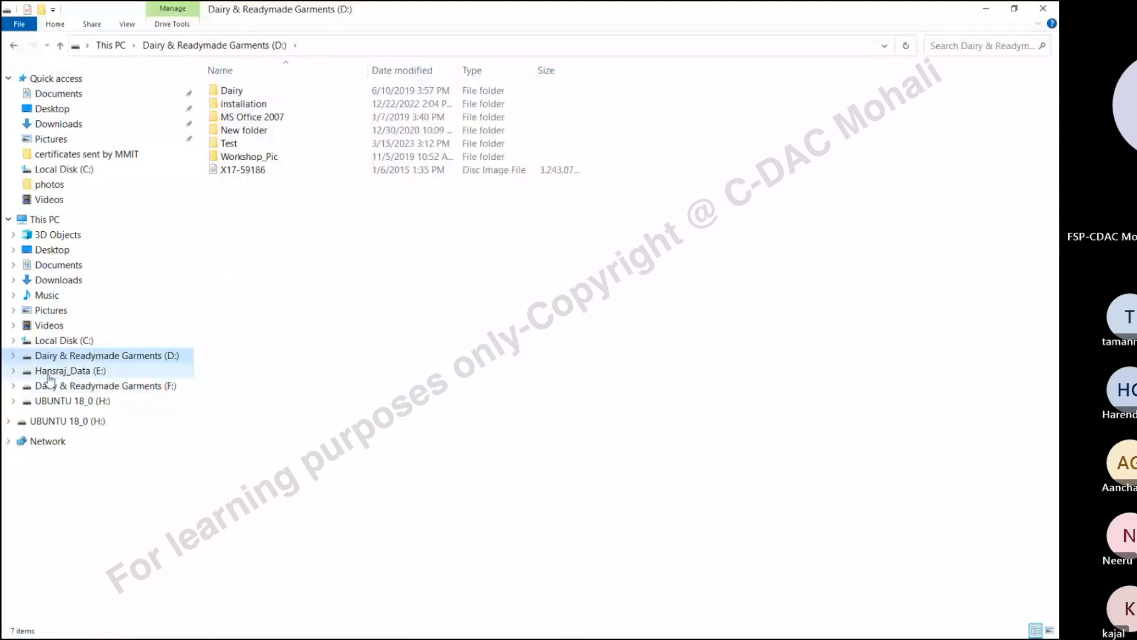
left_click(51, 372)
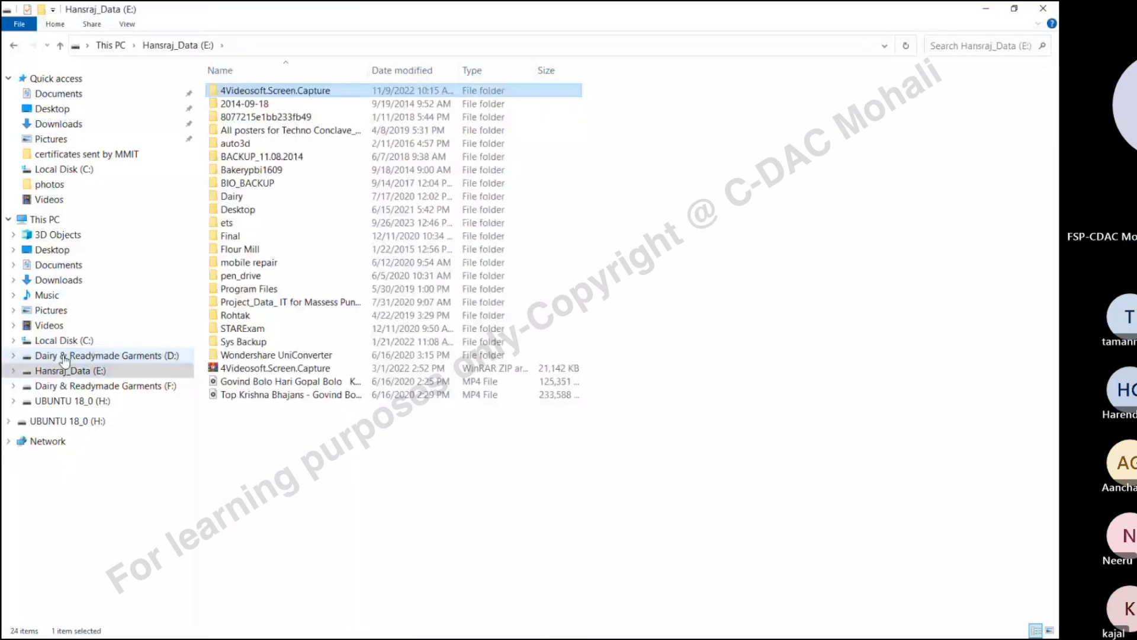
left_click(65, 357)
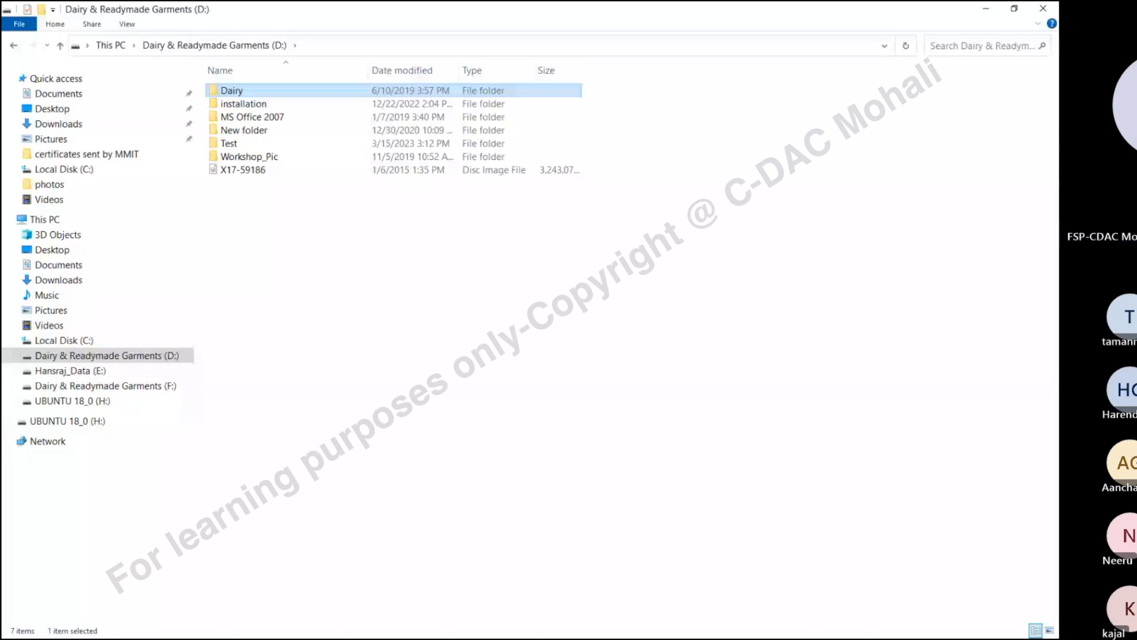
left_click(788, 3)
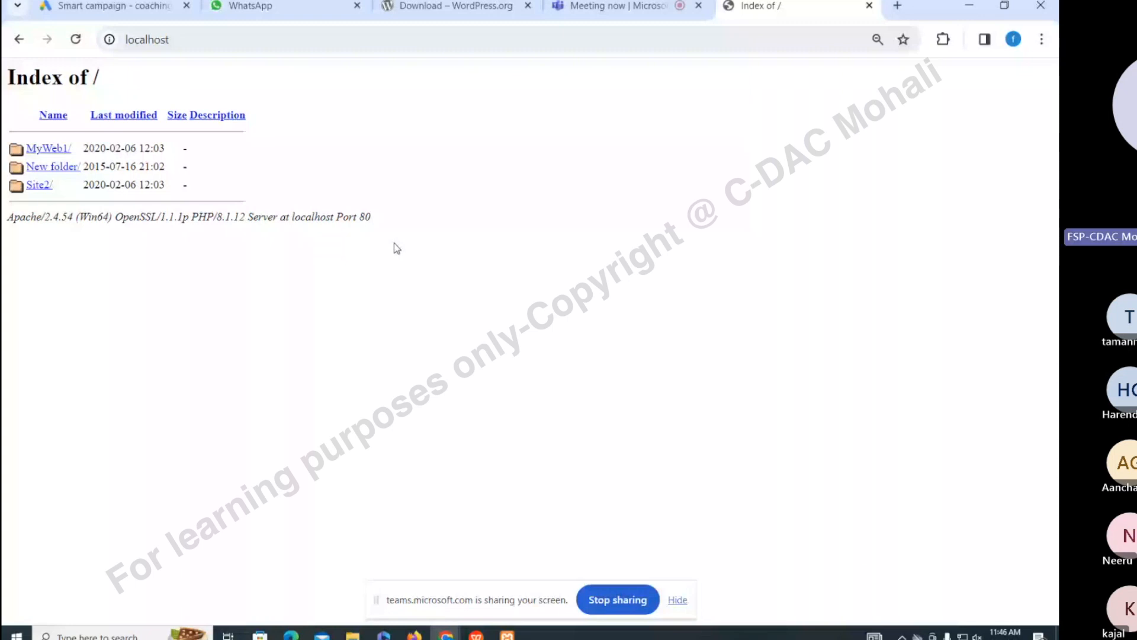
Return to File Explorer and open H: > WordPress Sessions > Wordpress - Software > wordpress-6.4.3, widening the pane
key("alt+Tab")
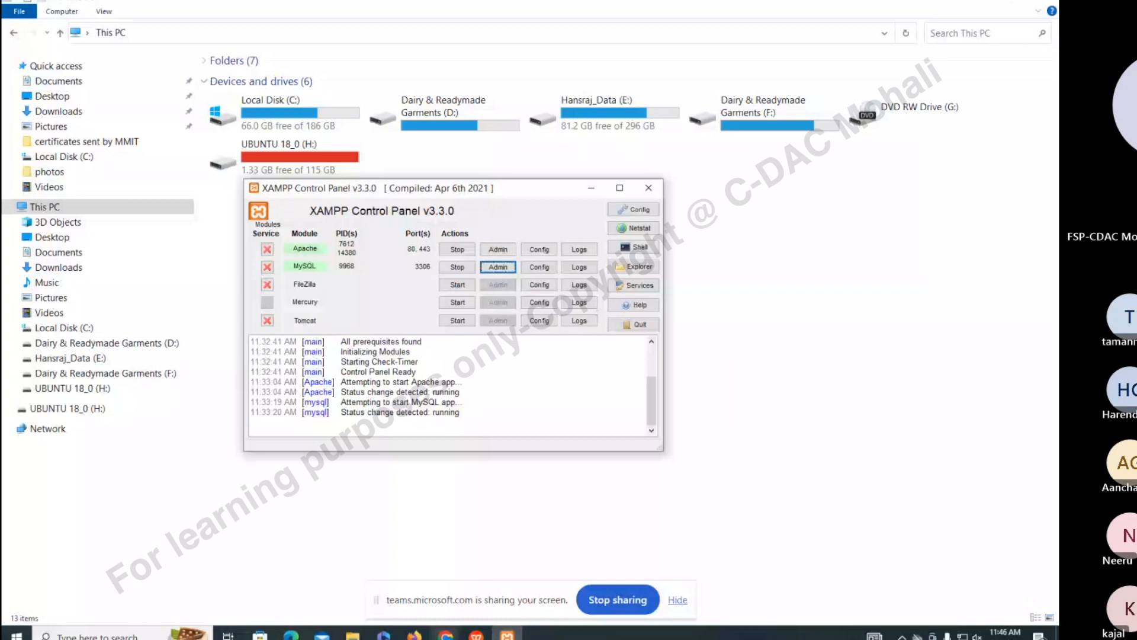
left_click(353, 636)
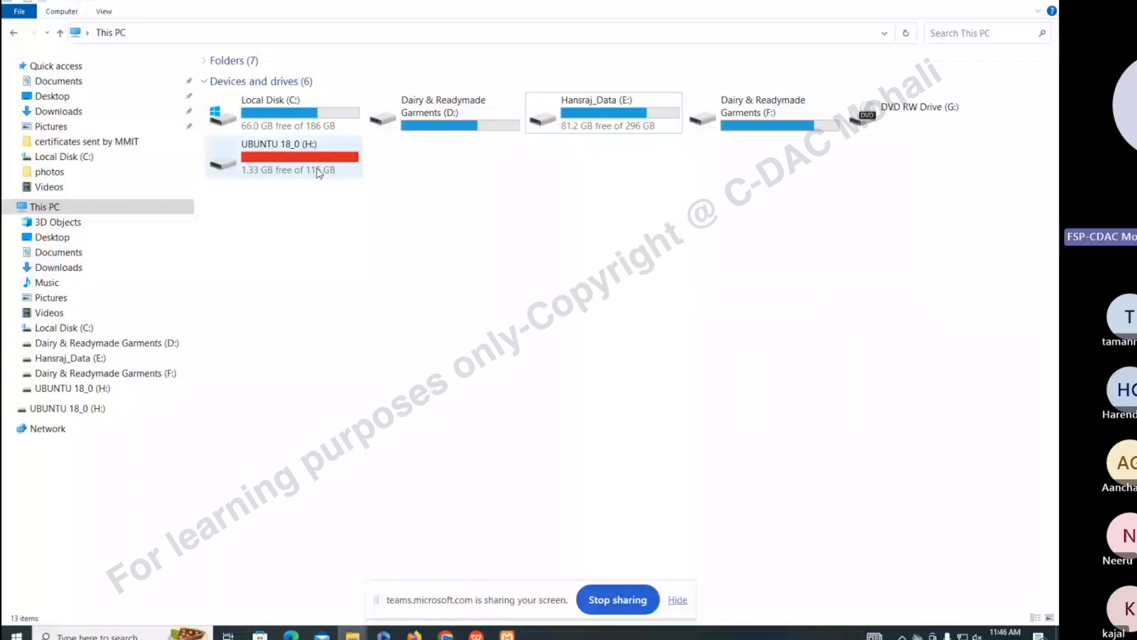
double_click(318, 173)
double_click(261, 92)
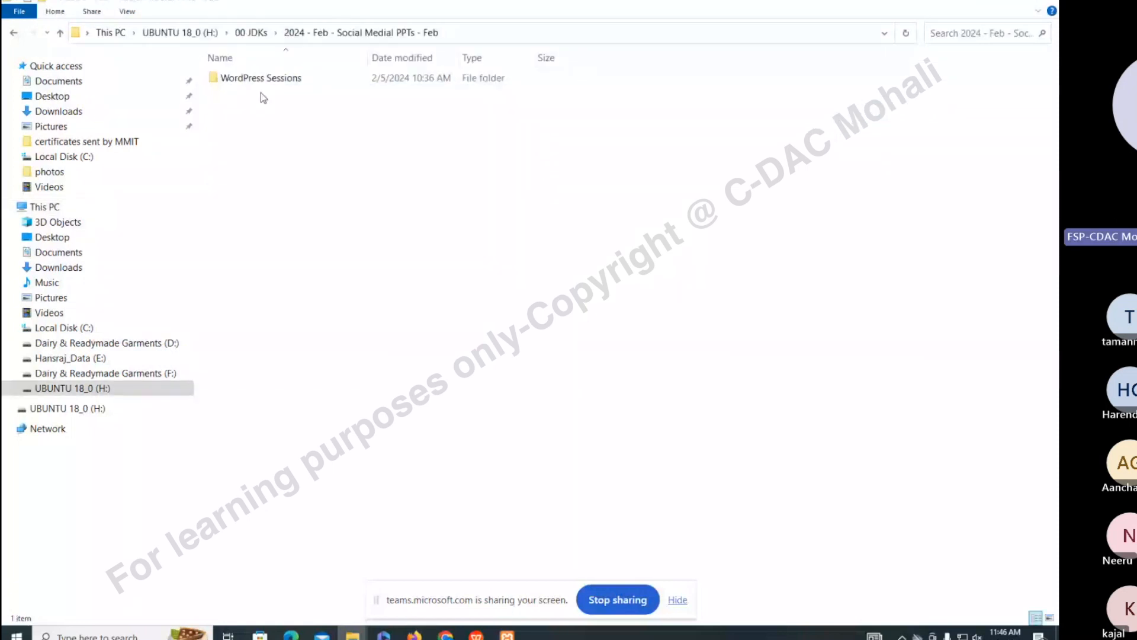
double_click(258, 86)
left_click(266, 105)
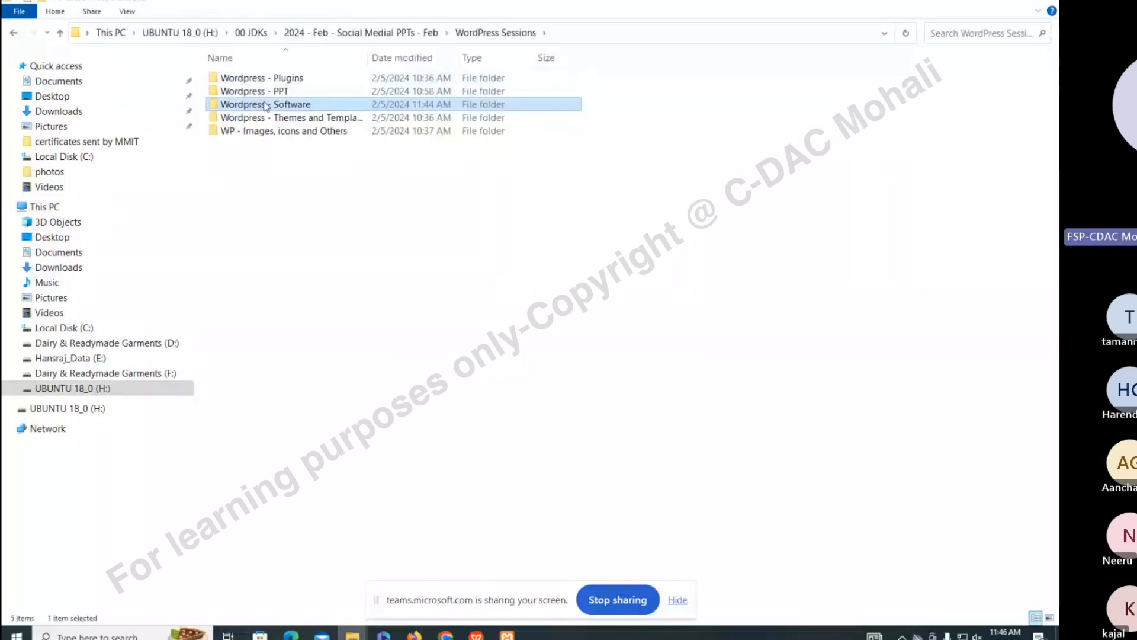
double_click(265, 106)
double_click(269, 81)
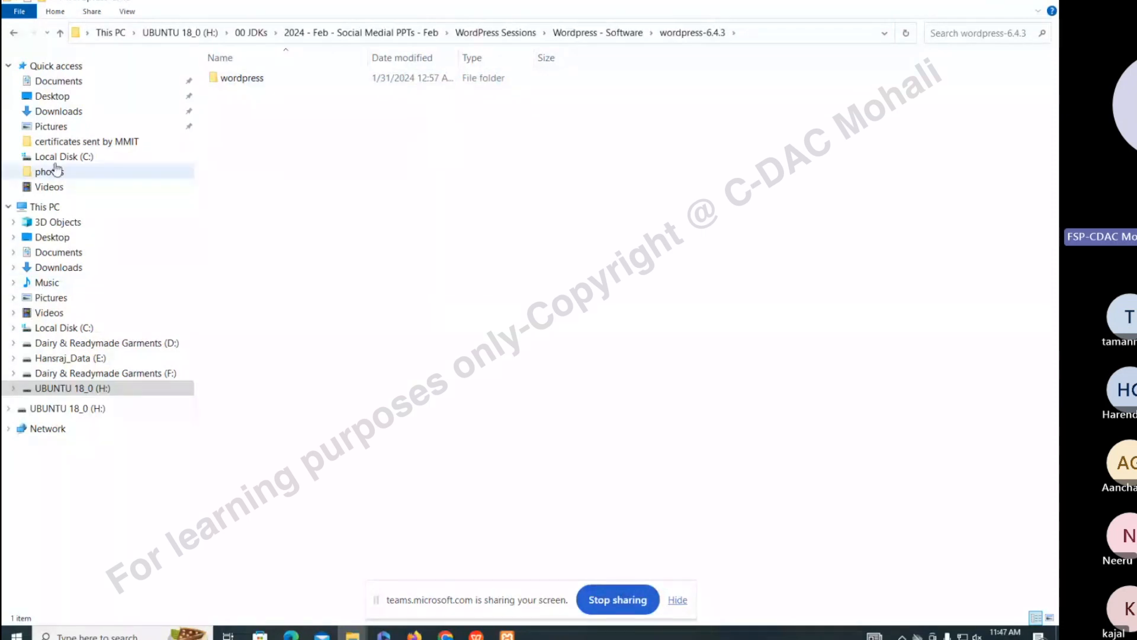
mouse_move(195, 472)
left_mouse_down()
mouse_move(216, 472)
mouse_move(188, 468)
left_mouse_up()
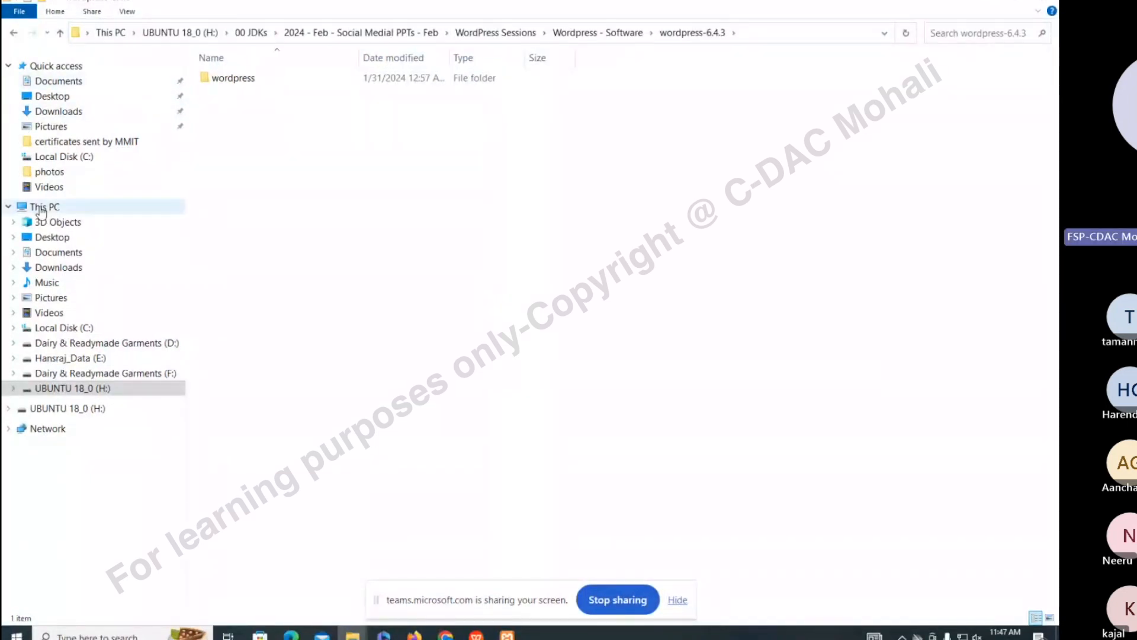
Find and open Control Panel through the Start menu search
left_click(17, 634)
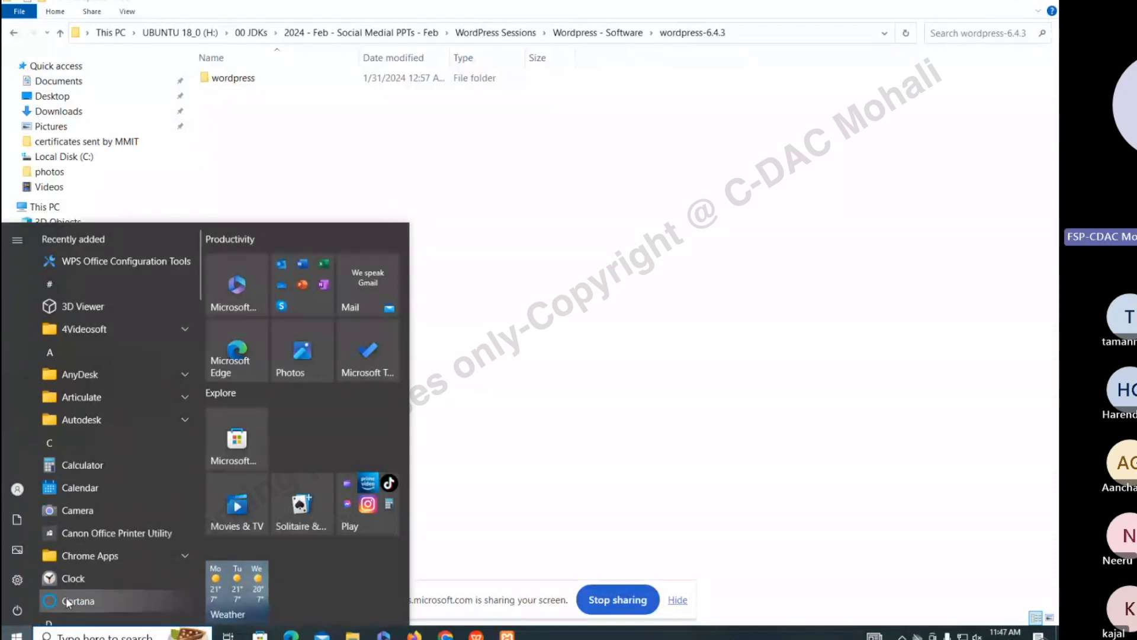
scroll(80, 608, "down", 1)
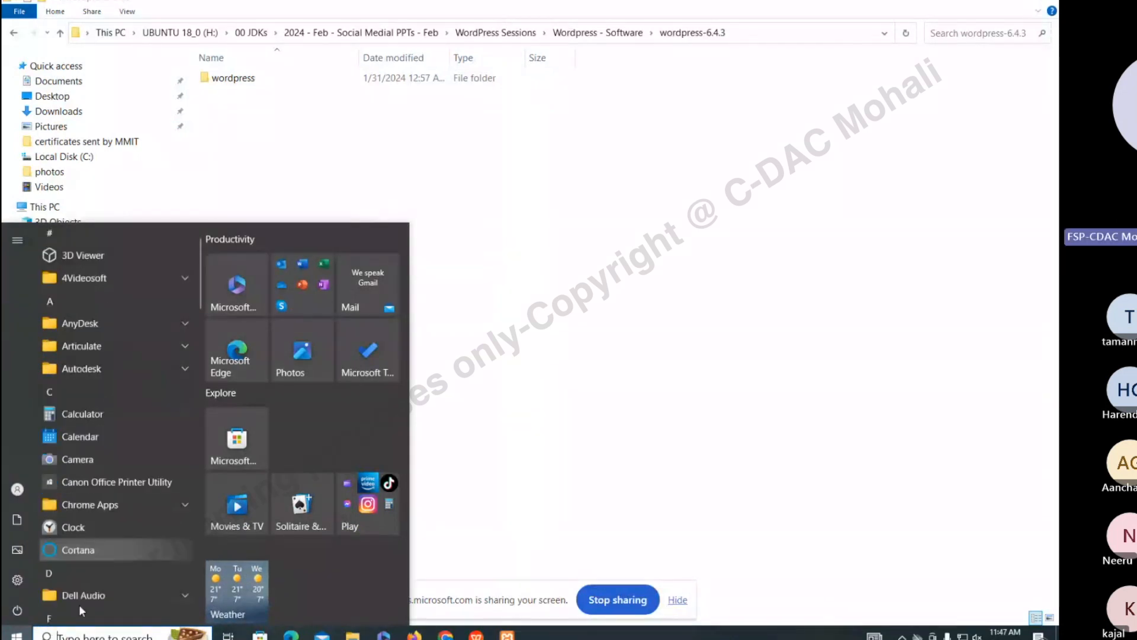
scroll(79, 604, "down", 5)
type("xampp")
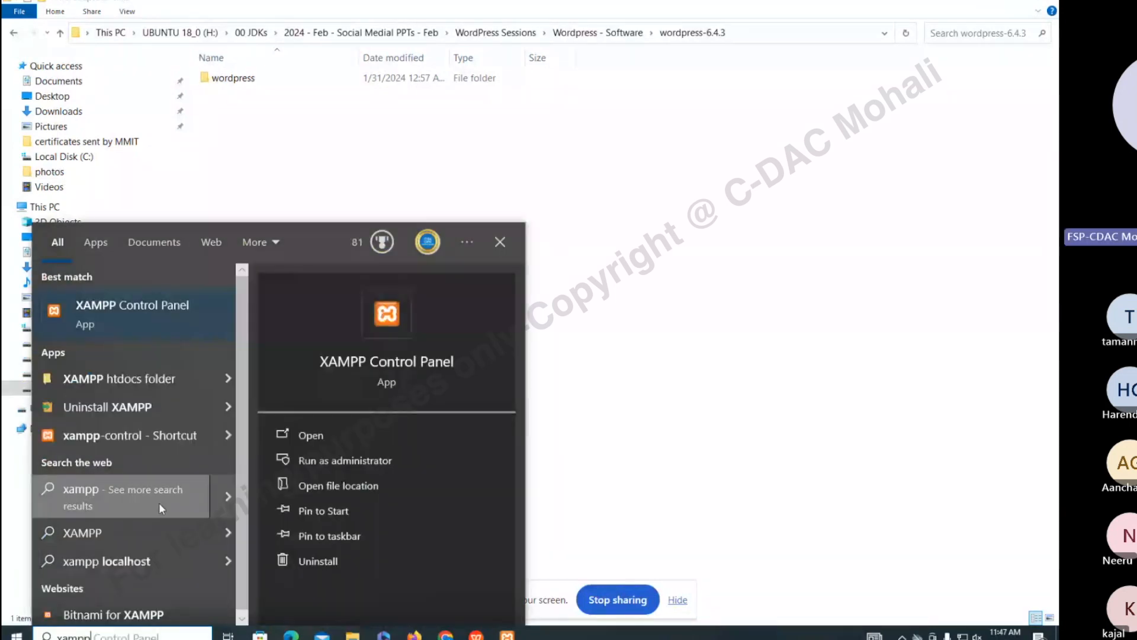
key("BackSpace")
key("BackSpace")
key("BackSpace")
key("BackSpace")
key("BackSpace")
type("conteo")
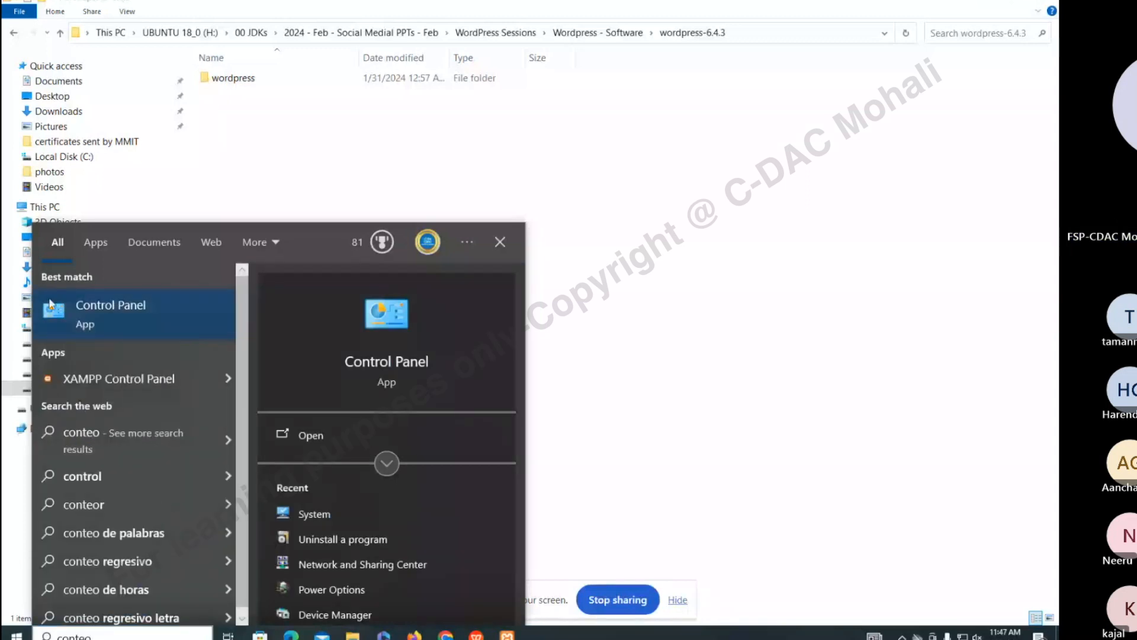
left_click(51, 304)
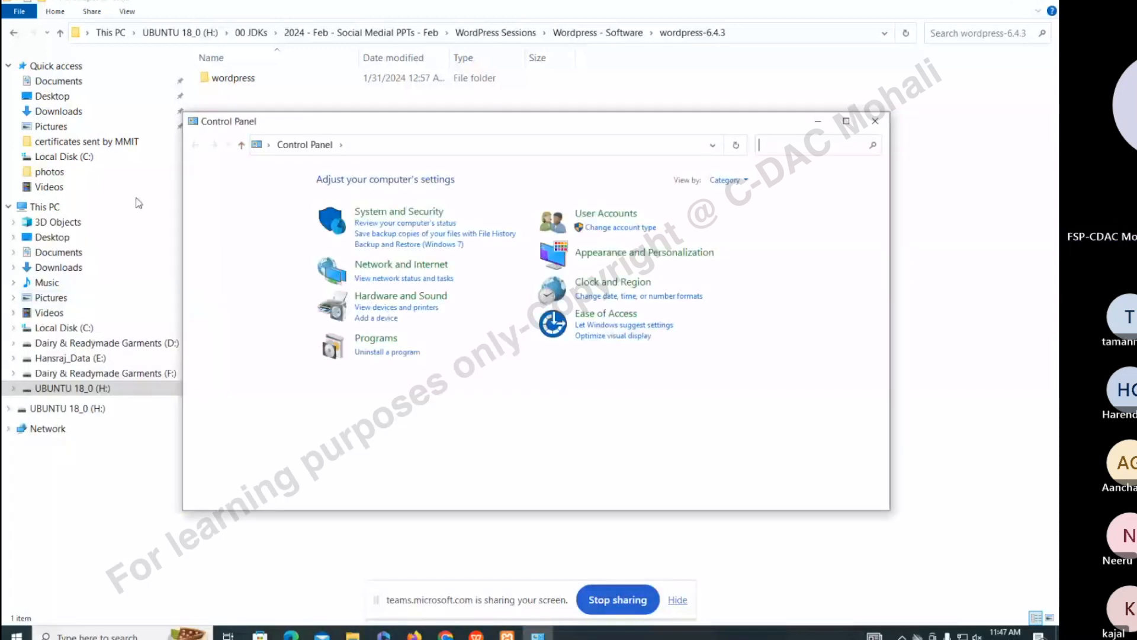
Choose Uninstall/Change for XAMPP in the installed programs list, then return to Explorer on D:
left_click(383, 351)
double_click(402, 122)
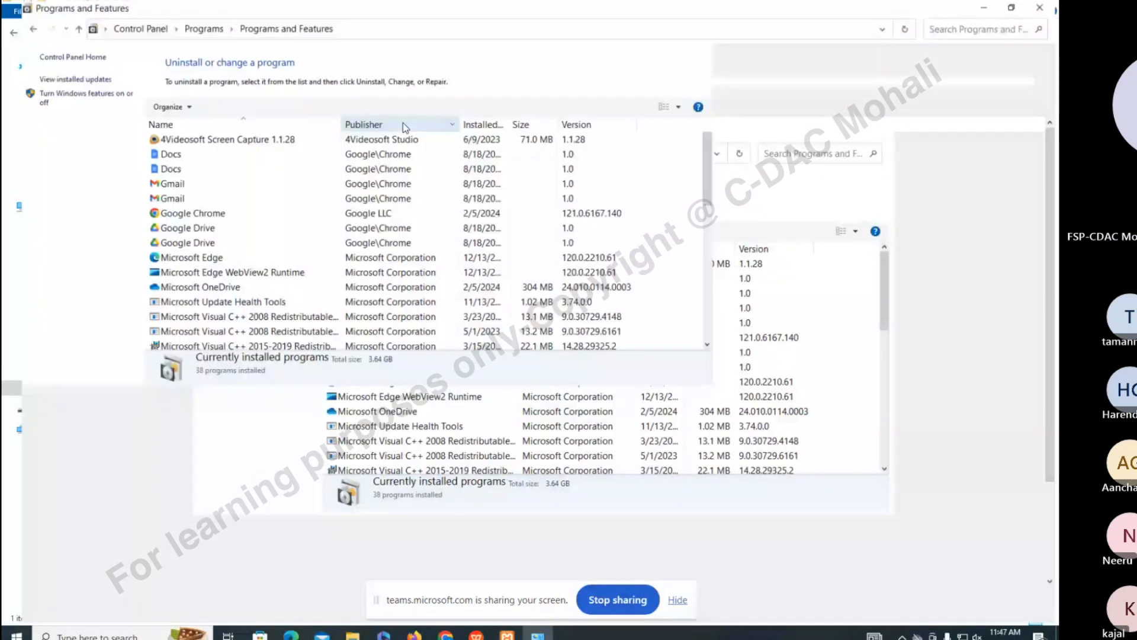
left_click(273, 359)
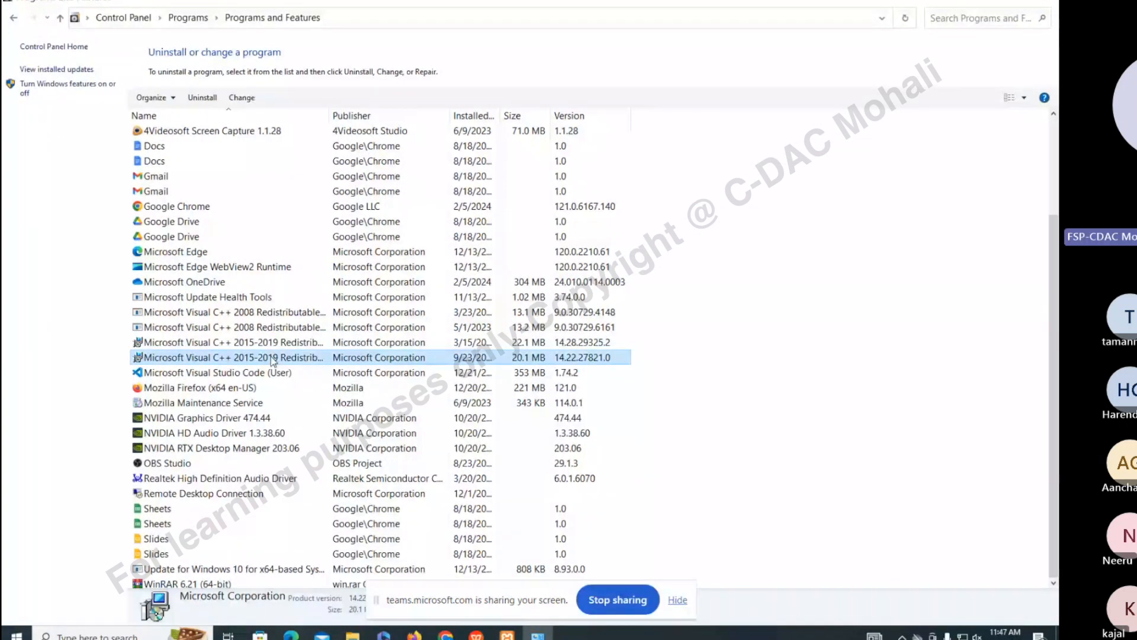
scroll(273, 359, "down", 3)
left_click(165, 541)
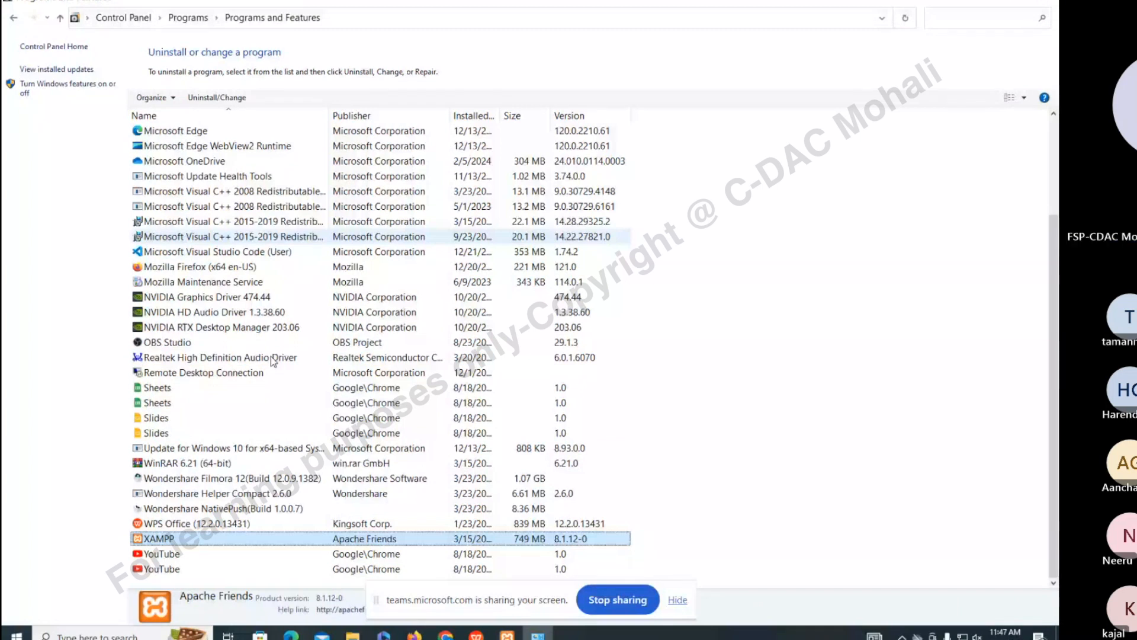
right_click(225, 543)
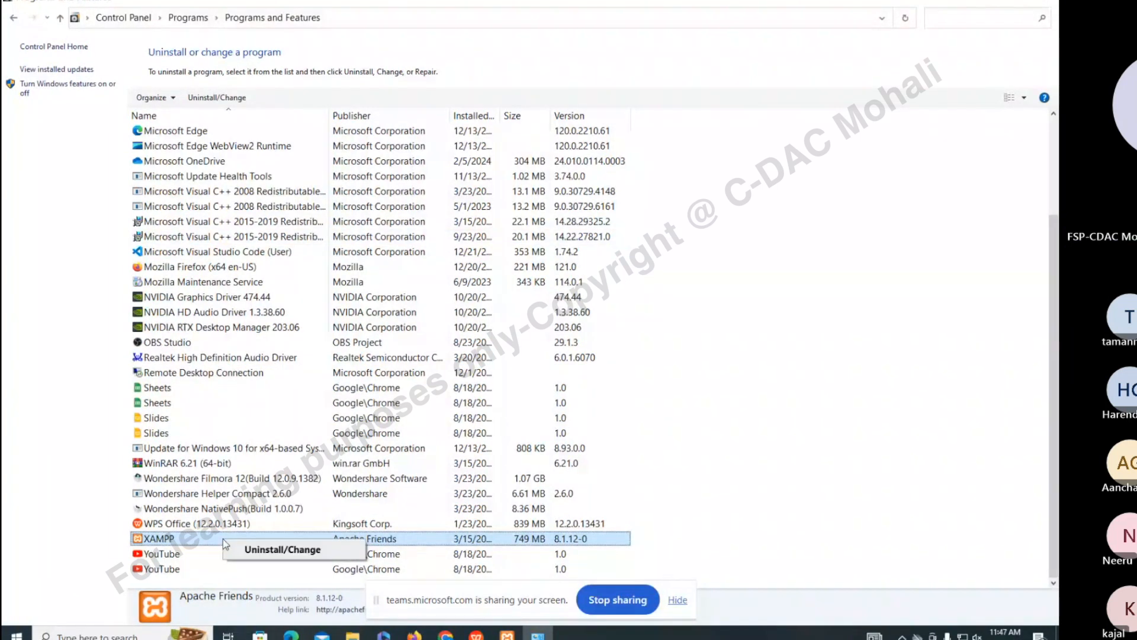
left_click(272, 550)
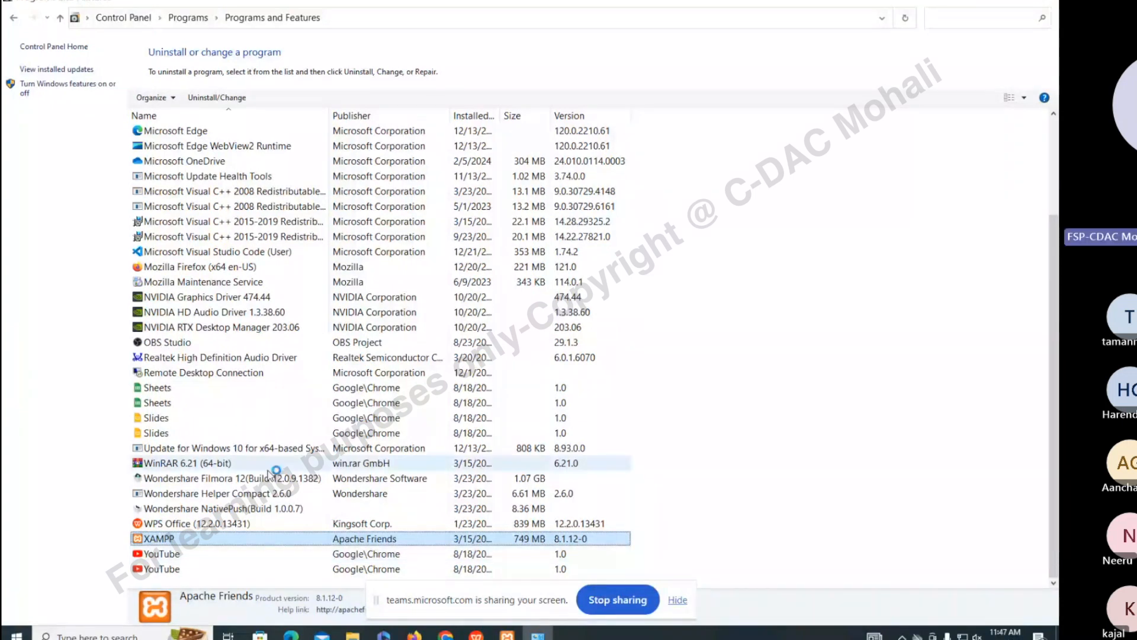
scroll(269, 475, "up", 2)
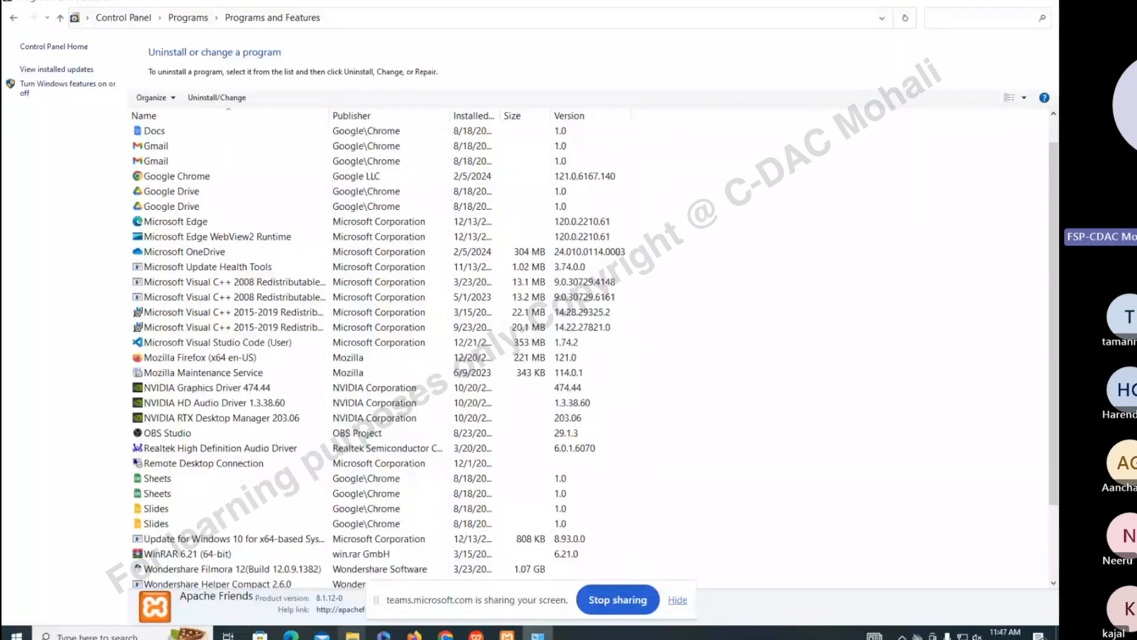
mouse_move(352, 635)
left_click(281, 561)
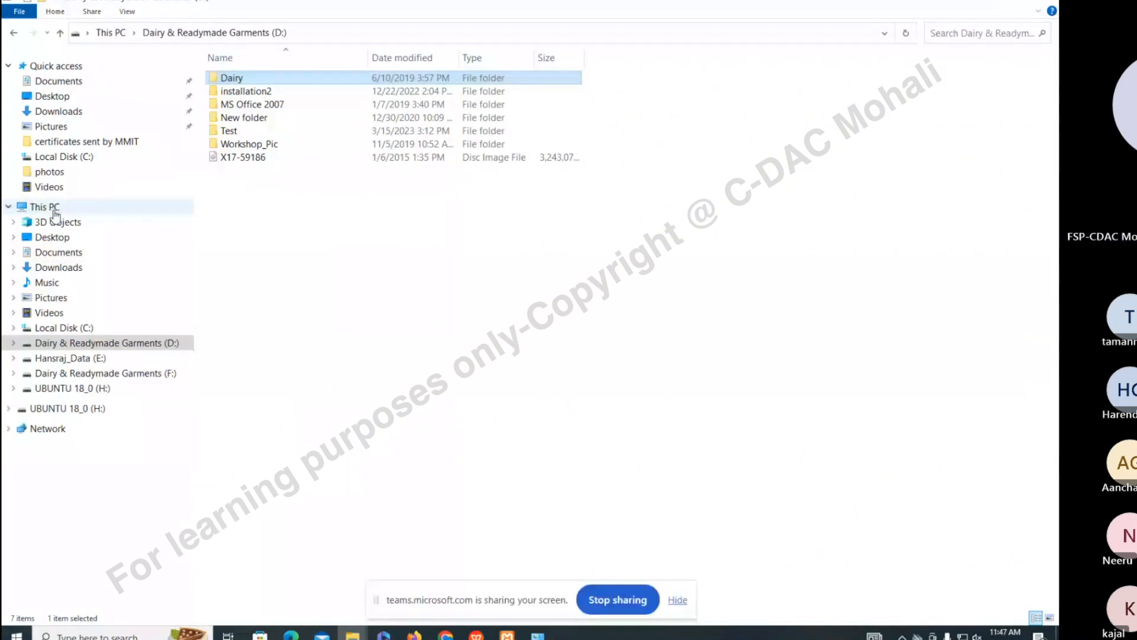
Delete the xampp folder from Local Disk (C:)
left_click(64, 328)
left_click(243, 474)
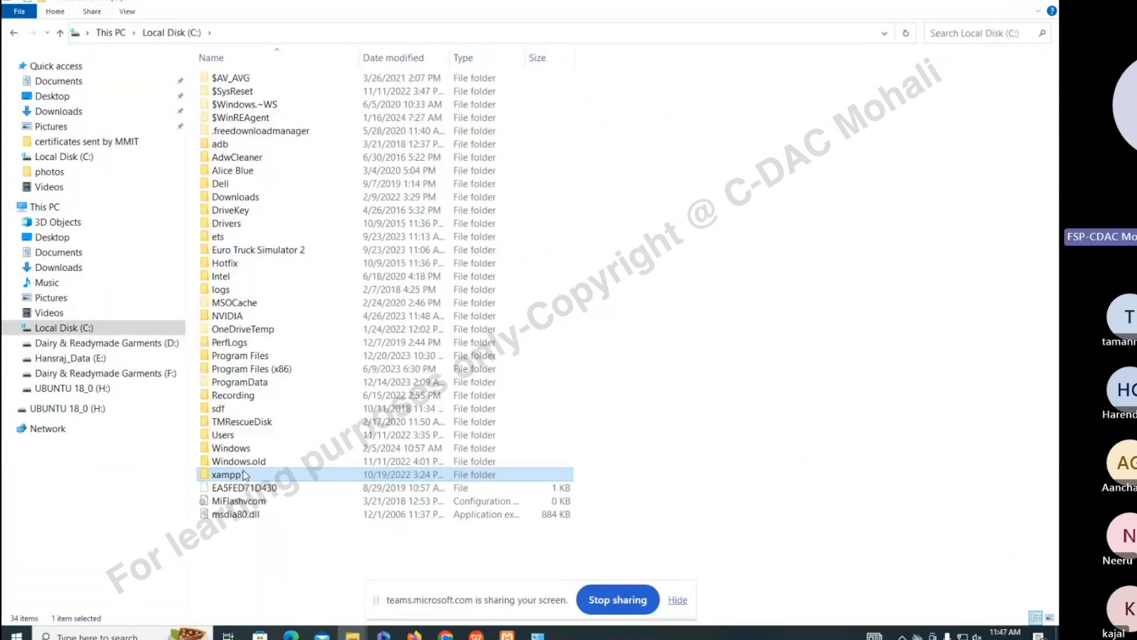
key("Delete")
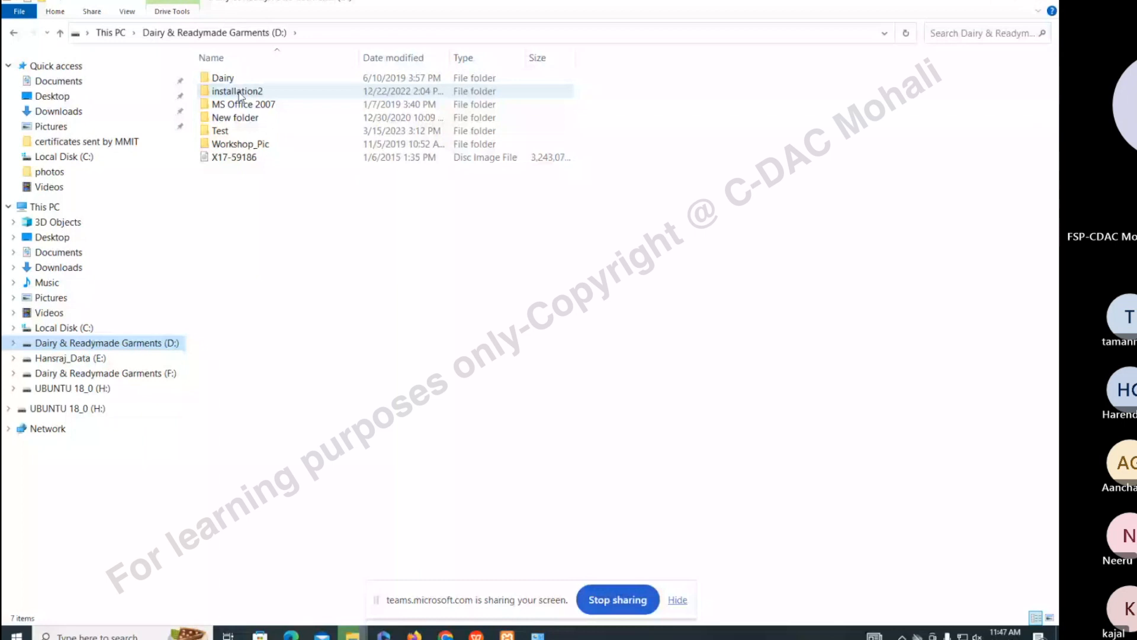
Delete the installation2 folder on drive D:, then open New folder
left_click(239, 95)
key("Delete")
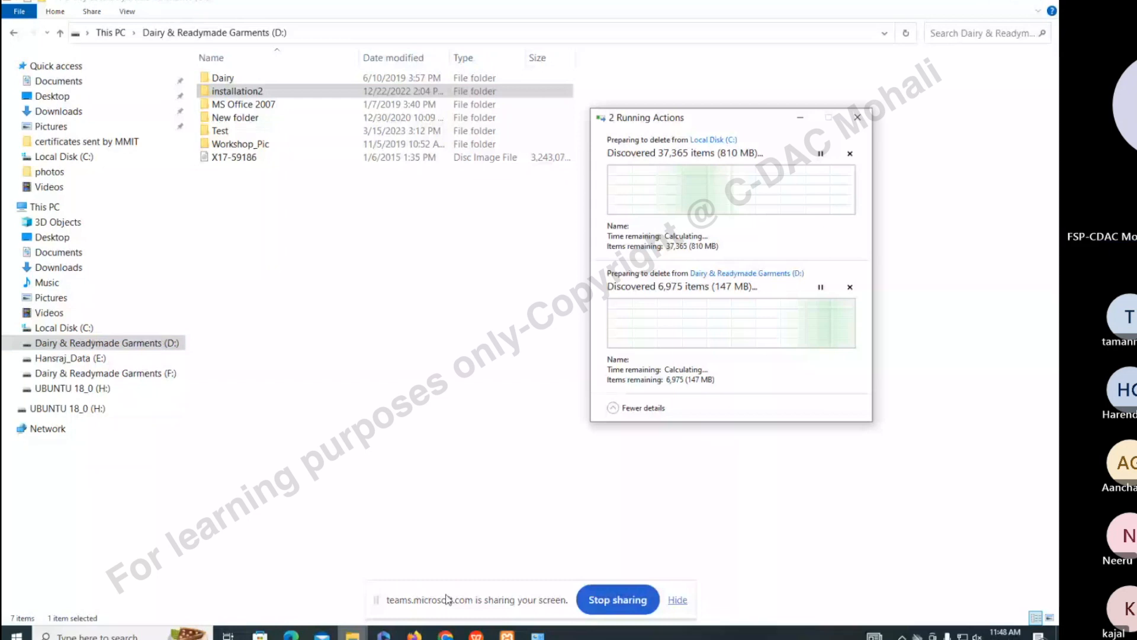
left_click(237, 119)
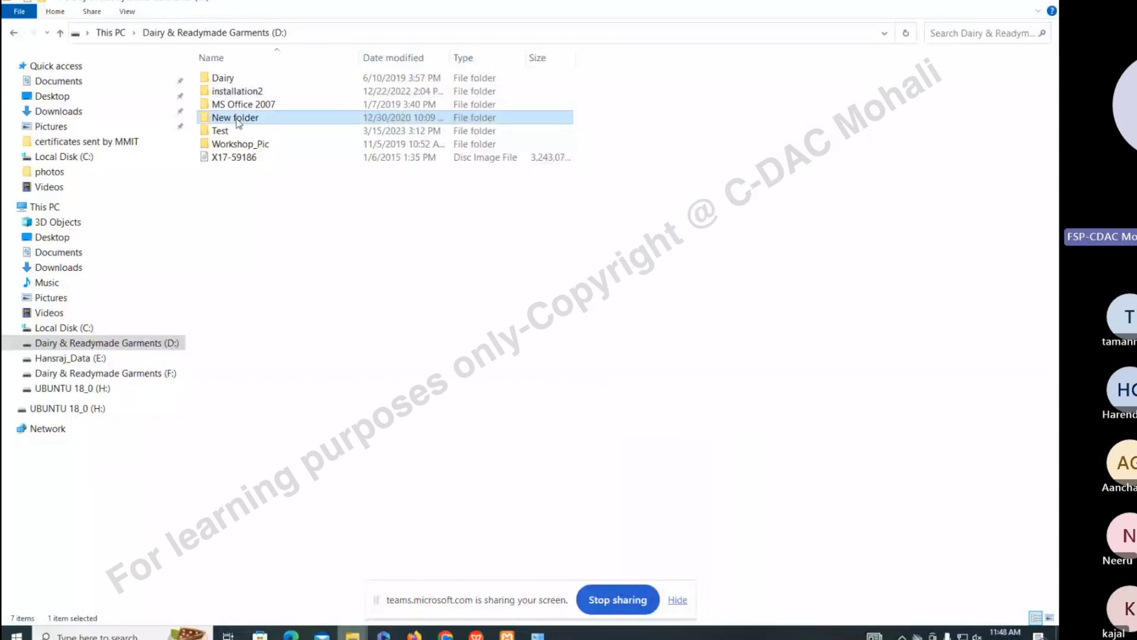
double_click(238, 120)
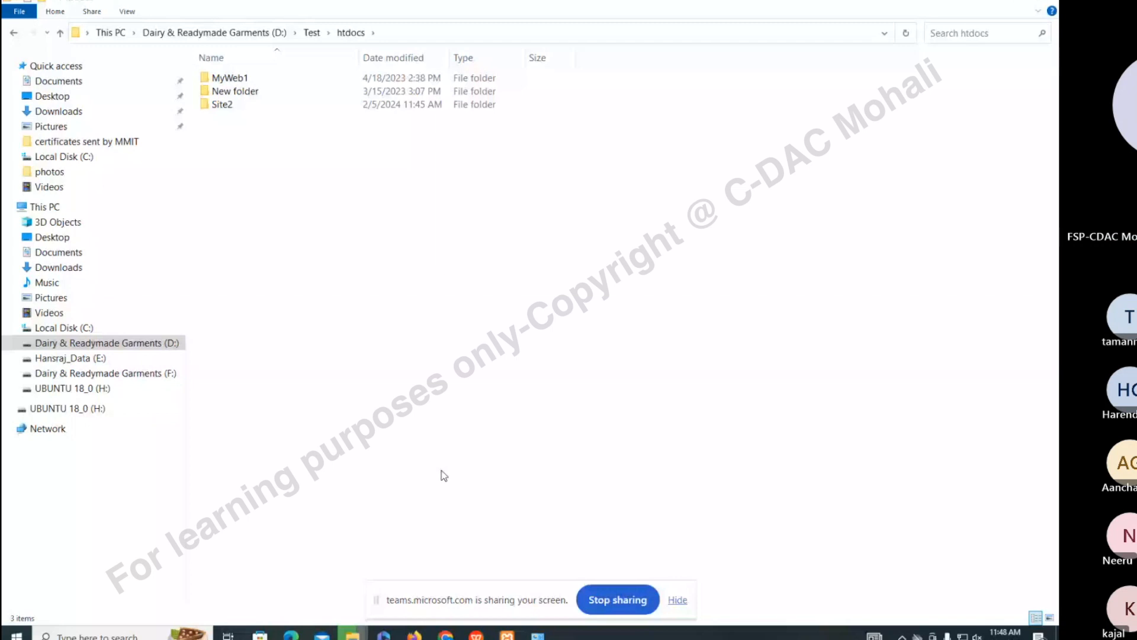
Go up from D:\Test\htdocs through Test to the D: drive listing
key("alt+Up")
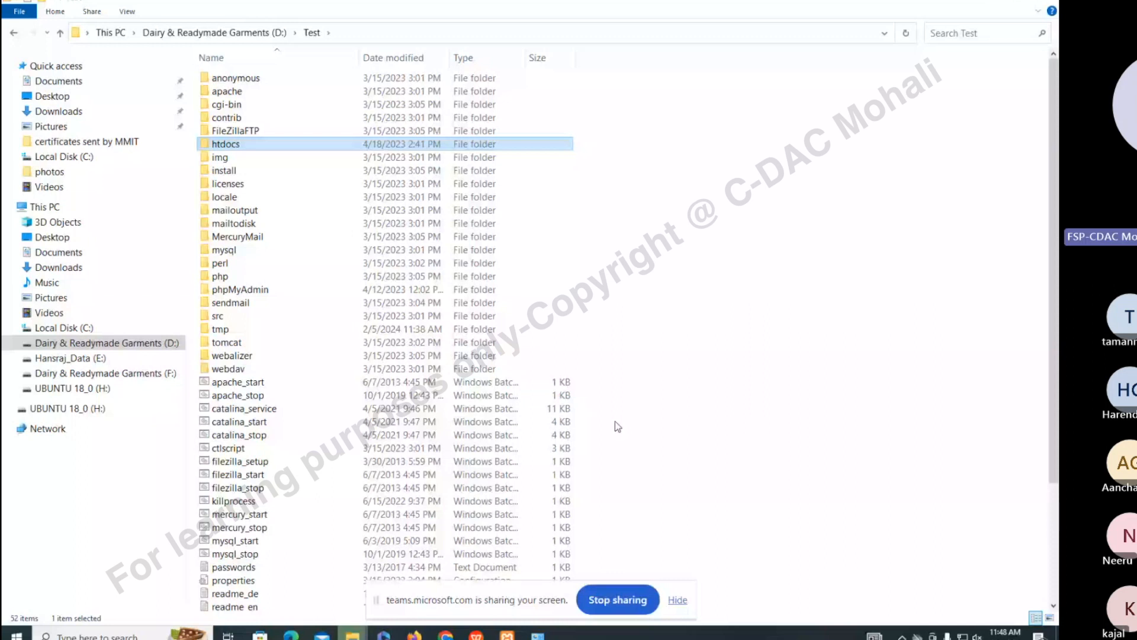
left_click(507, 634)
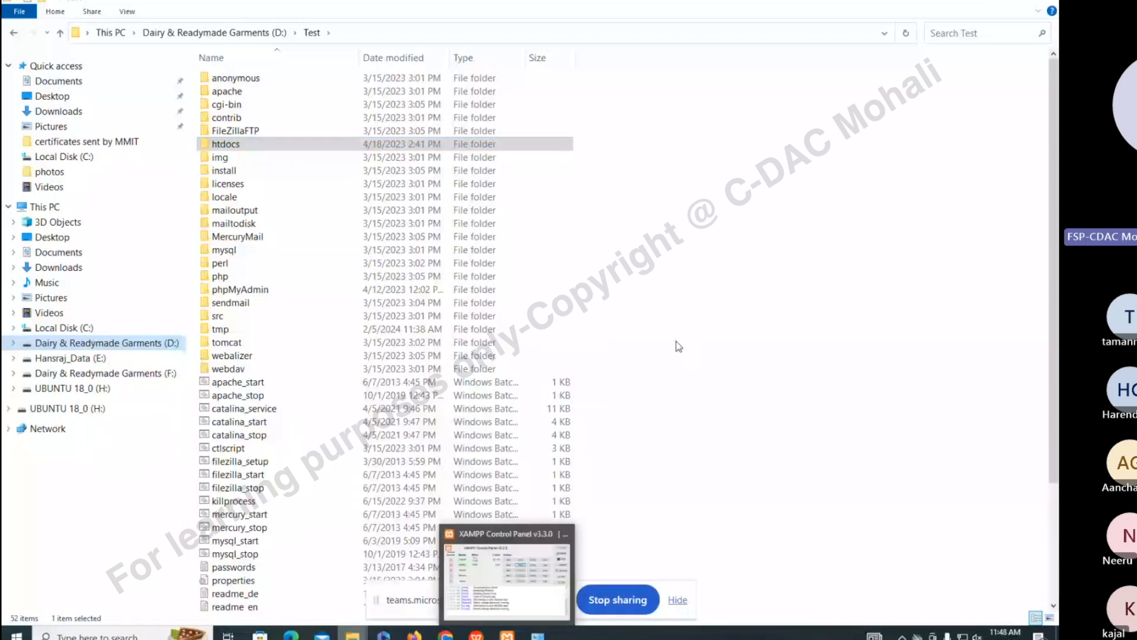
left_click(60, 33)
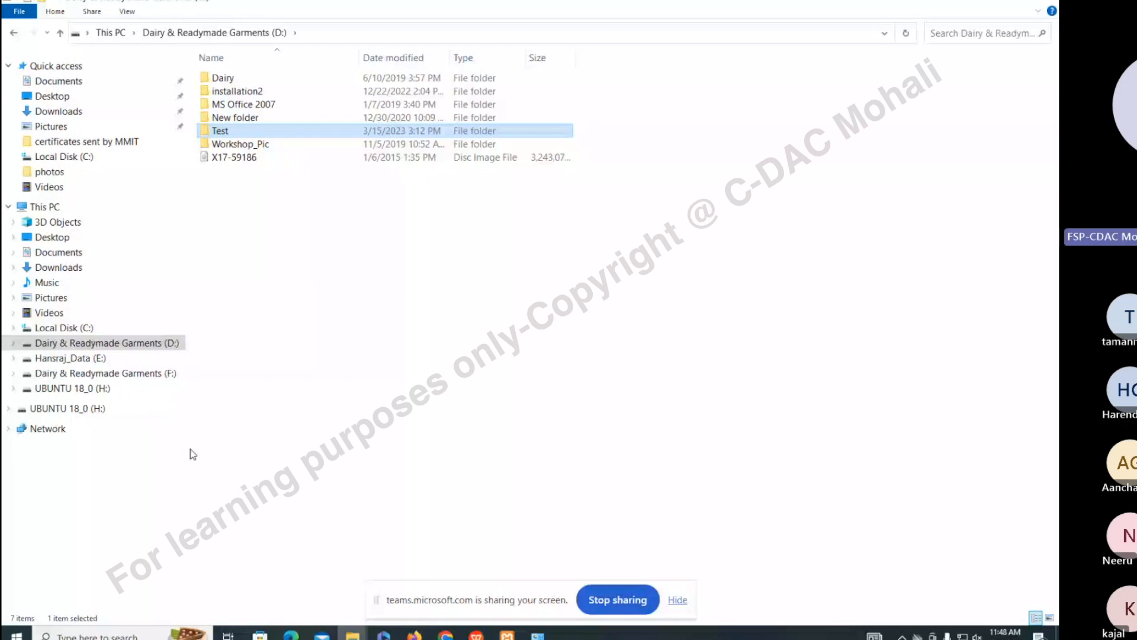
left_click_drag(190, 449, 154, 449)
Close the XAMPP Control Panel and return to the installed programs list
left_click(507, 635)
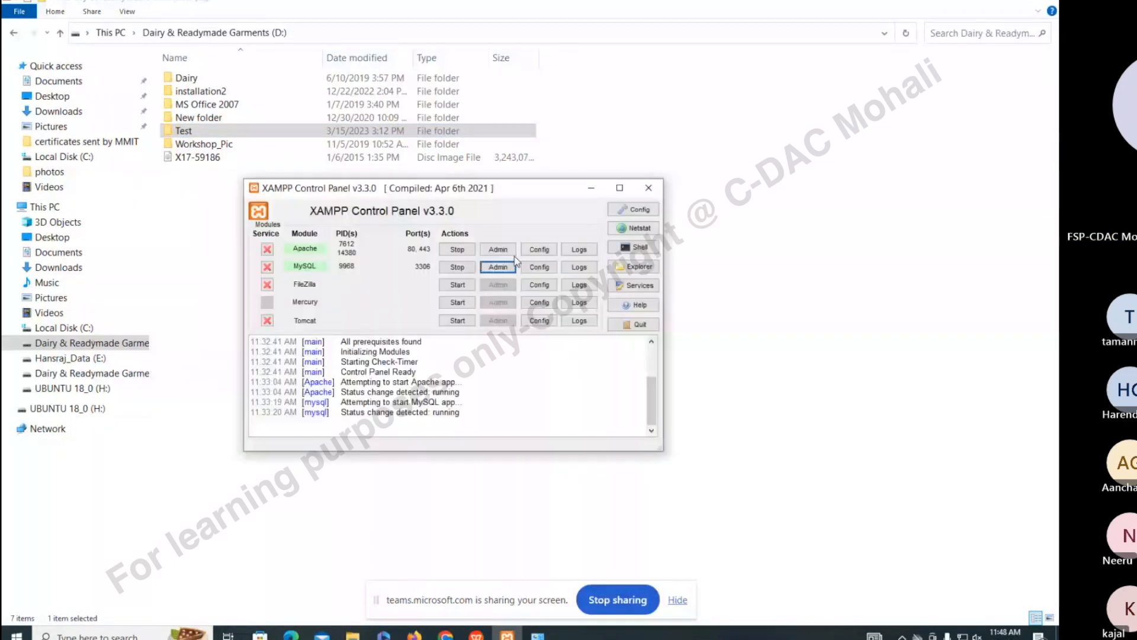
left_click(649, 188)
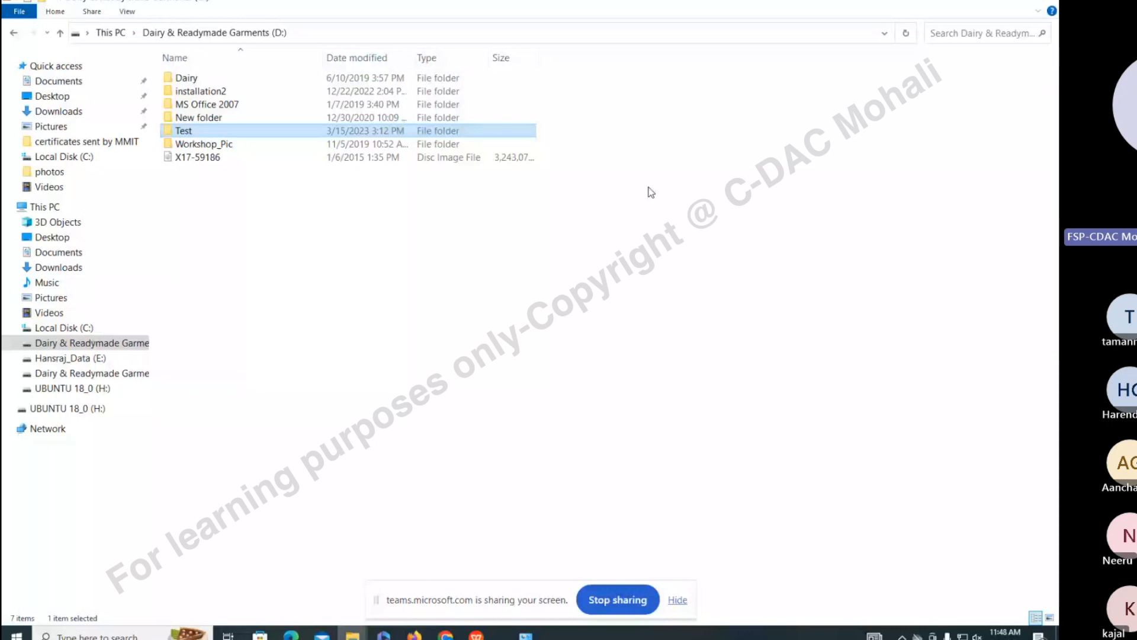
left_click(507, 635)
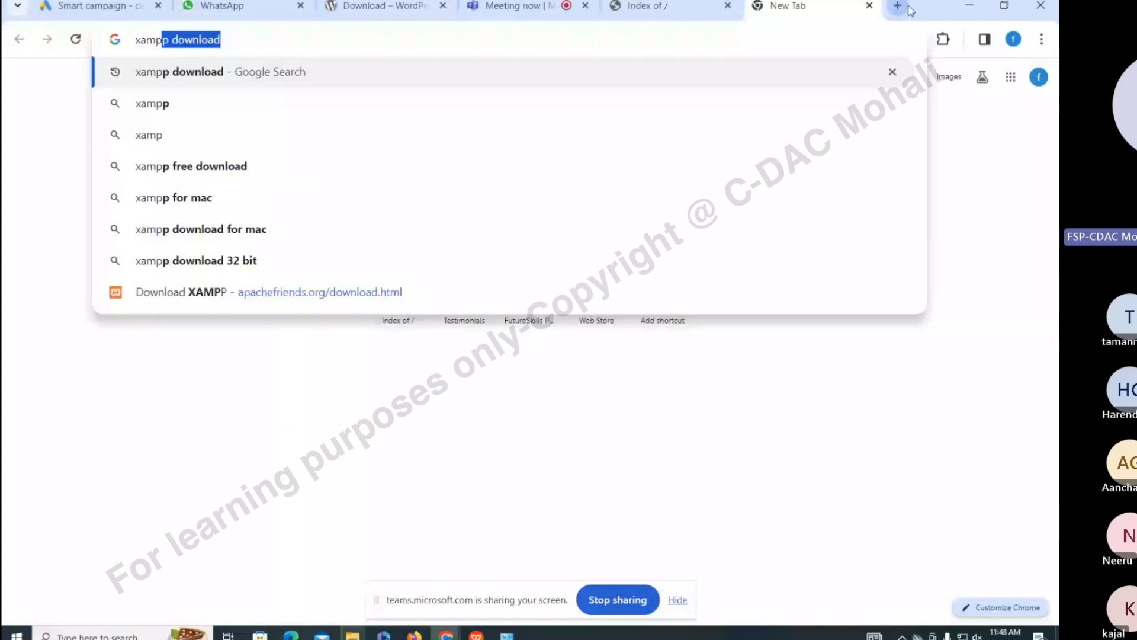
Search for the XAMPP download, start the Windows download, then return to Programs and Features
key("Return")
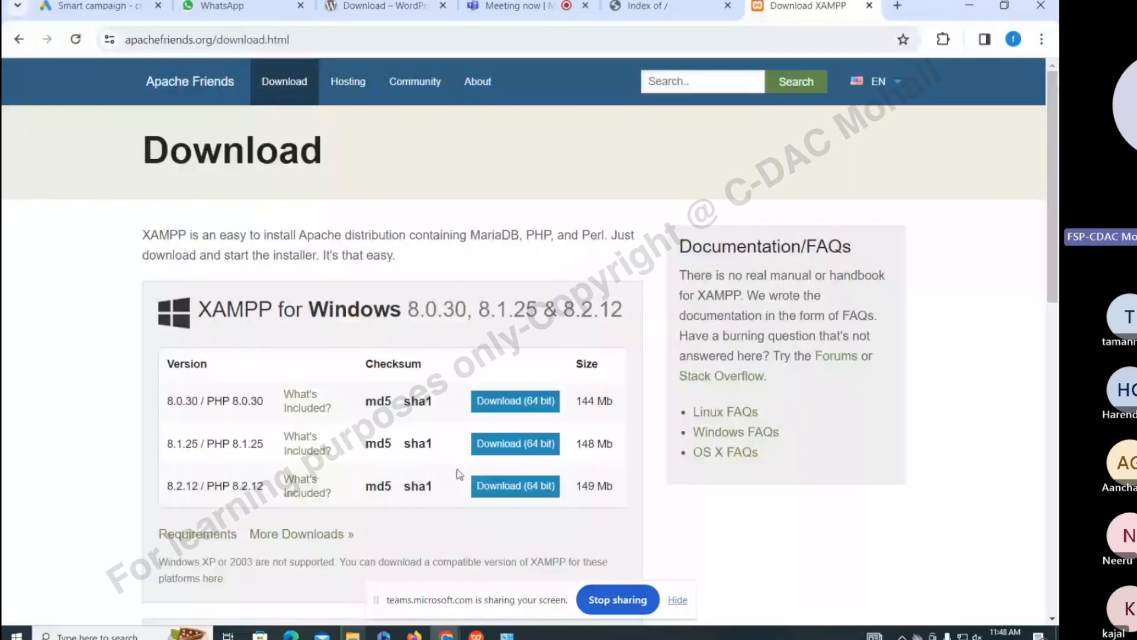
left_click(509, 485)
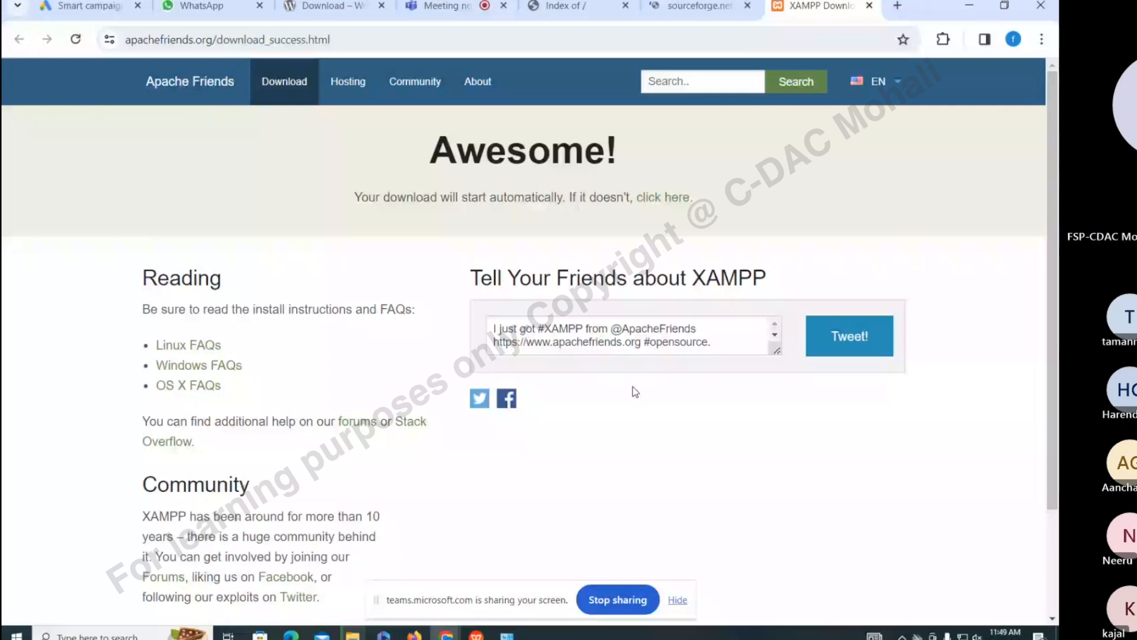
key("alt+Tab")
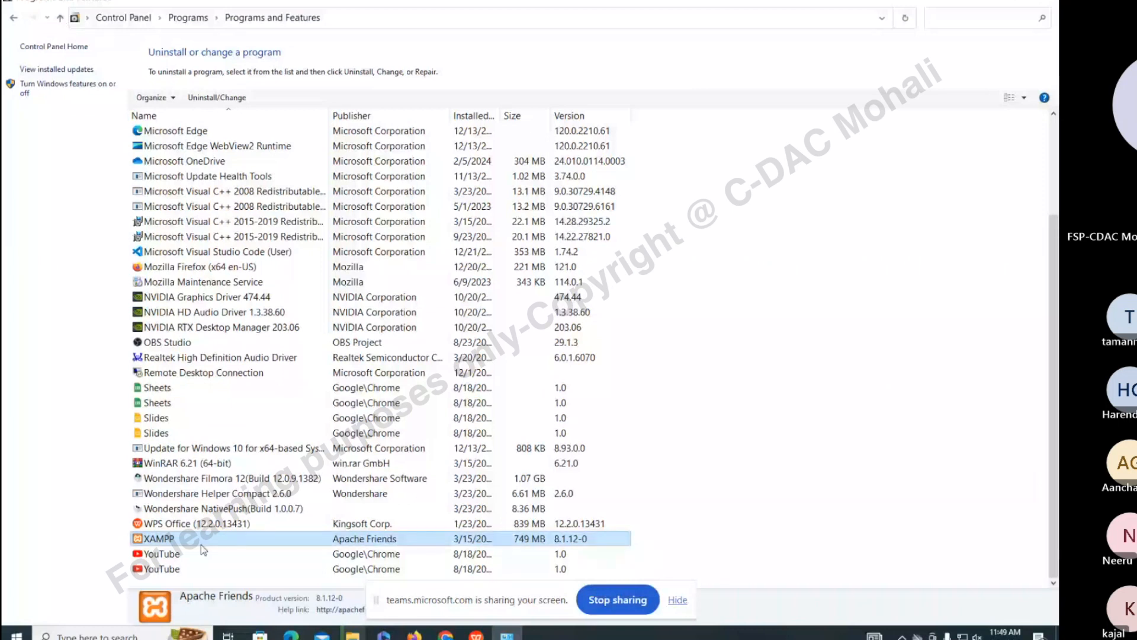
left_click(249, 581)
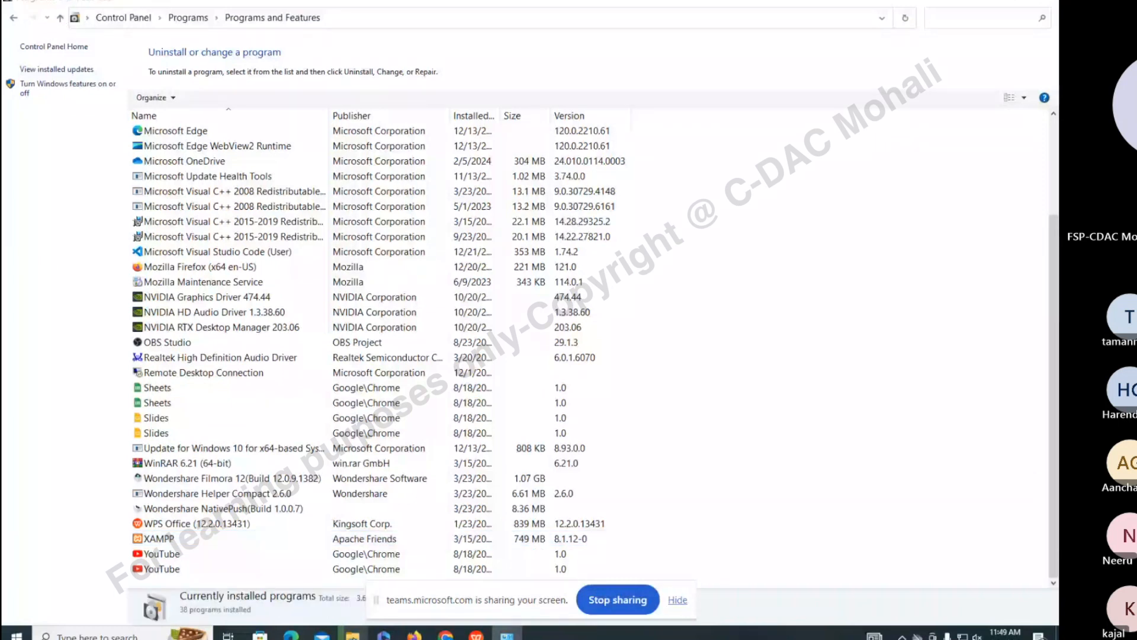
left_click(353, 635)
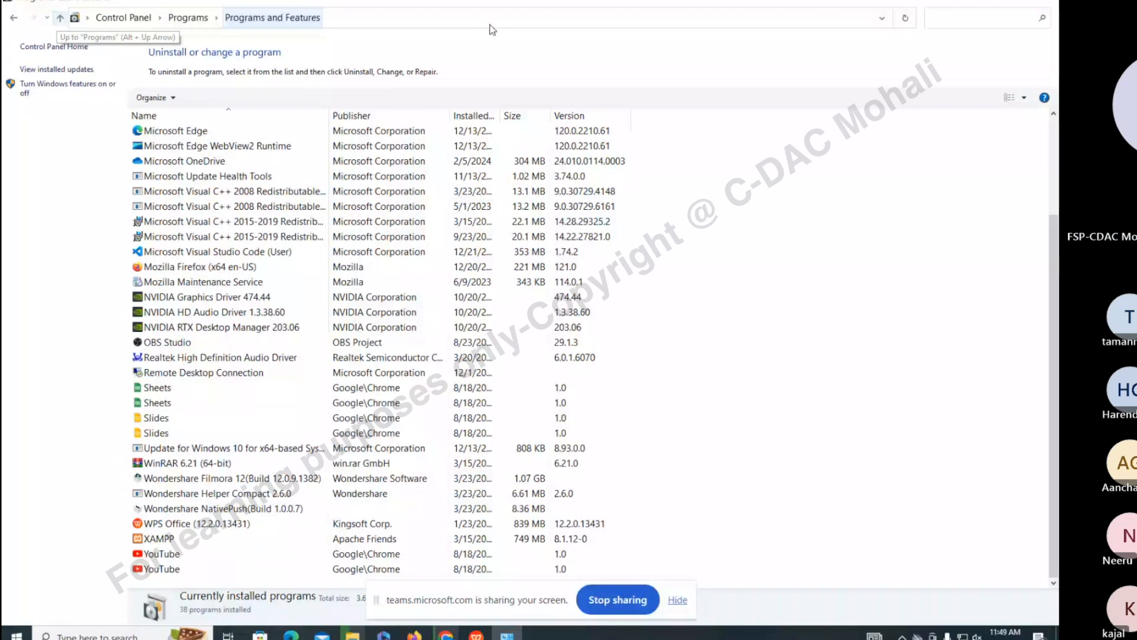
Minimize Programs and Features and reload the localhost index page in Chrome
left_click(970, 2)
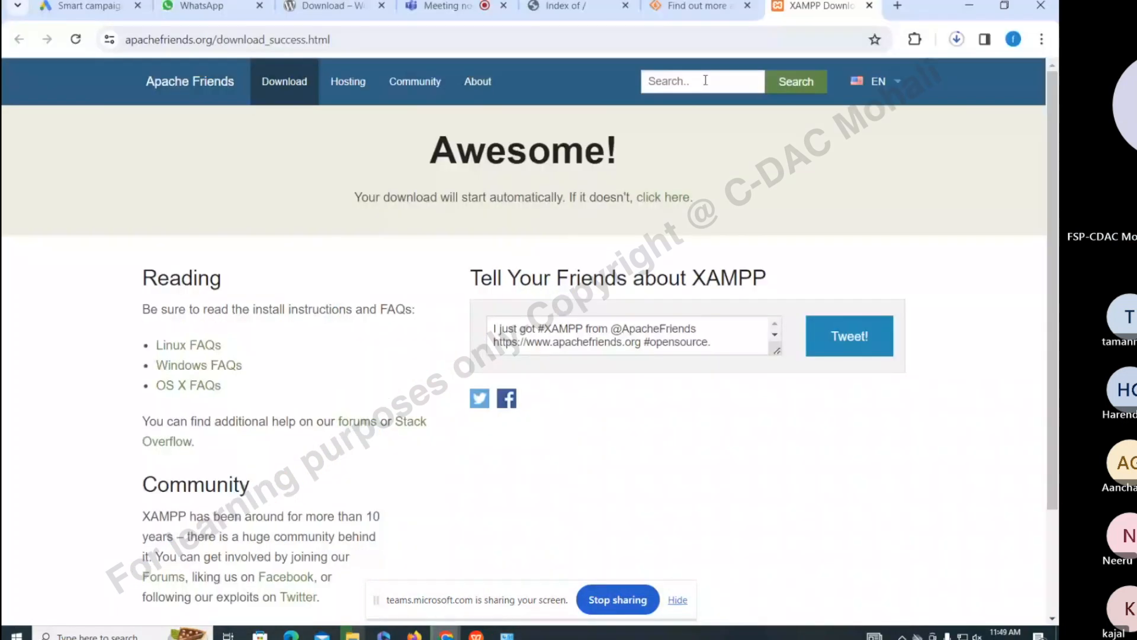
left_click(562, 6)
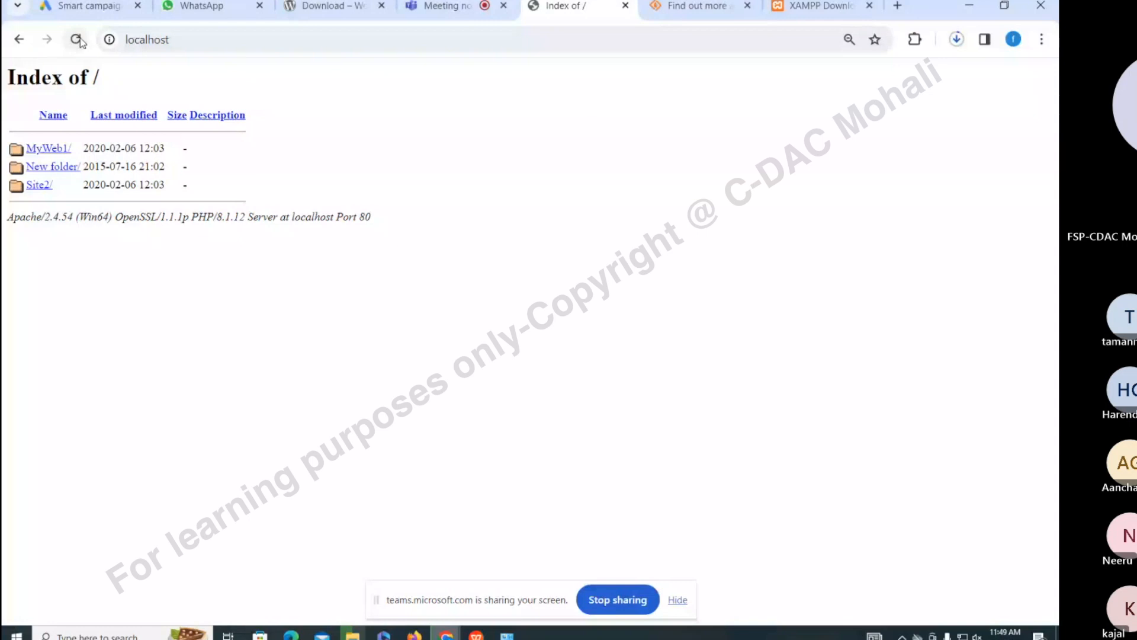
left_click(80, 42)
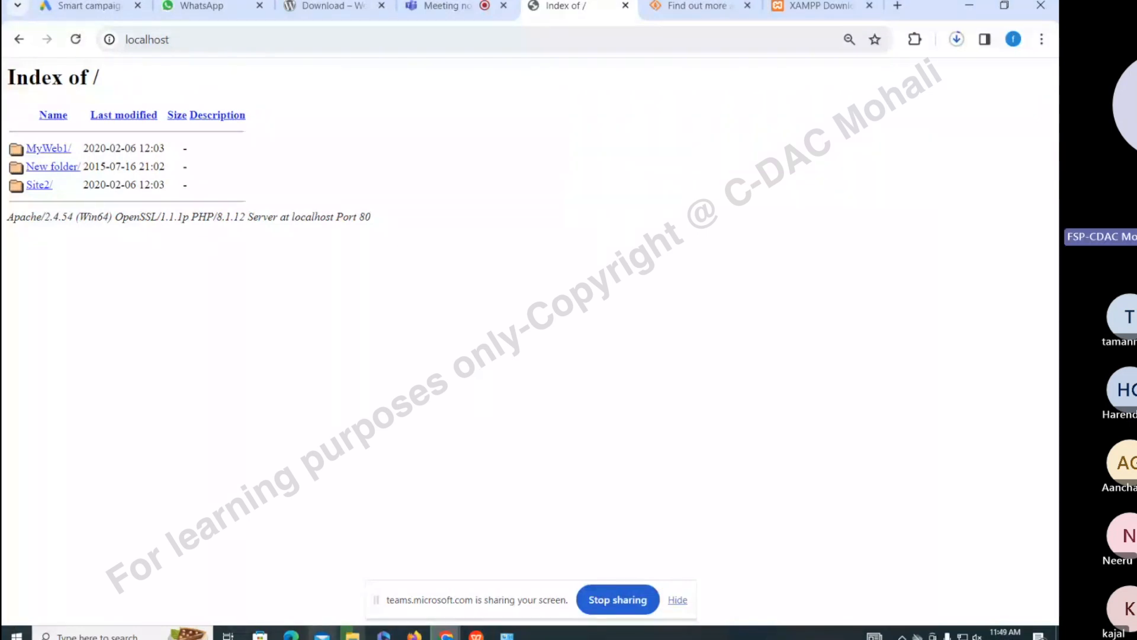
Bring up the wordpress.pptx slides, then the extracted wordpress-6.4.3 folder
mouse_move(476, 633)
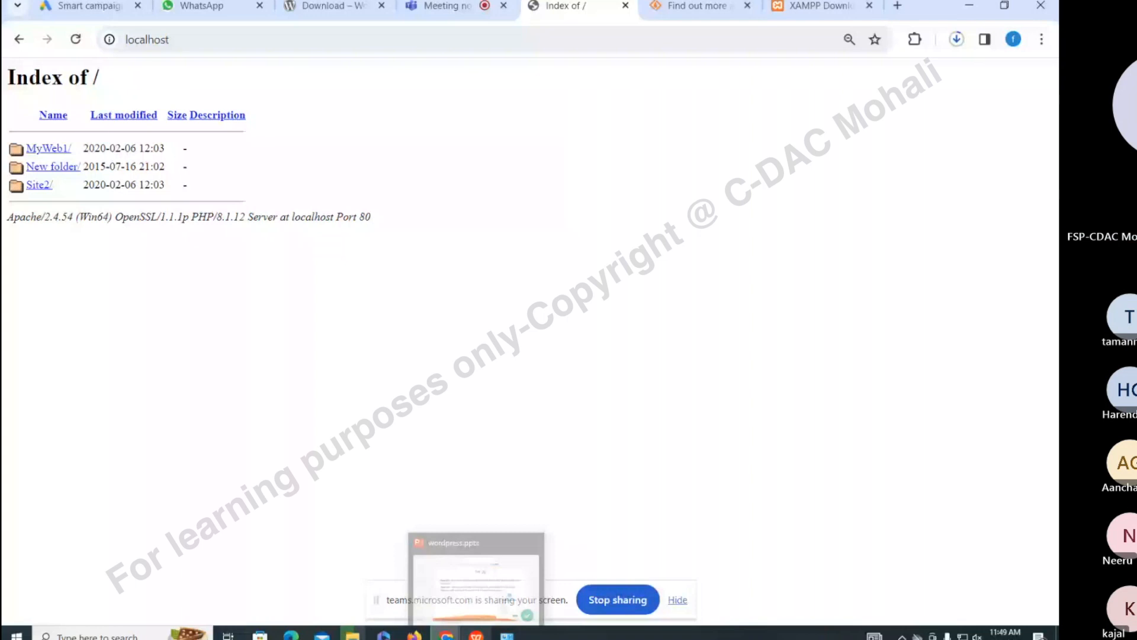
left_click(476, 634)
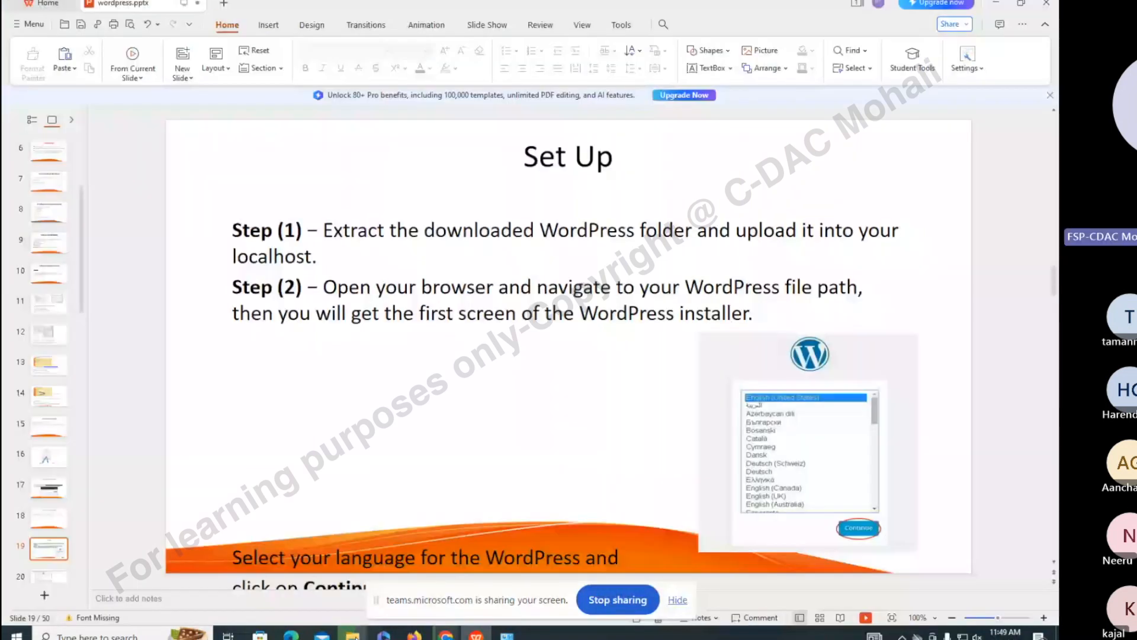
left_click(356, 636)
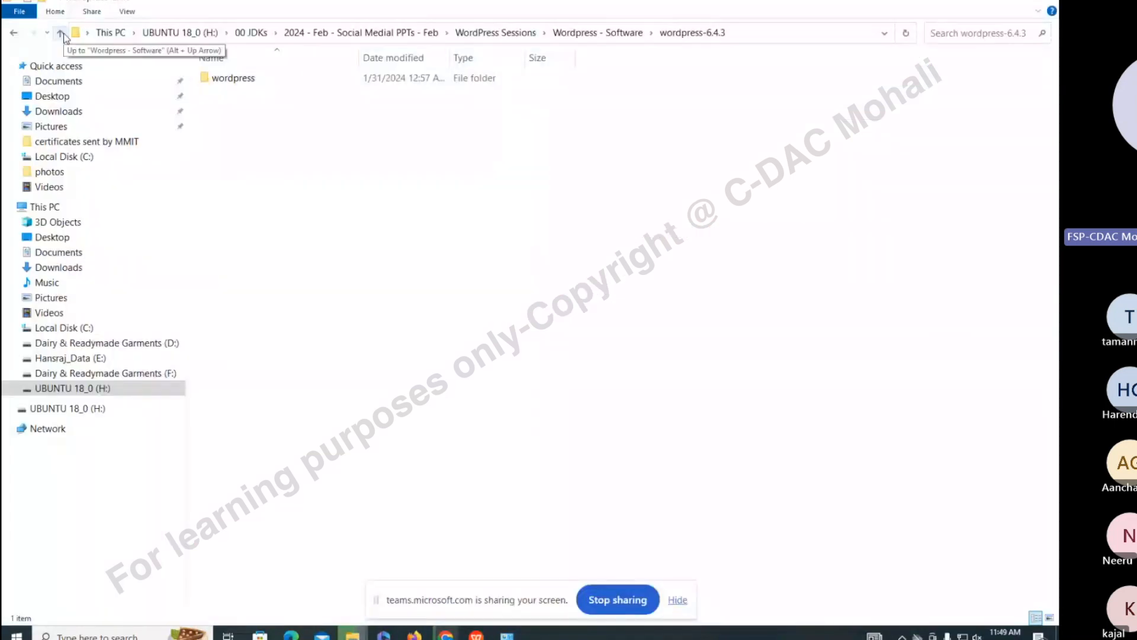
Copy the wordpress folder from wordpress-6.4.3 and paste it into D:\Test\htdocs
left_click(243, 81)
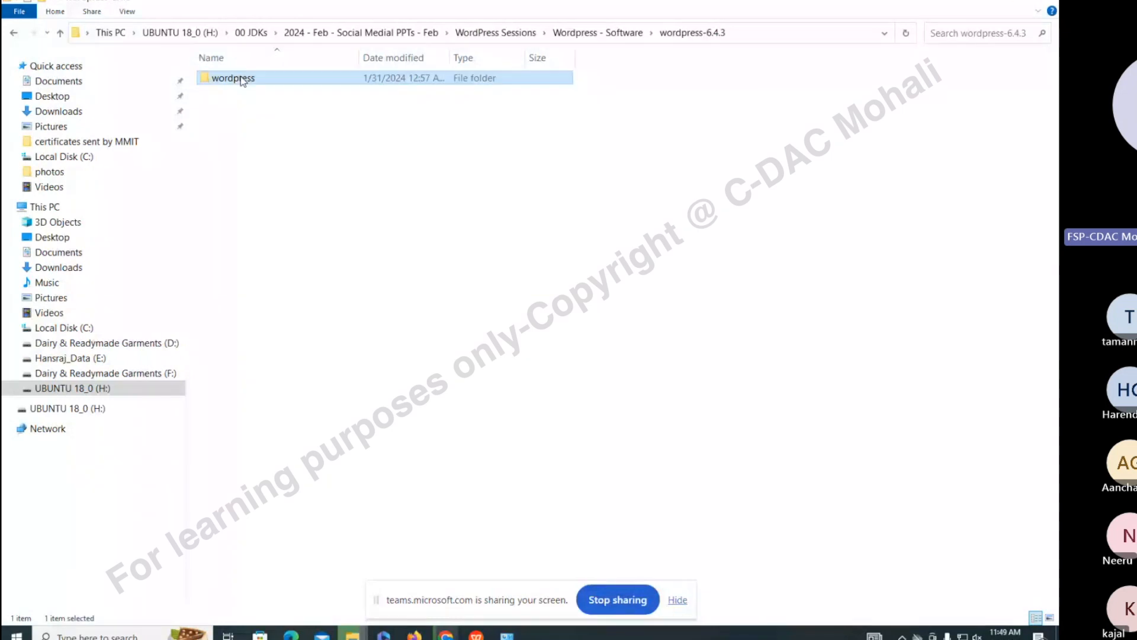
left_click(65, 344)
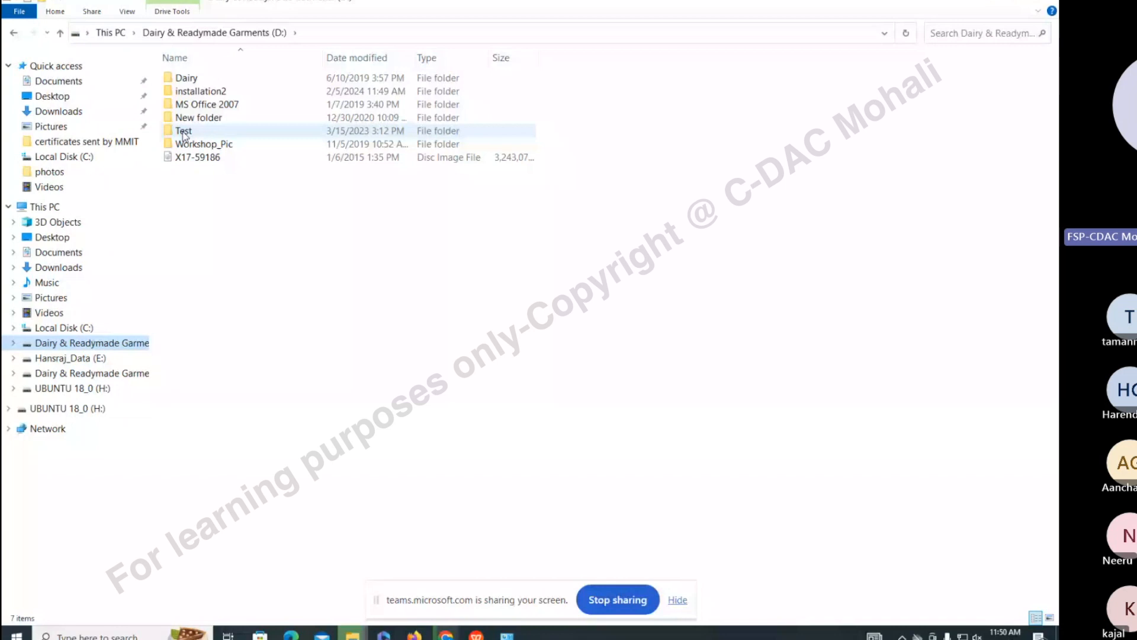
mouse_move(184, 135)
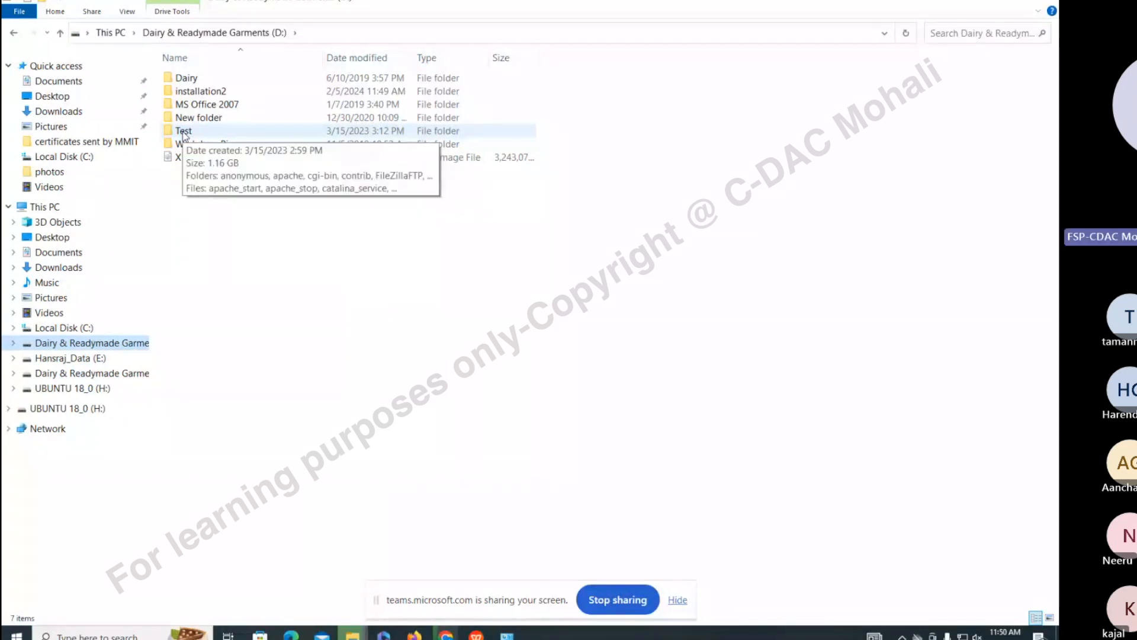
double_click(185, 136)
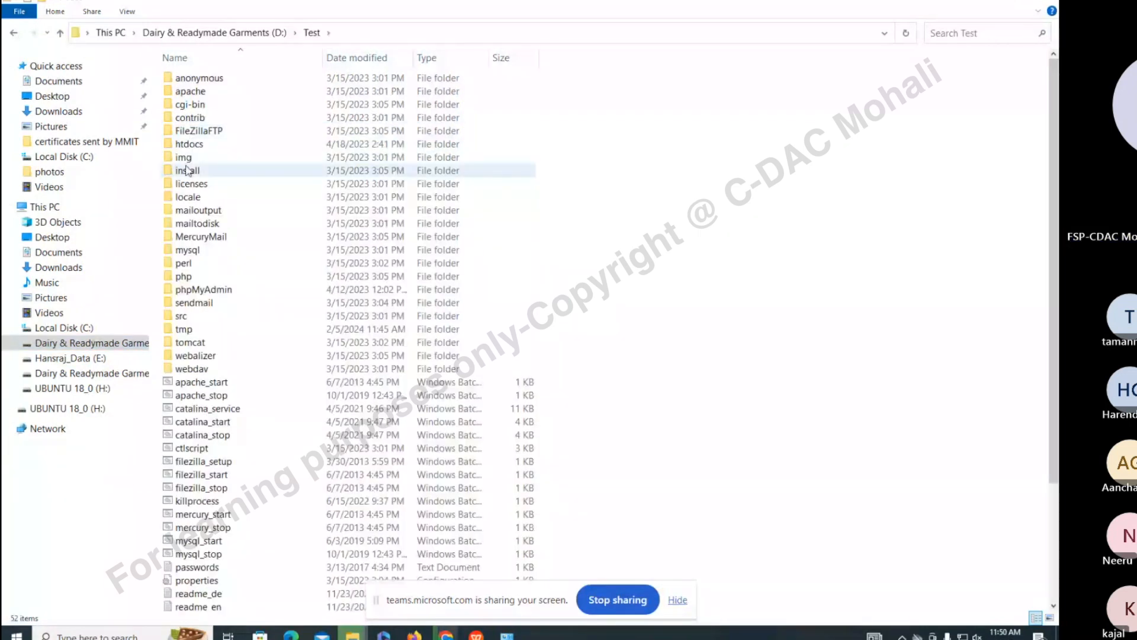
left_click(189, 145)
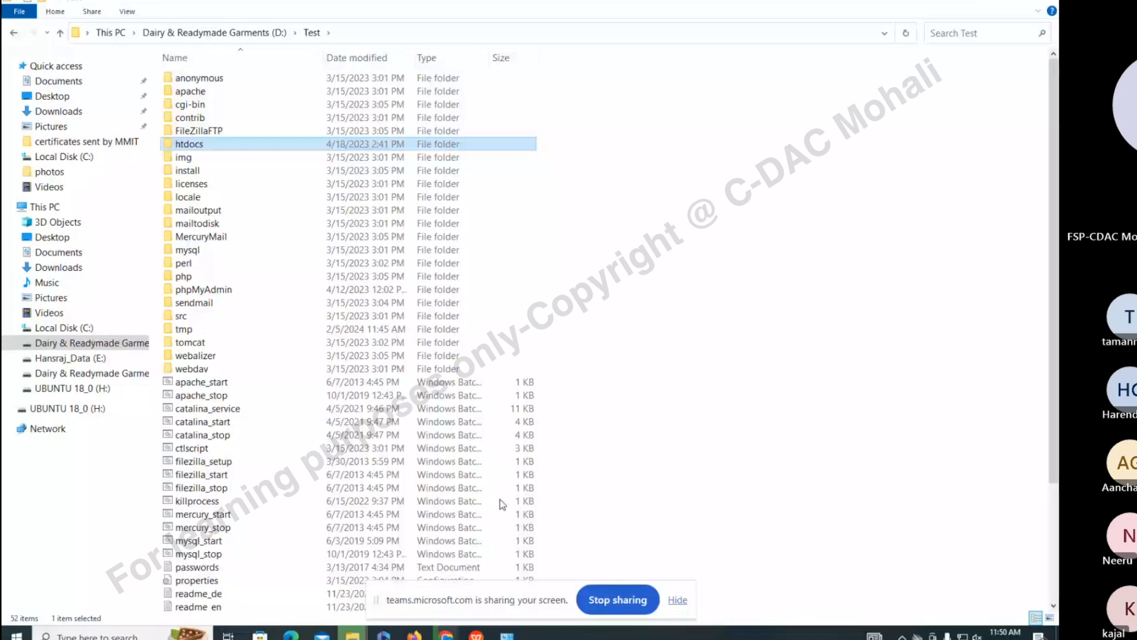
double_click(200, 146)
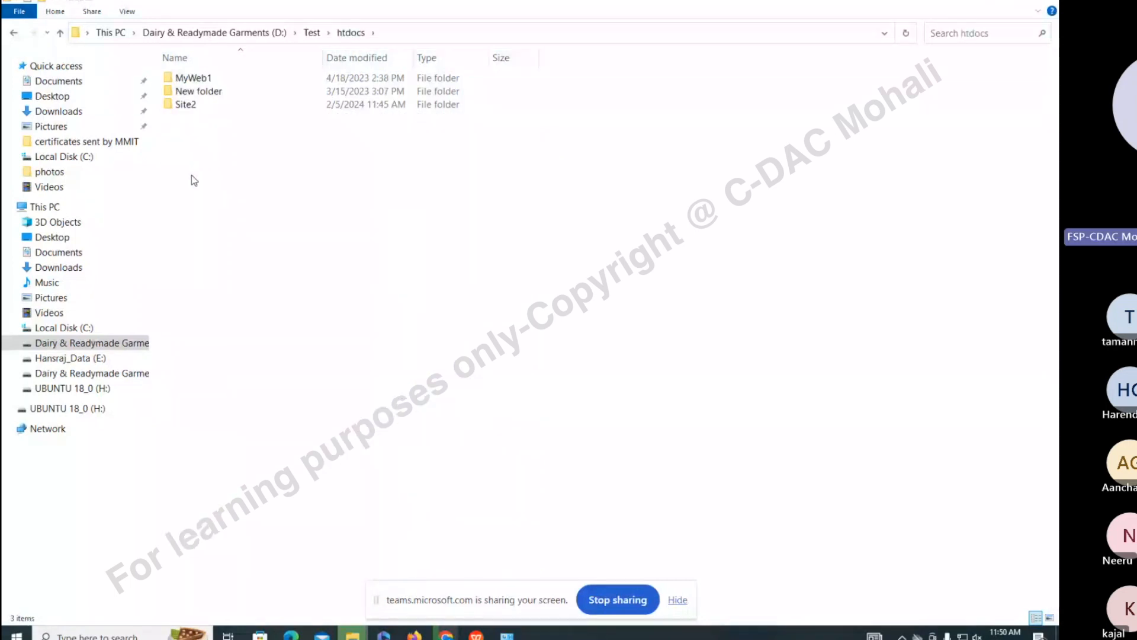
key("ctrl+v")
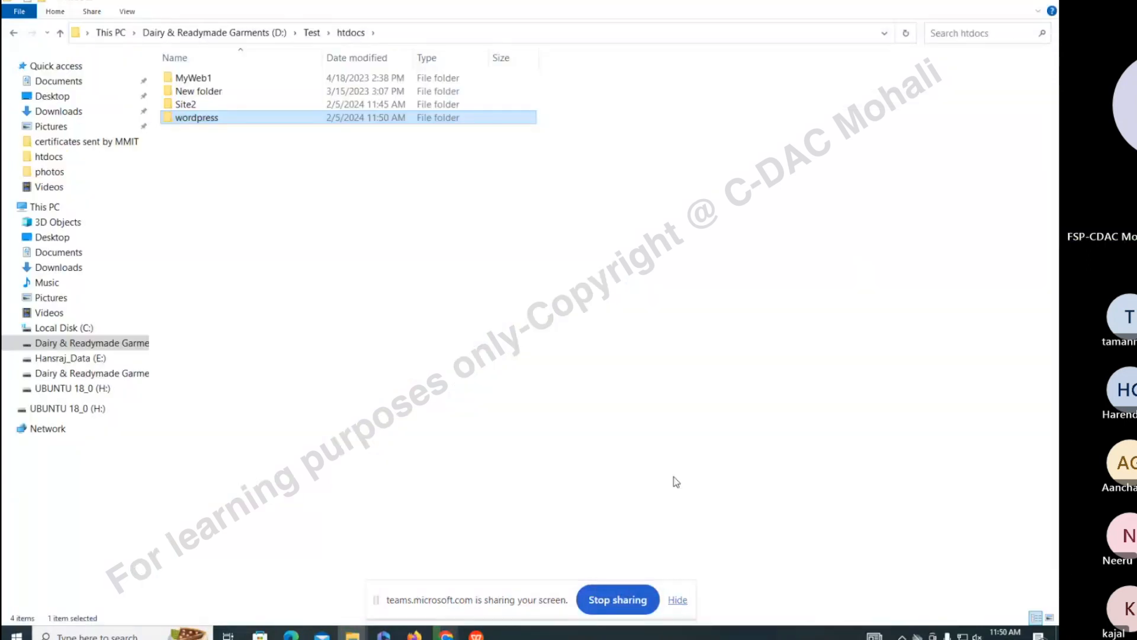
left_click(673, 477)
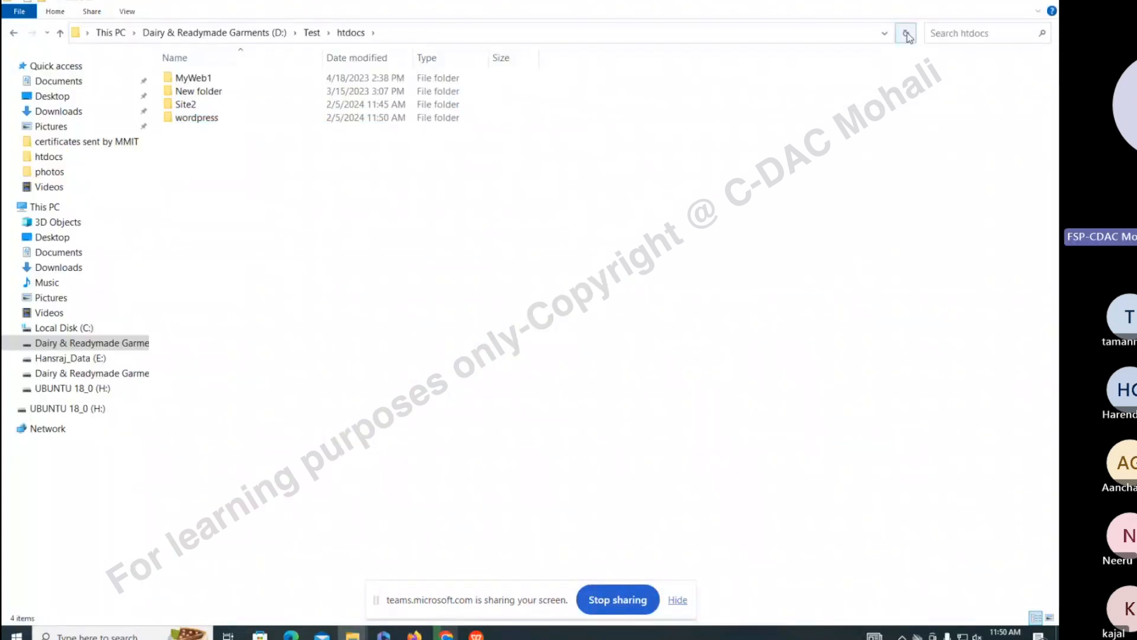
mouse_move(447, 634)
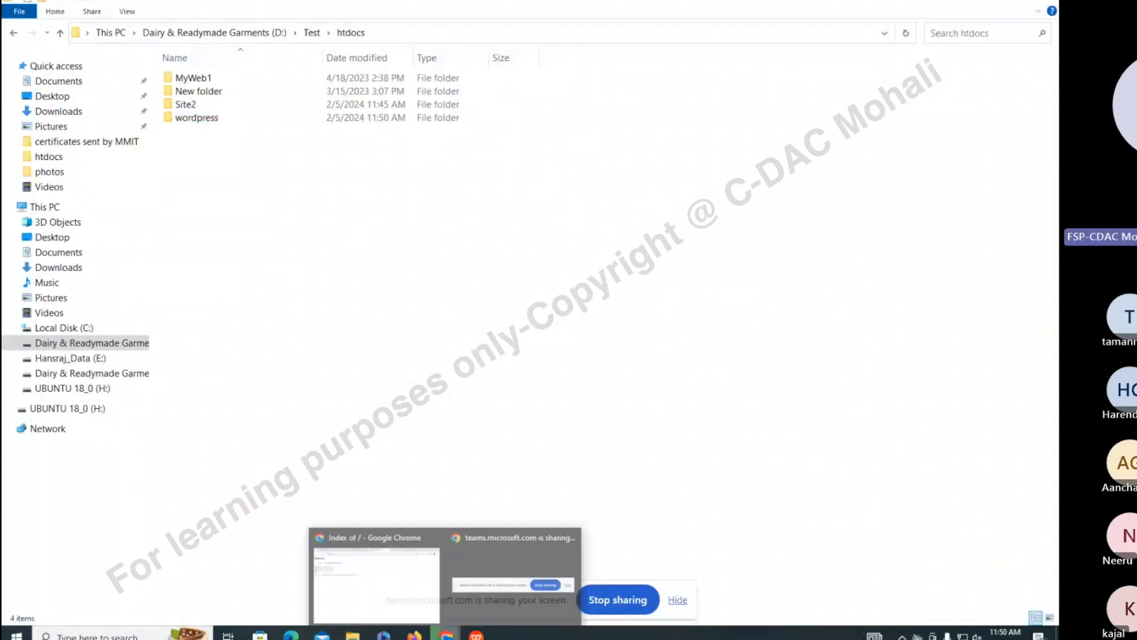
Reload localhost in Chrome so the wordpress/ folder is listed
left_click(369, 587)
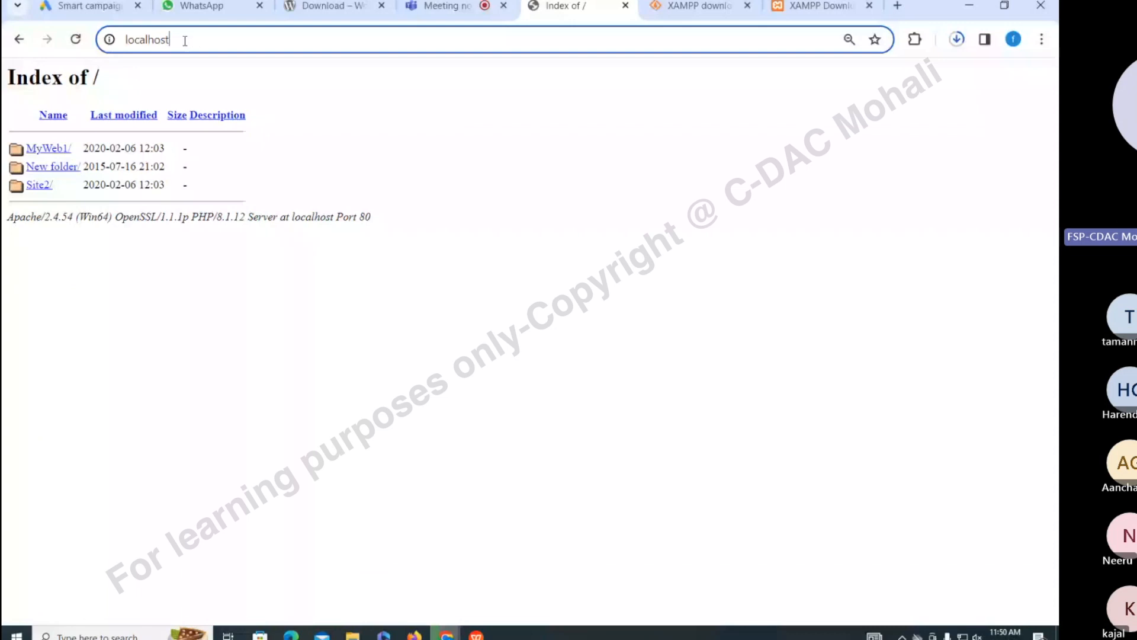
left_click_drag(185, 41, 4, 160)
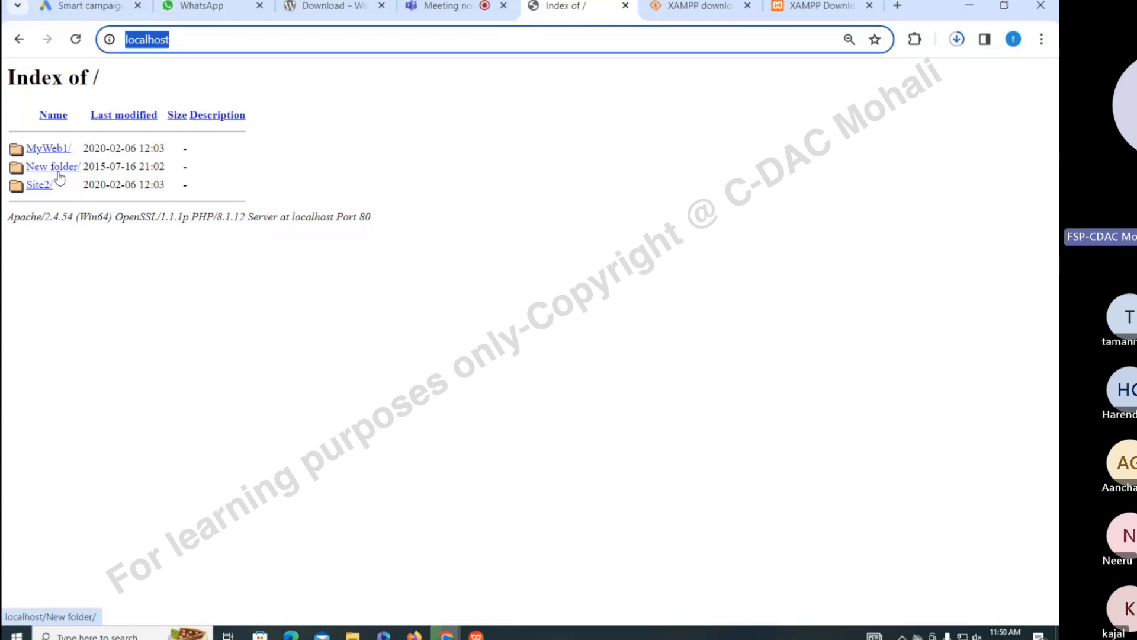
left_click(77, 44)
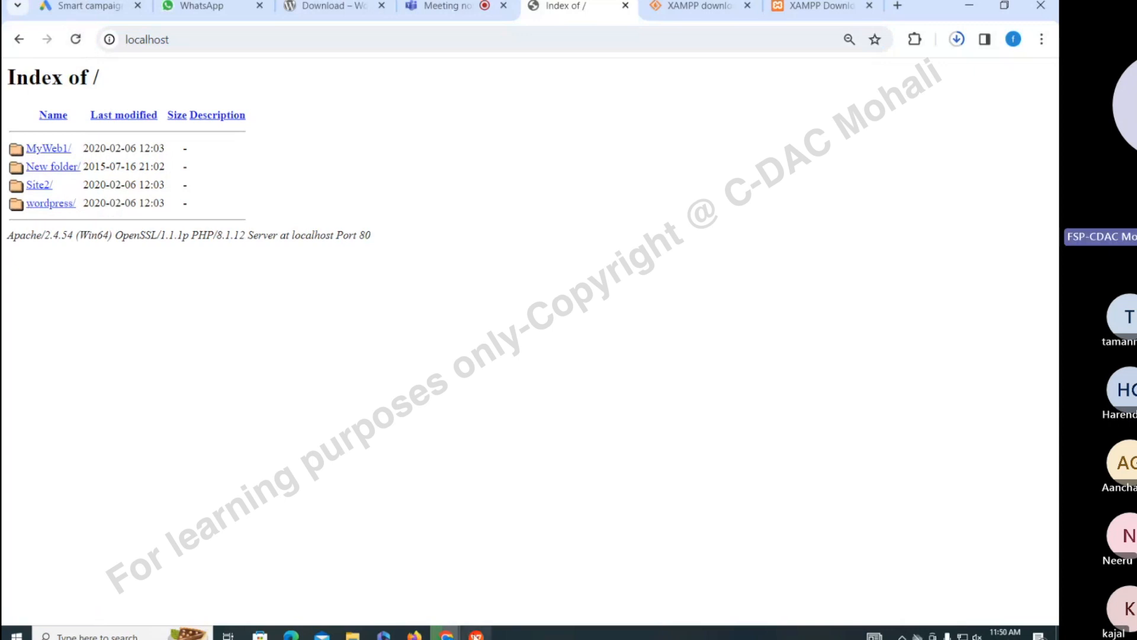
Delete the blank lines above the final language-selection line on slide 19
left_click(478, 636)
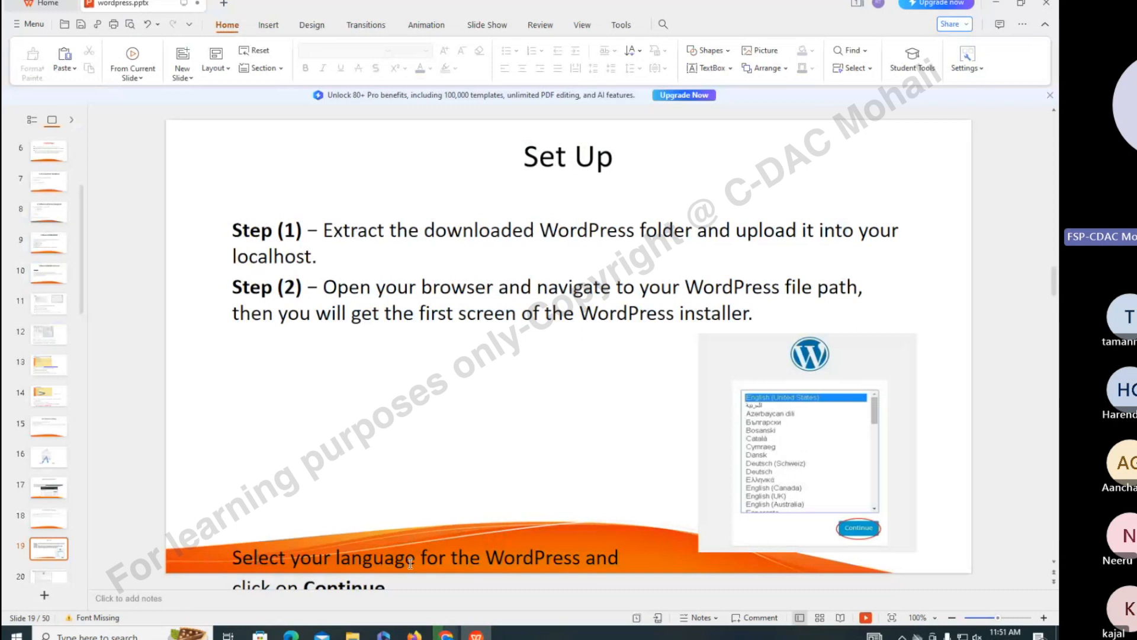
left_click(357, 459)
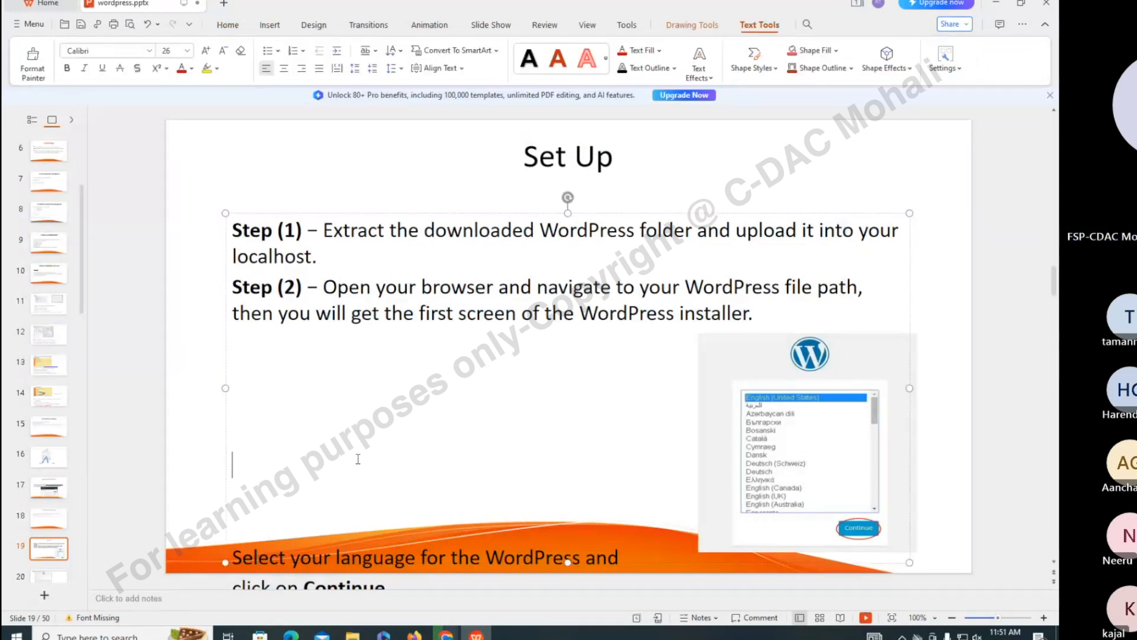
key("Delete")
key("Delete")
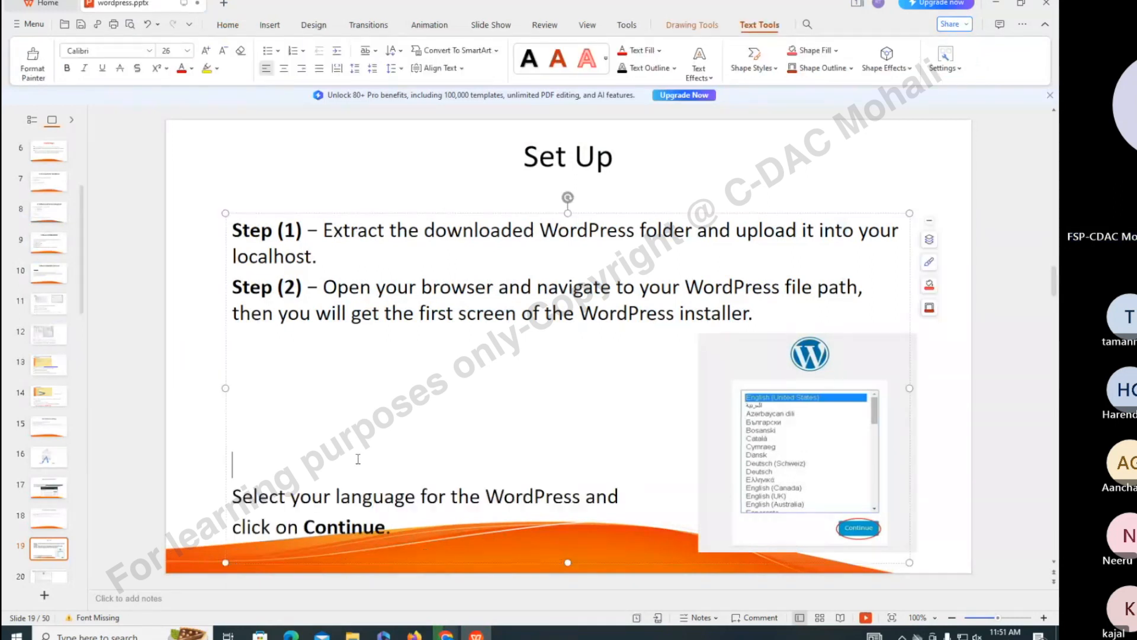
Close the two XAMPP download tabs, leaving localhost's Index of / listing wordpress/
key("alt+Tab")
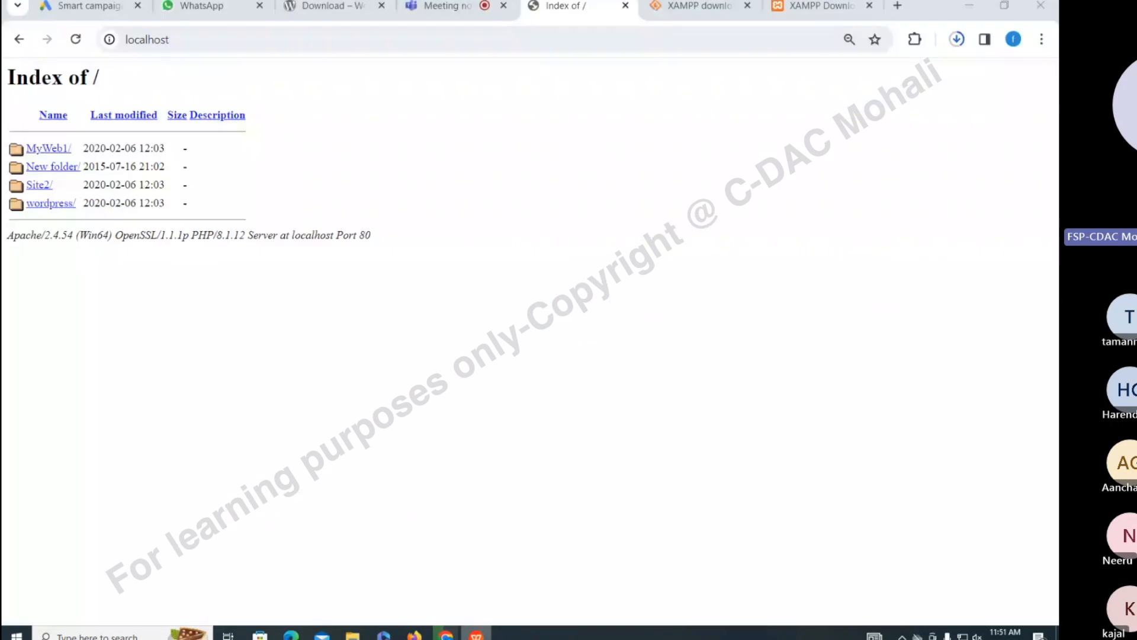
key("alt+Tab")
key("alt+Tab")
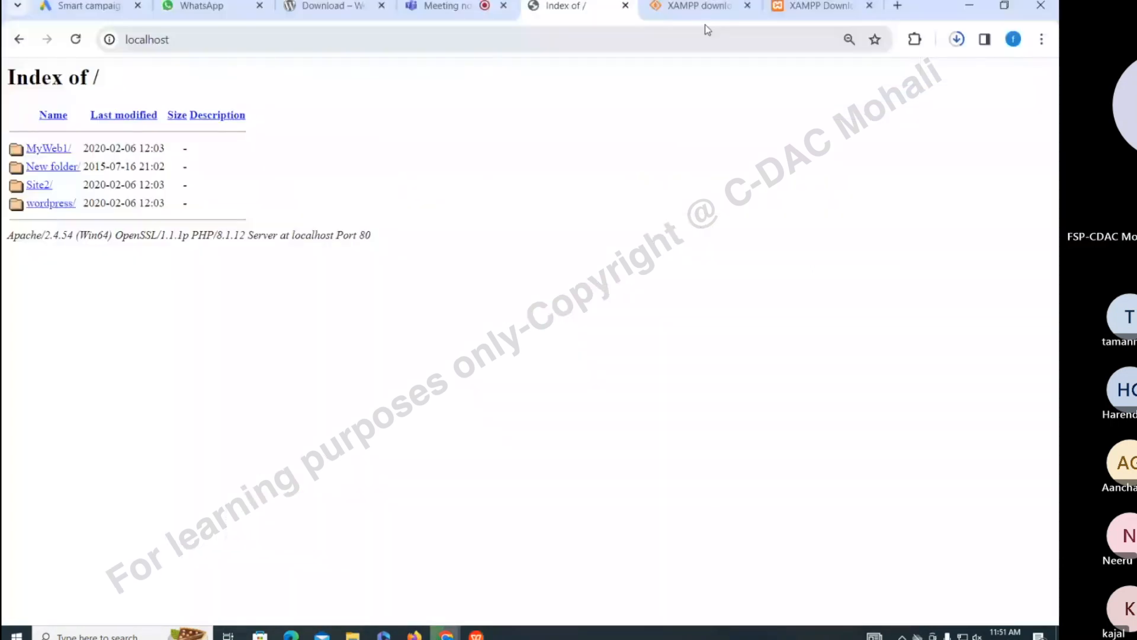
left_click(870, 6)
left_click(869, 5)
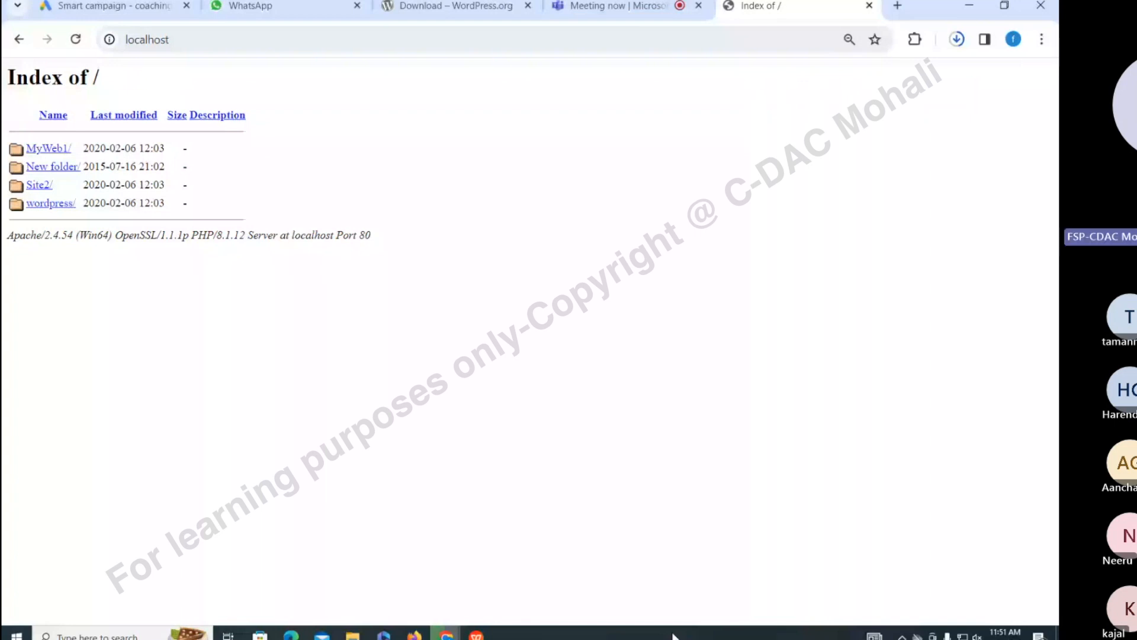
Open phpMyAdmin from the MySQL Admin button in the tray's XAMPP Control Panel
left_click(902, 637)
left_click(927, 613)
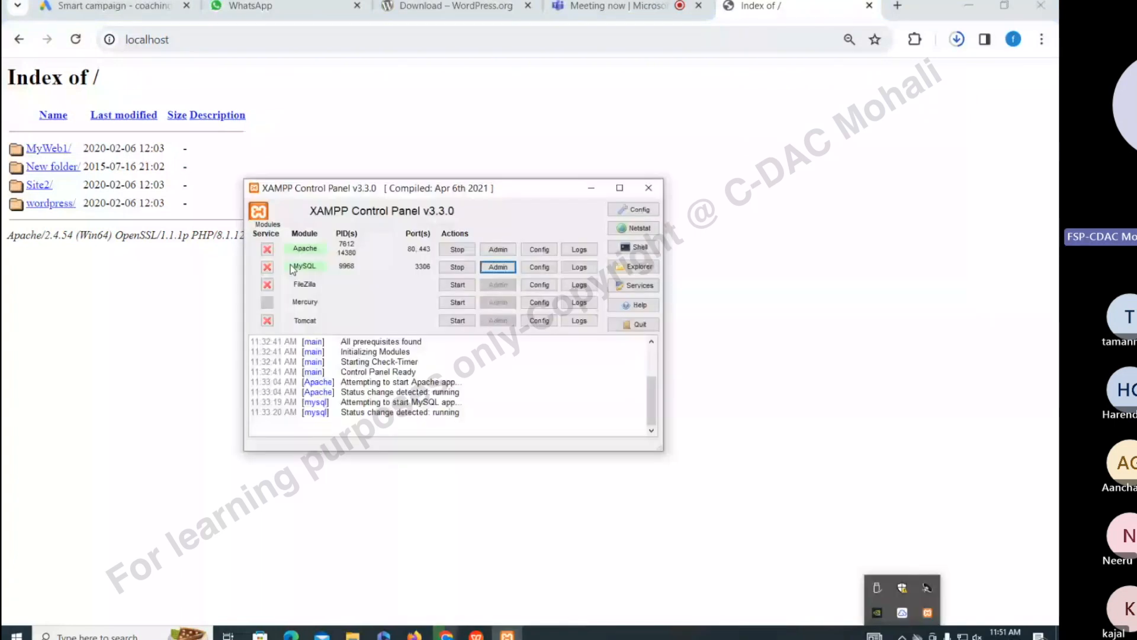
left_click(499, 270)
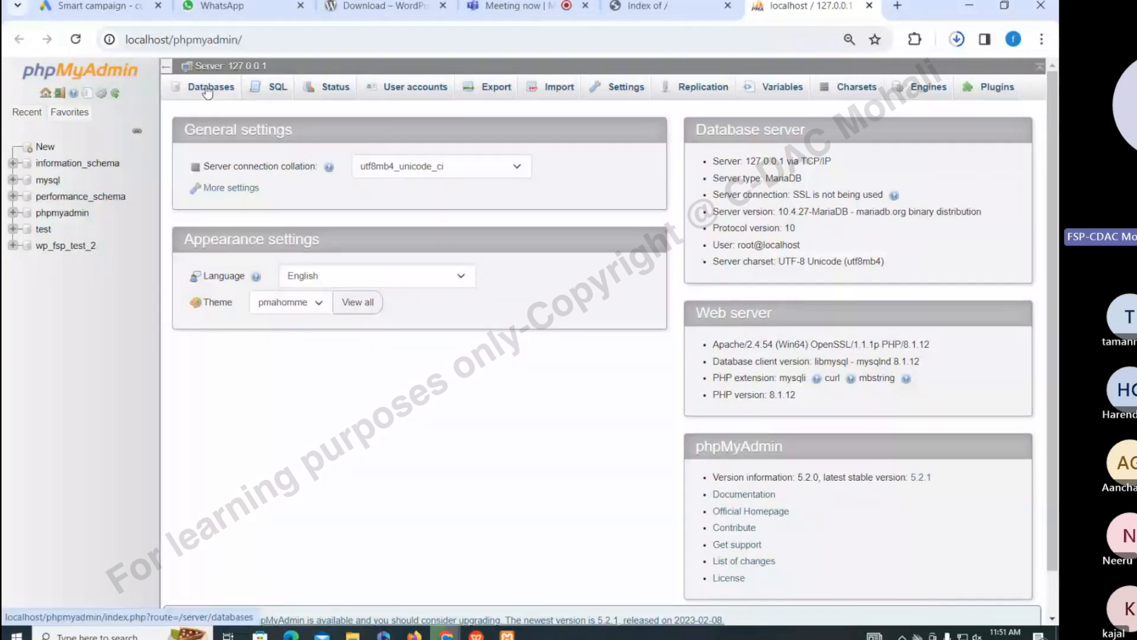
Create the empty database wp_2_2024 from the Databases tab
left_click(208, 89)
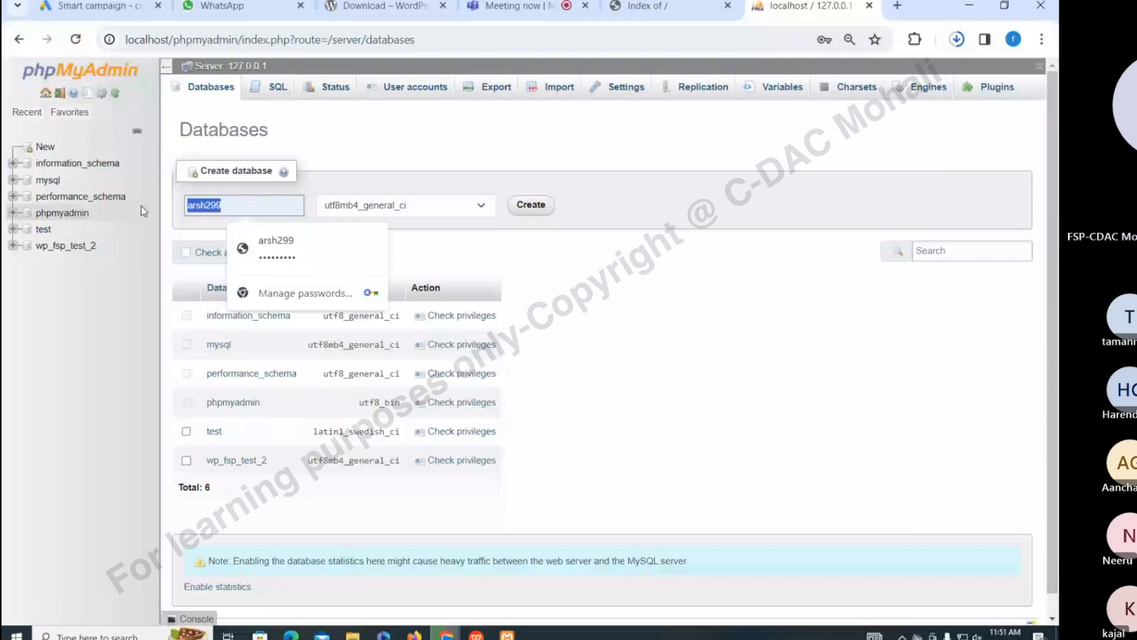
key("BackSpace")
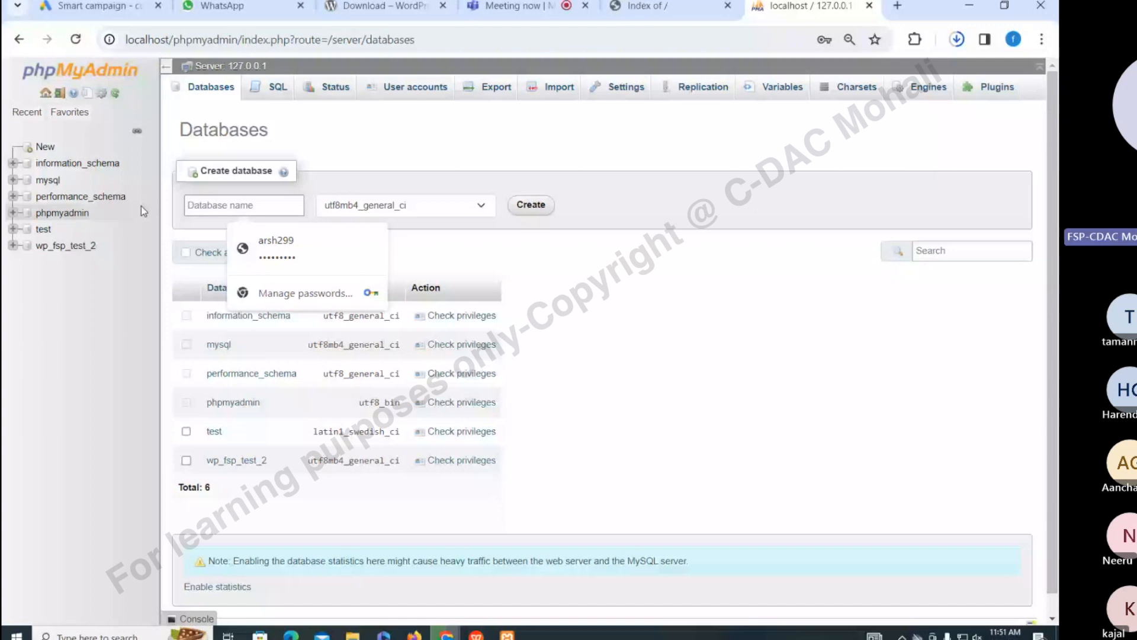
type("wp_2_")
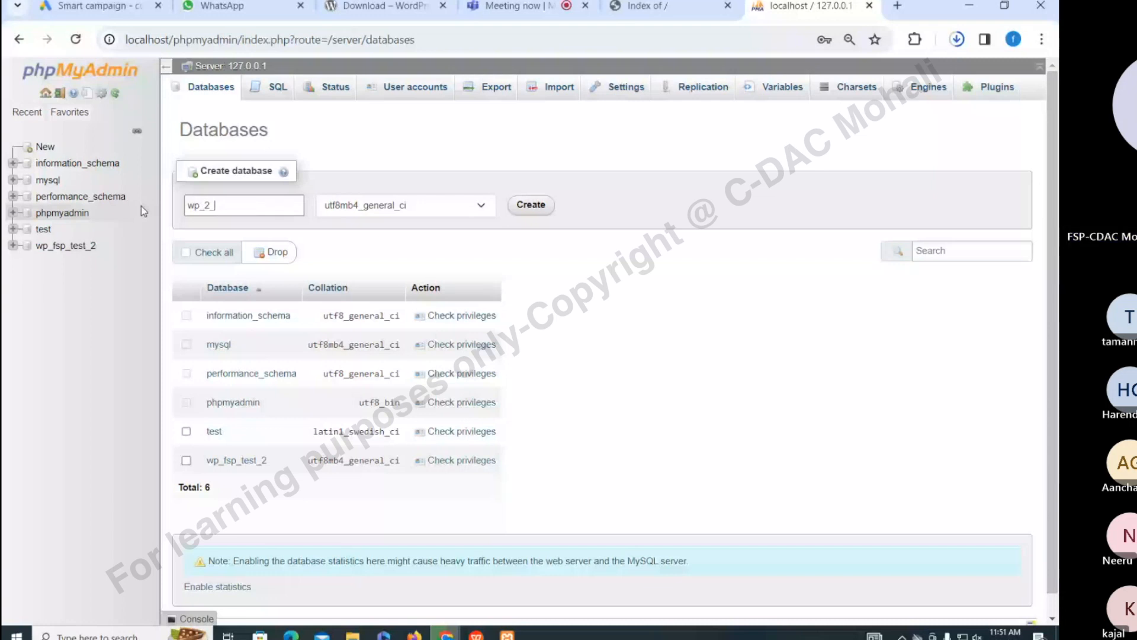
type("2024")
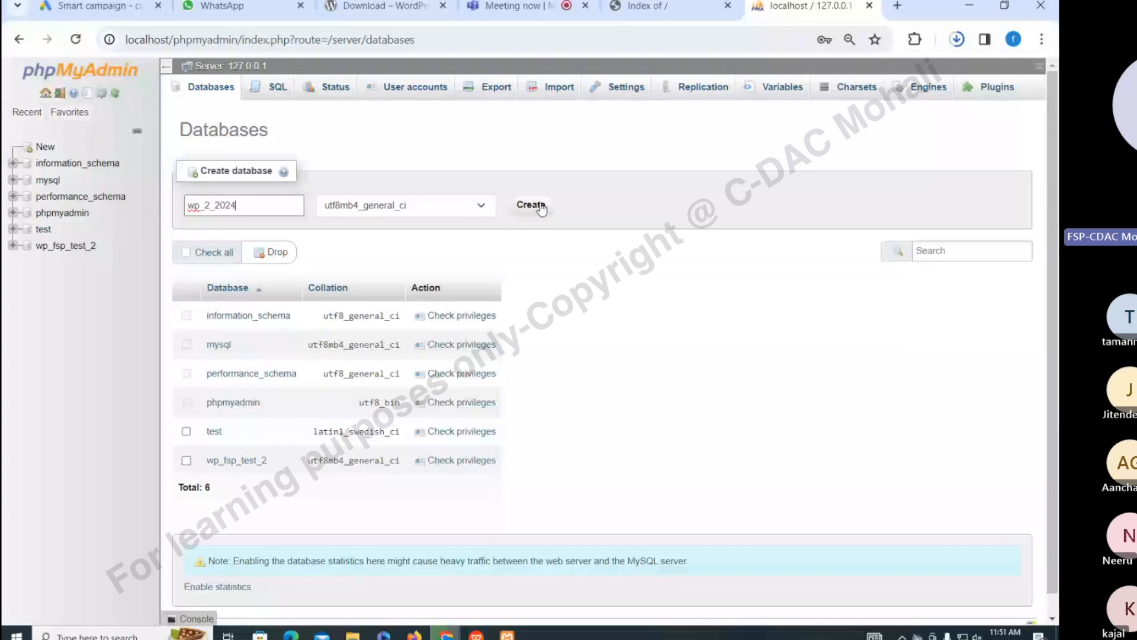
left_click(541, 206)
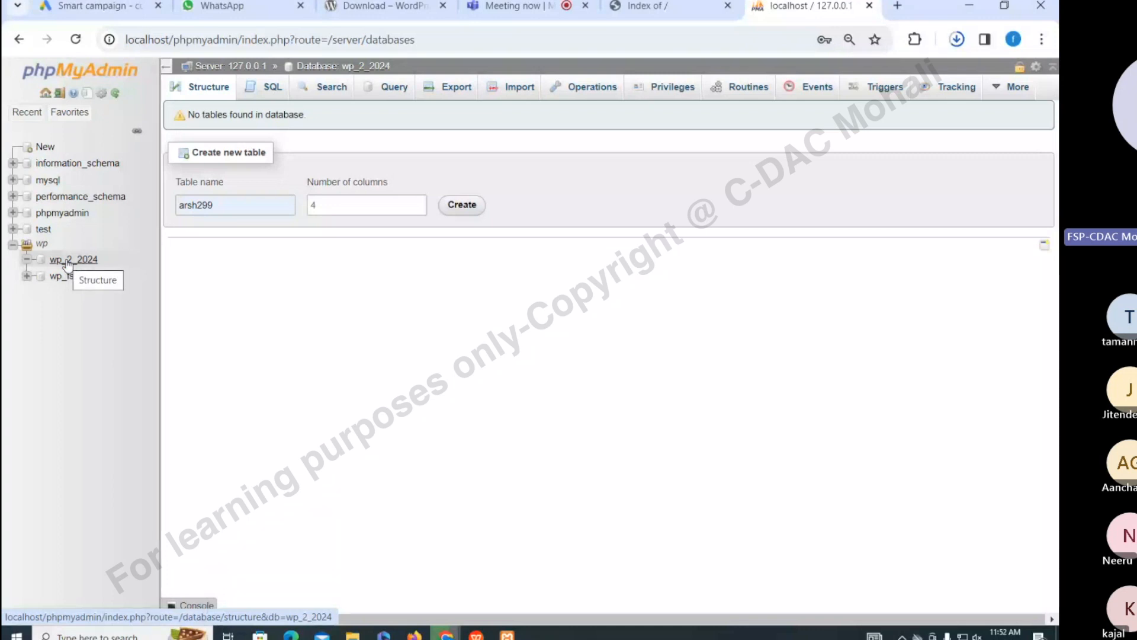
left_click_drag(106, 264, 51, 269)
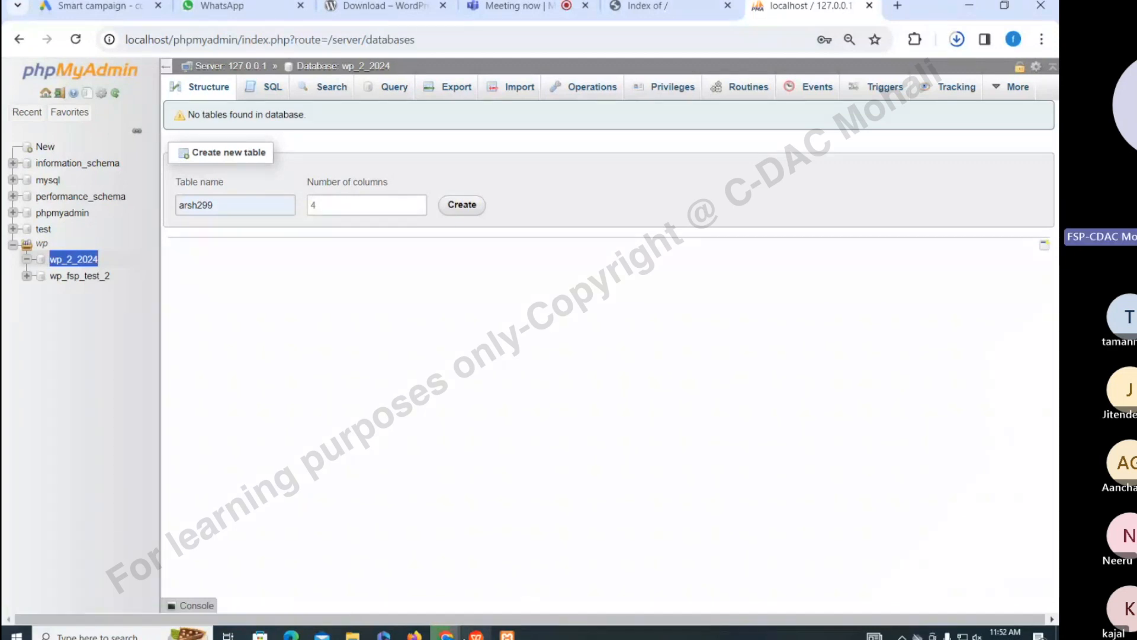
left_click(447, 635)
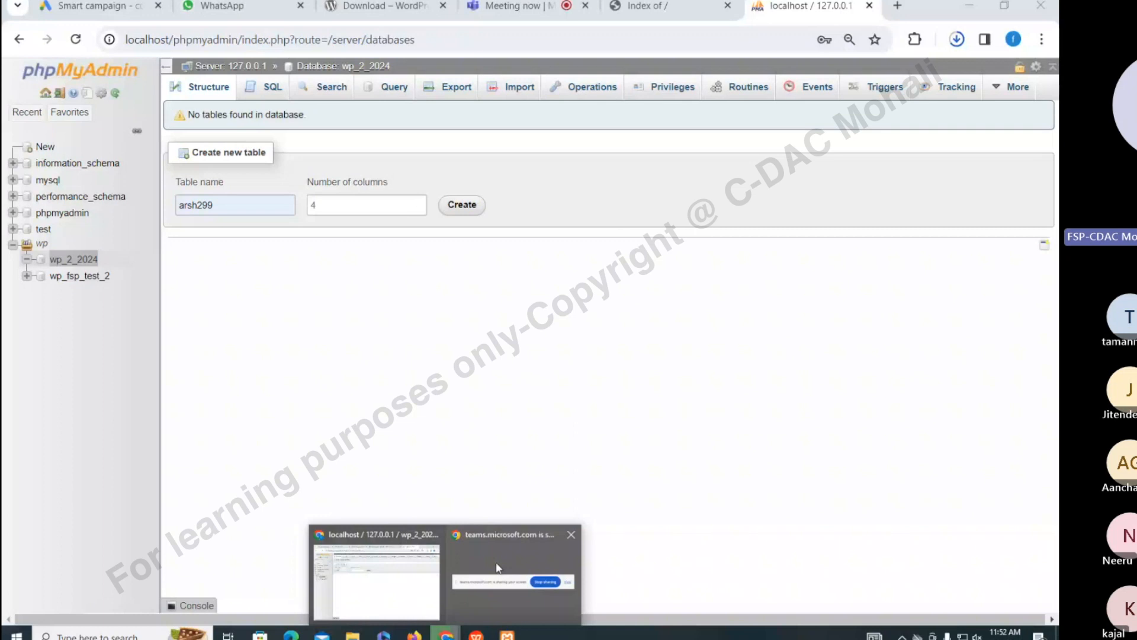
Read the Teams meeting chat, then return to the localhost Index of / tab
left_click(648, 5)
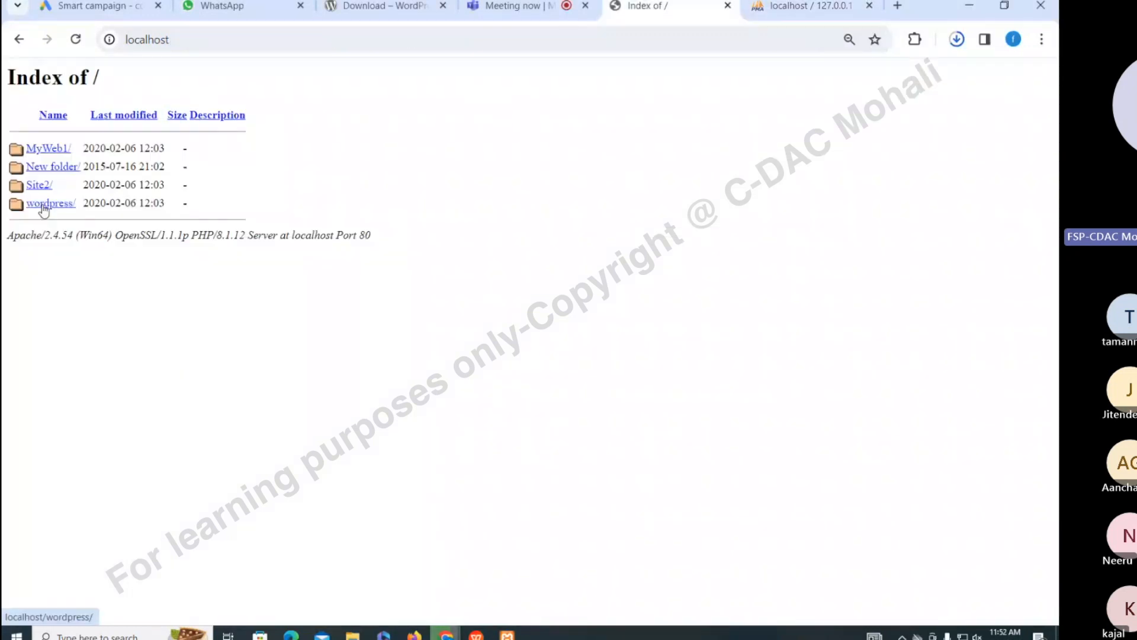
left_click(517, 3)
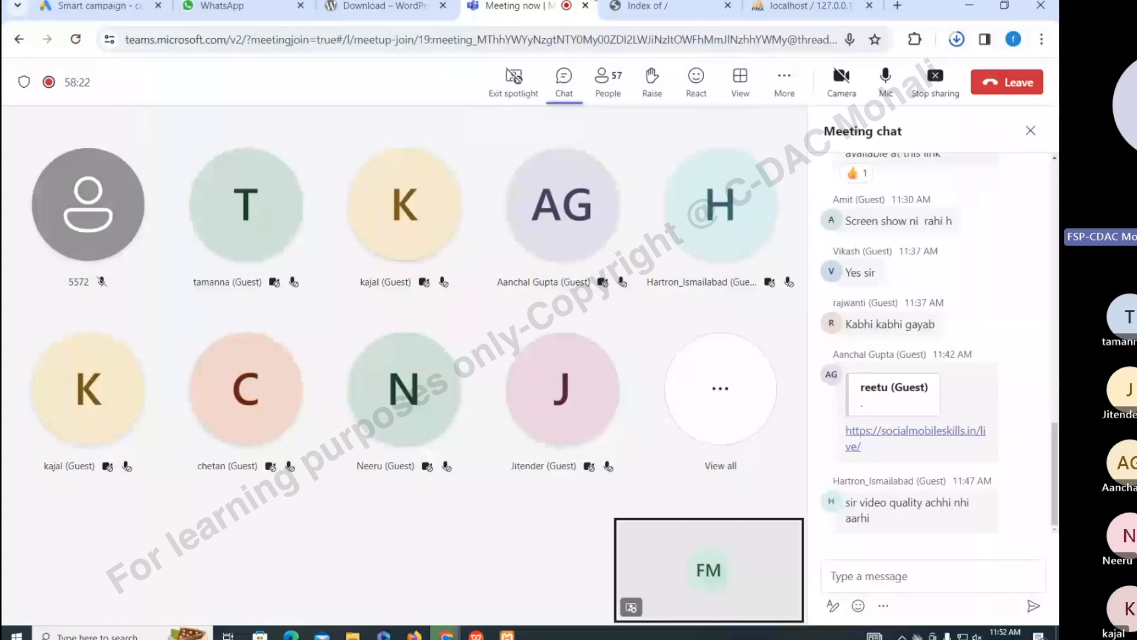
mouse_move(636, 5)
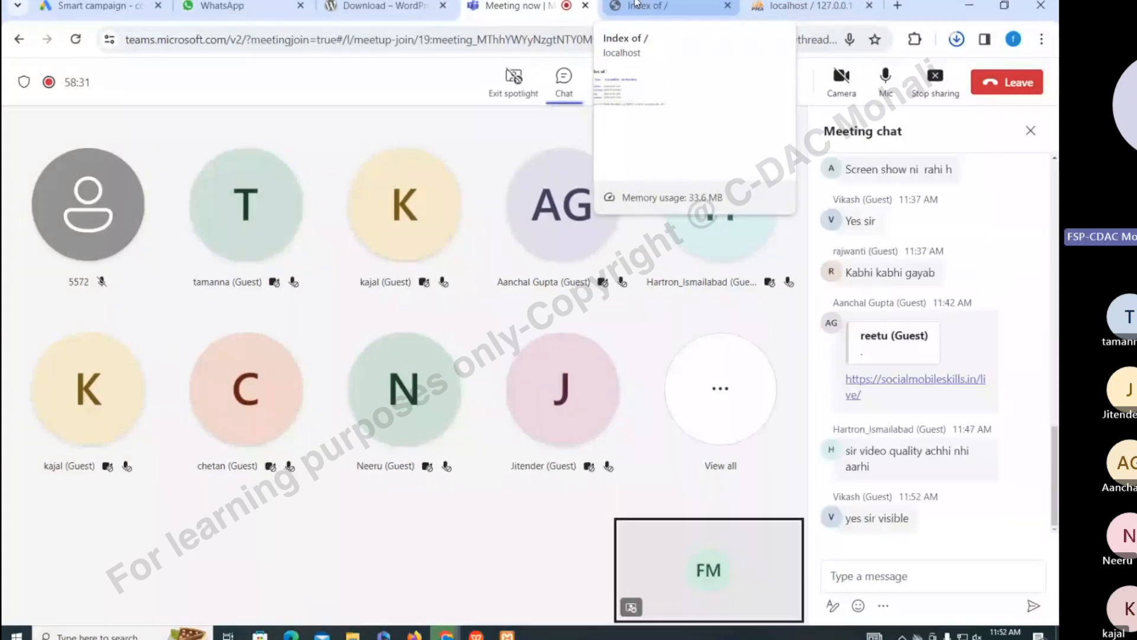
left_click(635, 3)
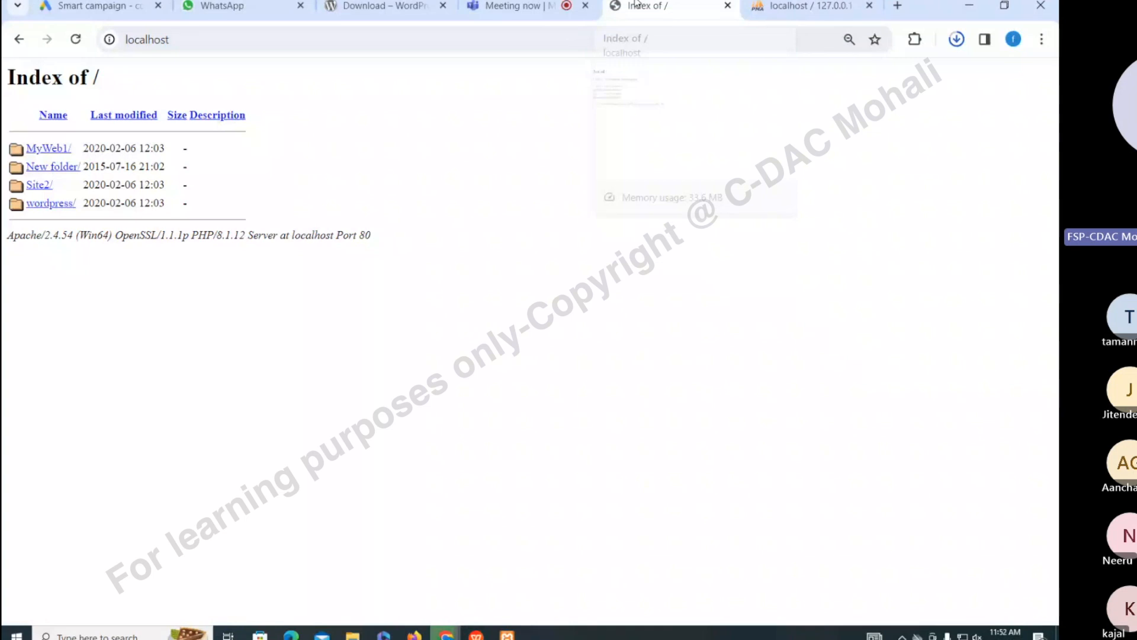
Open localhost/wordpress, continue in English (United States), and review the required database details
left_click(40, 209)
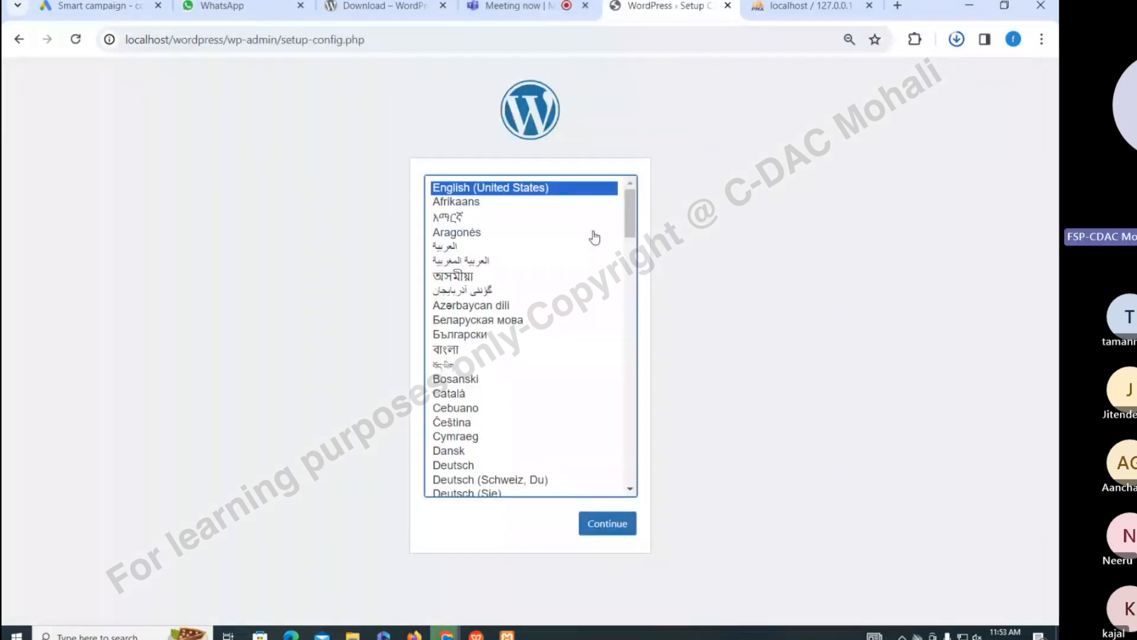
left_click(602, 528)
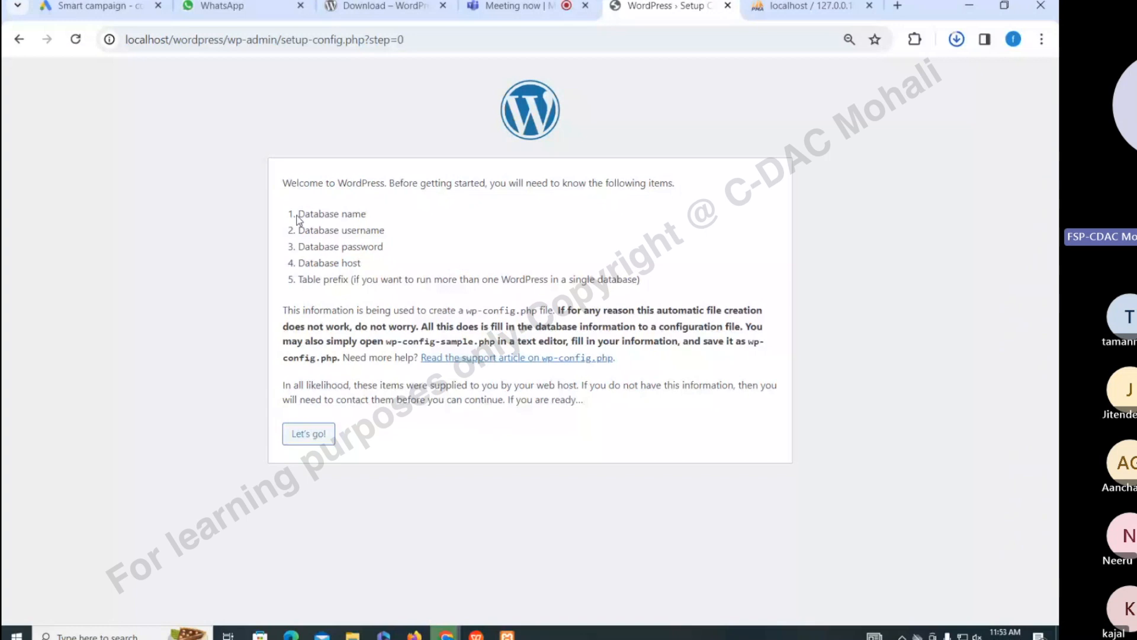
left_click_drag(297, 215, 392, 267)
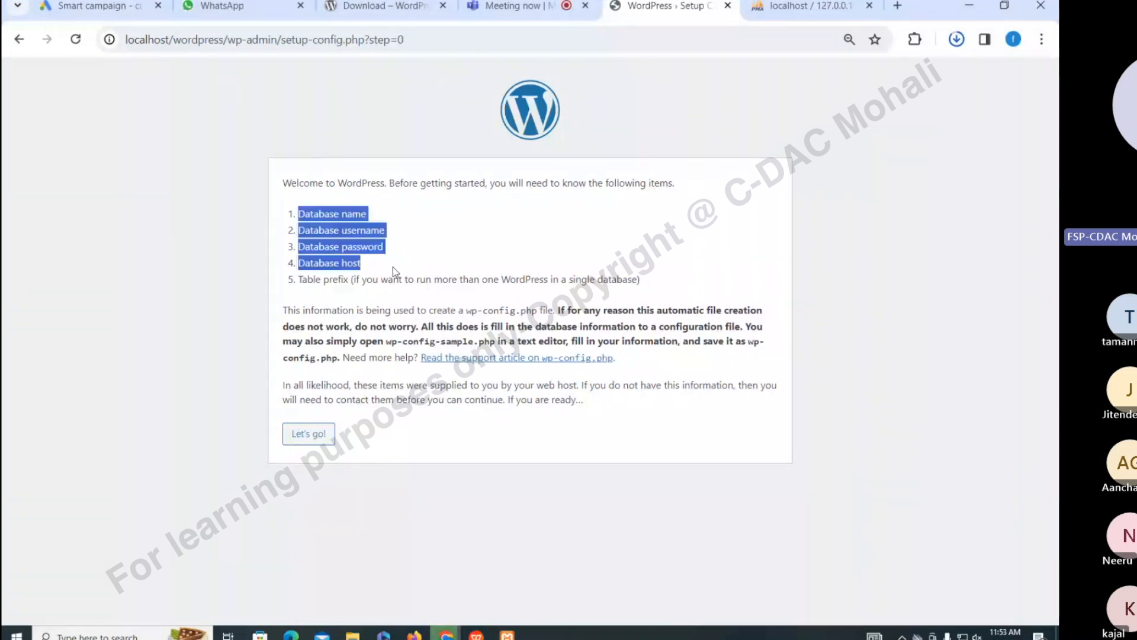
left_click_drag(393, 267, 351, 278)
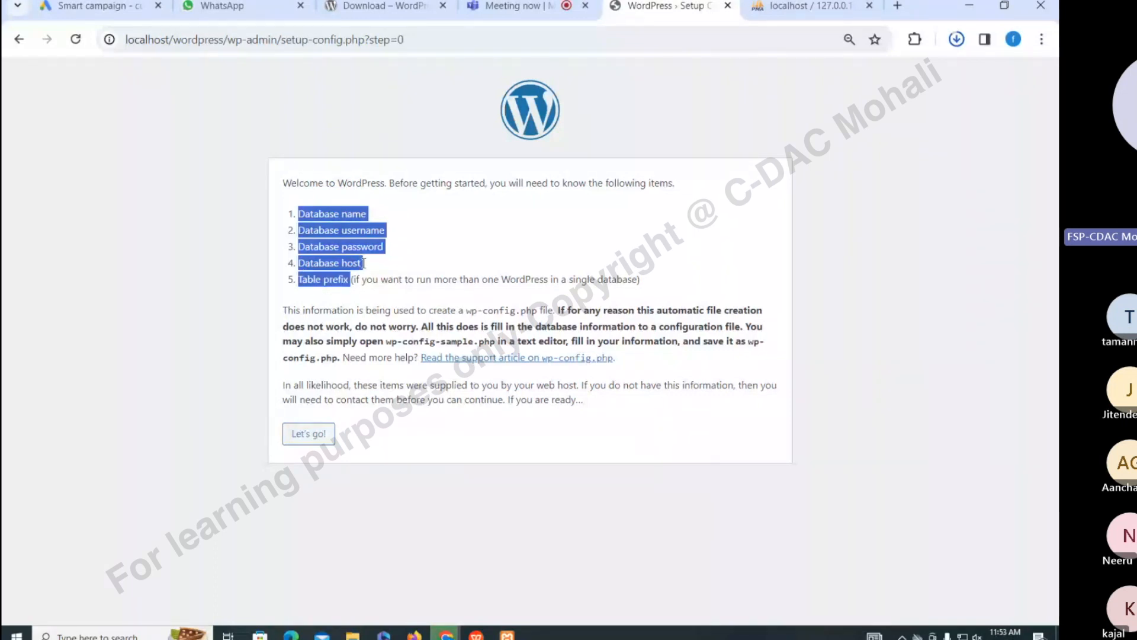
left_click(347, 303)
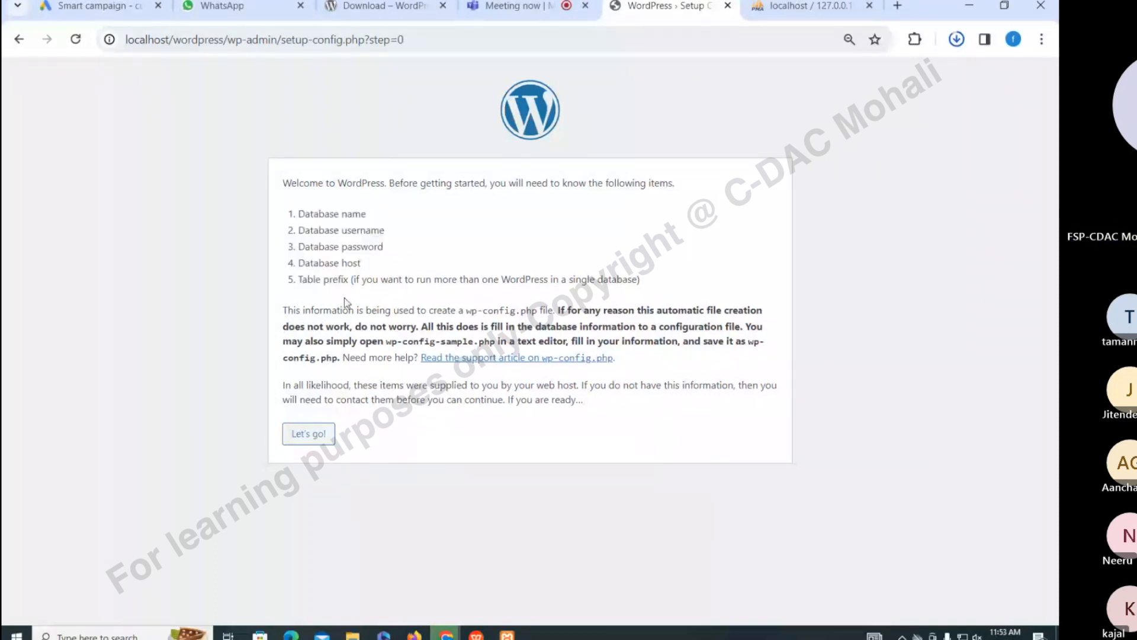
Enter wp_2_2024 as the database name on the WordPress setup form
left_click(307, 436)
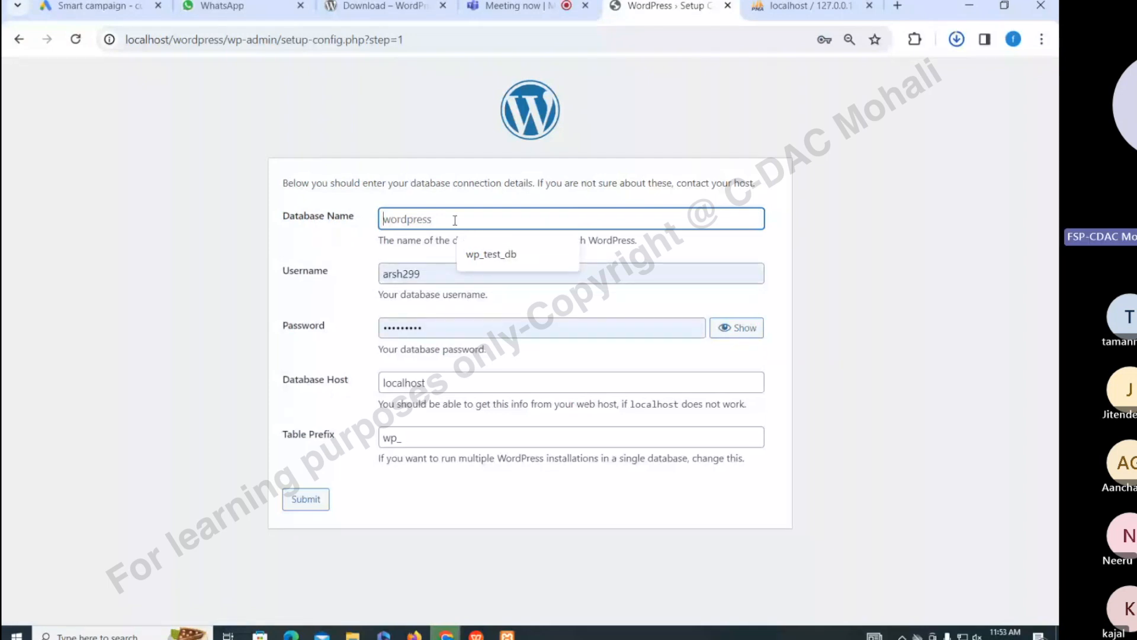
type("wp_2_2024")
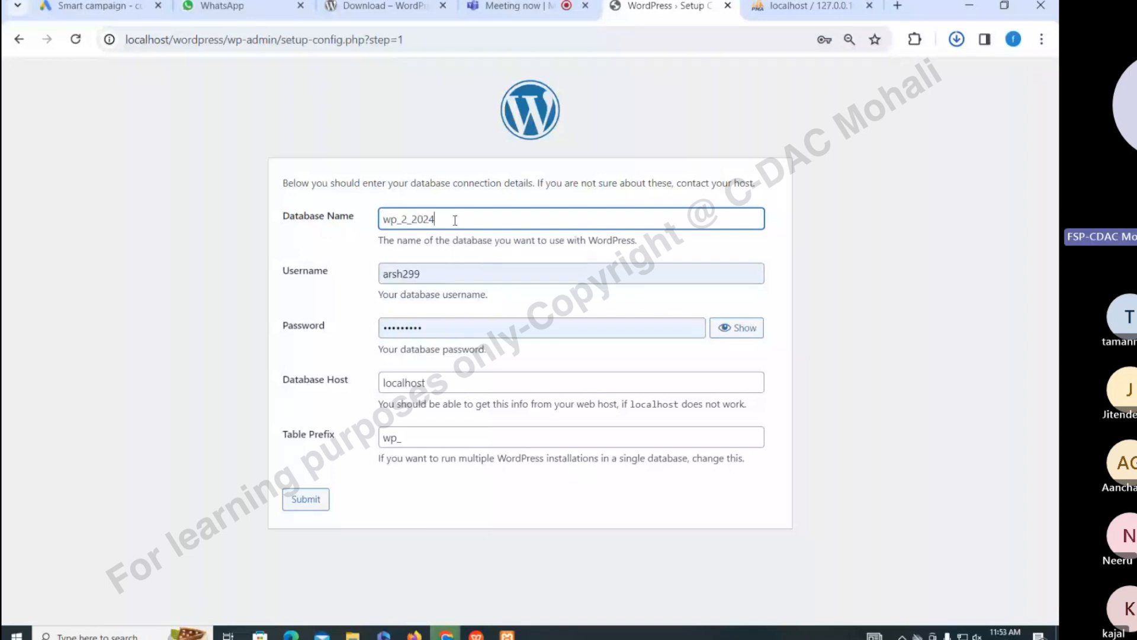
left_click(432, 274)
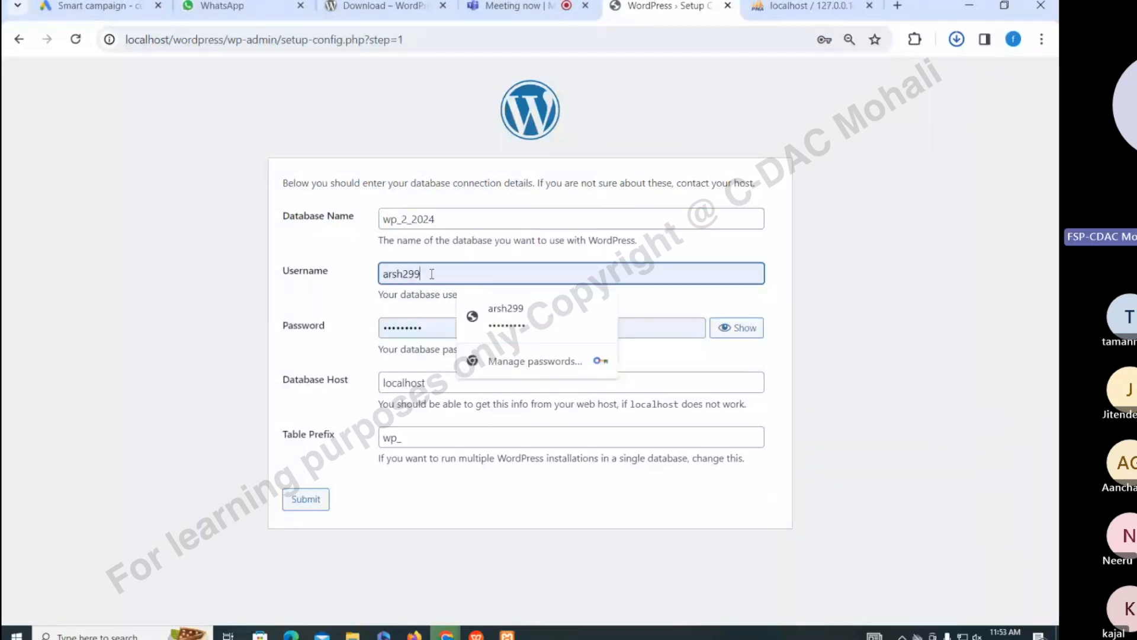
Replace the saved database password, confirm host localhost, and submit the connection details
left_click(705, 334)
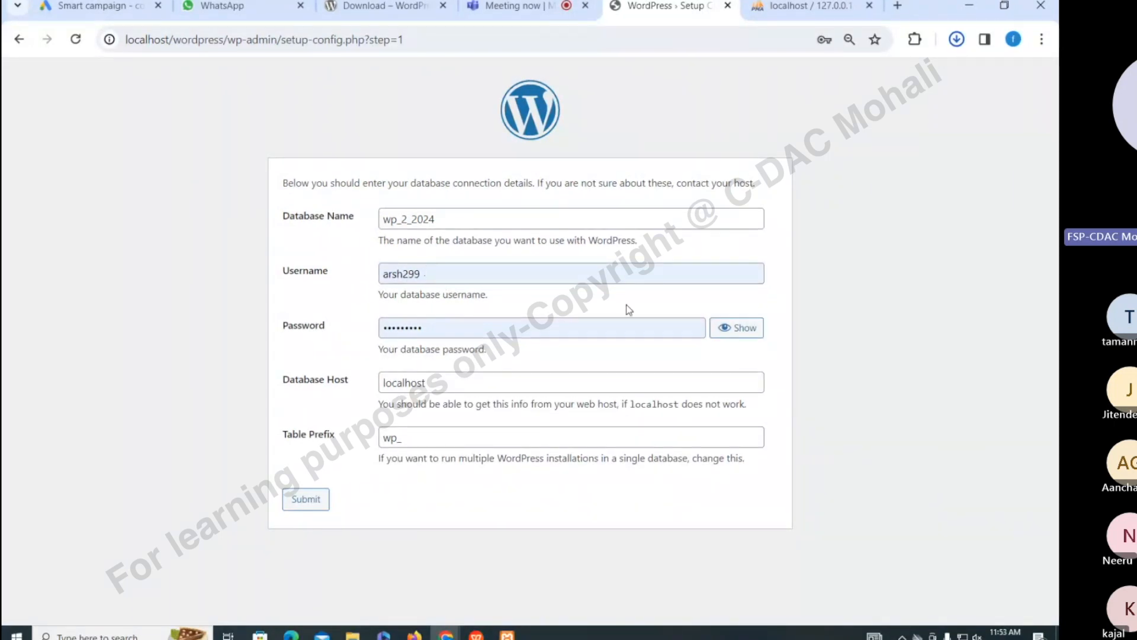
left_click(737, 328)
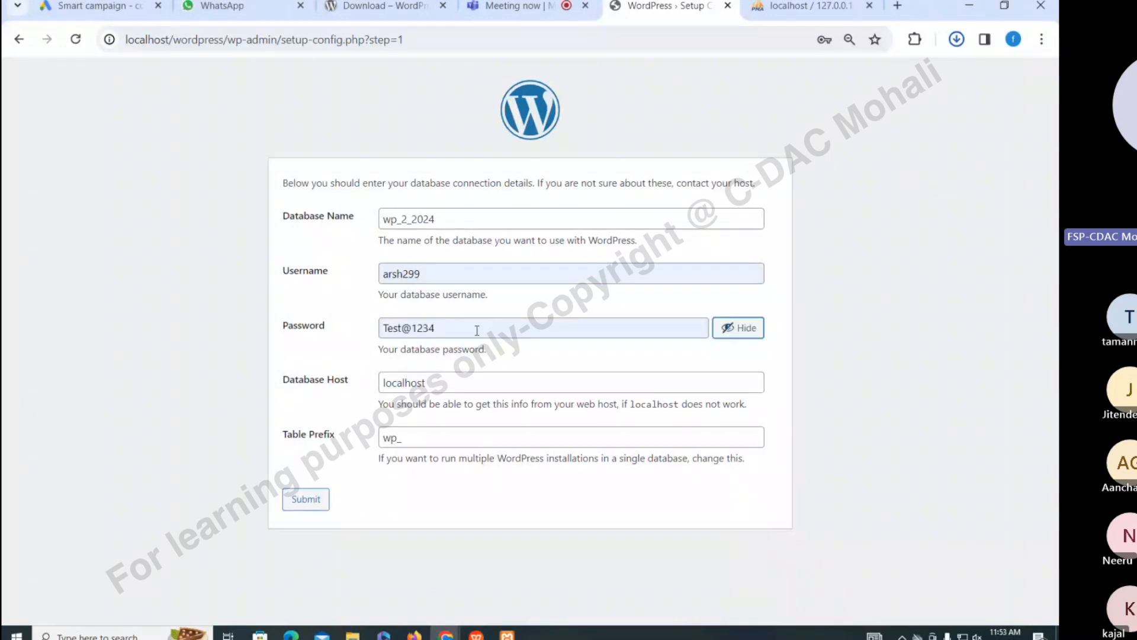
triple_click(476, 330)
type("admin")
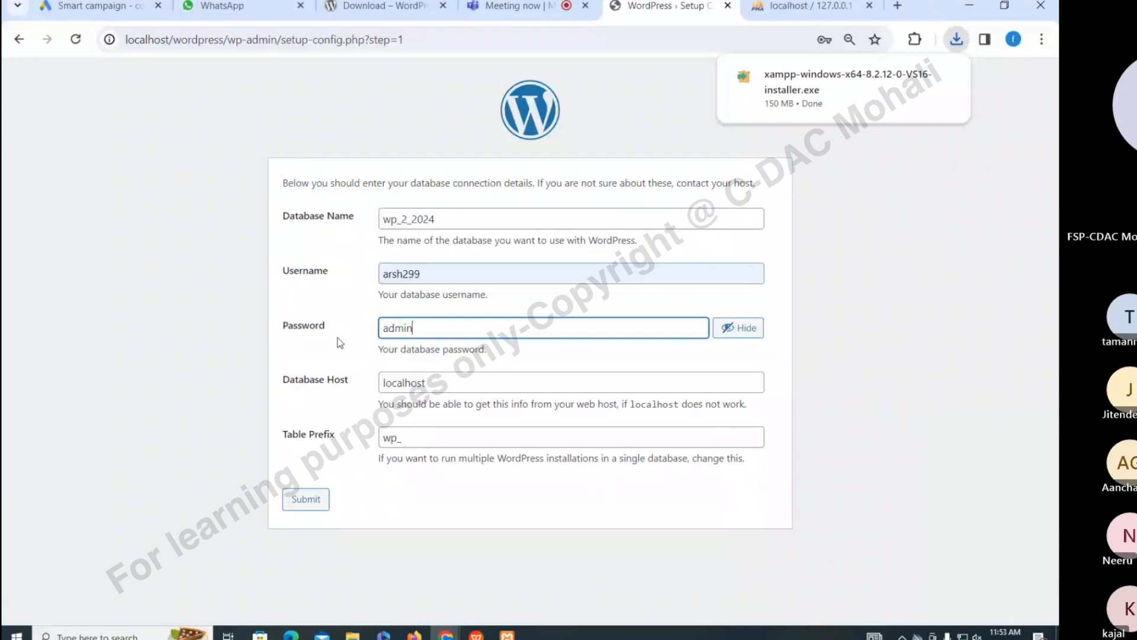
left_click(333, 356)
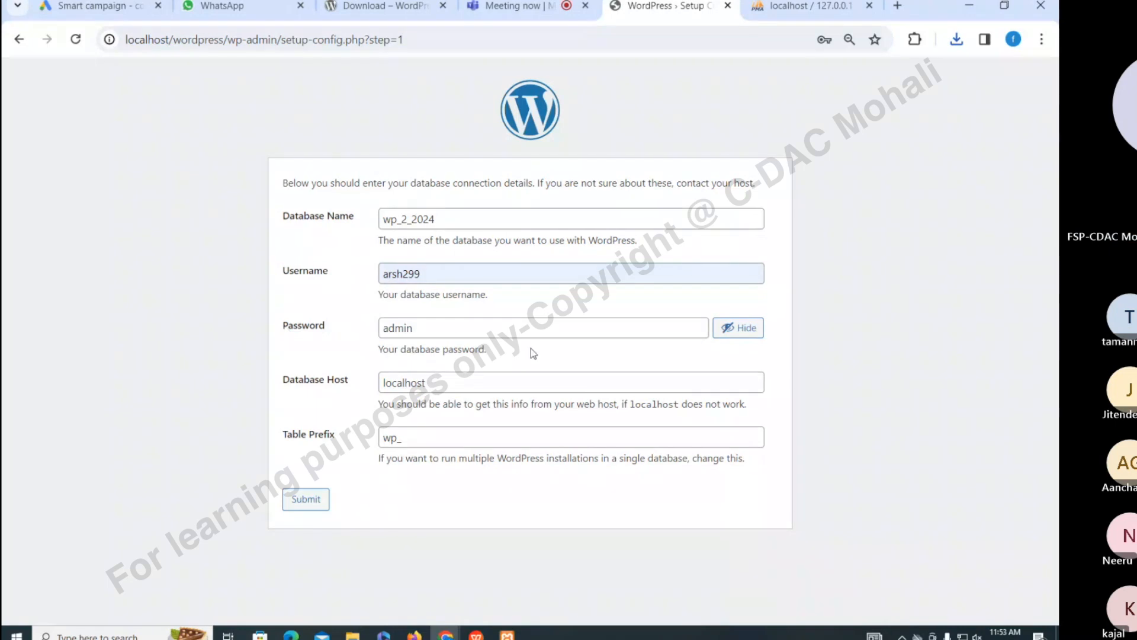
left_click(462, 382)
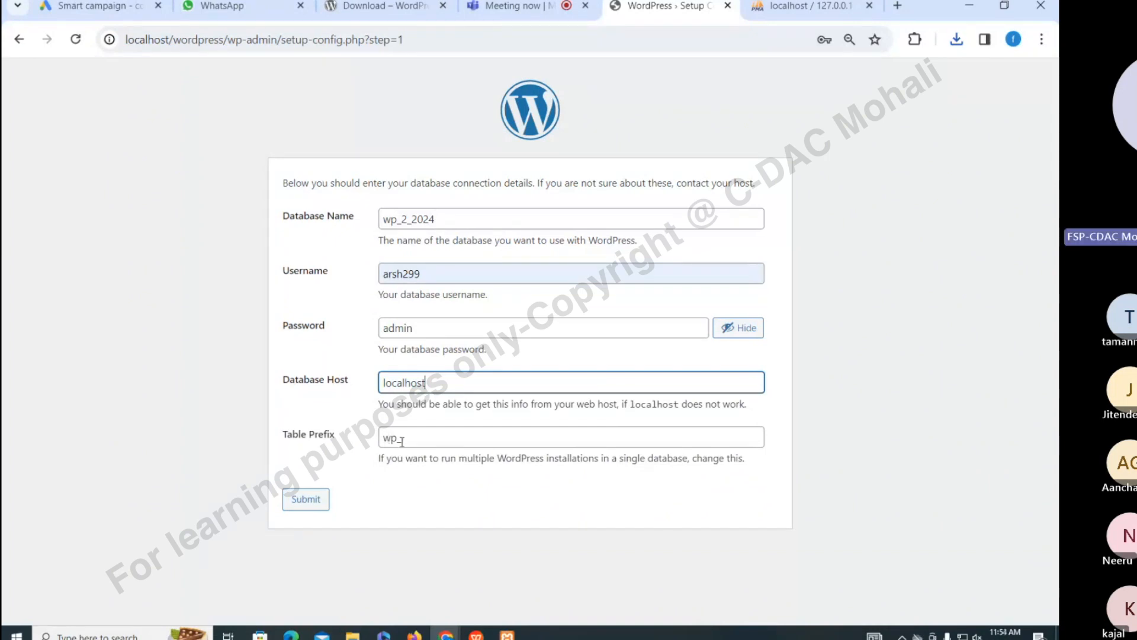
left_click(299, 502)
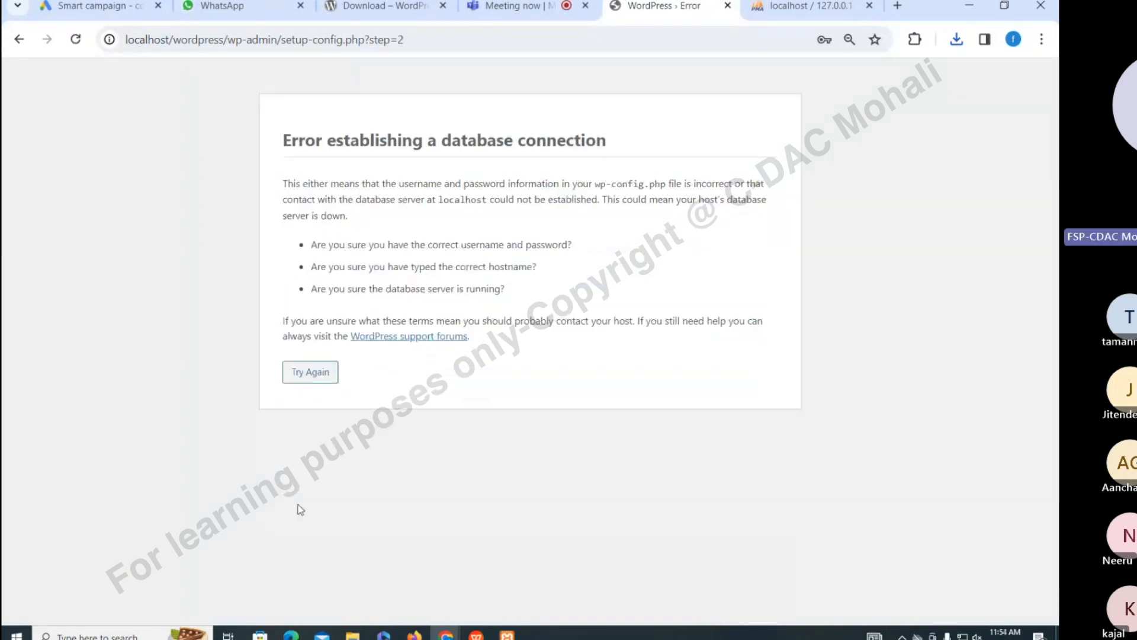
Retry the database form with Database Host set to root and submit it
left_click(323, 377)
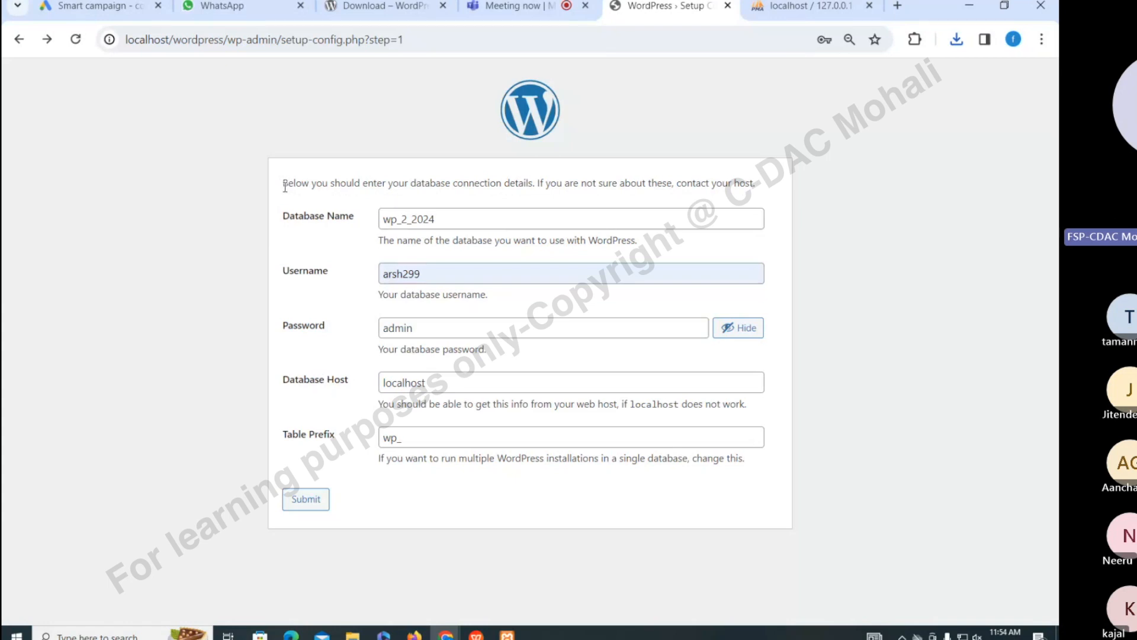
left_click_drag(284, 185, 602, 184)
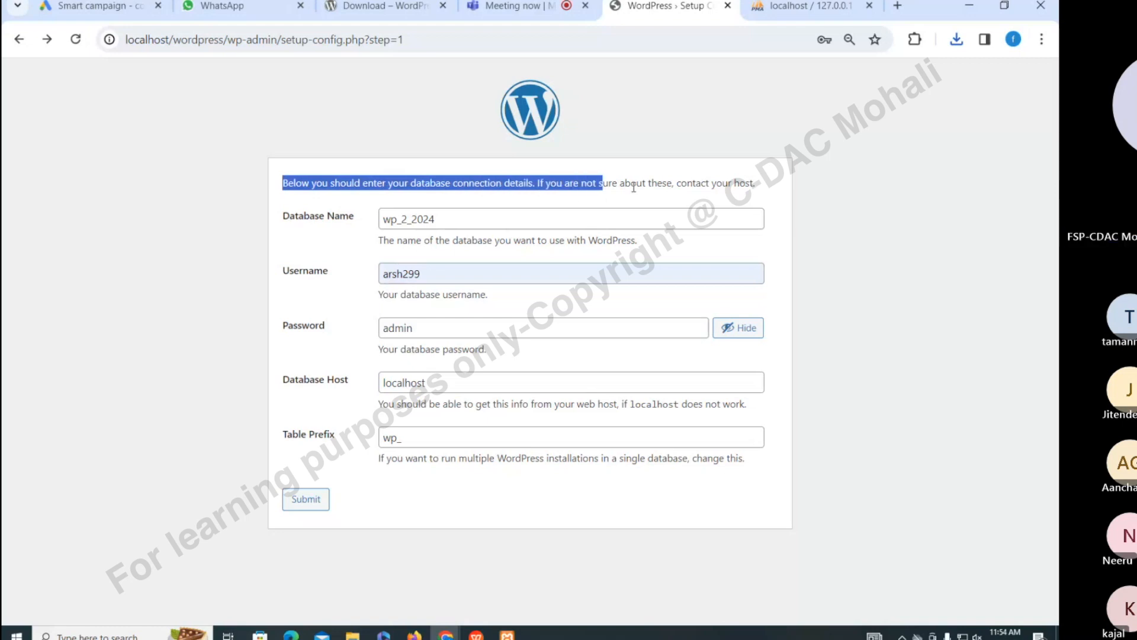
left_click(544, 505)
left_click_drag(438, 384, 343, 364)
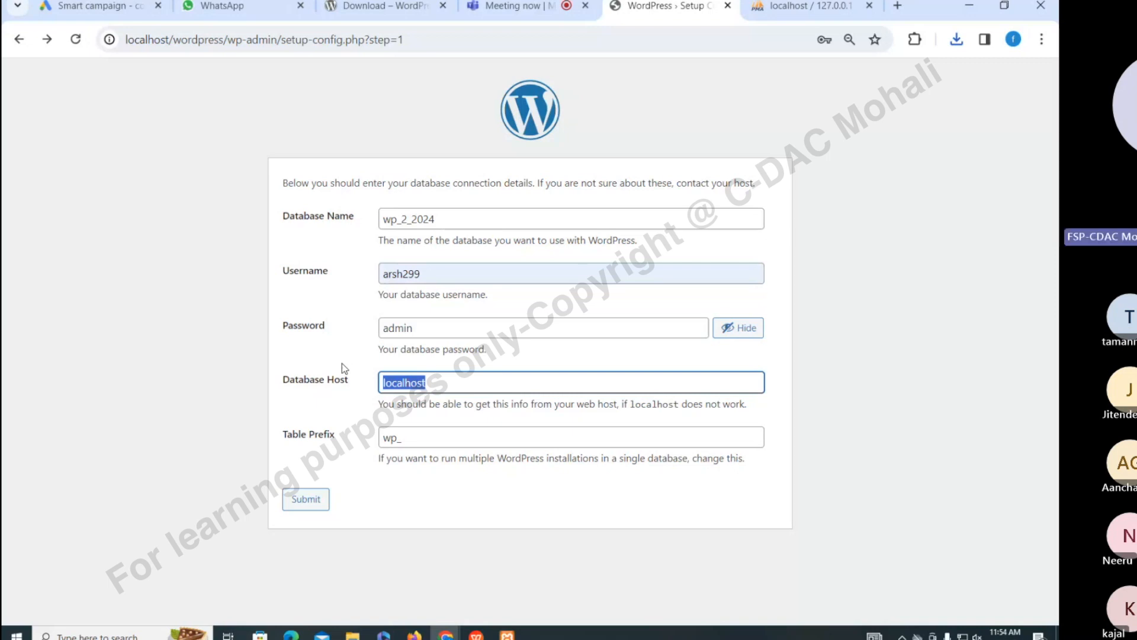
type("root")
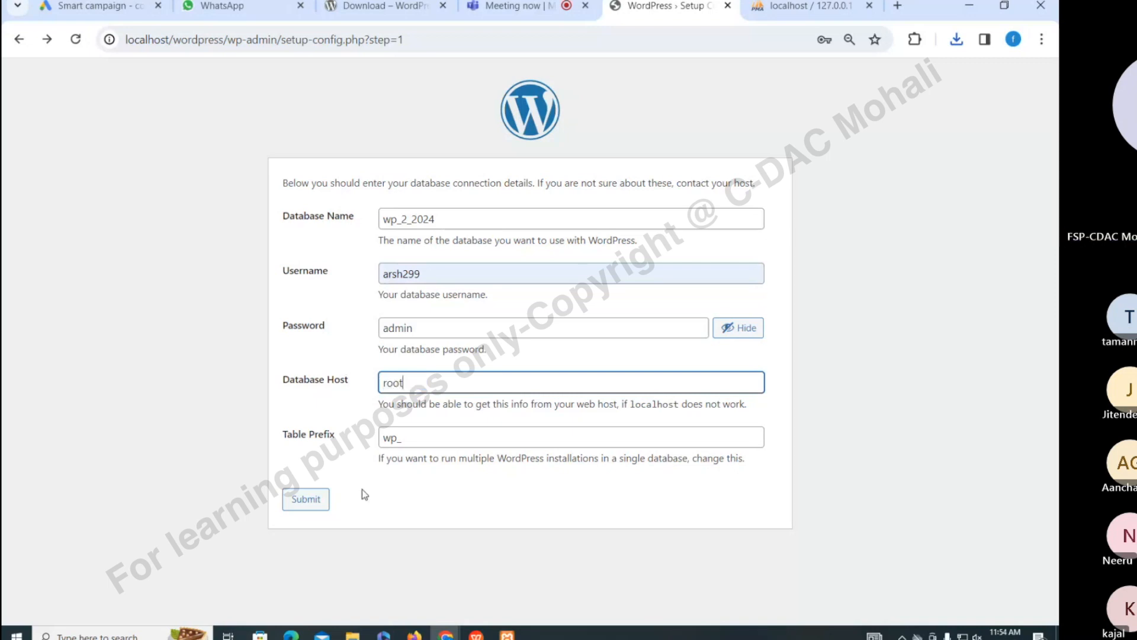
left_click(305, 503)
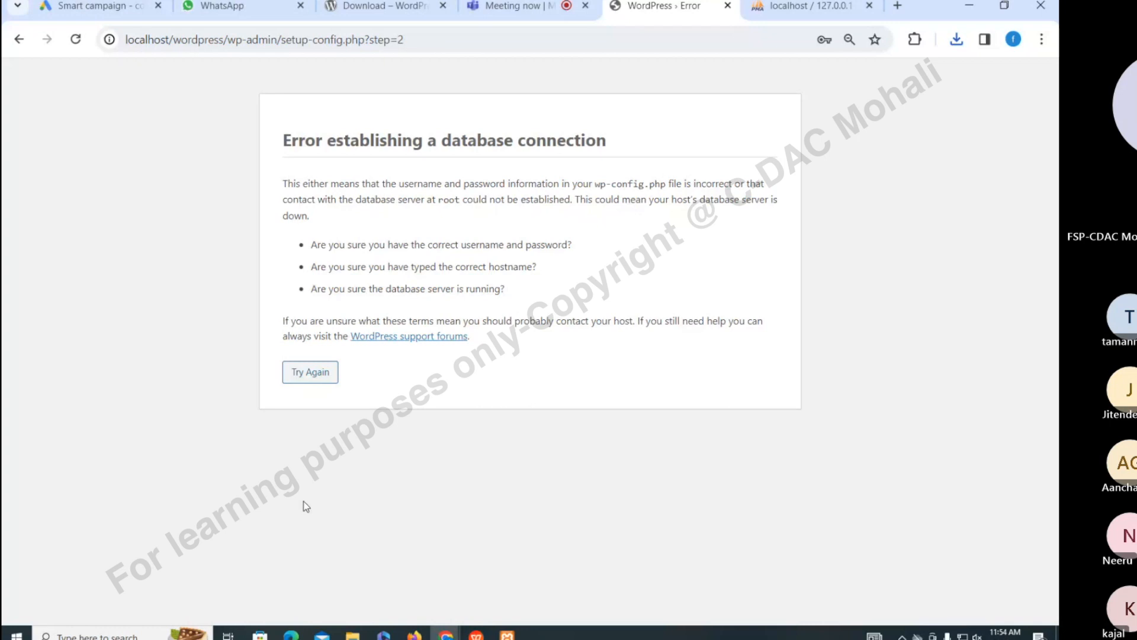
Reload phpMyAdmin's database list, then return to the WordPress setup form
key("ctrl+Tab")
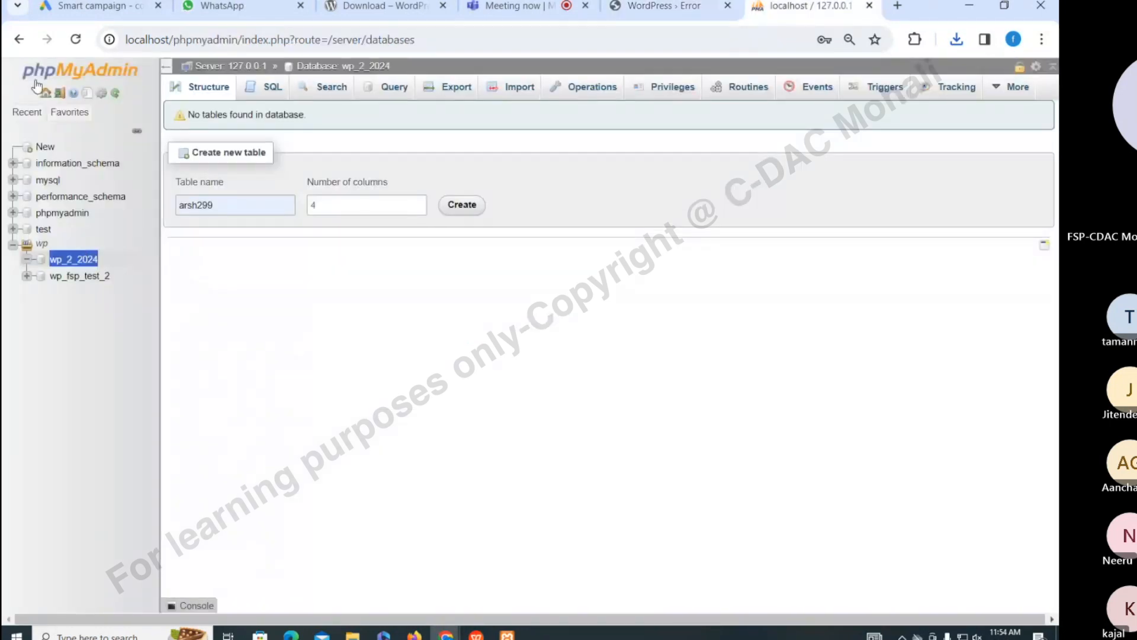
left_click(76, 40)
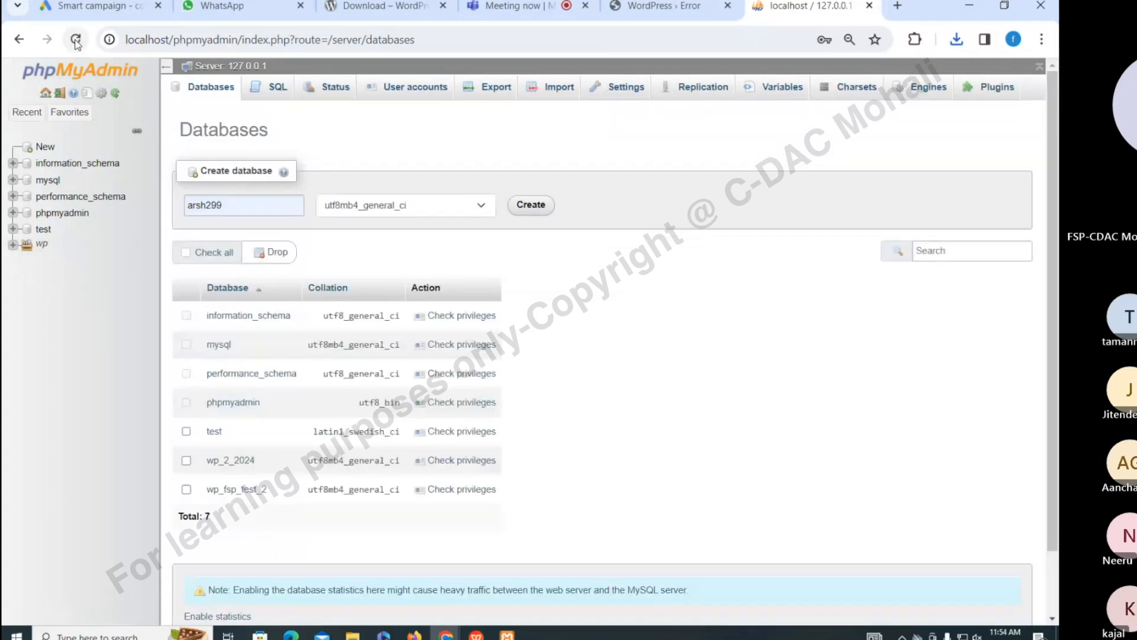
left_click(663, 7)
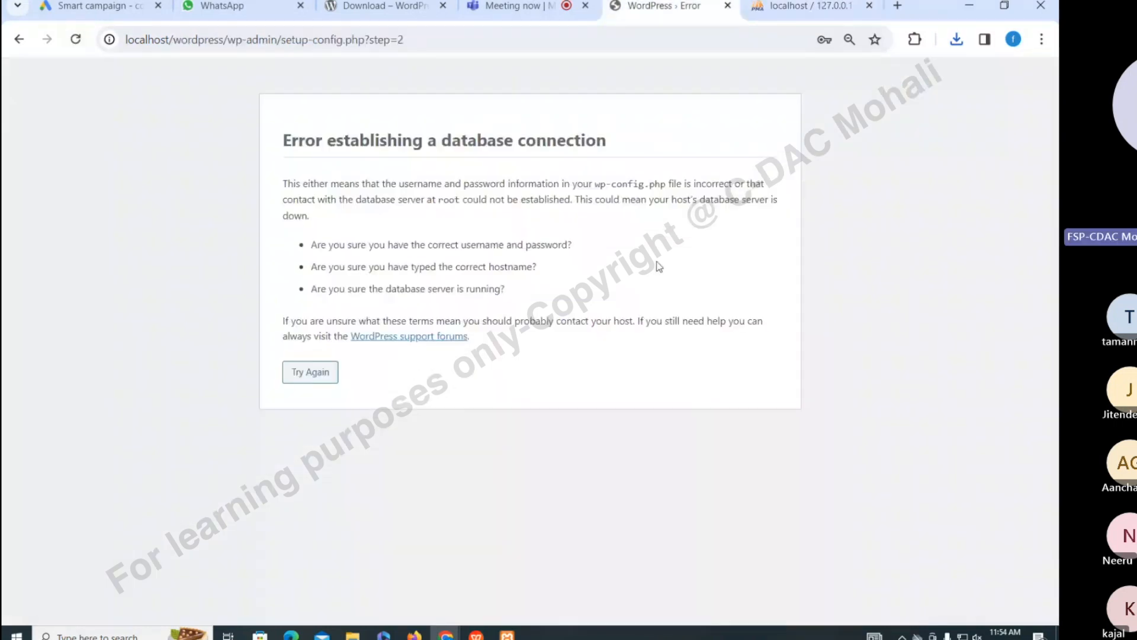
left_click(310, 371)
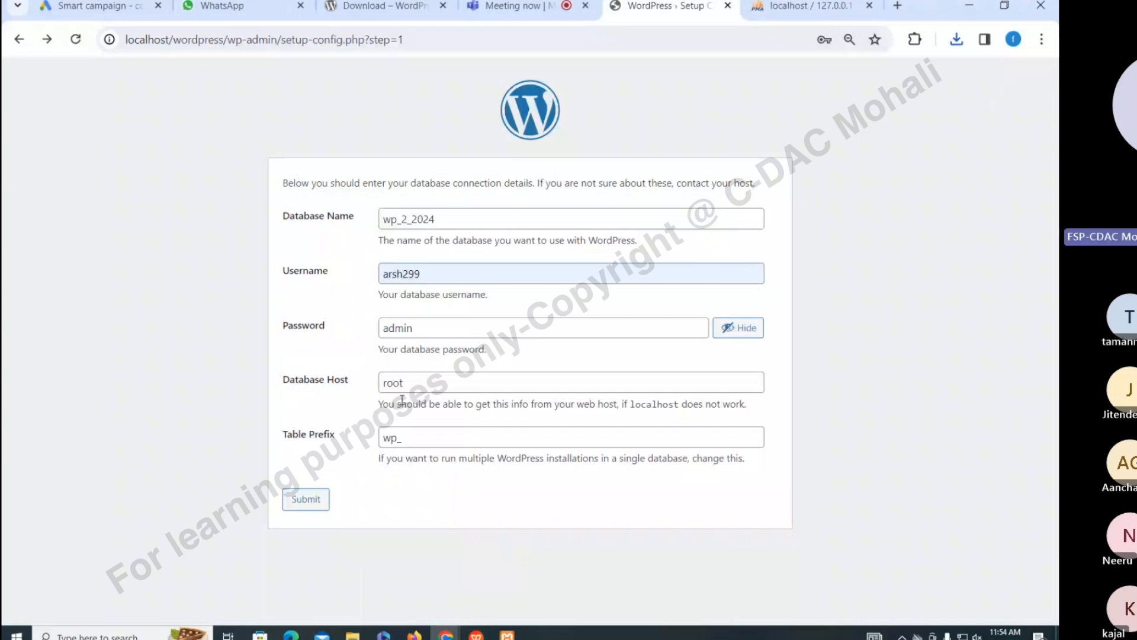
Resubmit with host localhost and an empty password, then view phpMyAdmin's databases
left_click(503, 276)
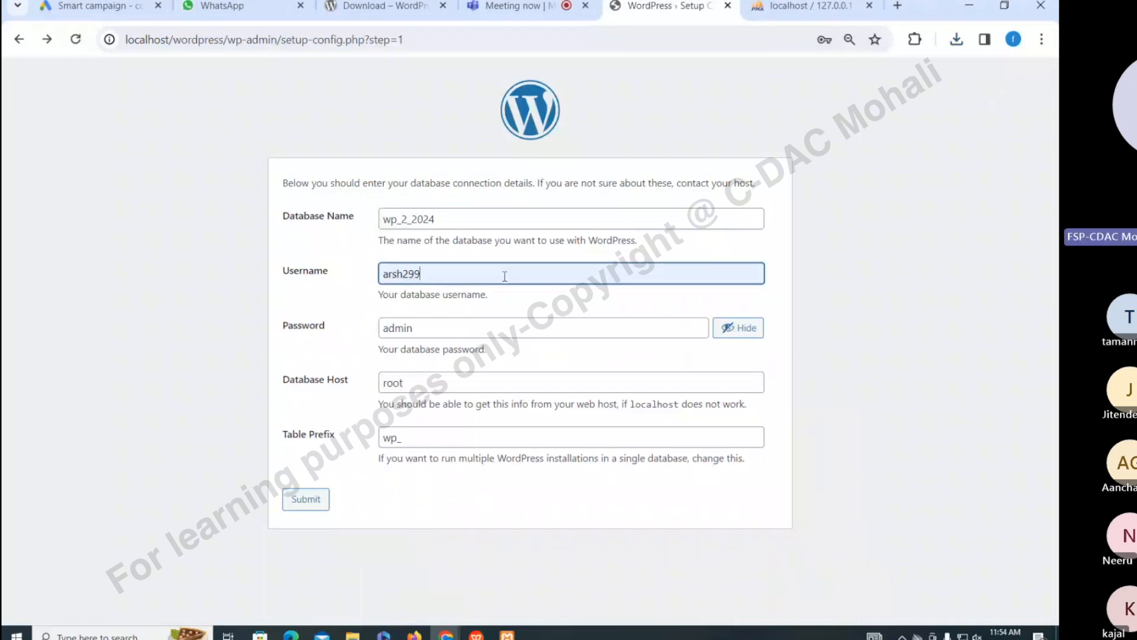
double_click(504, 276)
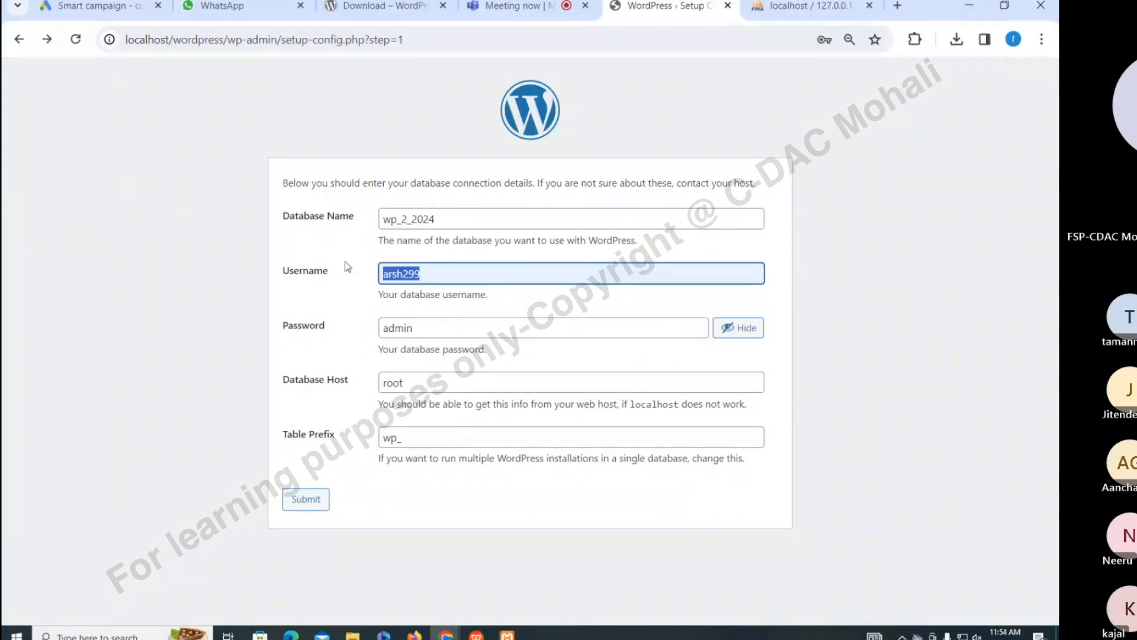
left_click(411, 384)
key("BackSpace")
key("BackSpace")
key("BackSpace")
key("BackSpace")
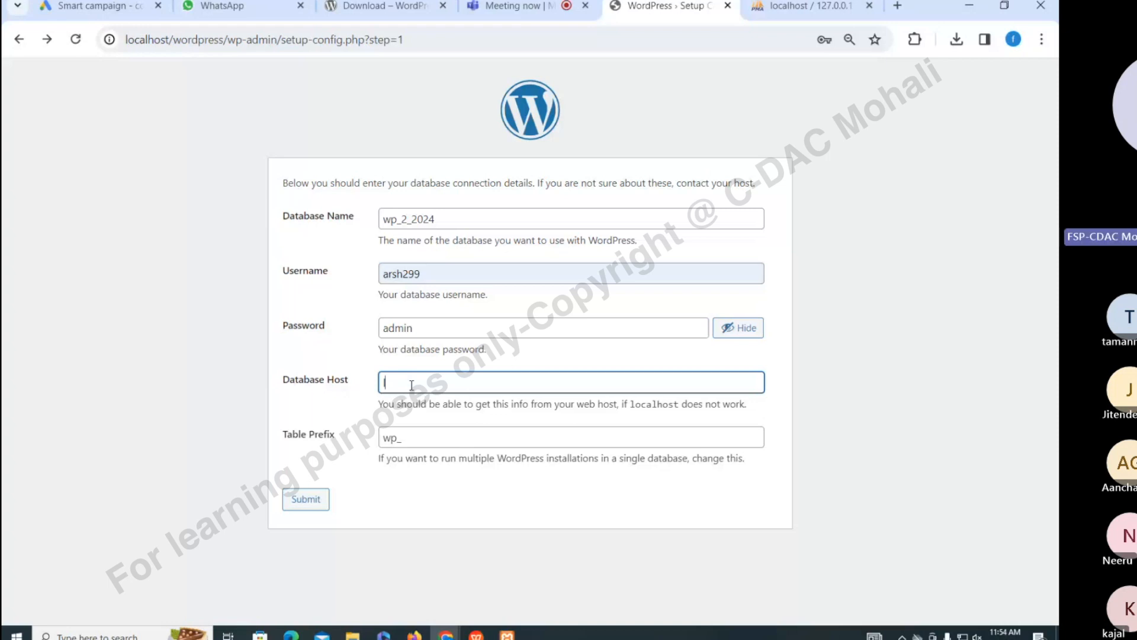
type("localhost")
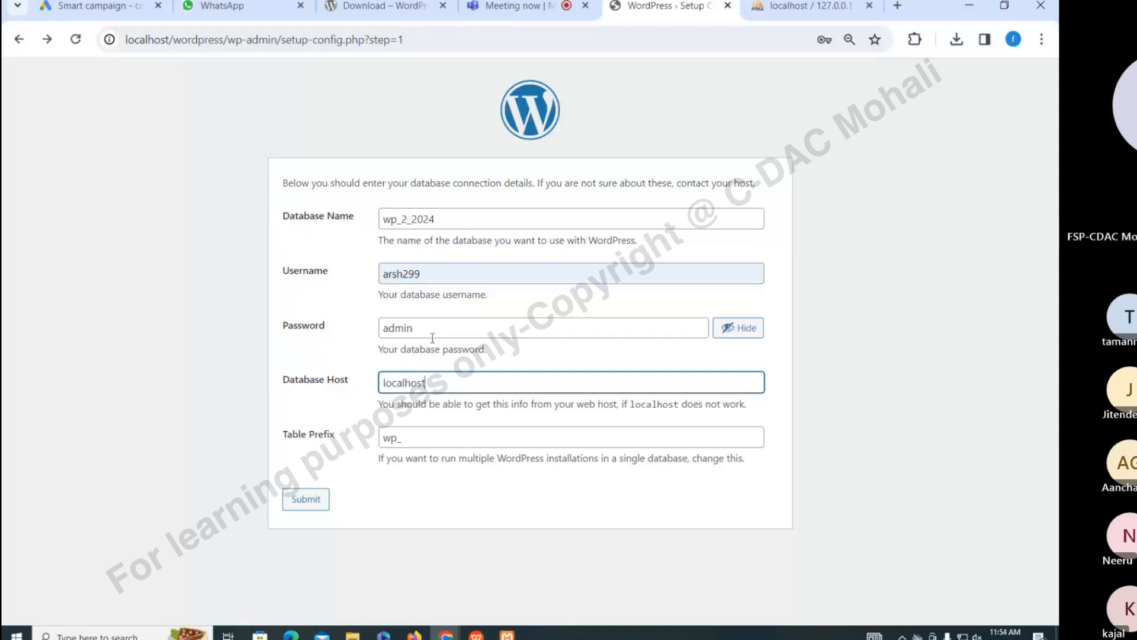
left_click_drag(430, 333, 339, 321)
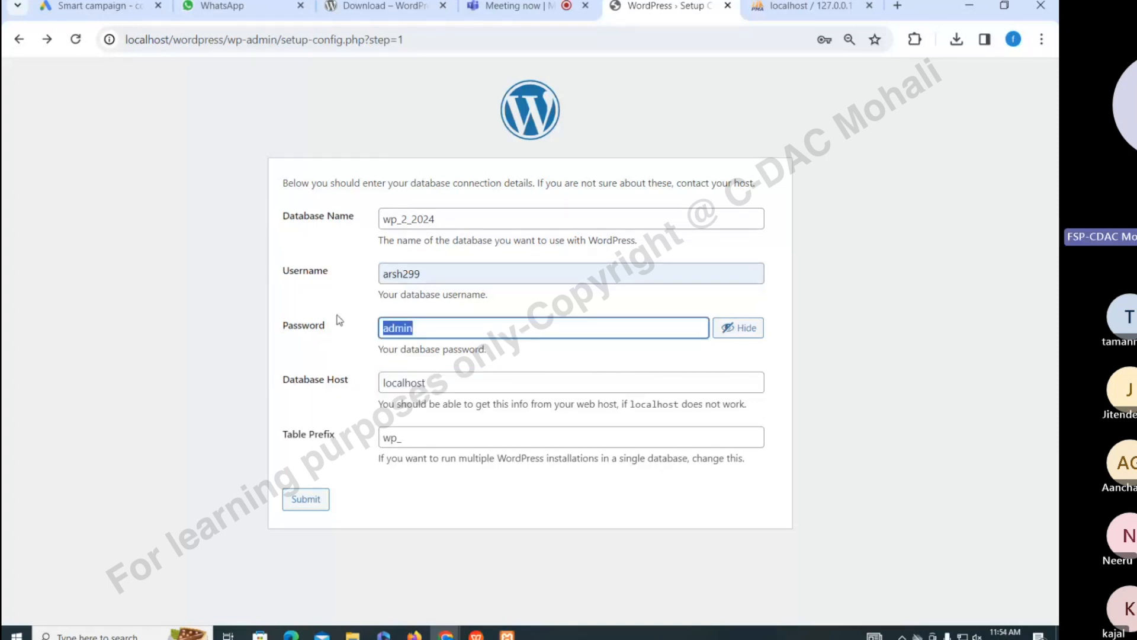
key("BackSpace")
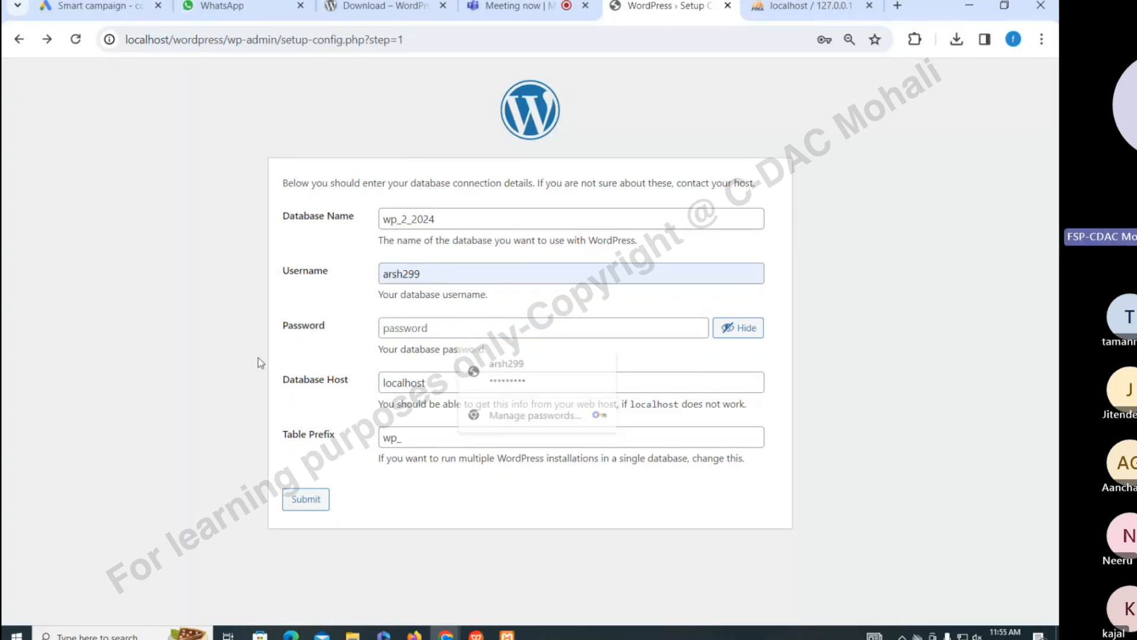
left_click(611, 499)
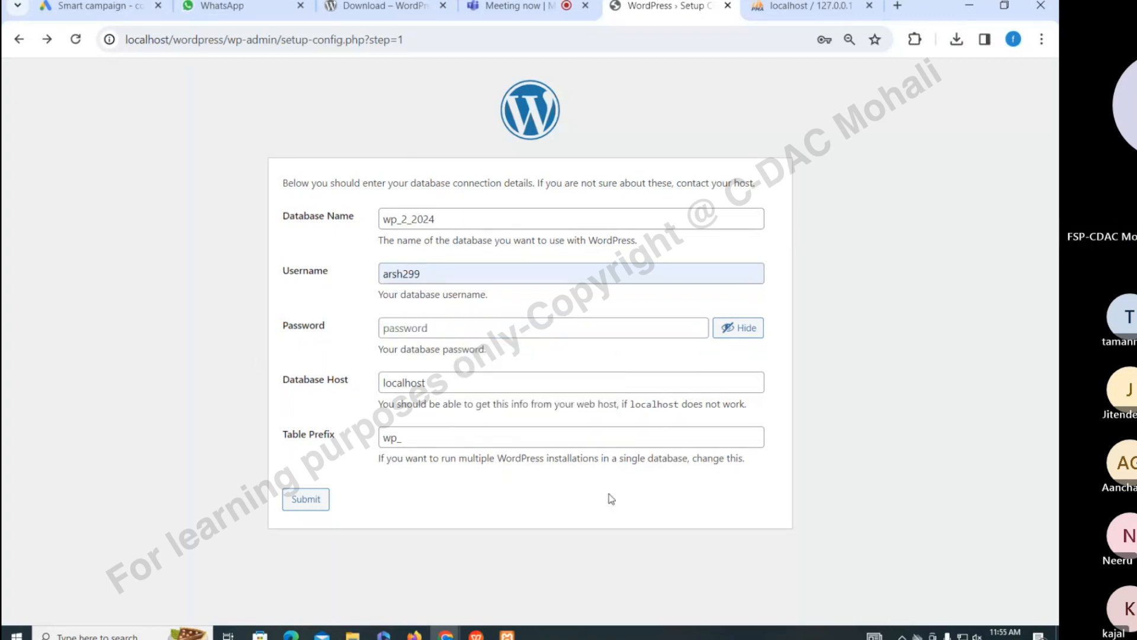
left_click(418, 219)
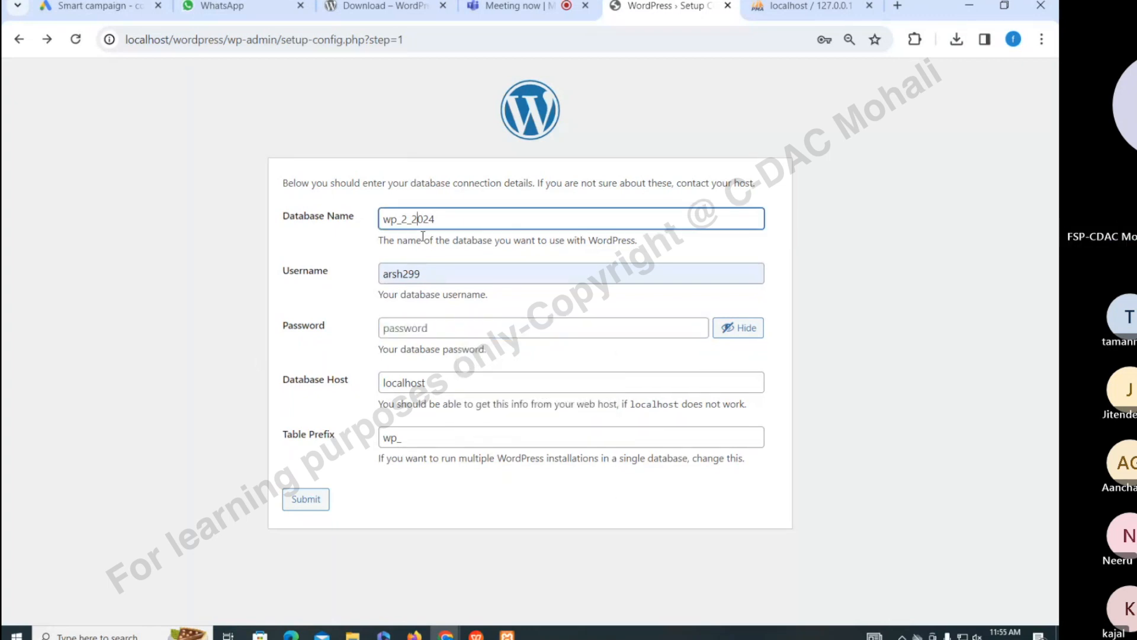
left_click(302, 504)
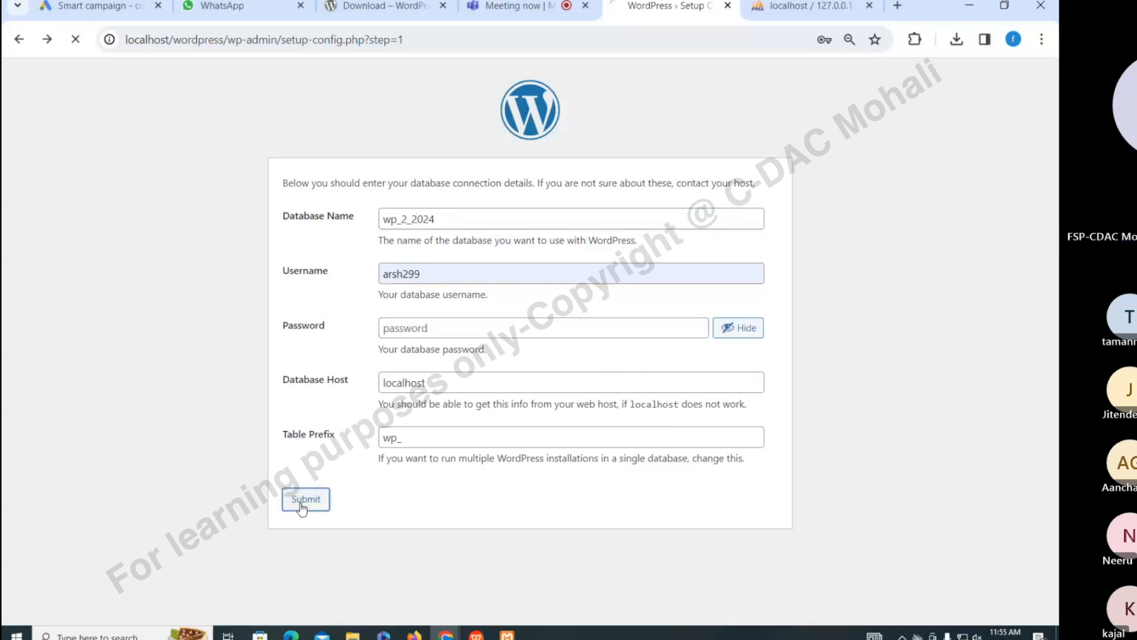
left_click(311, 372)
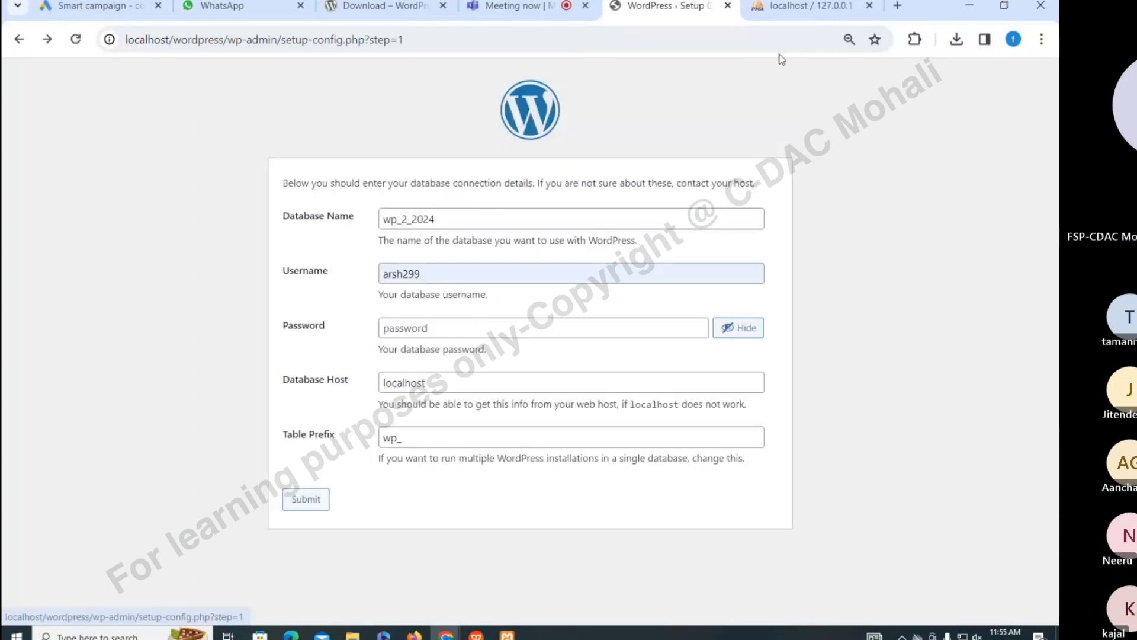
left_click(797, 7)
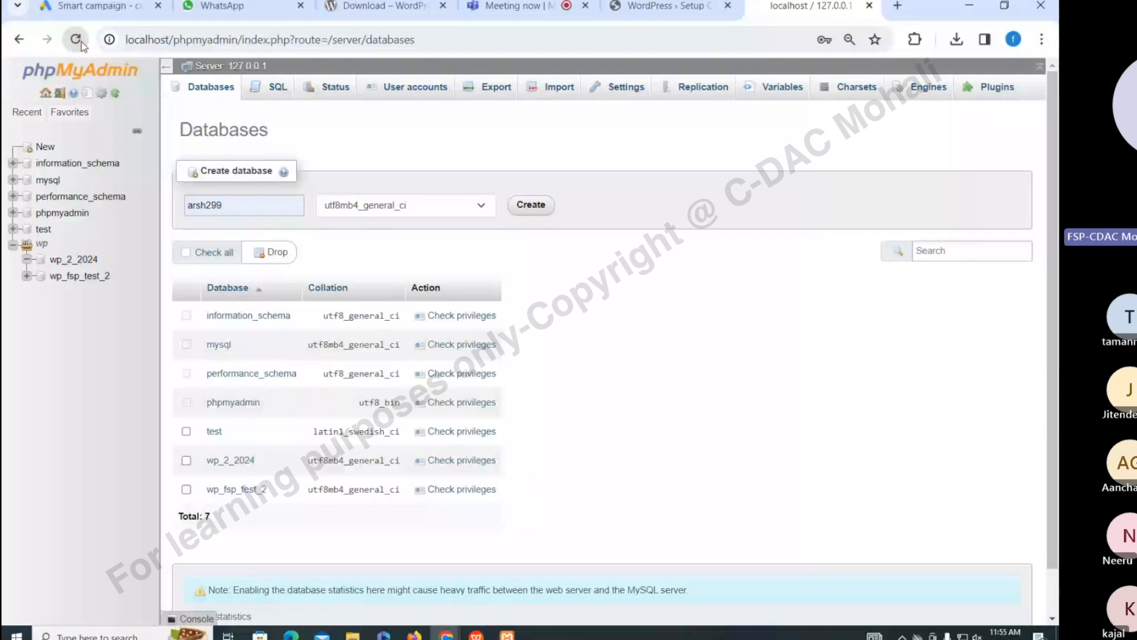
Enter the database password on the WordPress setup form
left_click(641, 4)
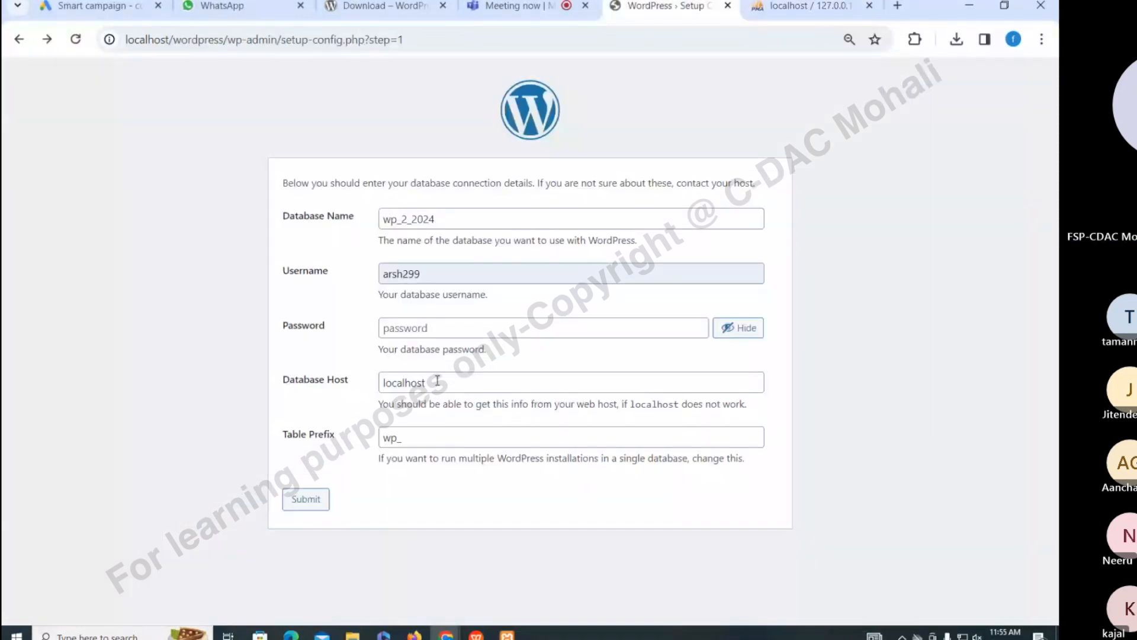
left_click(453, 327)
type("admin")
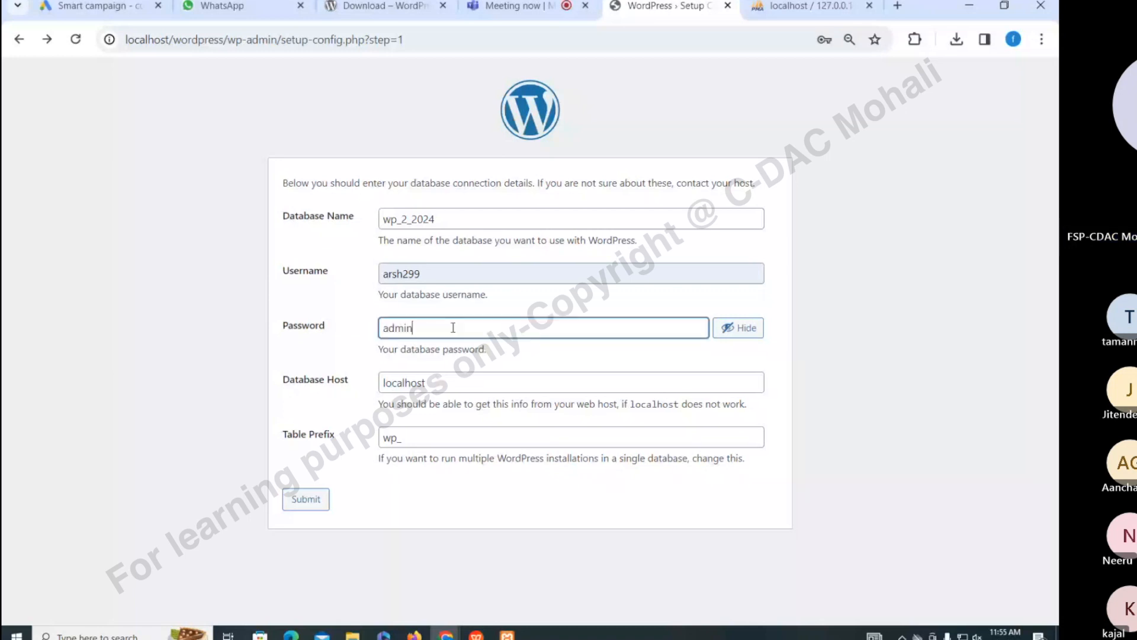
left_click(308, 502)
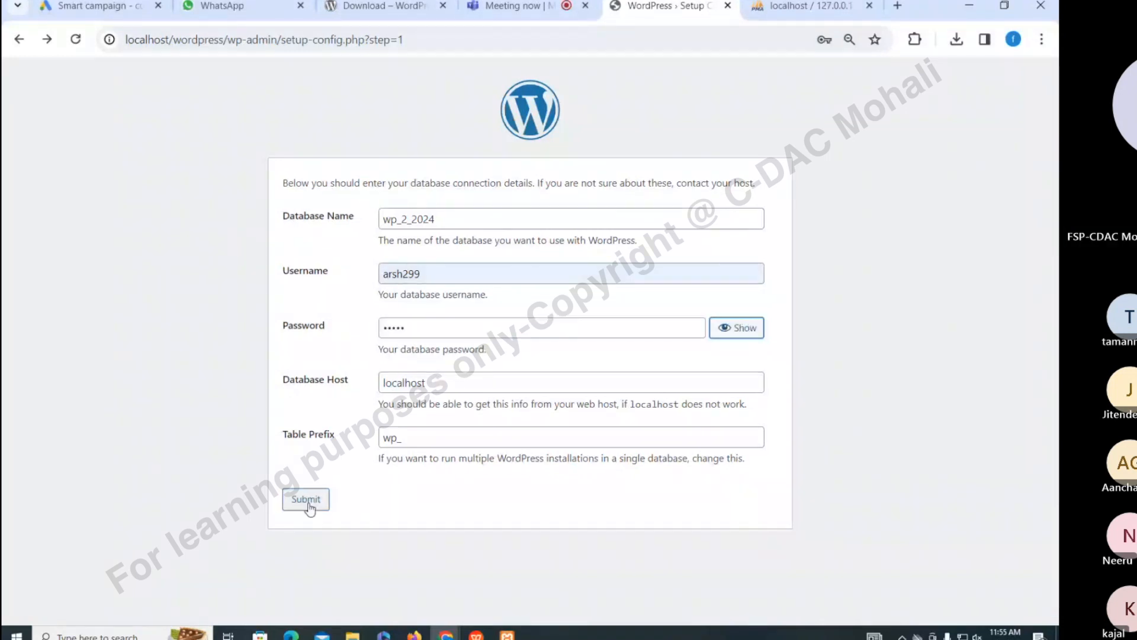
Replace the database username with a new value and submit the connection details
left_click(429, 273)
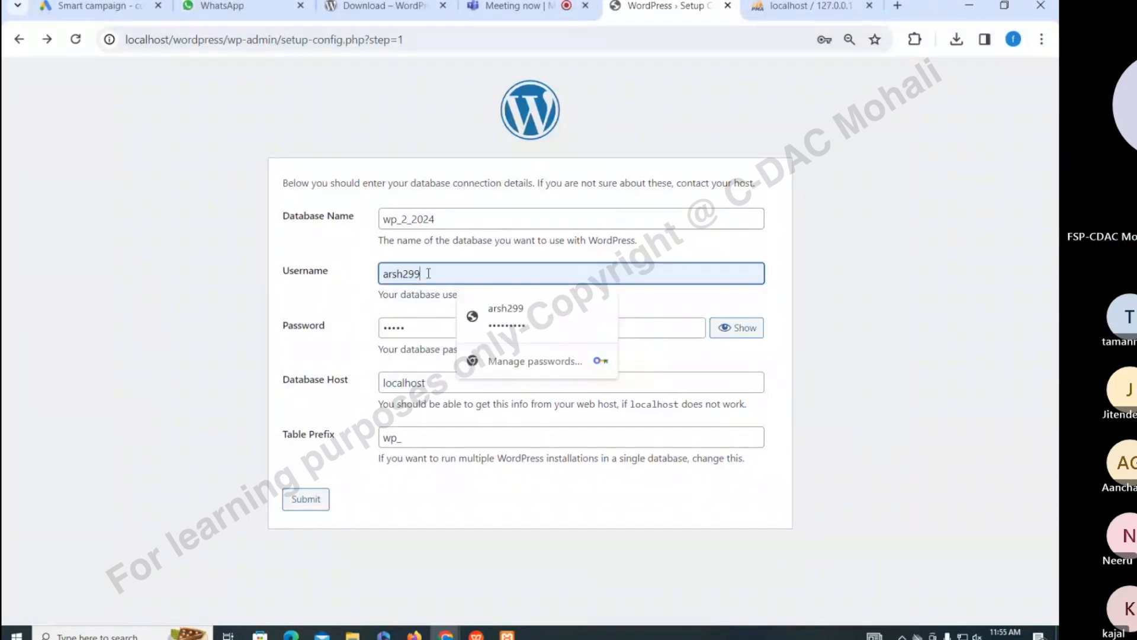
key("ctrl+a")
key("BackSpace")
type("arsh")
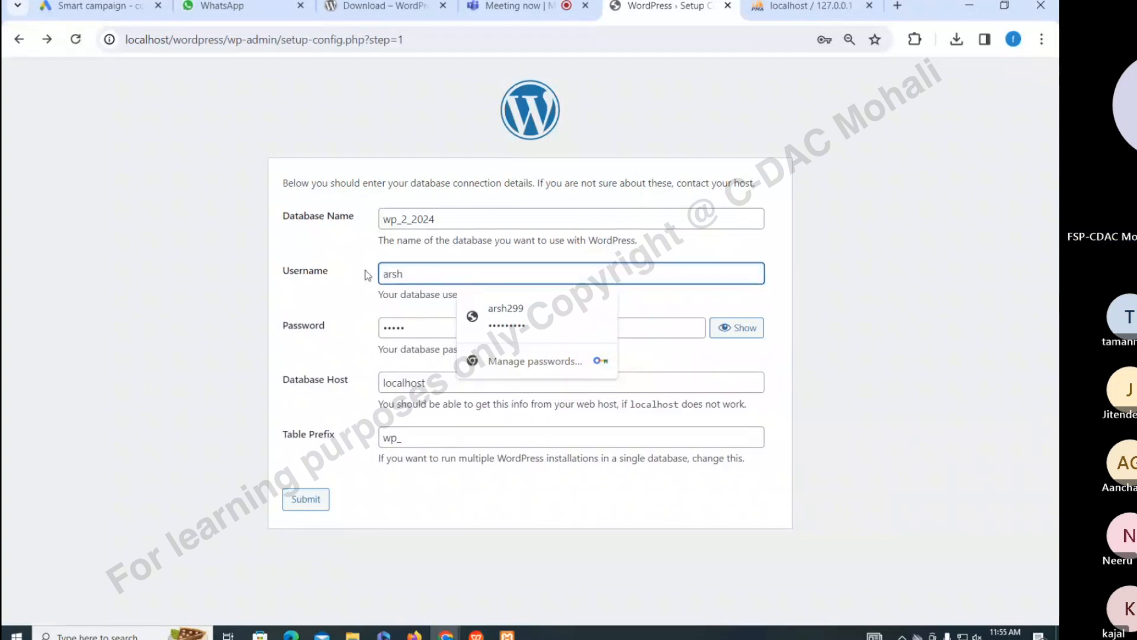
type("288")
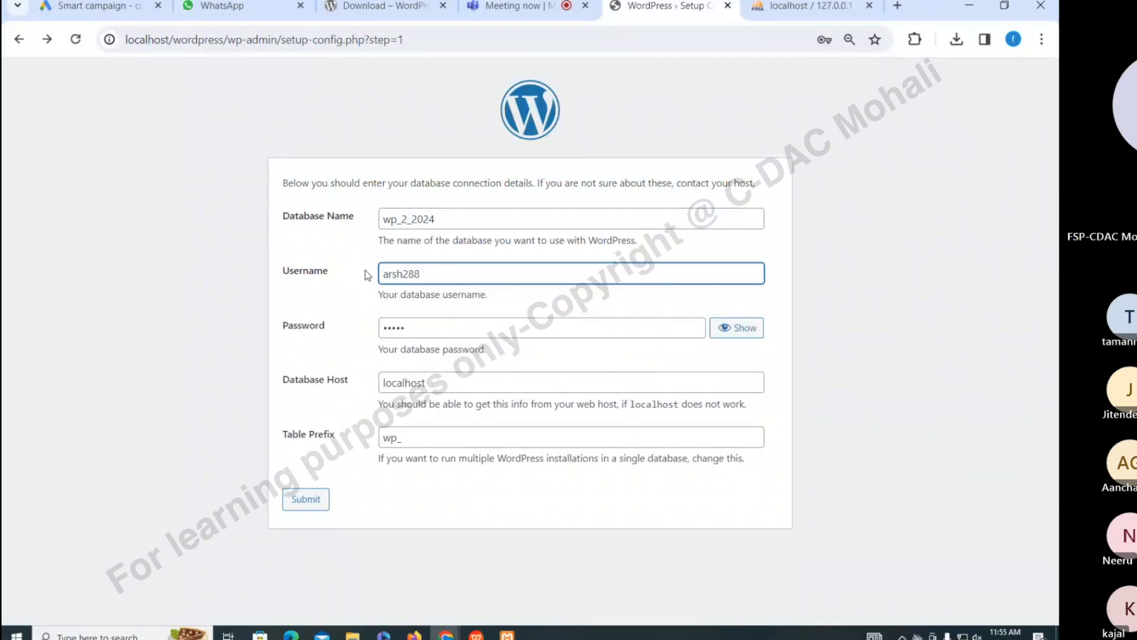
key("BackSpace")
key("BackSpace")
key("BackSpace")
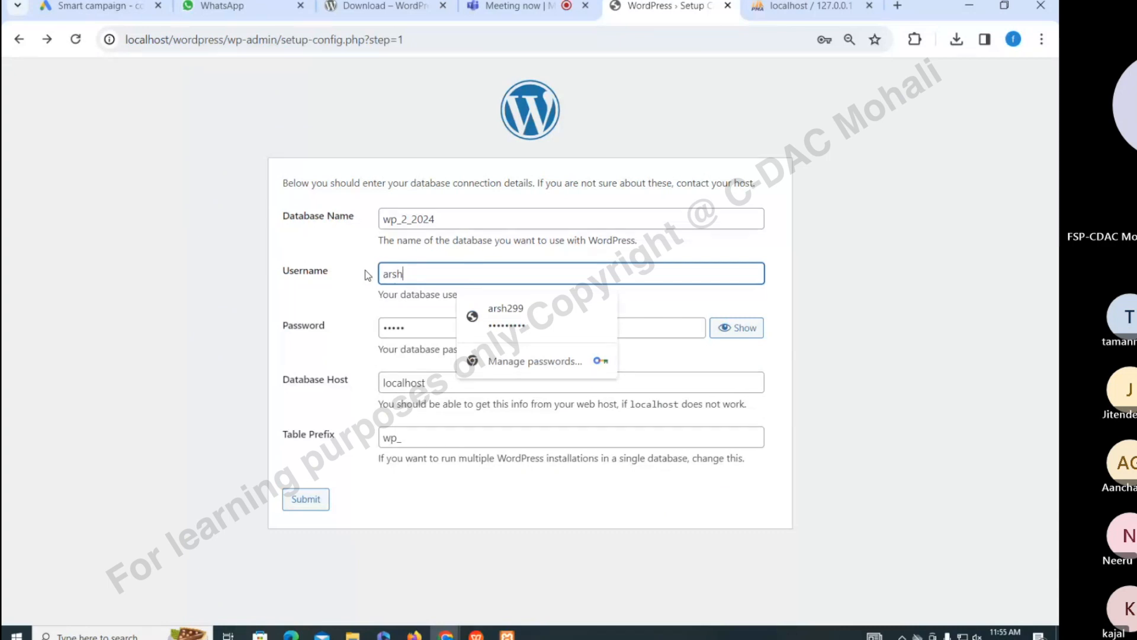
type("2024")
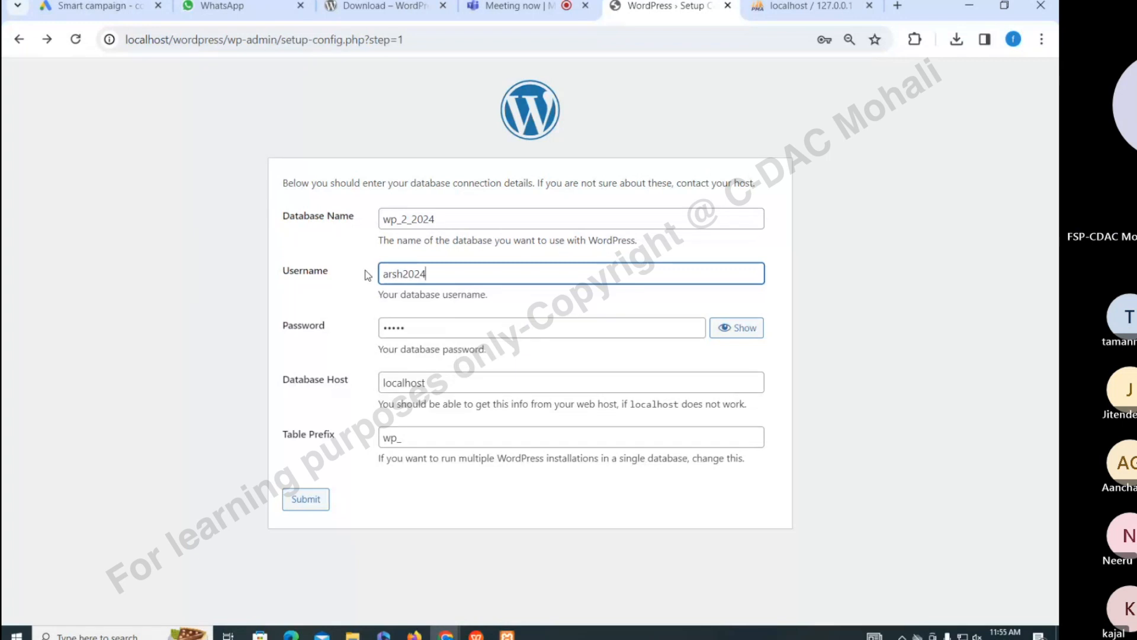
left_click(398, 524)
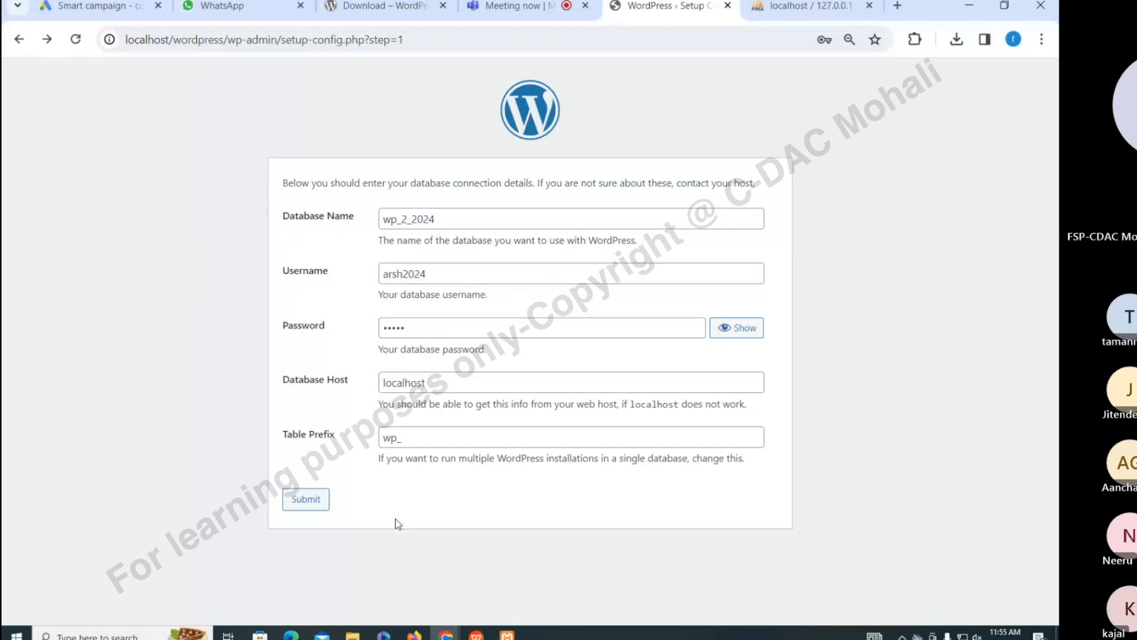
left_click(305, 499)
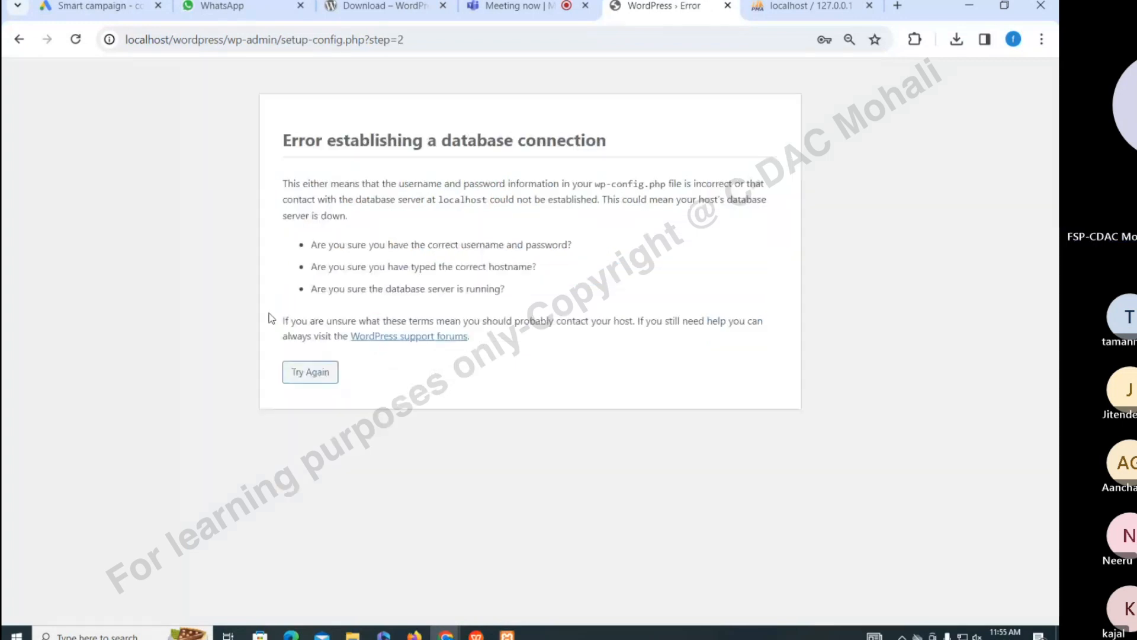
Reload the setup page, close its tab, and open localhost via XAMPP's Apache Admin button
left_click(515, 42)
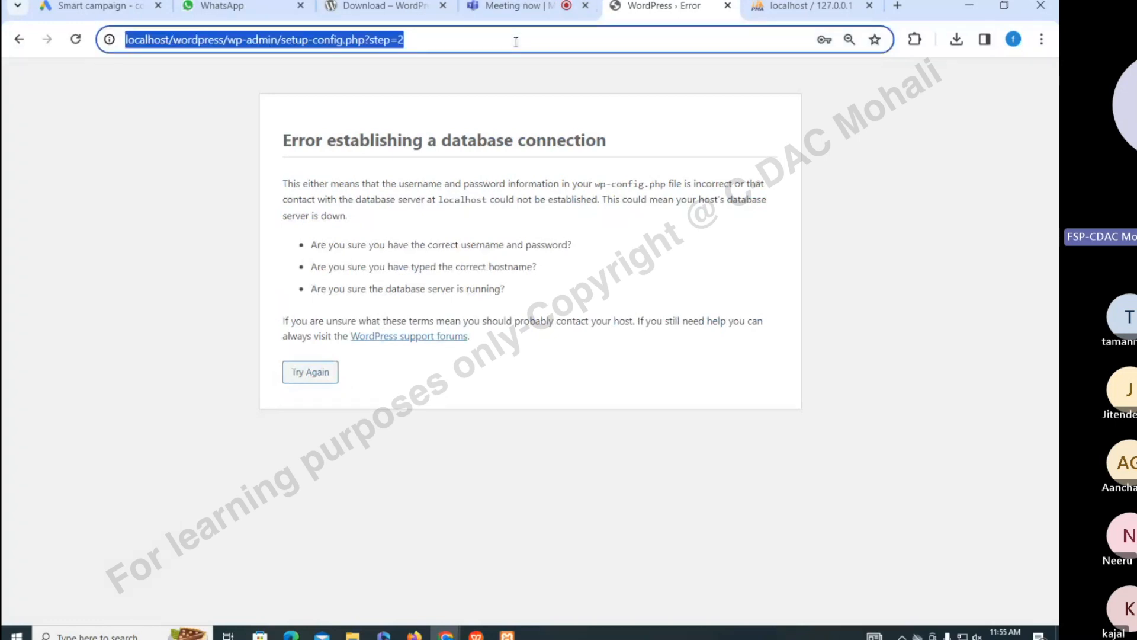
key("Return")
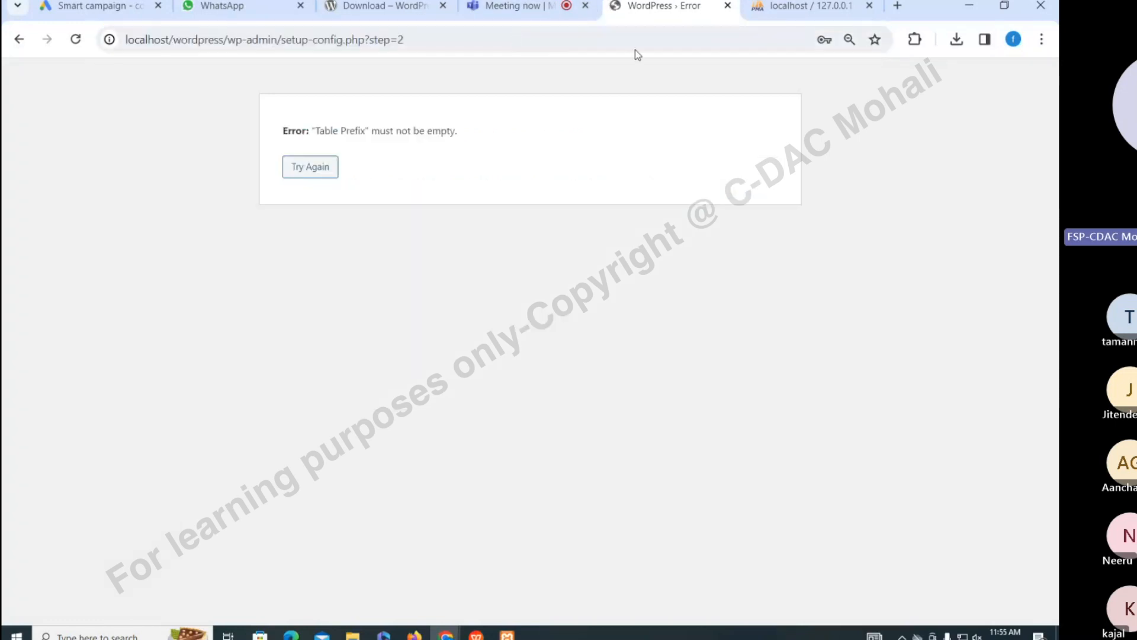
left_click(727, 6)
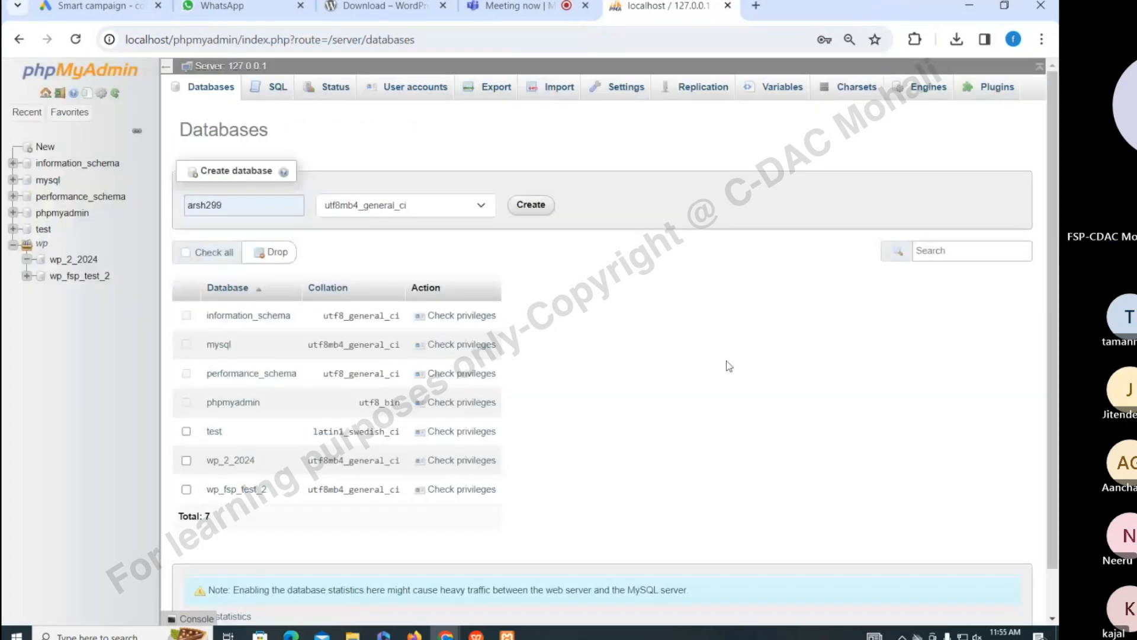
left_click(507, 635)
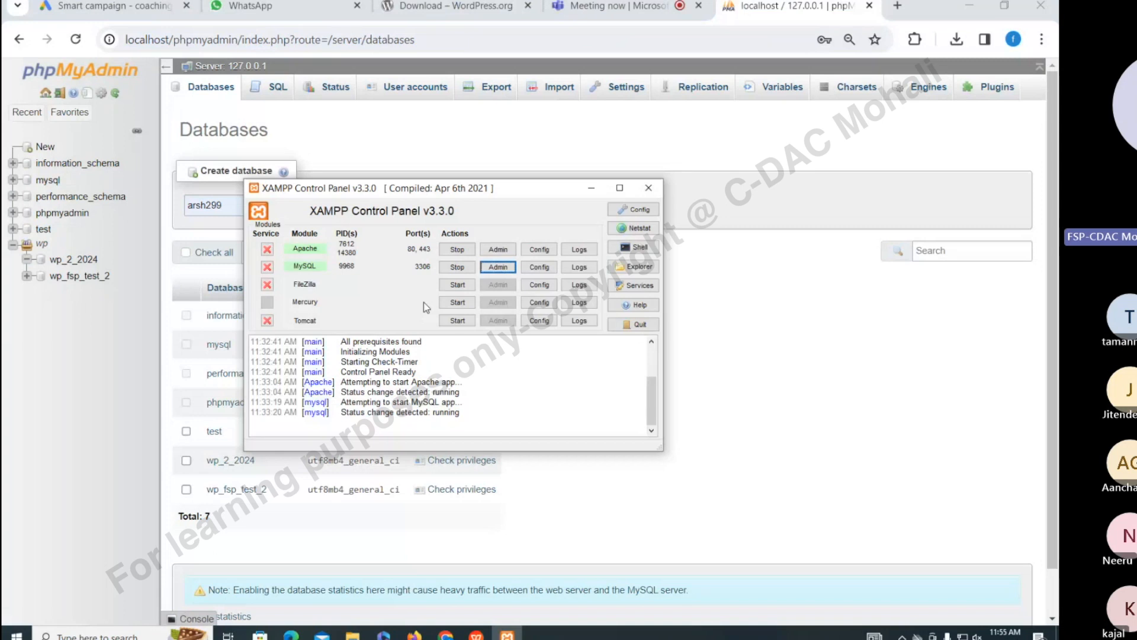
left_click(491, 251)
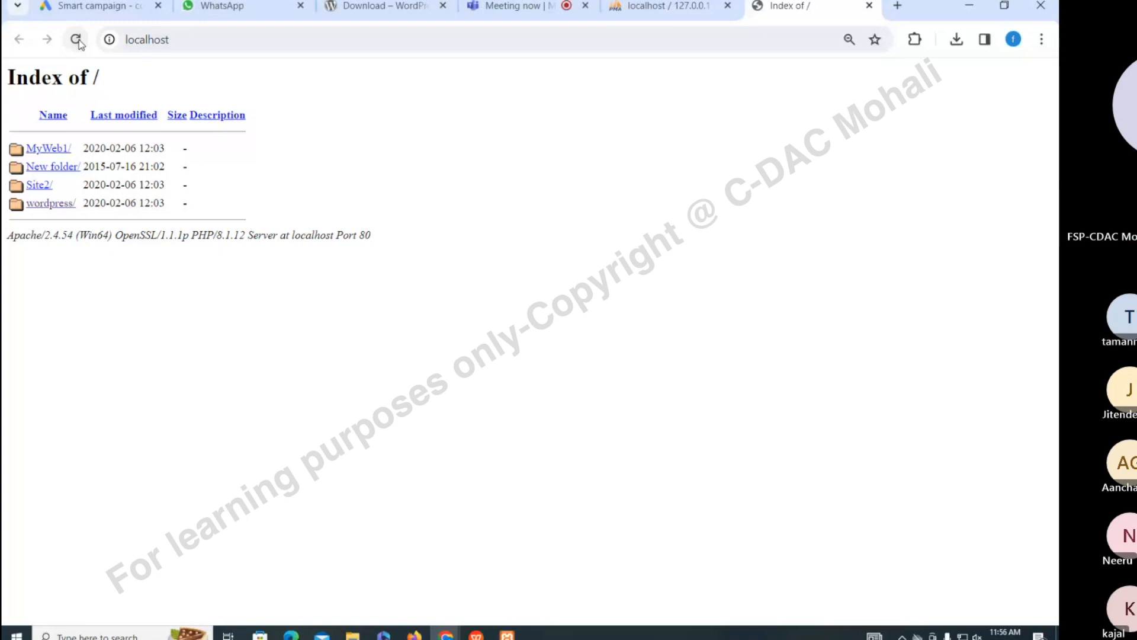
Browse the tables of wp_fsp_test_2, then return to the server's overview page
left_click(688, 7)
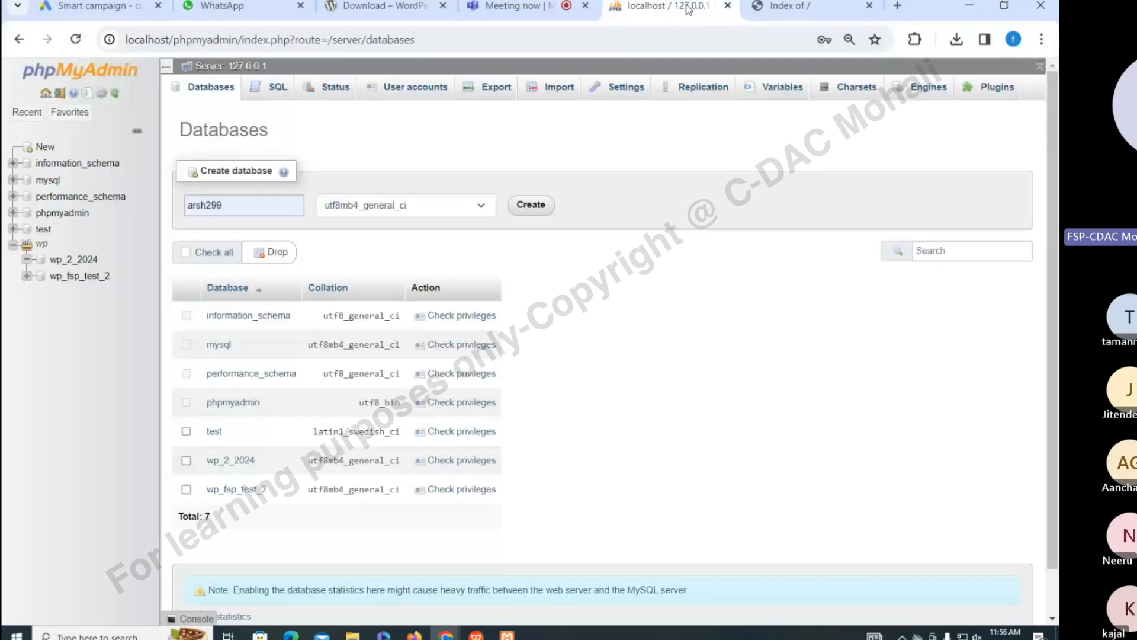
left_click(79, 275)
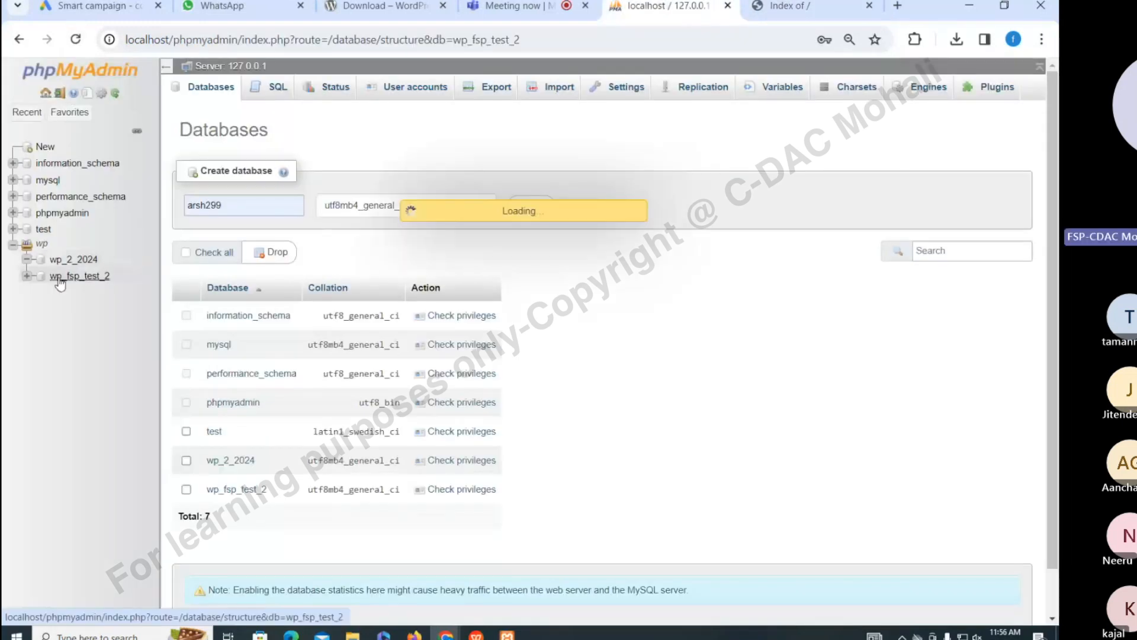
left_click(88, 113)
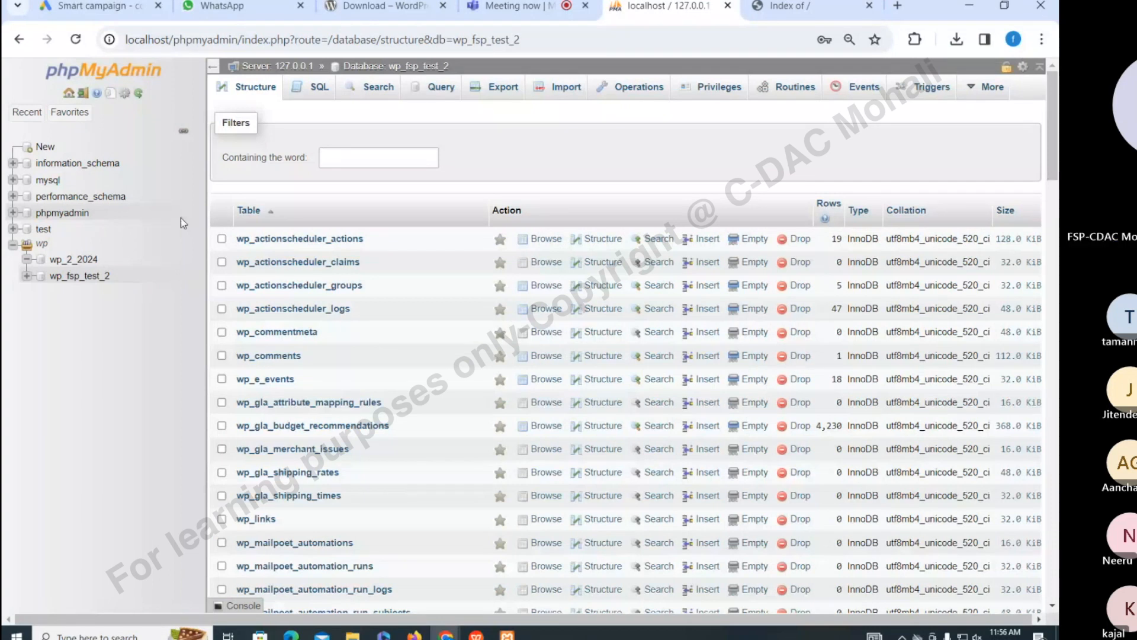
left_click(39, 148)
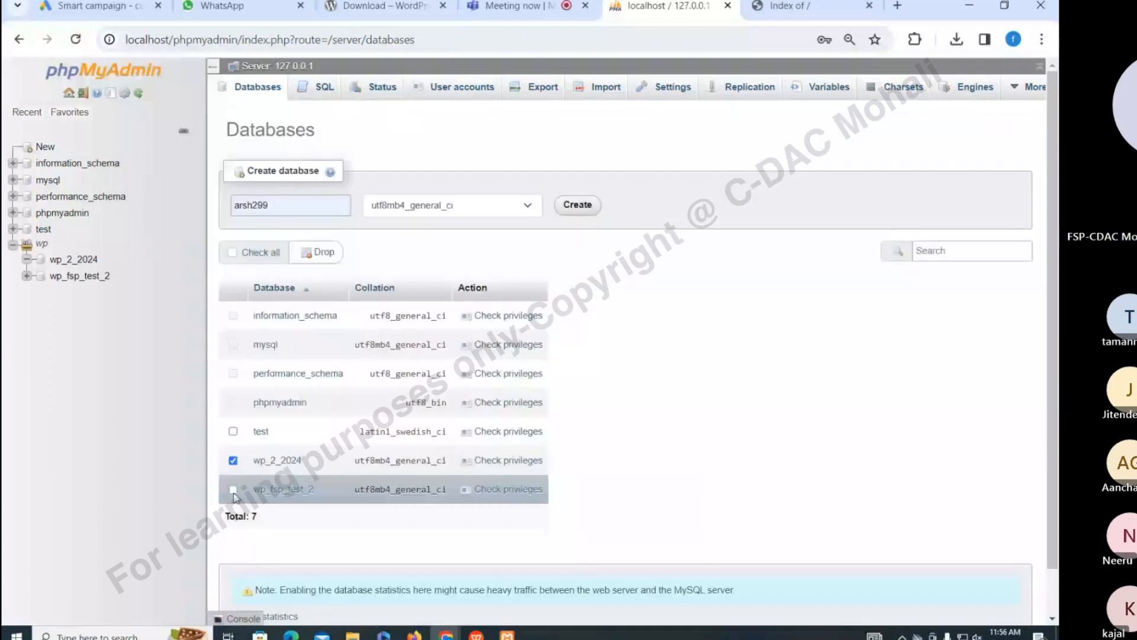
Accidentally create a new empty database from the prefilled name, confirming the page change
left_click(233, 491)
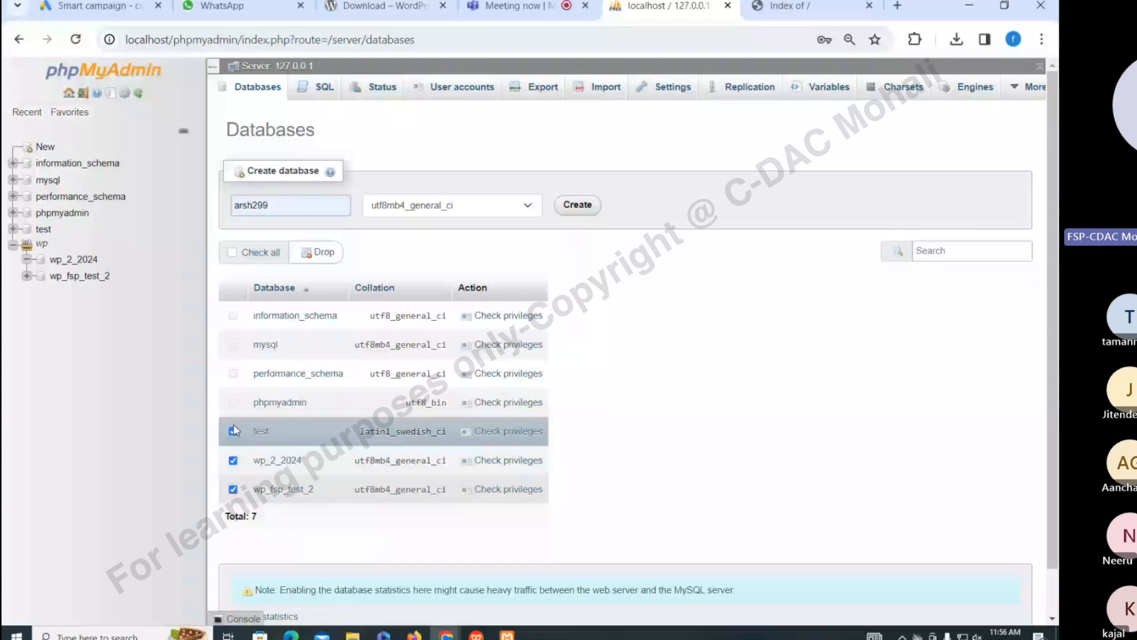
left_click(584, 207)
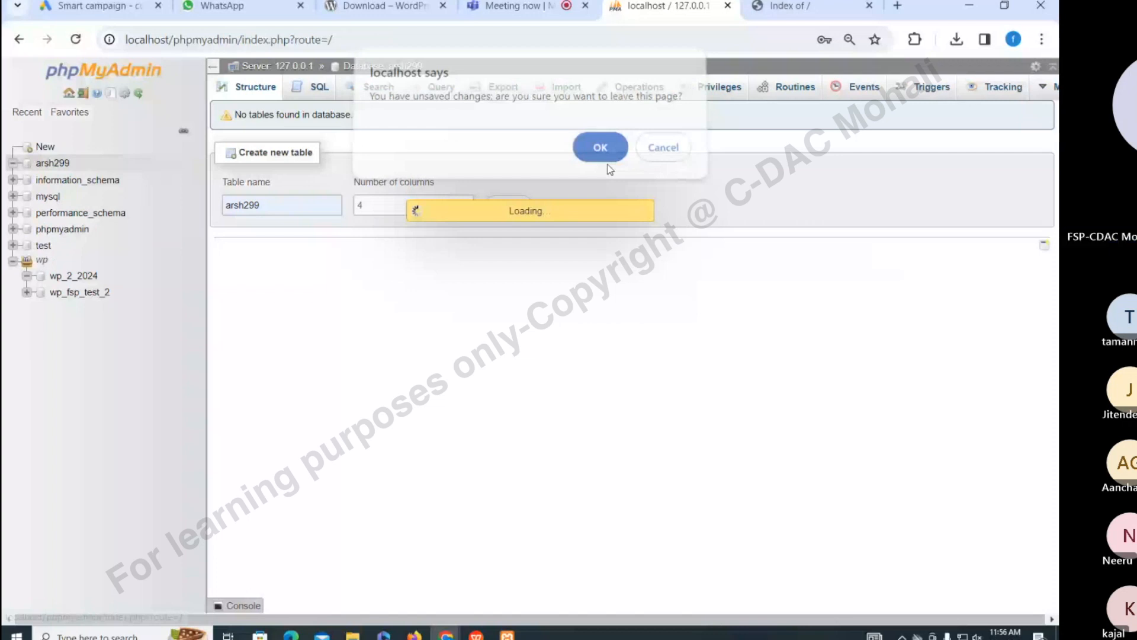
left_click(601, 148)
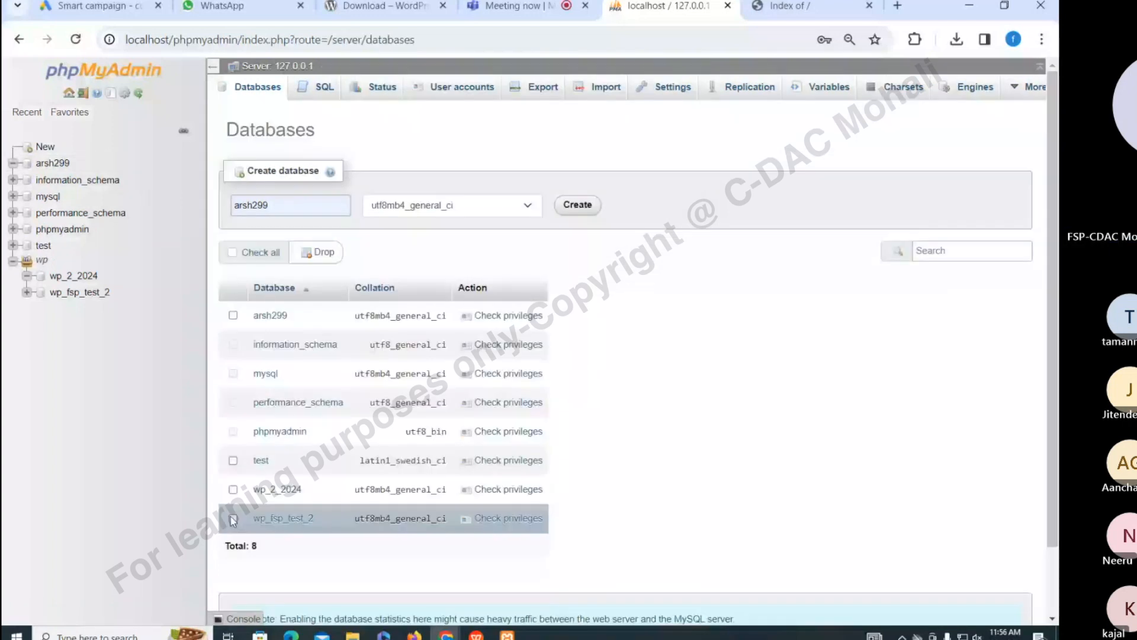
Tick the test, wp_2_2024 and wp_fsp_test_2 databases for deletion
left_click(233, 519)
left_click(233, 489)
left_click(233, 460)
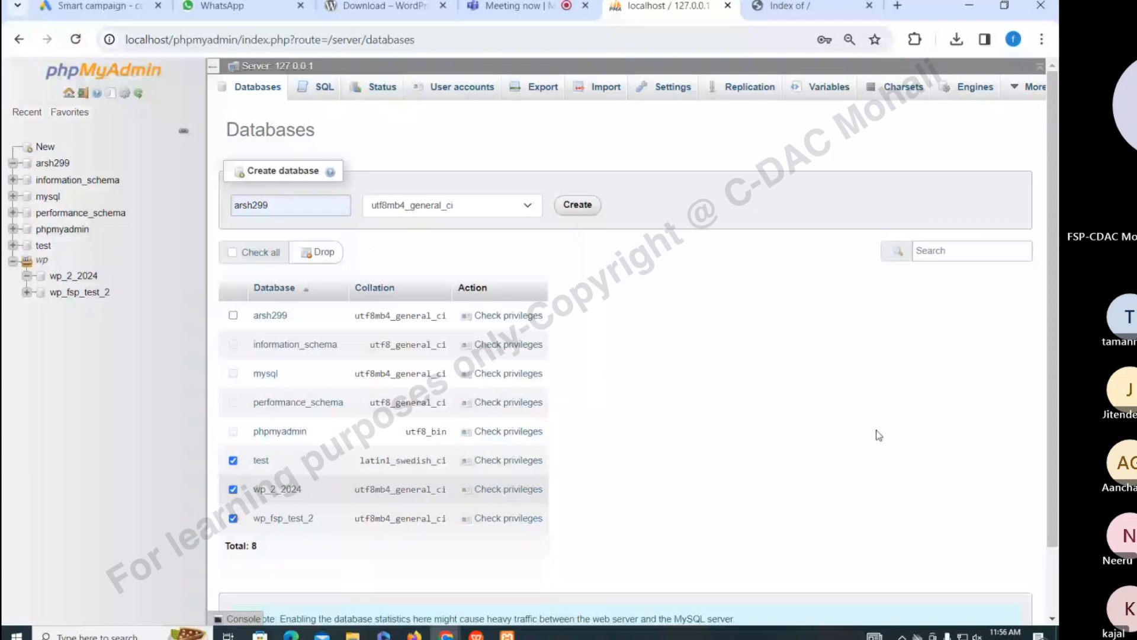
scroll(795, 539, "down", 2)
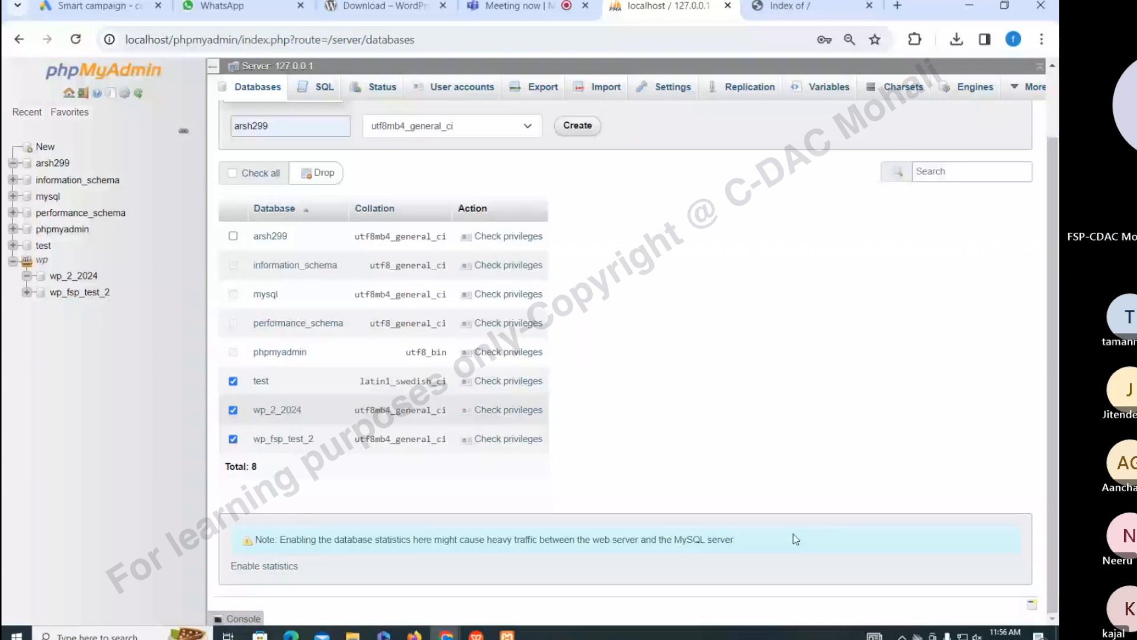
Drop the test, wp_2_2024 and wp_fsp_test_2 databases, confirming the deletion
left_click(318, 173)
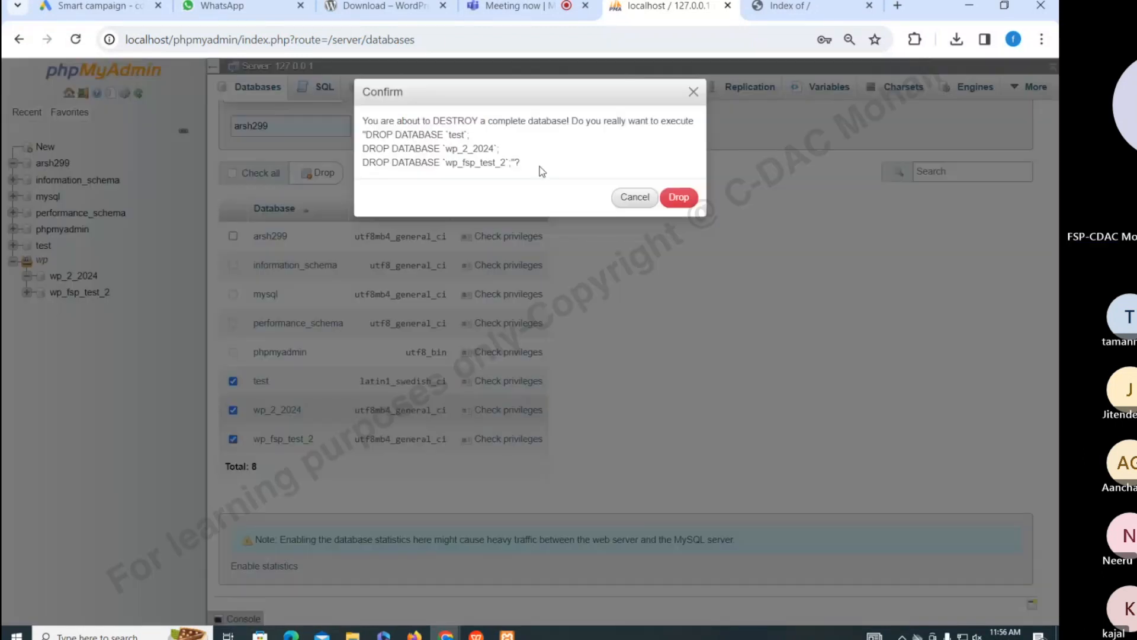
left_click(679, 196)
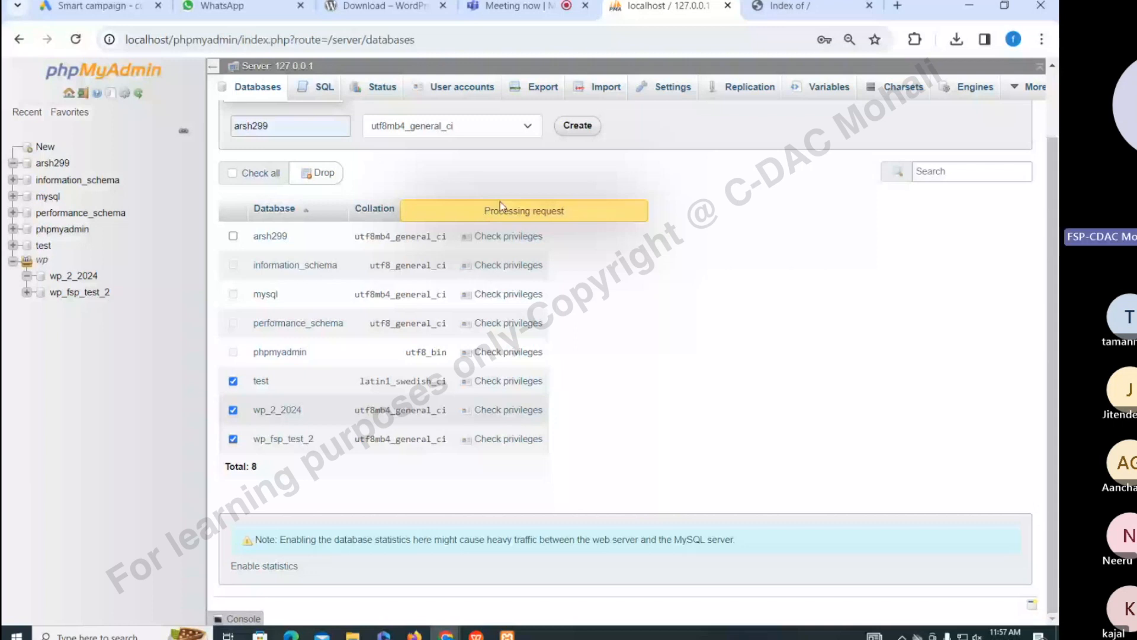
key("ctrl+Tab")
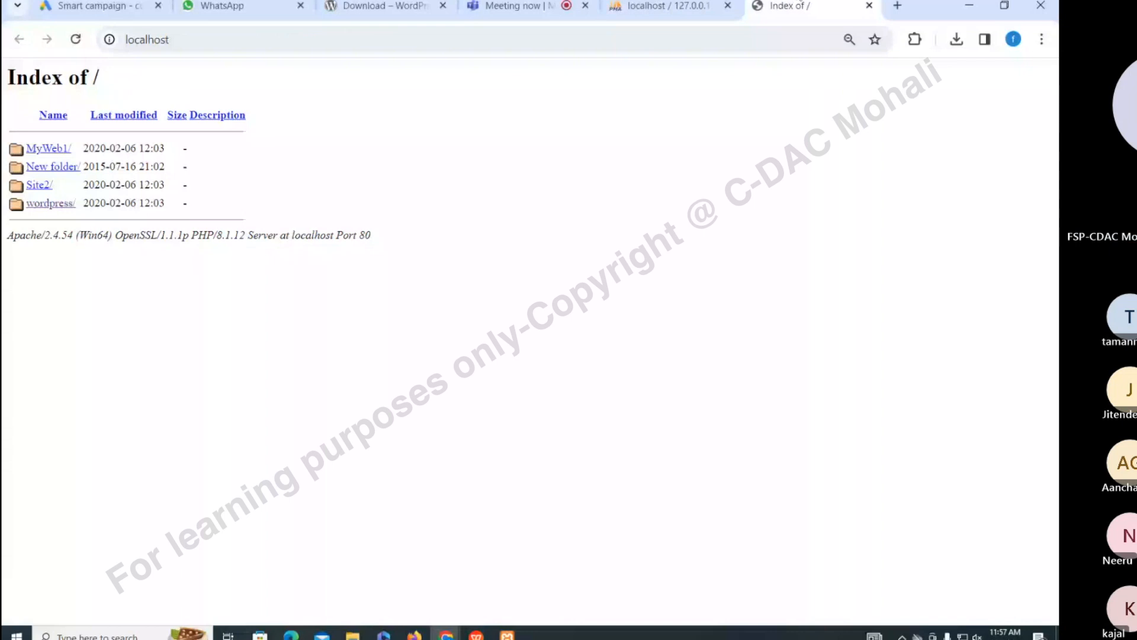
key("ctrl+shift+Tab")
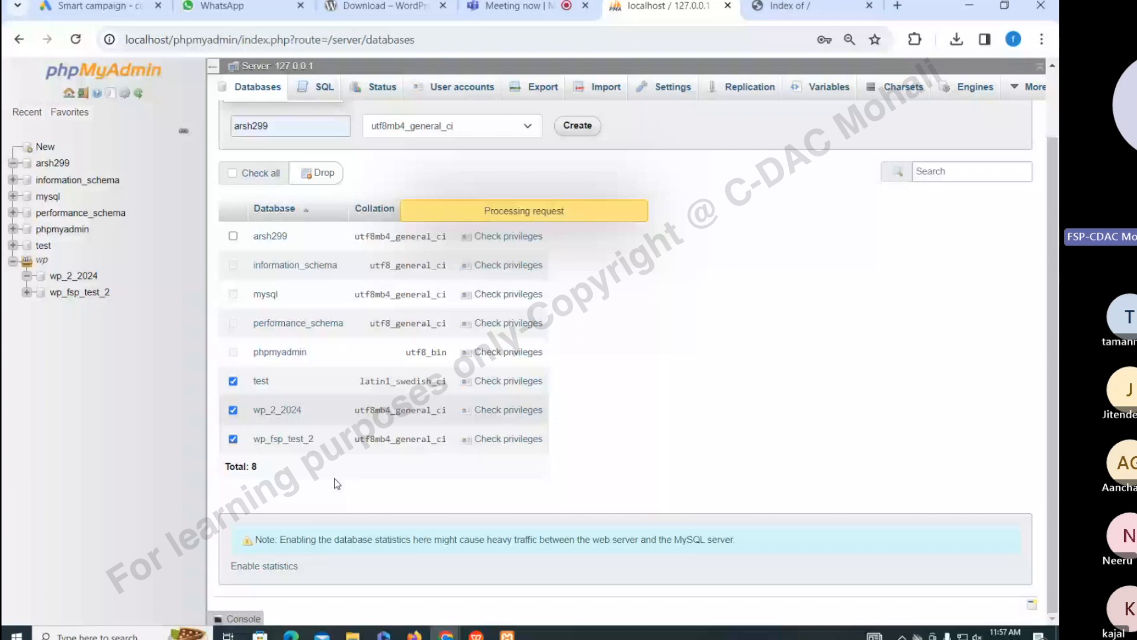
Reload the five-database list and enter wp_db as the new database name
left_click(84, 41)
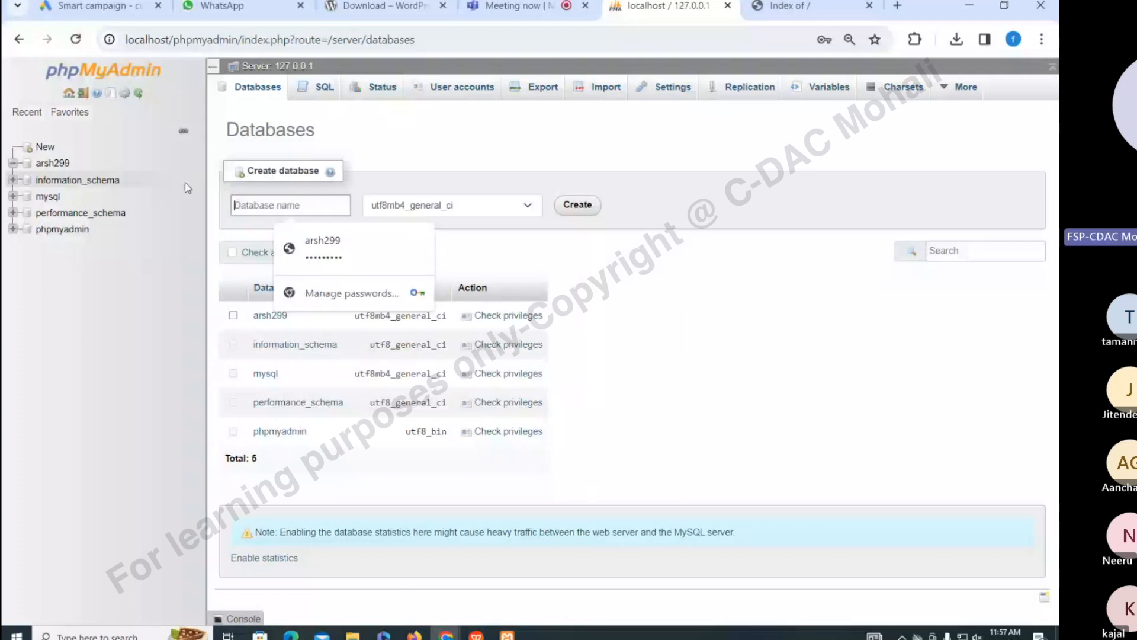
type("wp_db")
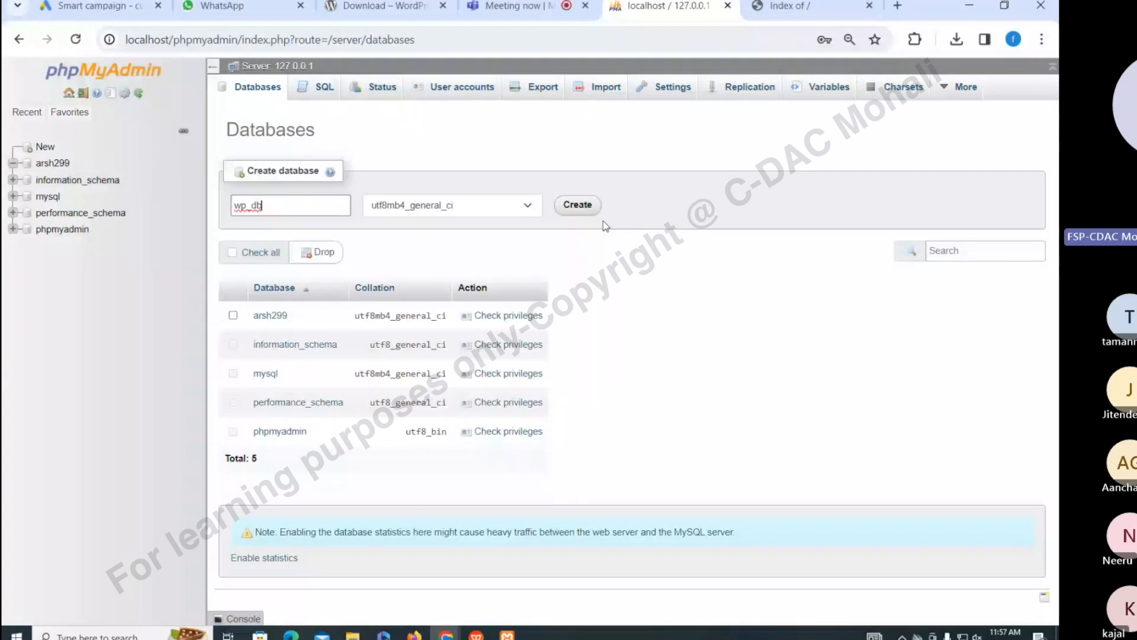
left_click(386, 8)
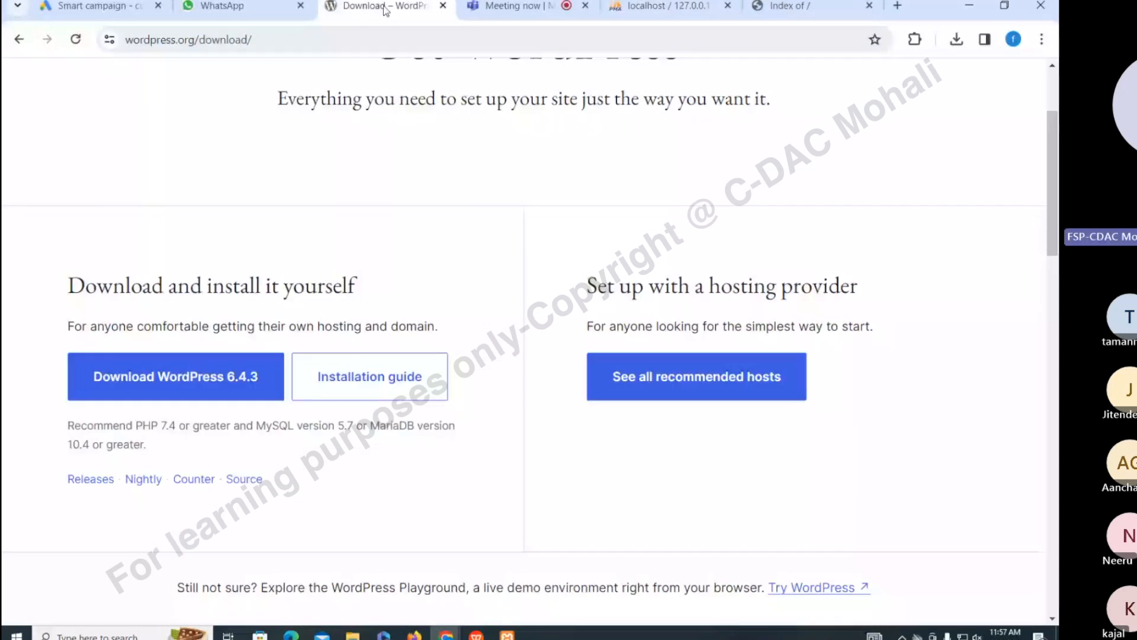
Open the wordpress folder on localhost and start setup up to the database details form
left_click(790, 6)
left_click(49, 205)
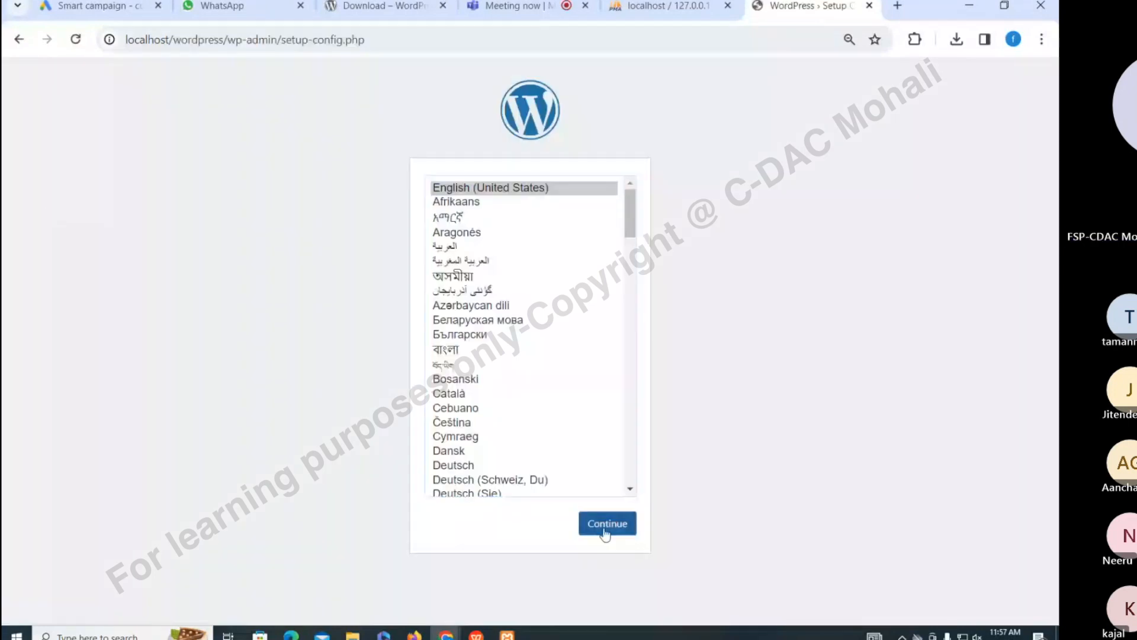
left_click(605, 524)
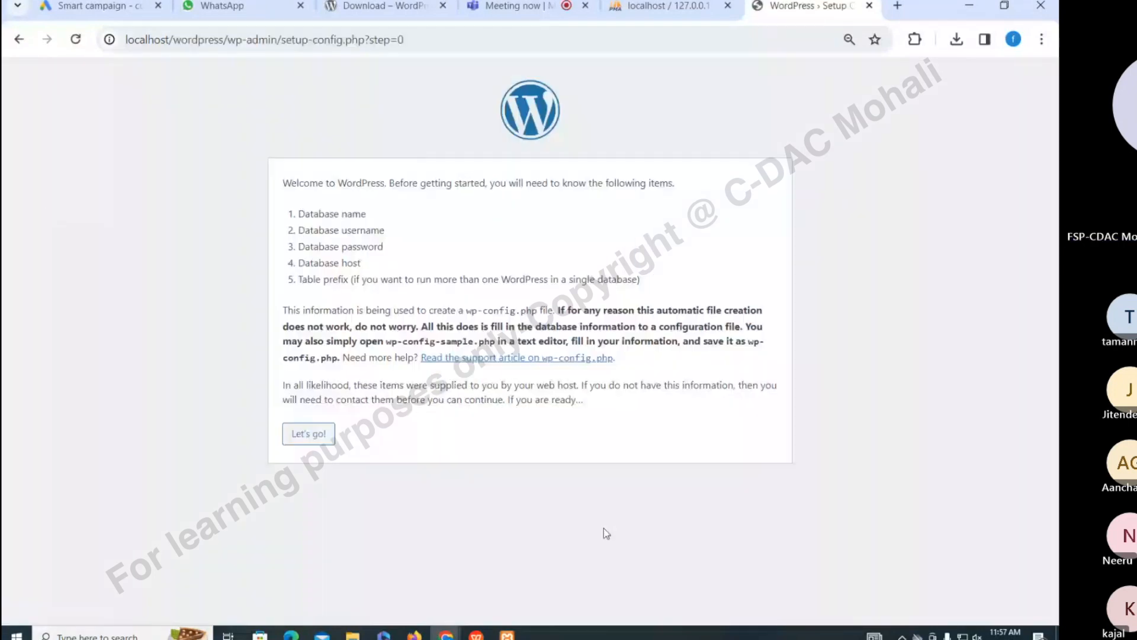
left_click(308, 434)
left_click(421, 220)
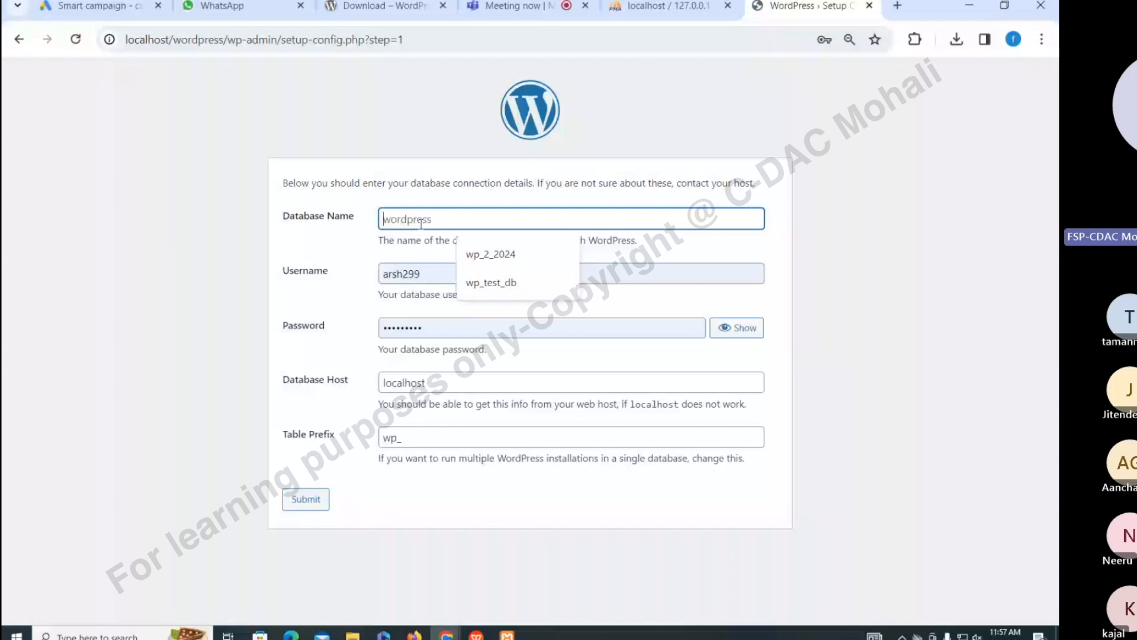
Enter wp_db as database name, with a new database username and password
type("wp_db")
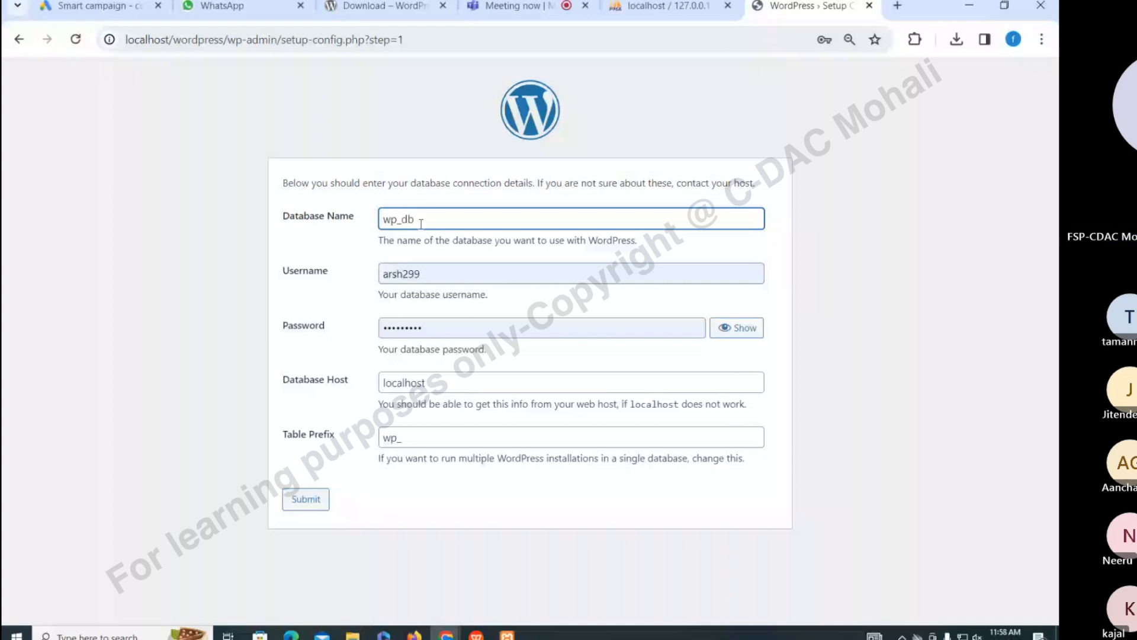
left_click(426, 274)
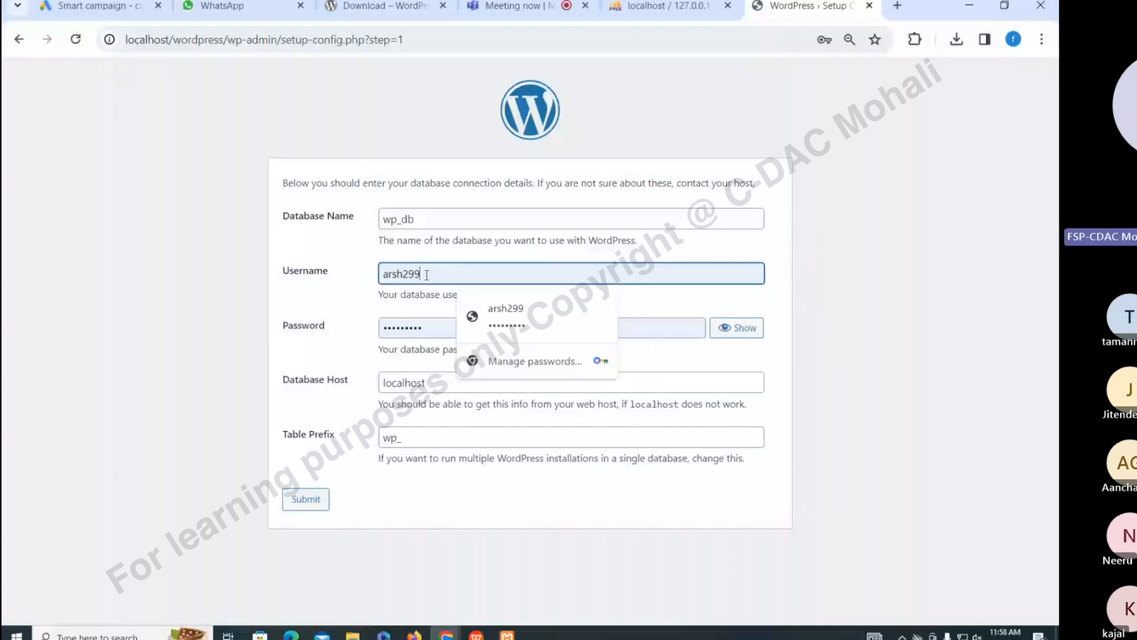
key("ctrl+a")
type("ad")
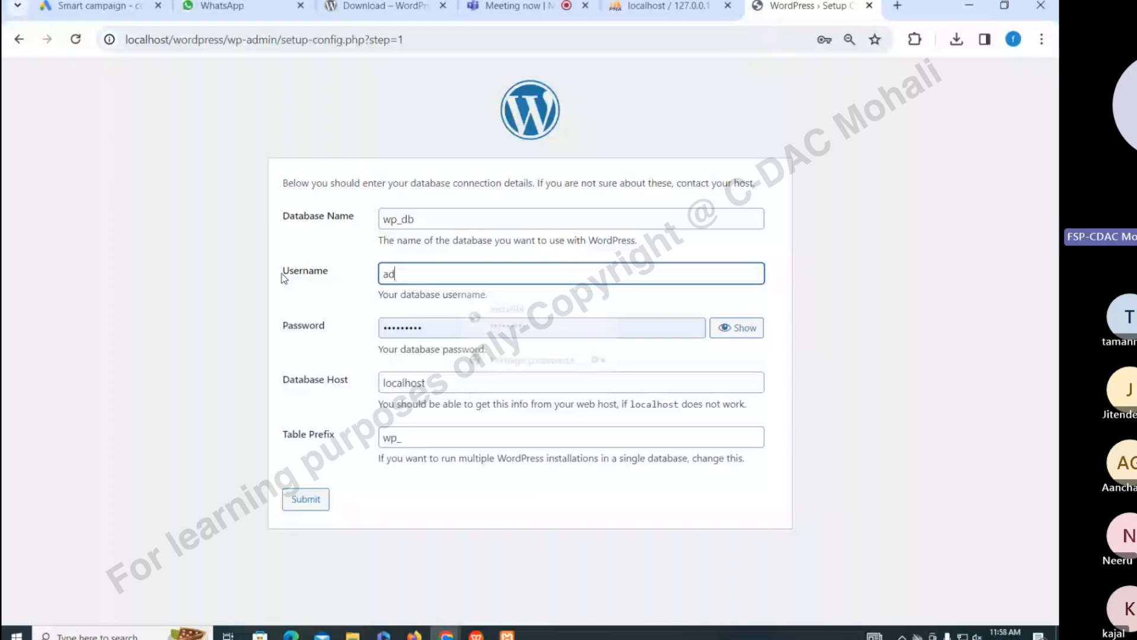
type("min")
key("Tab")
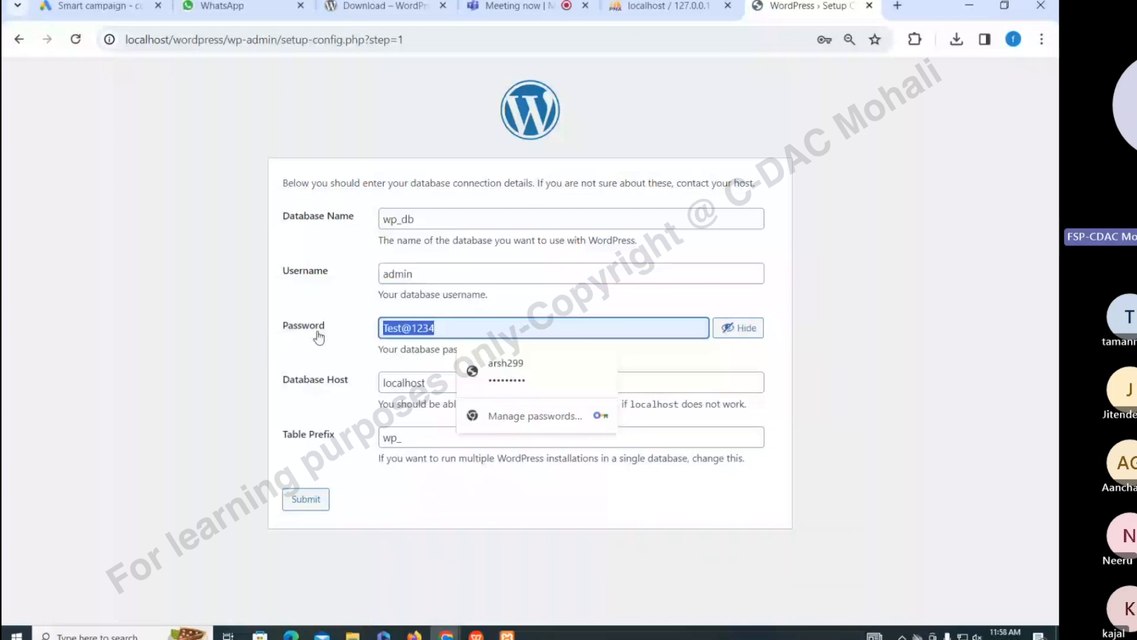
type("admin")
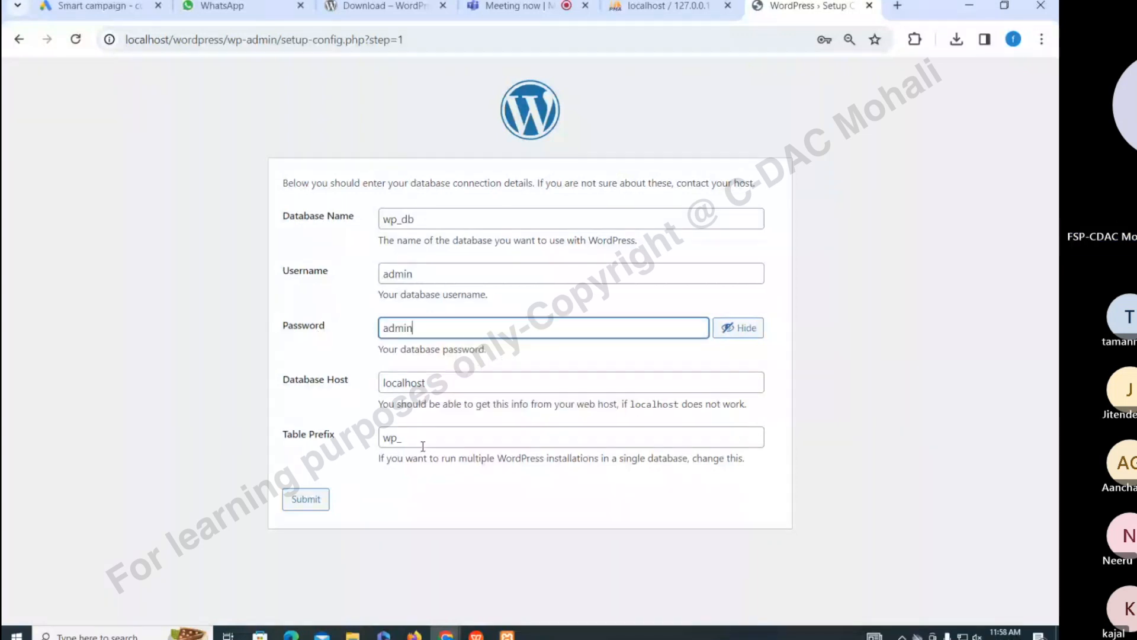
left_click(338, 495)
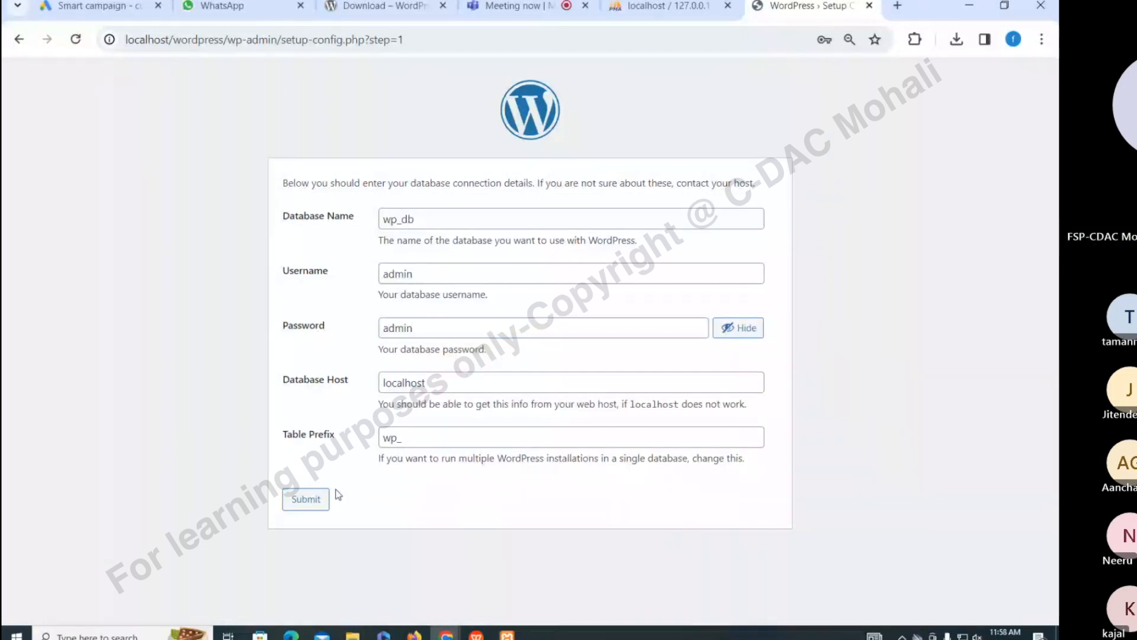
Submit the wp_db details, note wp-config.php in the error, then open the htdocs folder
left_click(296, 500)
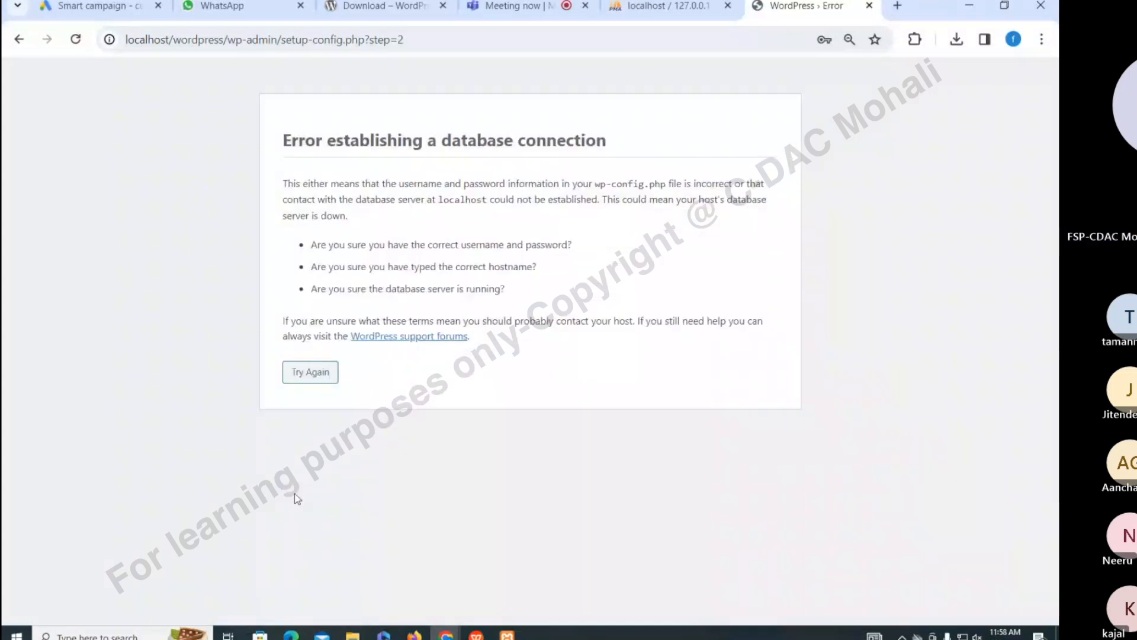
left_click_drag(282, 183, 595, 184)
left_click(598, 184)
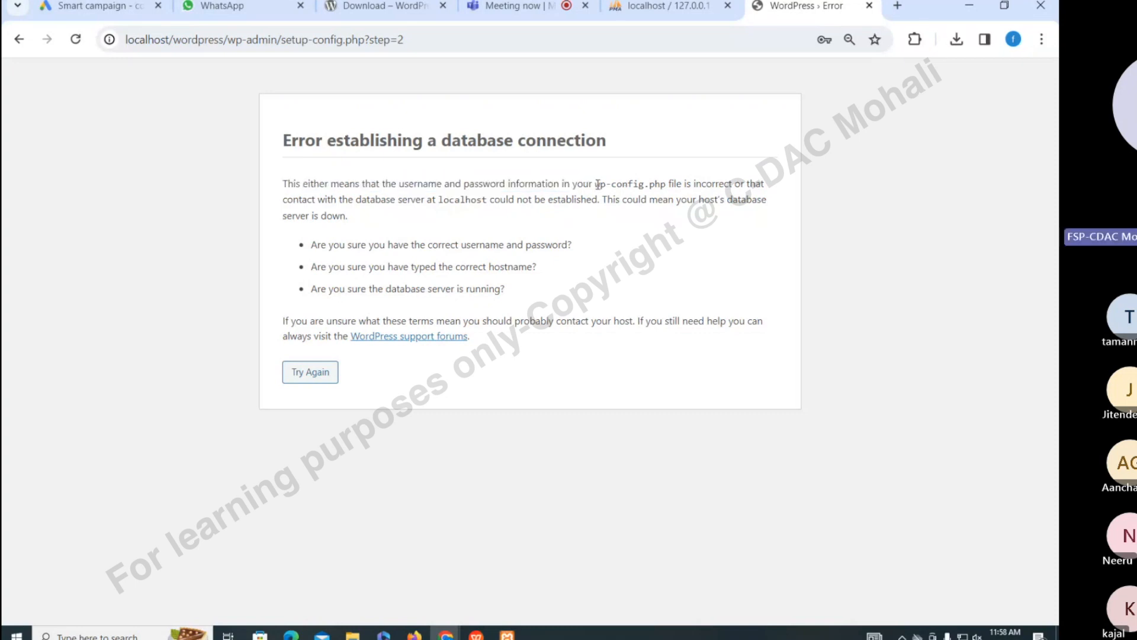
left_click_drag(599, 184, 665, 184)
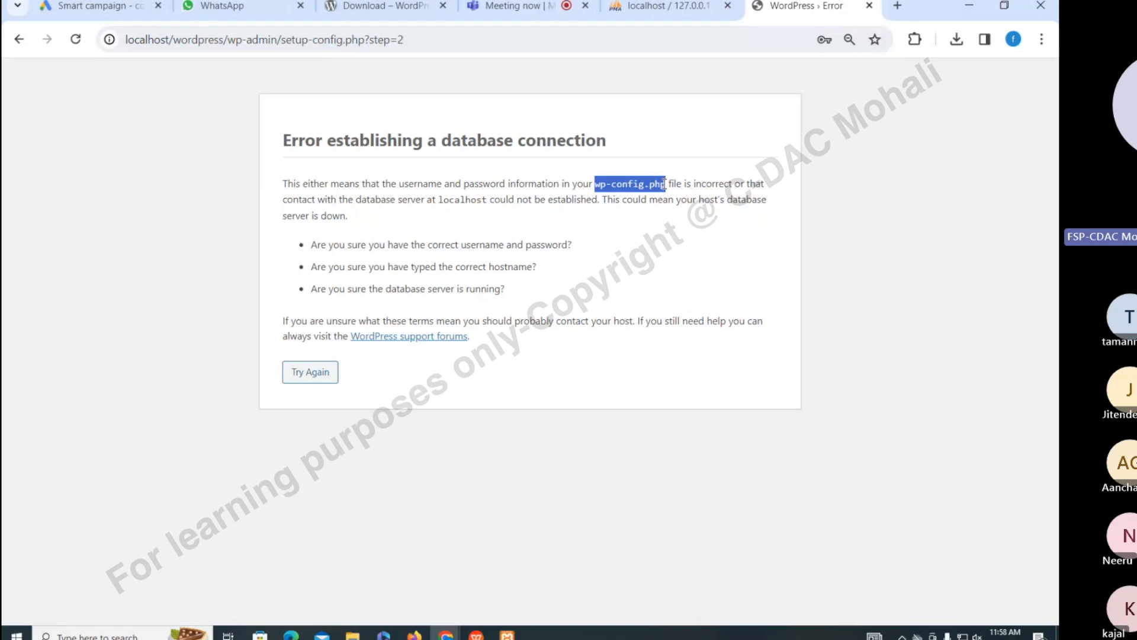
left_click(352, 633)
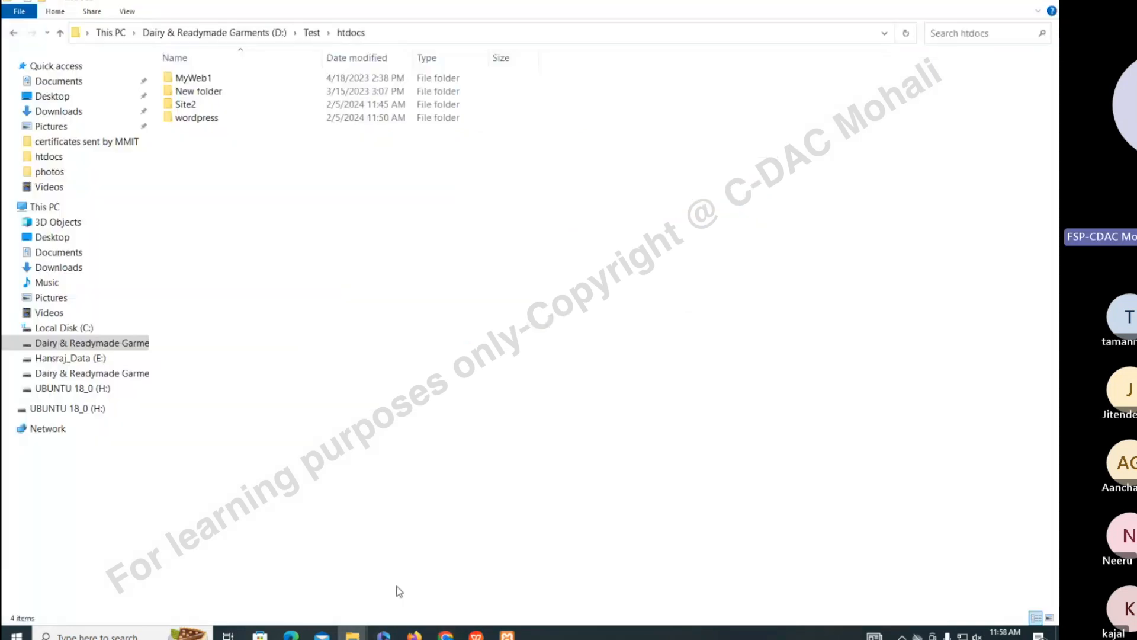
Navigate from Test into htdocs and then the wordpress folder
left_click(314, 34)
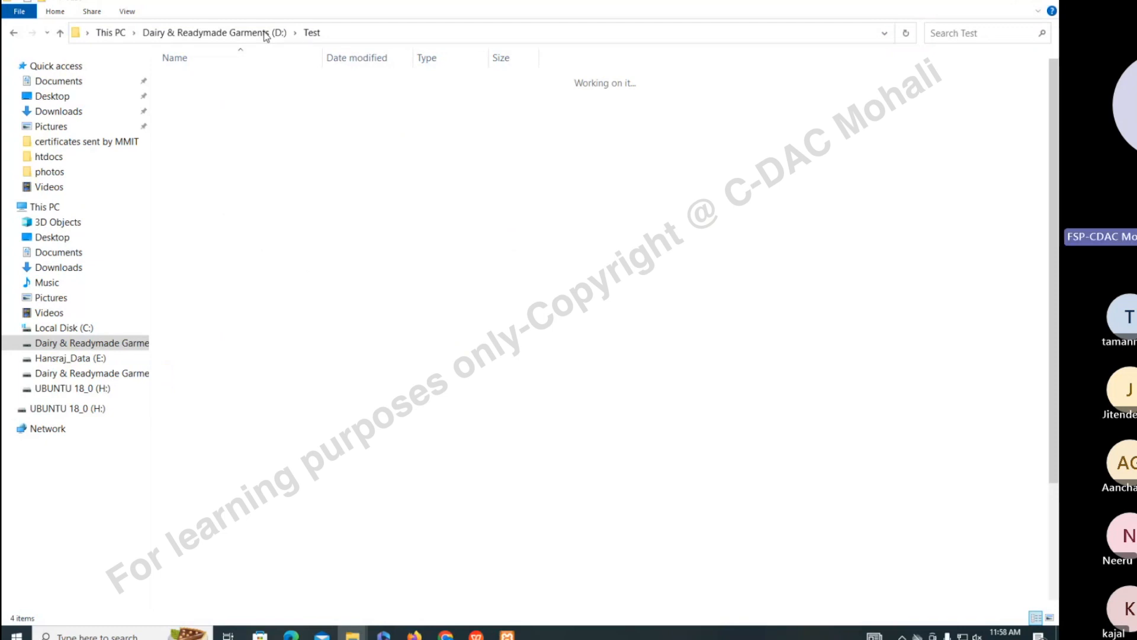
double_click(192, 124)
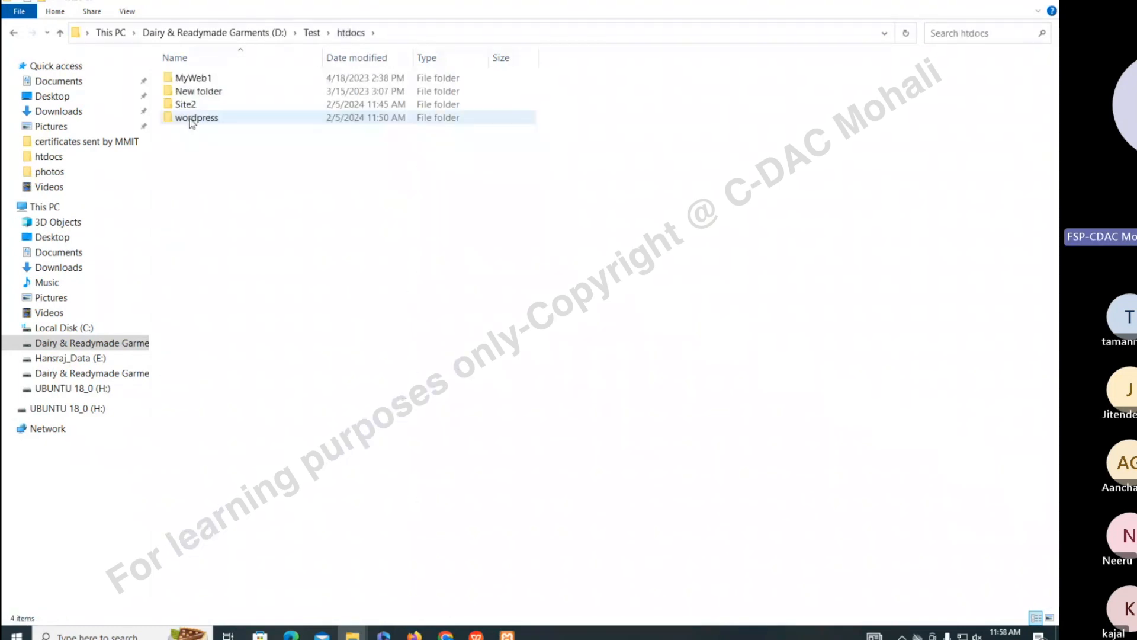
double_click(192, 120)
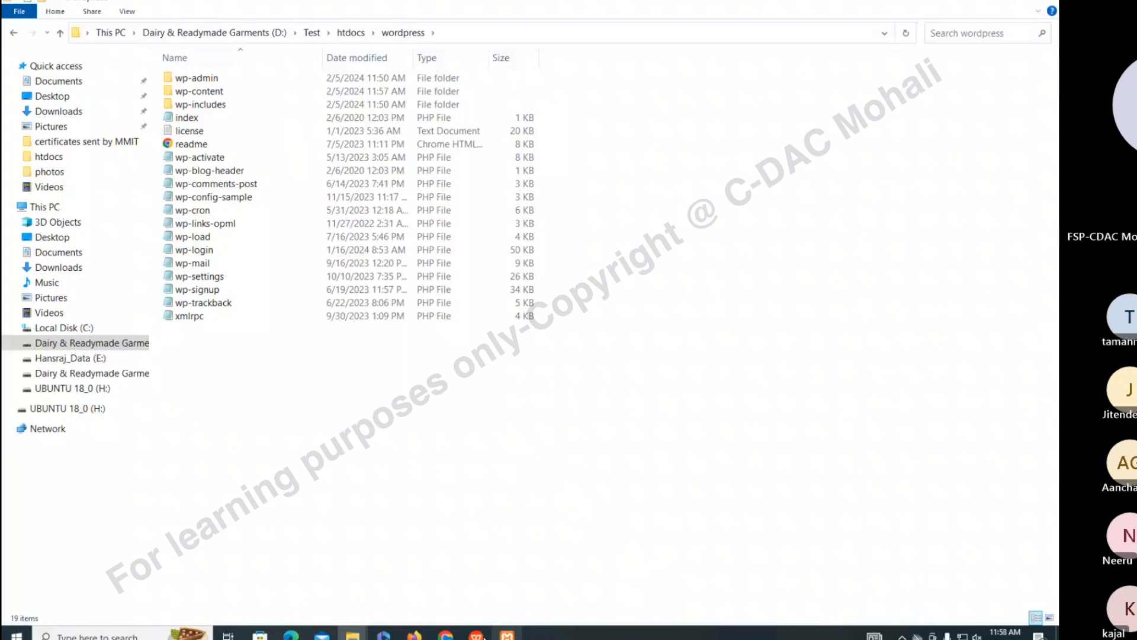
Glance at the WordPress error page, then return and open wp-config-sample's context menu
mouse_move(446, 635)
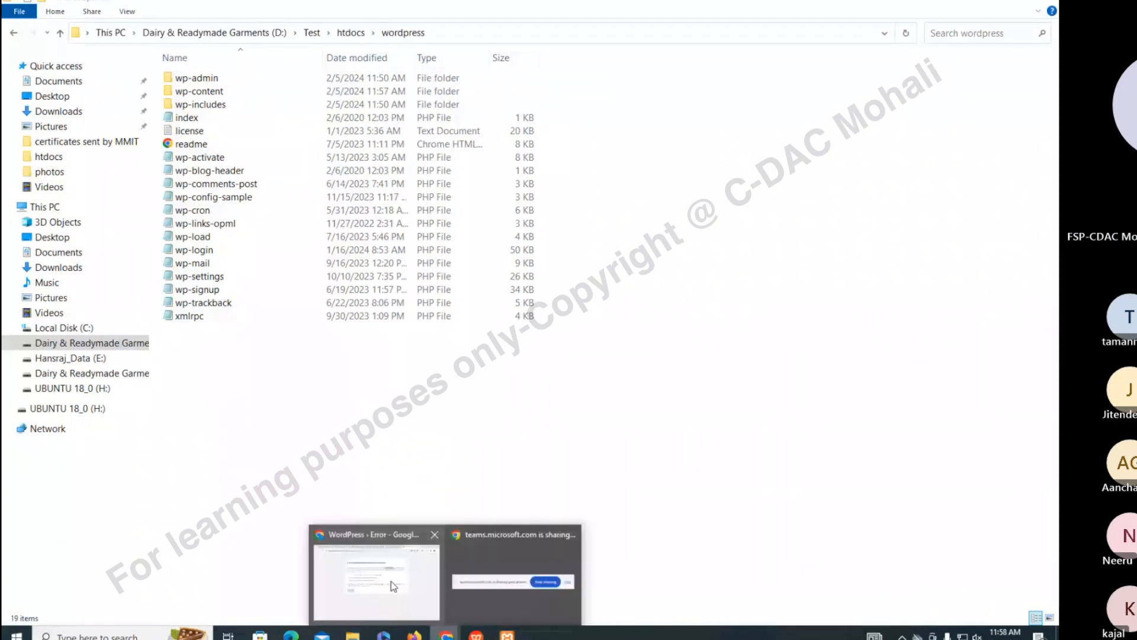
mouse_move(393, 586)
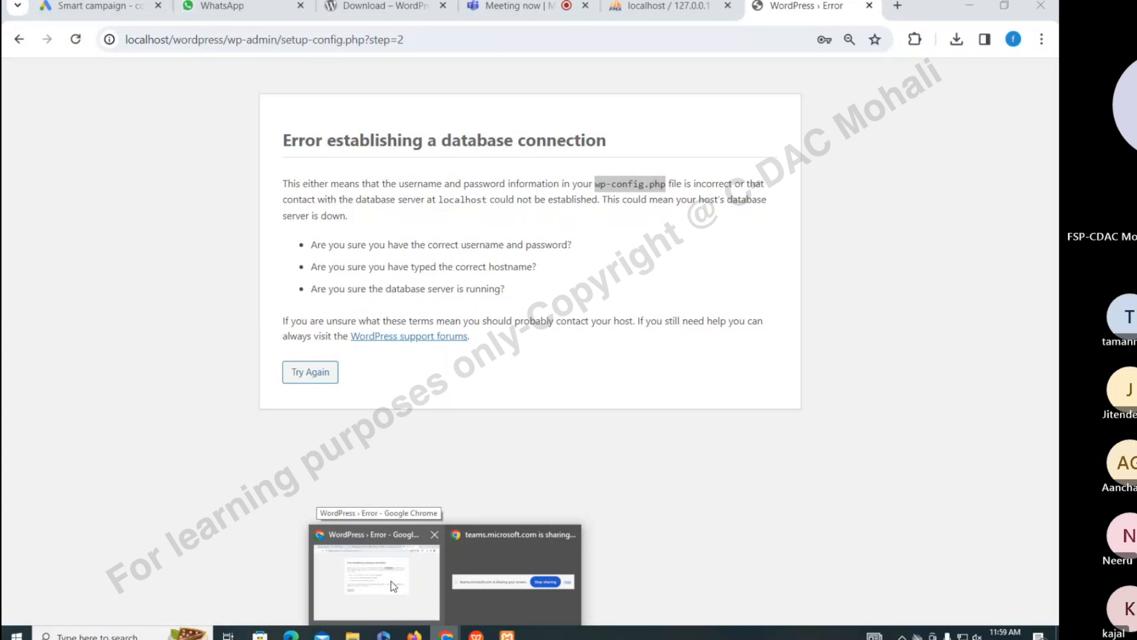
left_click(393, 586)
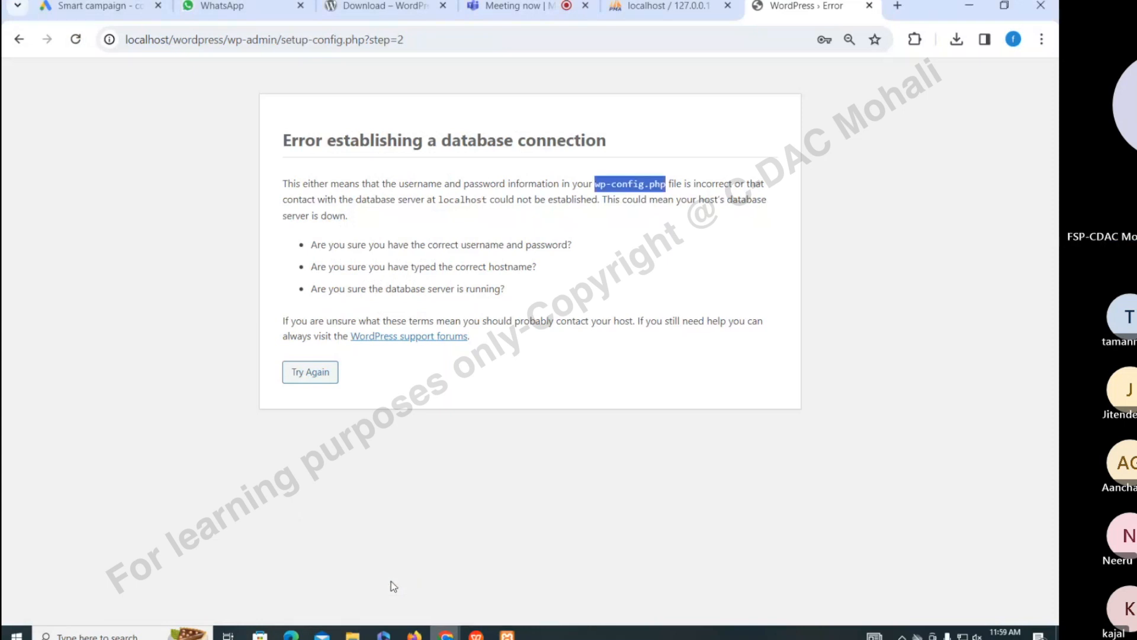
left_click(391, 582)
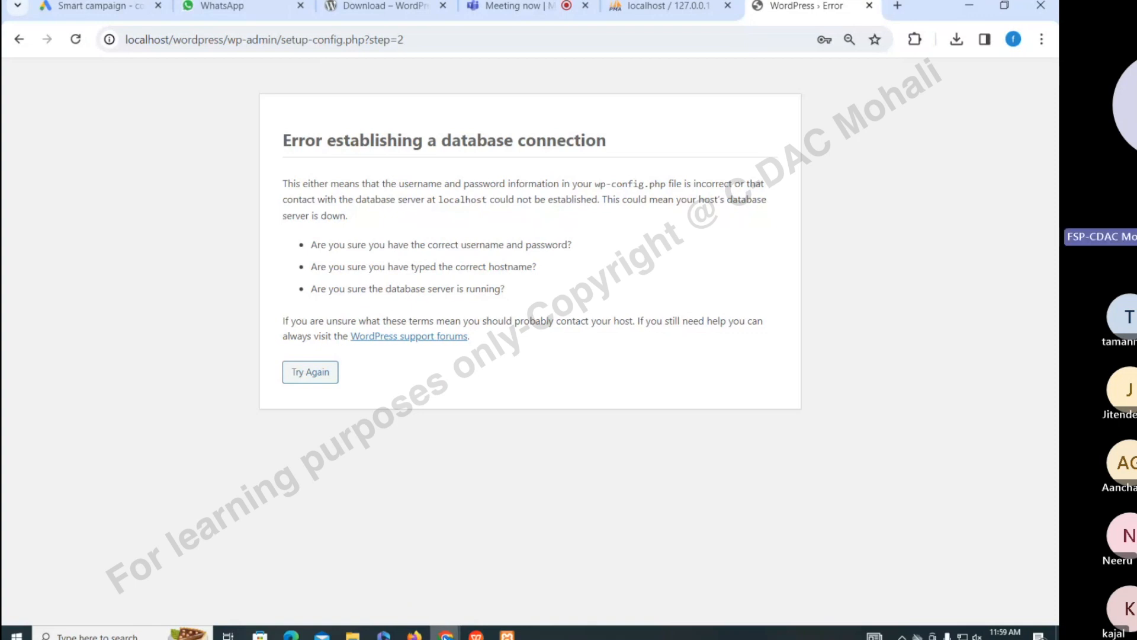
mouse_move(446, 632)
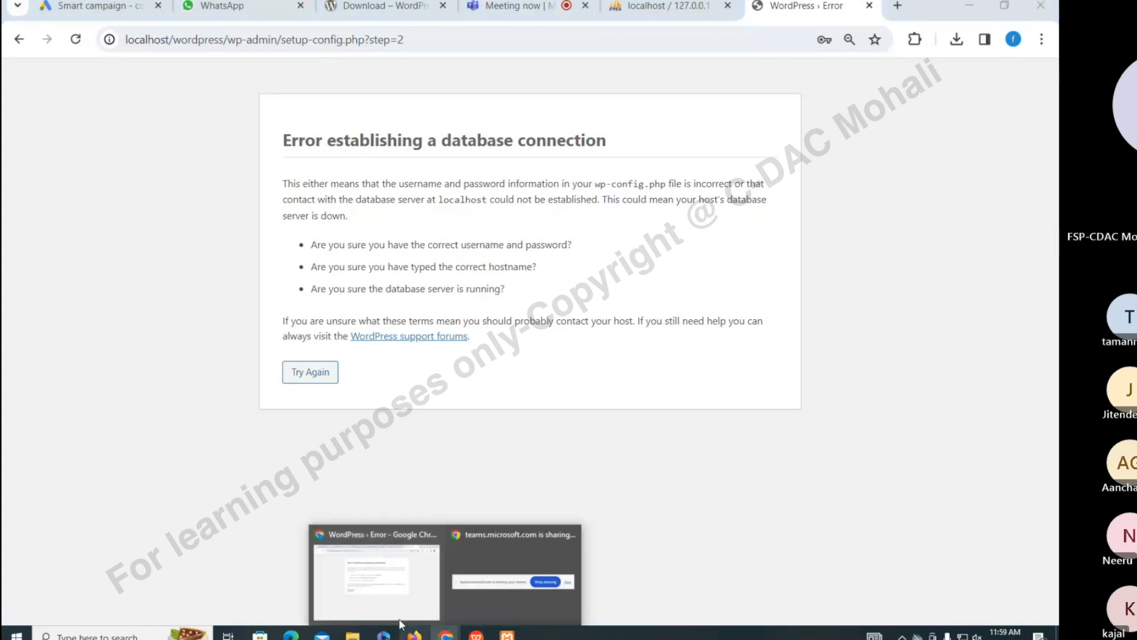
mouse_move(353, 633)
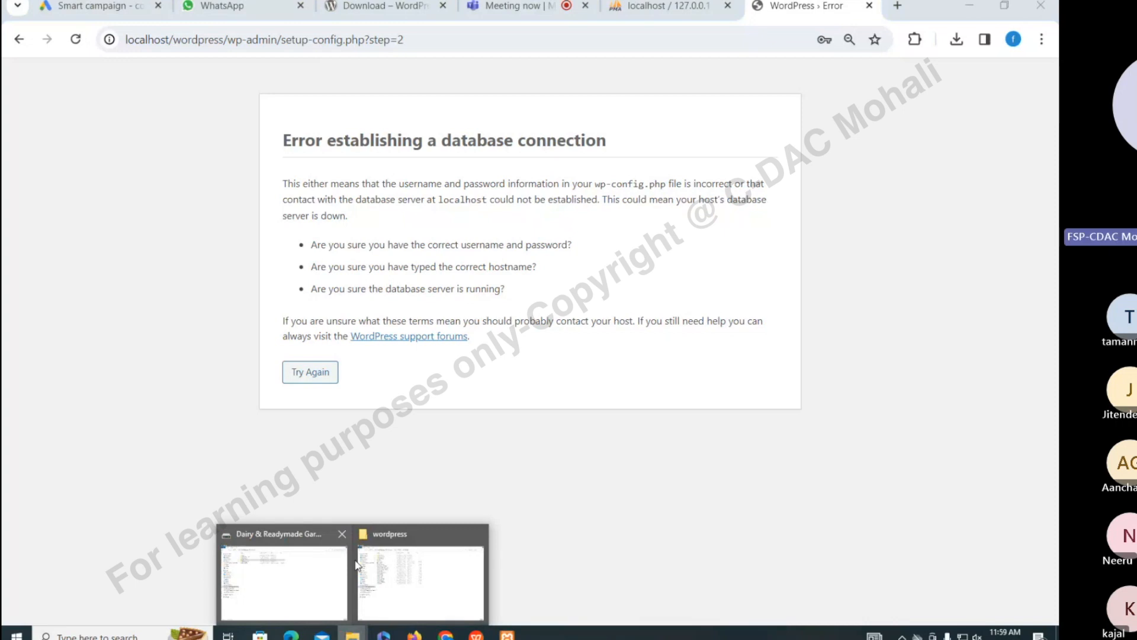
left_click(356, 564)
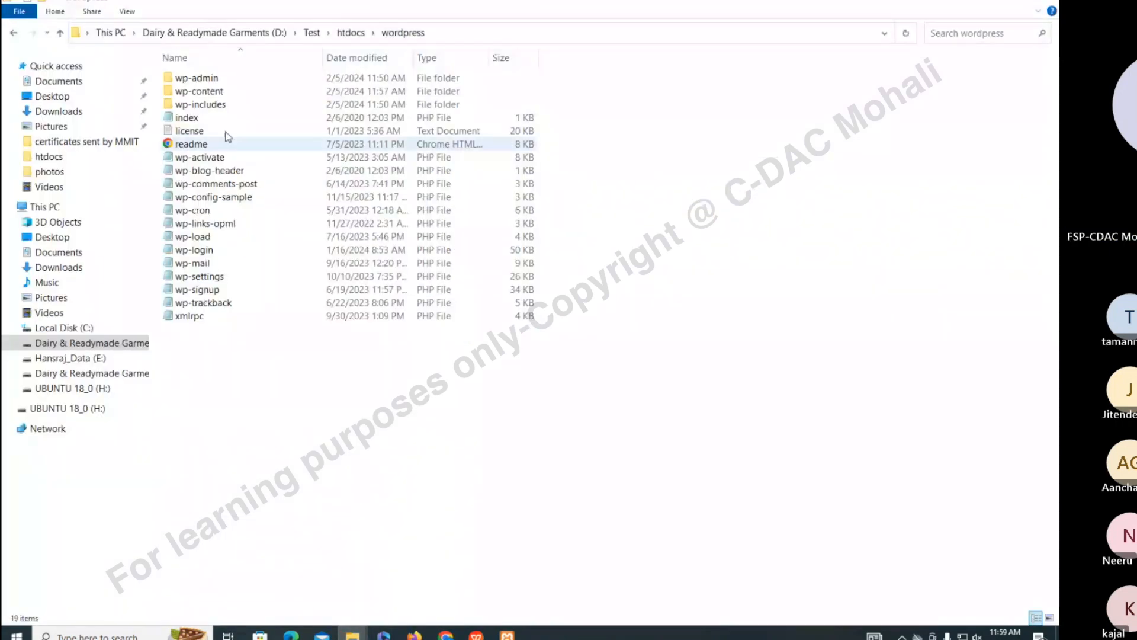
left_click(214, 199)
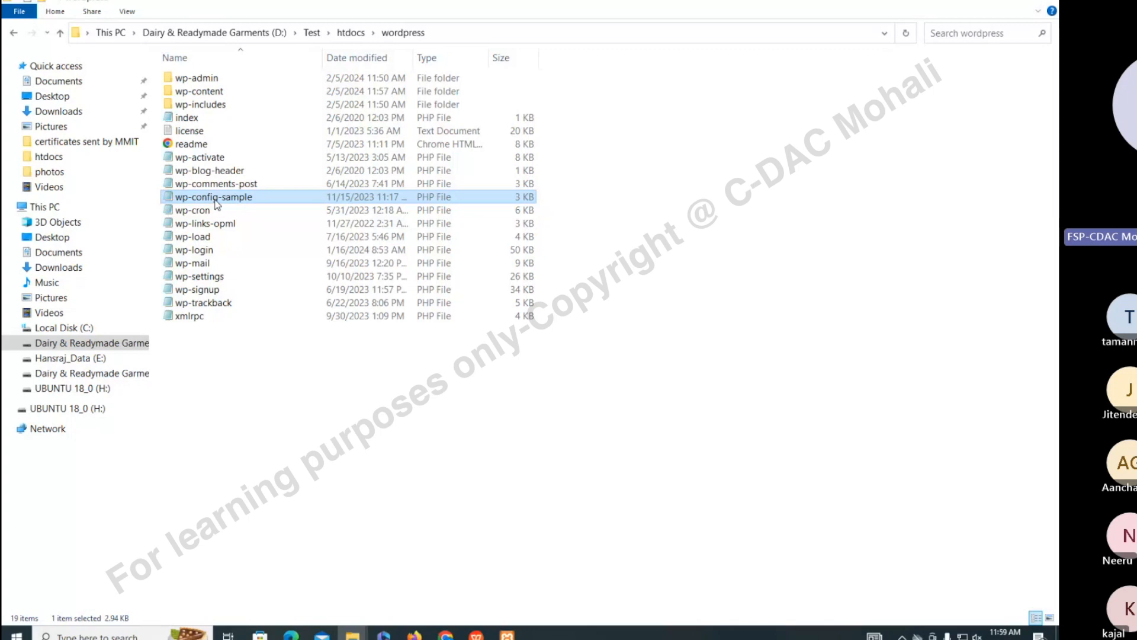
right_click(217, 205)
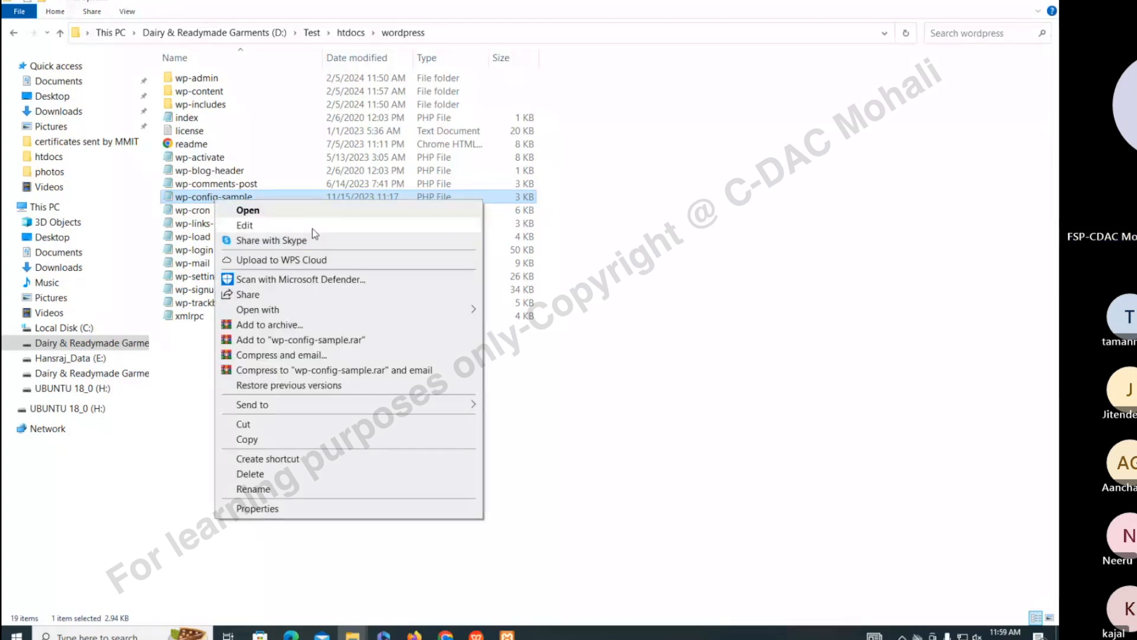
View wp-config-sample in a maximized Notepad to check placeholder DB_NAME, DB_USER, DB_PASSWORD, then close it
left_click(517, 311)
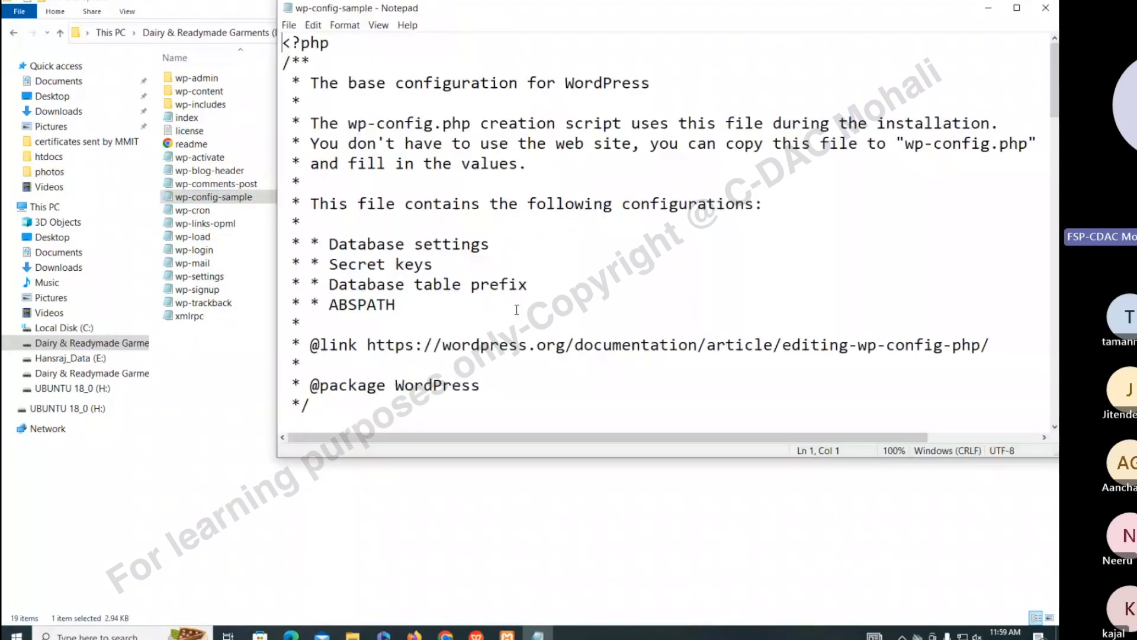
left_click_drag(610, 11, 449, 1)
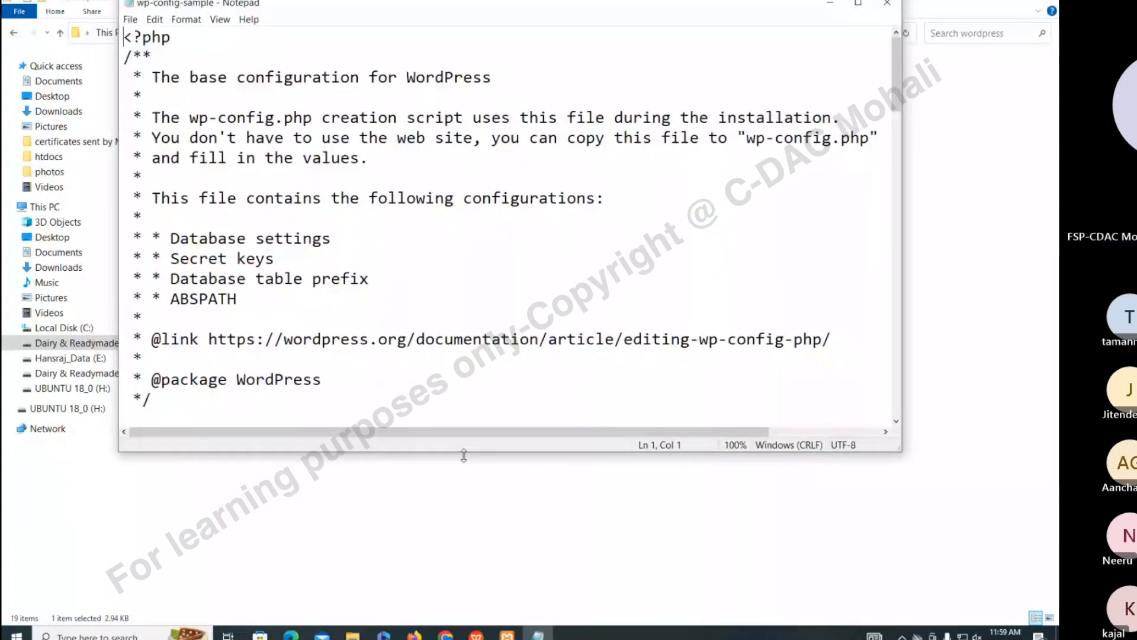
double_click(464, 455)
scroll(445, 413, "down", 5)
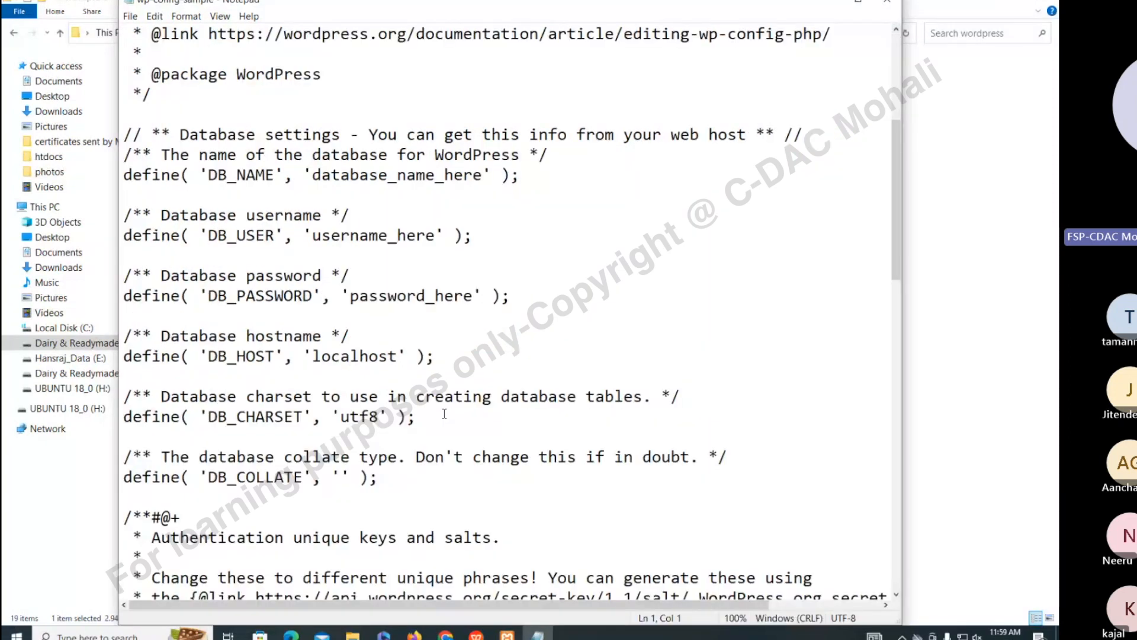
scroll(444, 413, "up", 3)
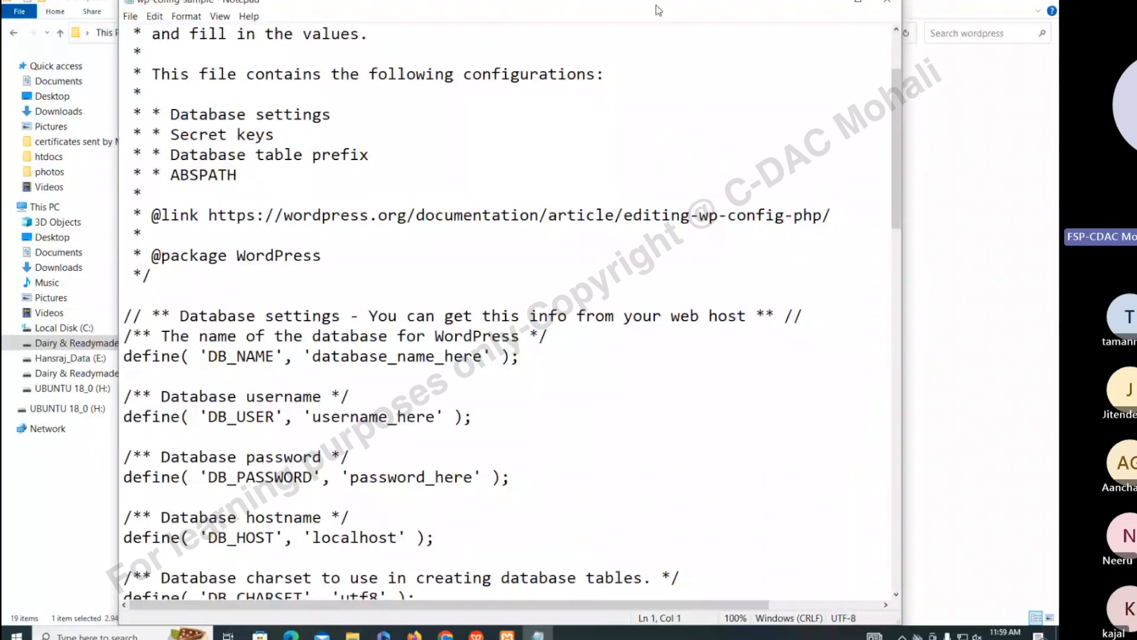
left_click(887, 3)
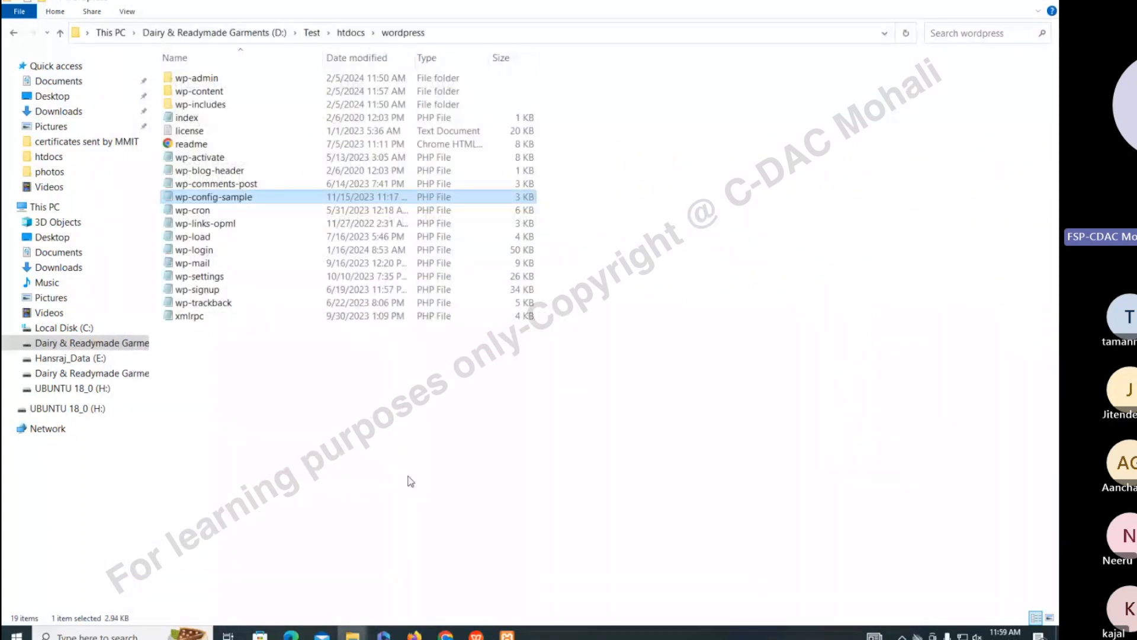
Make a wp-config copy of wp-config-sample and open it, choosing Visual Studio Code
left_click(412, 481)
left_click(210, 198)
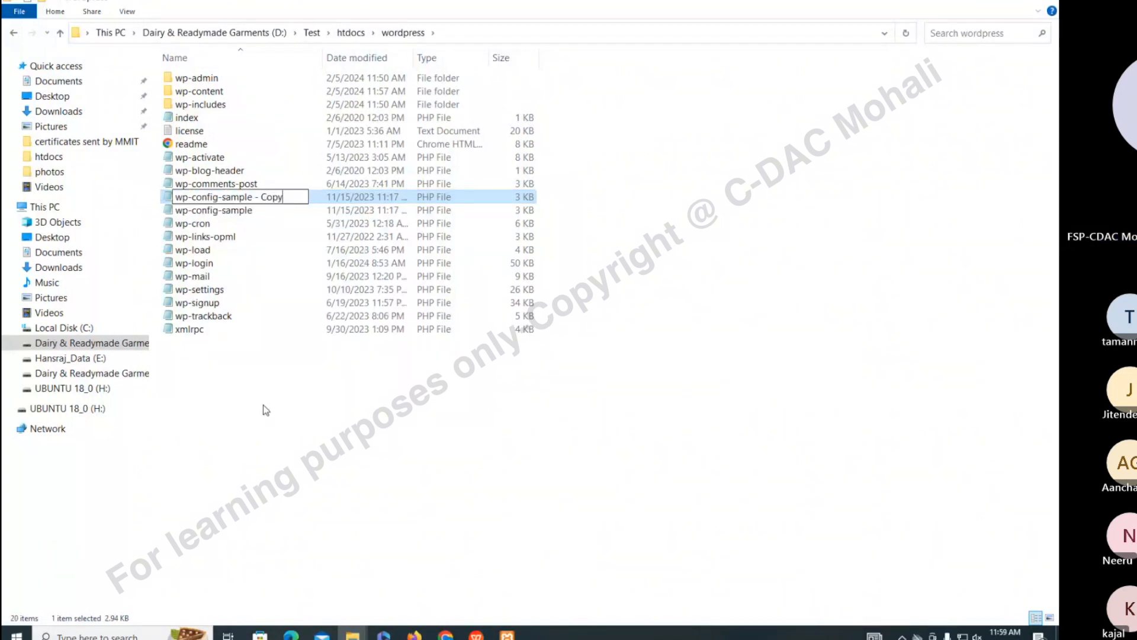
key("BackSpace")
key("BackSpace")
key("BackSpace")
key("BackSpace")
key("BackSpace")
key("BackSpace")
key("BackSpace")
key("BackSpace")
key("BackSpace")
key("BackSpace")
key("BackSpace")
key("BackSpace")
key("BackSpace")
key("BackSpace")
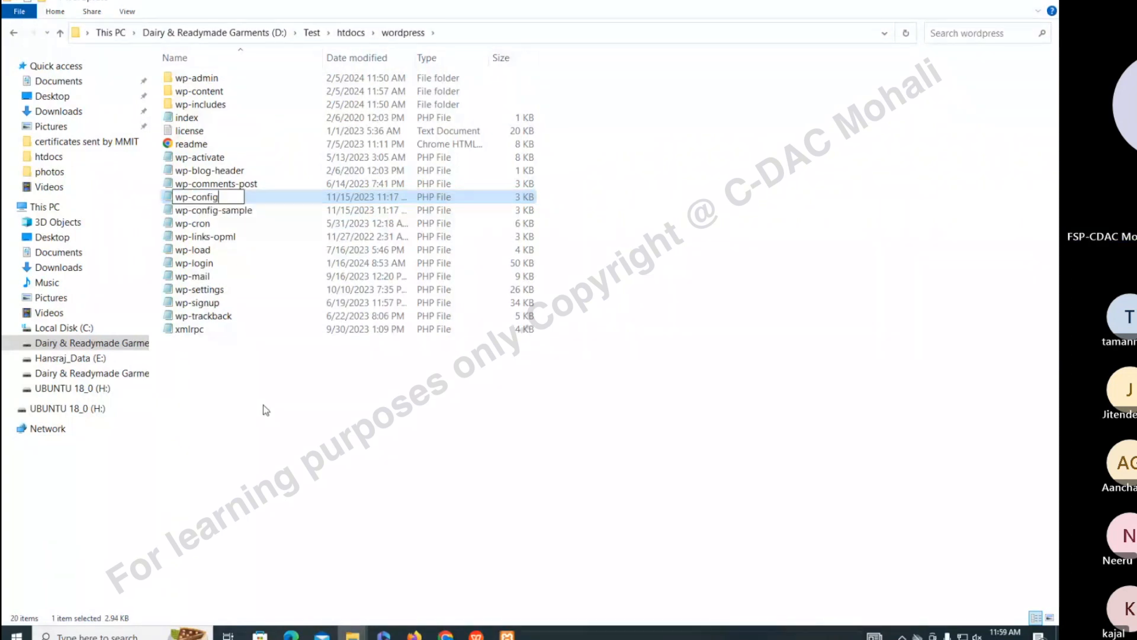
key("Return")
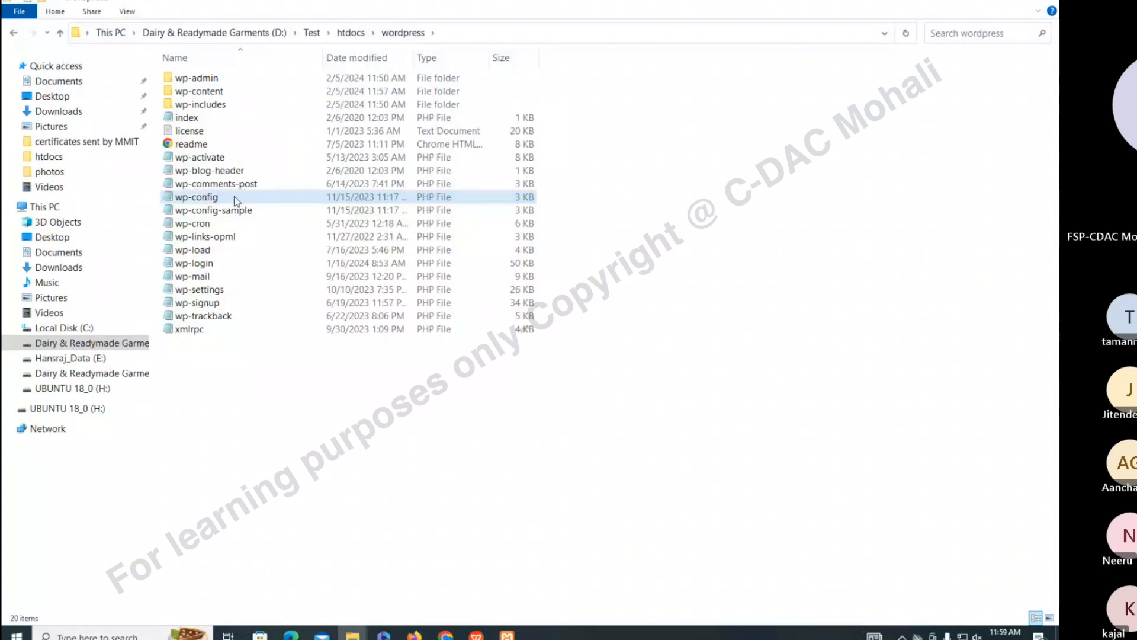
double_click(233, 197)
left_click(480, 247)
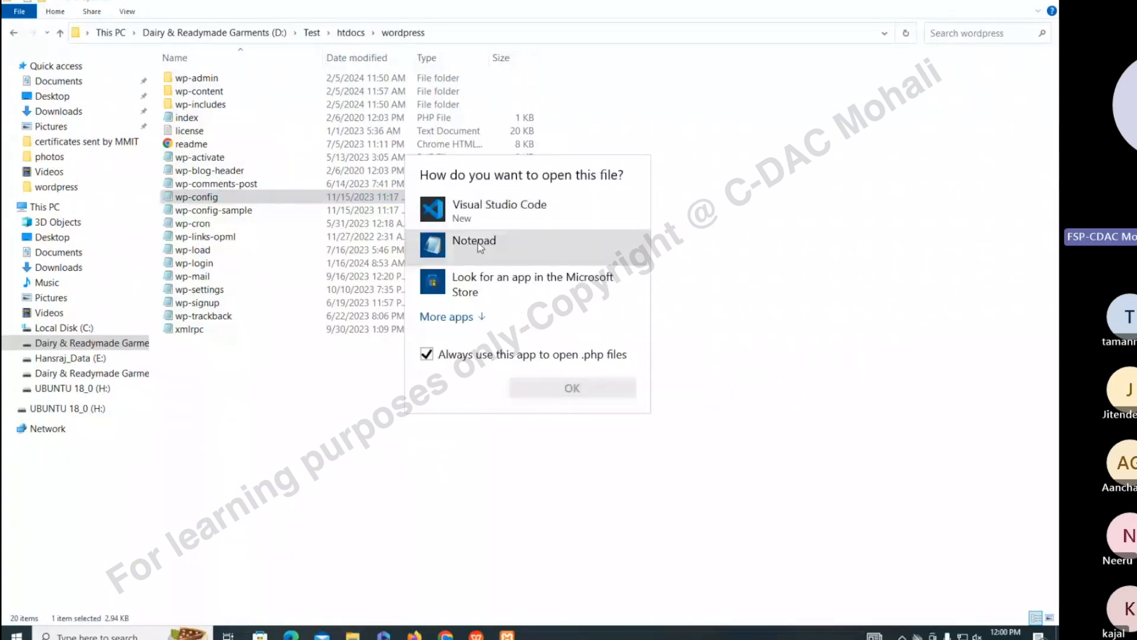
left_click(486, 214)
Open wp-config.php in VS Code and set DB_NAME to wp_db
left_click(543, 389)
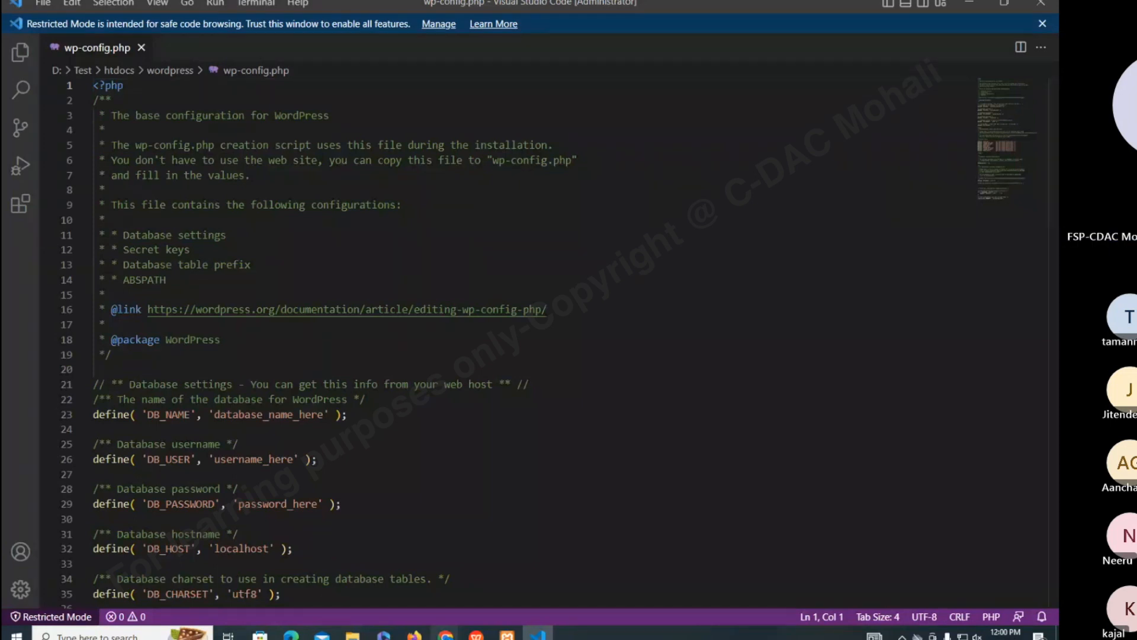
mouse_move(446, 635)
left_click(506, 464)
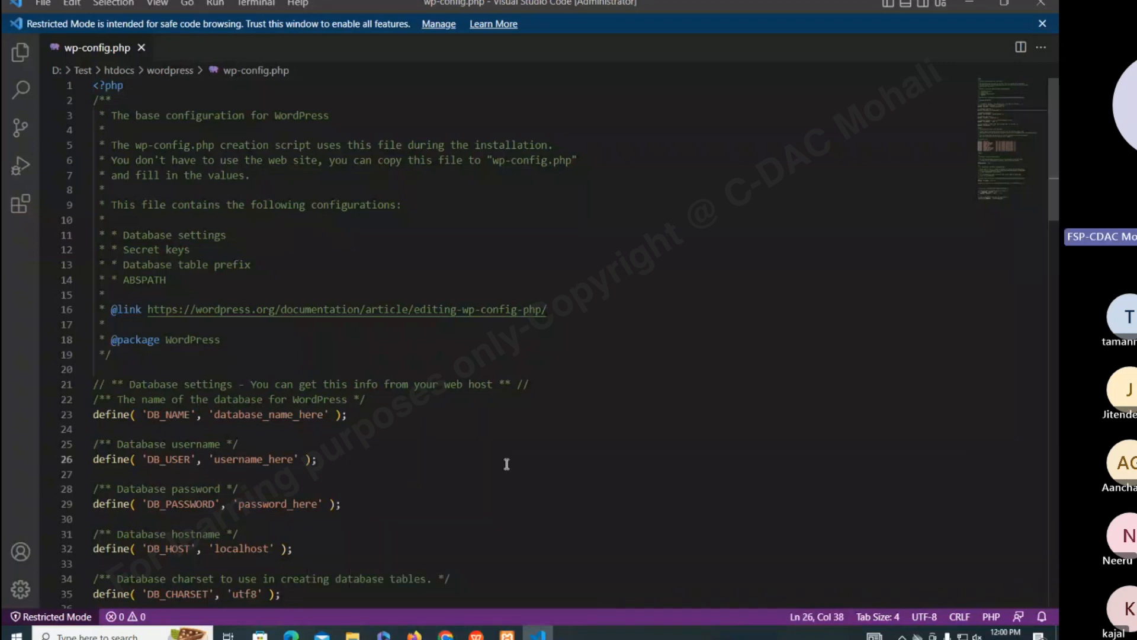
scroll(507, 464, "down", 4)
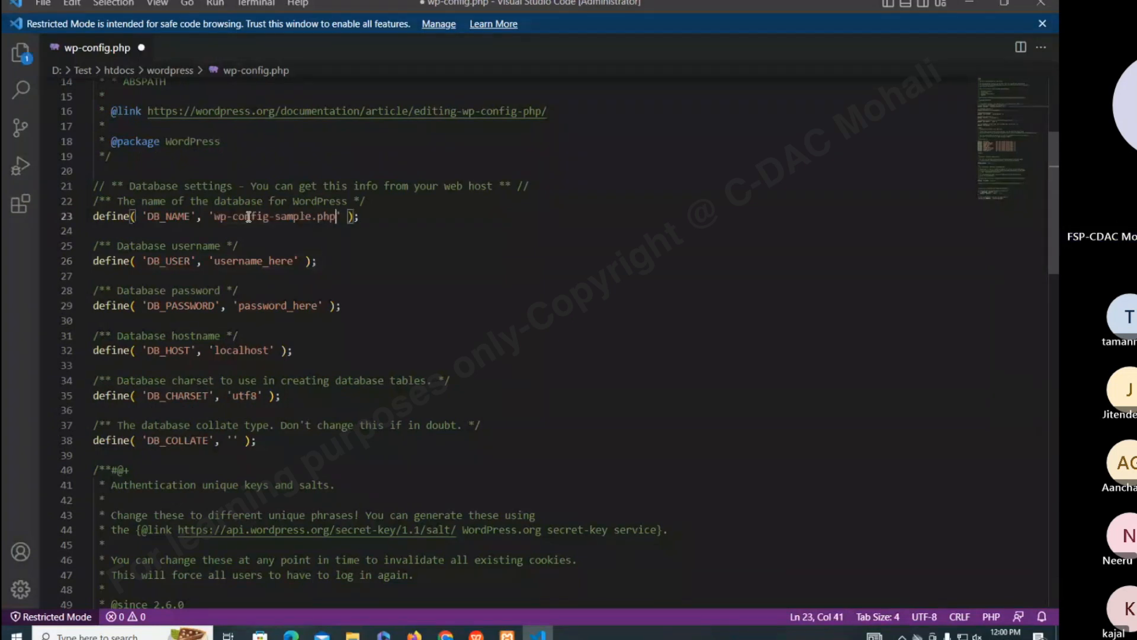
key("ctrl+z")
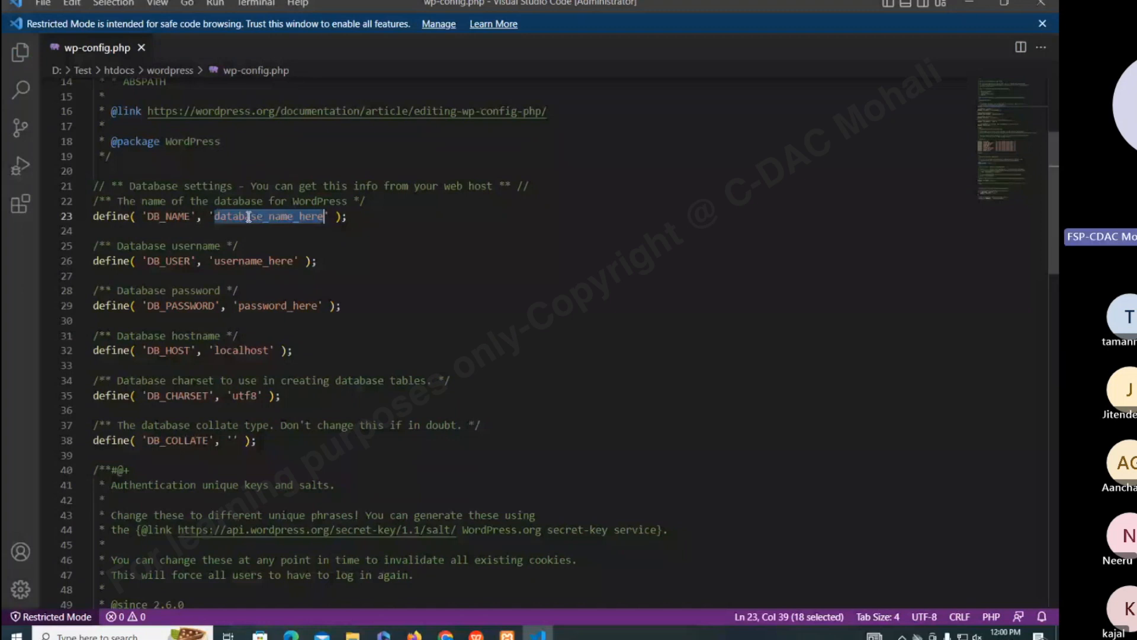
type("wp_db")
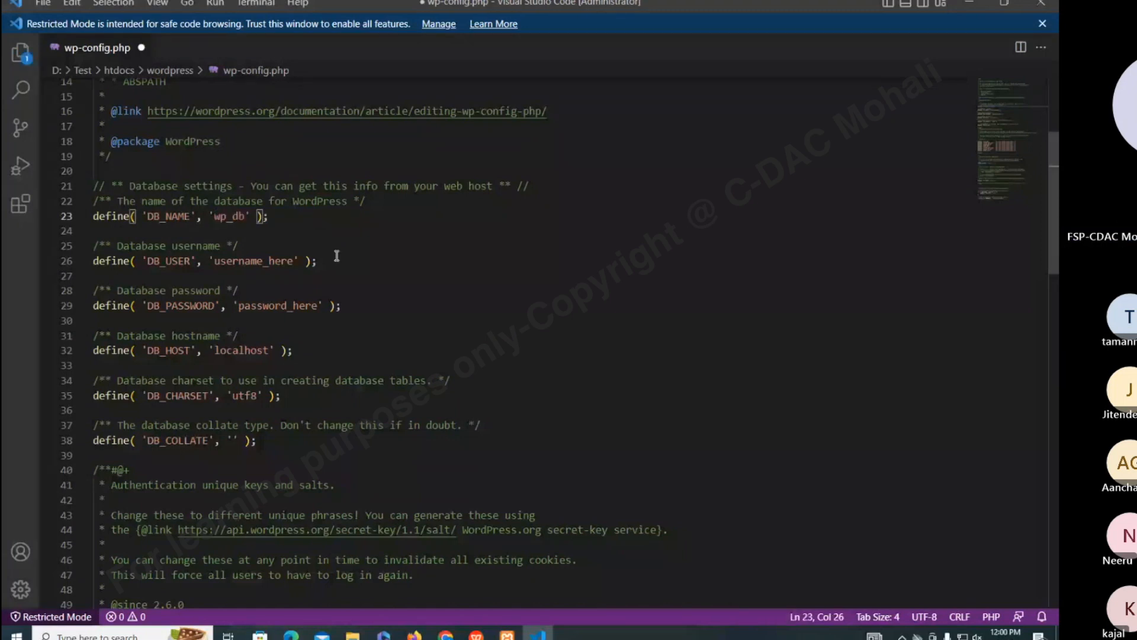
Set DB_USER to admin, empty DB_PASSWORD, and save wp-config.php
double_click(249, 262)
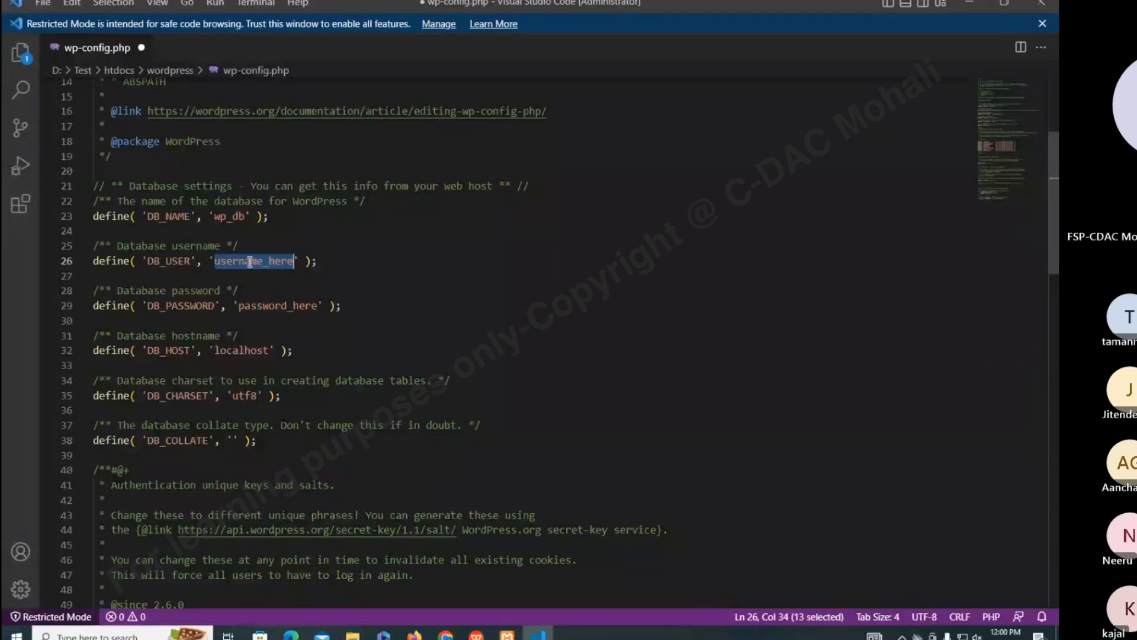
type("arsh")
key("BackSpace")
key("BackSpace")
key("BackSpace")
type("dmin")
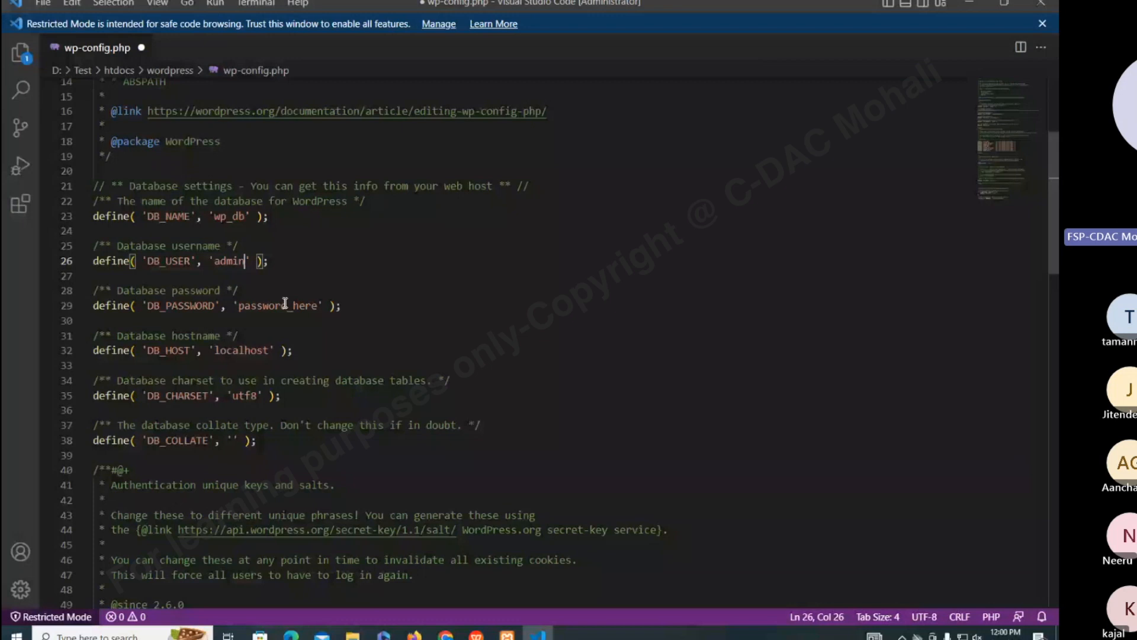
double_click(261, 306)
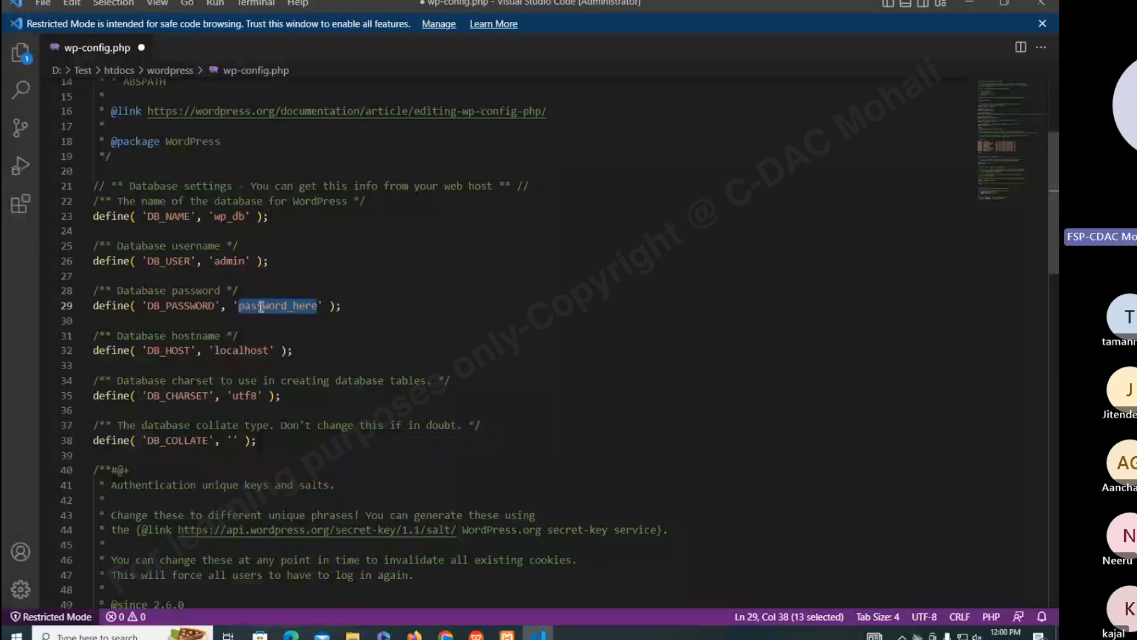
key("BackSpace")
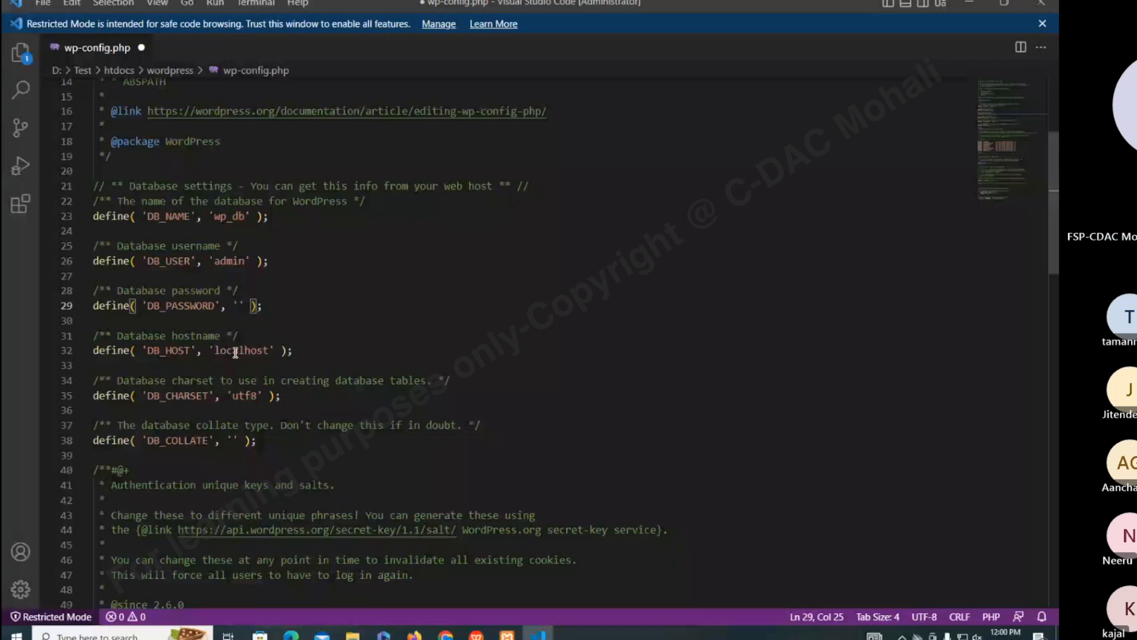
double_click(236, 352)
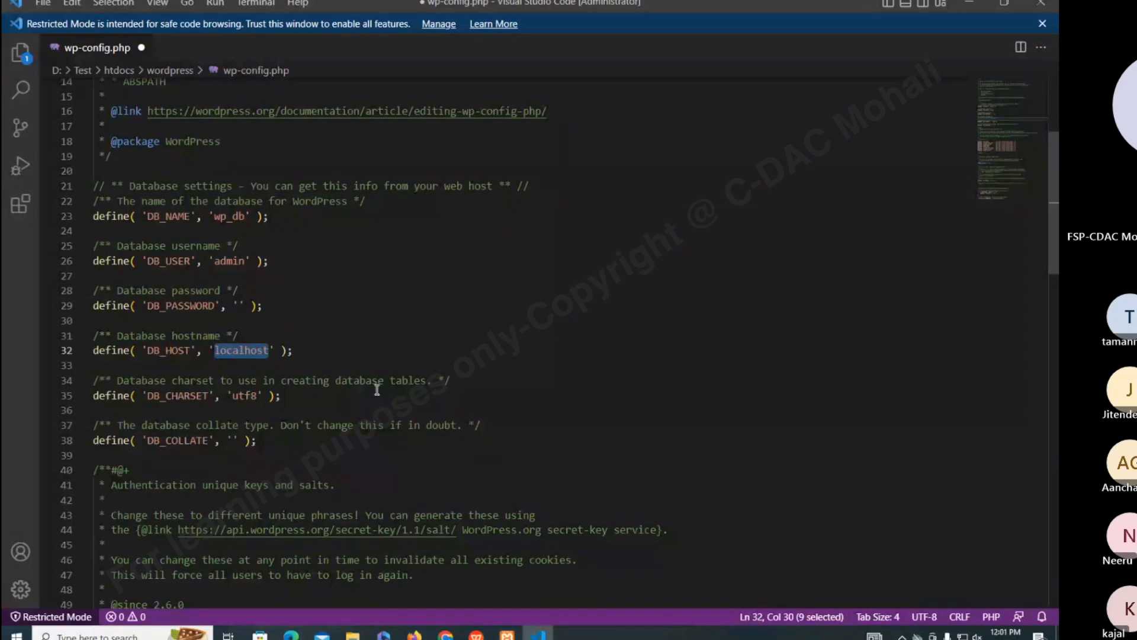
scroll(376, 389, "down", 2)
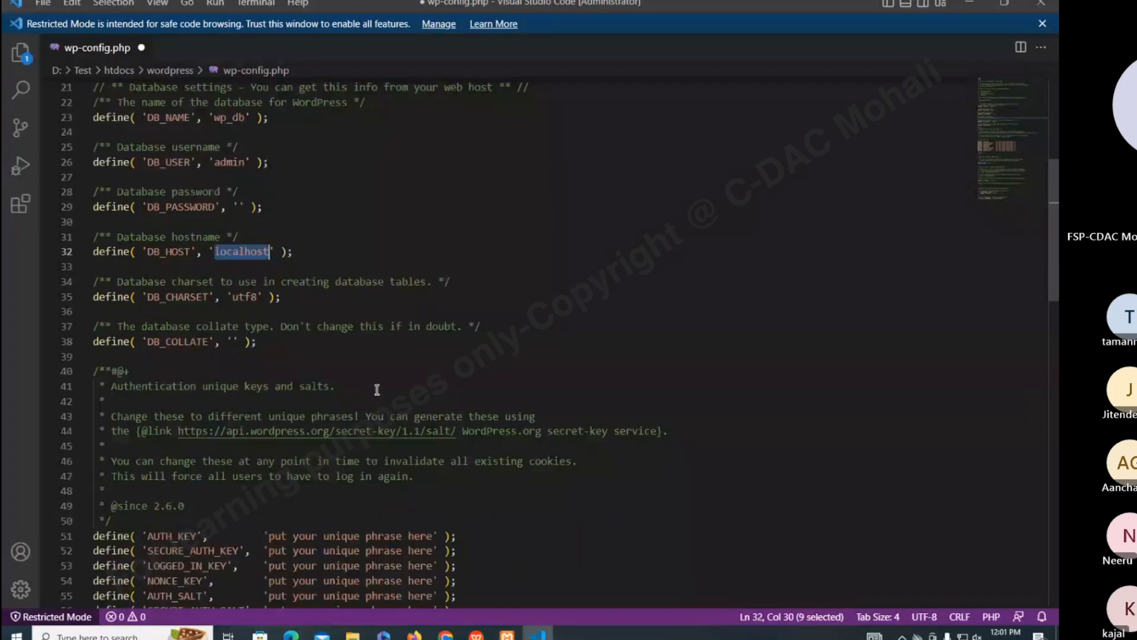
key("ctrl+s")
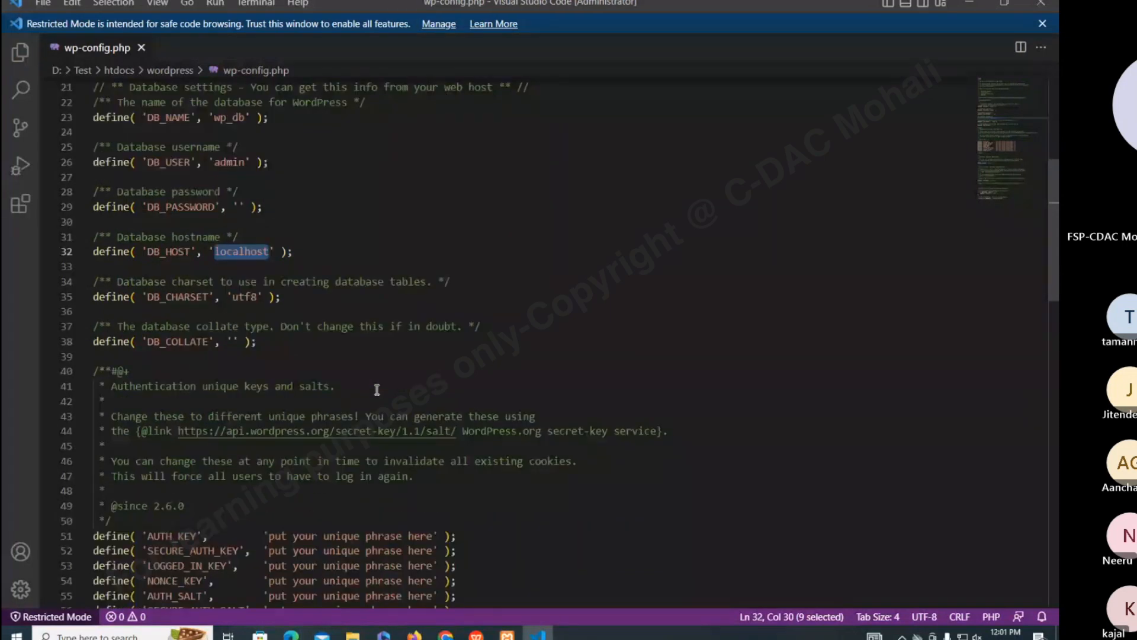
mouse_move(446, 635)
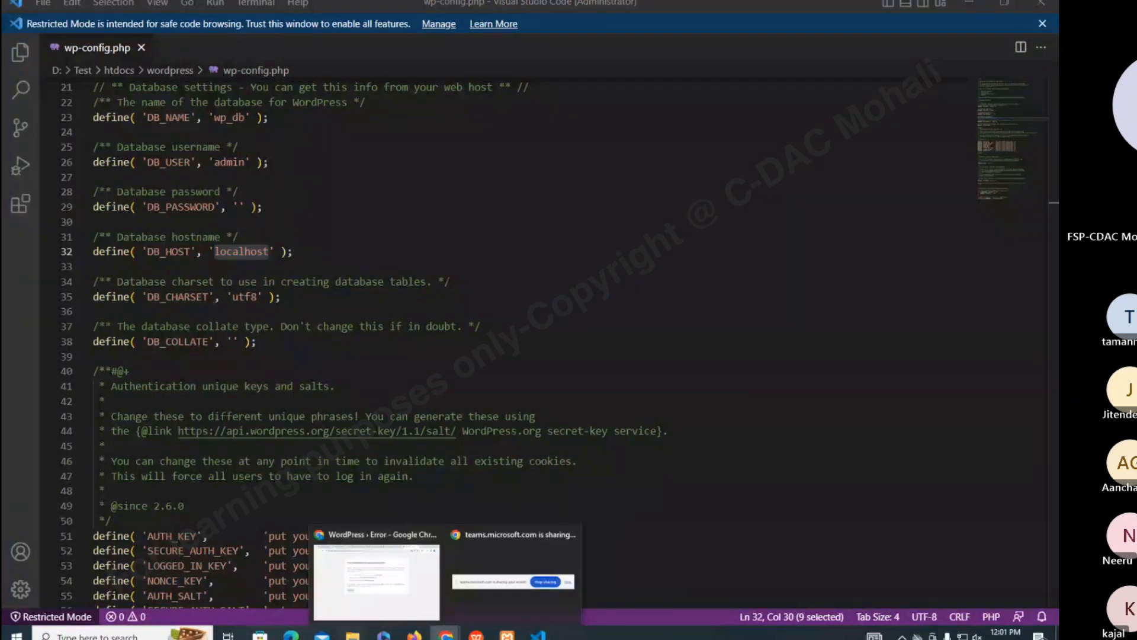
Rename wp-config to wp-config1 and go back to the WordPress setup page in Chrome
left_click(352, 636)
left_click(212, 196)
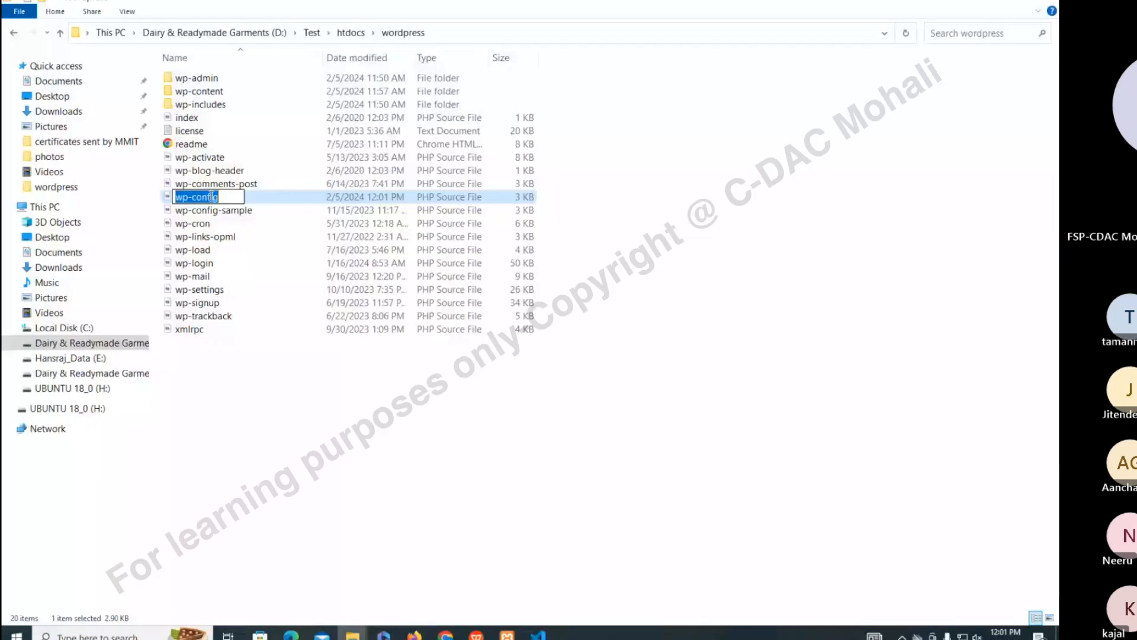
key("End")
type("1")
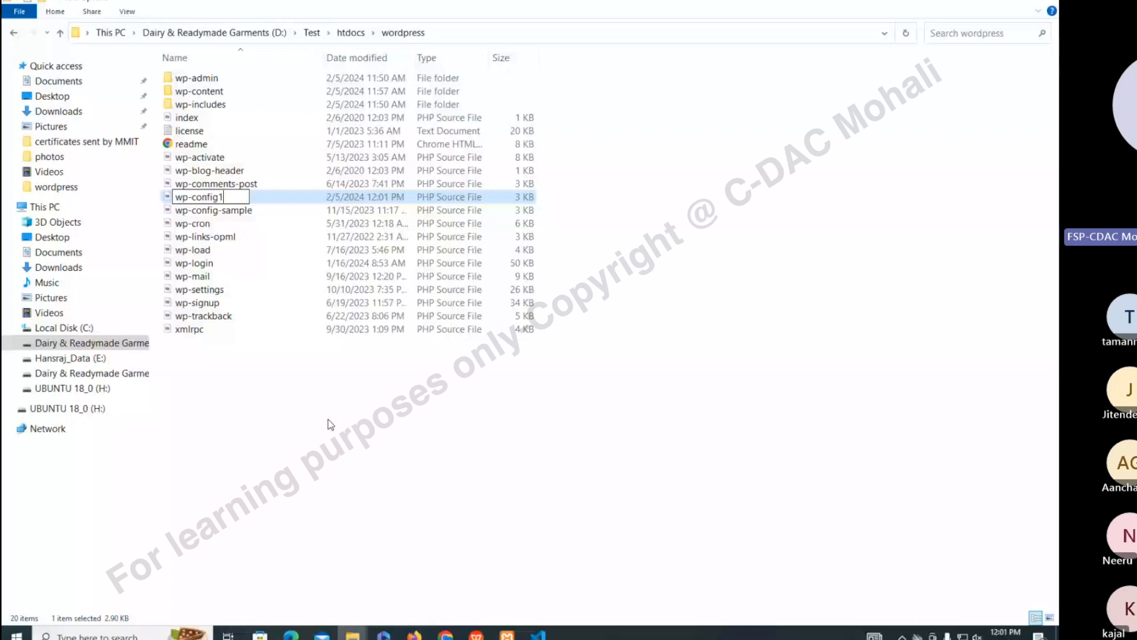
key("alt+Tab")
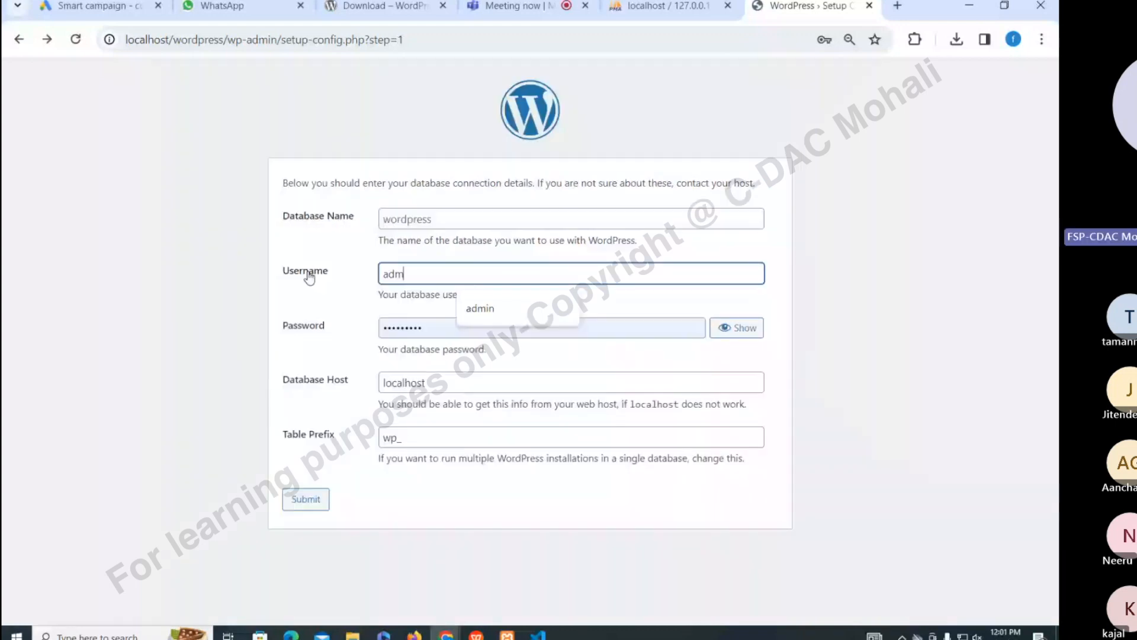
Enter username admin, no password, database wp_db and host localhost in the WordPress form
type("in")
key("Tab")
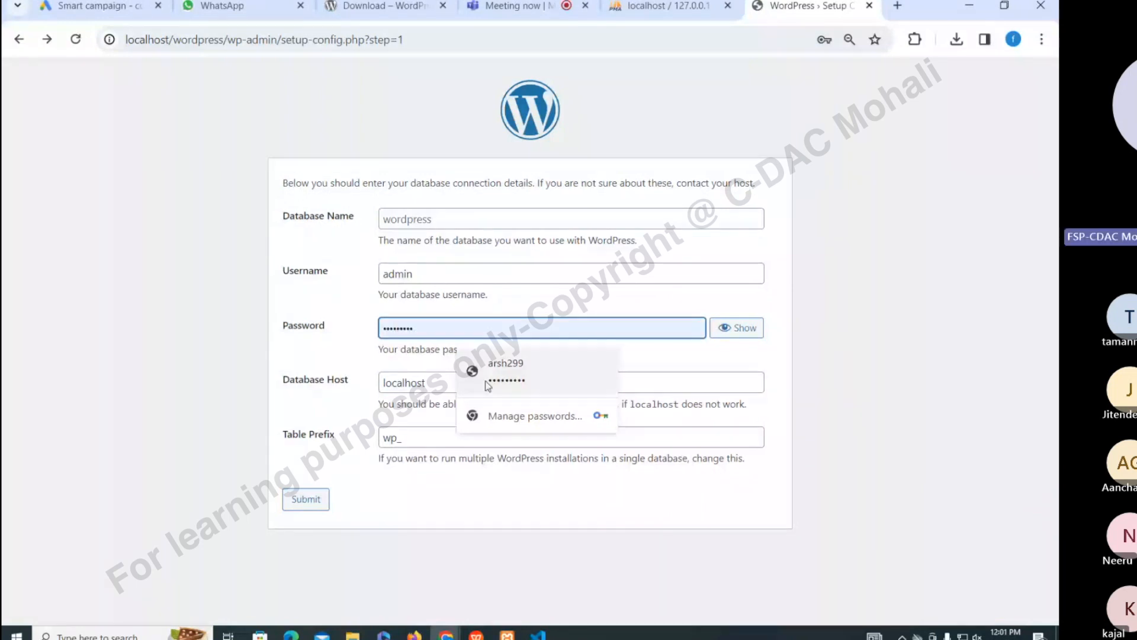
left_click(416, 220)
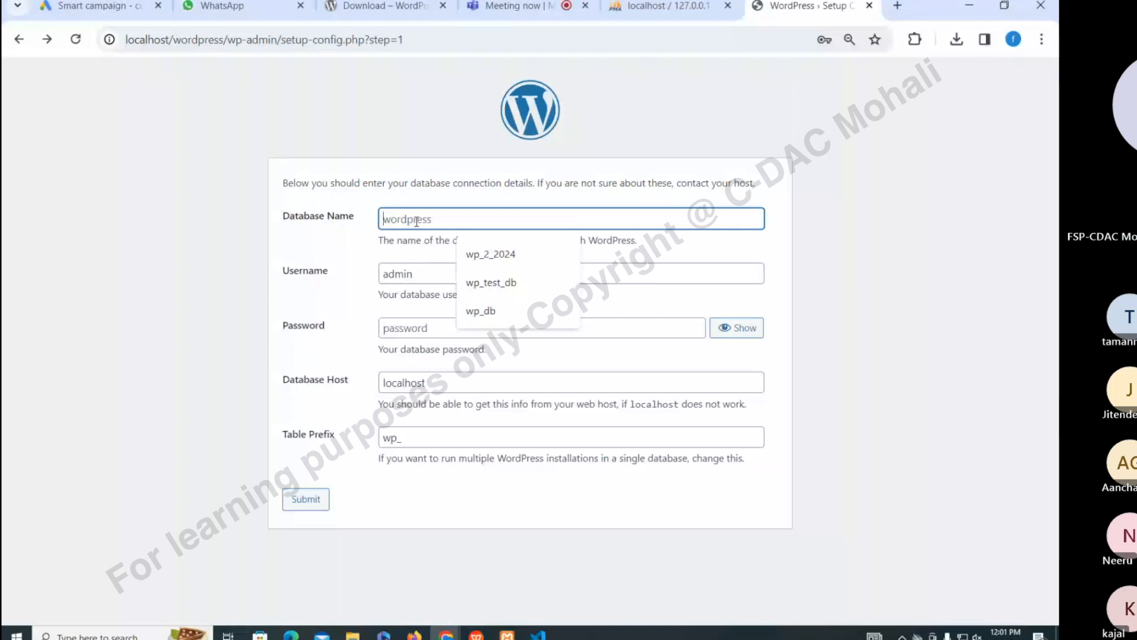
type("wp_")
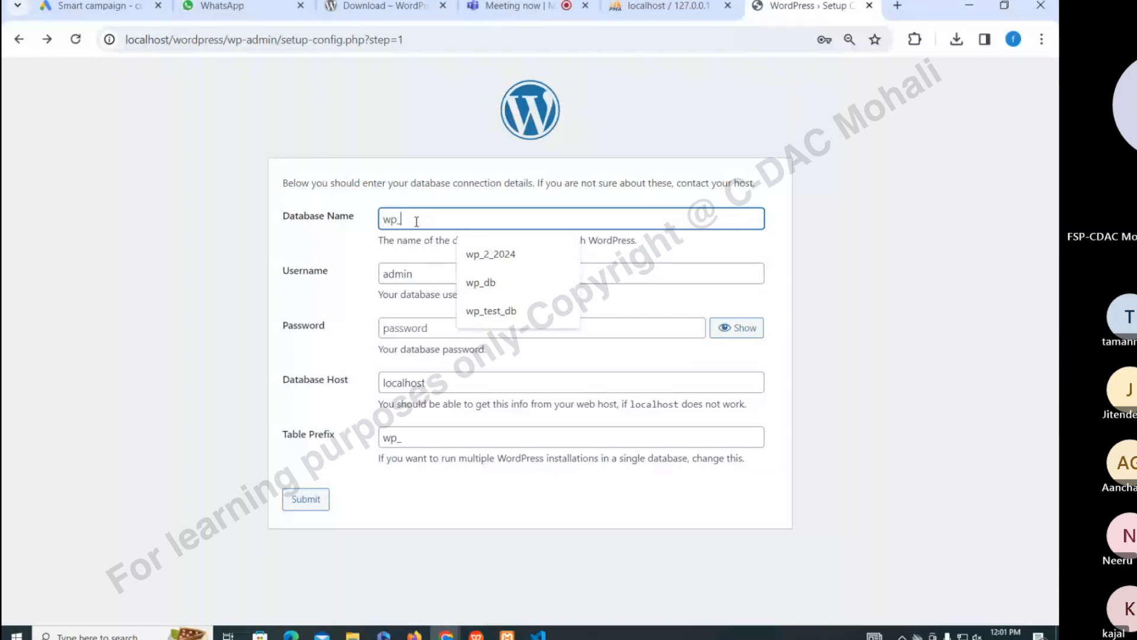
type("db")
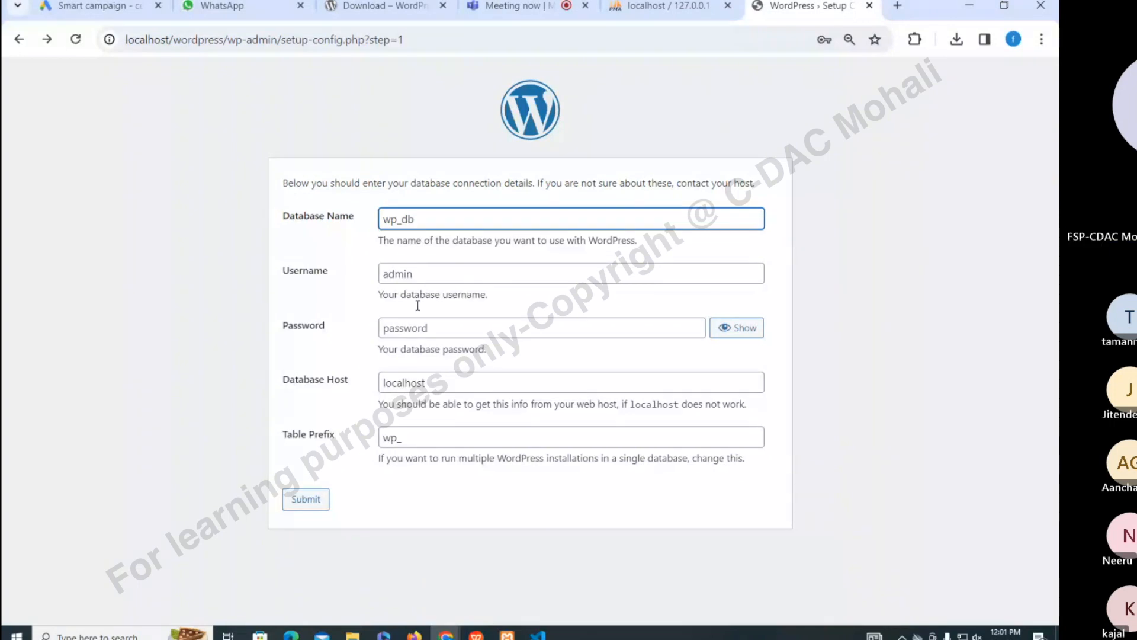
left_click(411, 383)
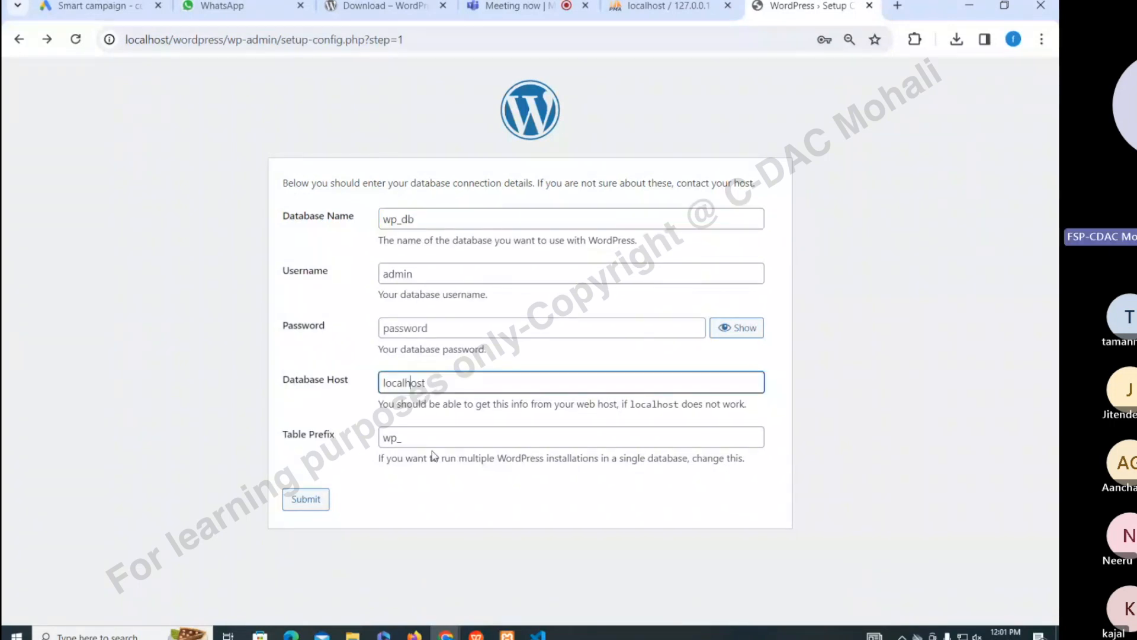
left_click(306, 500)
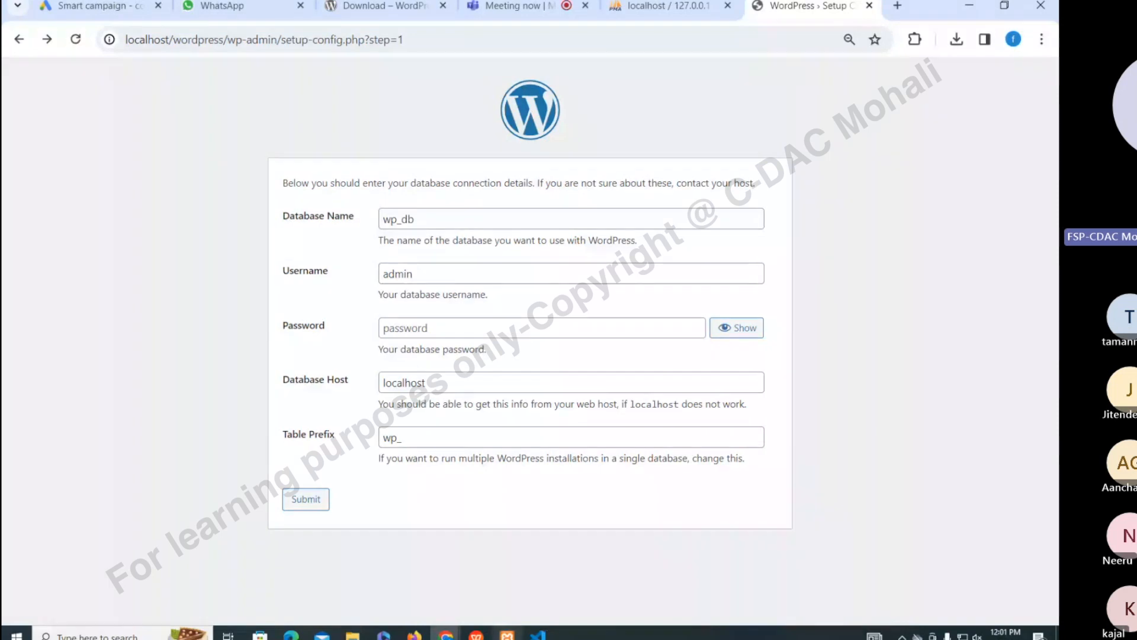
left_click(538, 635)
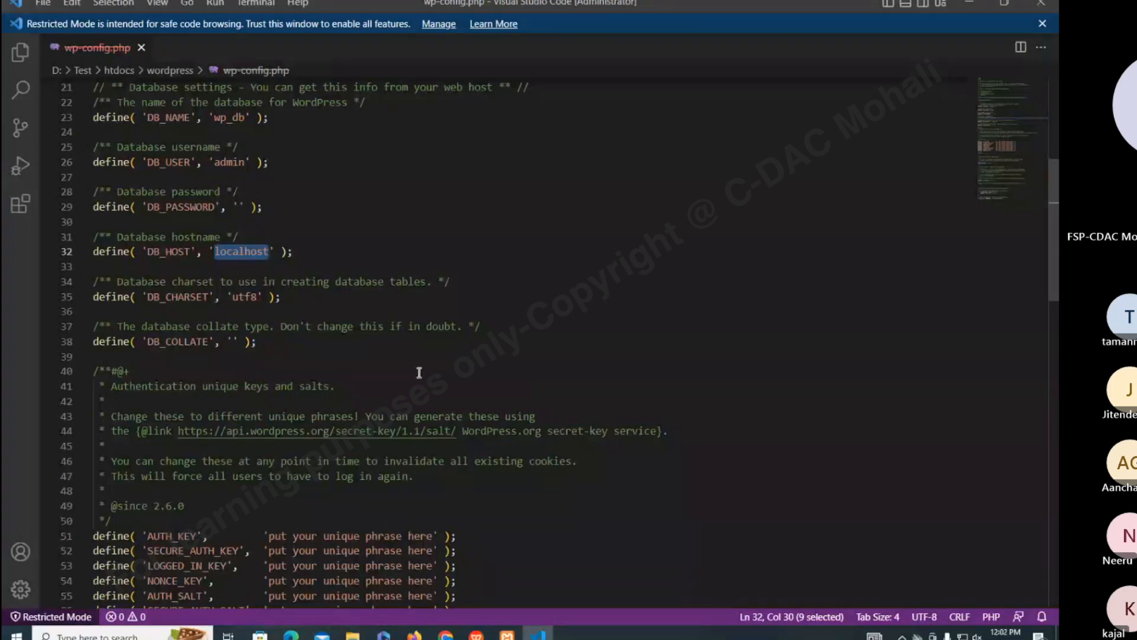
Open wp-config in VS Code to review it, then return Chrome to the setup welcome page
left_click(352, 635)
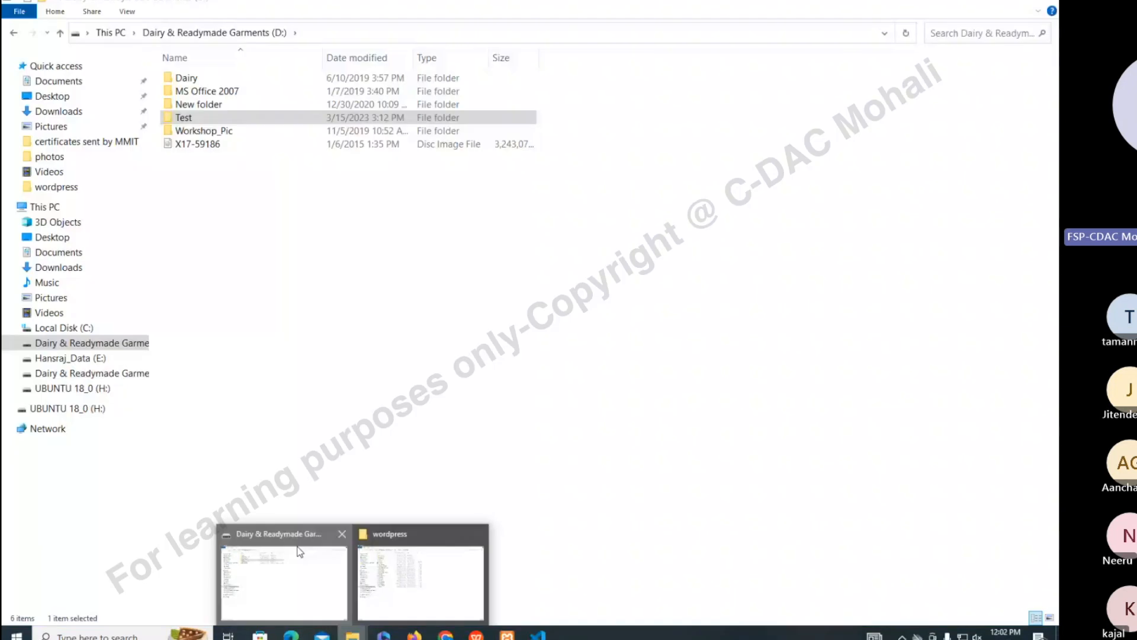
left_click(417, 572)
left_click(225, 200)
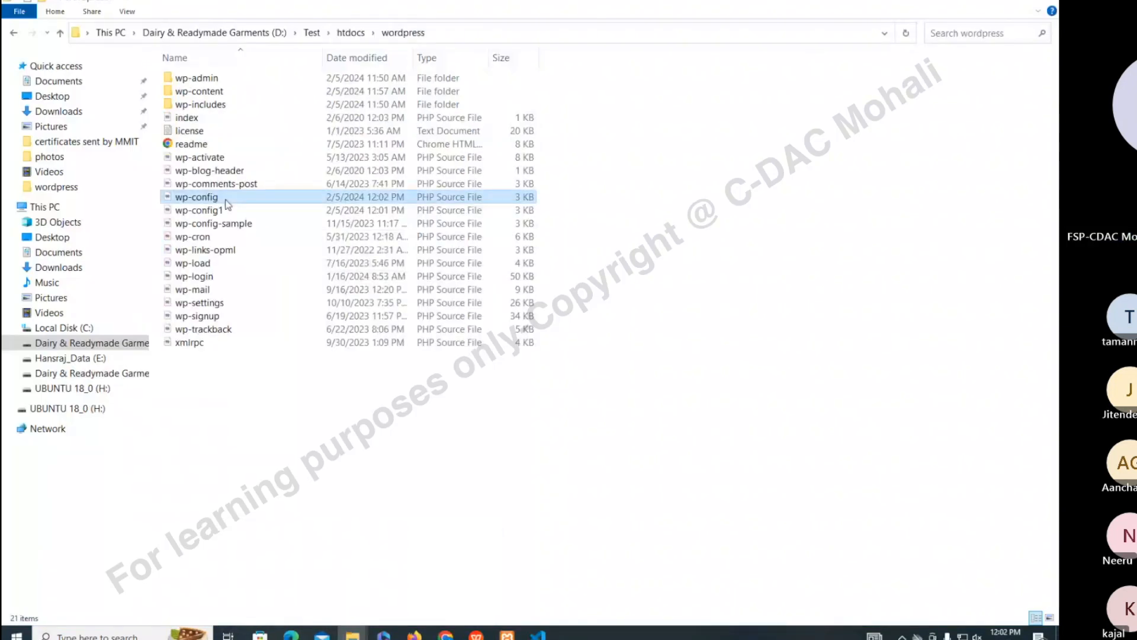
left_click(223, 207)
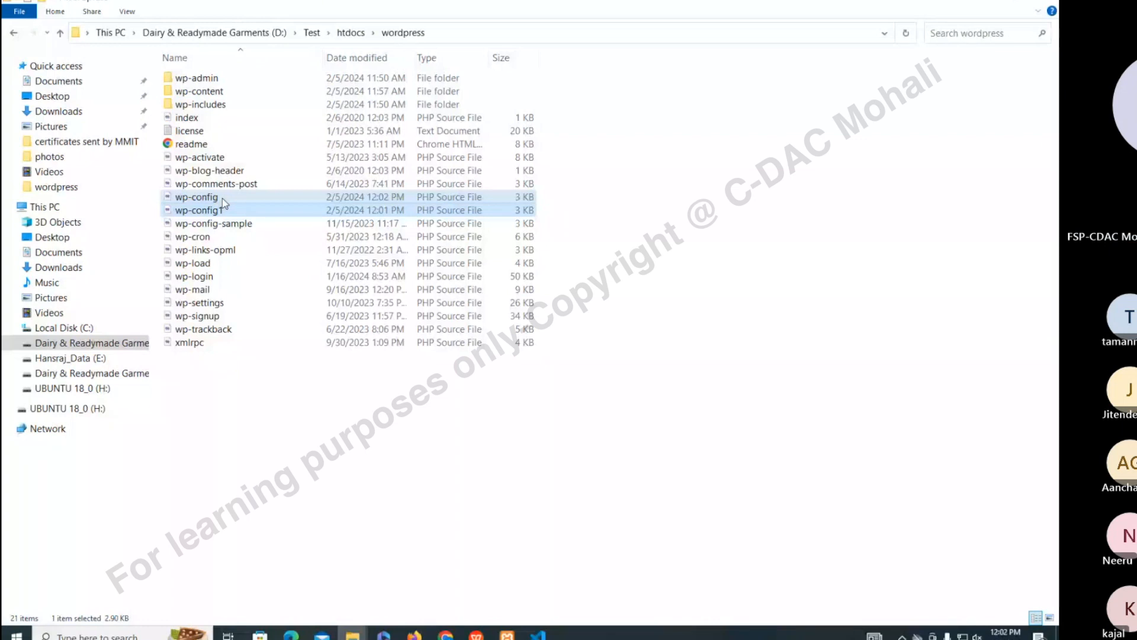
double_click(222, 198)
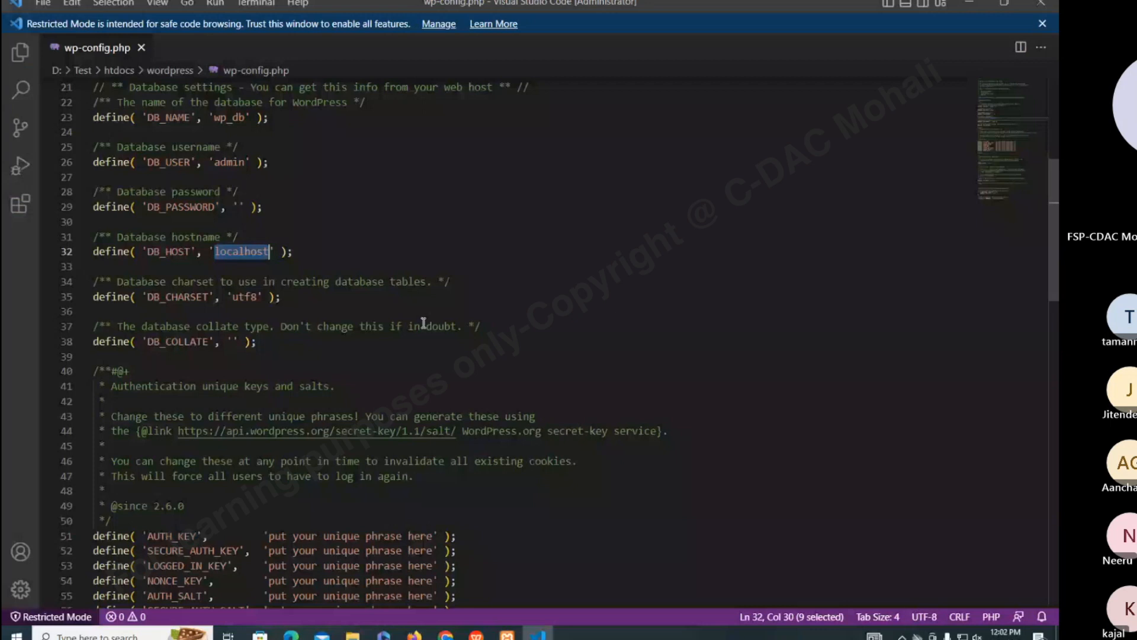
left_click(969, 3)
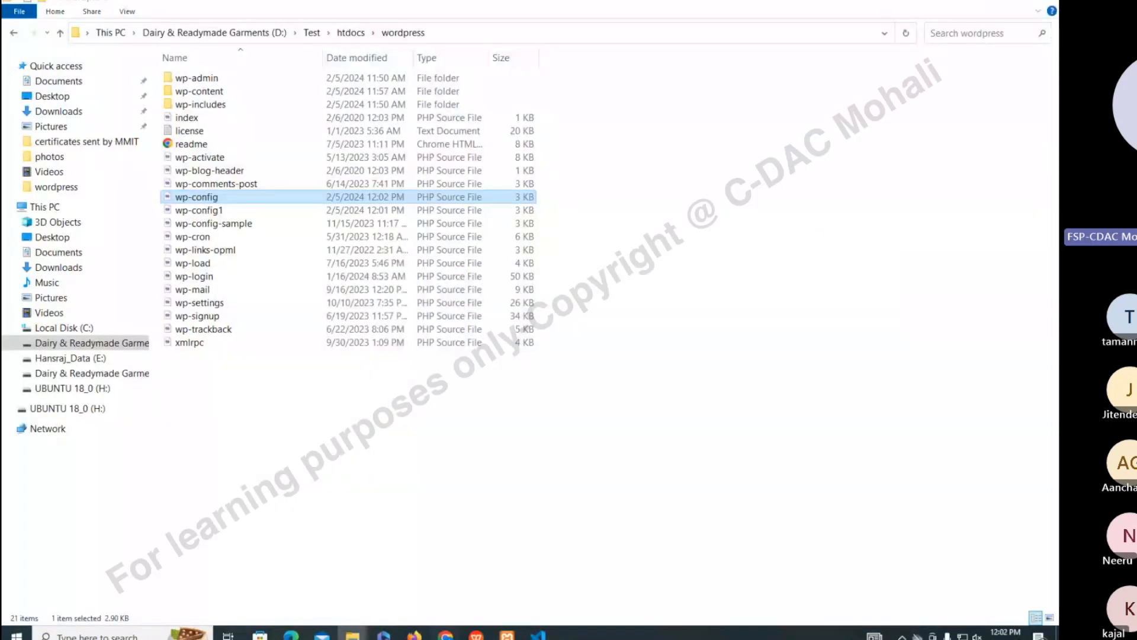
key("alt+Tab")
left_click(19, 40)
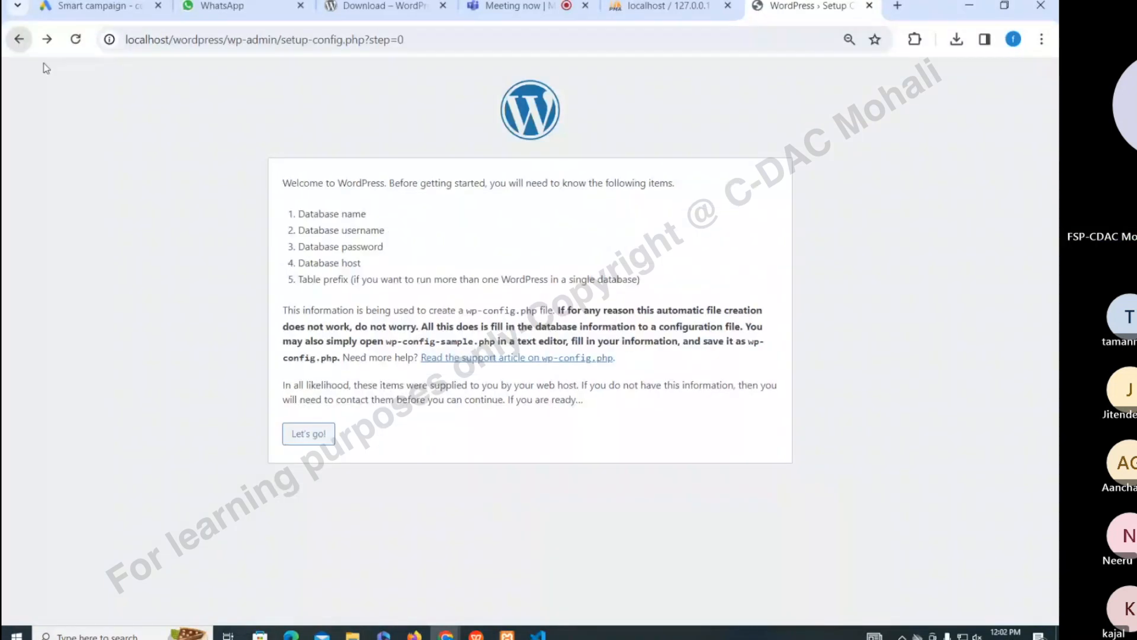
Confirm localhost/wordpress gives a database connection error and wp_db has no tables in phpMyAdmin
left_click(73, 41)
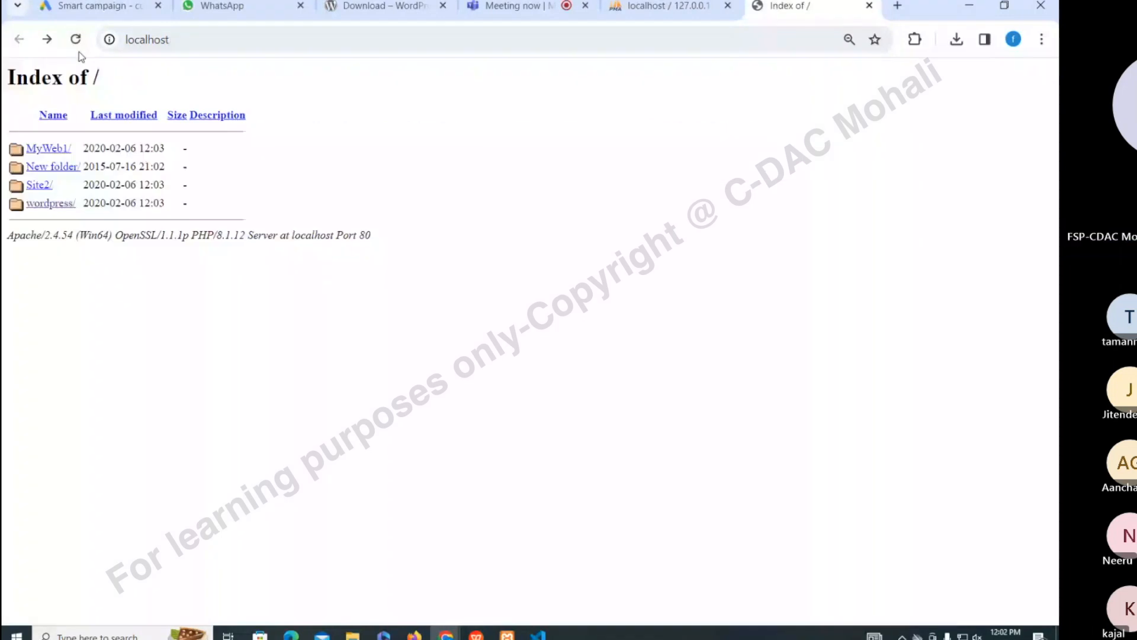
left_click(47, 40)
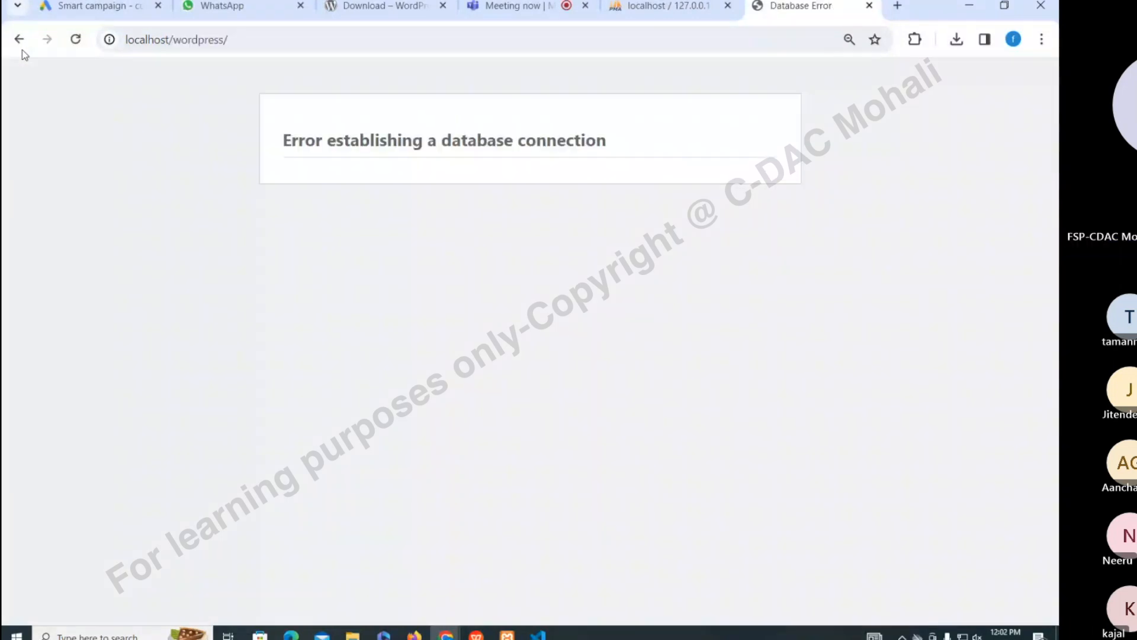
left_click(26, 40)
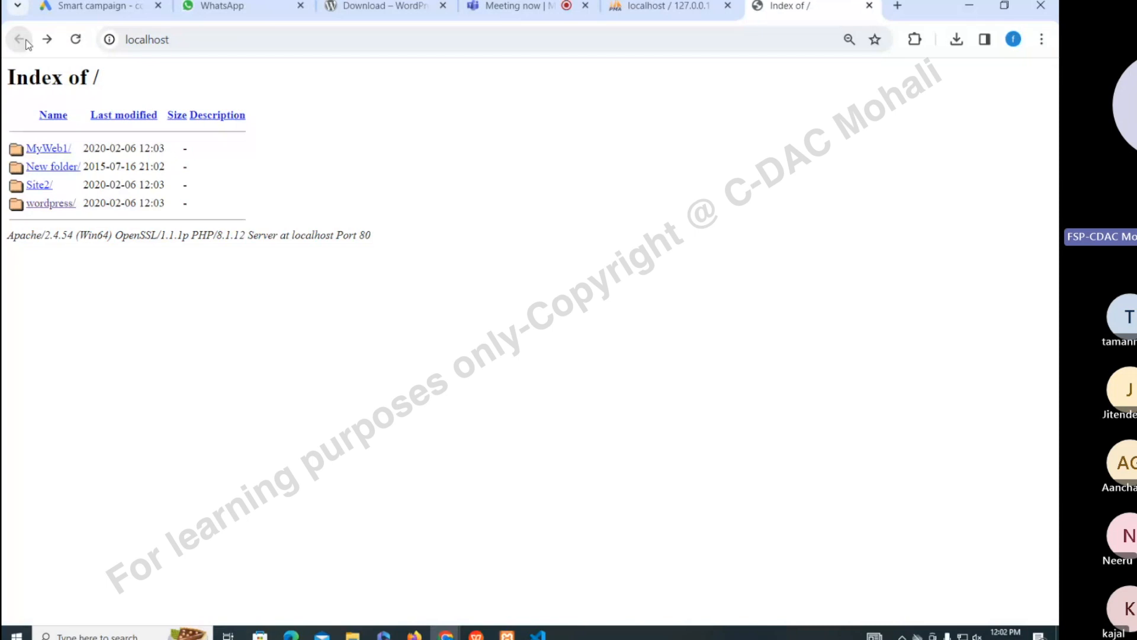
left_click(668, 7)
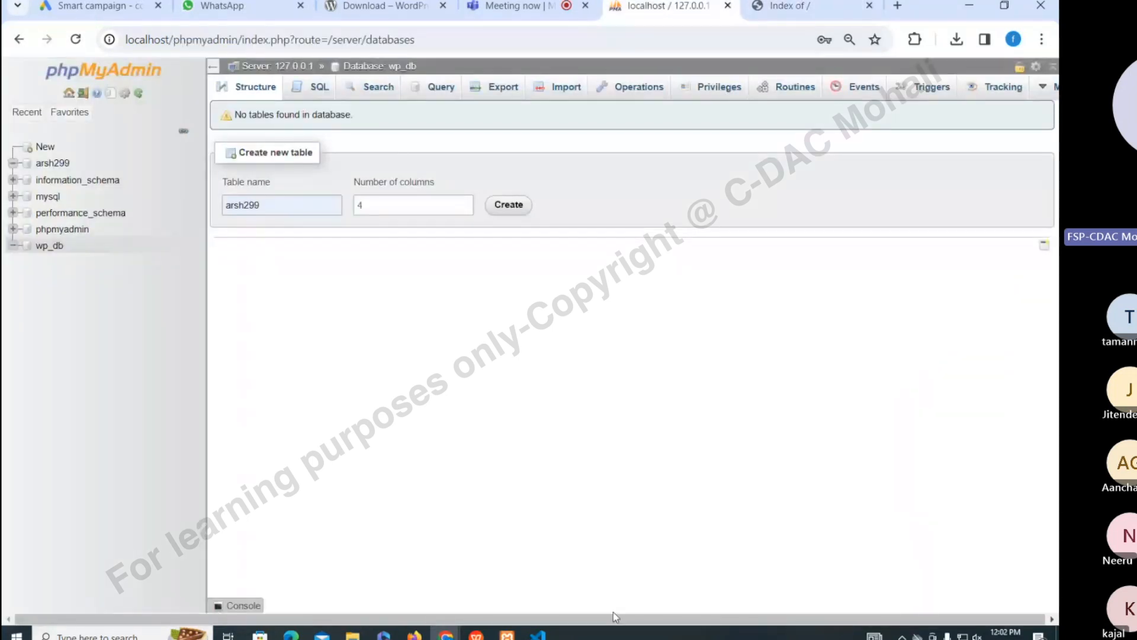
key("alt+Tab")
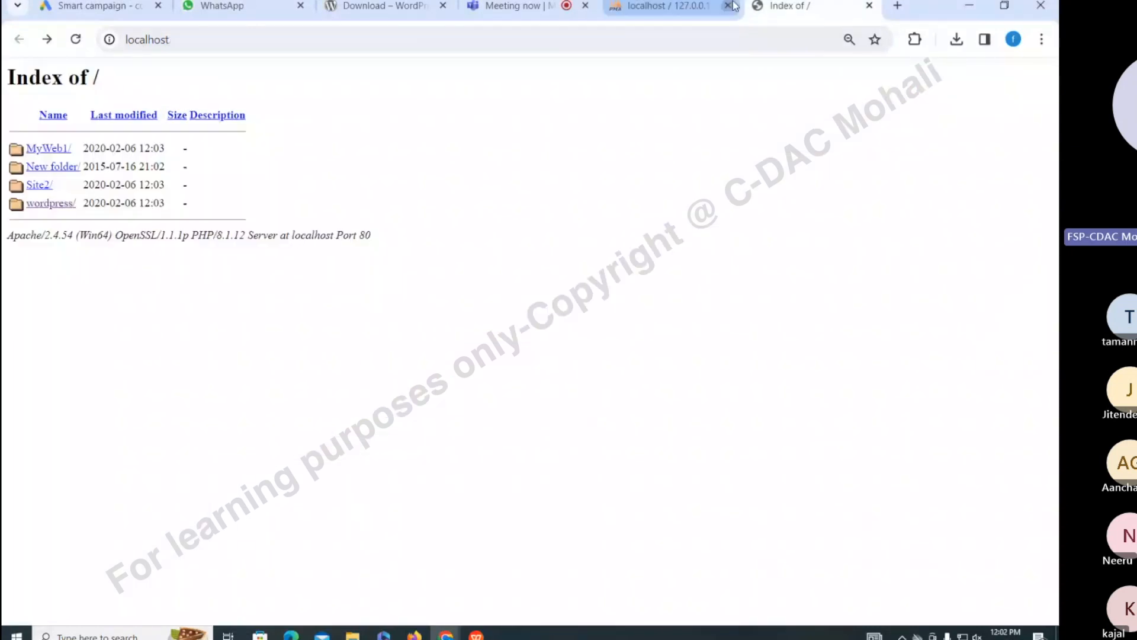
Close the phpMyAdmin tab, launch the XAMPP Control Panel and quit it
left_click(729, 5)
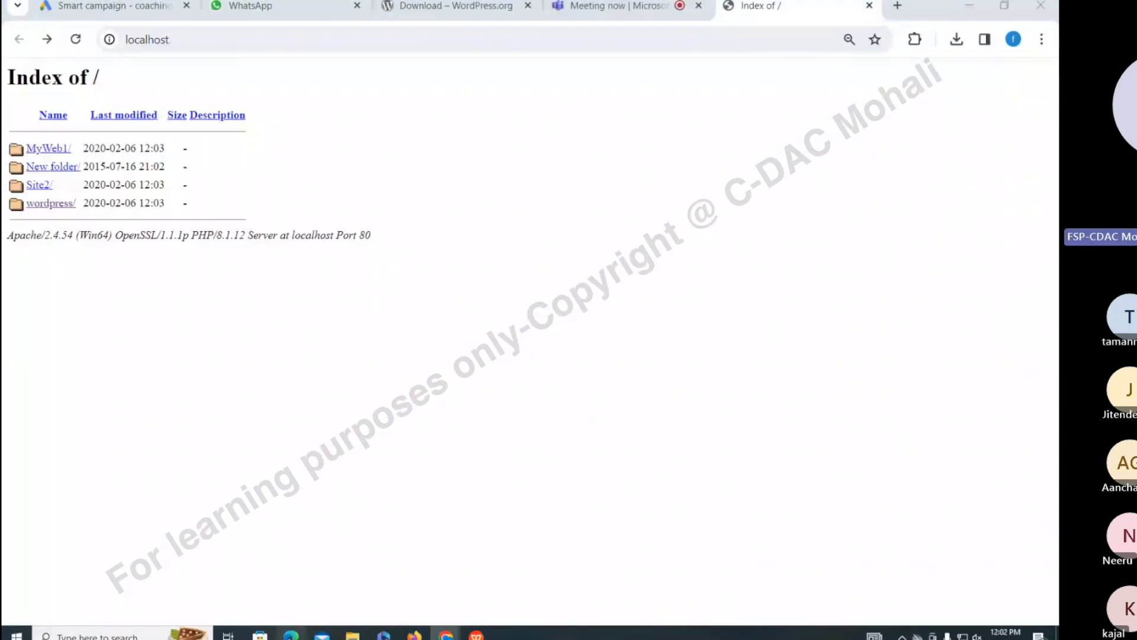
key("super")
type("xampp")
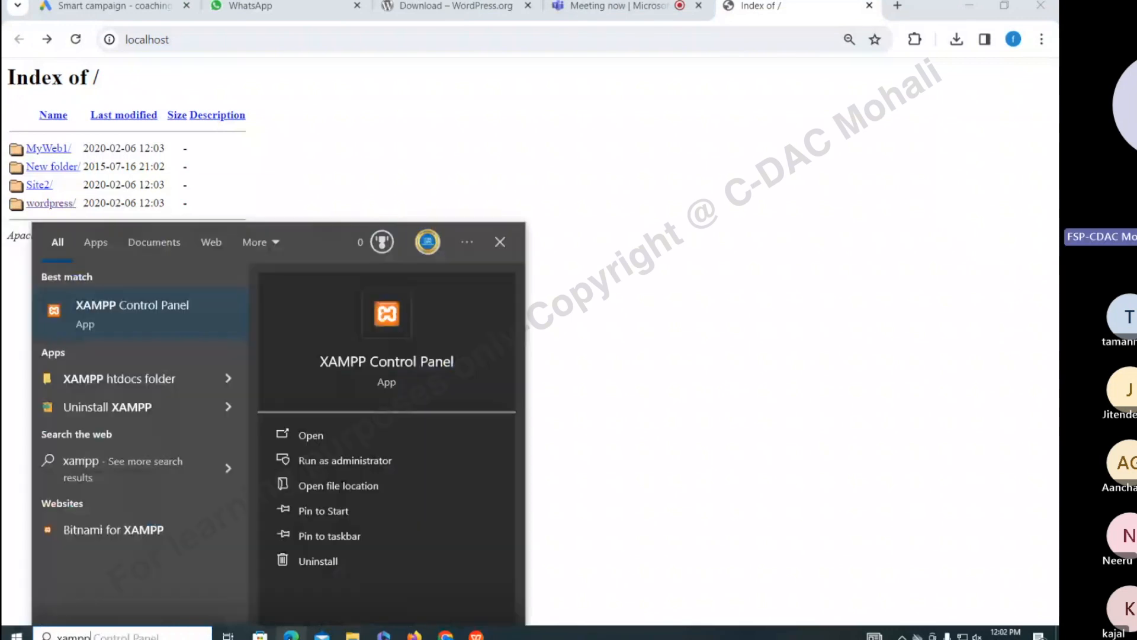
key("Return")
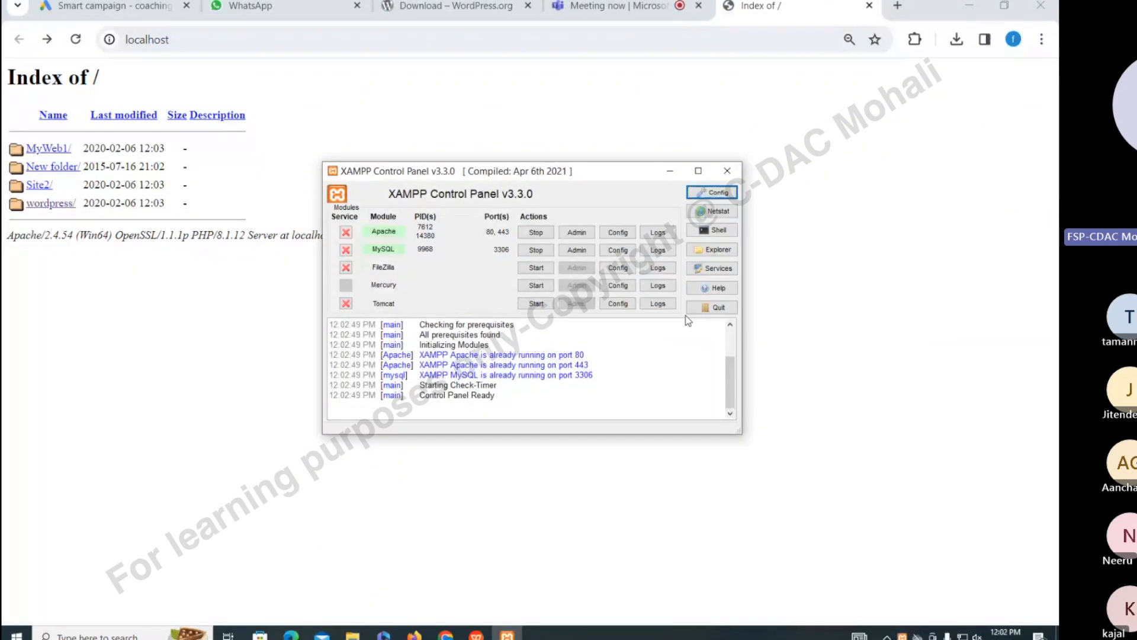
left_click(721, 309)
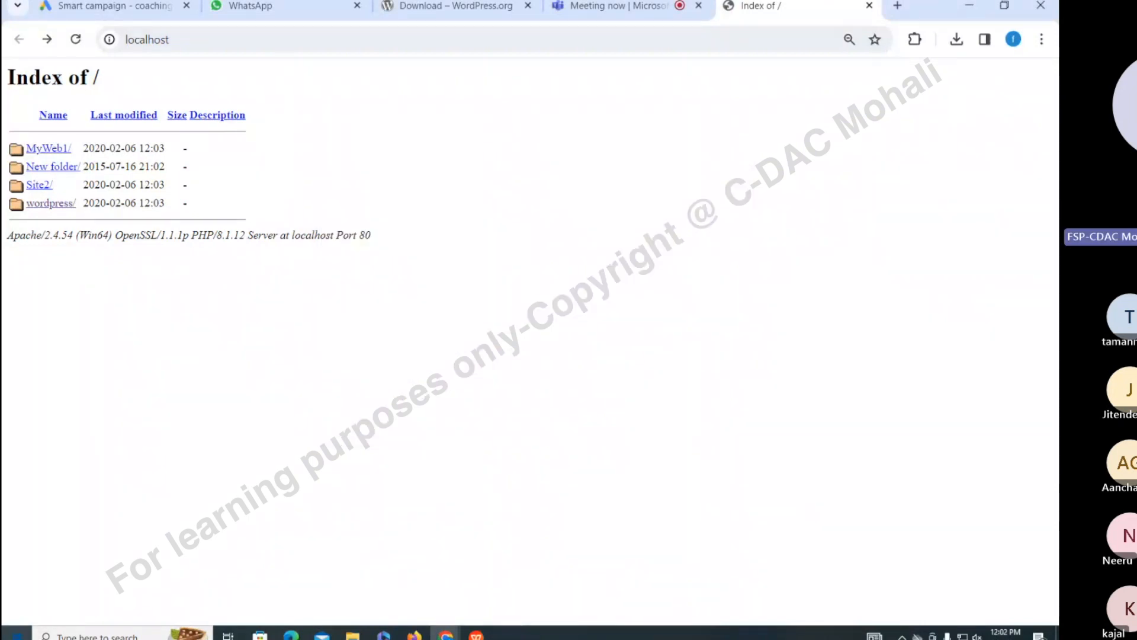
Start uninstalling XAMPP from Control Panel's Programs and Features, then return to the slides
left_click(18, 634)
type("cont")
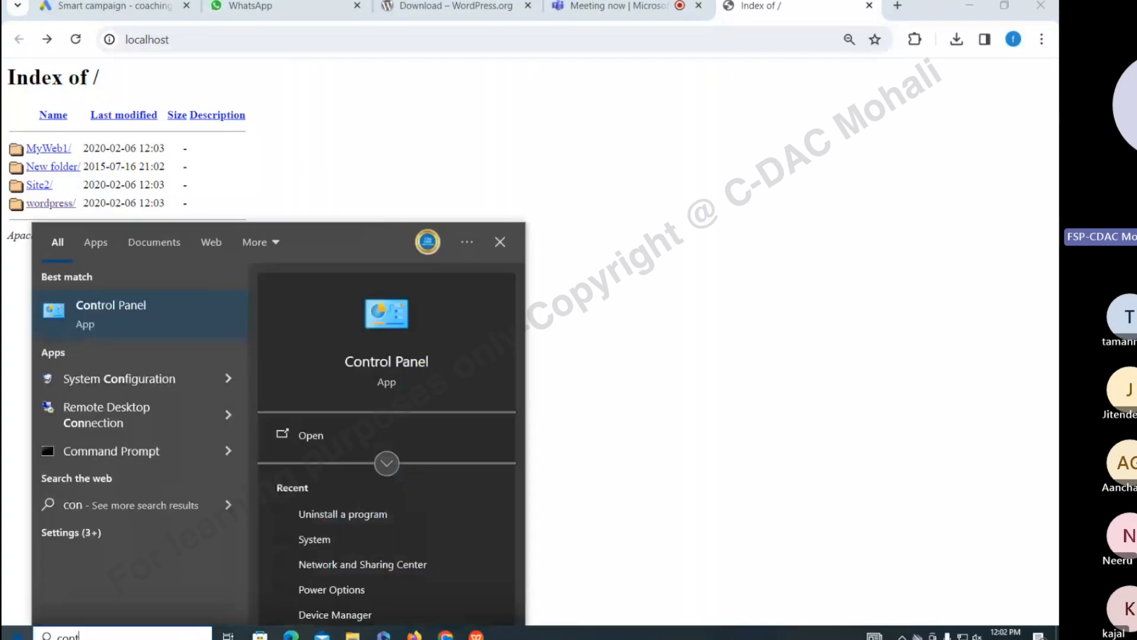
key("Return")
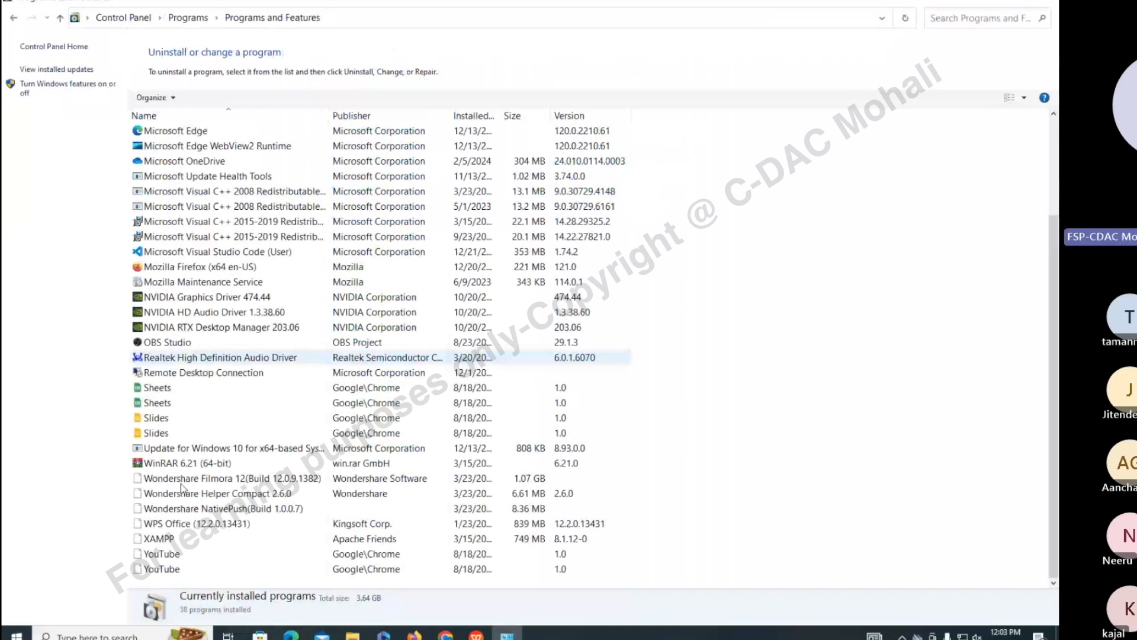
double_click(159, 538)
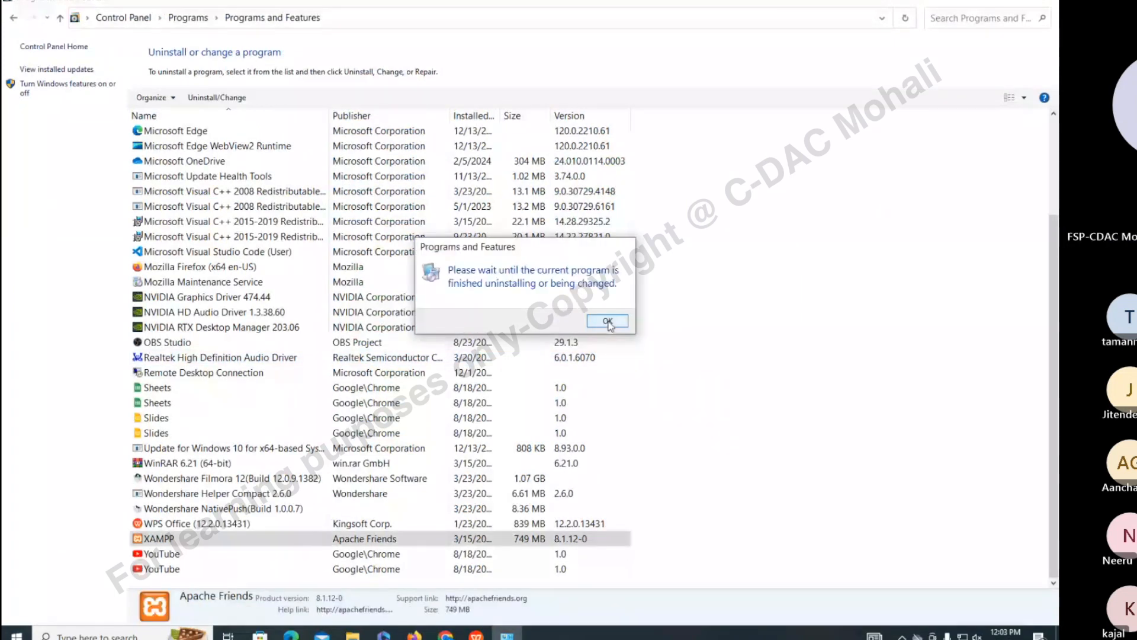
left_click(608, 322)
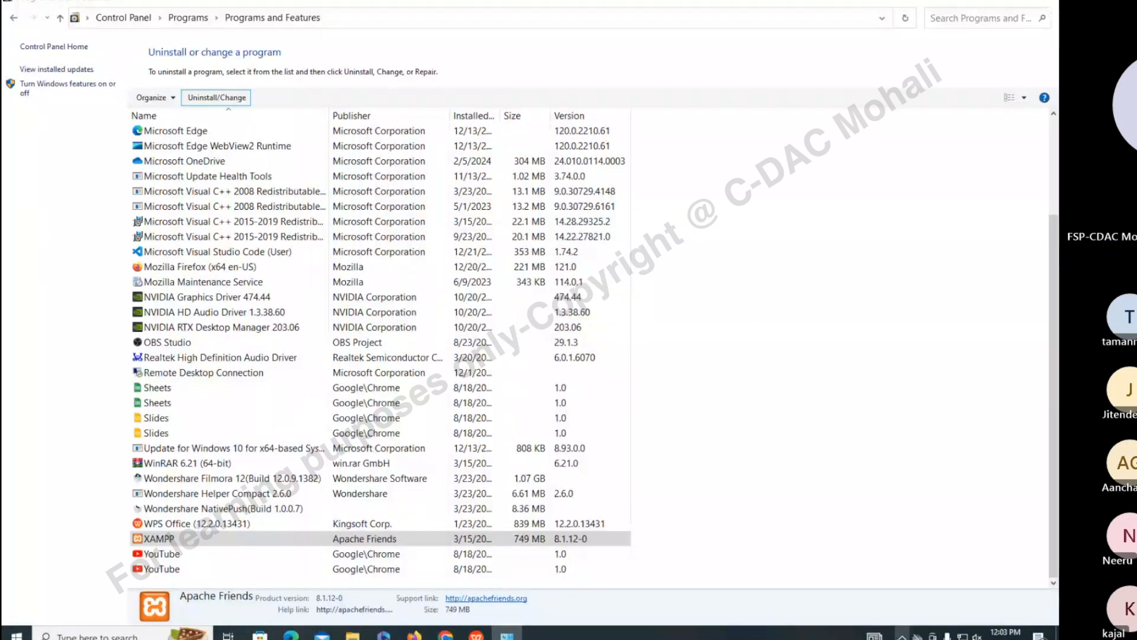
left_click(901, 636)
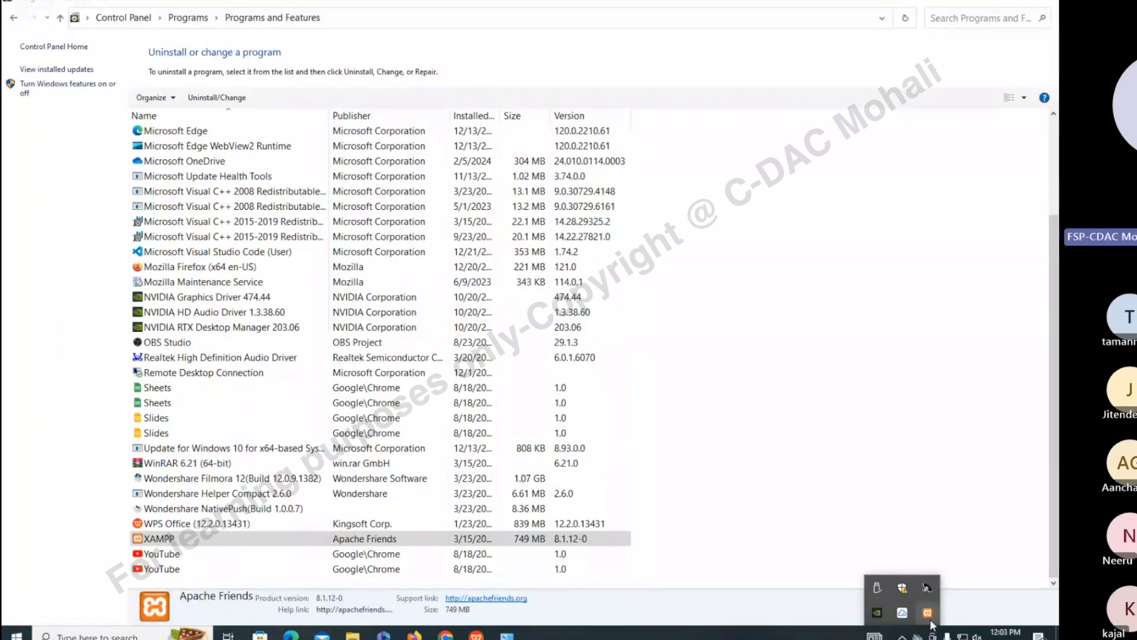
left_click(823, 474)
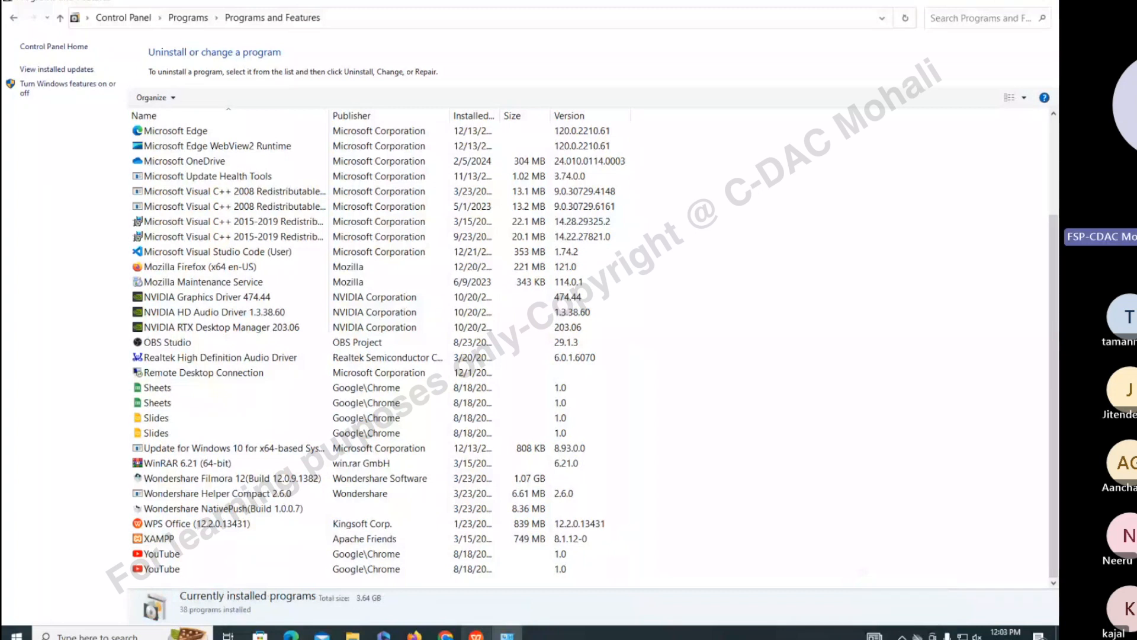
key("alt+Tab")
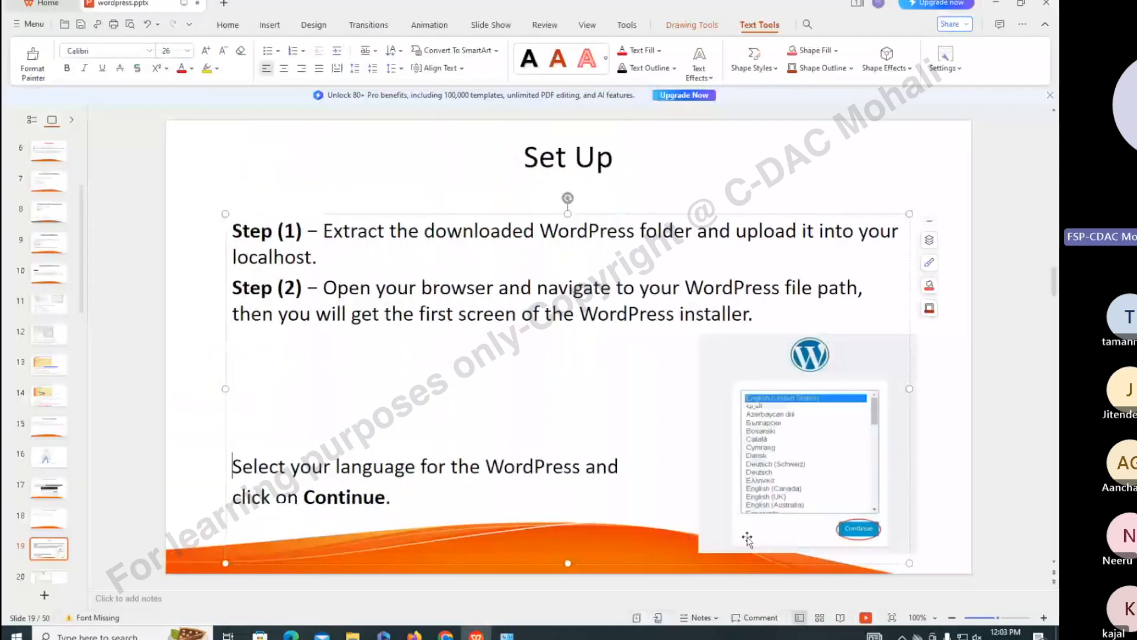
Check the Microsoft Teams meeting chat in Chrome, then bring back the Programs and Features list
left_click(747, 537)
left_click(446, 635)
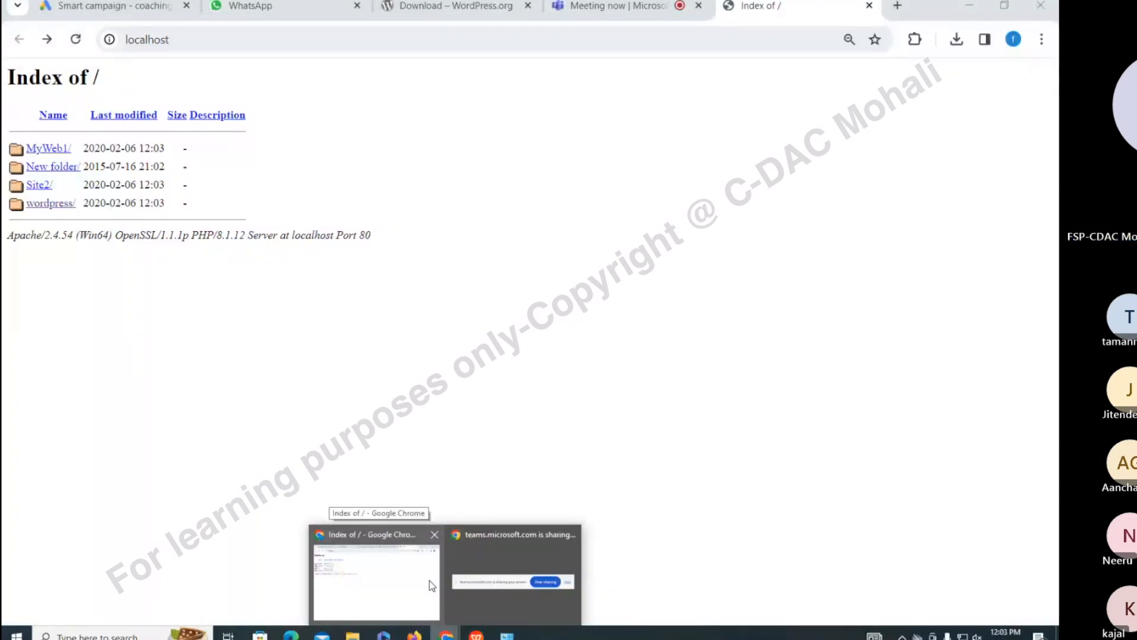
left_click(432, 586)
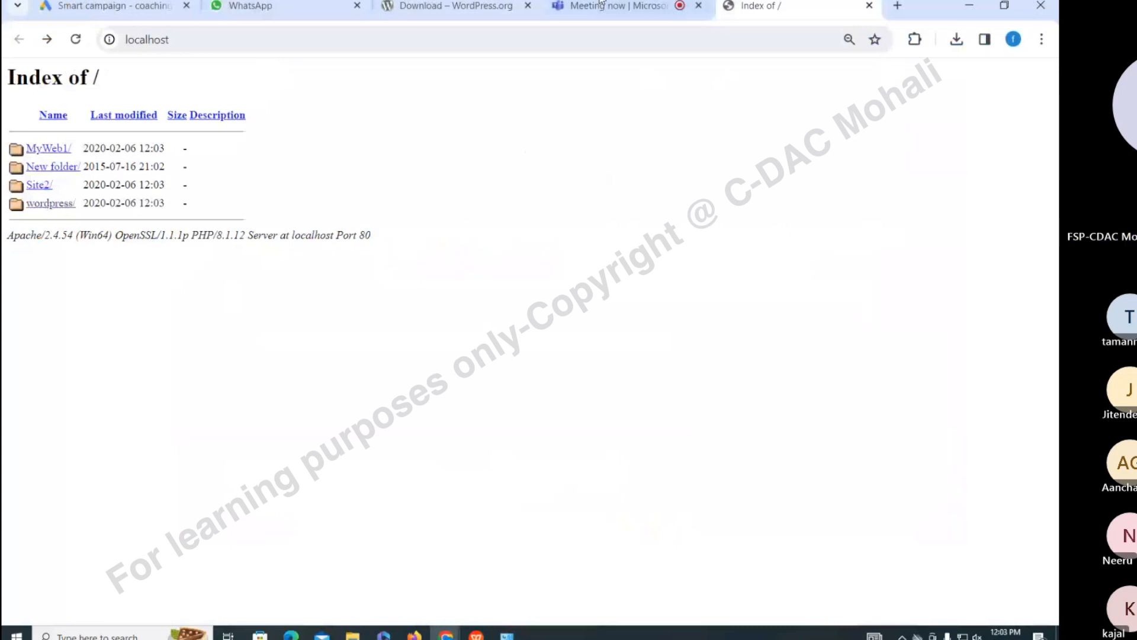
left_click(610, 8)
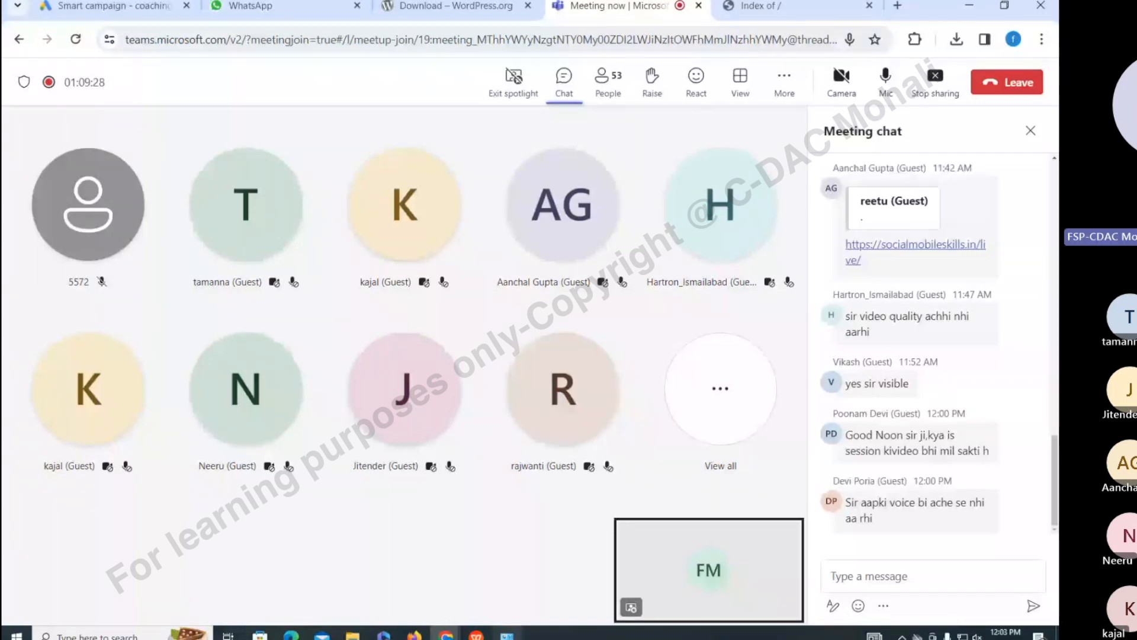
key("super")
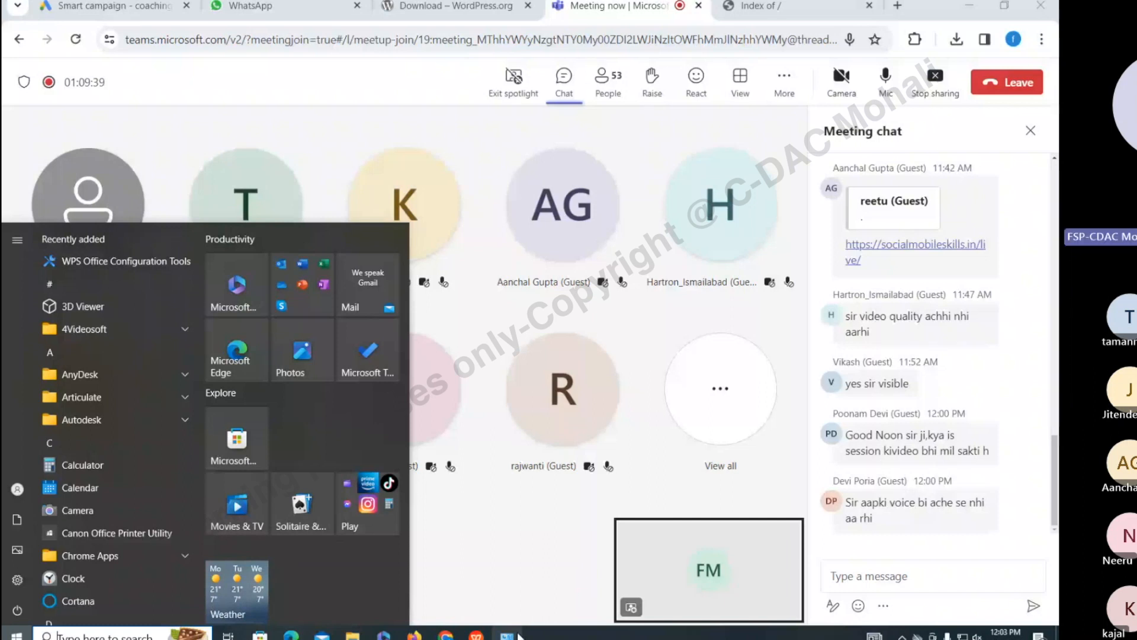
left_click(514, 635)
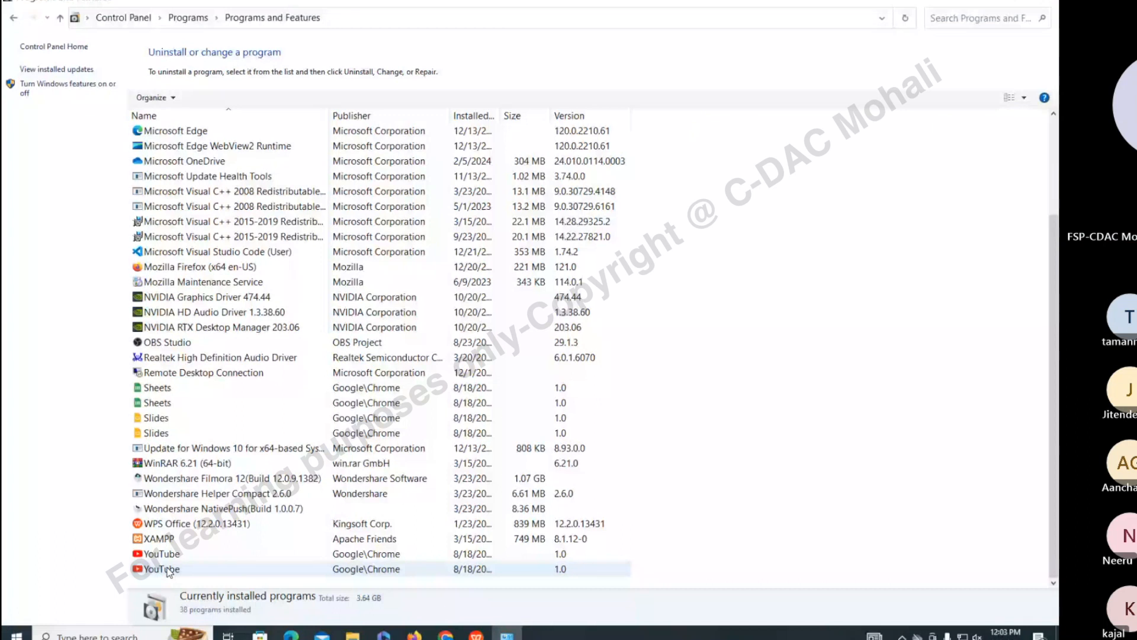
Try uninstalling XAMPP and dismiss the wait-for-uninstall warning
double_click(166, 539)
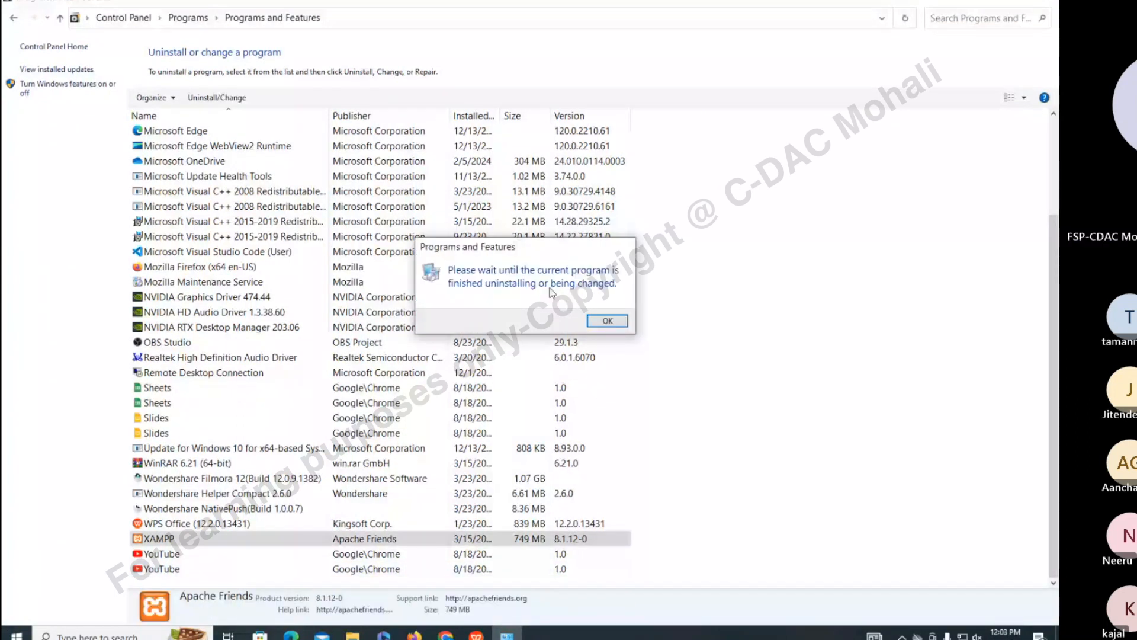
left_click(607, 321)
left_click(173, 539)
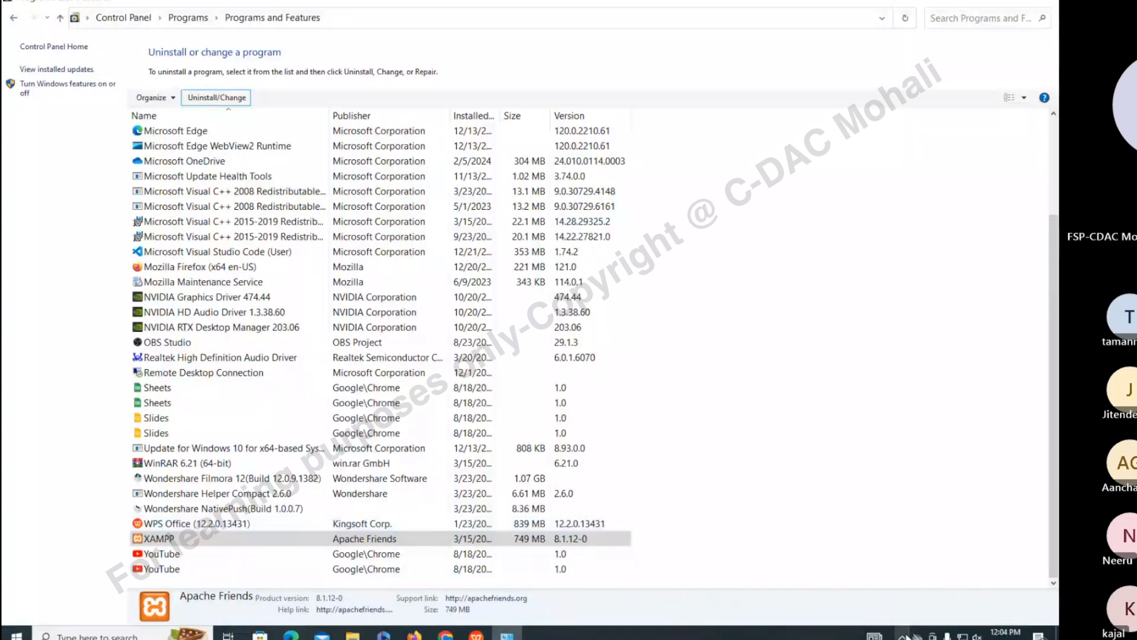
Check the hidden background apps and bring up Task Manager beside the program list
left_click(903, 635)
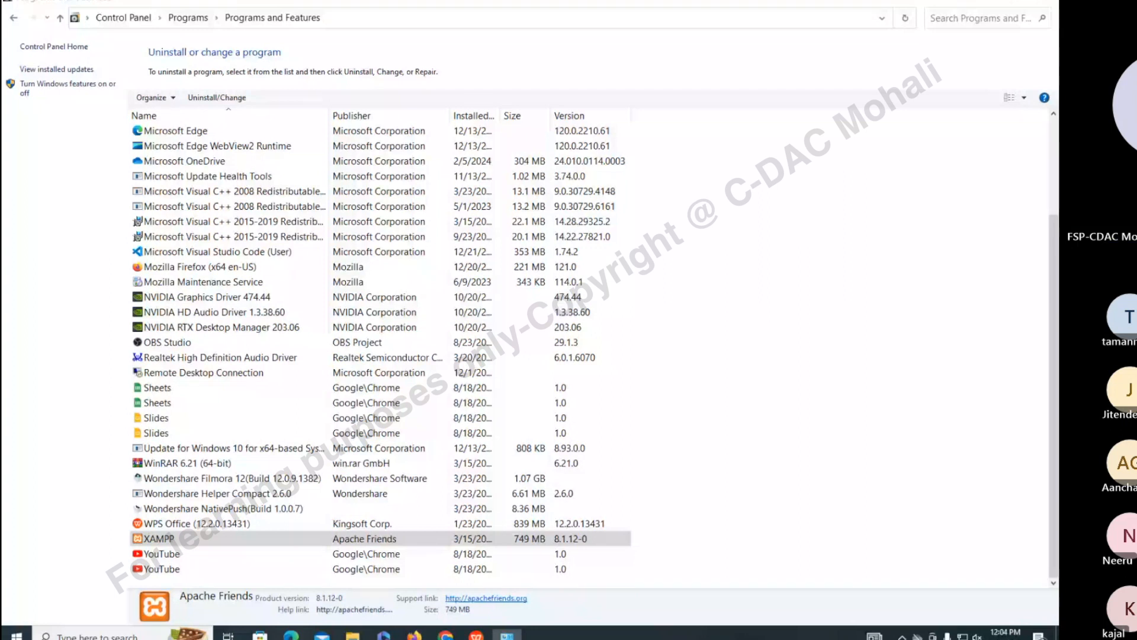
key("ctrl+shift+Escape")
left_click_drag(271, 26, 670, 85)
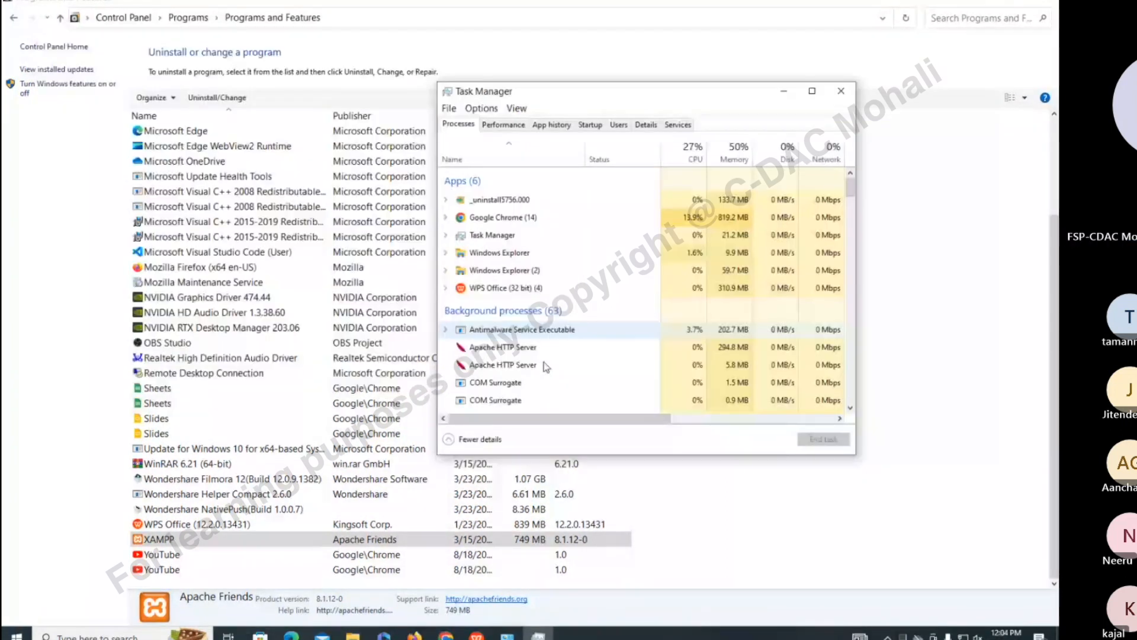
End the _uninstall5756.000 process in Task Manager and go back to Programs and Features
double_click(552, 457)
left_click(603, 109)
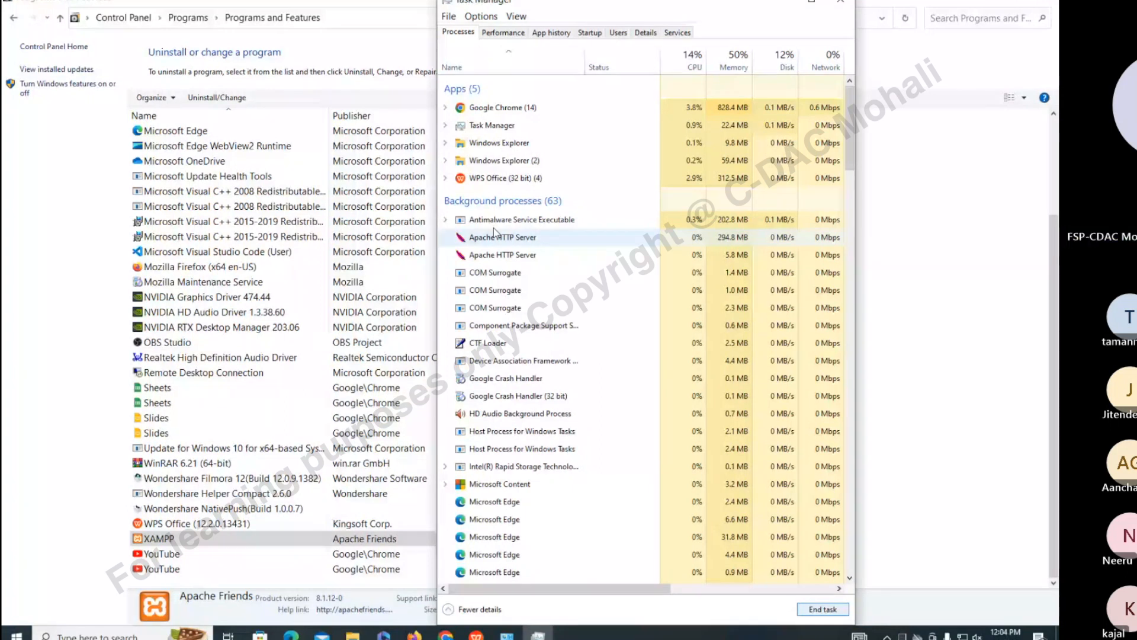
left_click(225, 107)
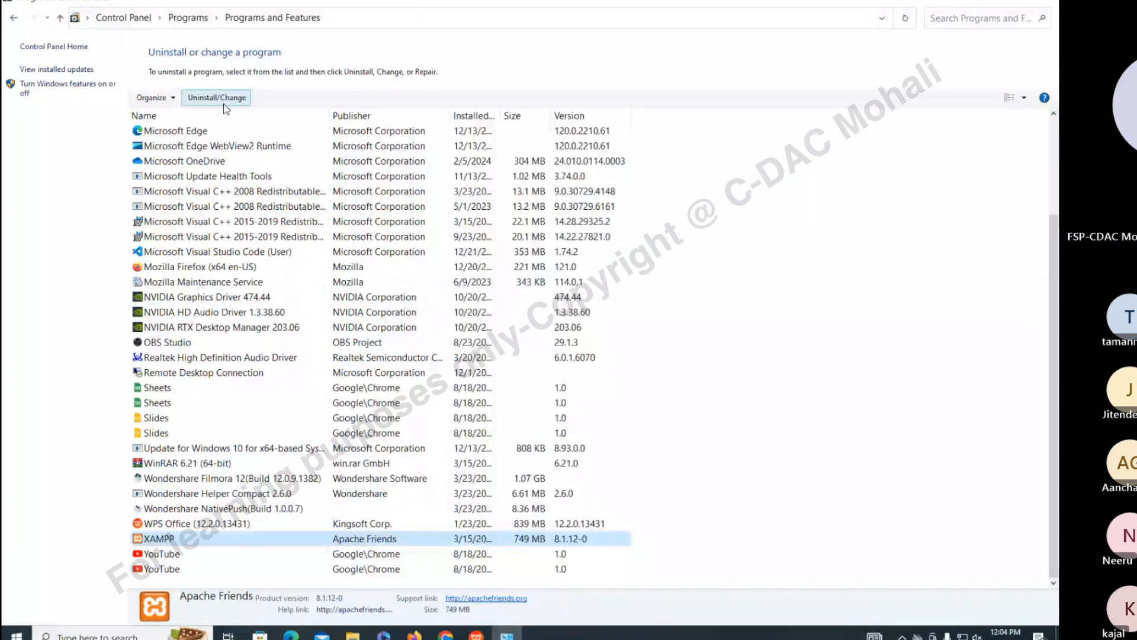
Uninstall XAMPP, confirming removal and deletion of the D:\Test\htdocs folder
left_click(225, 105)
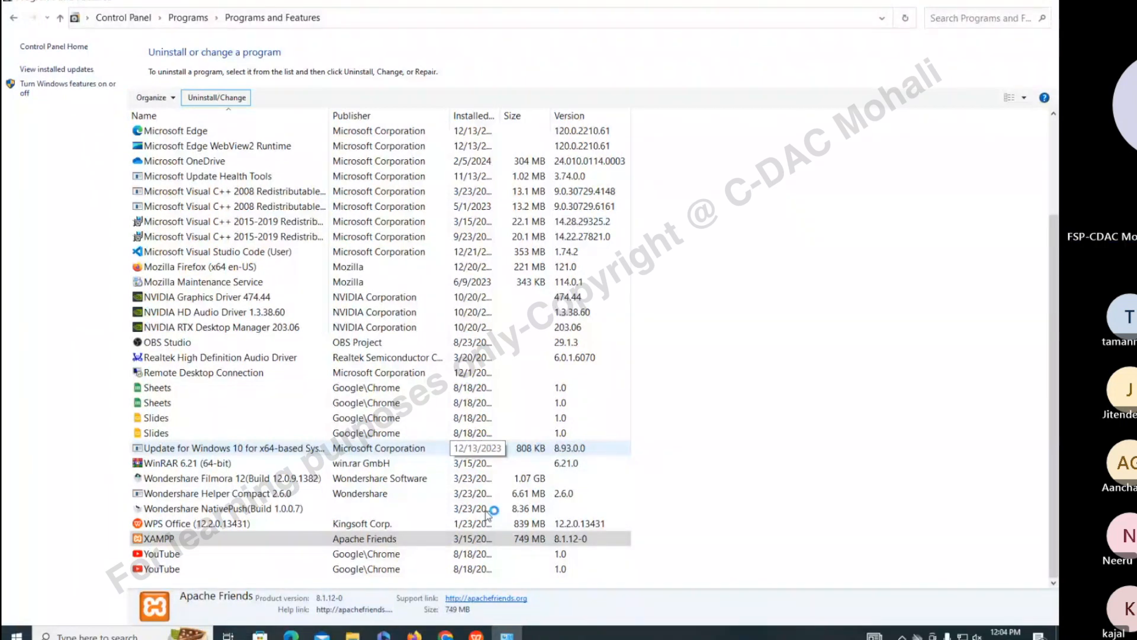
left_click(530, 362)
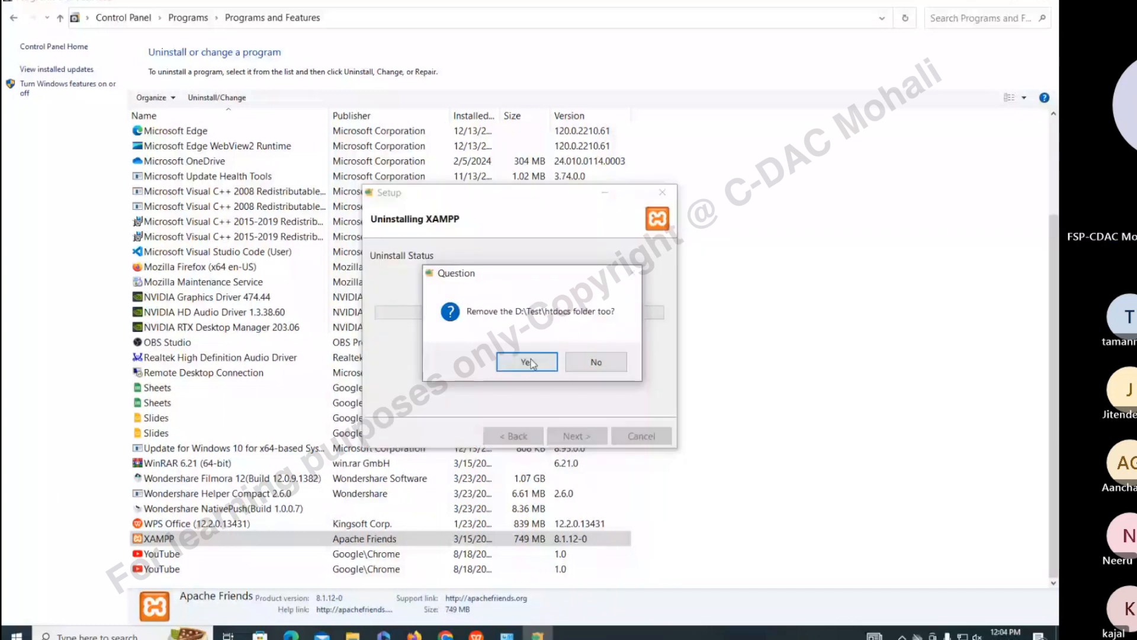
left_click(531, 360)
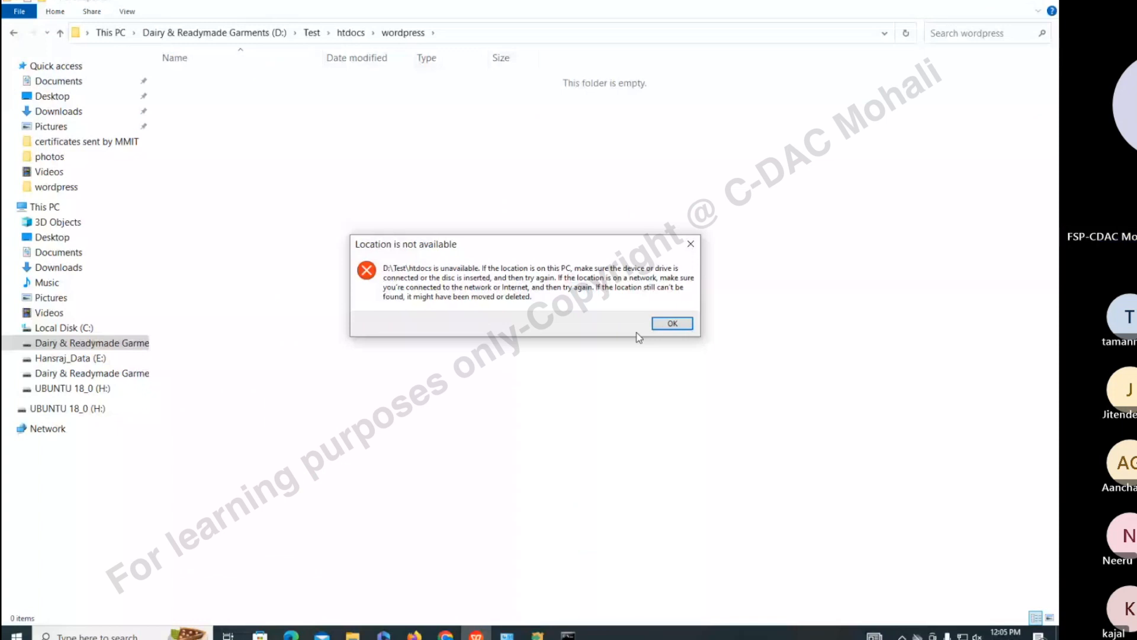
Dismiss 'Location is not available', close both Command Prompt windows, and return to wordpress.pptx slide 19
left_click(670, 324)
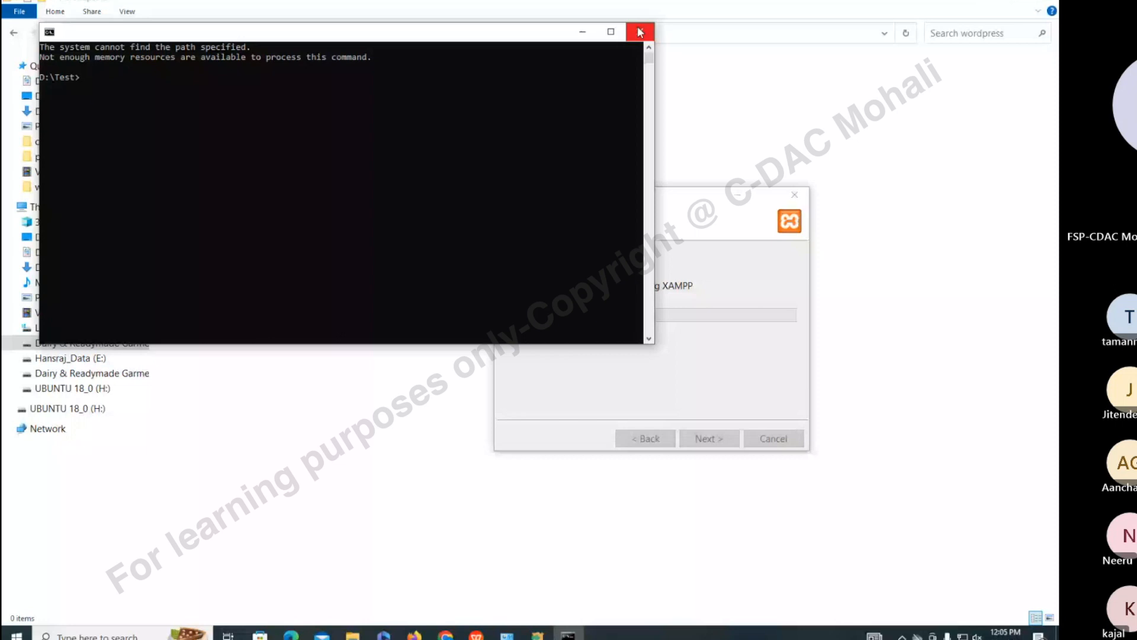
left_click(641, 32)
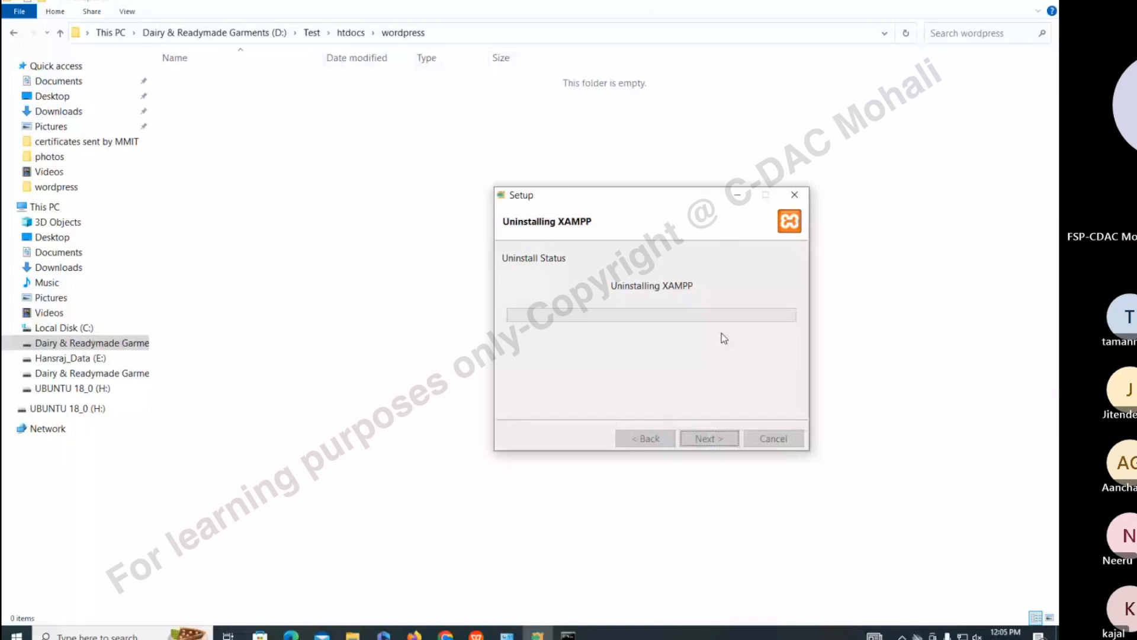
left_click(353, 635)
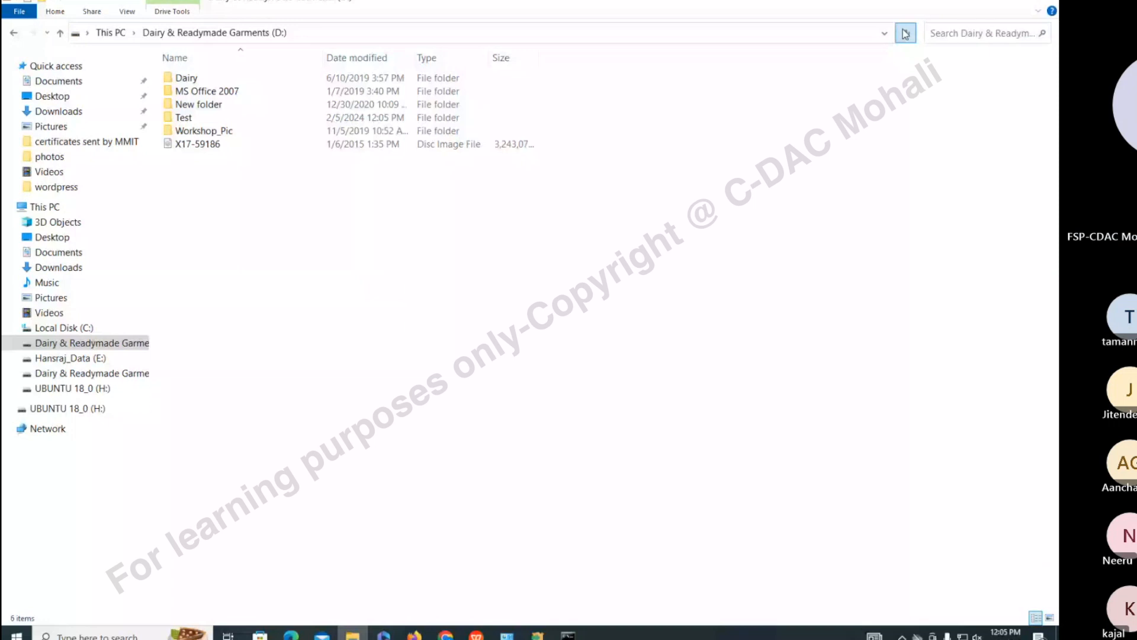
key("alt+Tab")
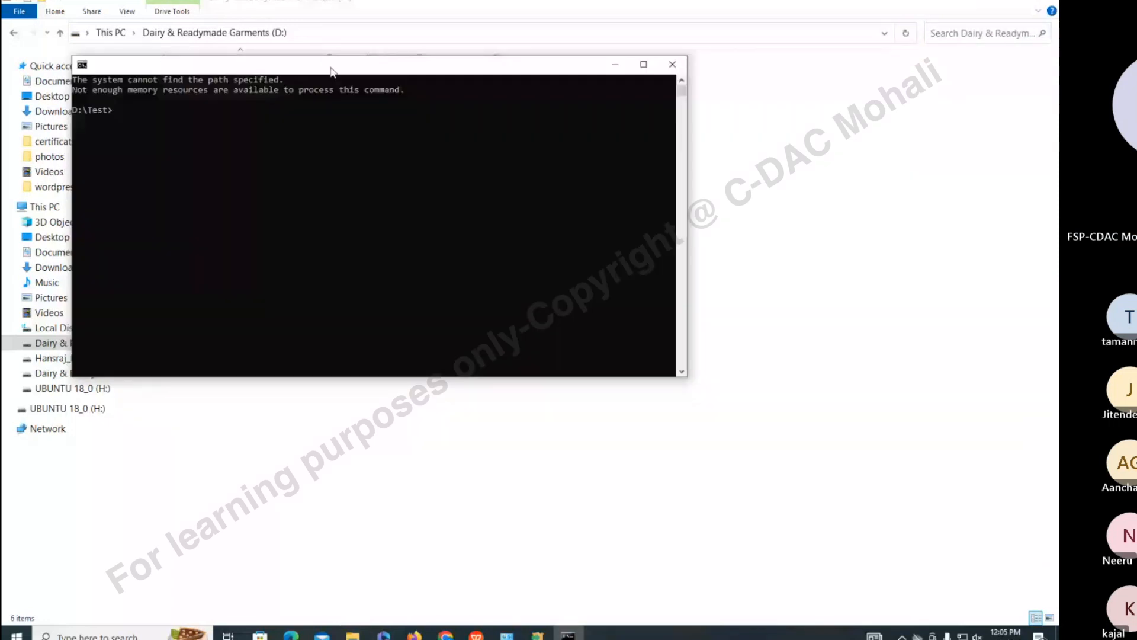
left_click(672, 65)
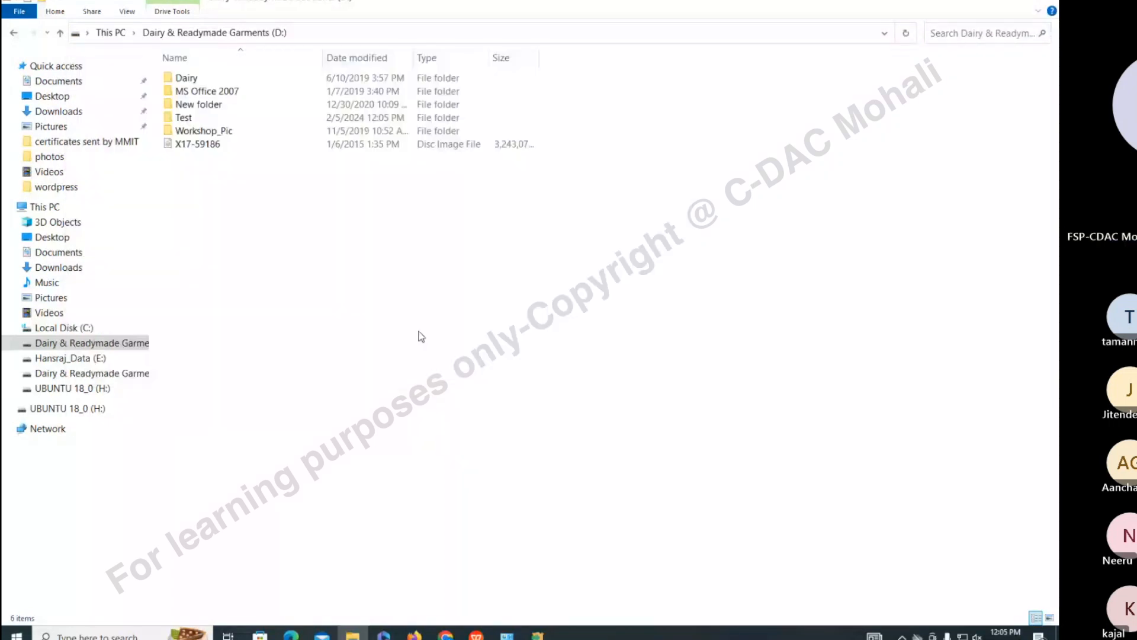
left_click(191, 129)
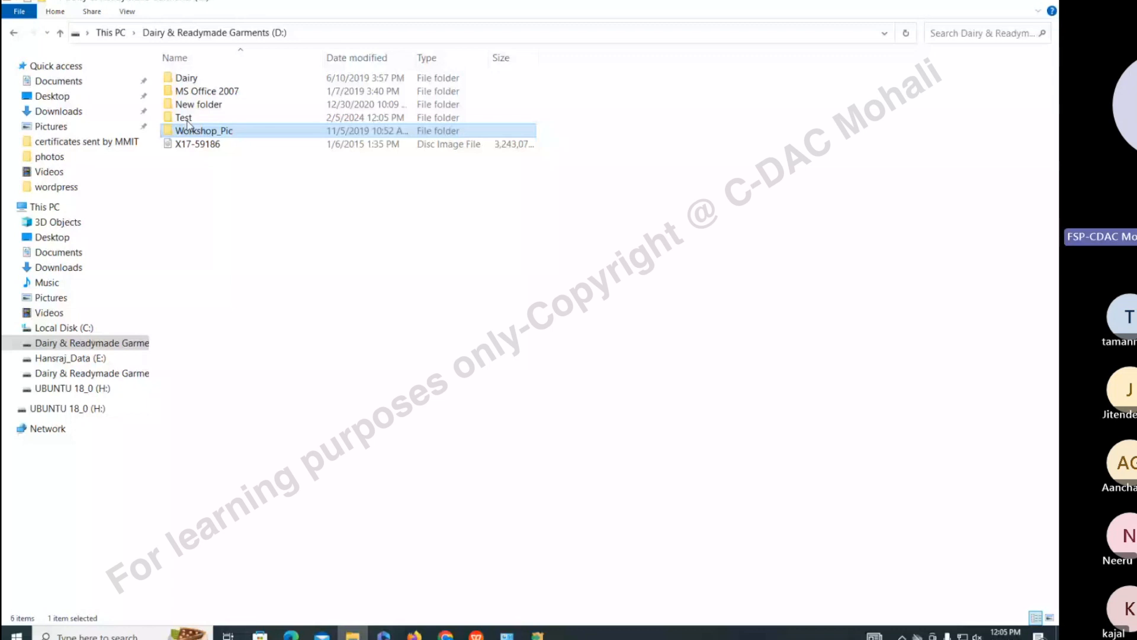
key("alt+Tab")
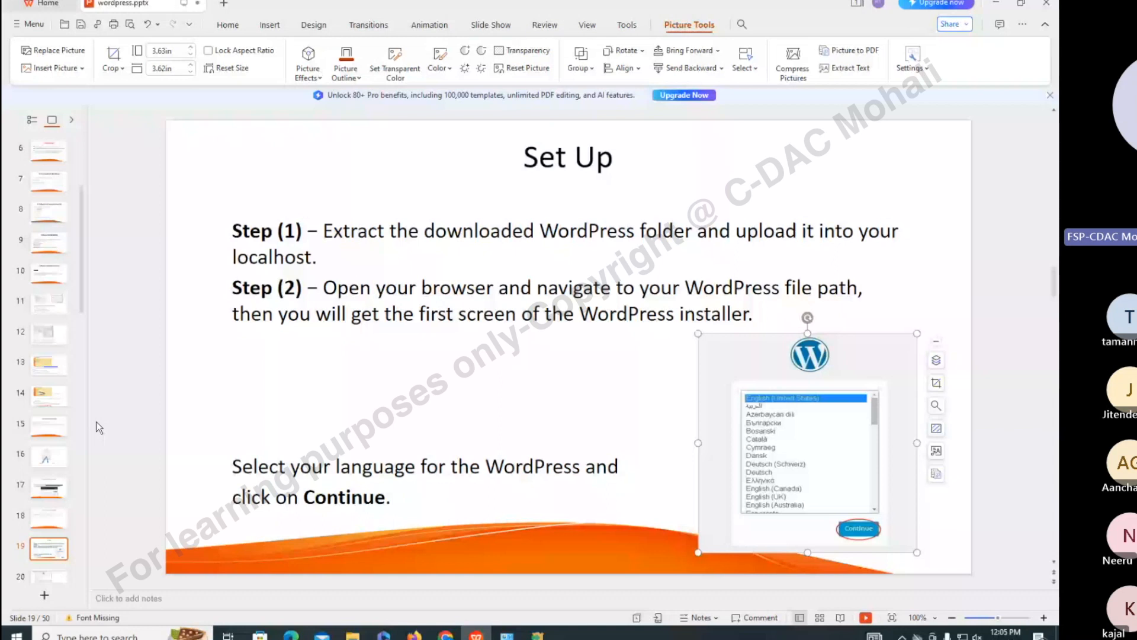
Advance the wordpress.pptx deck from slide 19 to slide 22, Step (6) administrative information
scroll(54, 385, "down", 3)
left_click(55, 339)
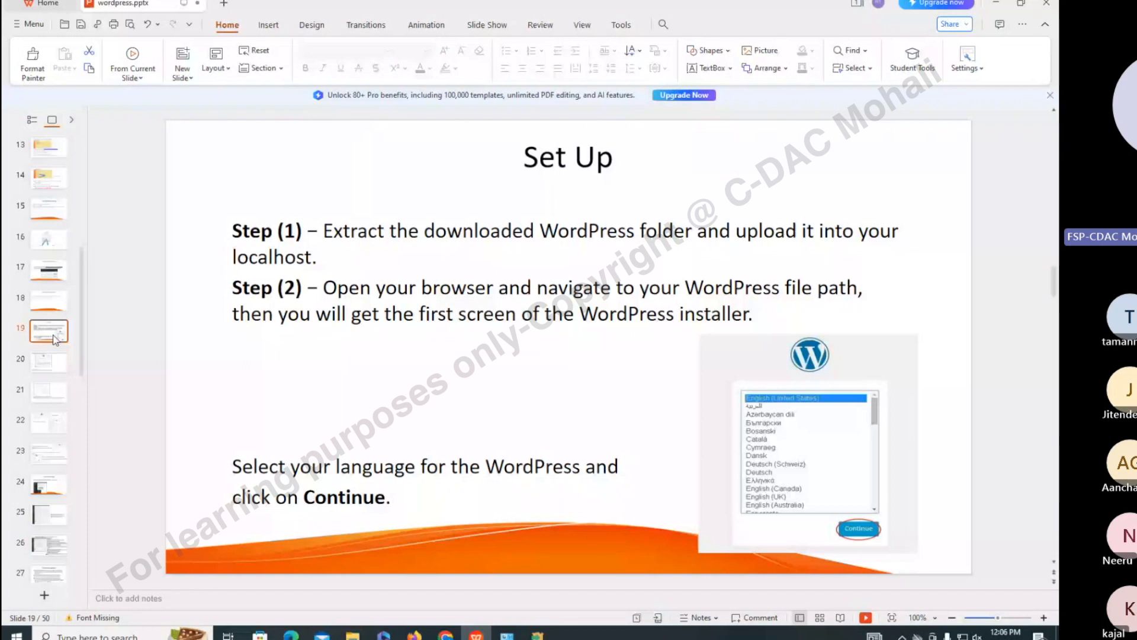
key("Down")
key("Down")
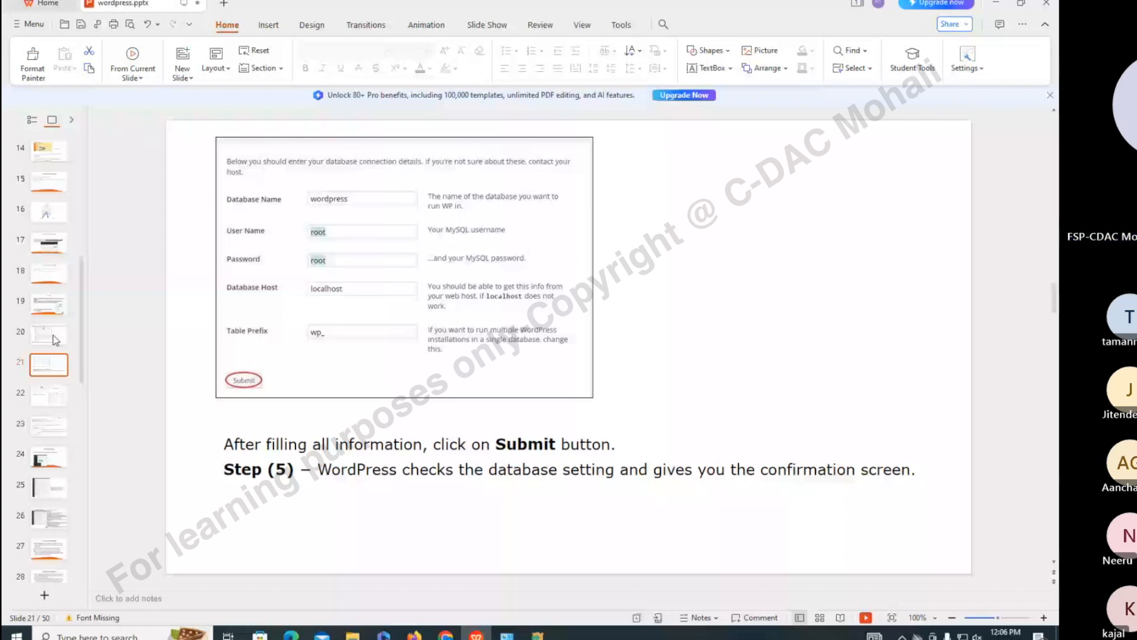
key("Down")
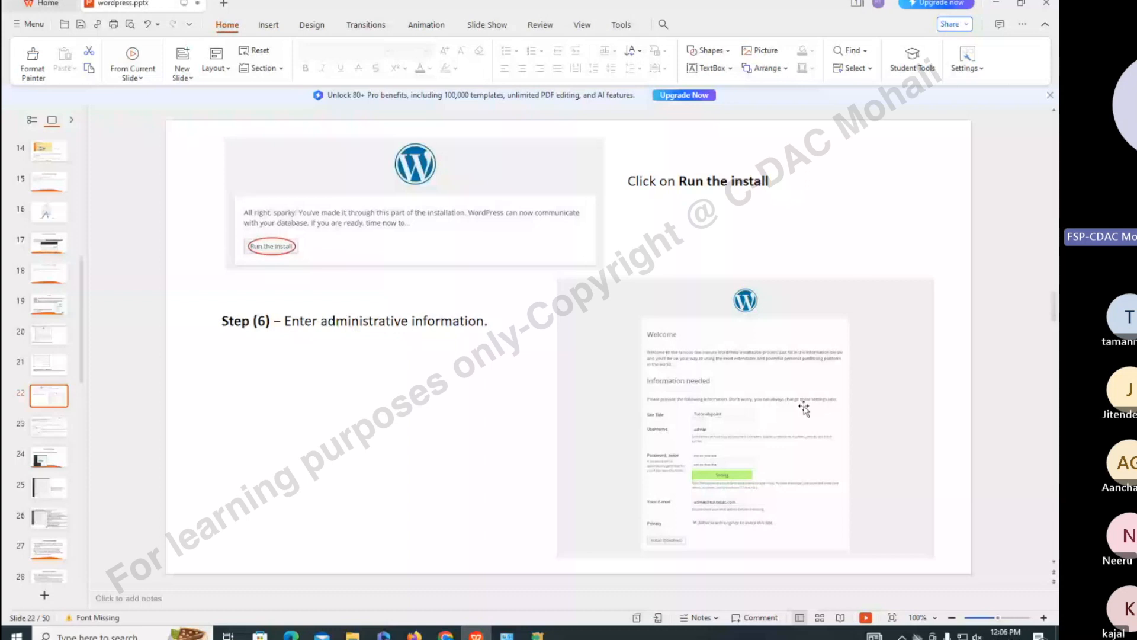
Zoom in on the admin information form picture, then move via slide 23 to slide 24, General settings
left_click(760, 407)
scroll(761, 408, "up", 5, "ctrl")
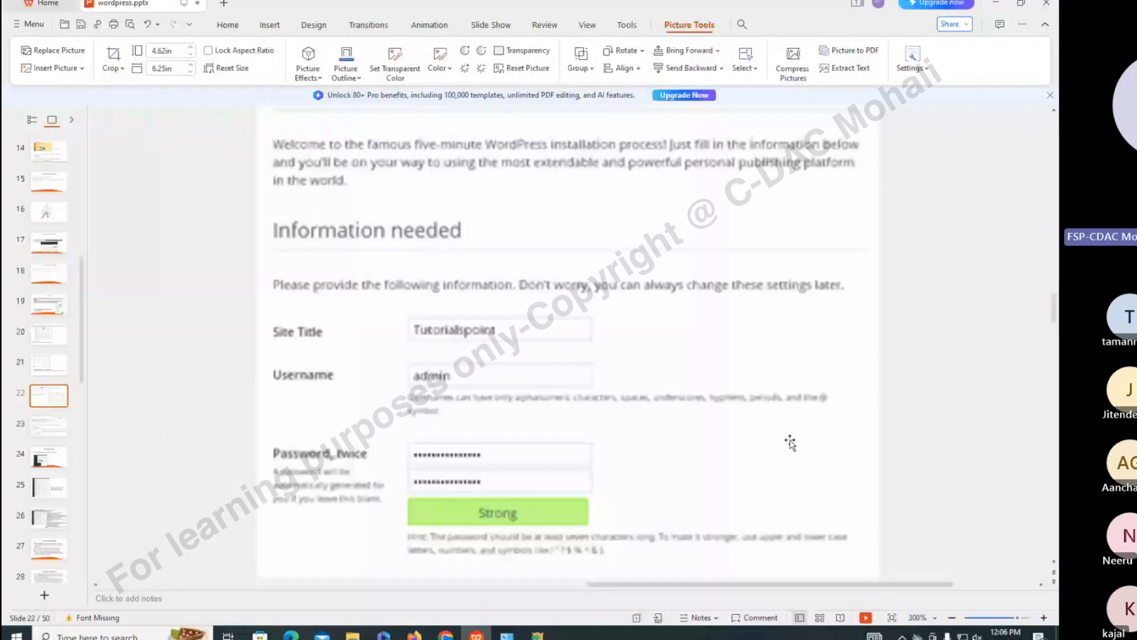
scroll(790, 442, "down", 2, "ctrl")
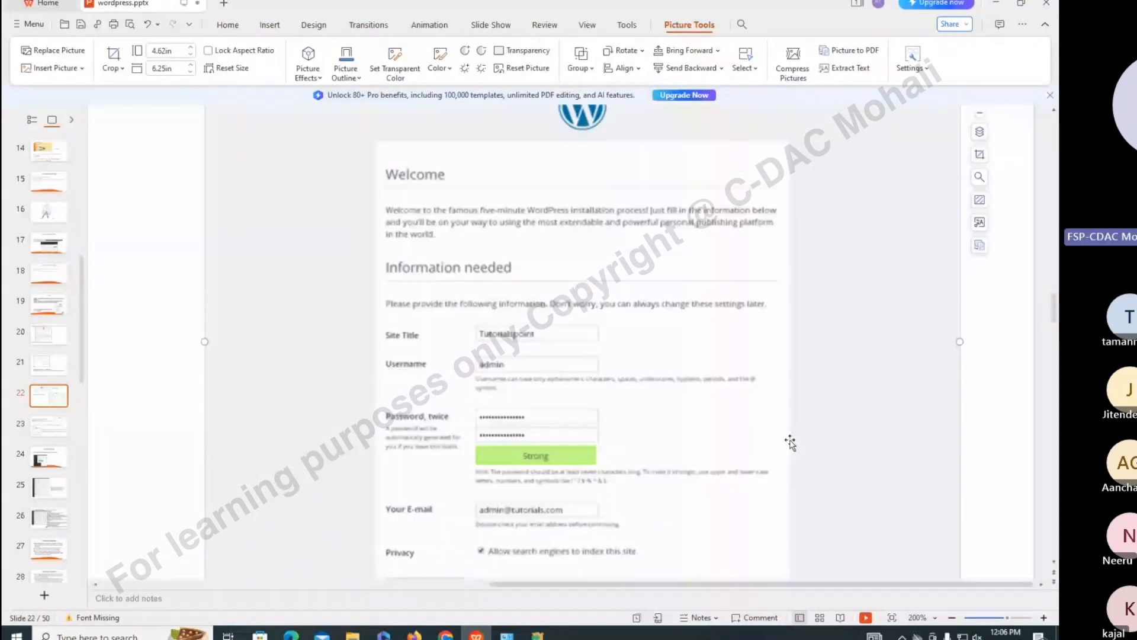
scroll(791, 441, "down", 1)
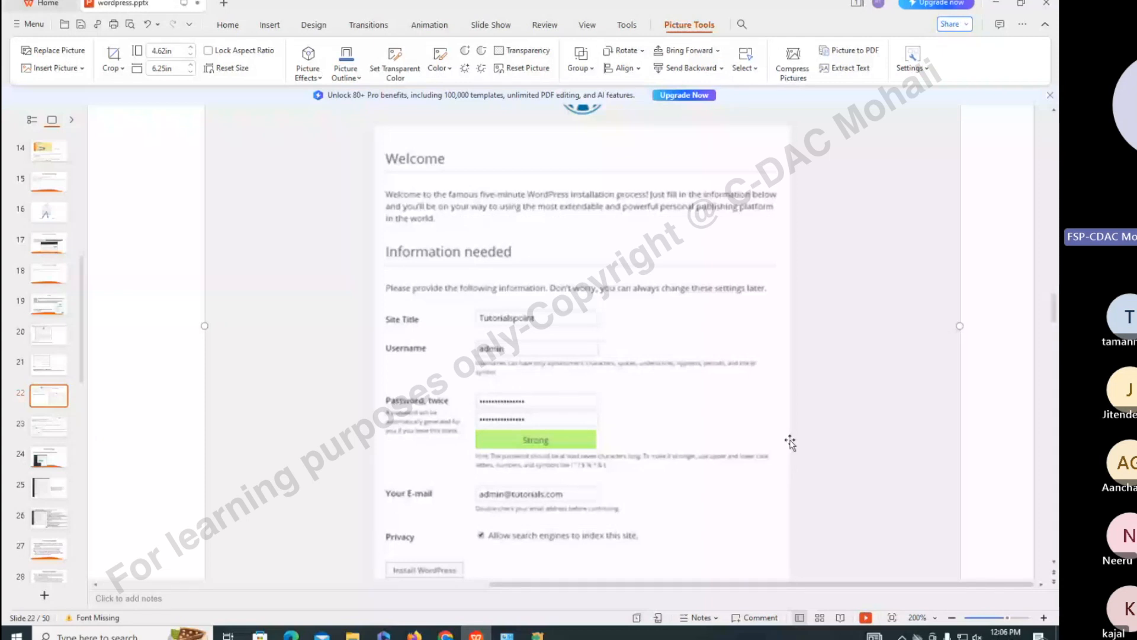
scroll(793, 445, "down", 1, "ctrl")
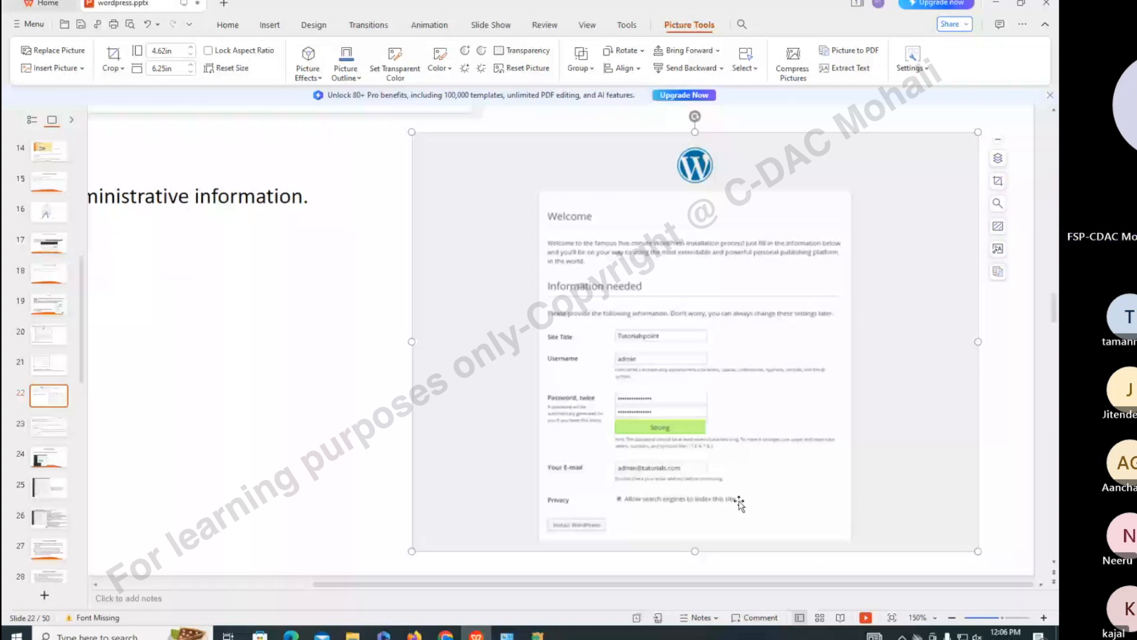
scroll(275, 520, "down", 1, "ctrl")
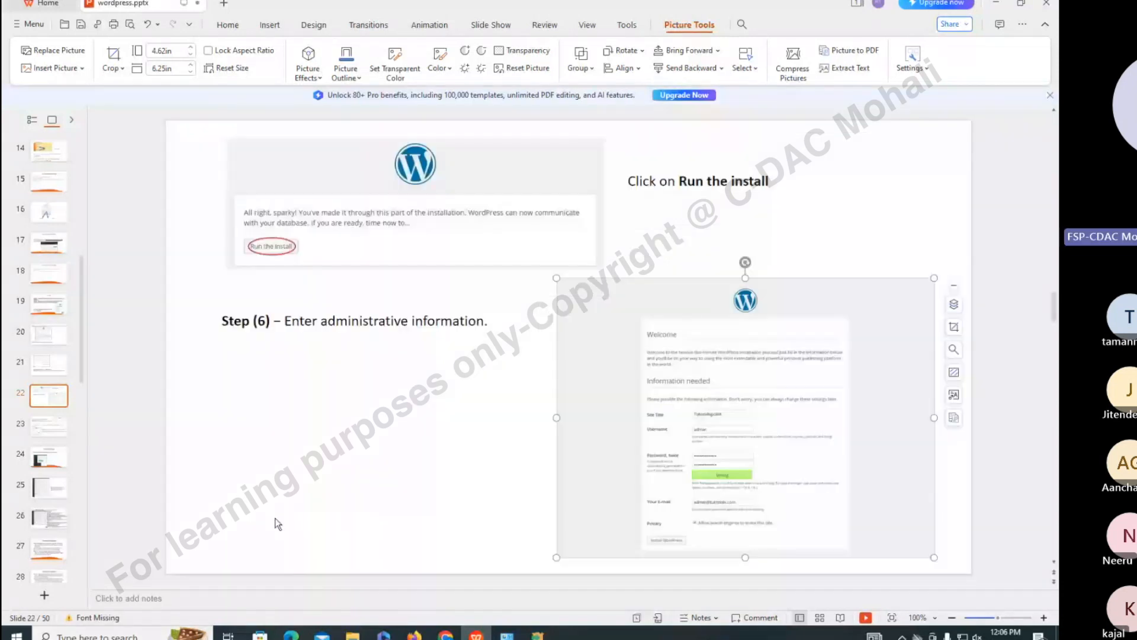
left_click(55, 423)
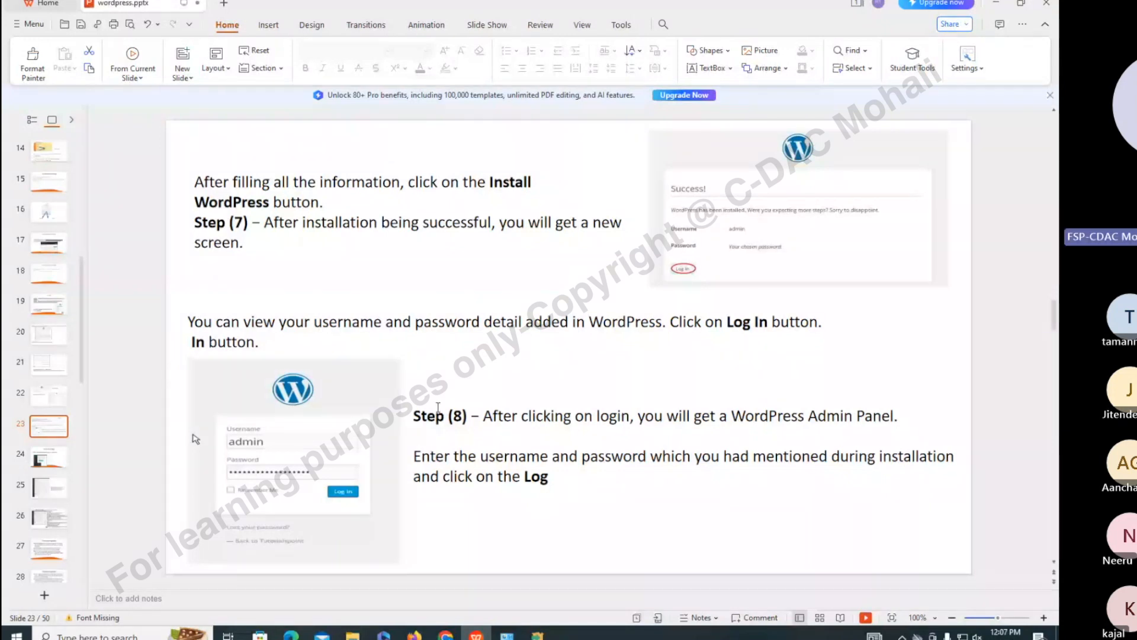
left_click(49, 462)
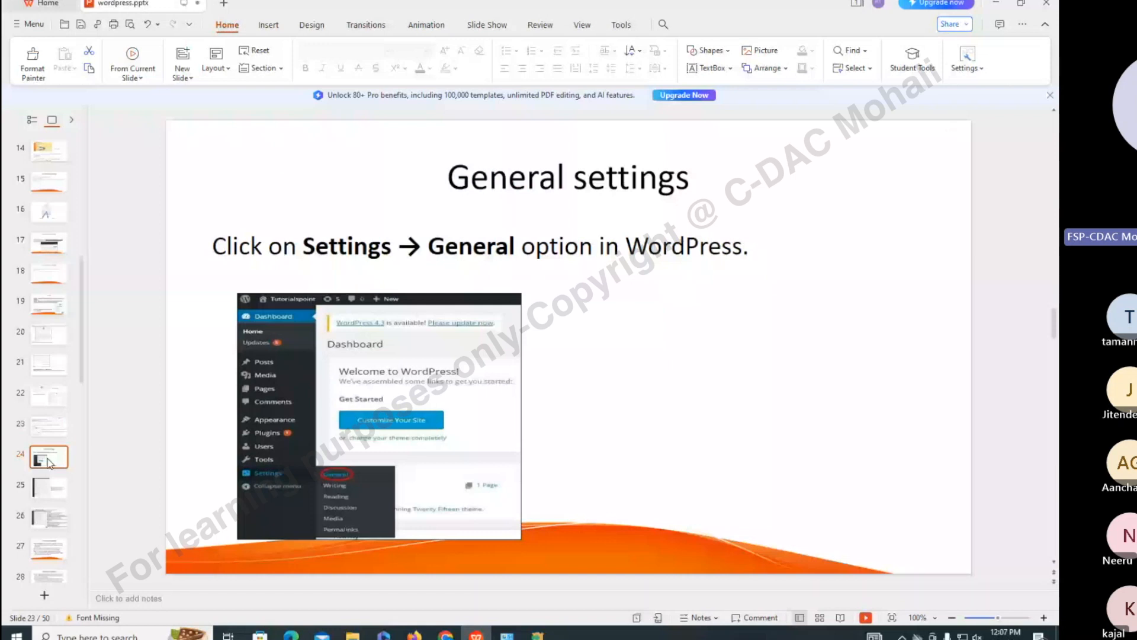
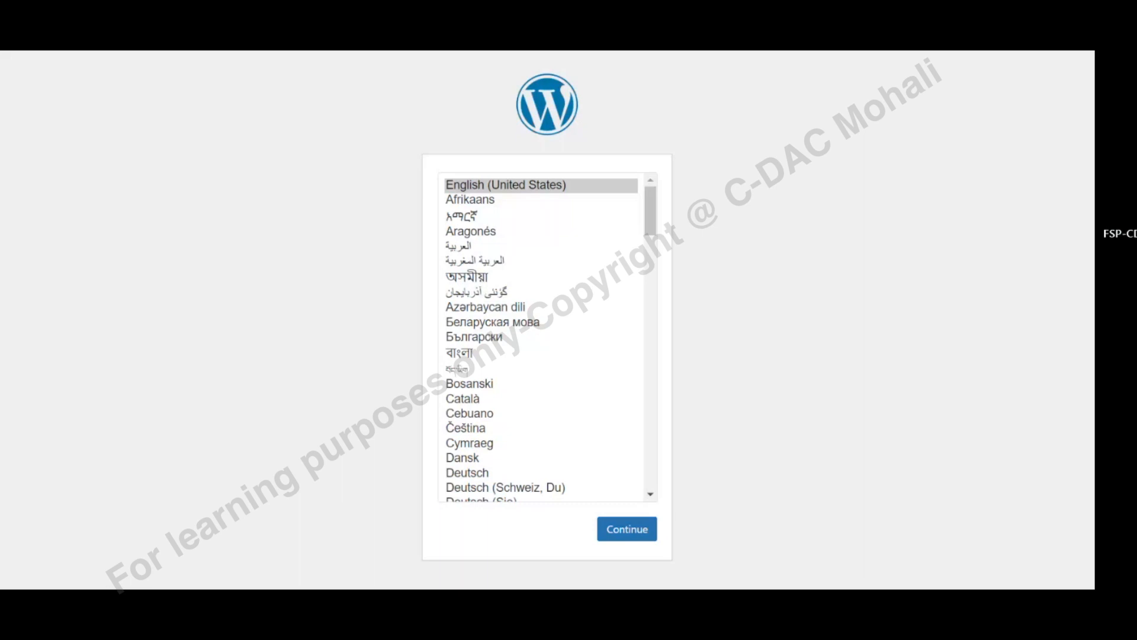
Start the WordPress install in English (United States) and proceed past the welcome page
left_click(557, 185)
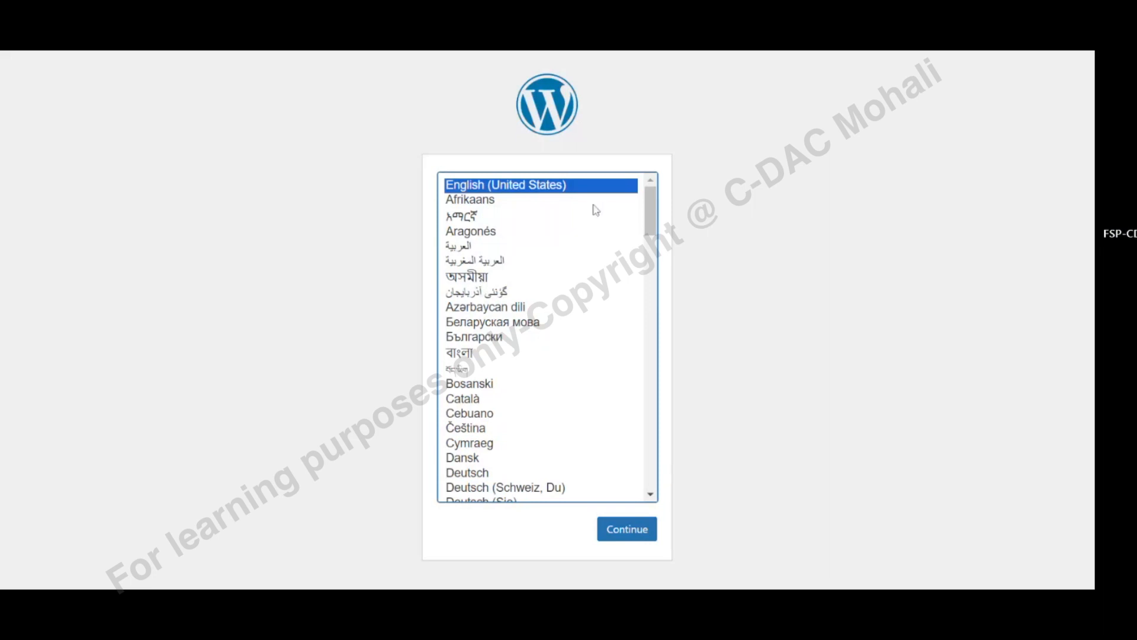
left_click(629, 535)
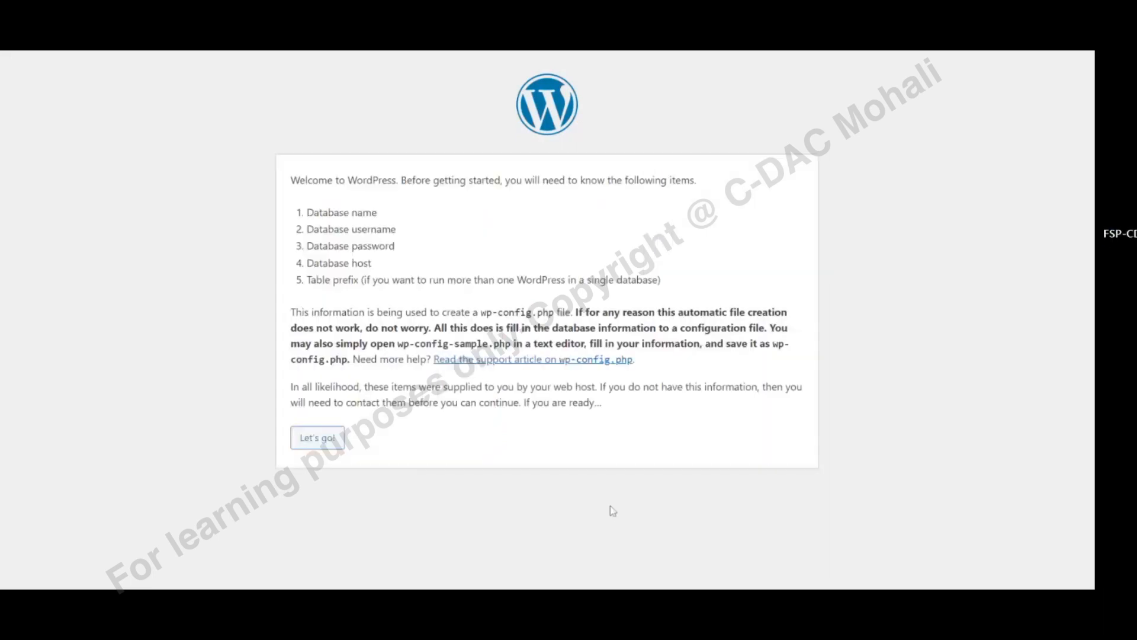
left_click(335, 441)
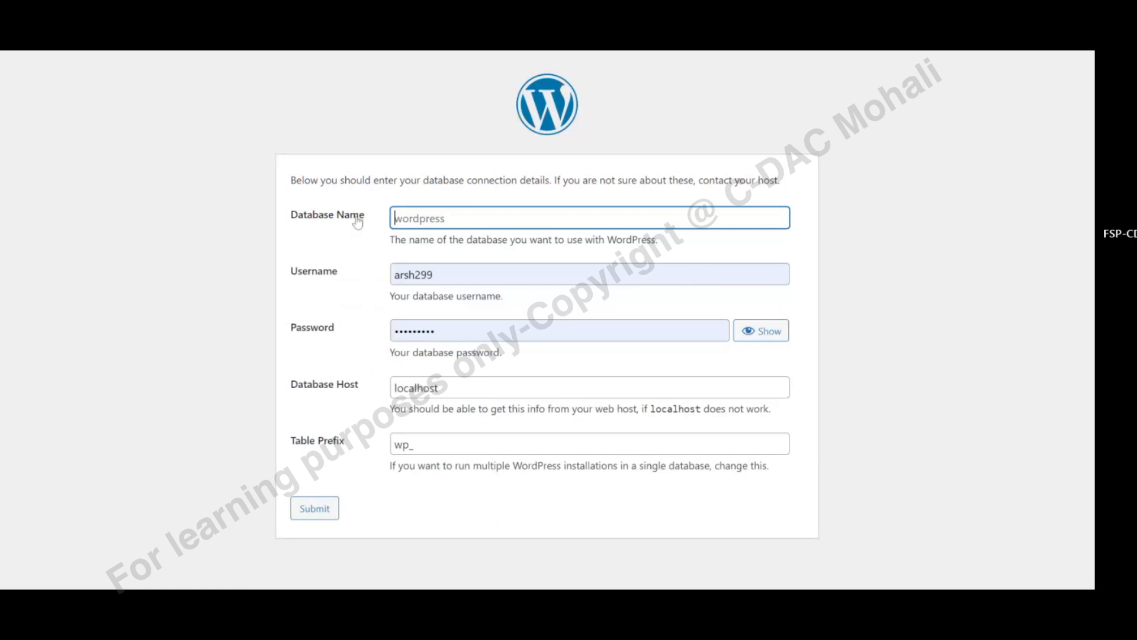
Submit database name wp_db, username admin and a blank password
type("wp")
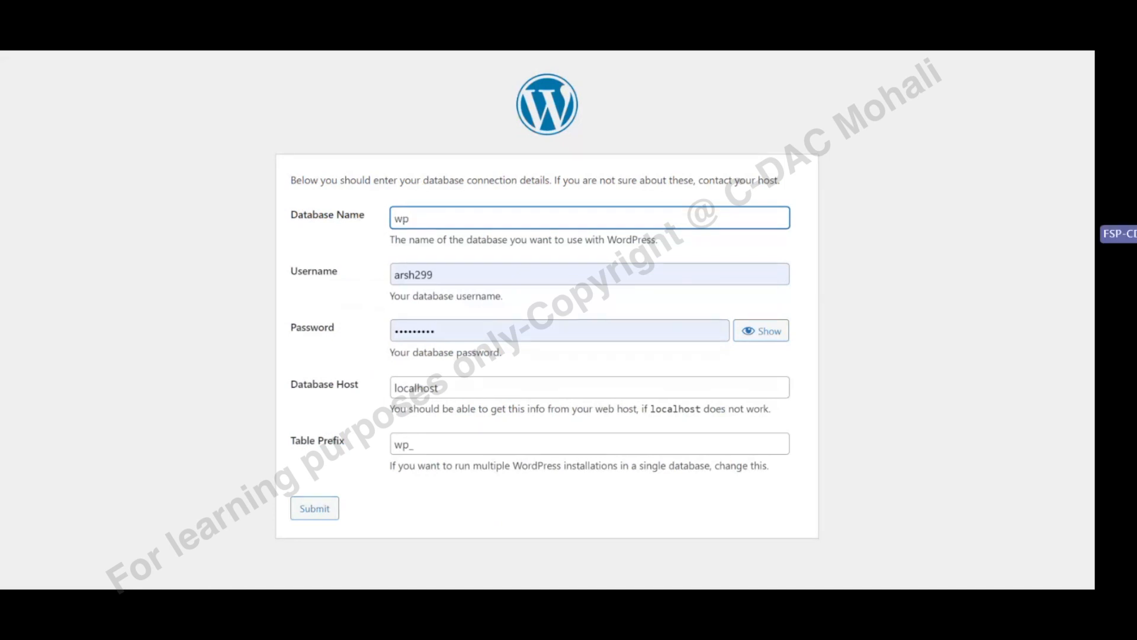
type("_db")
left_click(438, 331)
left_click(364, 276)
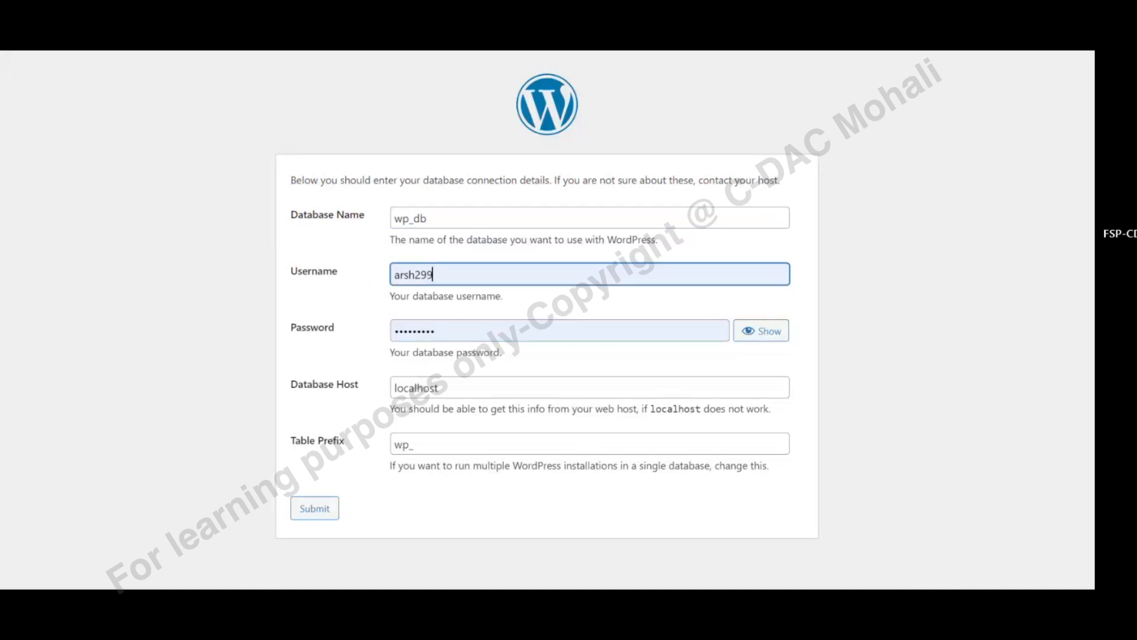
key("ctrl+a")
type("admin")
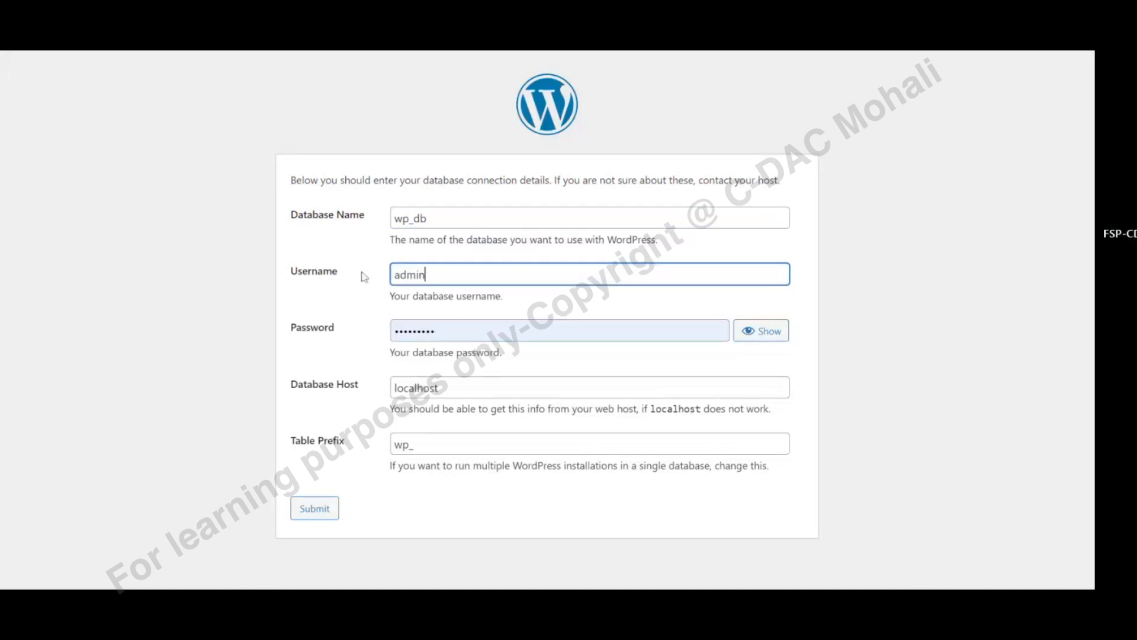
left_click(434, 330)
key("ctrl+a")
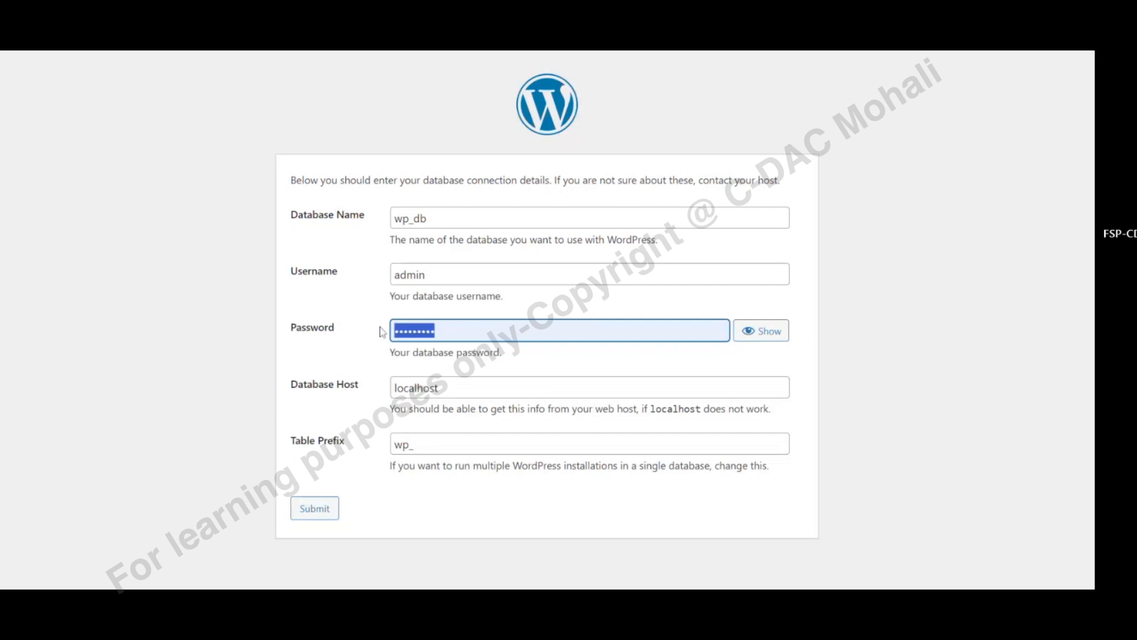
type("a")
key("BackSpace")
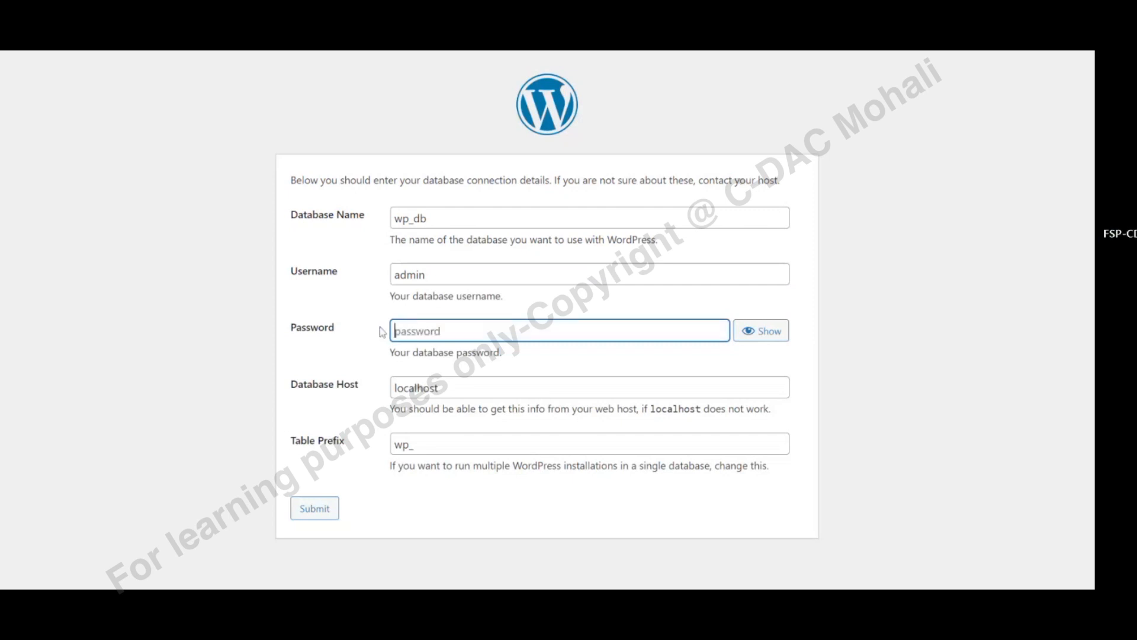
left_click(296, 374)
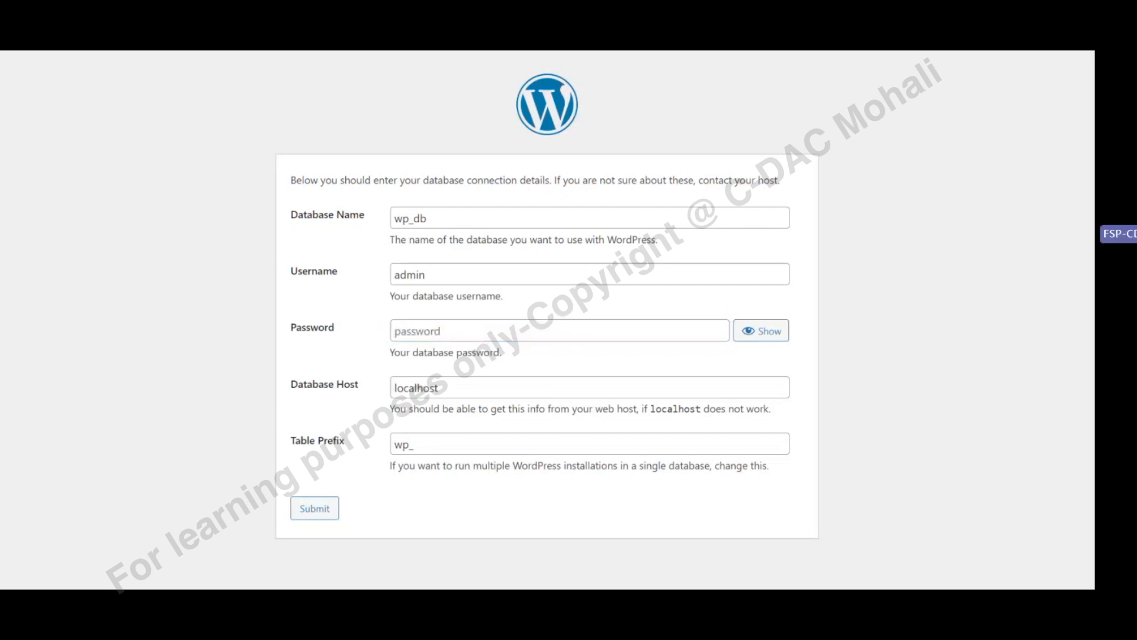
left_click(312, 513)
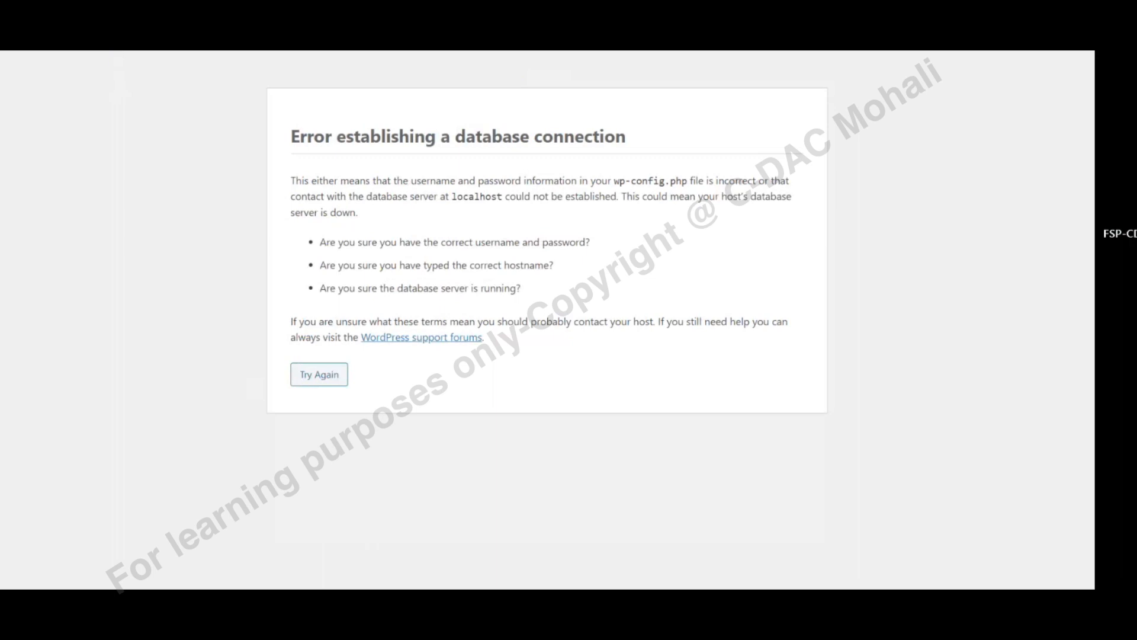
Go back to the database form and try a new four-character password with username root
key("alt+Left")
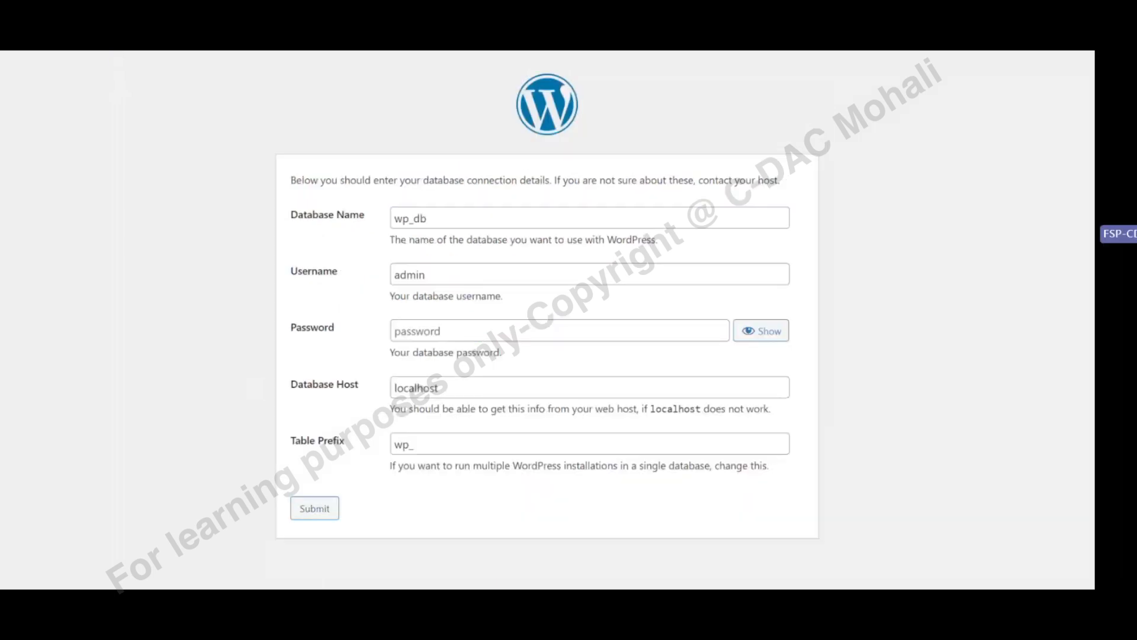
left_click(559, 330)
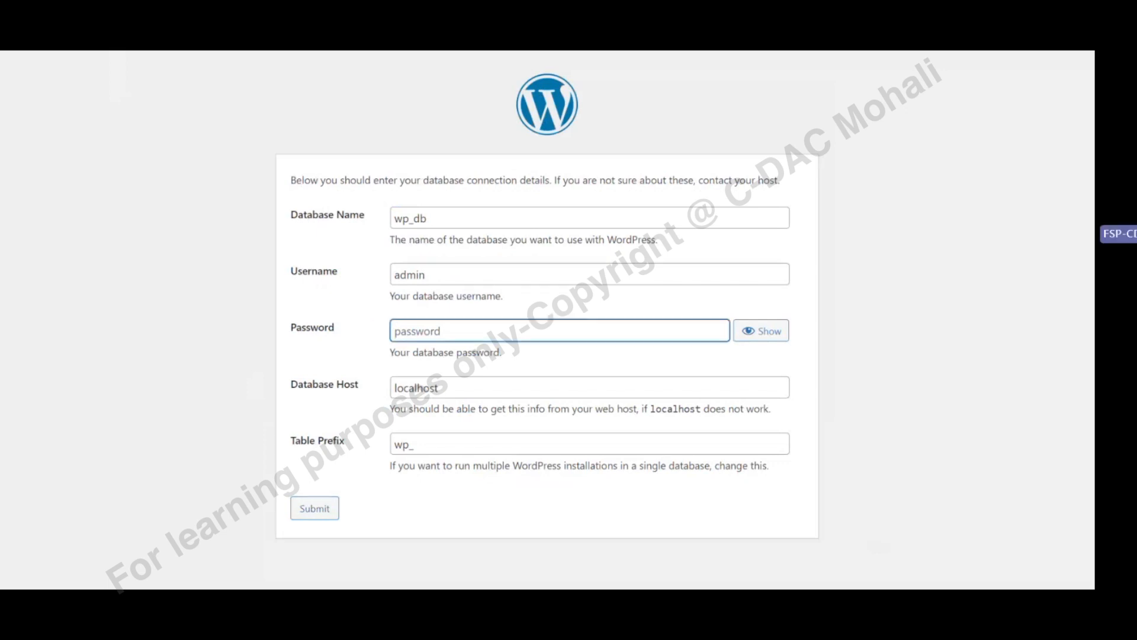
type("•")
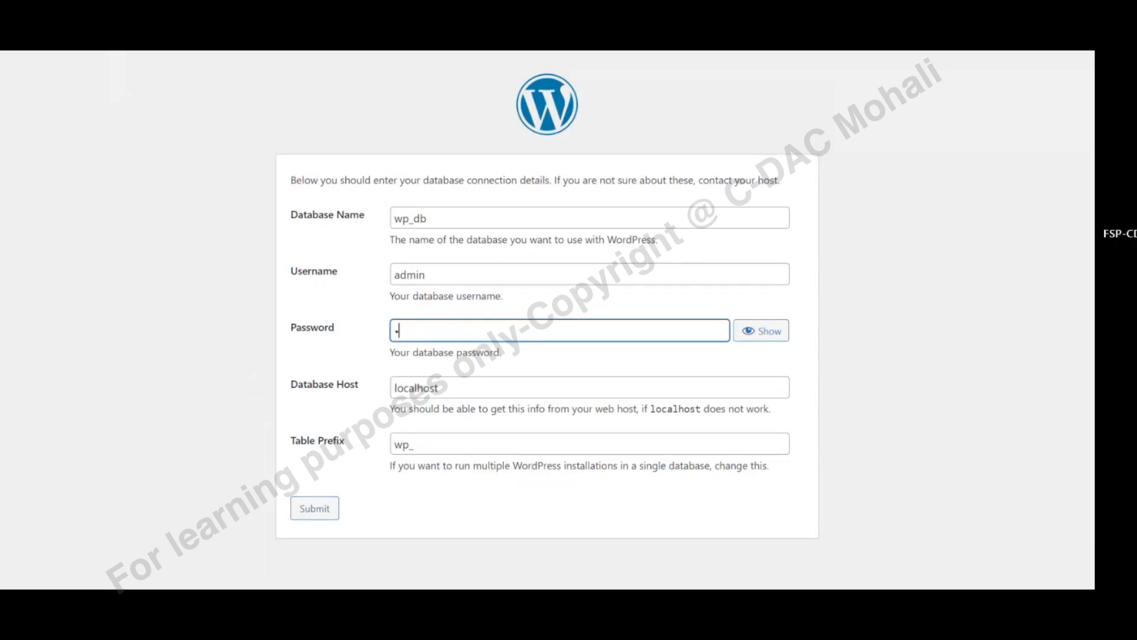
type("•••")
left_click(425, 274)
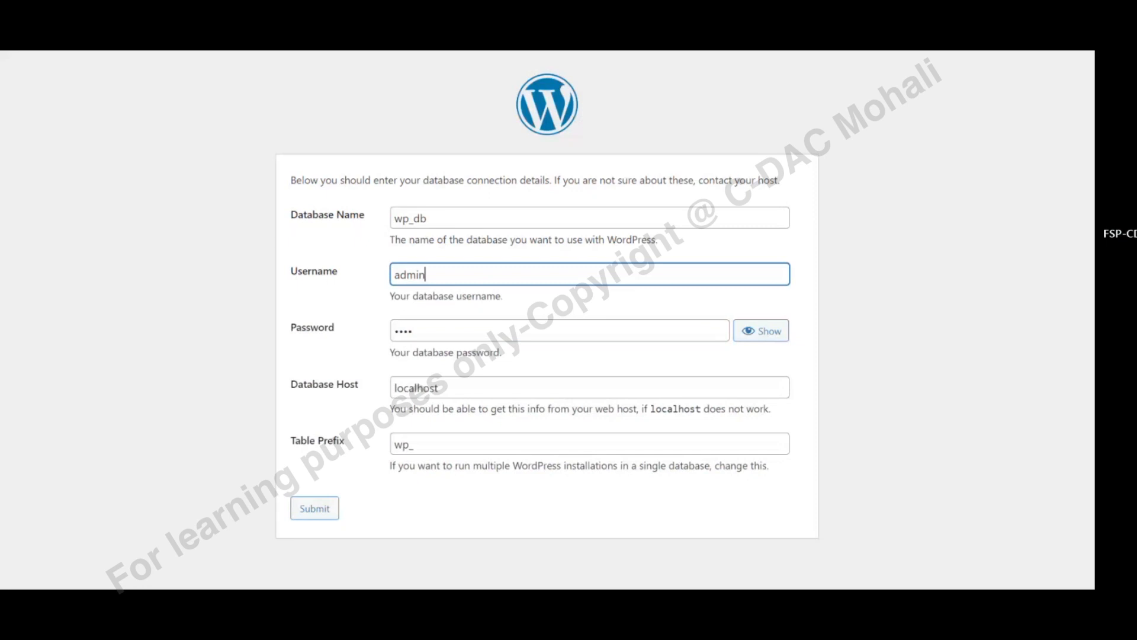
key("ctrl+a")
left_click(304, 513)
type("root")
left_click(311, 519)
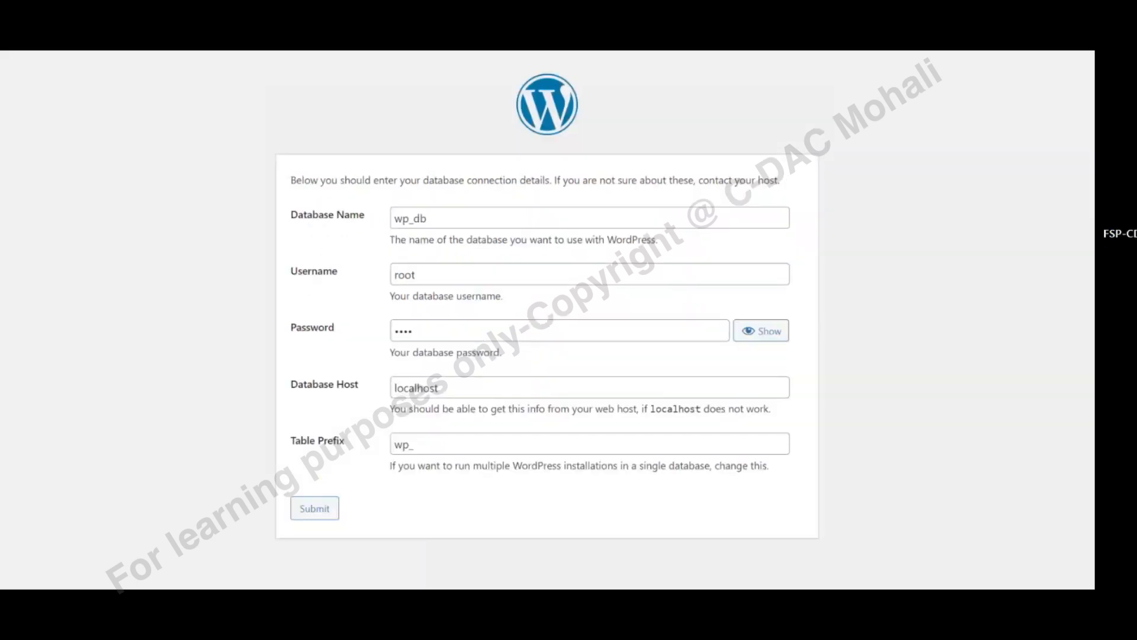
Check the host field, reload the form, verify the autofilled password, and submit it
left_click(439, 387)
left_click(439, 387)
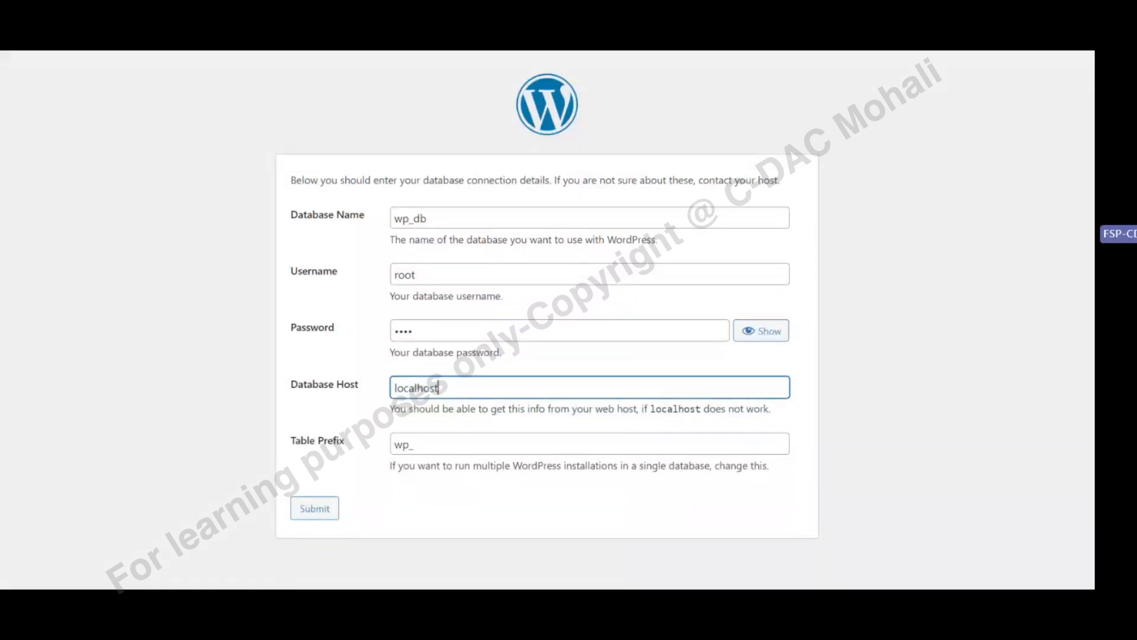
left_click(427, 218)
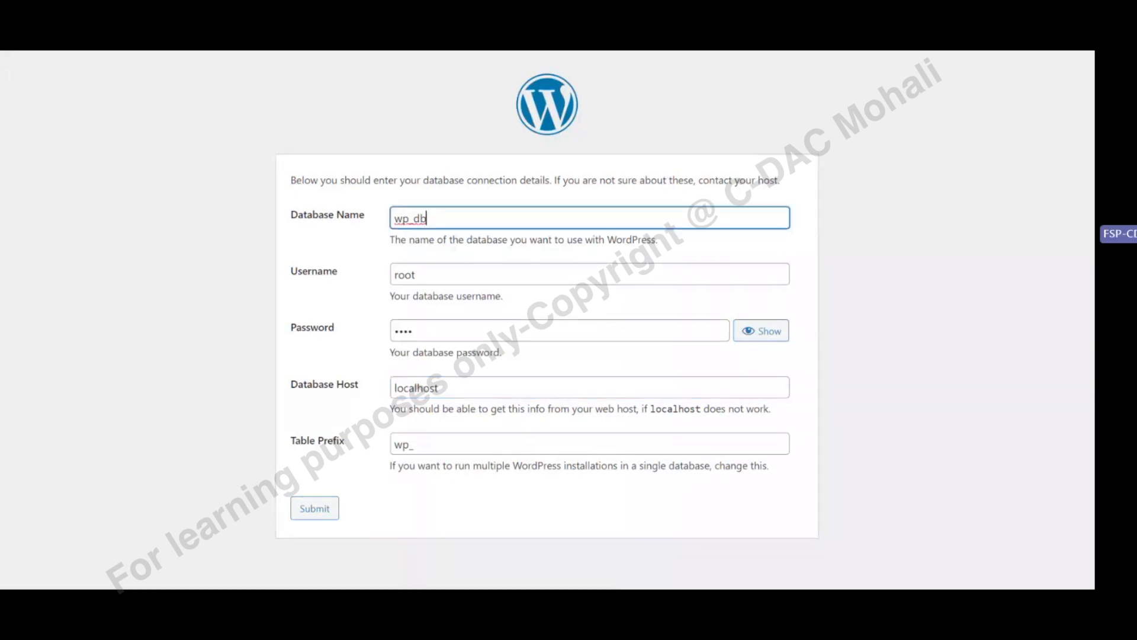
key("F5")
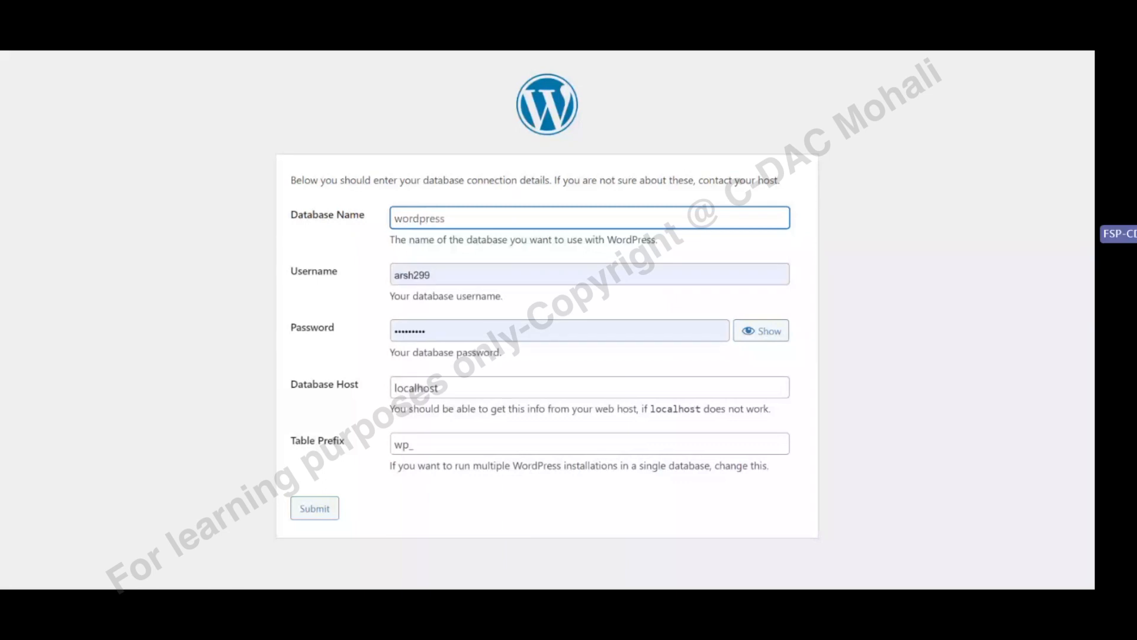
left_click(434, 274)
left_click(424, 537)
left_click(754, 334)
left_click(755, 334)
left_click(315, 507)
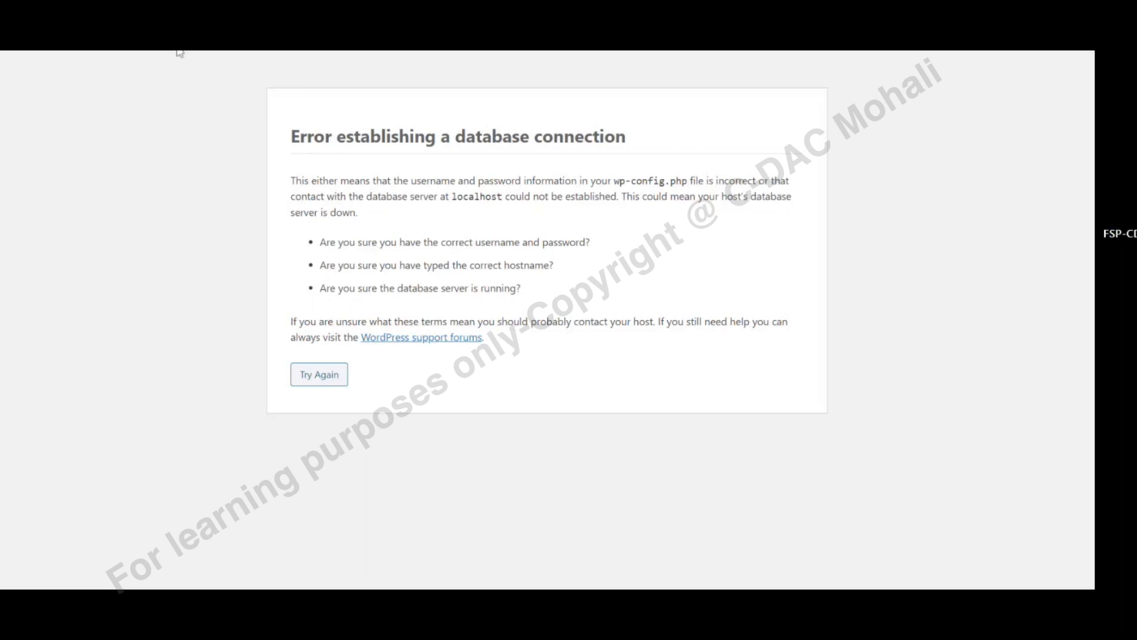
Go back, reload, and resubmit with username root and a retyped four-character password
key("alt+Left")
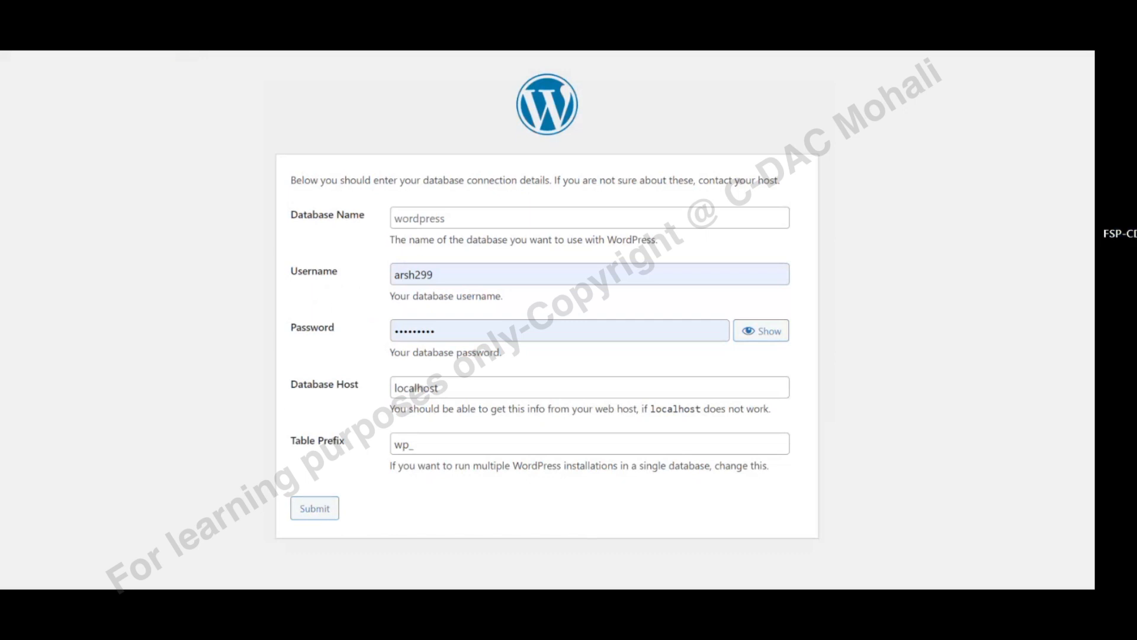
key("F5")
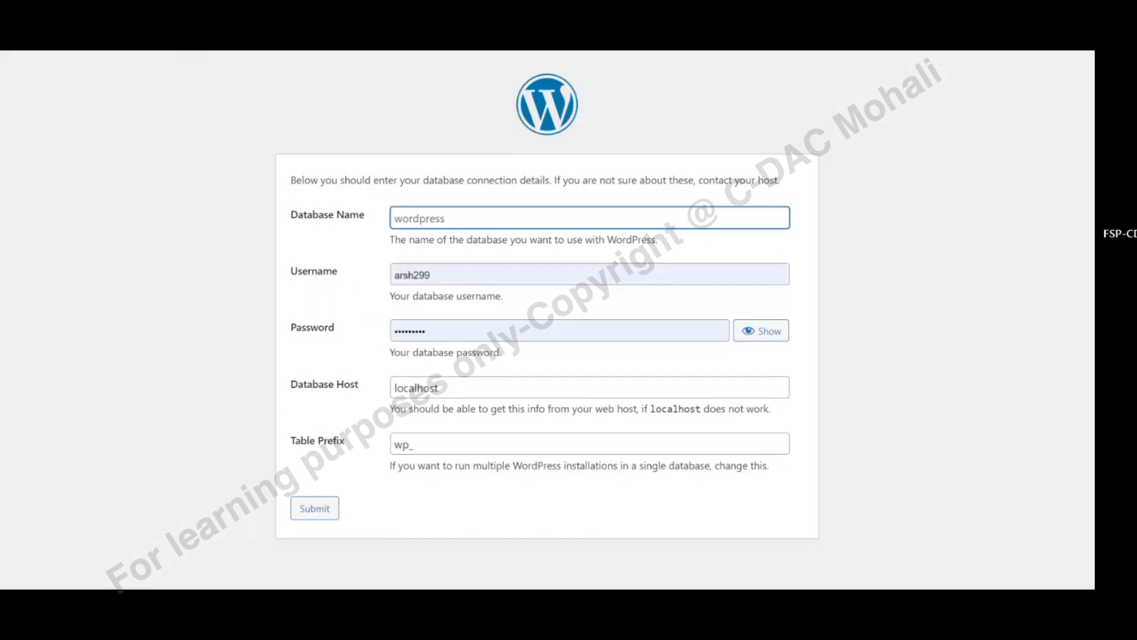
key("Tab")
type("ar")
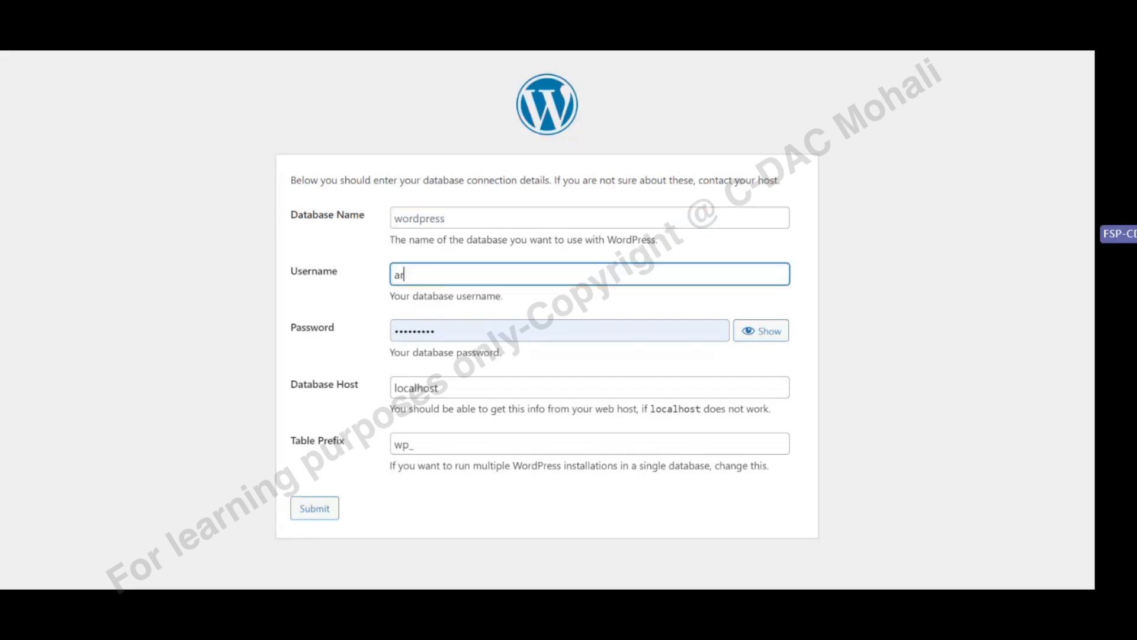
key("BackSpace")
key("BackSpace")
type("root")
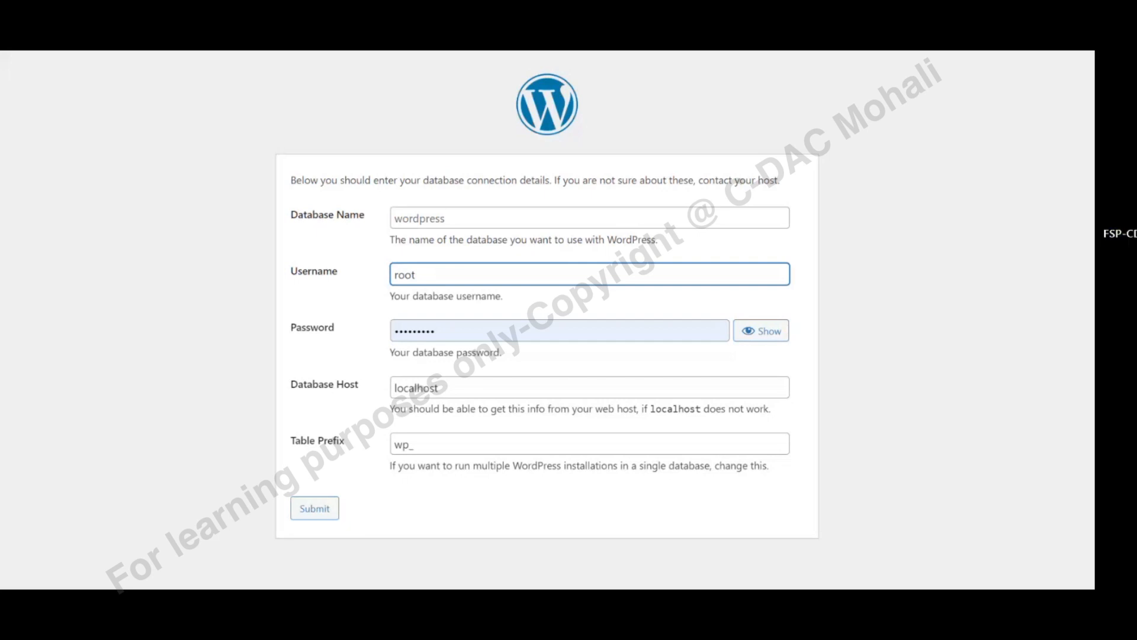
left_click(474, 331)
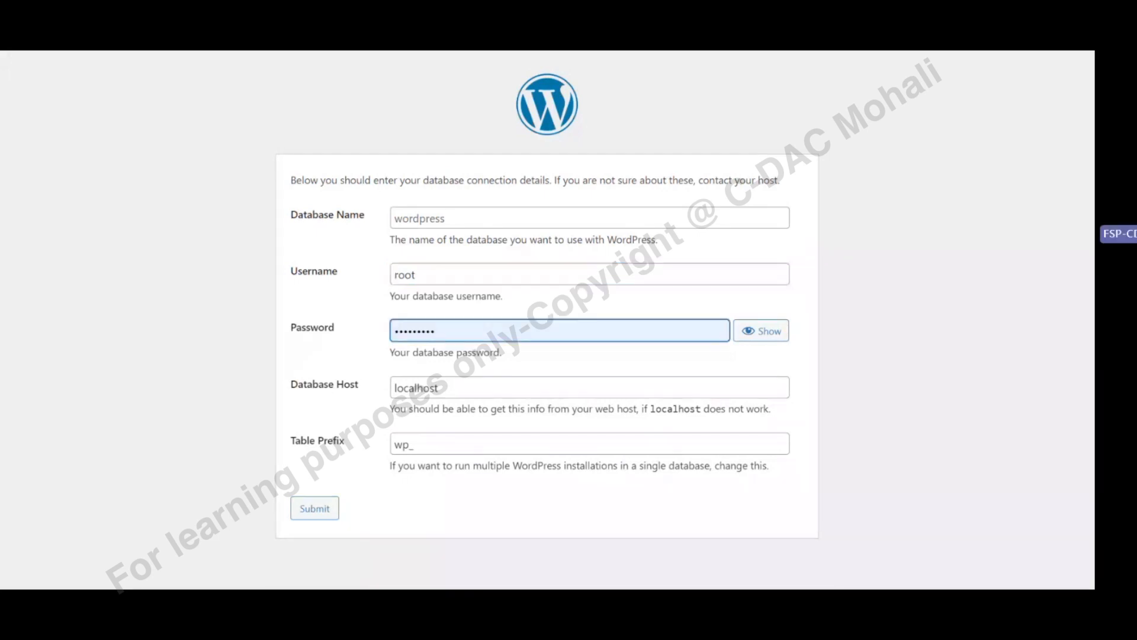
left_click_drag(468, 332, 368, 338)
type("•")
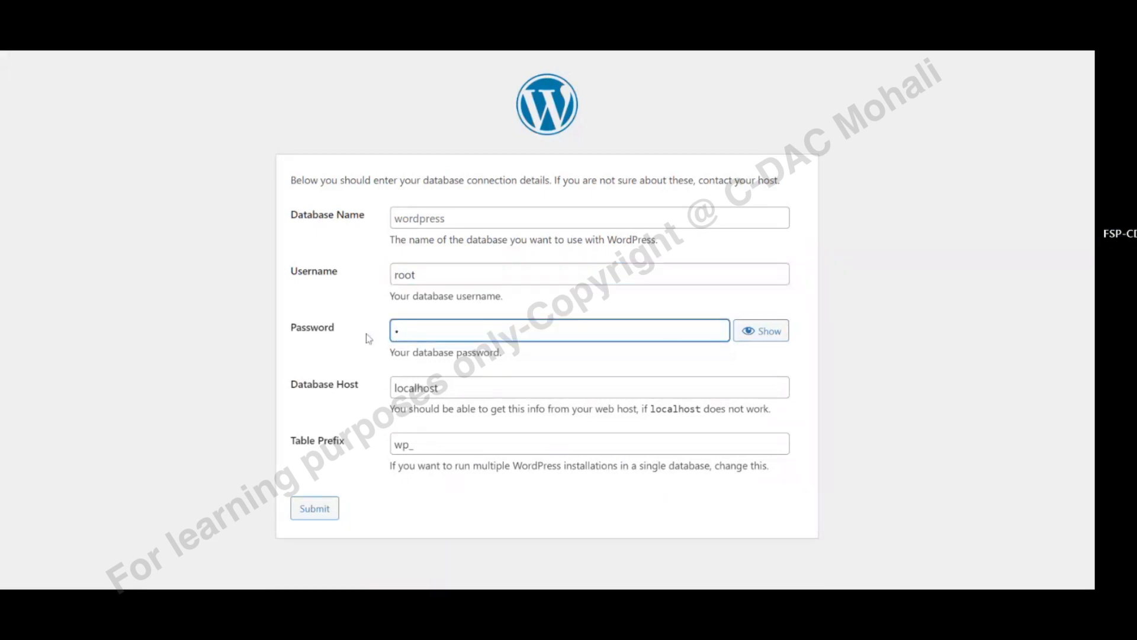
type("••")
key("BackSpace")
key("BackSpace")
key("BackSpace")
type("••••")
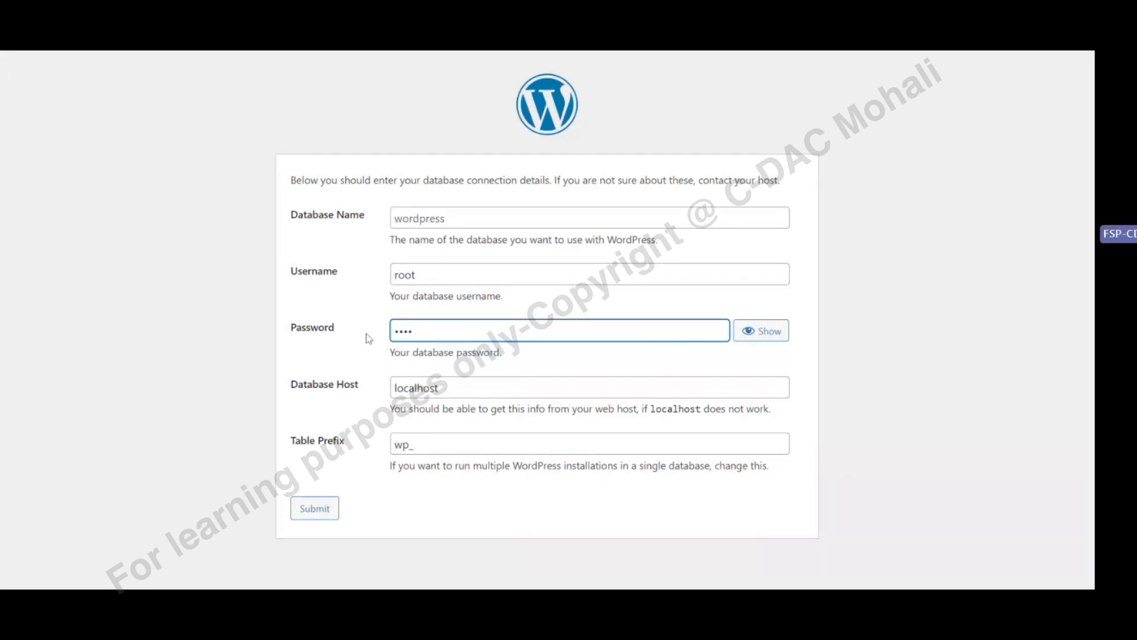
left_click(316, 516)
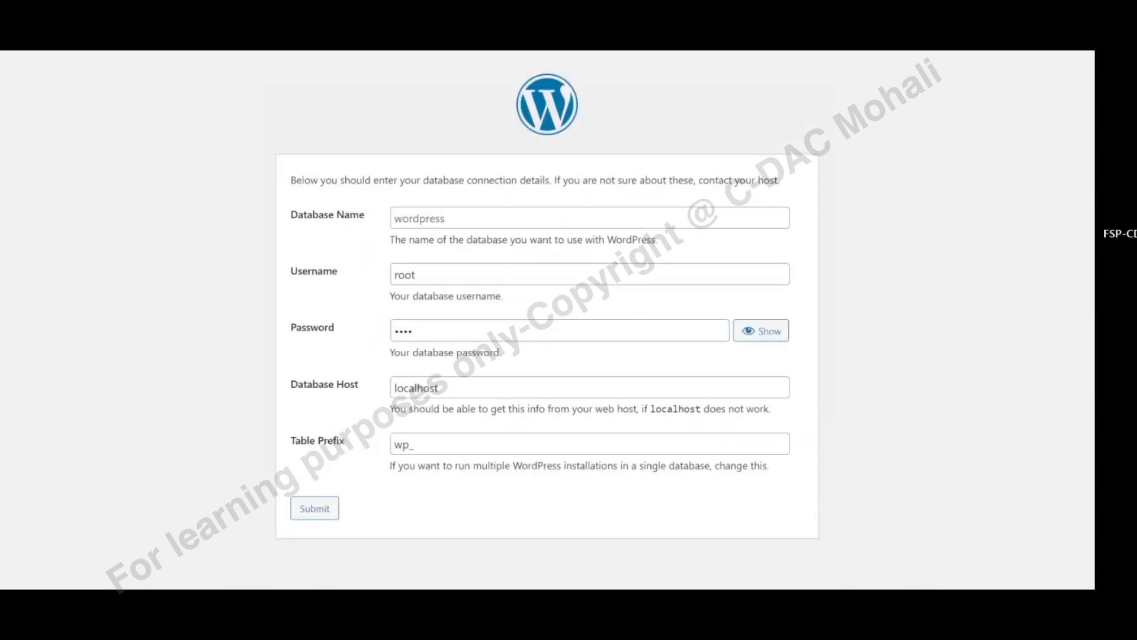
Use Try Again and resubmit the database connection form
left_click(415, 275)
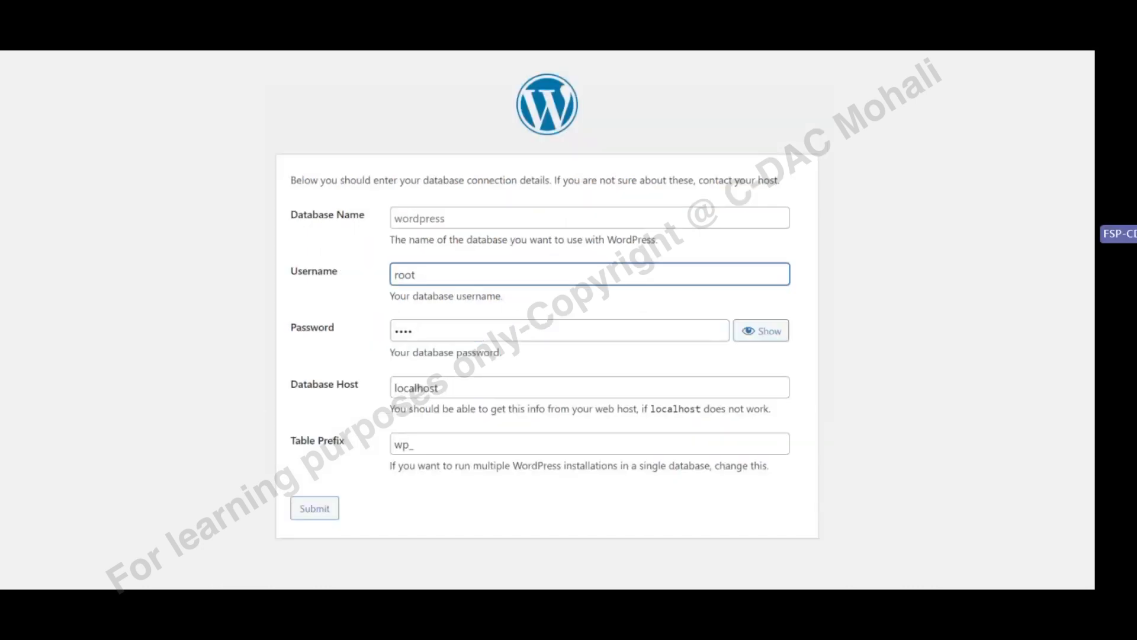
left_click(320, 510)
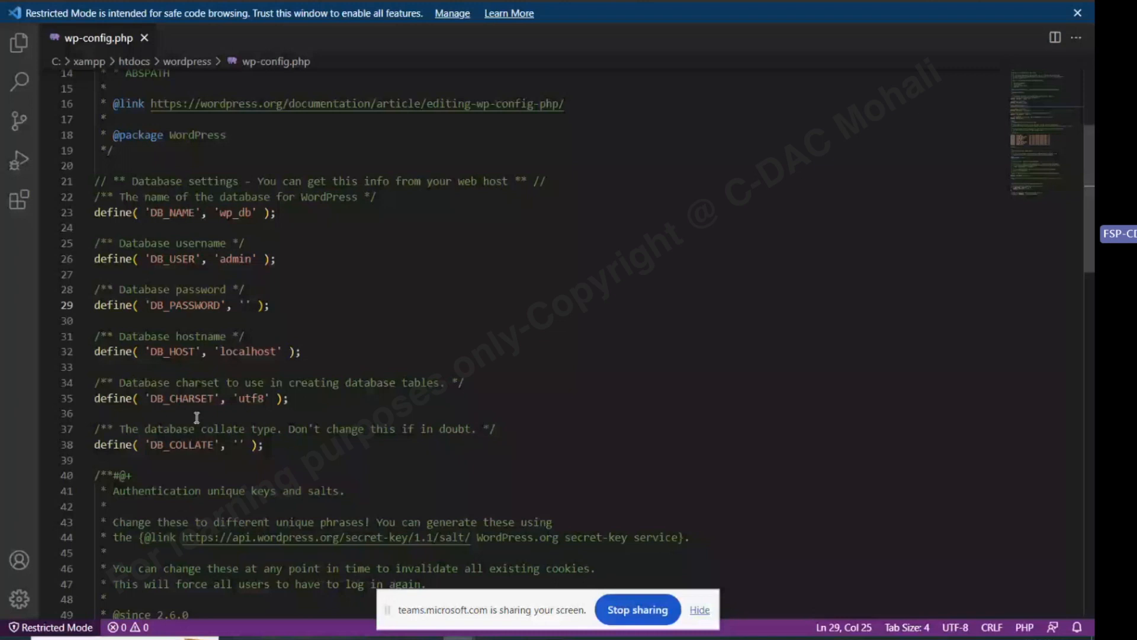
Compare the wp_db name in wp-config.php with the wp_db database in phpMyAdmin
double_click(235, 212)
mouse_move(459, 638)
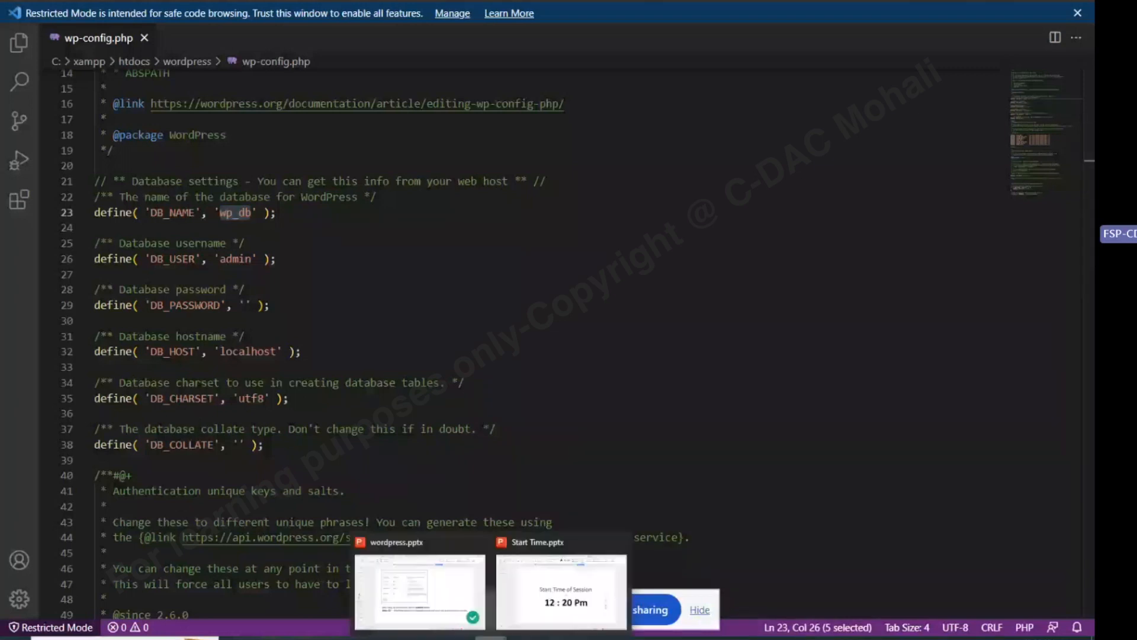
mouse_move(421, 598)
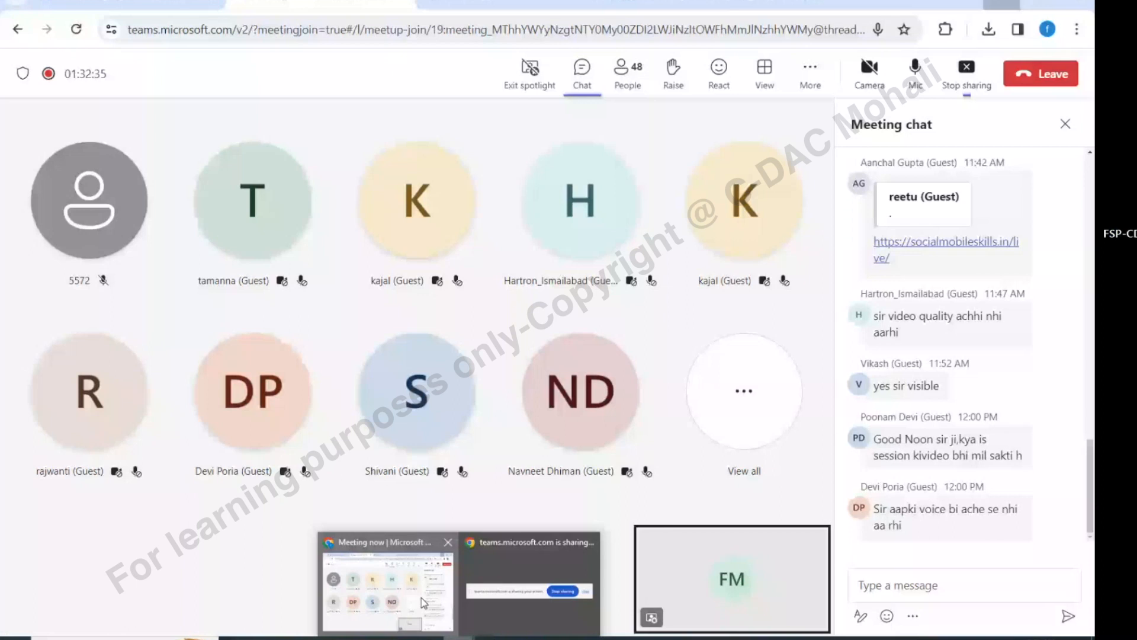
left_click(421, 598)
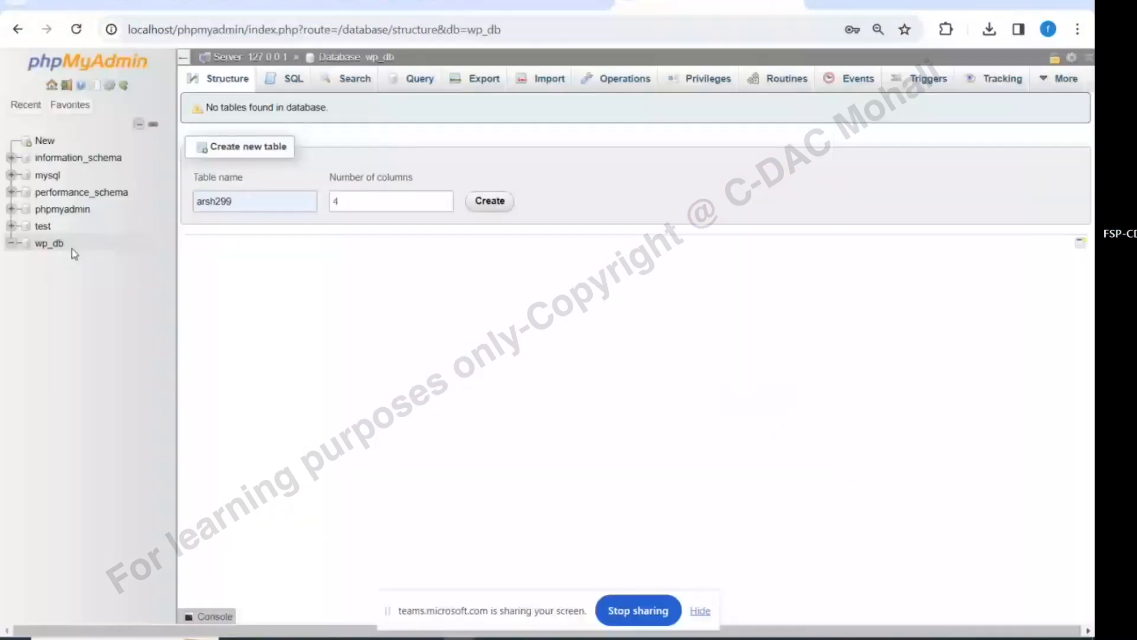
left_click_drag(72, 247, 38, 244)
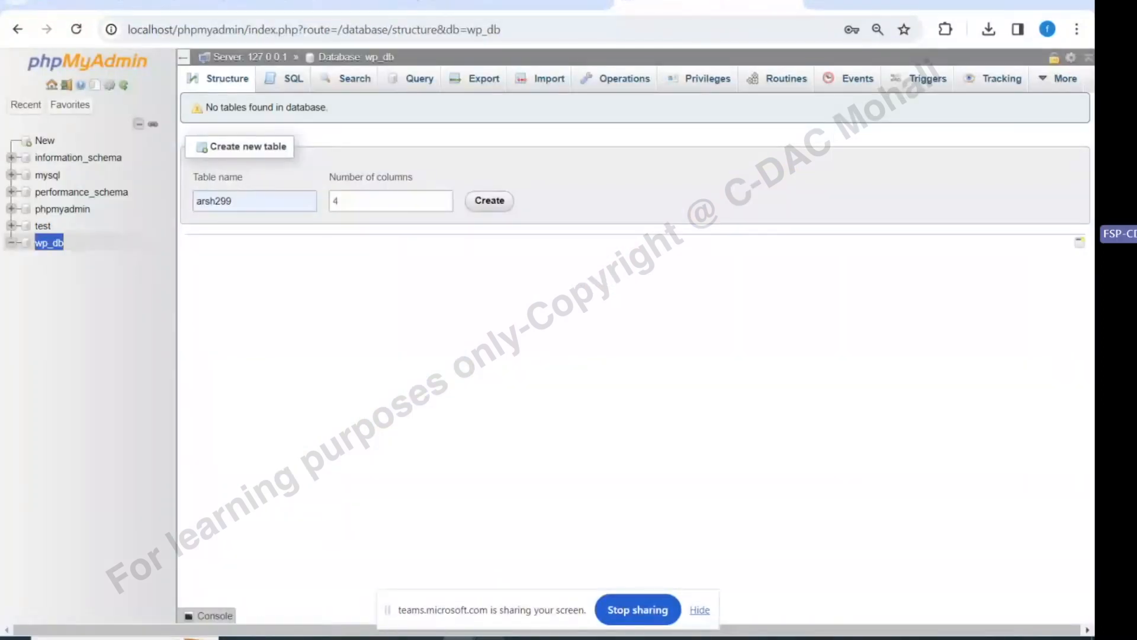
Check the installation slides, then return via the localhost tab to wp-config.php in VS Code
left_click(491, 638)
mouse_move(457, 594)
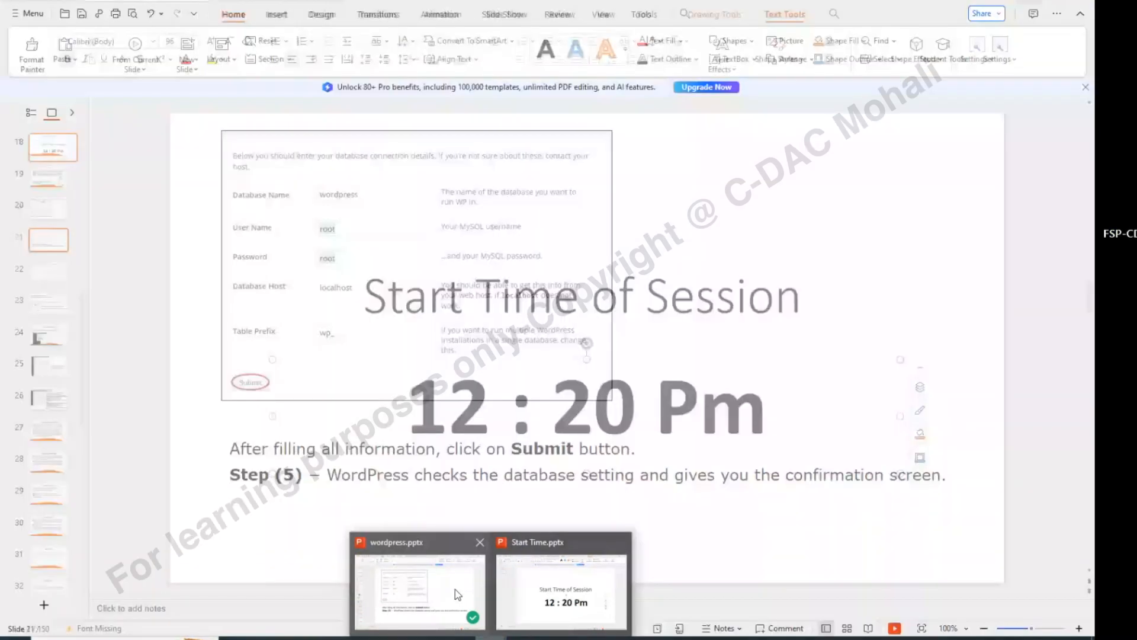
left_click(457, 594)
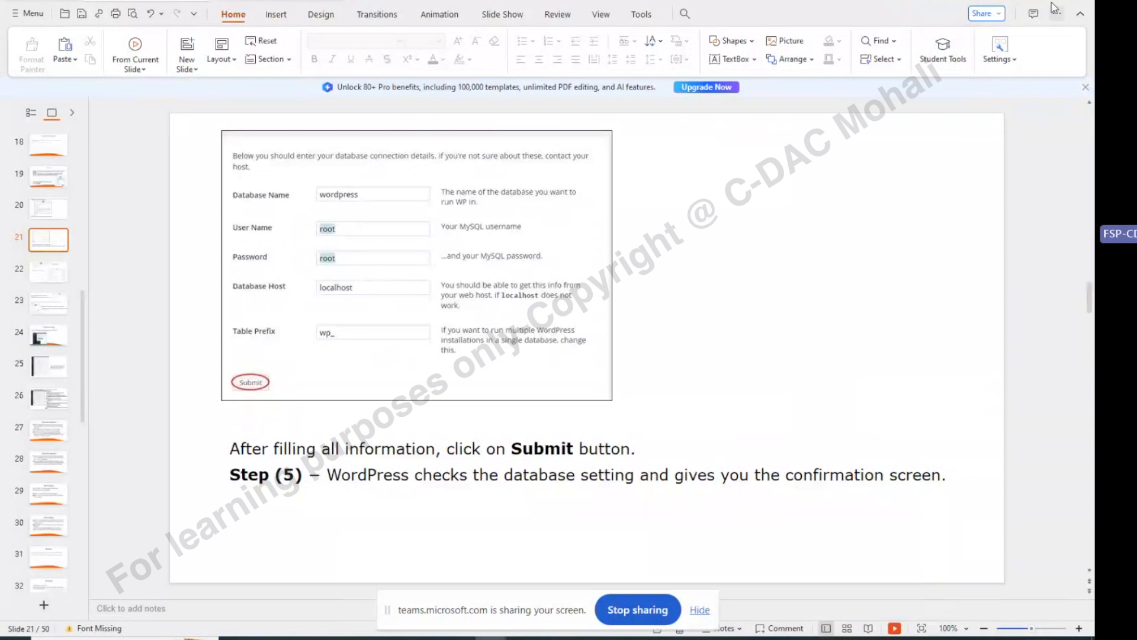
left_click(1029, 2)
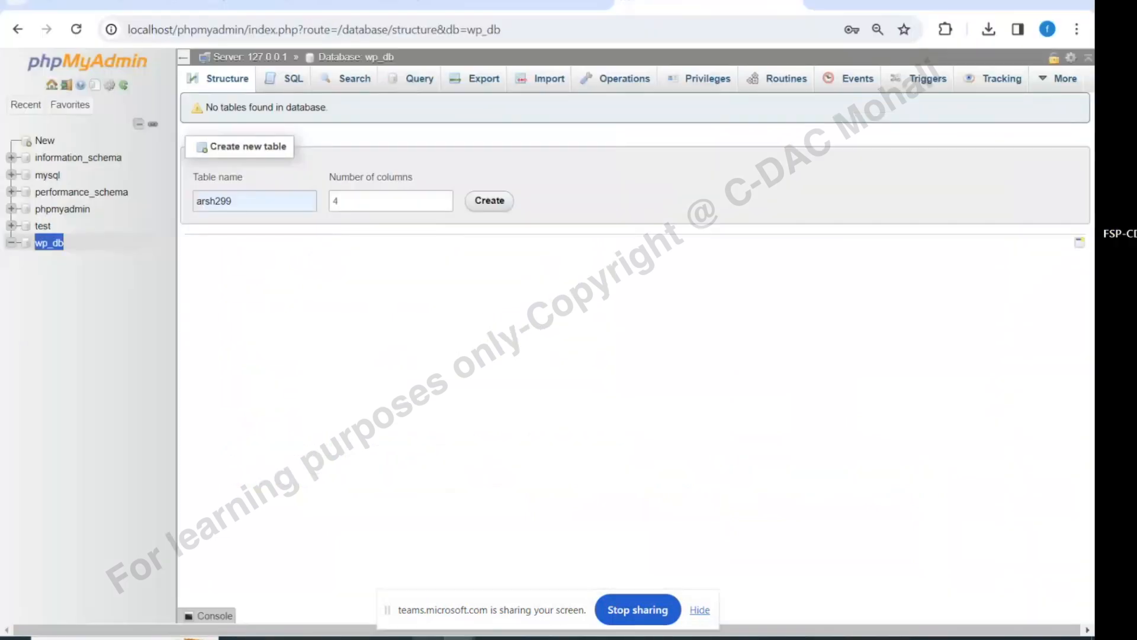
left_click(459, 638)
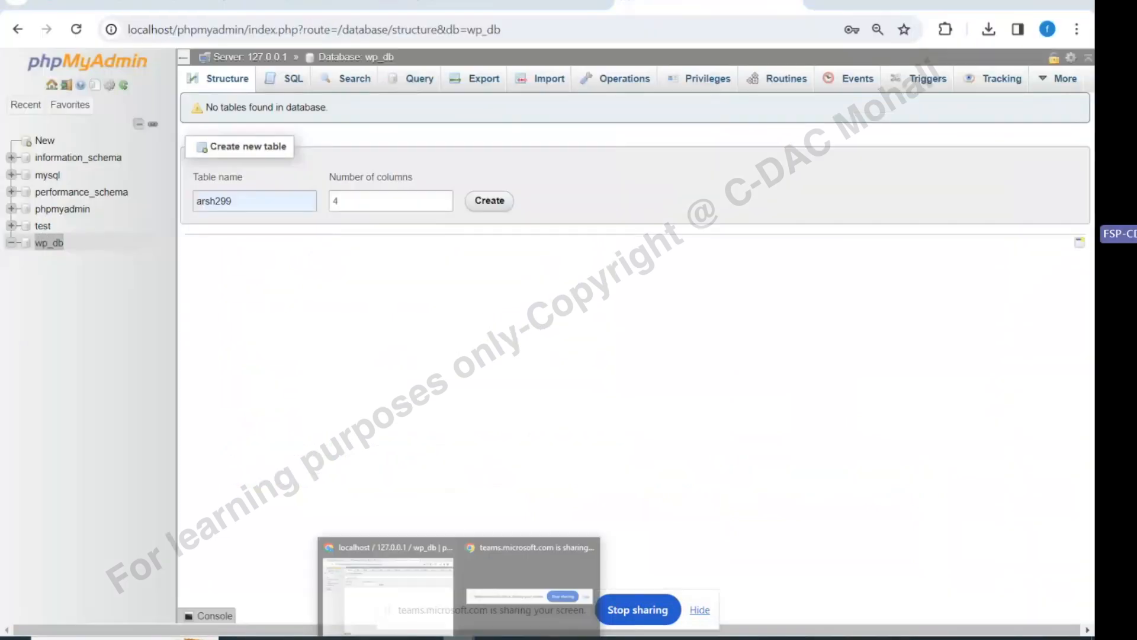
left_click(413, 595)
left_click(514, 2)
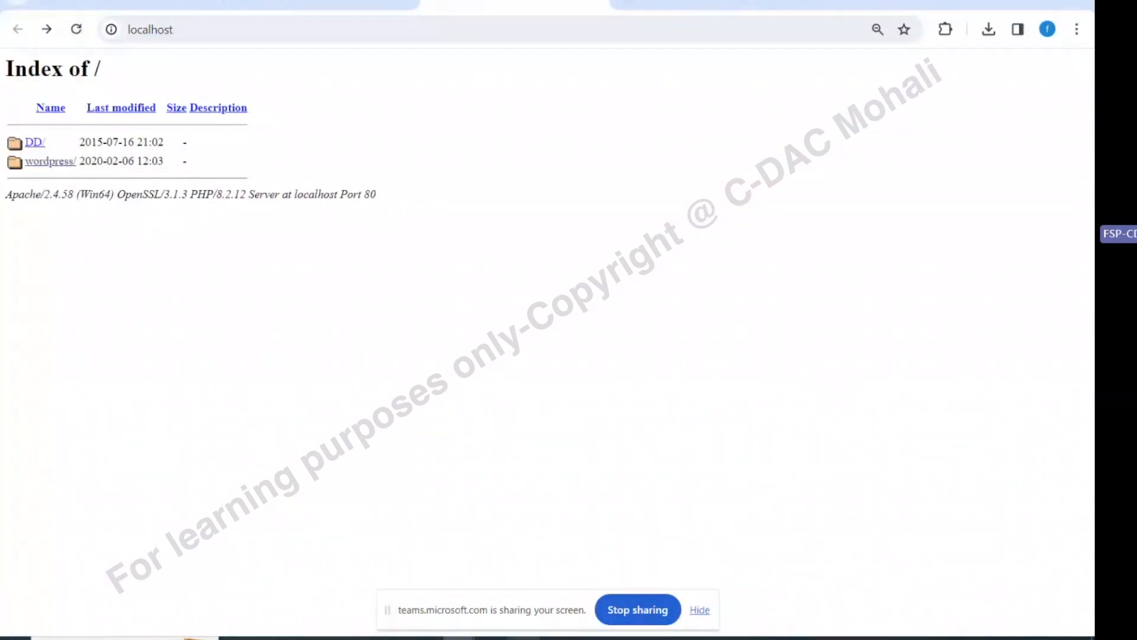
left_click(523, 638)
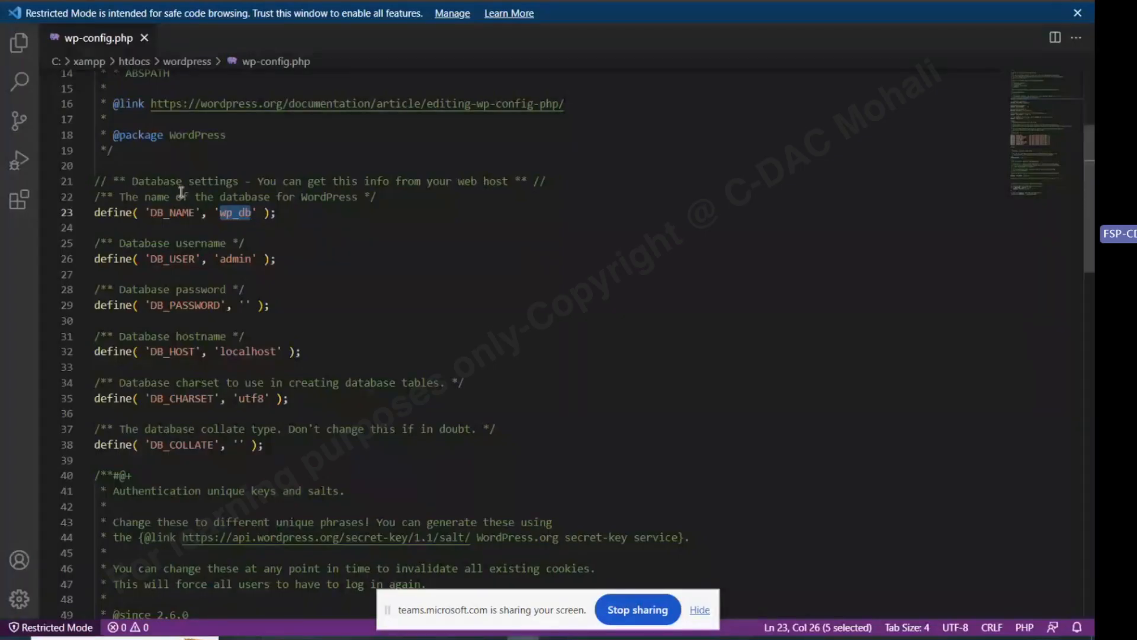
Change DB_USER on line 26 from admin to root and save wp-config.php
double_click(240, 259)
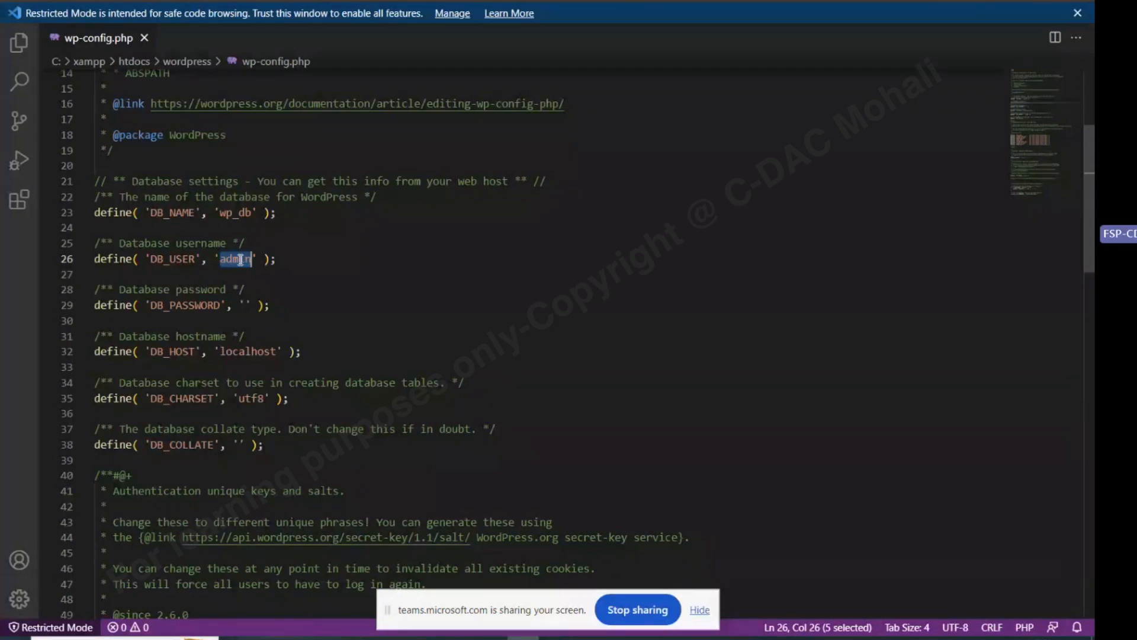
type("root")
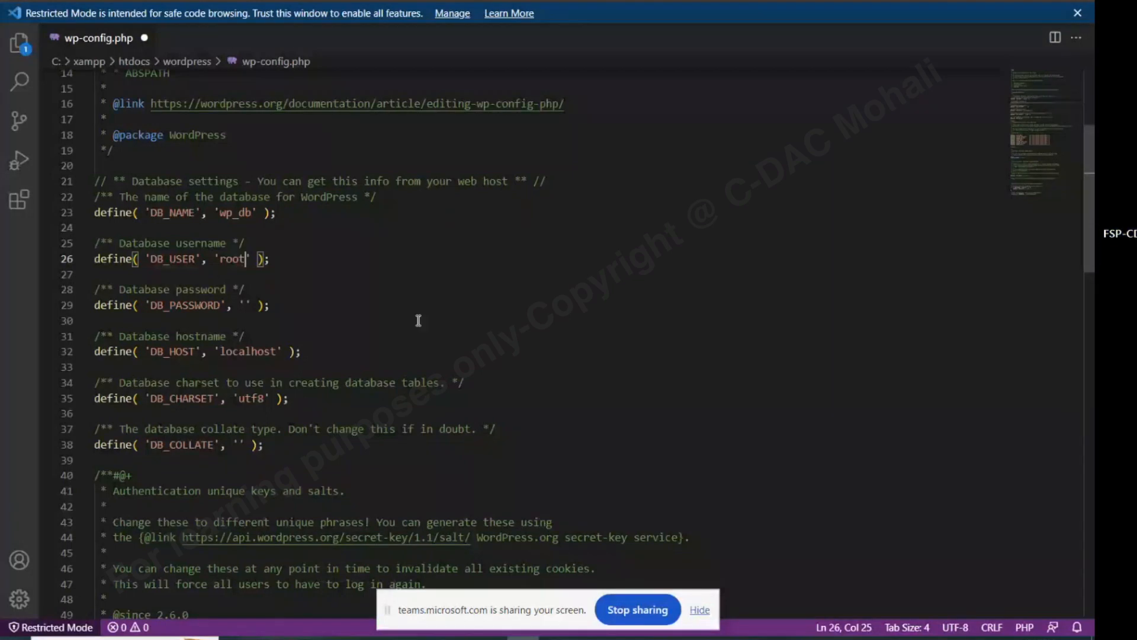
double_click(248, 352)
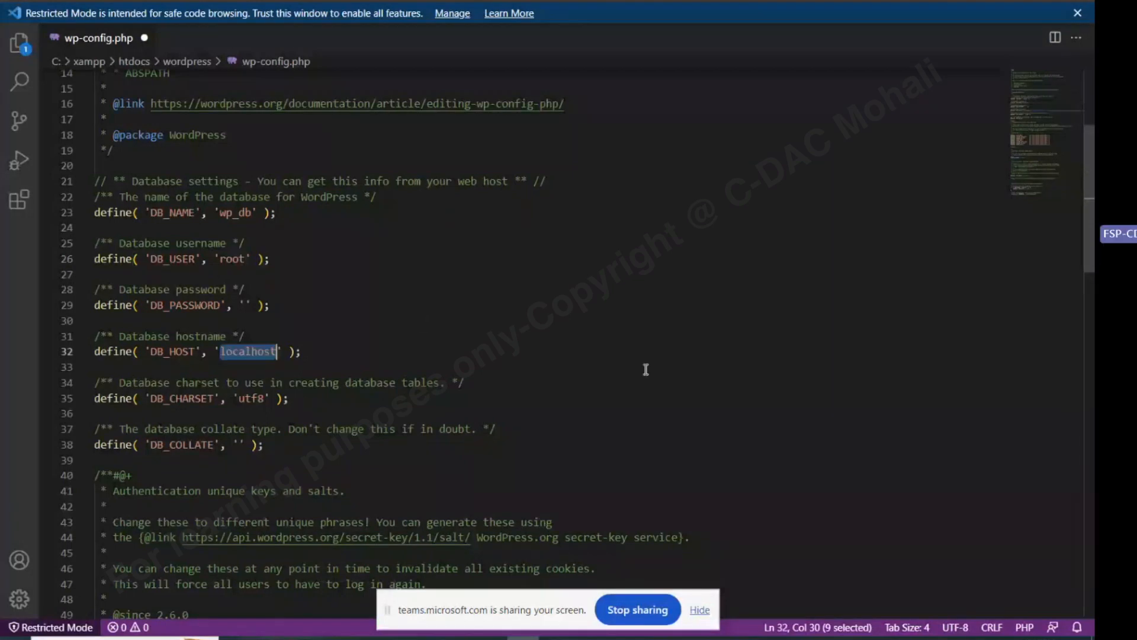
key("ctrl+s")
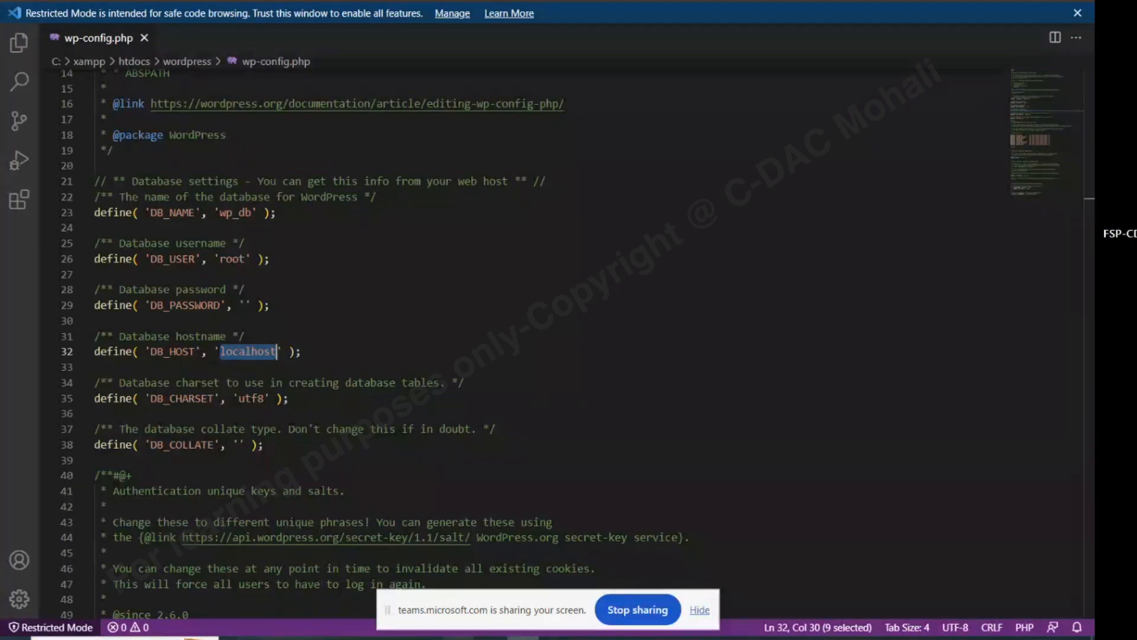
key("alt+Tab")
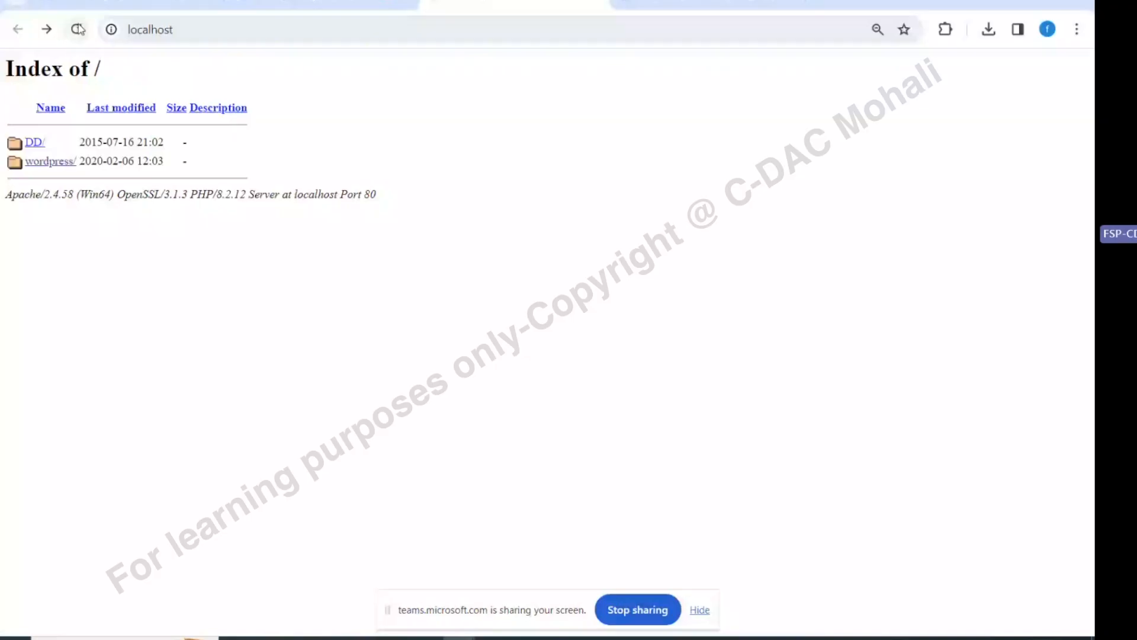
Open the wordpress/ folder on localhost and continue in English (United States)
left_click(233, 33)
left_click(33, 163)
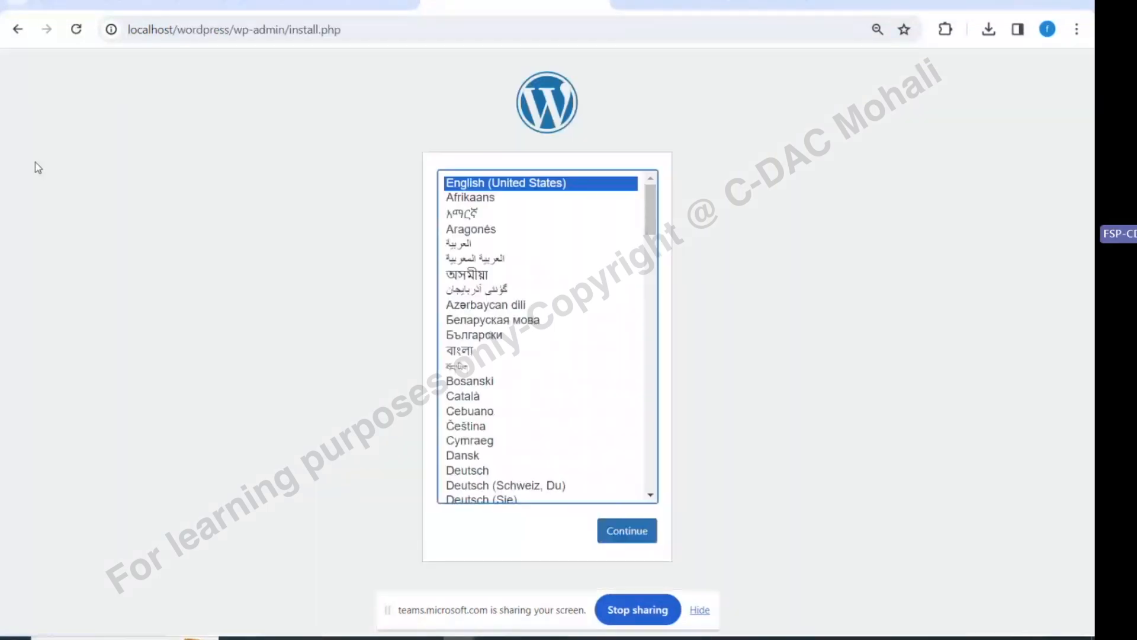
left_click(626, 530)
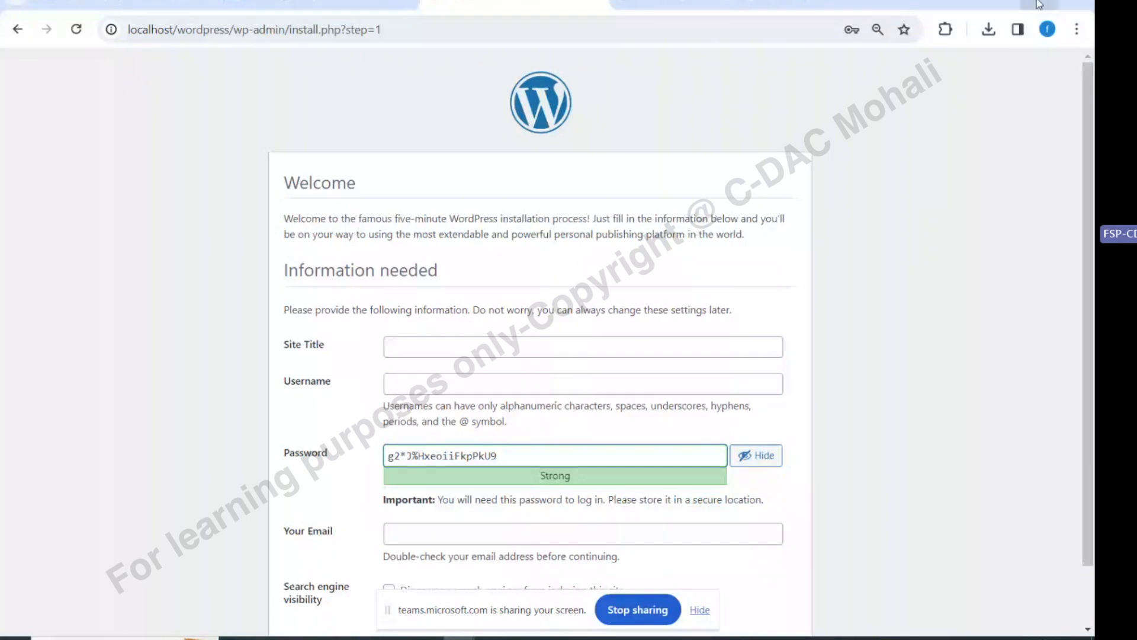
Bring up the htdocs wordpress folder and open wp-config in VS Code
mouse_move(363, 638)
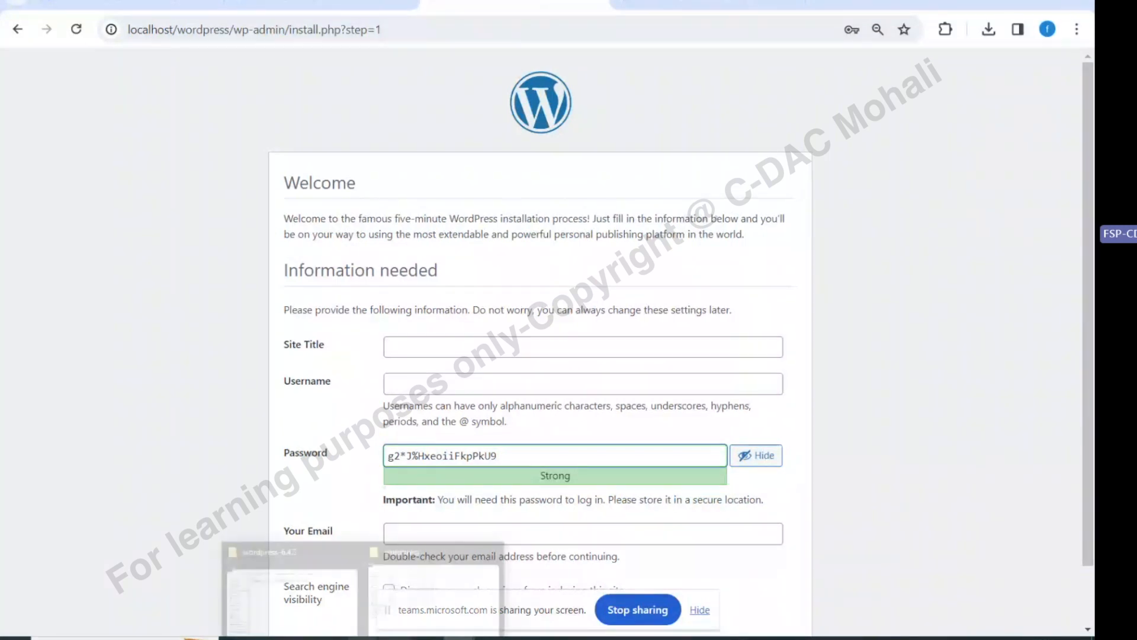
mouse_move(409, 588)
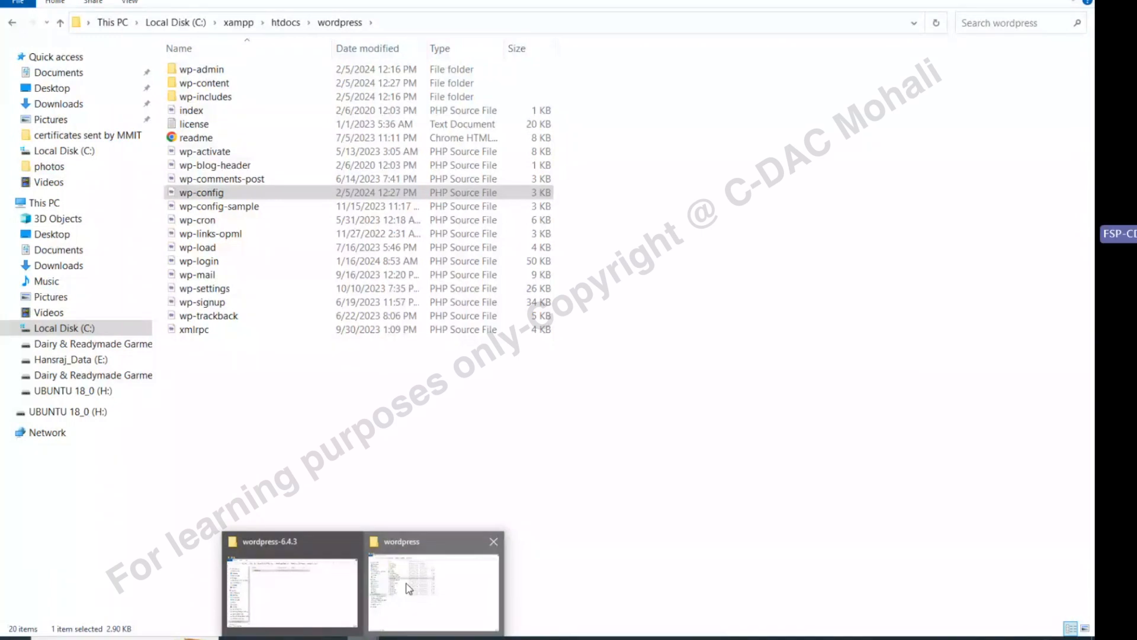
left_click(408, 588)
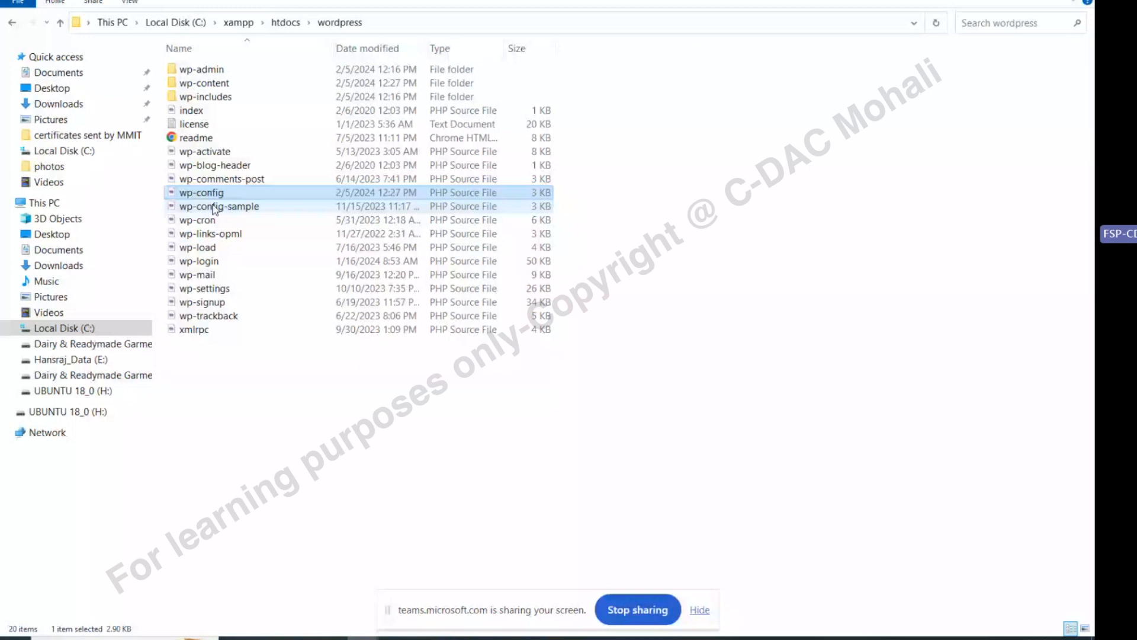
left_click(224, 205)
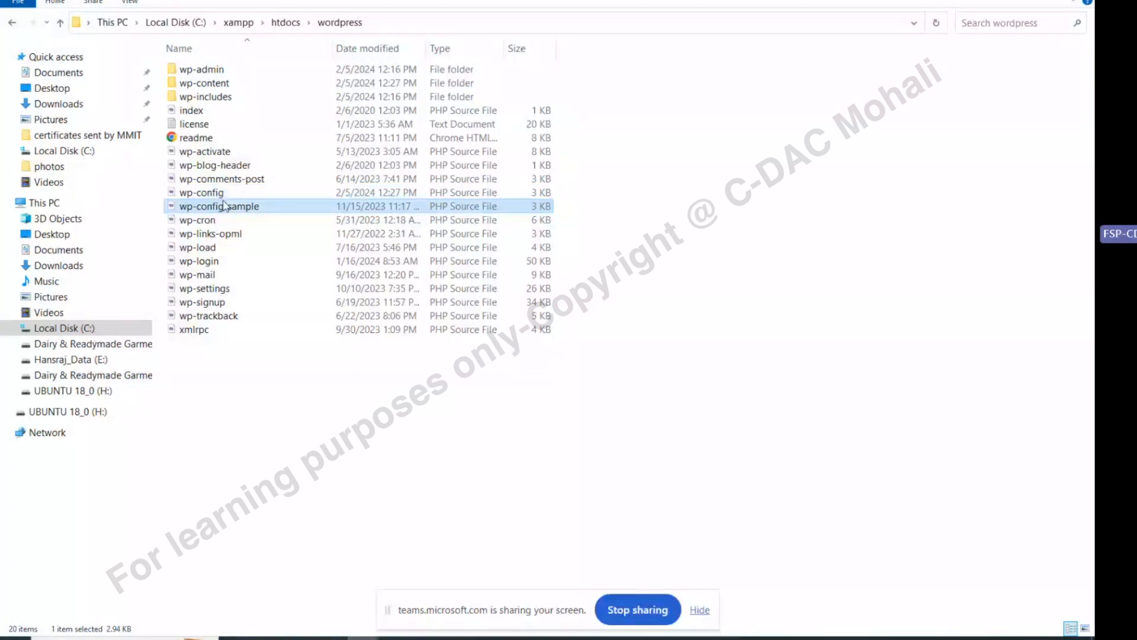
left_click(217, 193)
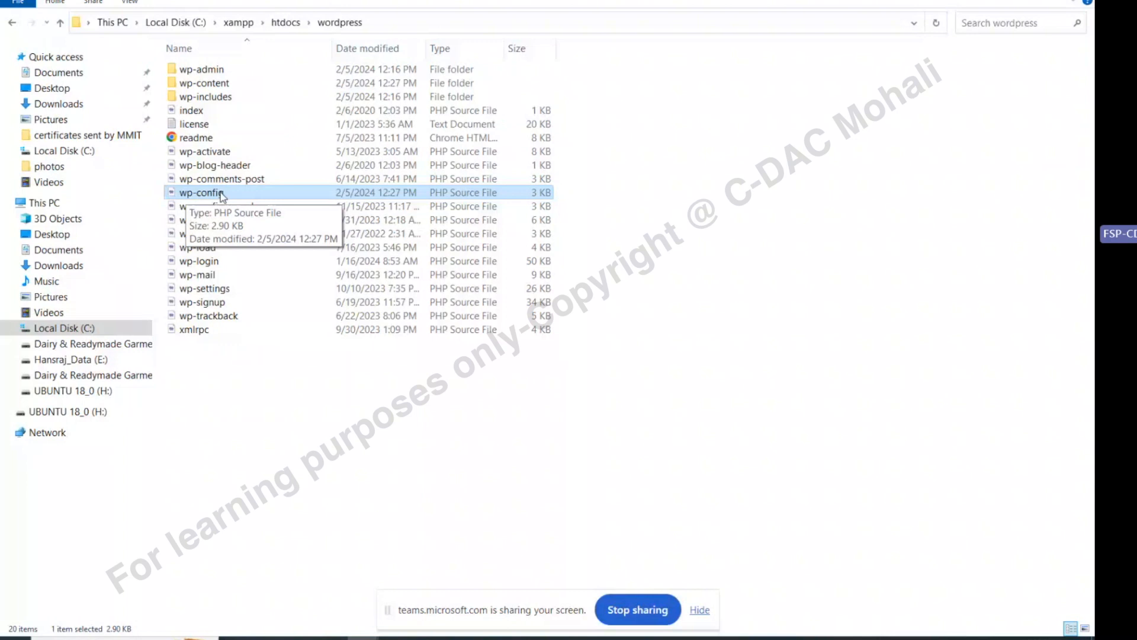
double_click(201, 192)
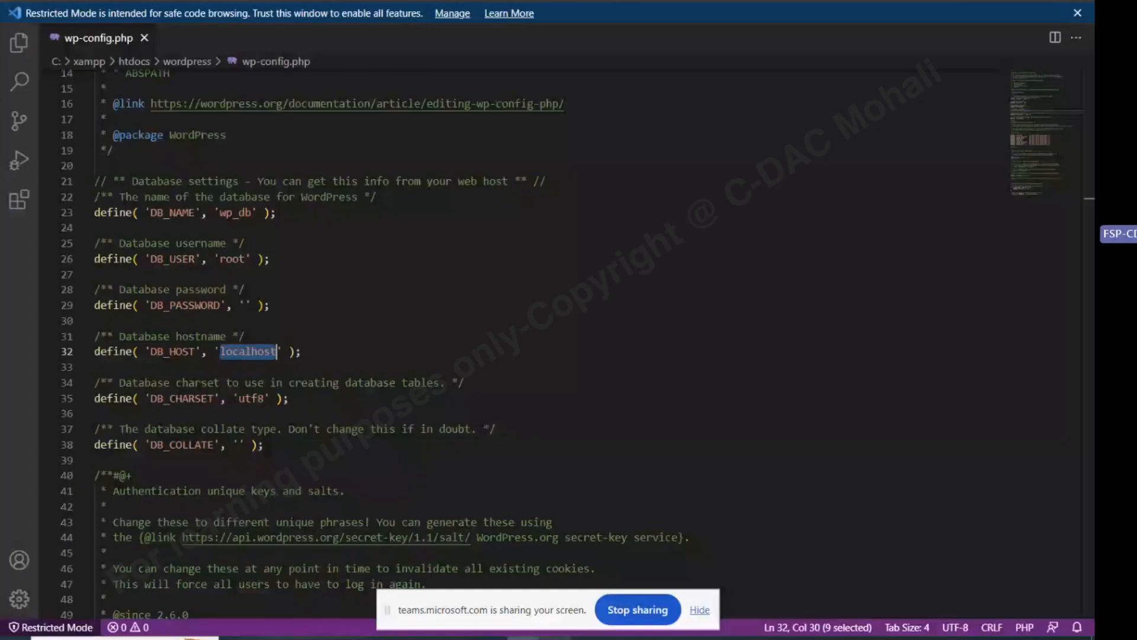
Inspect DB_USER root, blank DB_PASSWORD, utf8 charset and collate, then return to the installation page
left_click(274, 259)
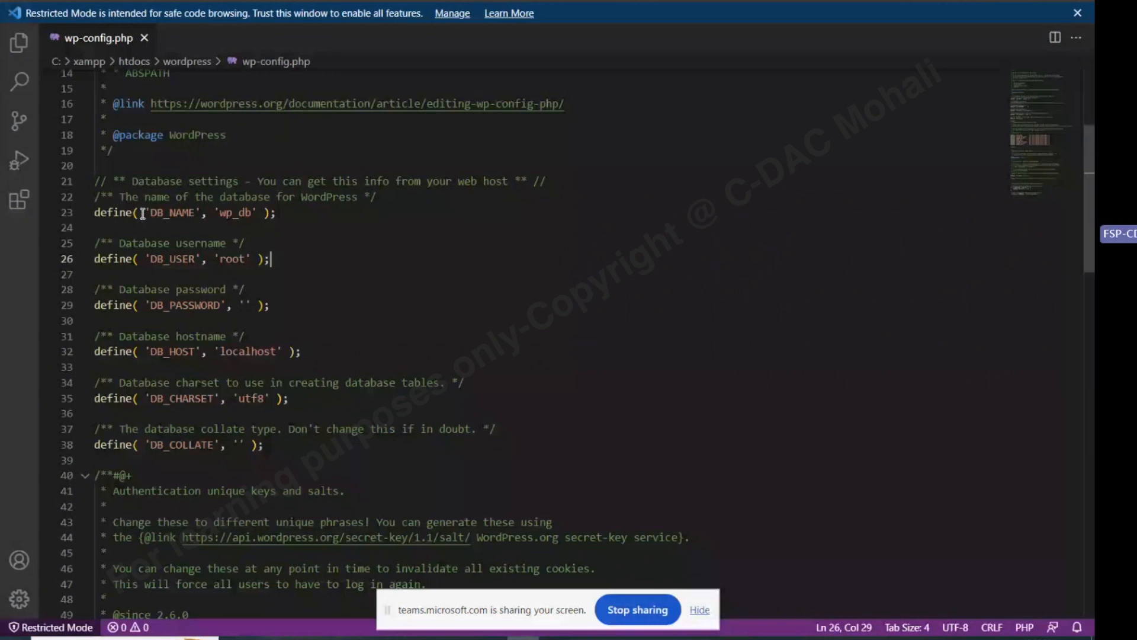
double_click(235, 260)
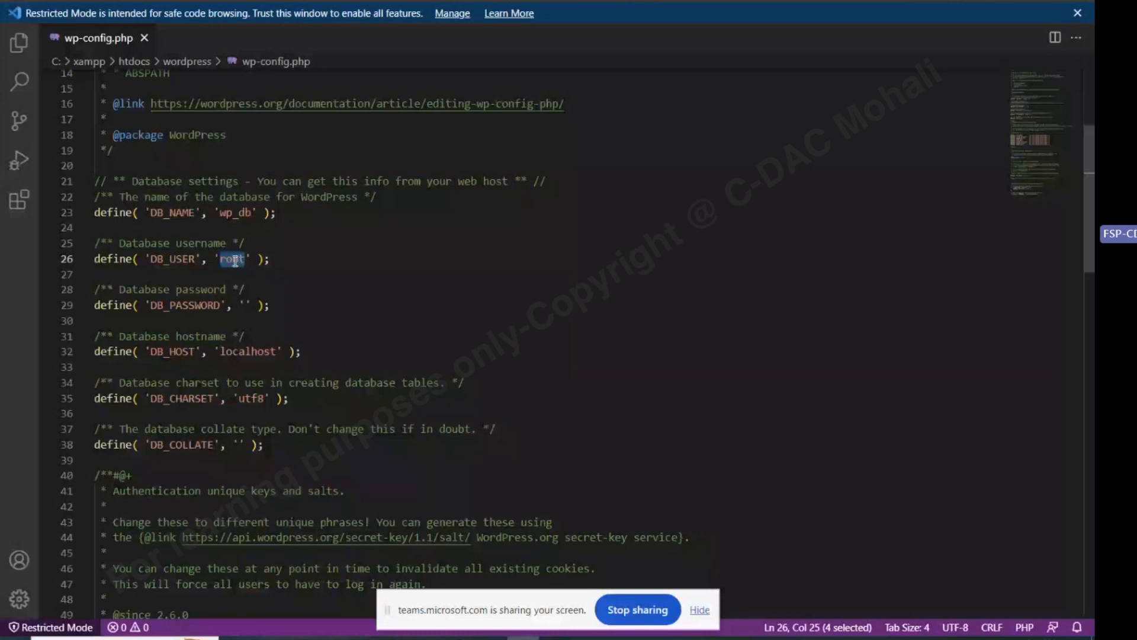
left_click(183, 305)
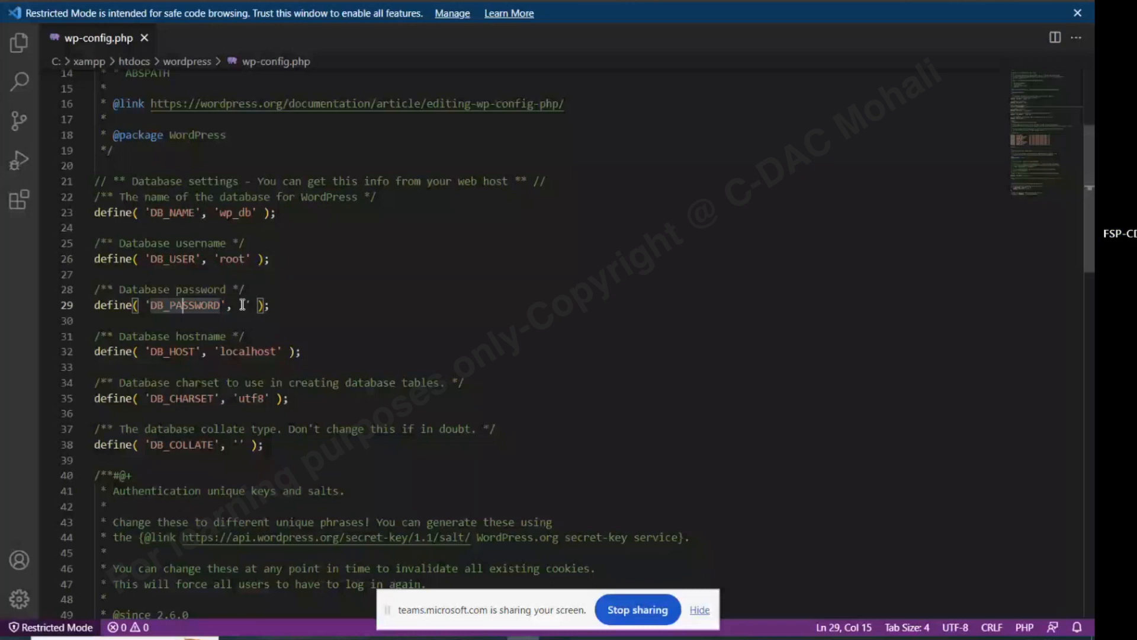
left_click(245, 305)
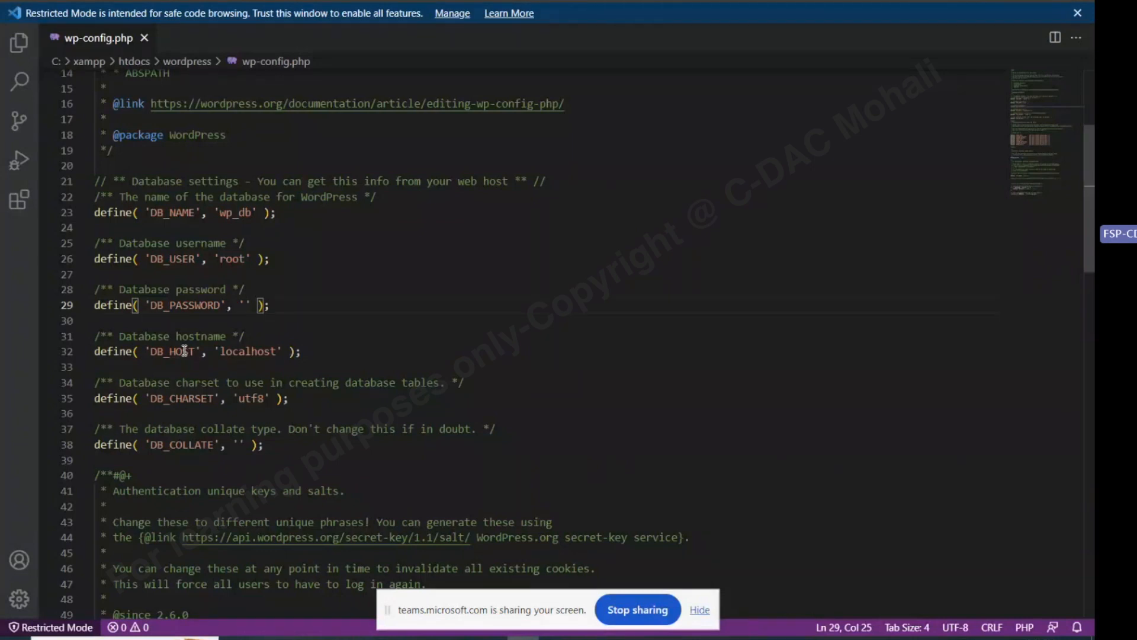
left_click(259, 398)
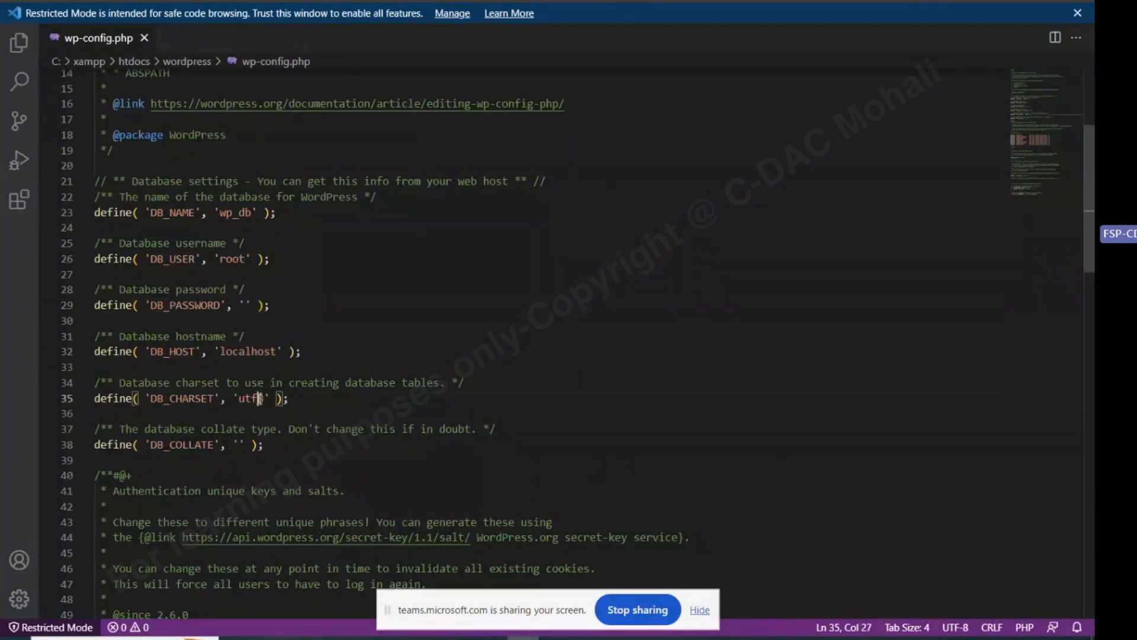
left_click(244, 433)
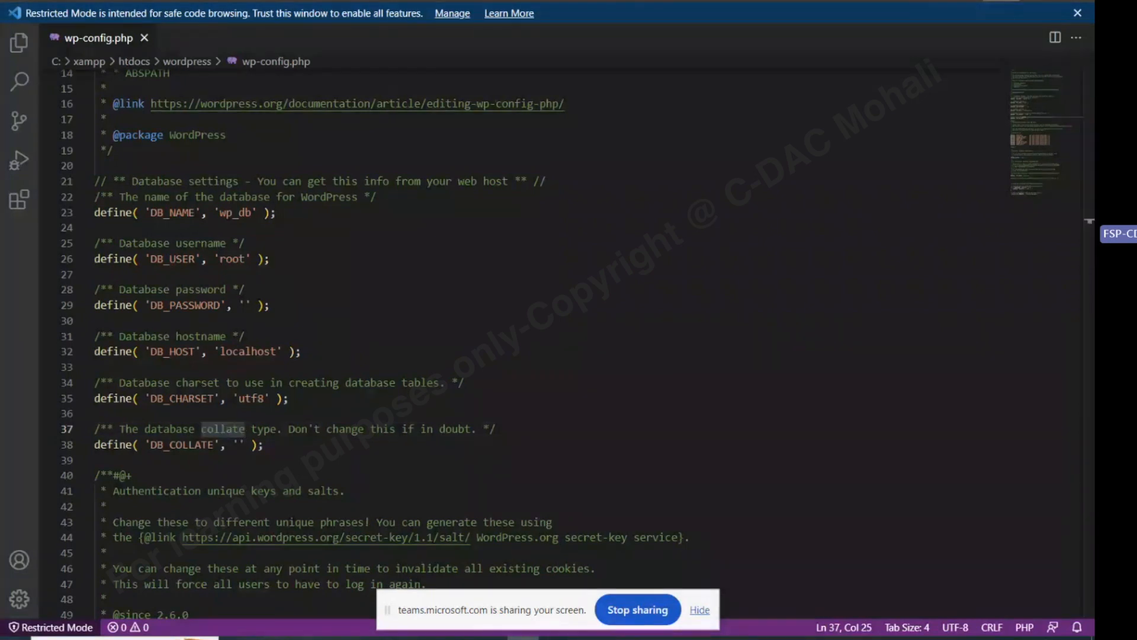
key("alt+Tab")
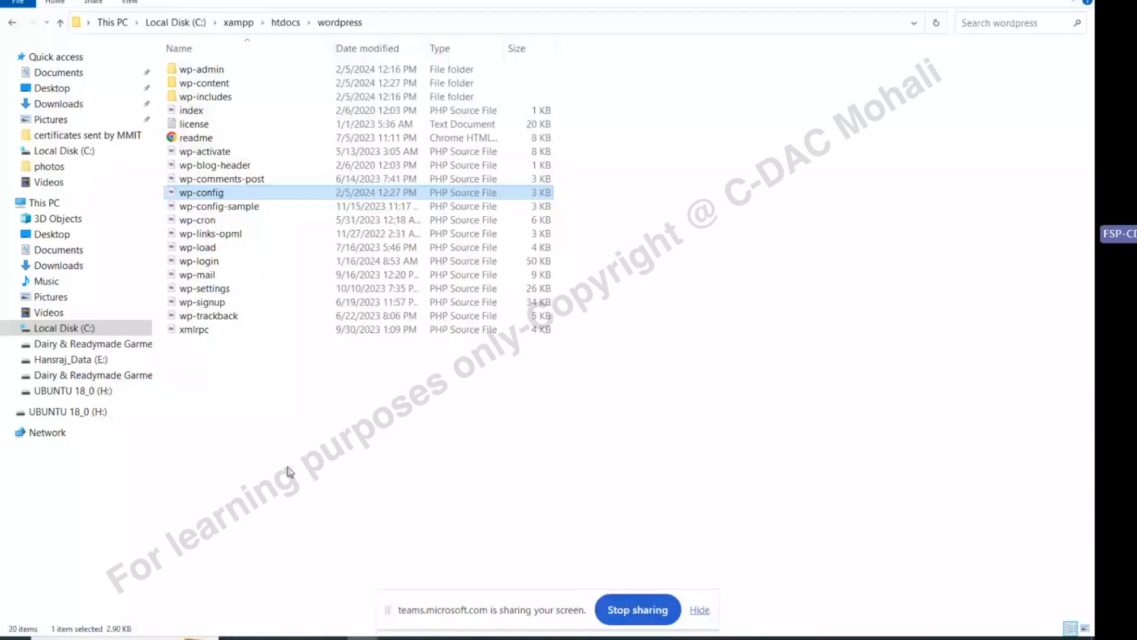
left_click(459, 638)
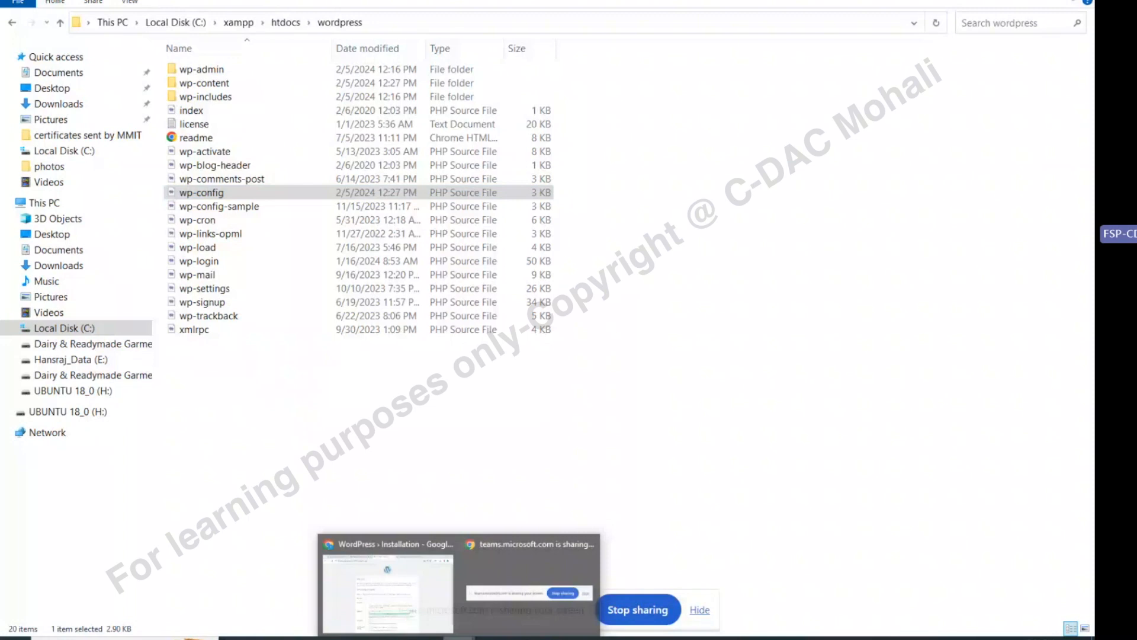
left_click(388, 587)
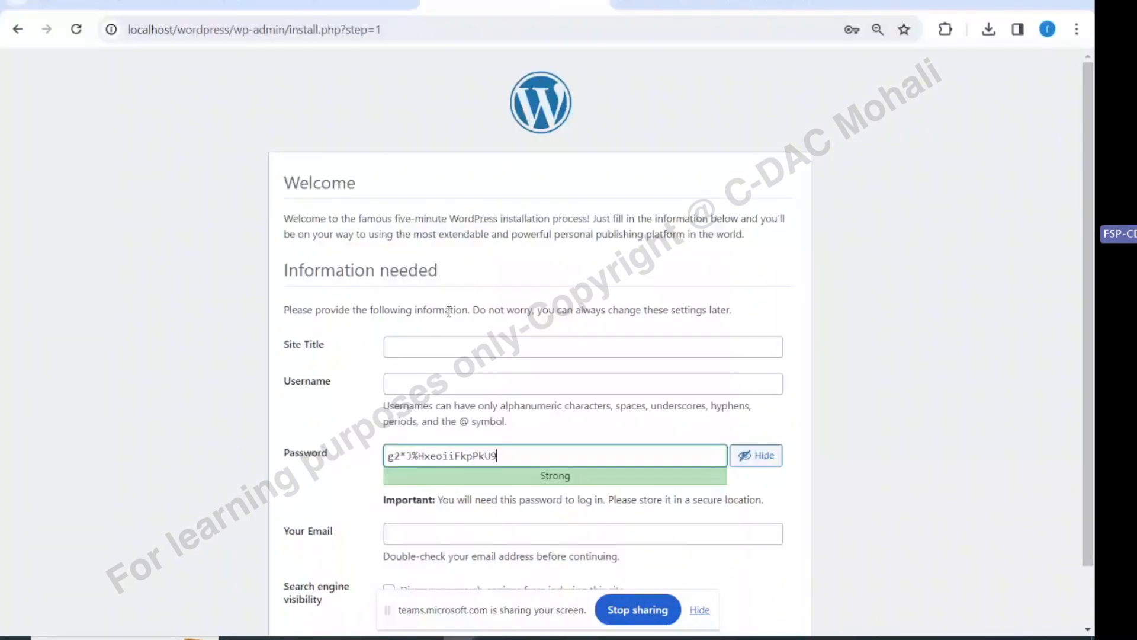
Enter Shopify as the site title
scroll(396, 244, "down", 1)
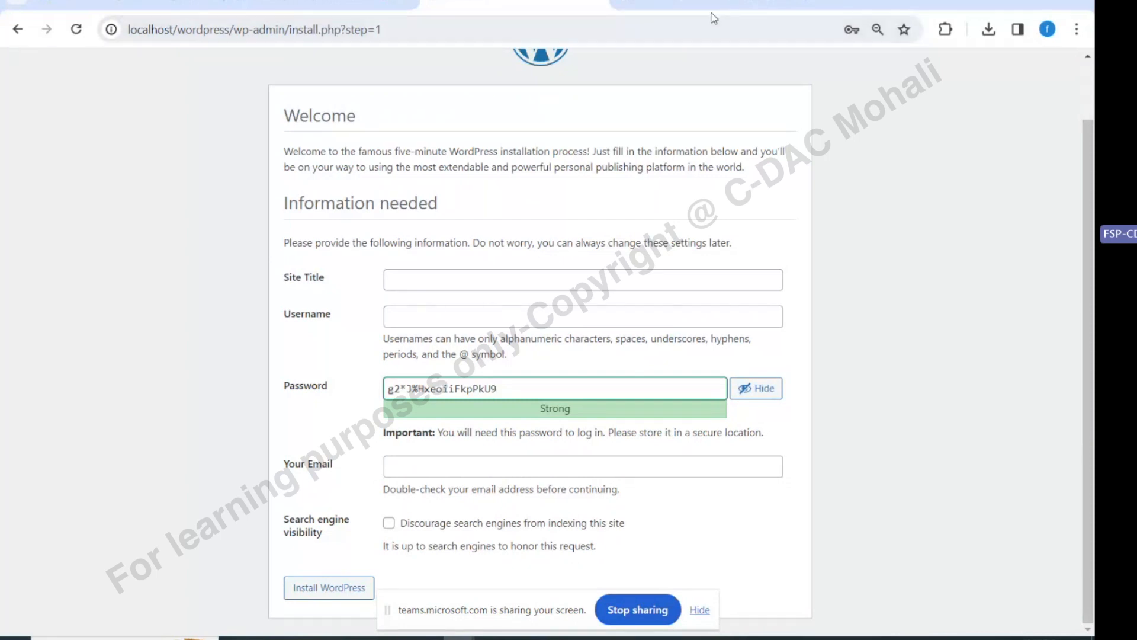
left_click(487, 276)
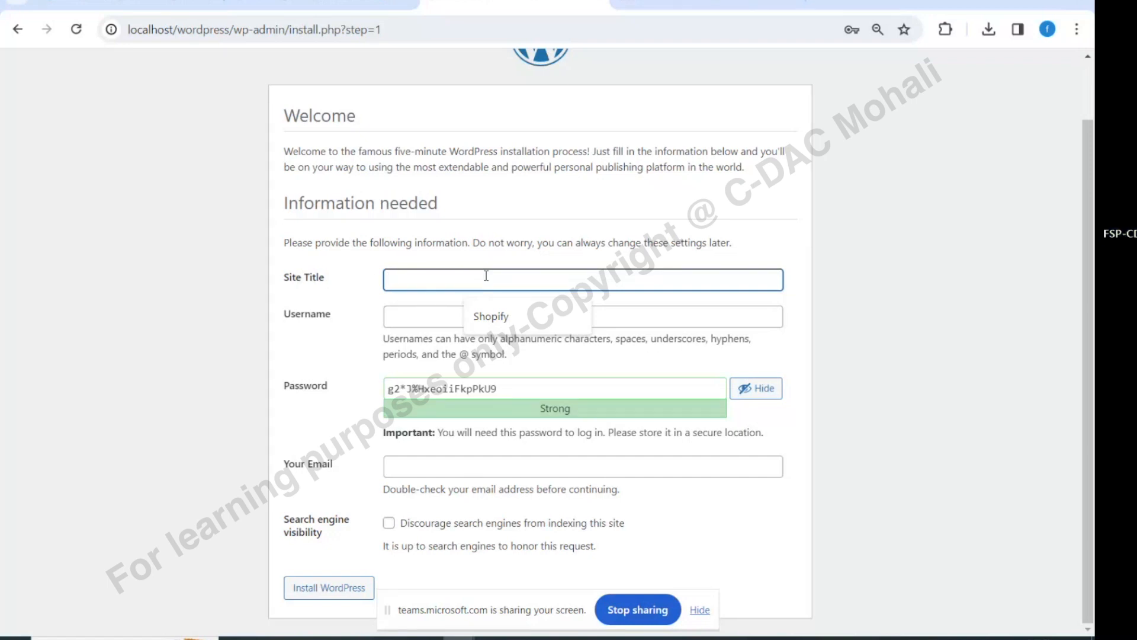
type("C")
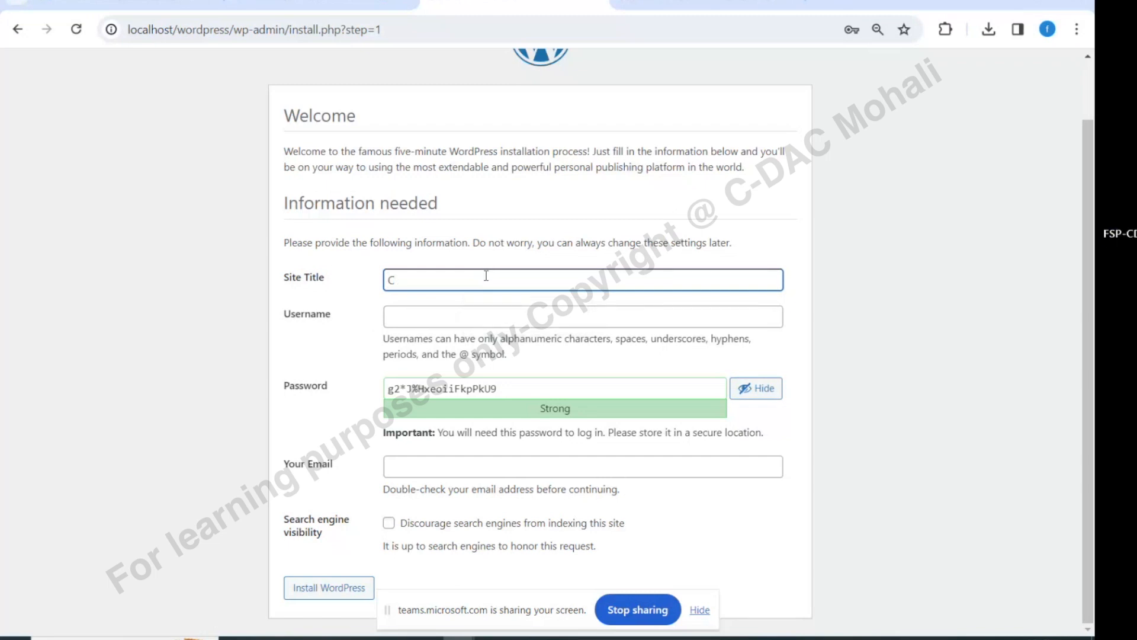
key("BackSpace")
type("S")
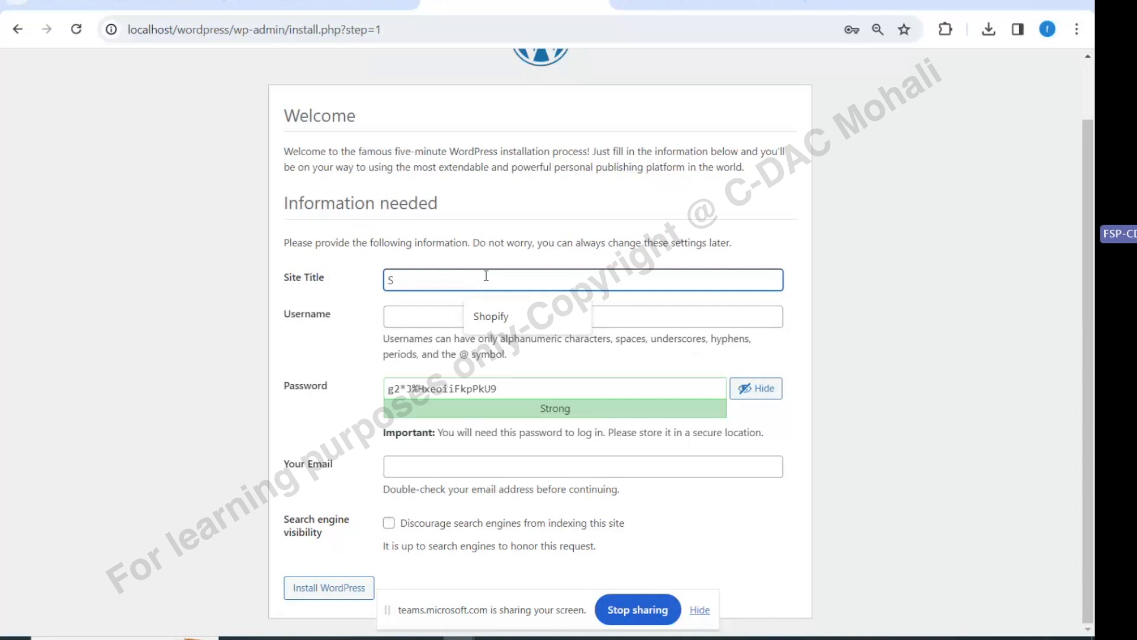
left_click(489, 317)
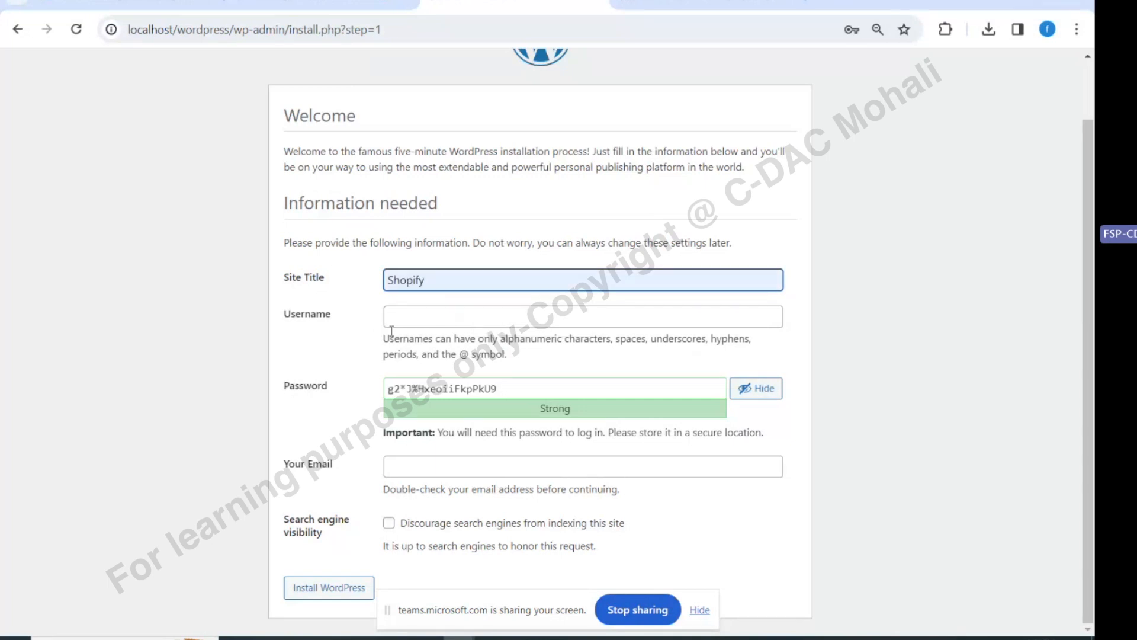
Set an administrator username and weak password, confirm the weak password, and install WordPress
left_click(422, 319)
type("admin")
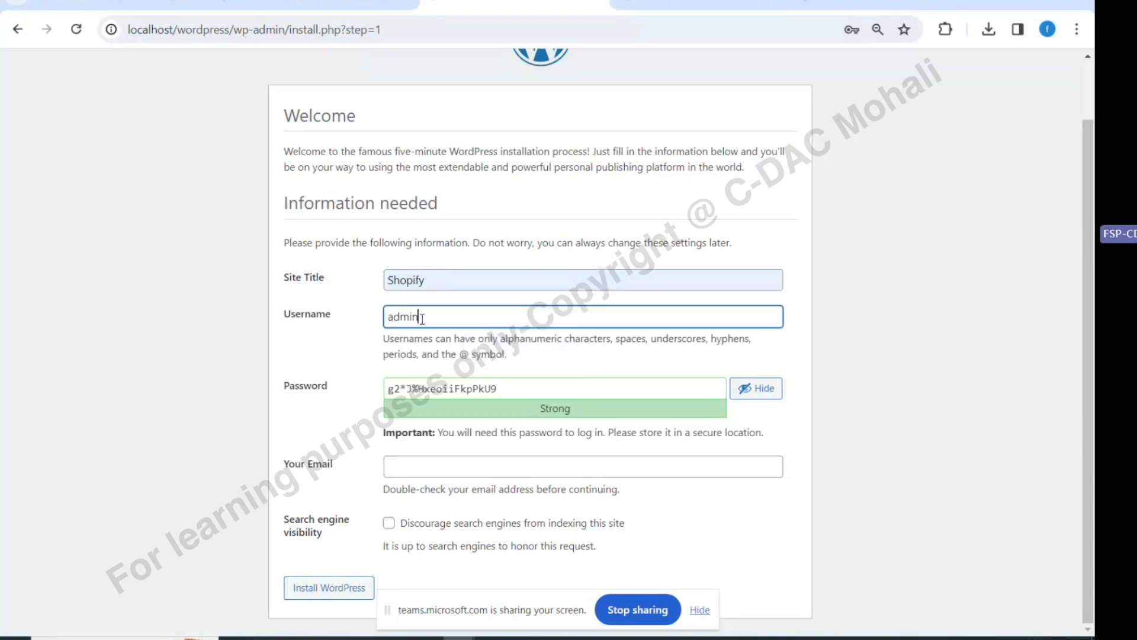
left_click_drag(616, 387, 390, 391)
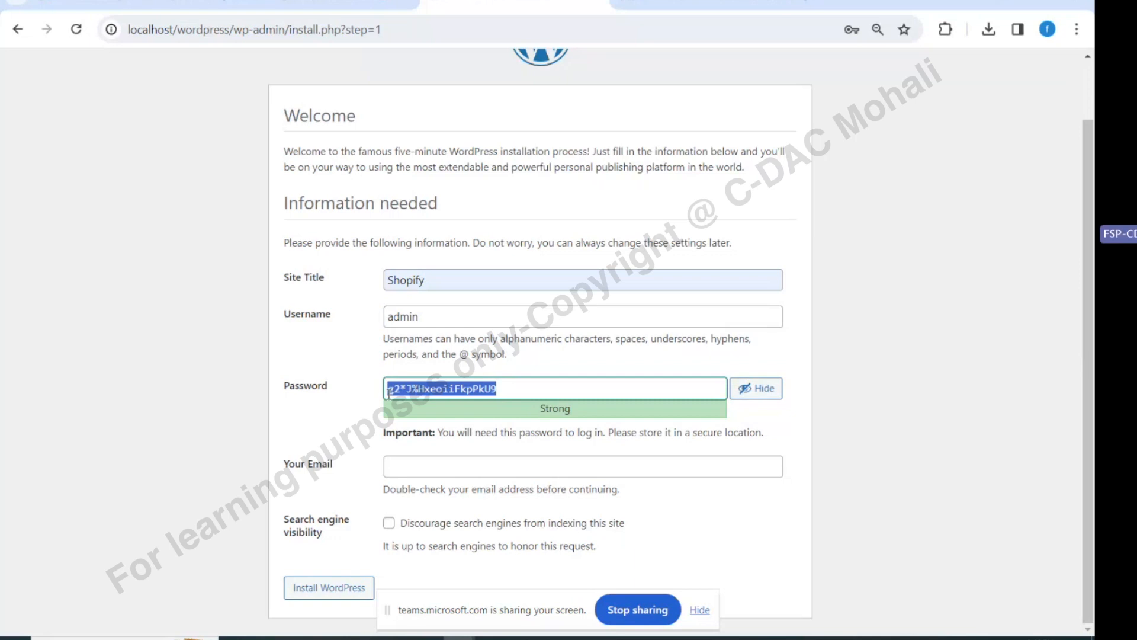
type("admin")
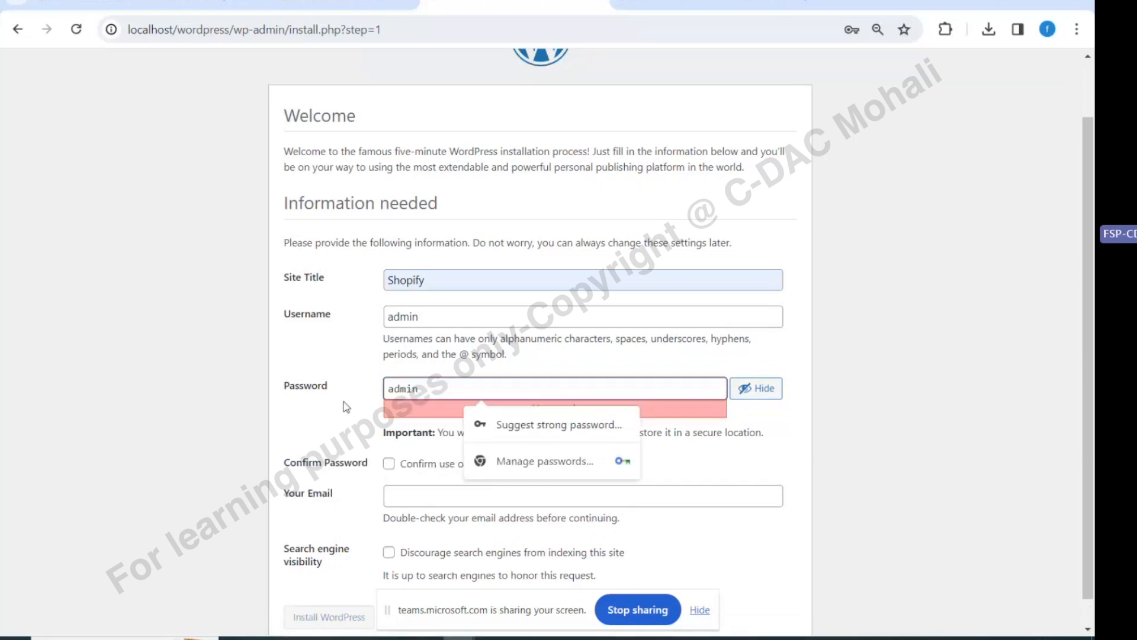
left_click(346, 407)
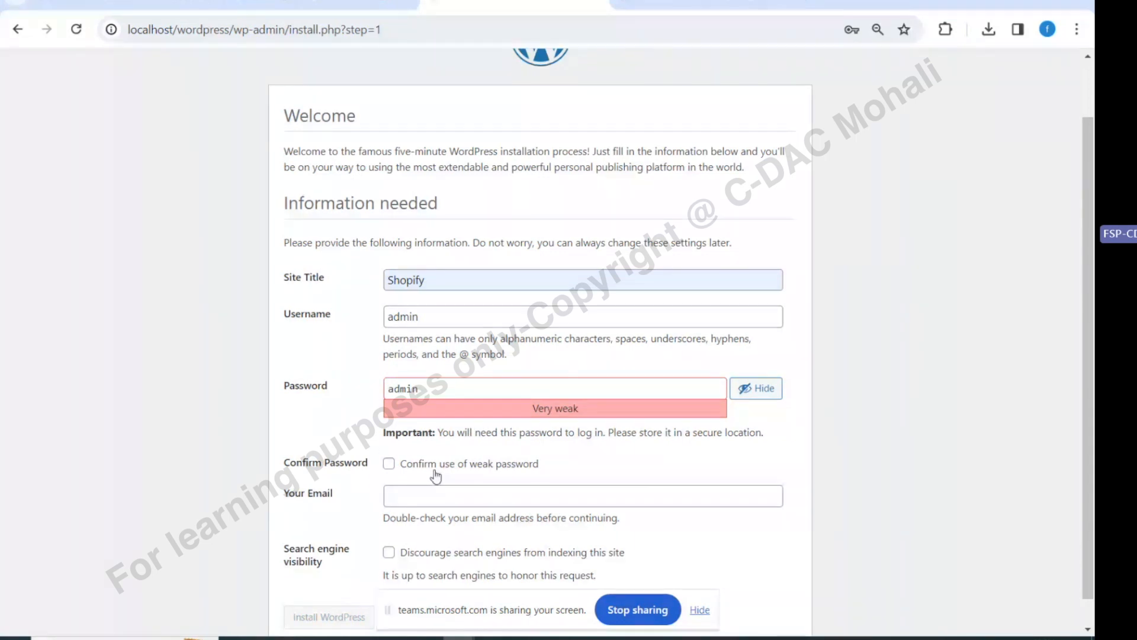
left_click(435, 474)
scroll(408, 473, "down", 1)
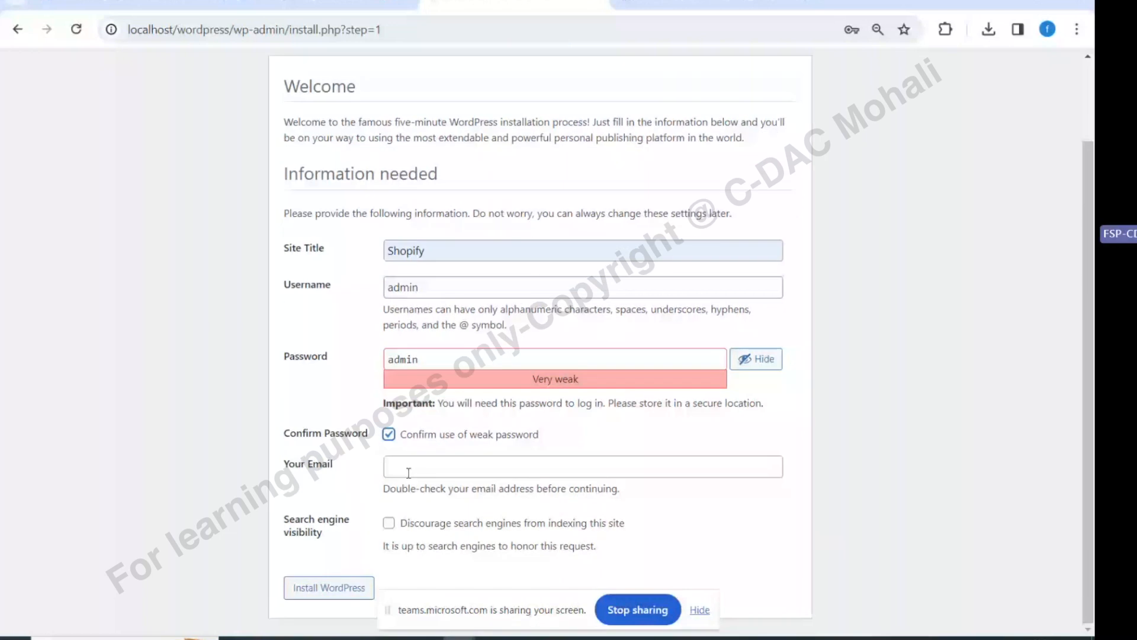
left_click(332, 588)
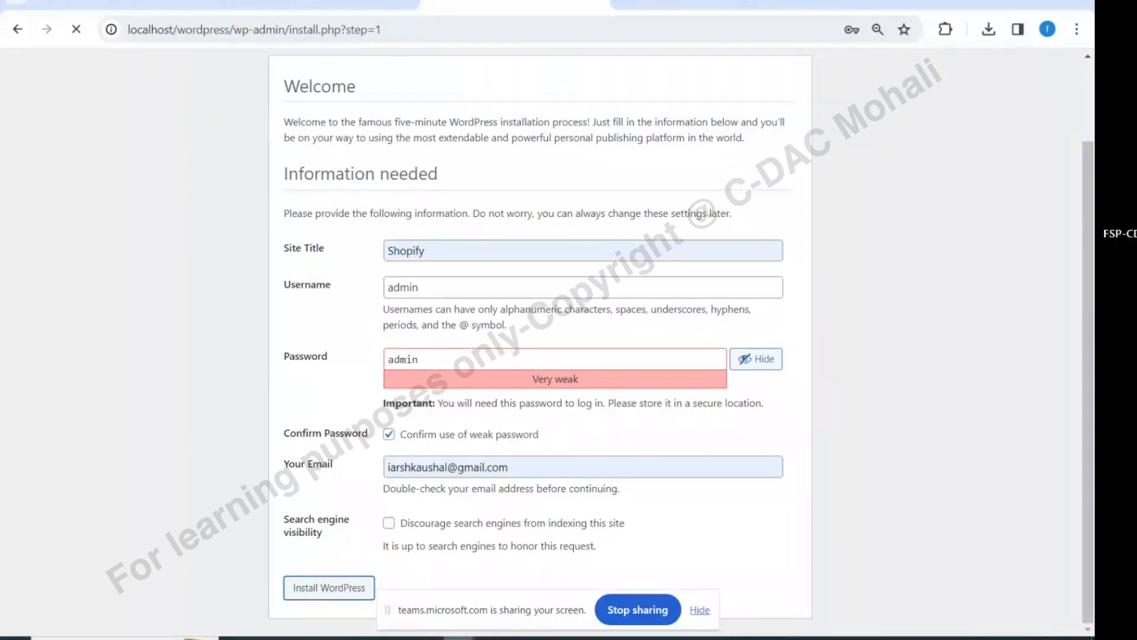
mouse_move(459, 638)
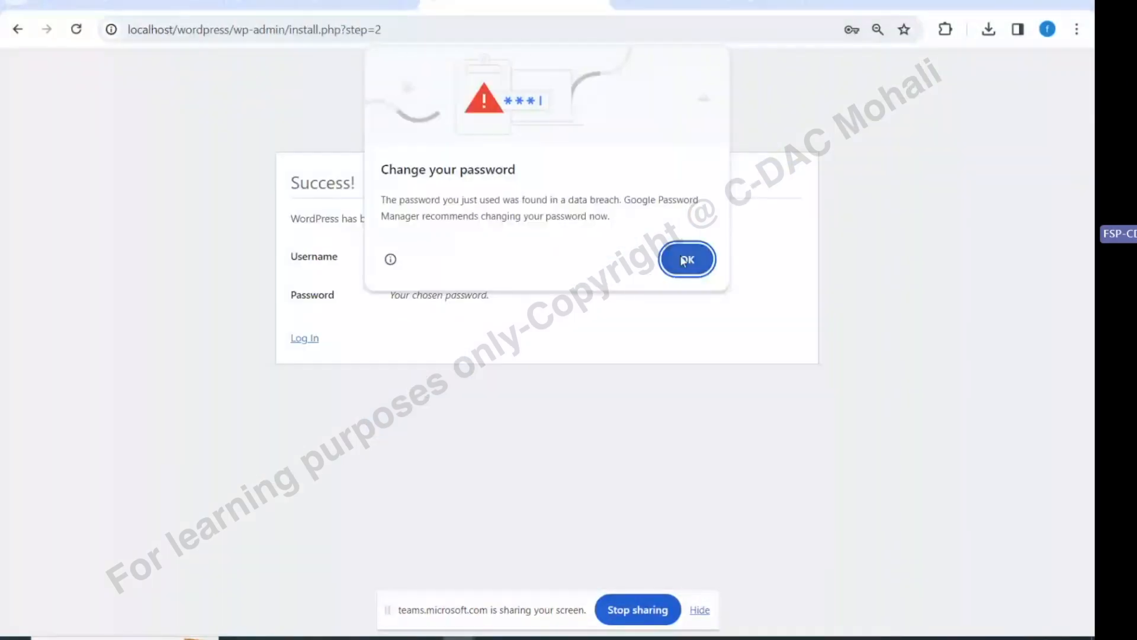
Dismiss the breached-password warning, save the login in Chrome, and go to the login page
left_click(686, 260)
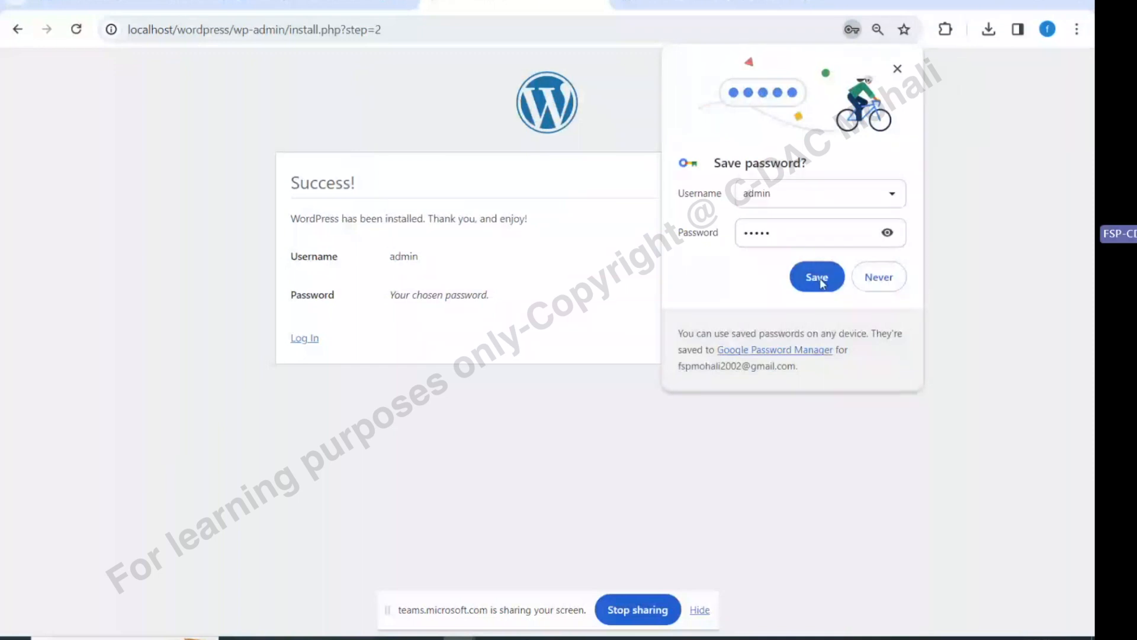
left_click(817, 277)
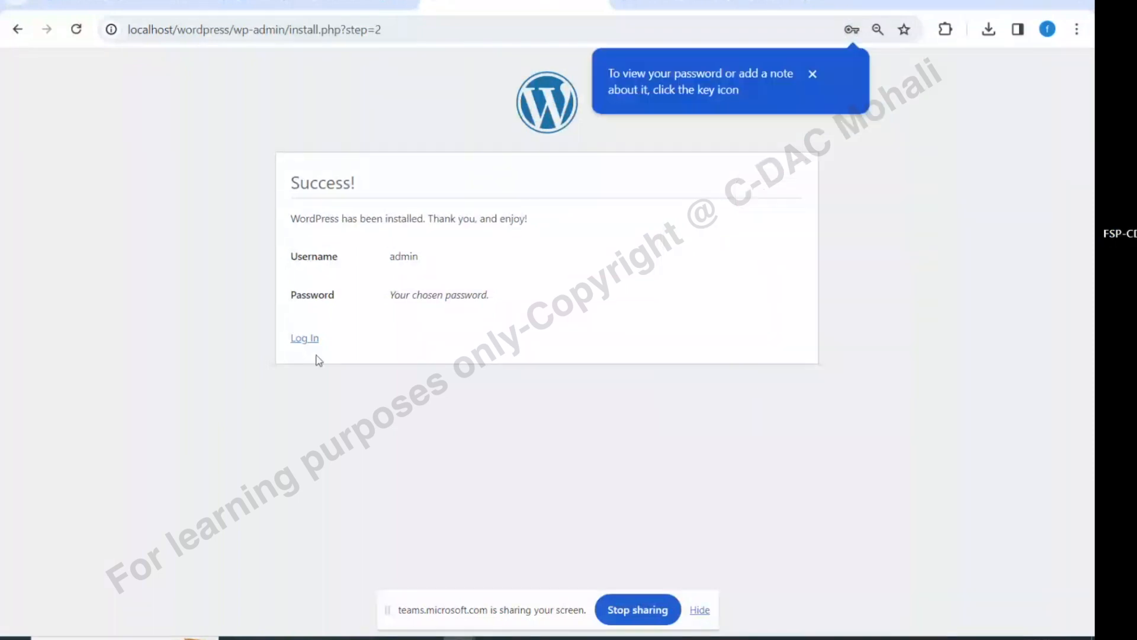
left_click(304, 340)
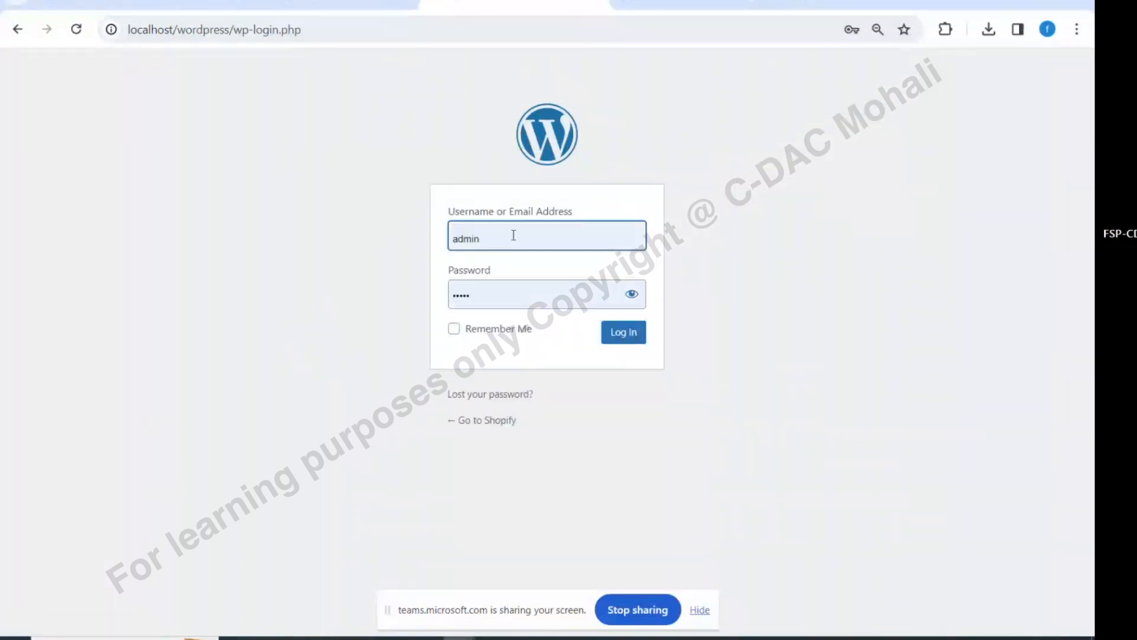
Check the password, sign in as admin, and dismiss the Dashboard welcome panel
left_click(631, 294)
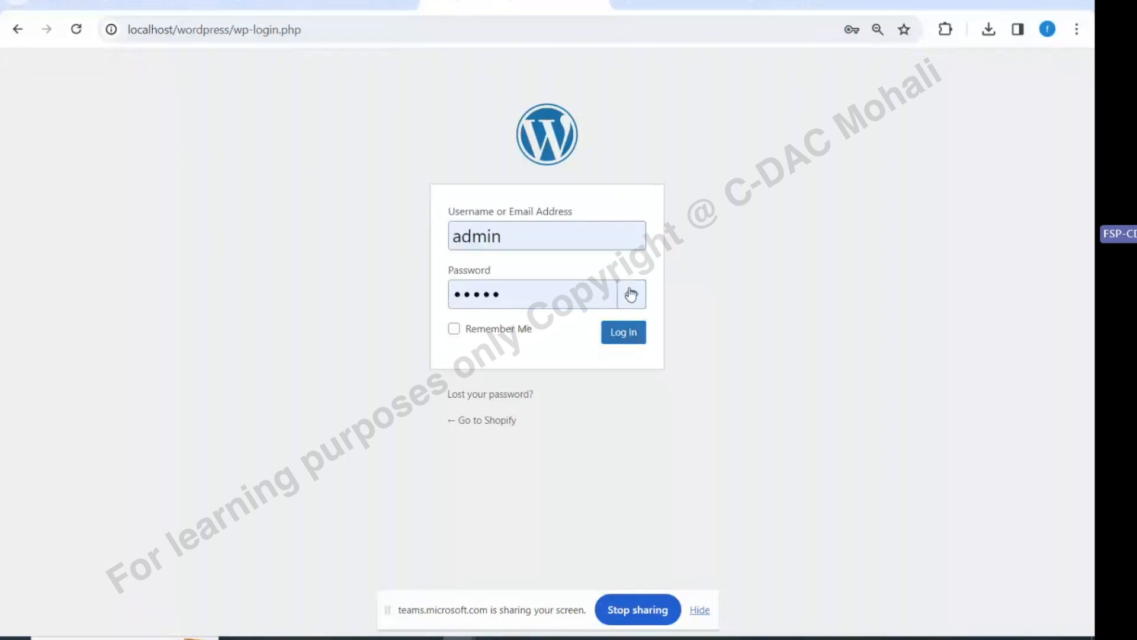
left_click(631, 294)
left_click(618, 343)
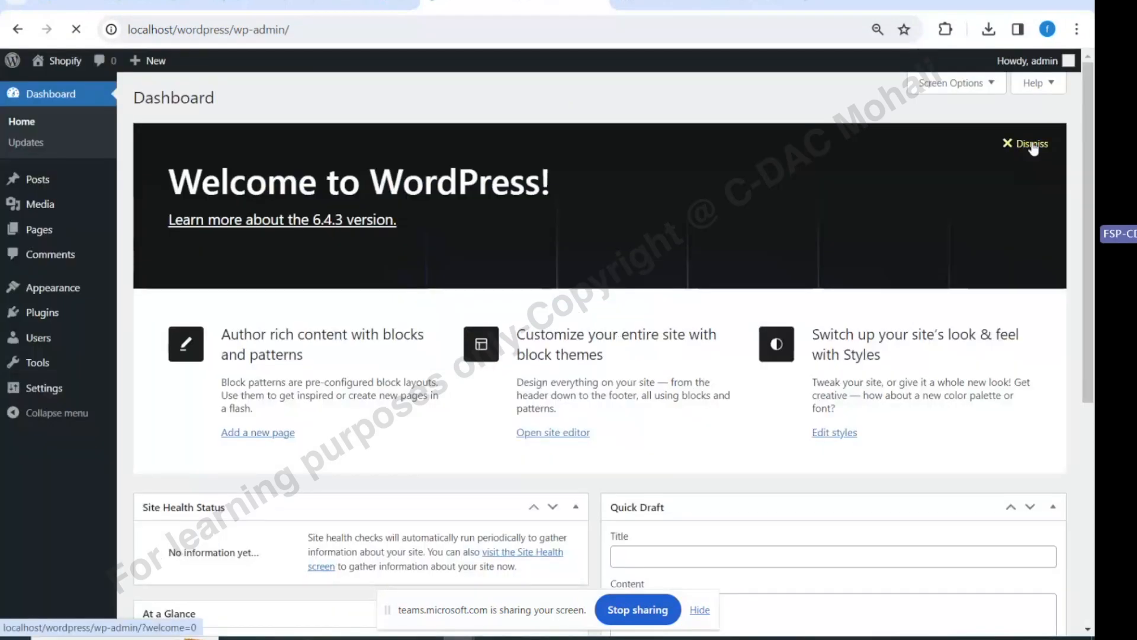
left_click(1025, 145)
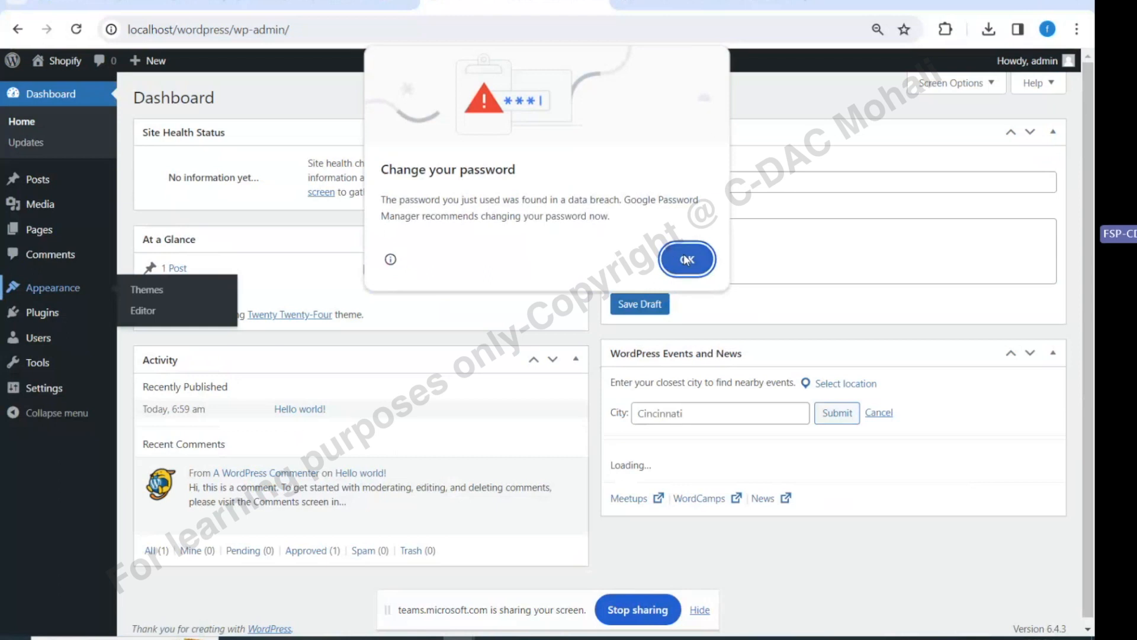
Dismiss the password warning and visit the Shopify site's public front page
left_click(687, 259)
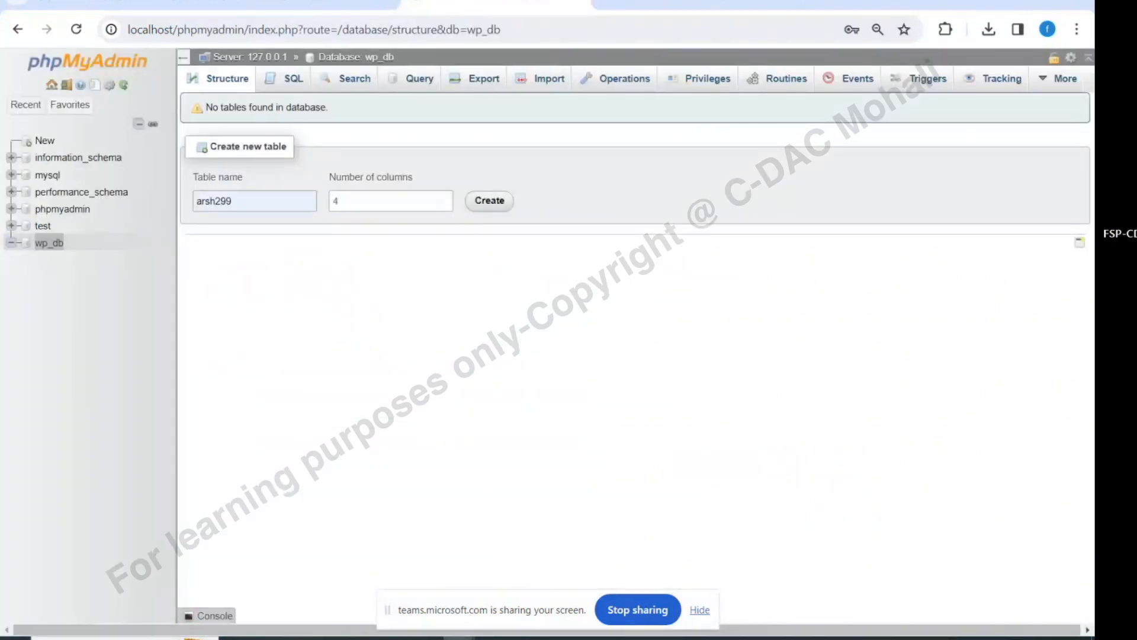
left_click(689, 3)
mouse_move(49, 90)
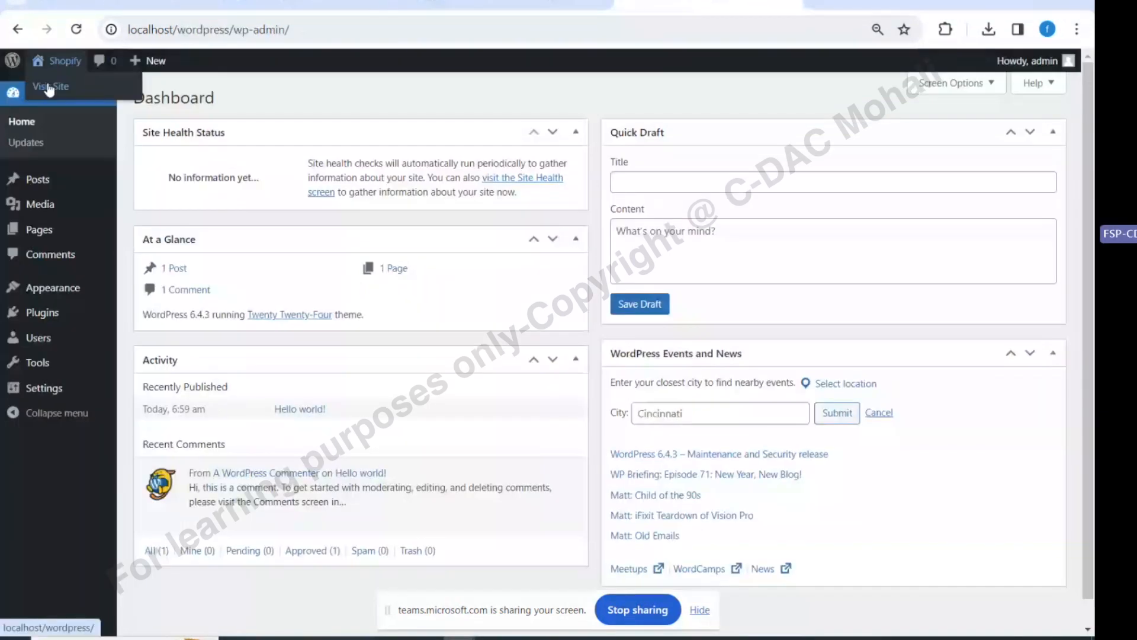
left_click(49, 88)
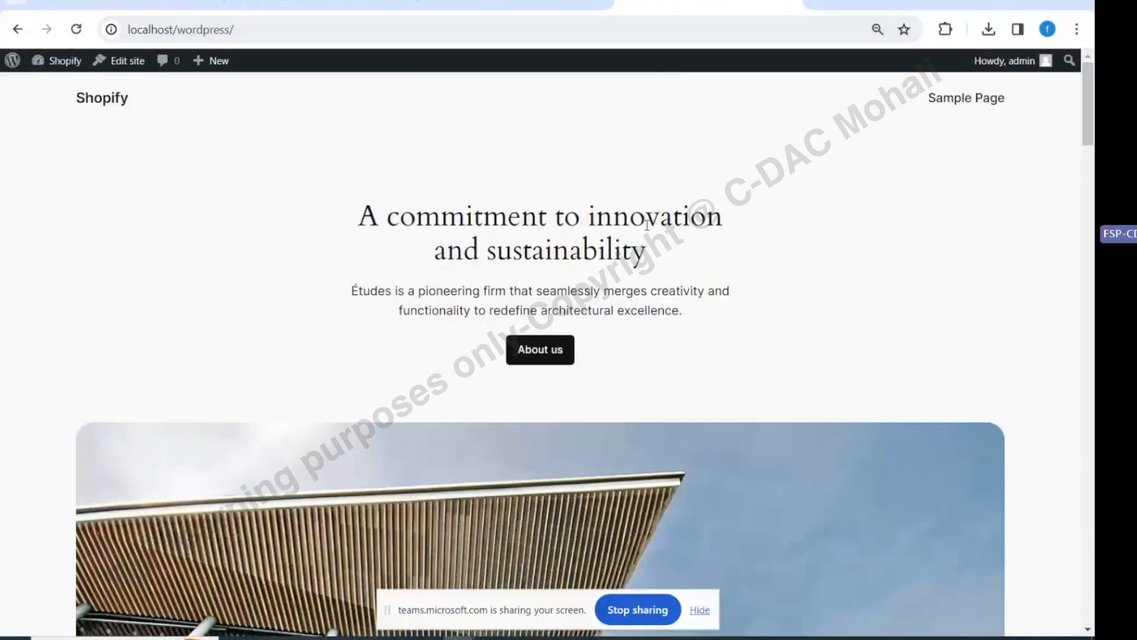
Scroll through the front page, then go back to the admin Dashboard
scroll(647, 224, "down", 10)
scroll(646, 226, "up", 6)
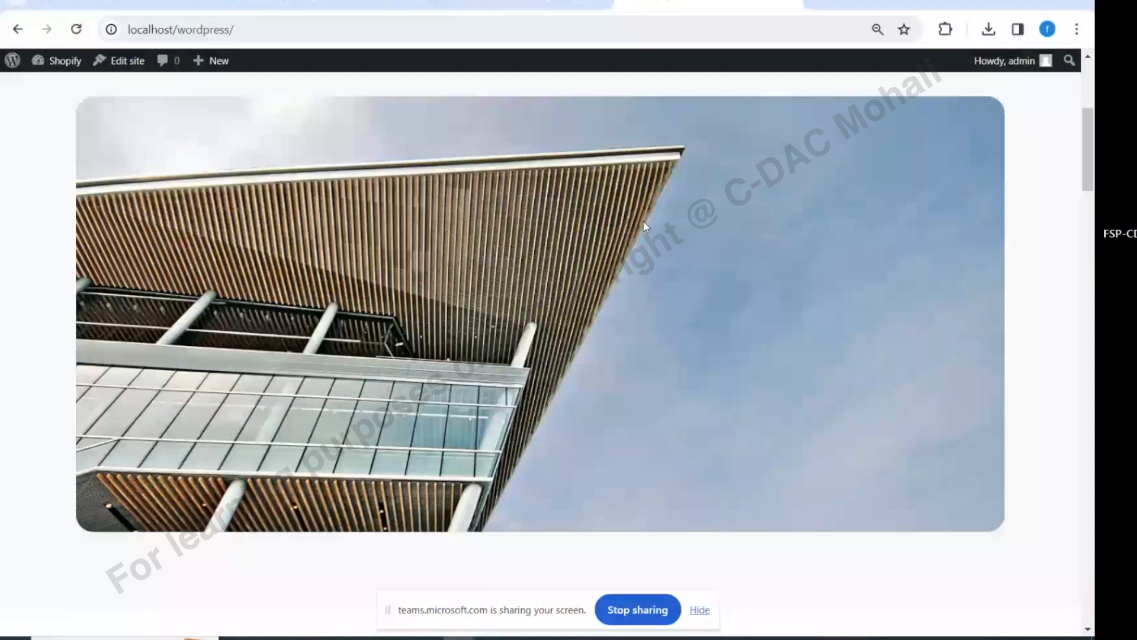
scroll(645, 226, "up", 5)
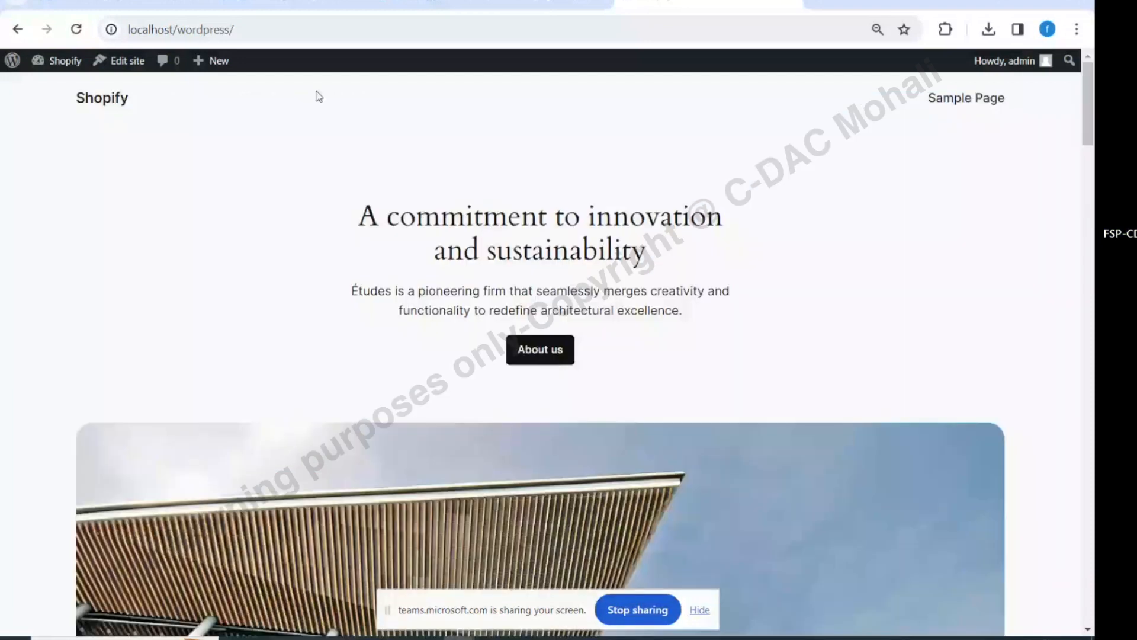
left_click(200, 31)
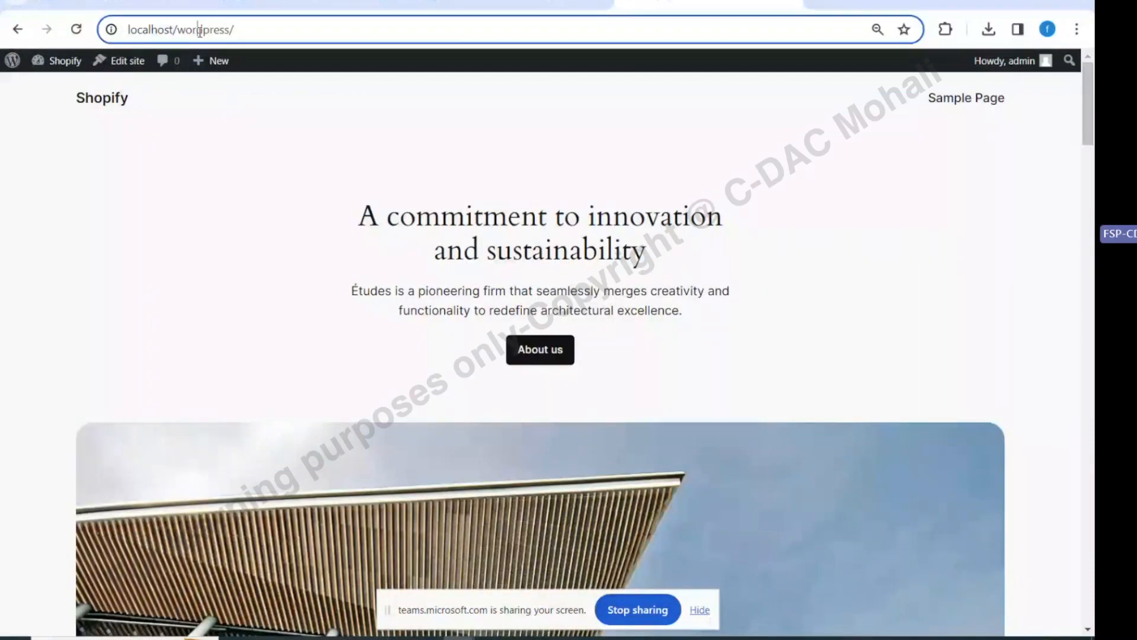
left_click(295, 37)
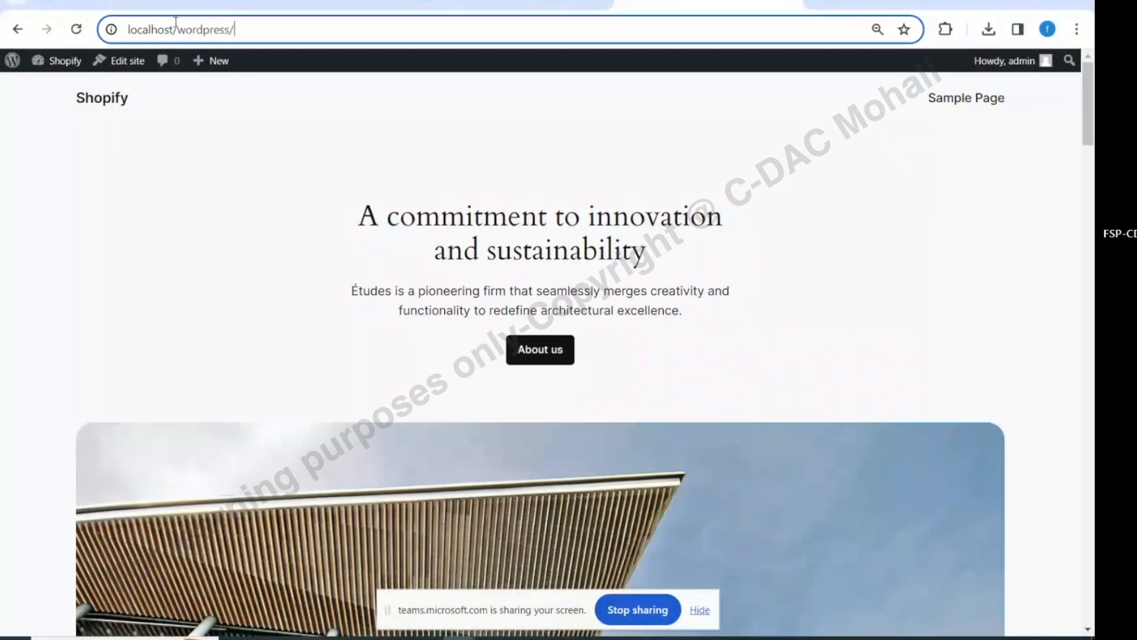
left_click(6, 30)
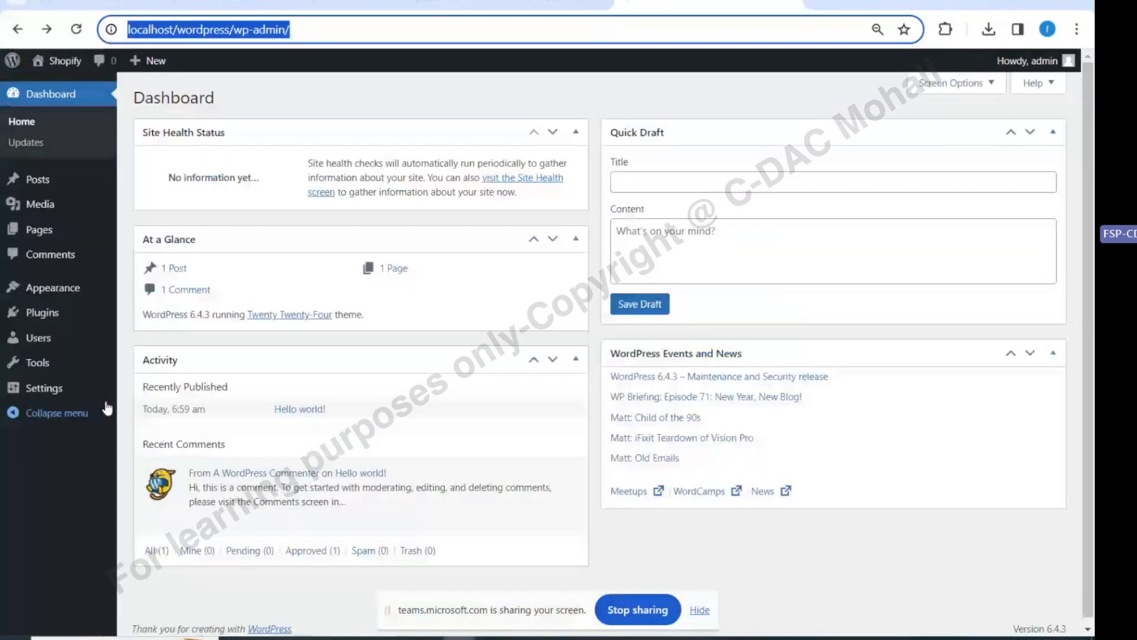
mouse_move(42, 295)
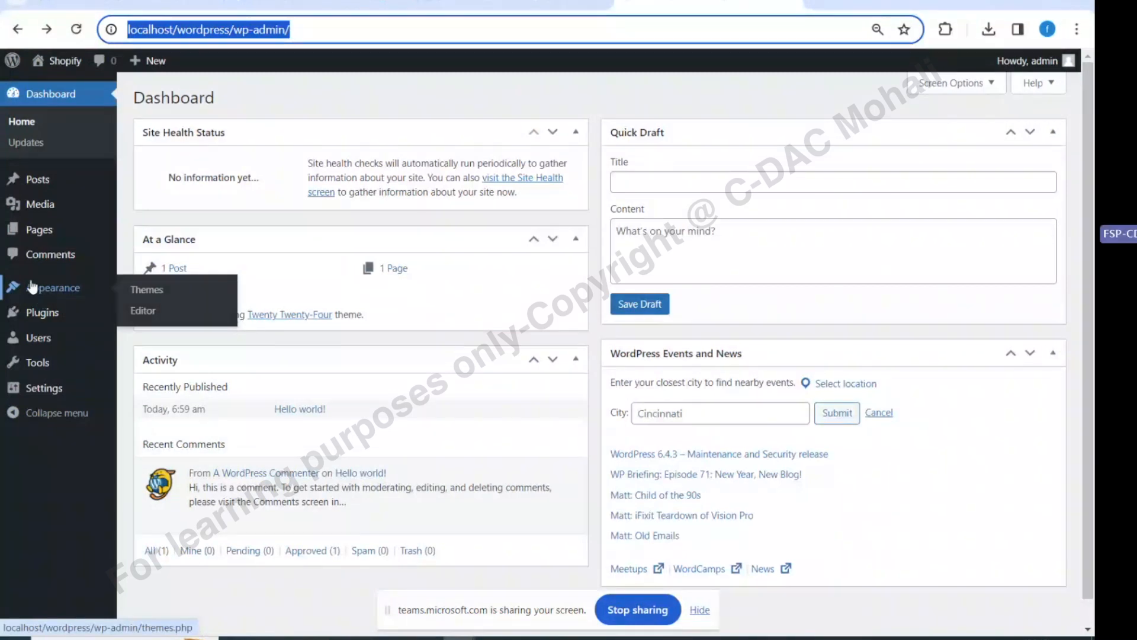
Open Appearance > Themes to list the three installed themes
left_click(144, 291)
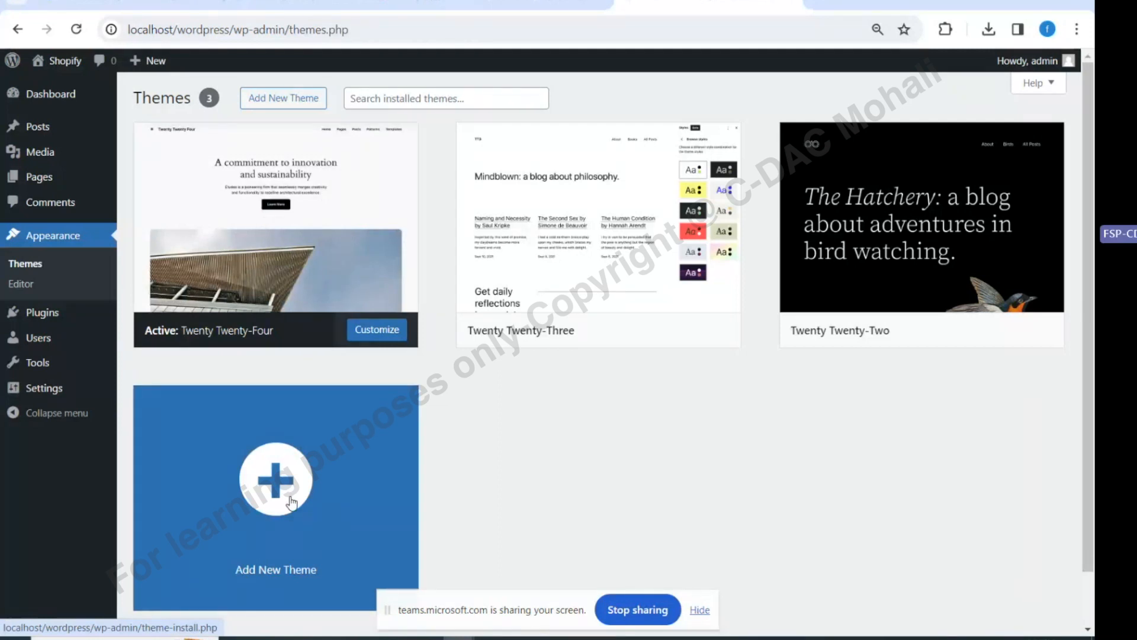
left_click(278, 106)
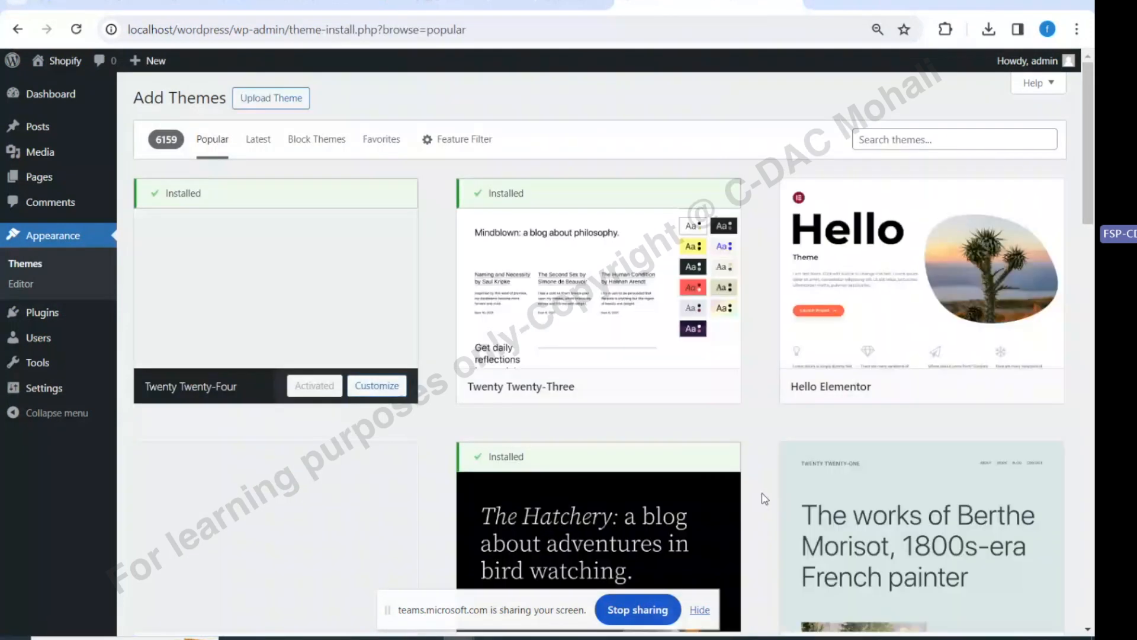
scroll(764, 499, "down", 1)
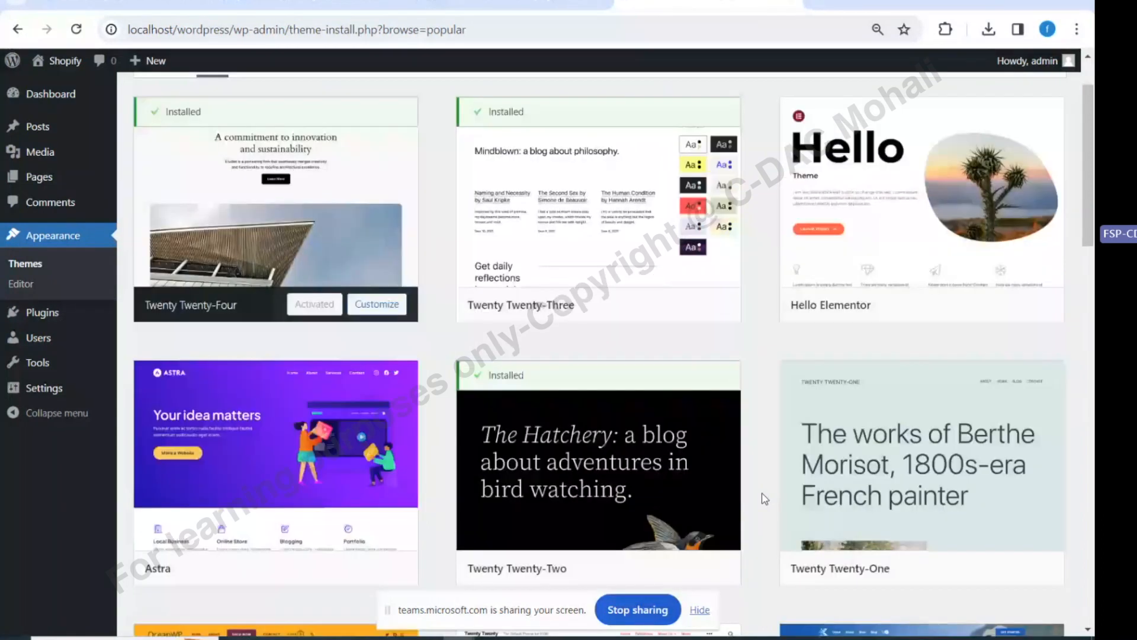
scroll(764, 499, "down", 5)
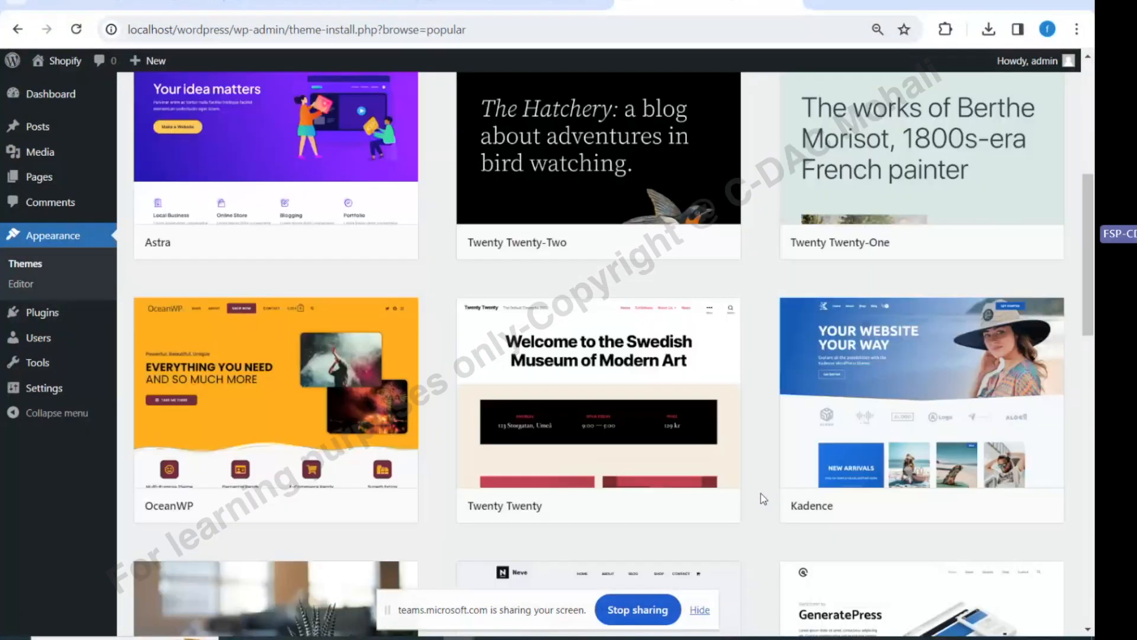
scroll(764, 499, "down", 1)
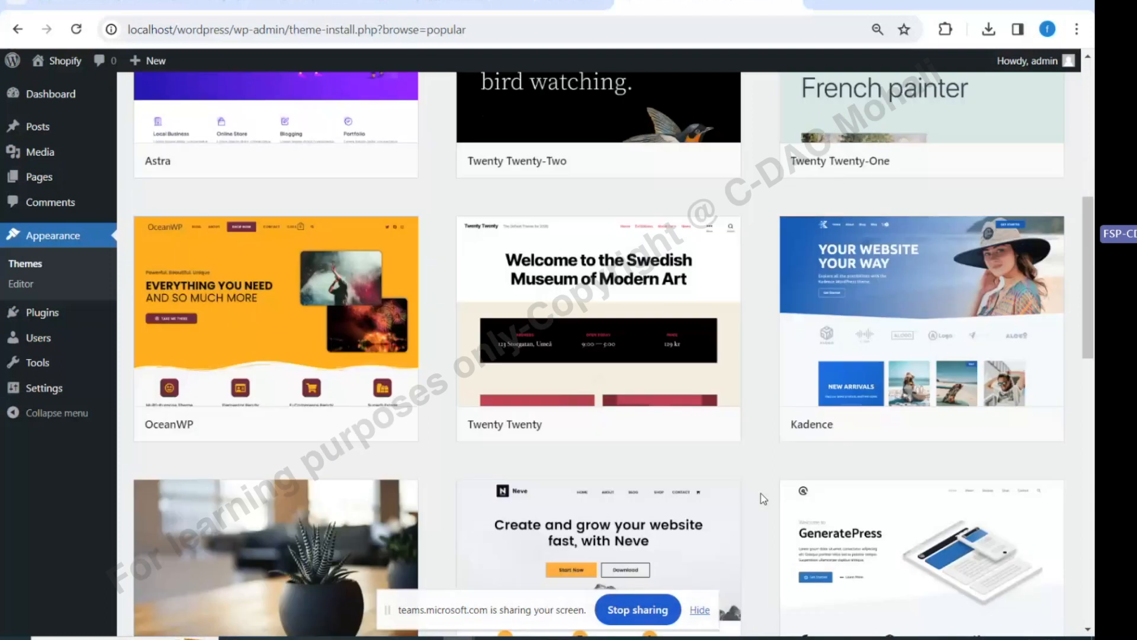
scroll(764, 499, "down", 1)
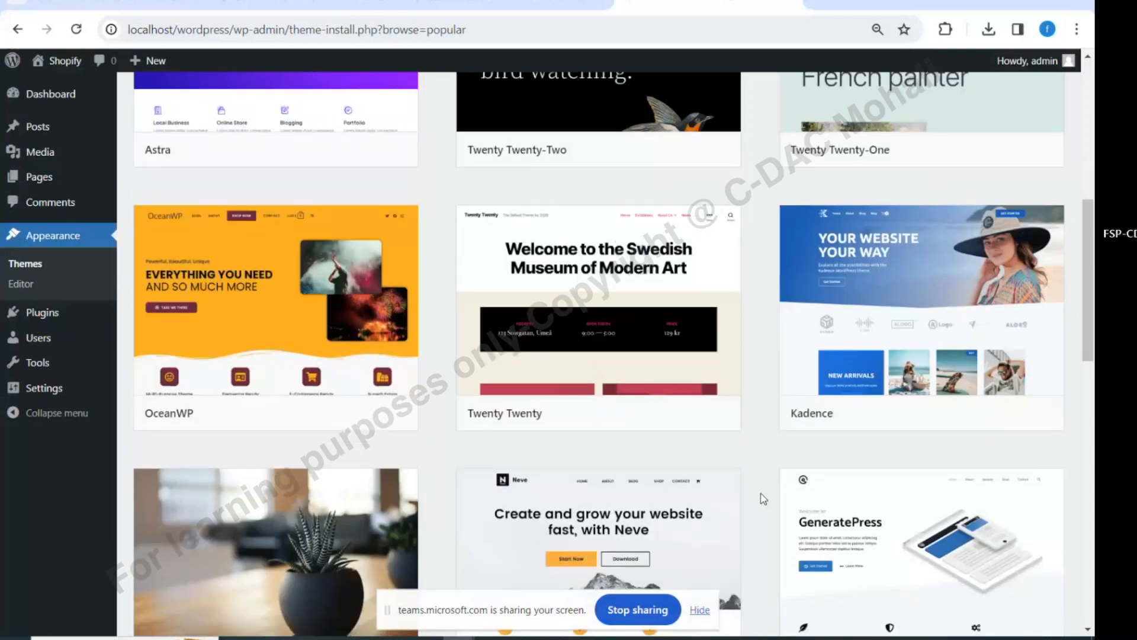
scroll(765, 499, "down", 5)
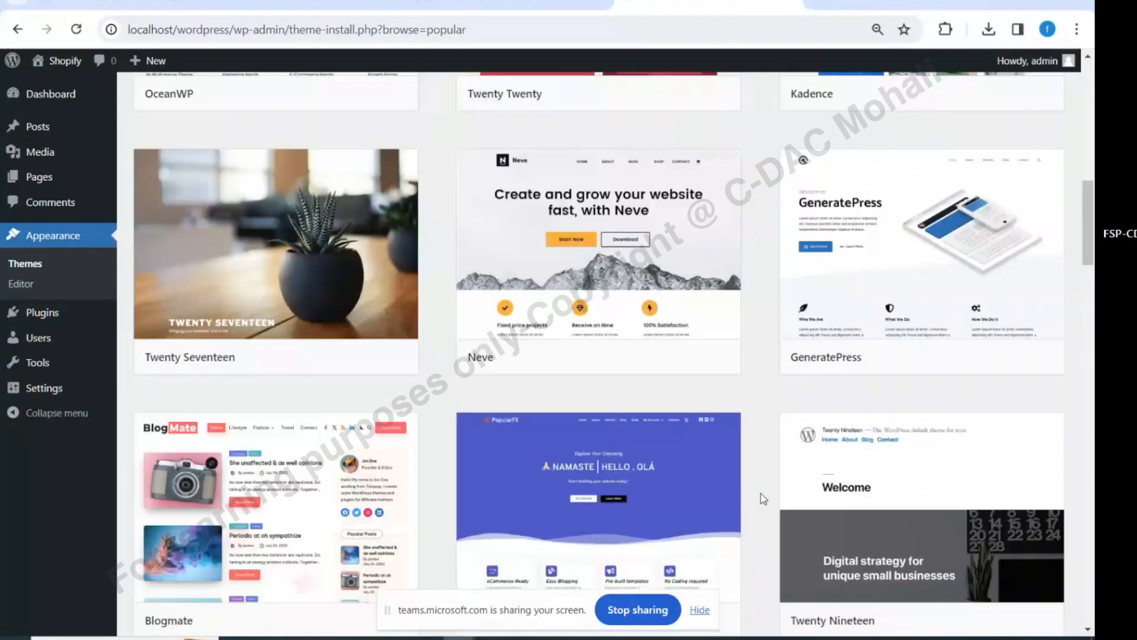
scroll(765, 499, "down", 4)
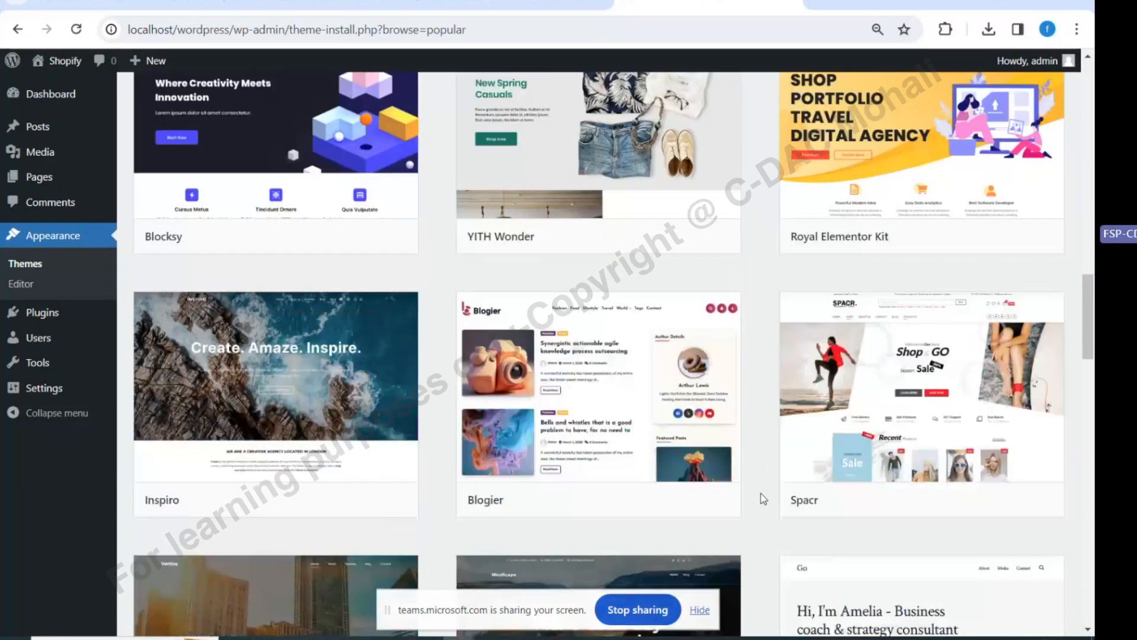
scroll(831, 444, "down", 1)
mouse_move(850, 338)
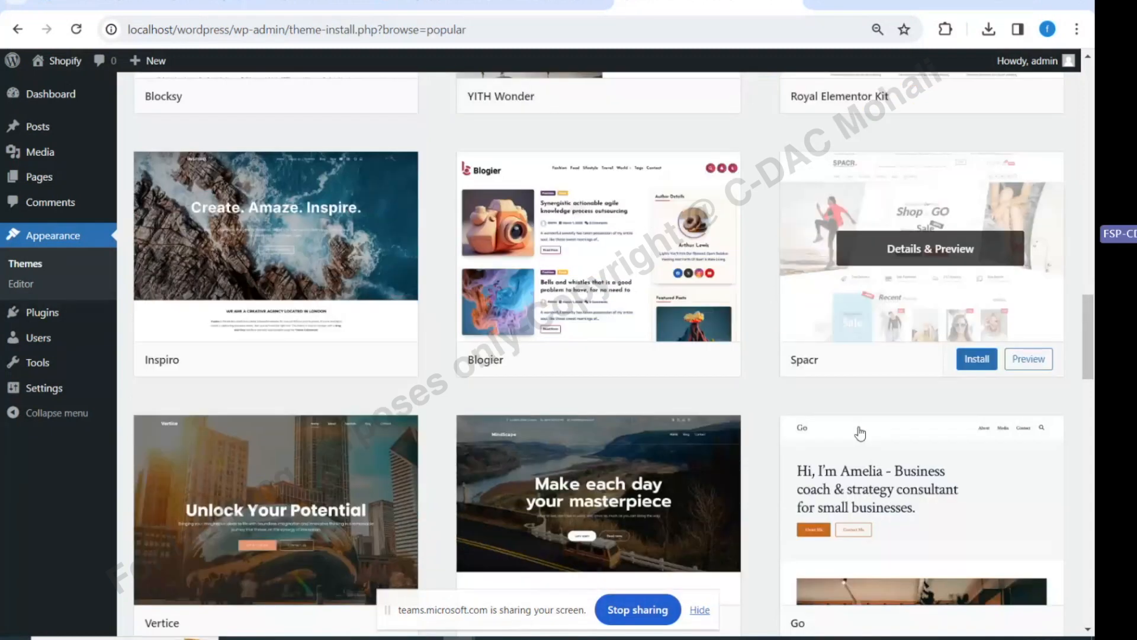
scroll(860, 434, "down", 3)
scroll(860, 434, "up", 10)
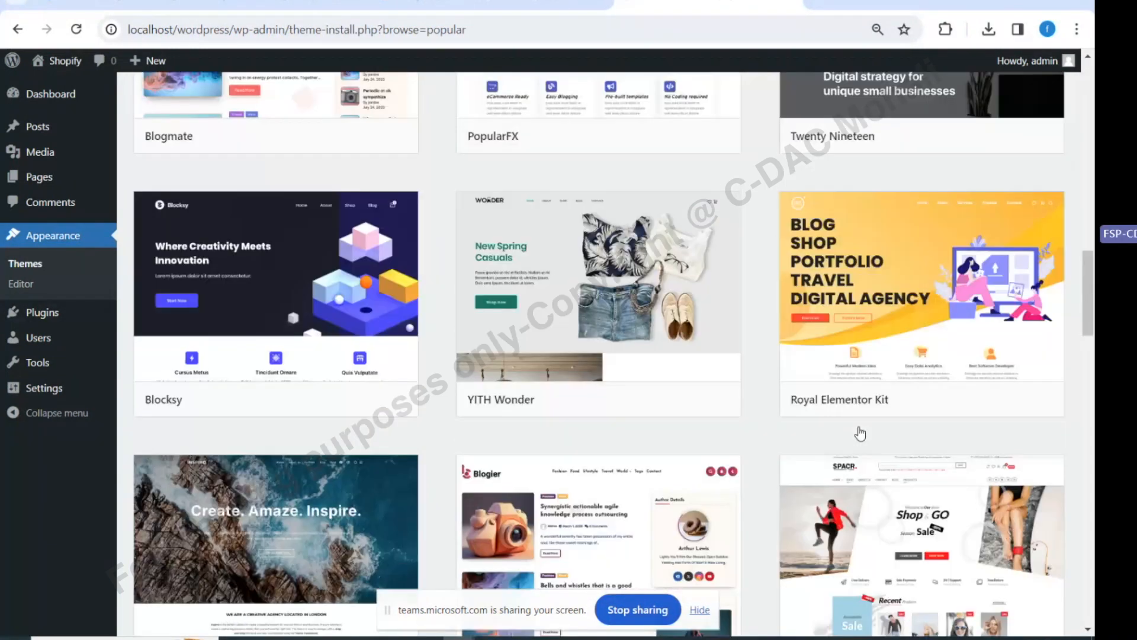
scroll(860, 434, "up", 6)
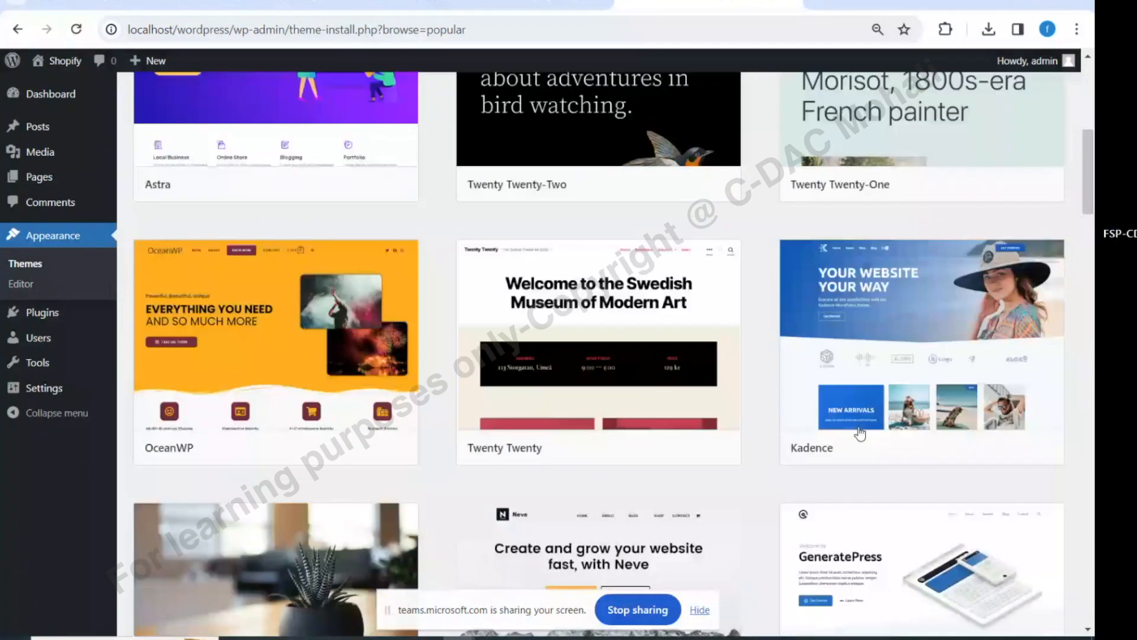
scroll(860, 434, "down", 1)
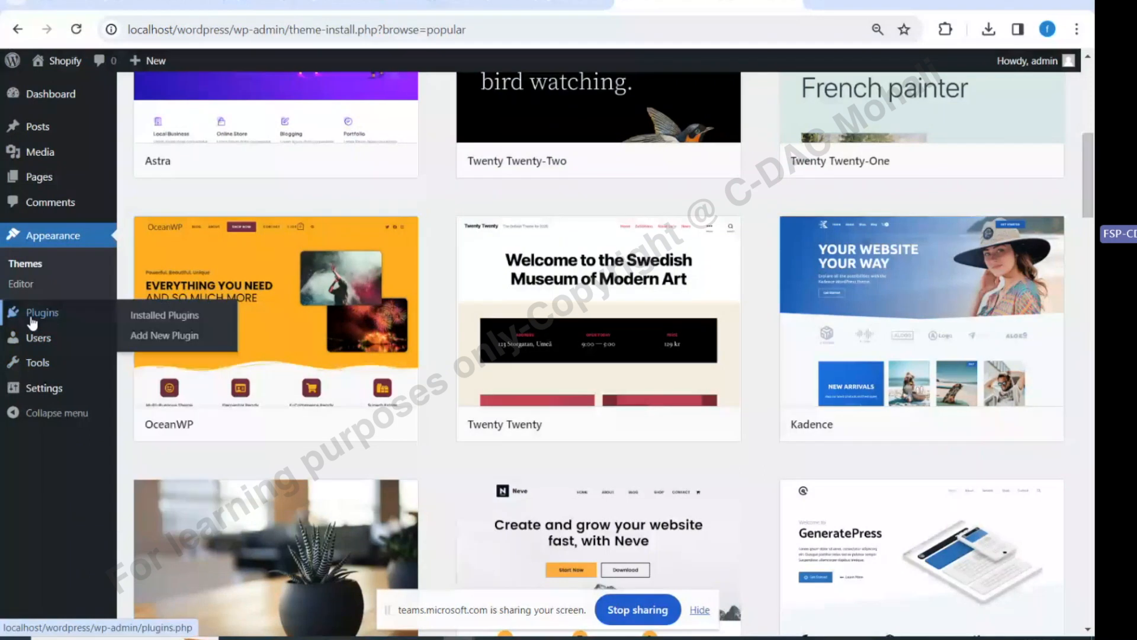
Go to Plugins > Add New Plugin and search the directory for 'slider'
left_click(39, 320)
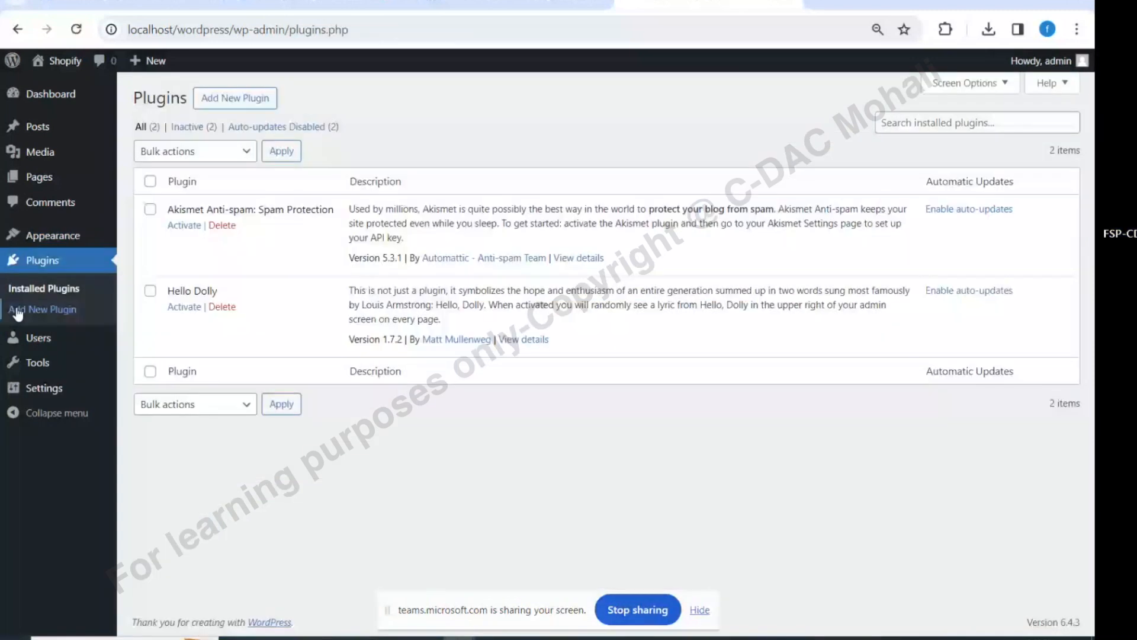
left_click(17, 312)
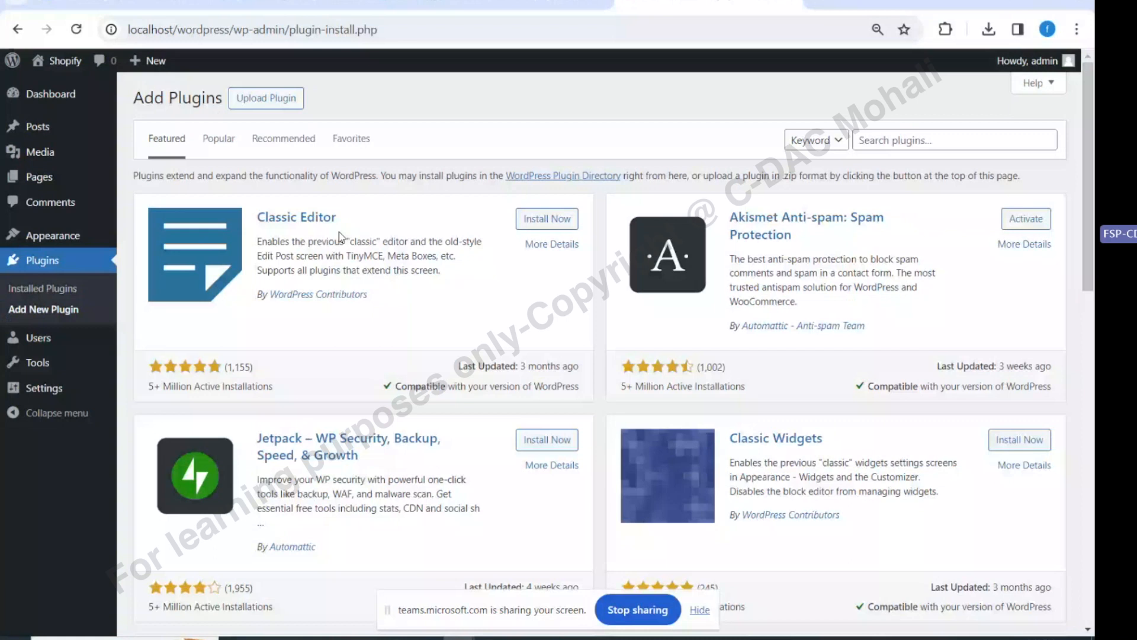
left_click(914, 136)
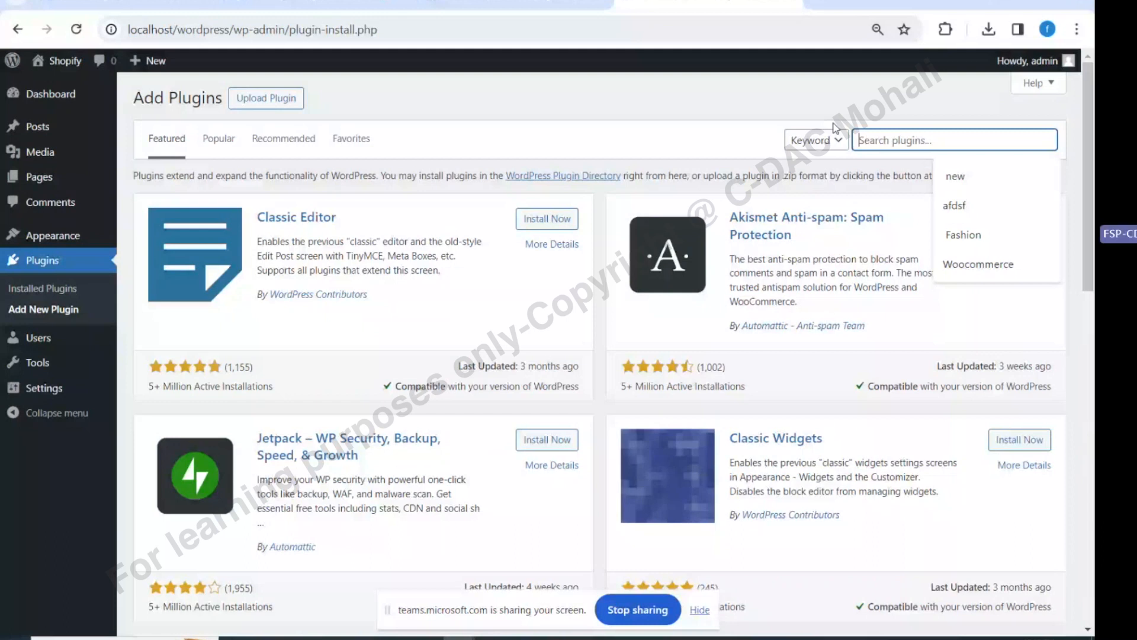
type("slider")
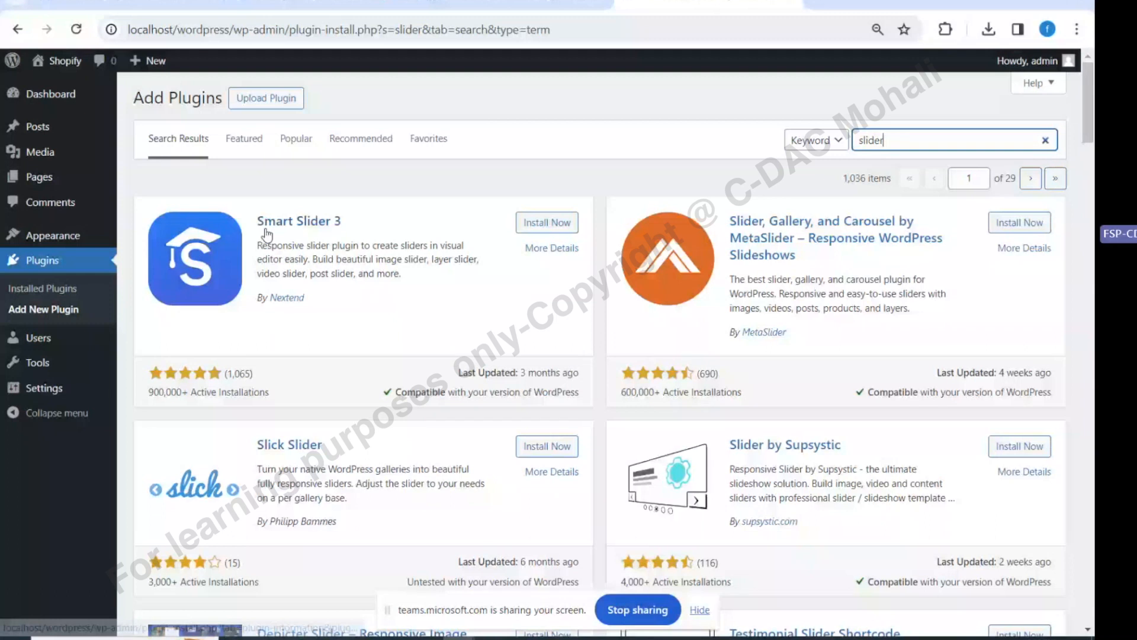
scroll(266, 234, "down", 1)
left_click_drag(223, 291, 270, 313)
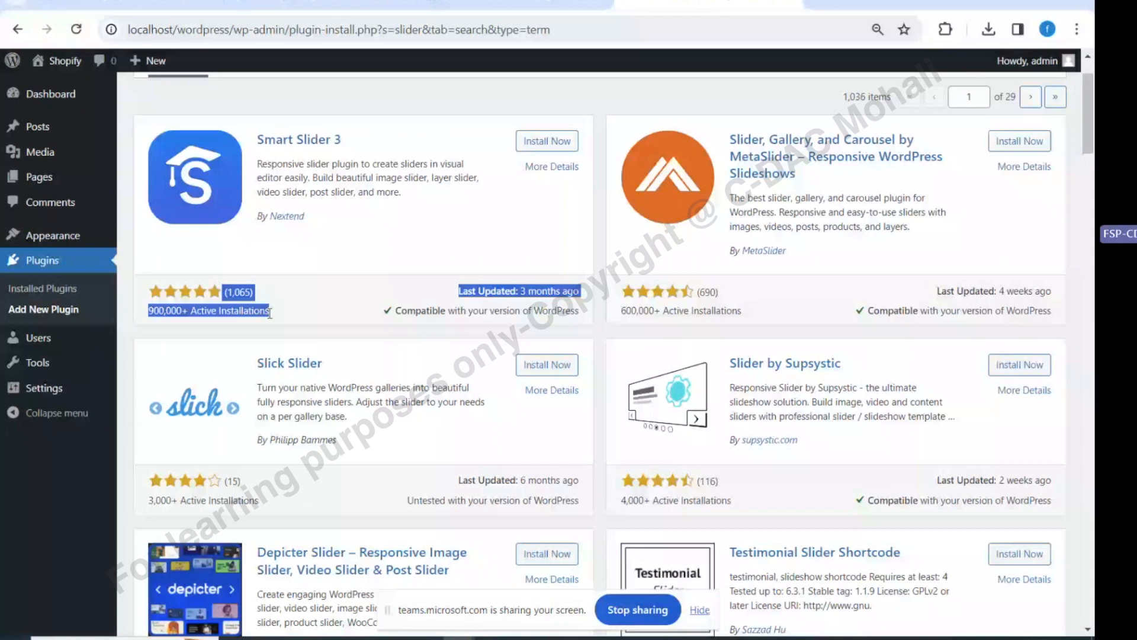
left_click(270, 312)
scroll(272, 266, "up", 1)
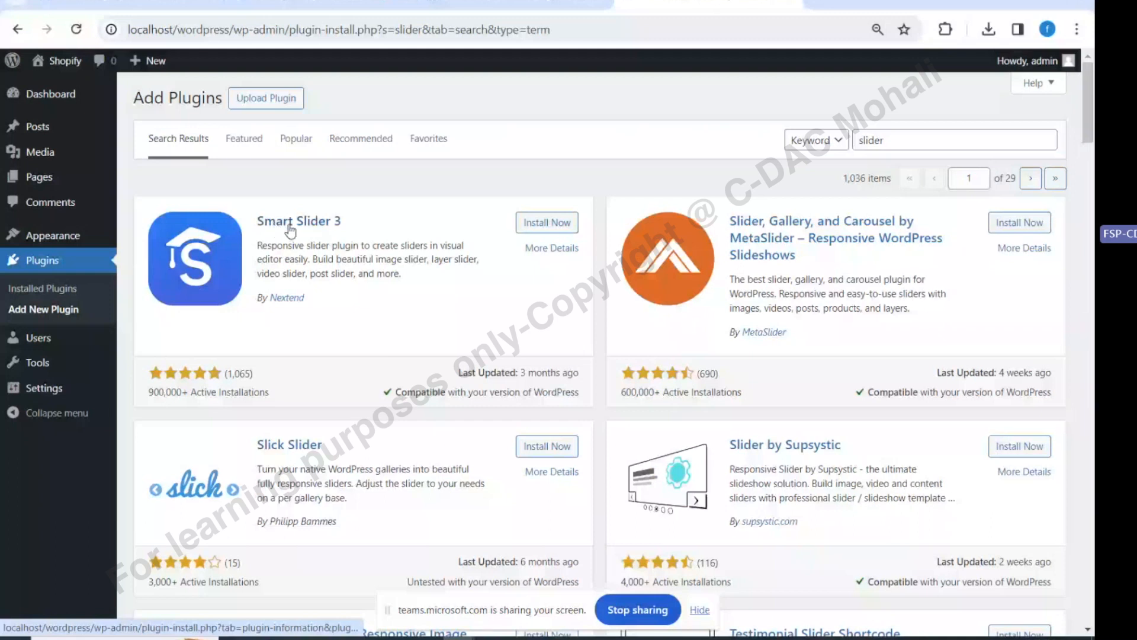
left_click(290, 223)
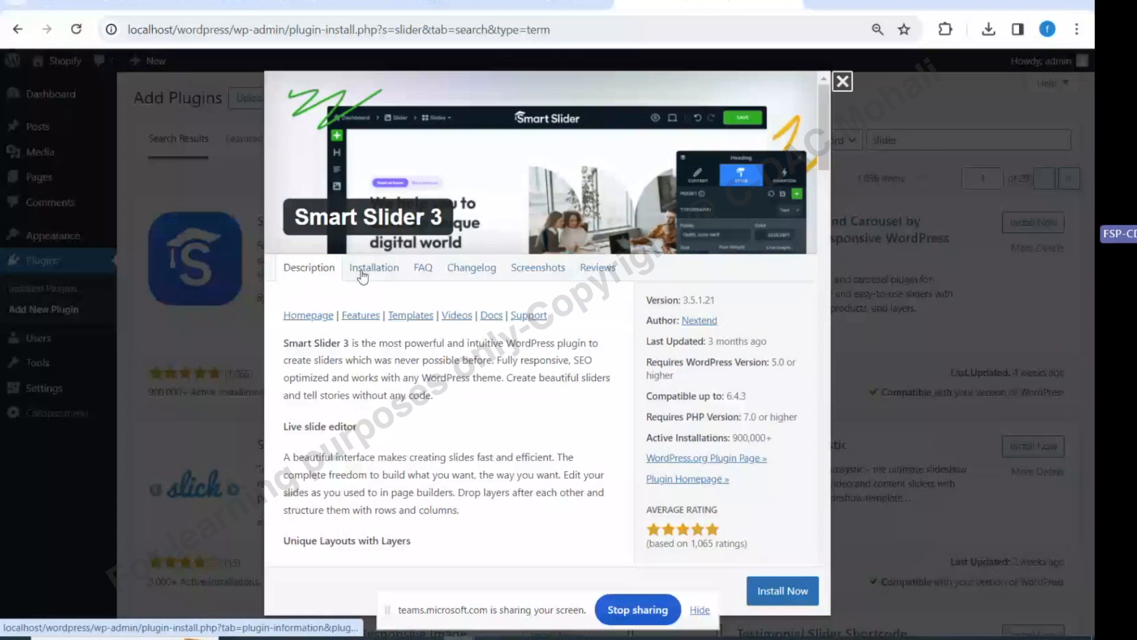
left_click(524, 269)
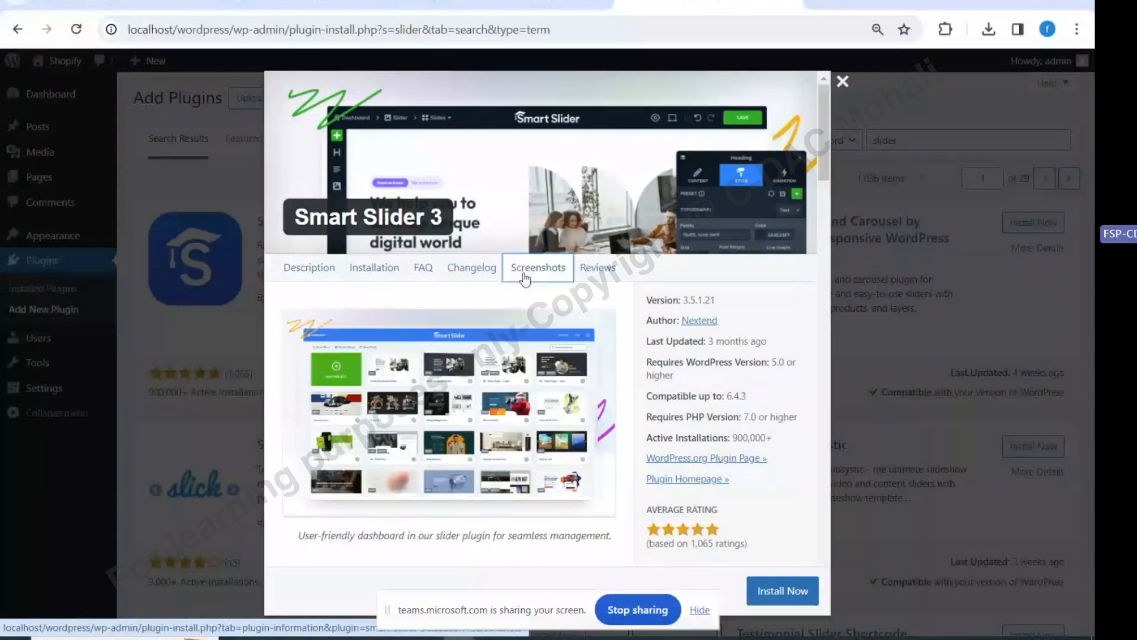
left_click(497, 314)
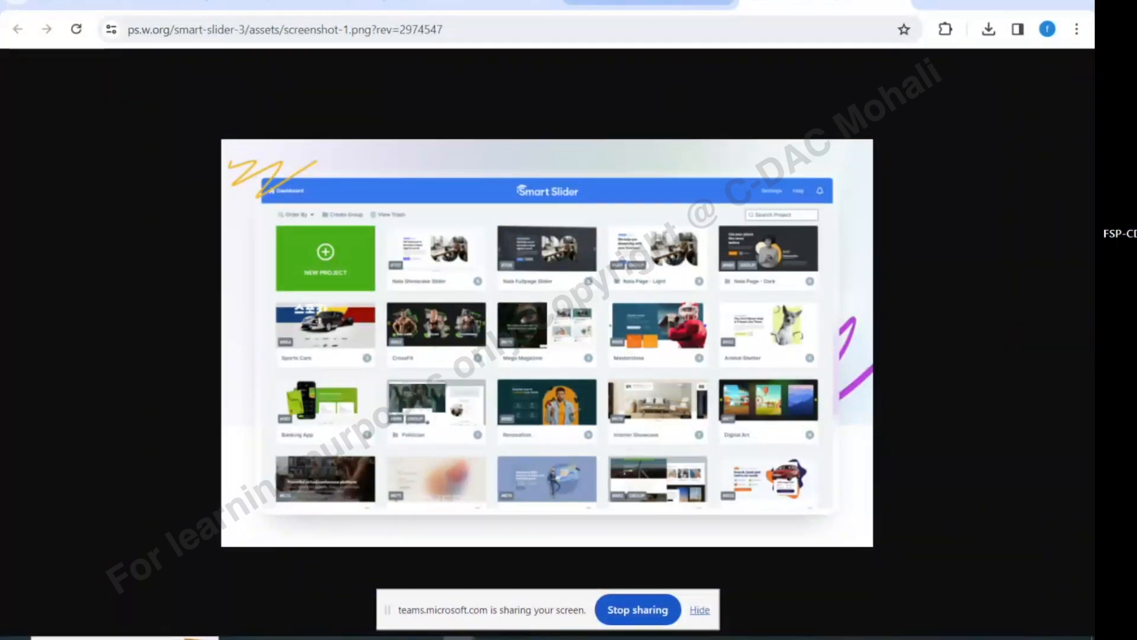
key("alt+Left")
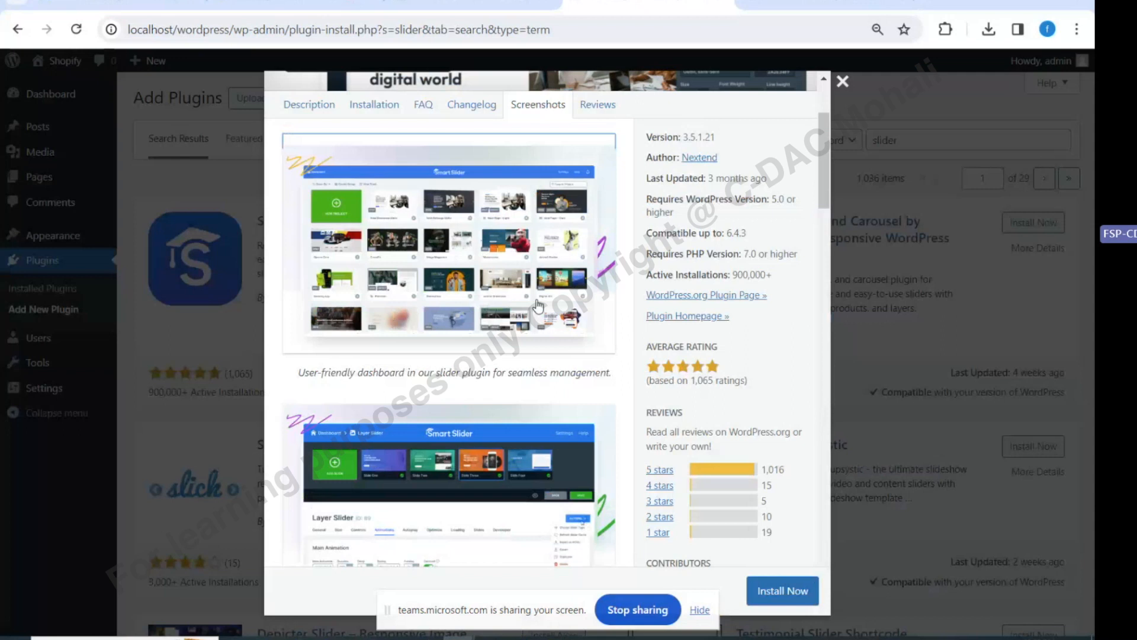
scroll(450, 416, "down", 2)
scroll(450, 416, "down", 8)
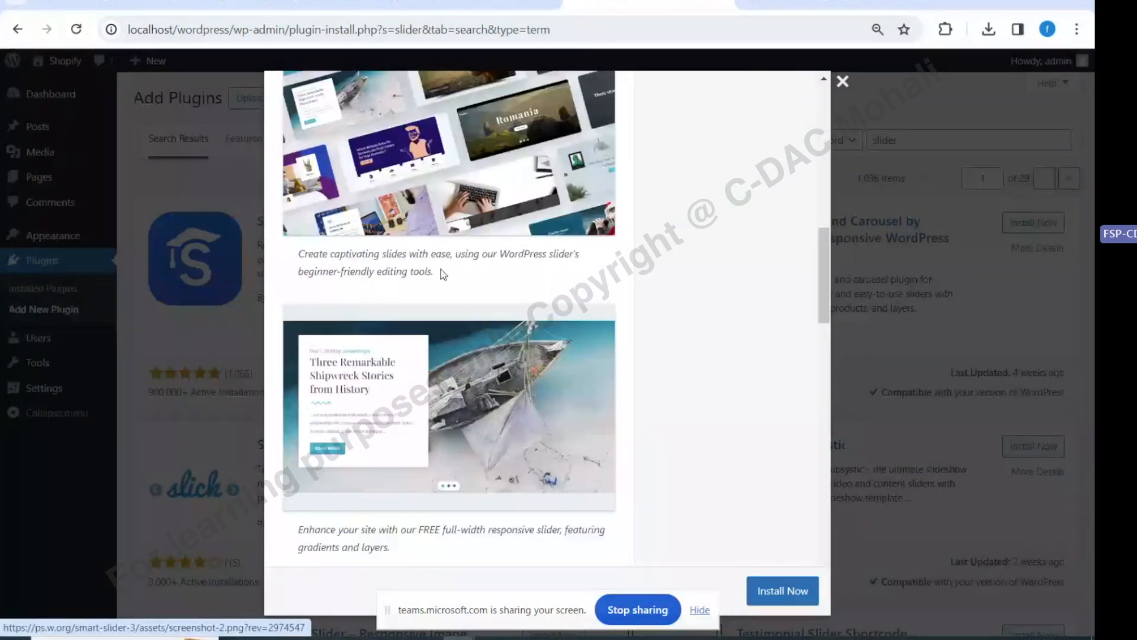
scroll(443, 273, "down", 10)
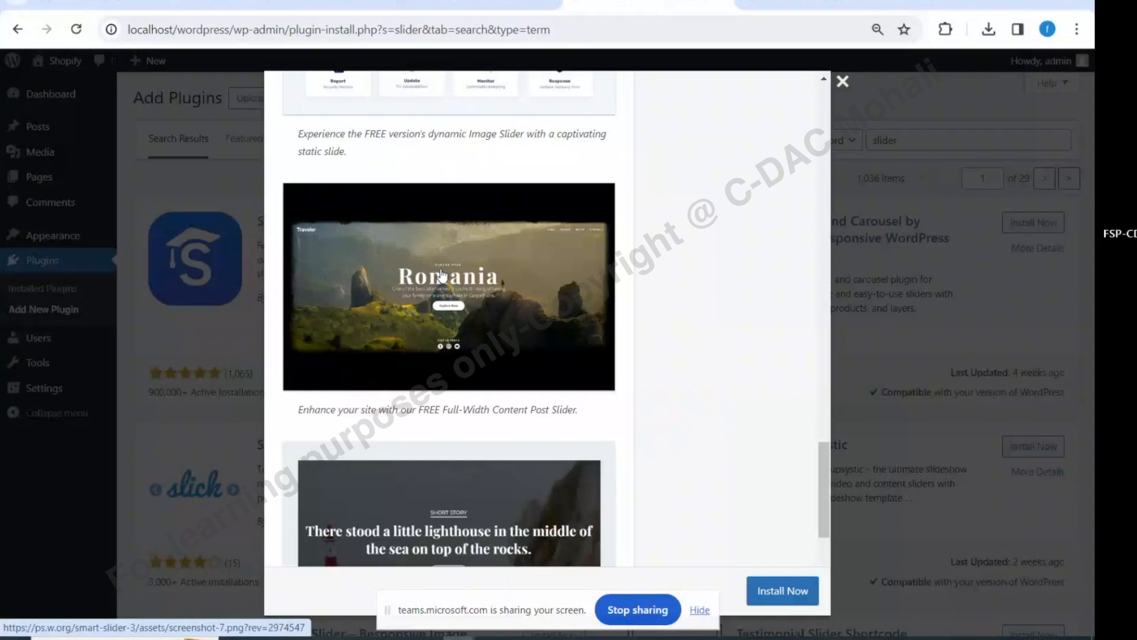
left_click(37, 354)
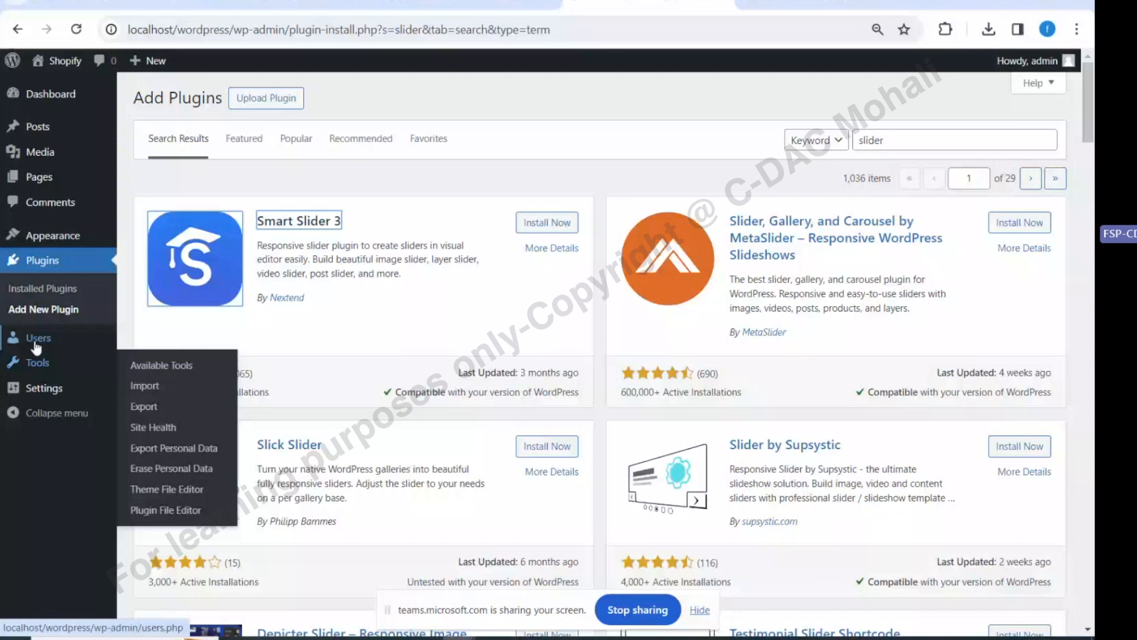
Open Users > Add New User and click into the Username and First Name fields
left_click(37, 348)
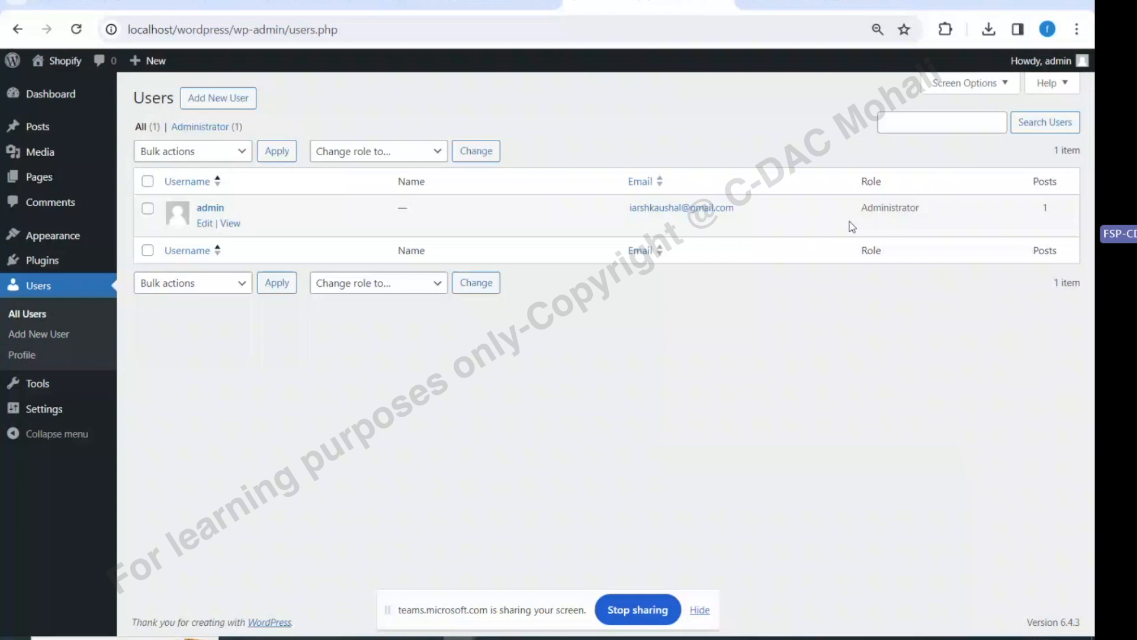
left_click(218, 98)
left_click(336, 169)
left_click(322, 257)
Look over the Role dropdown options and keep Subscriber as the role
scroll(340, 387, "down", 1)
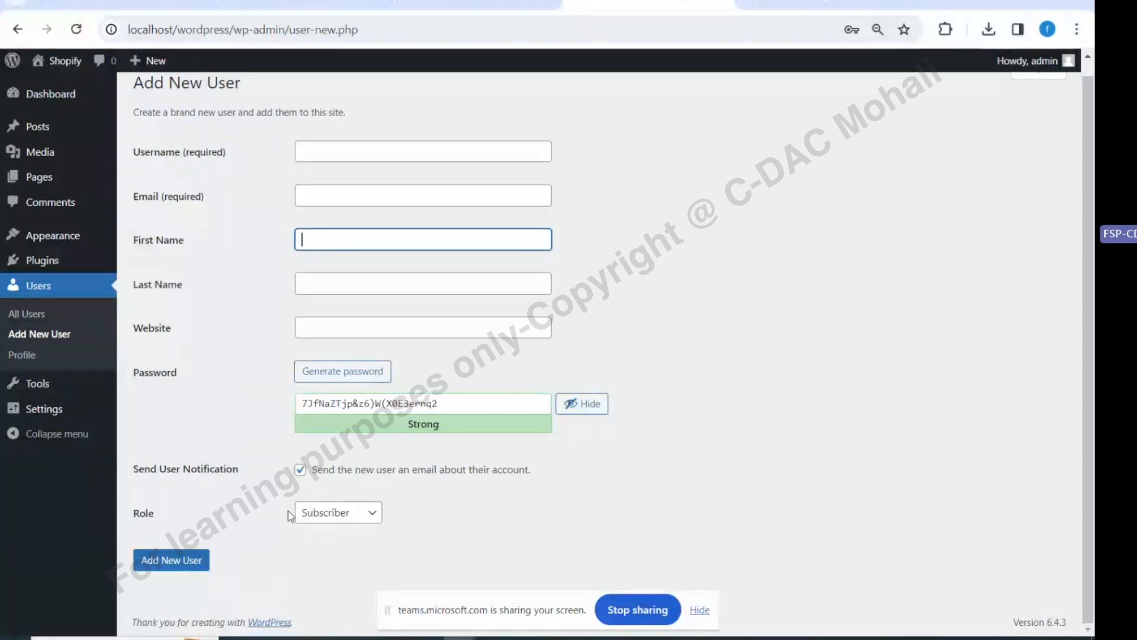
left_click(304, 520)
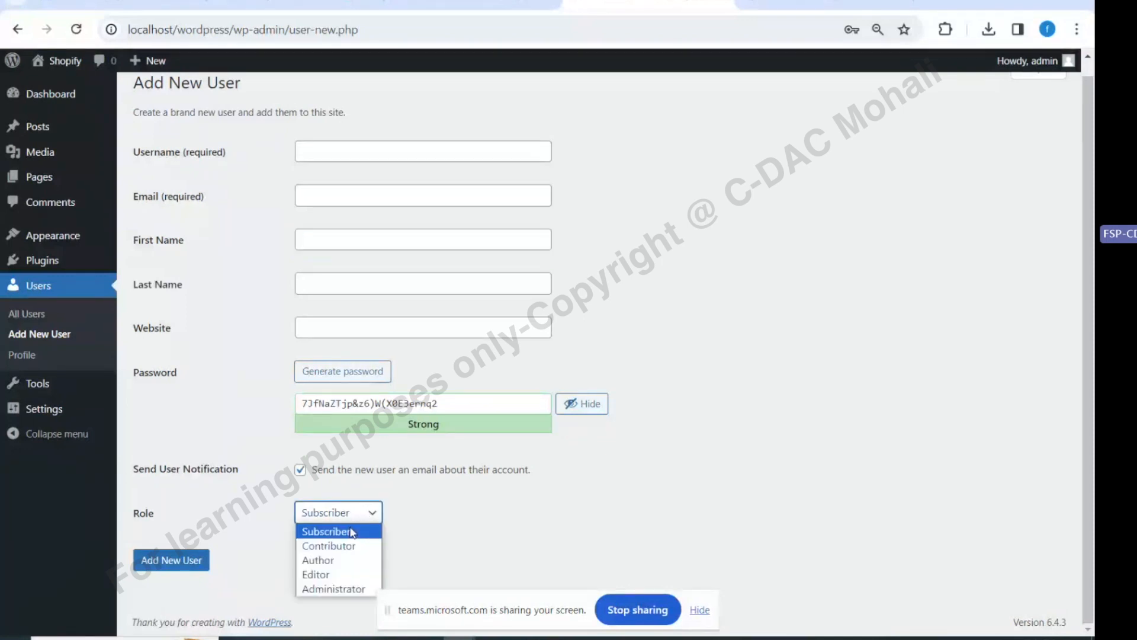
left_click(486, 560)
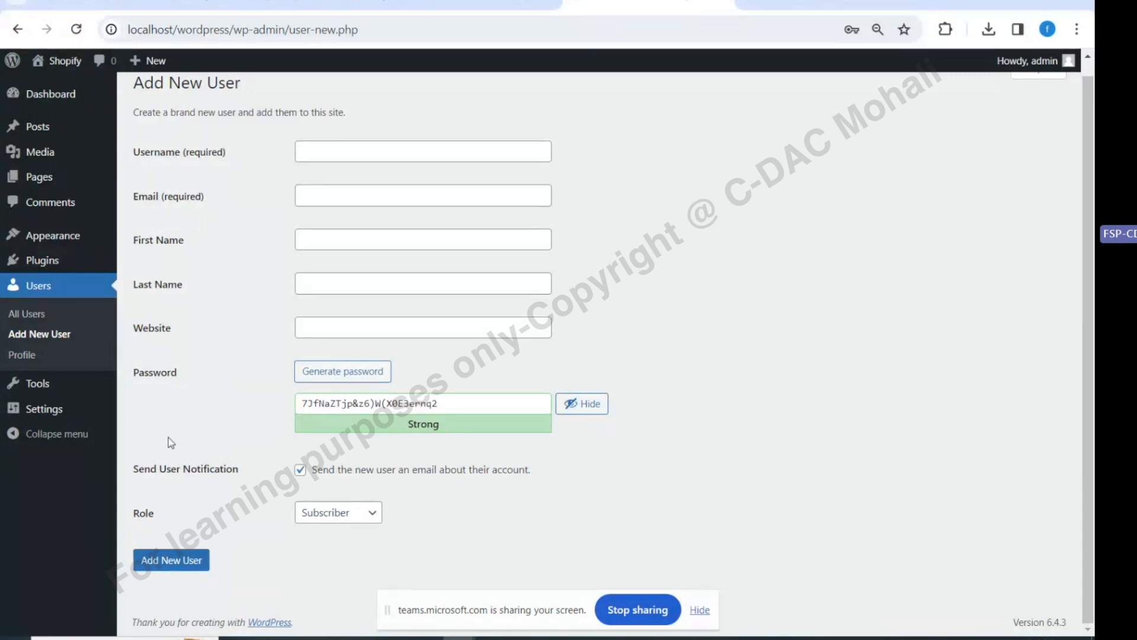
scroll(163, 409, "up", 1)
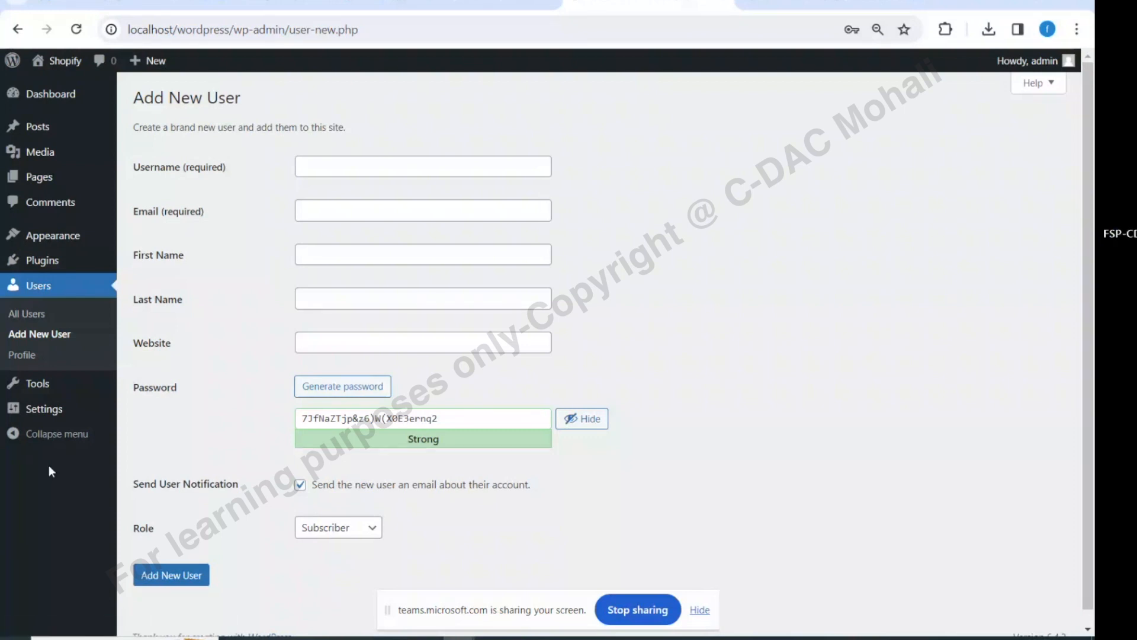
mouse_move(38, 375)
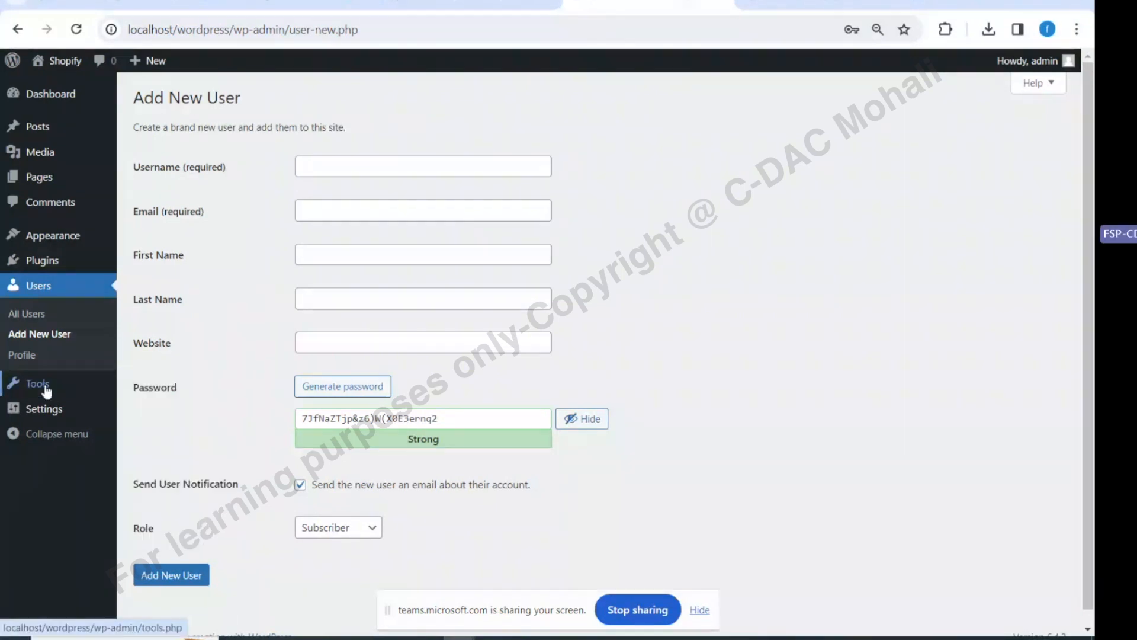
left_click(37, 410)
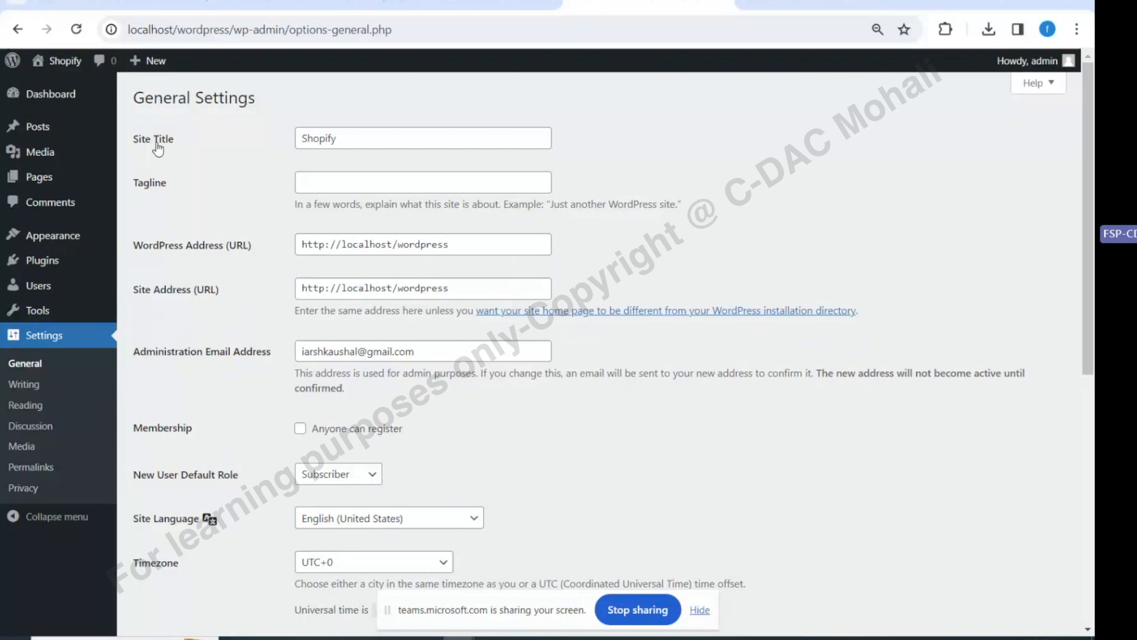
left_click(335, 137)
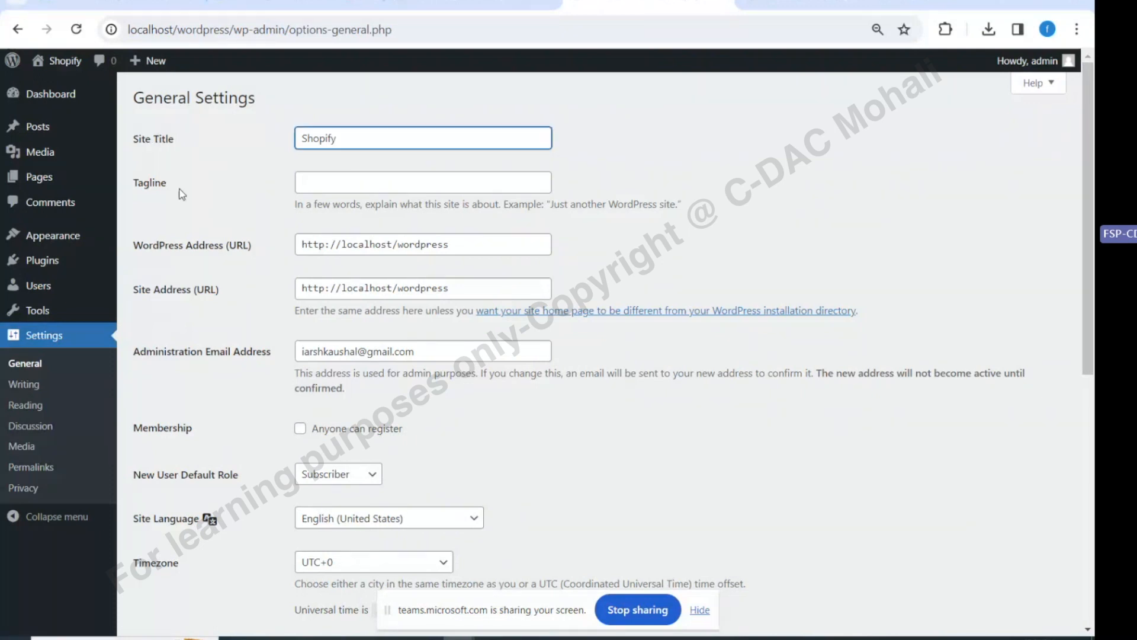
left_click(366, 183)
scroll(446, 181, "down", 1)
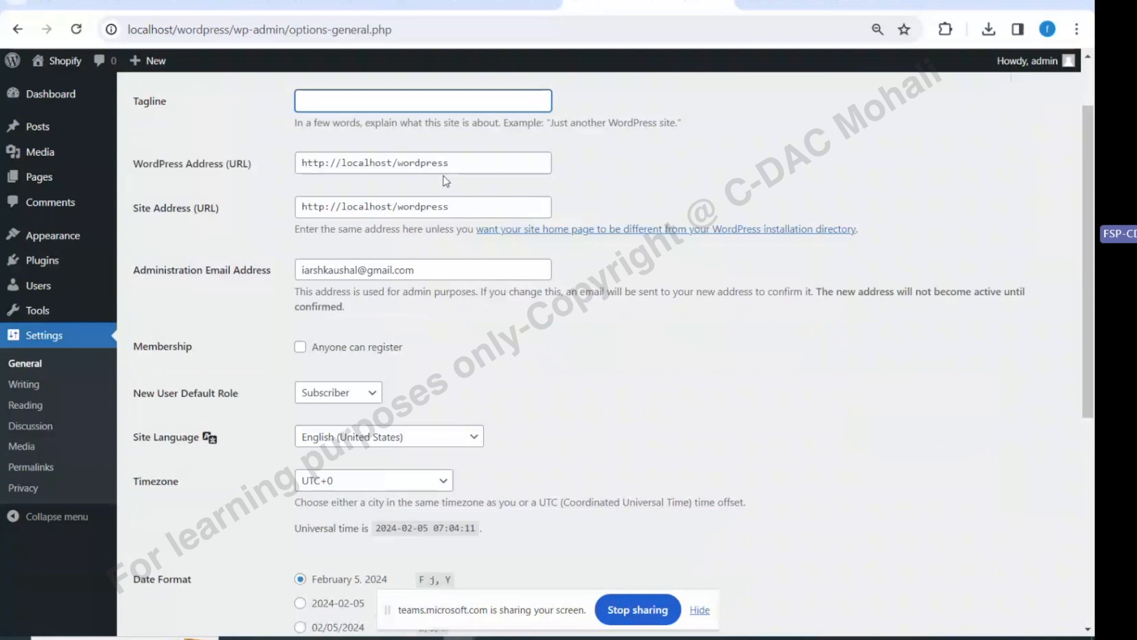
left_click_drag(449, 163, 393, 164)
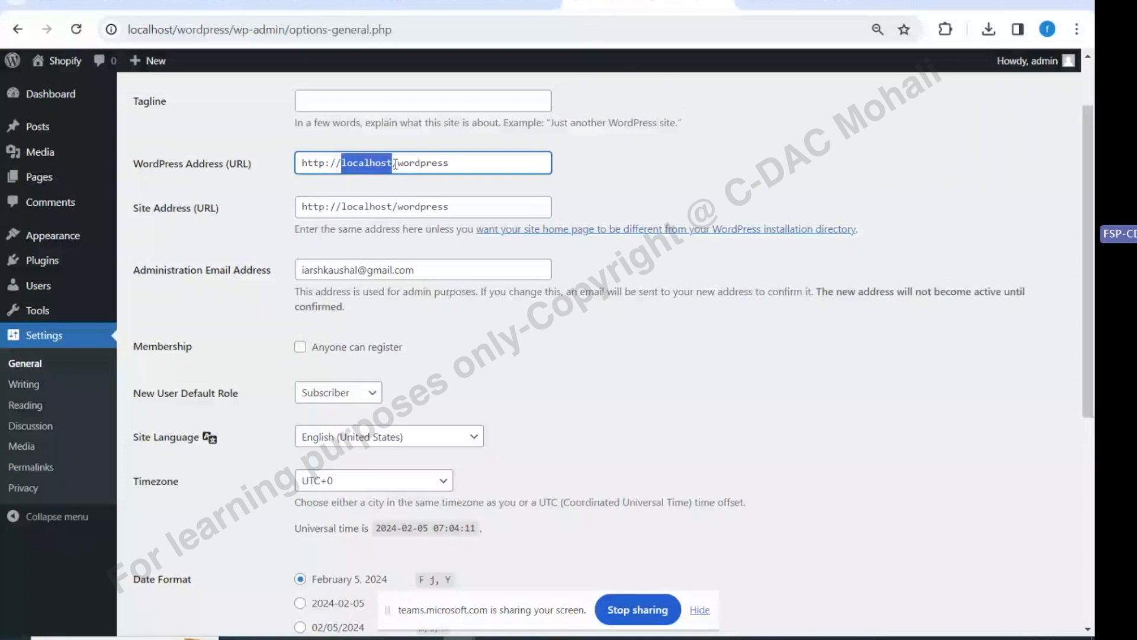
left_click(430, 164)
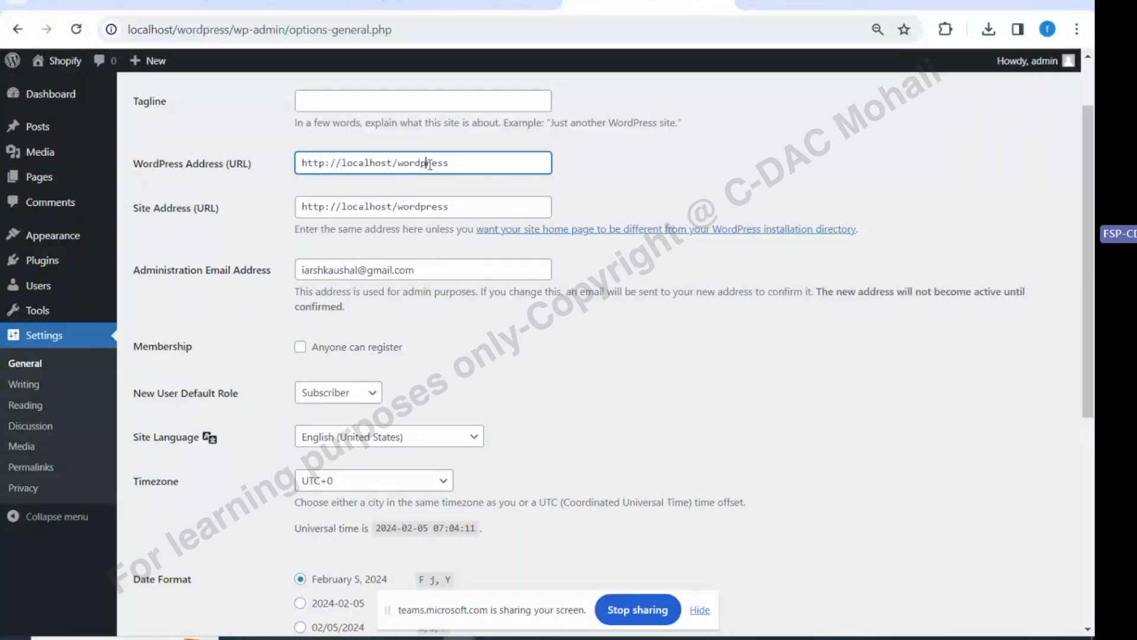
double_click(430, 164)
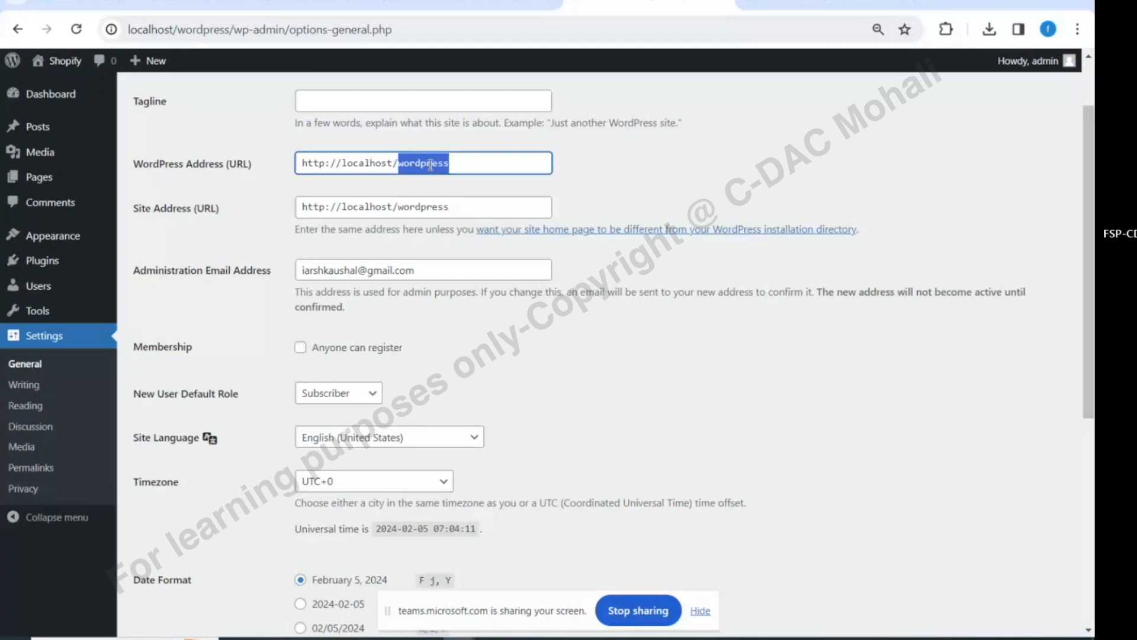
left_click(313, 270)
left_click(337, 392)
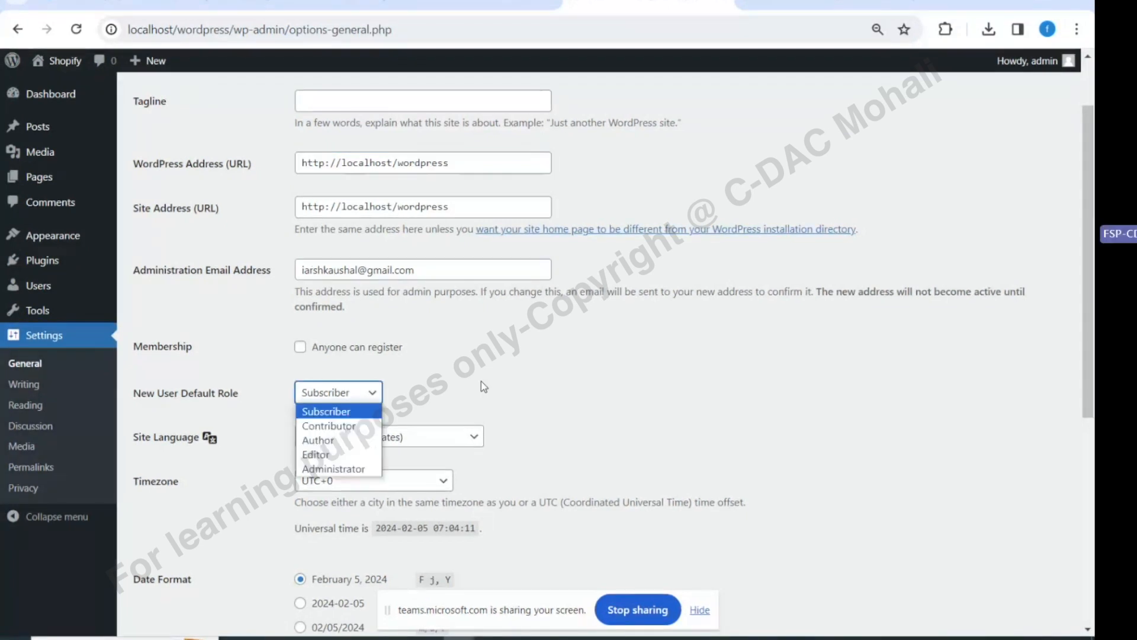
scroll(503, 371, "down", 1)
scroll(503, 371, "down", 1)
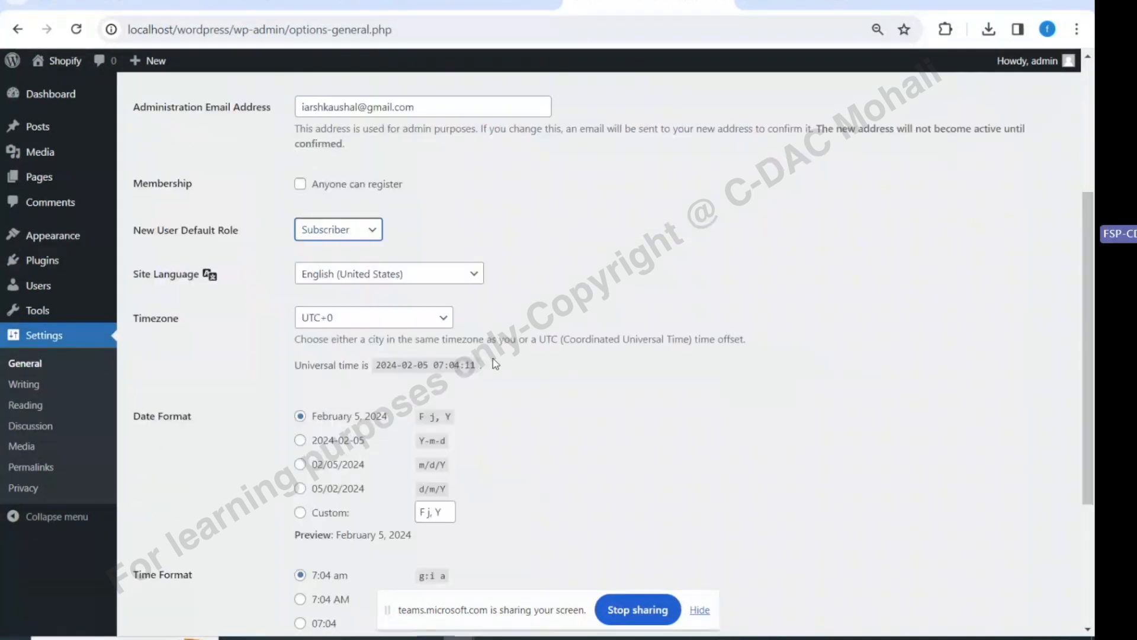
scroll(334, 155, "down", 1)
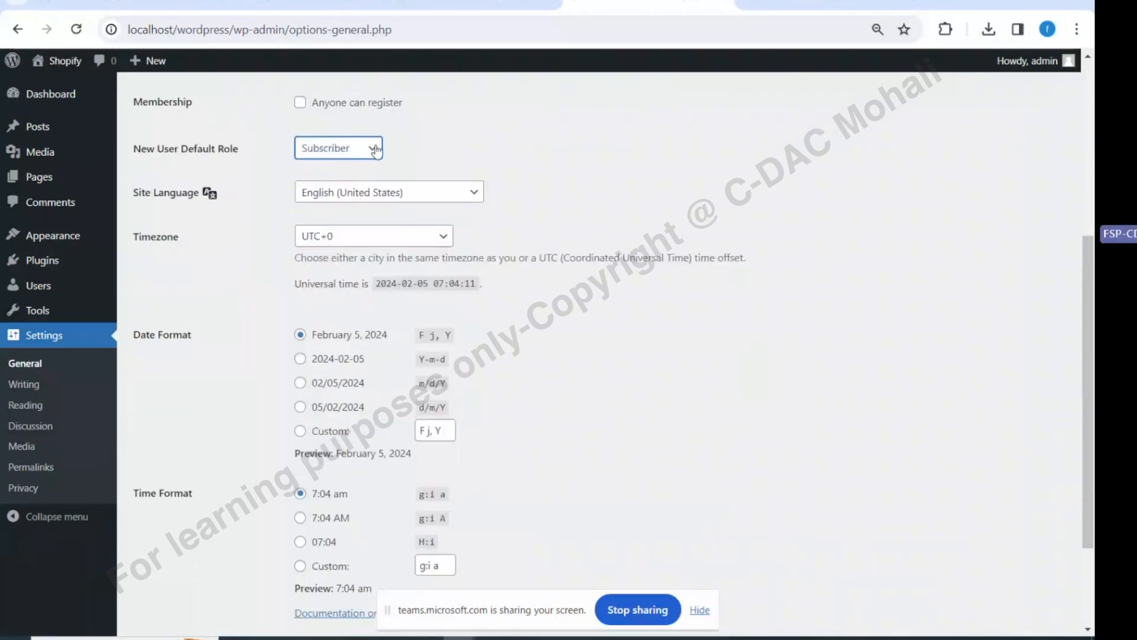
scroll(323, 240, "up", 1)
left_click(322, 241)
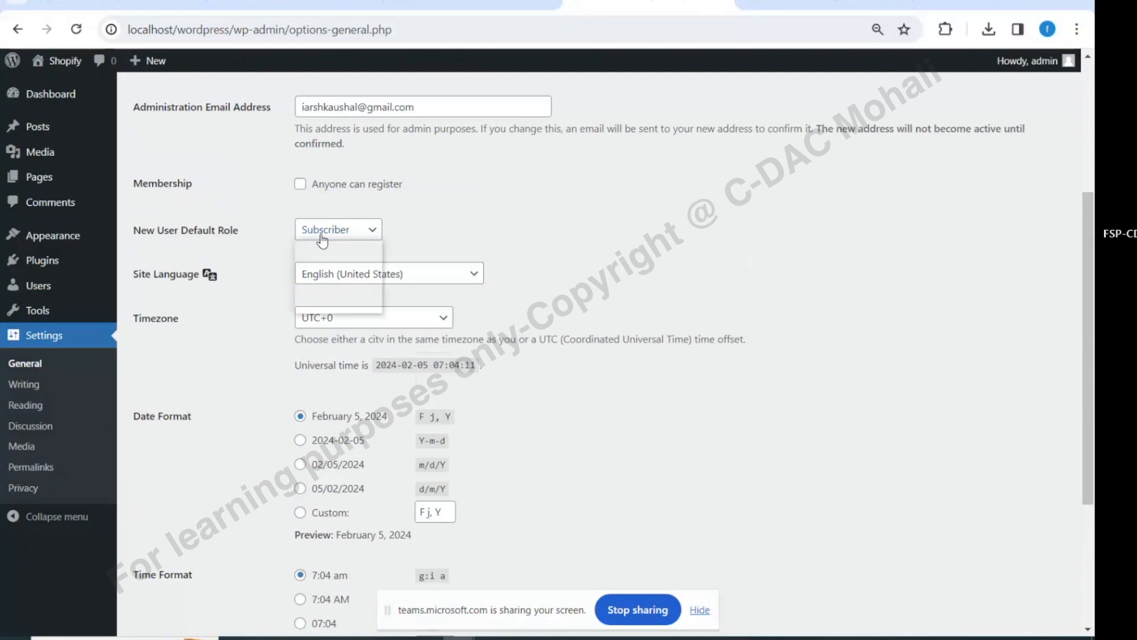
left_click(323, 247)
scroll(527, 236, "down", 1)
mouse_move(132, 203)
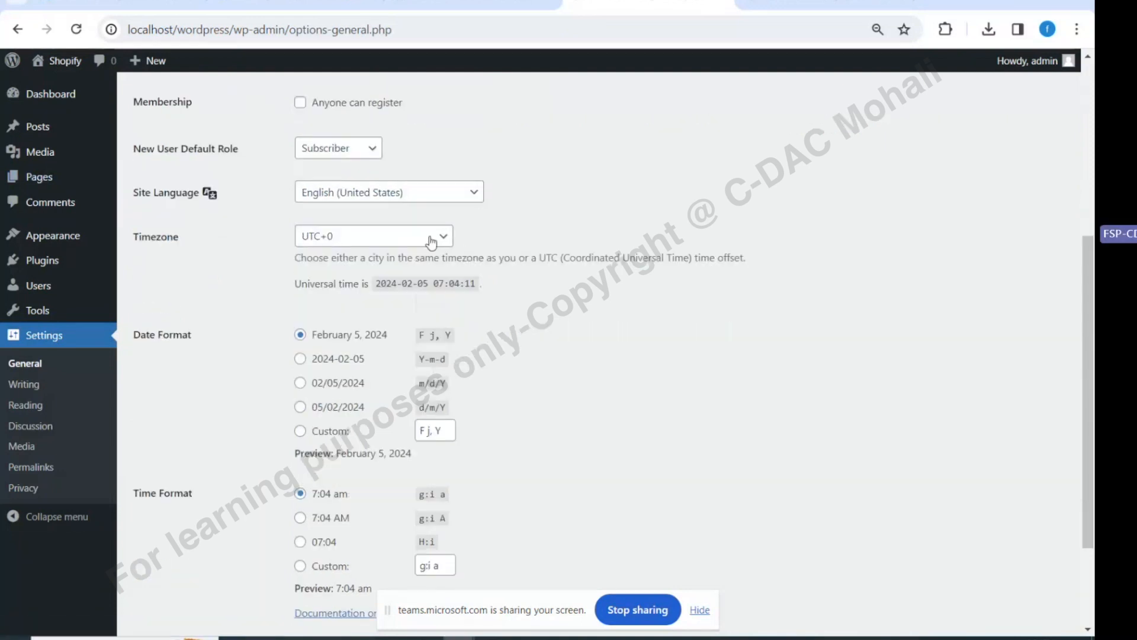
scroll(539, 377, "down", 1)
scroll(539, 378, "down", 2)
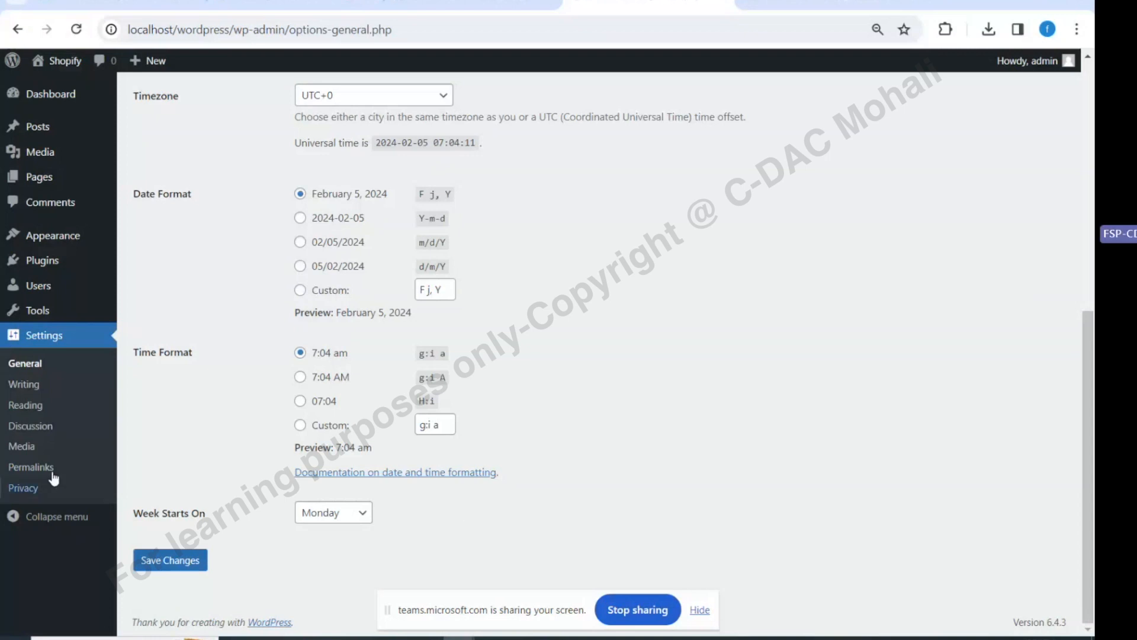
Open Writing settings and inspect the Mail Server, Port and Password fields
left_click(18, 386)
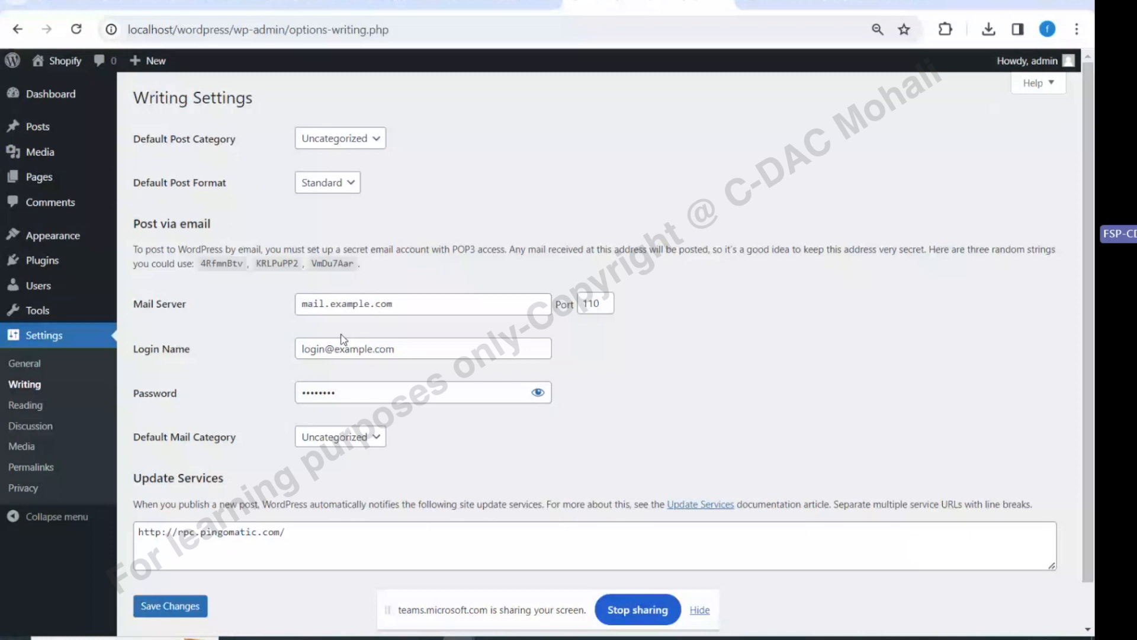
triple_click(473, 310)
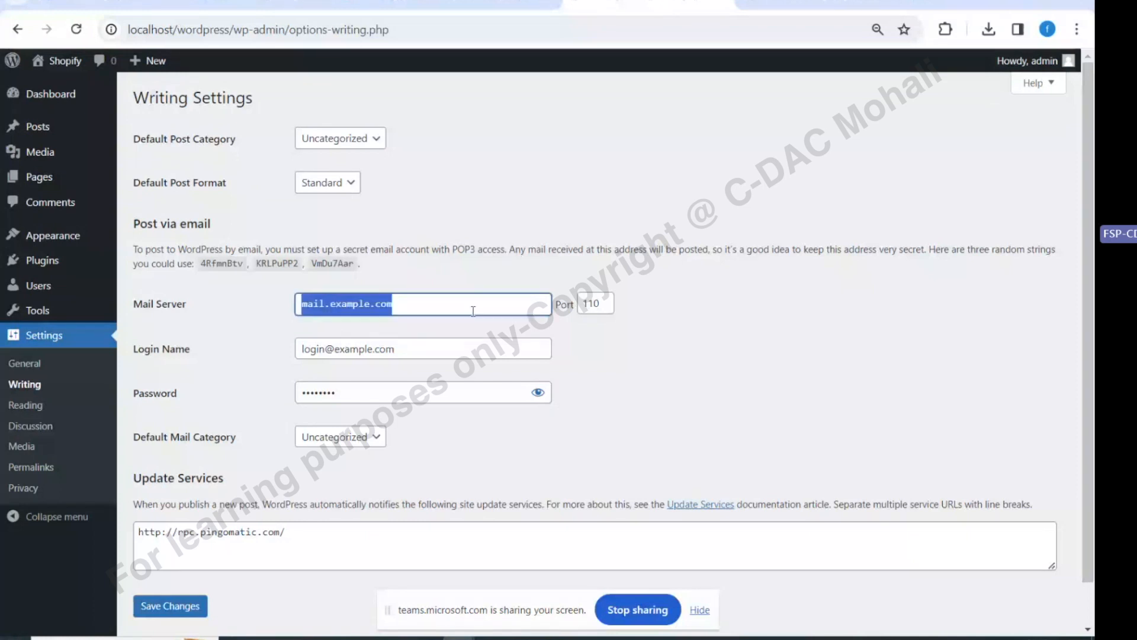
key("Tab")
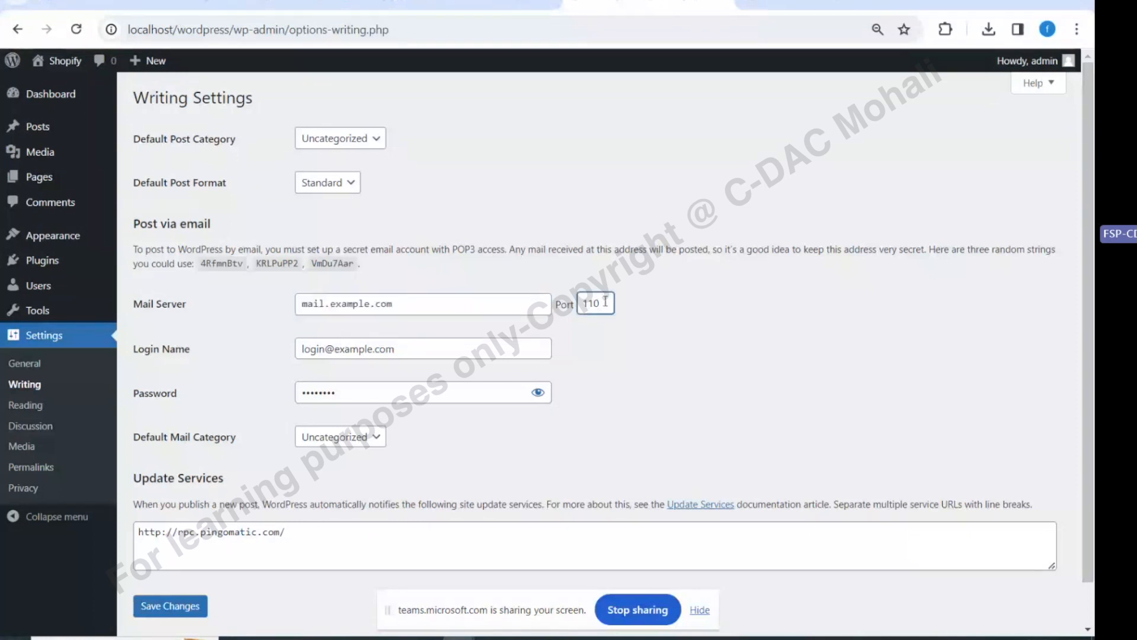
left_click(368, 393)
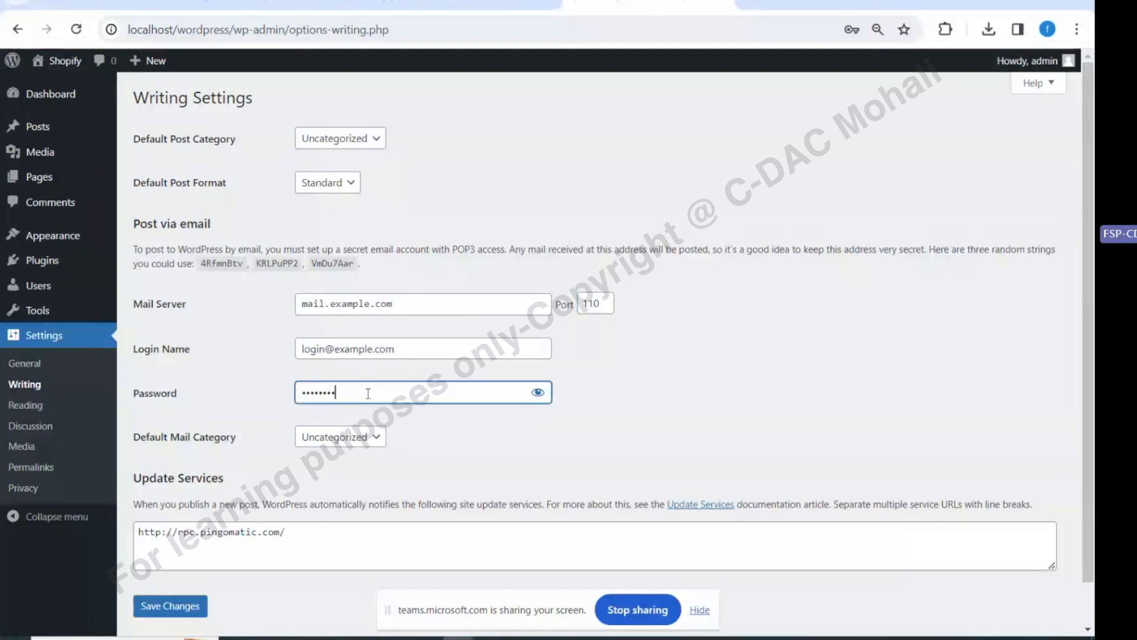
Save the Writing settings and open the Reading settings page
scroll(368, 393, "down", 1)
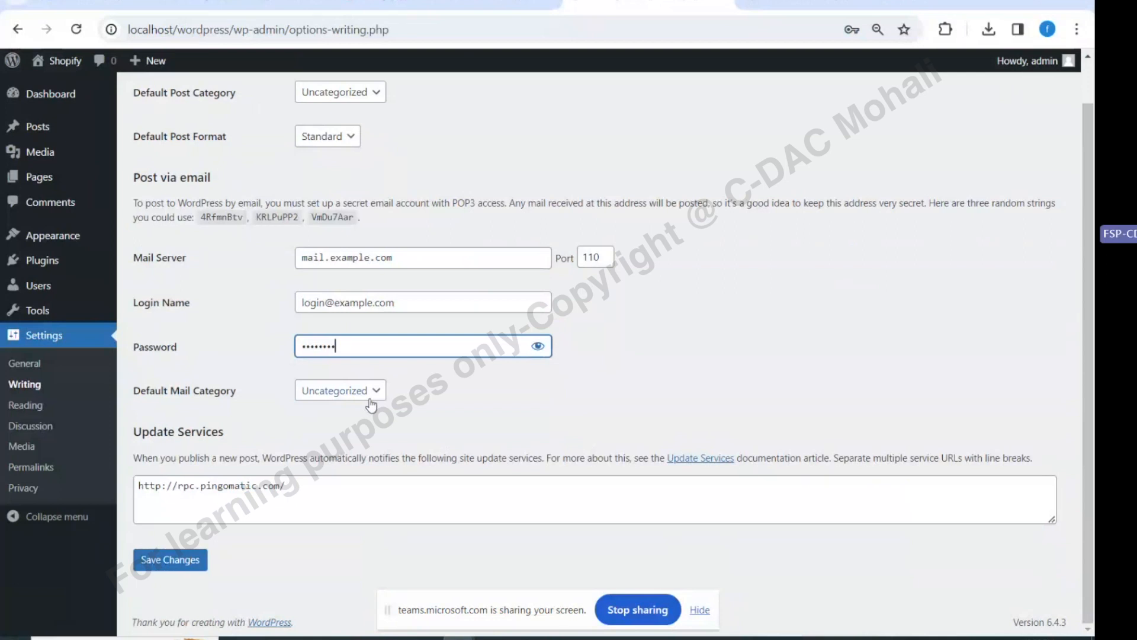
left_click(171, 561)
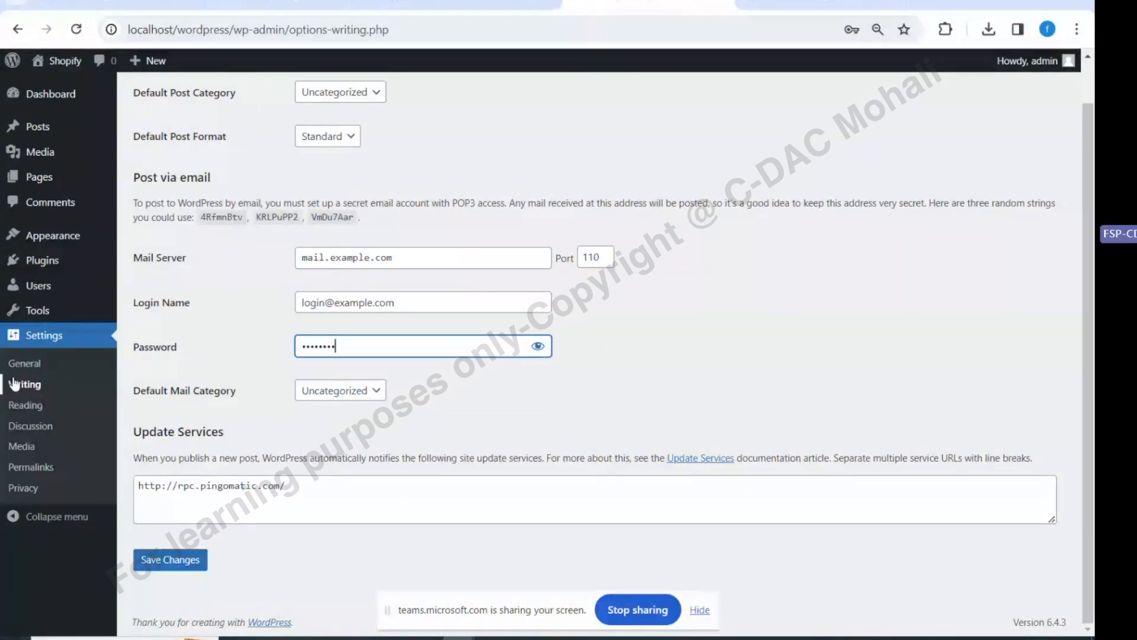
left_click(27, 405)
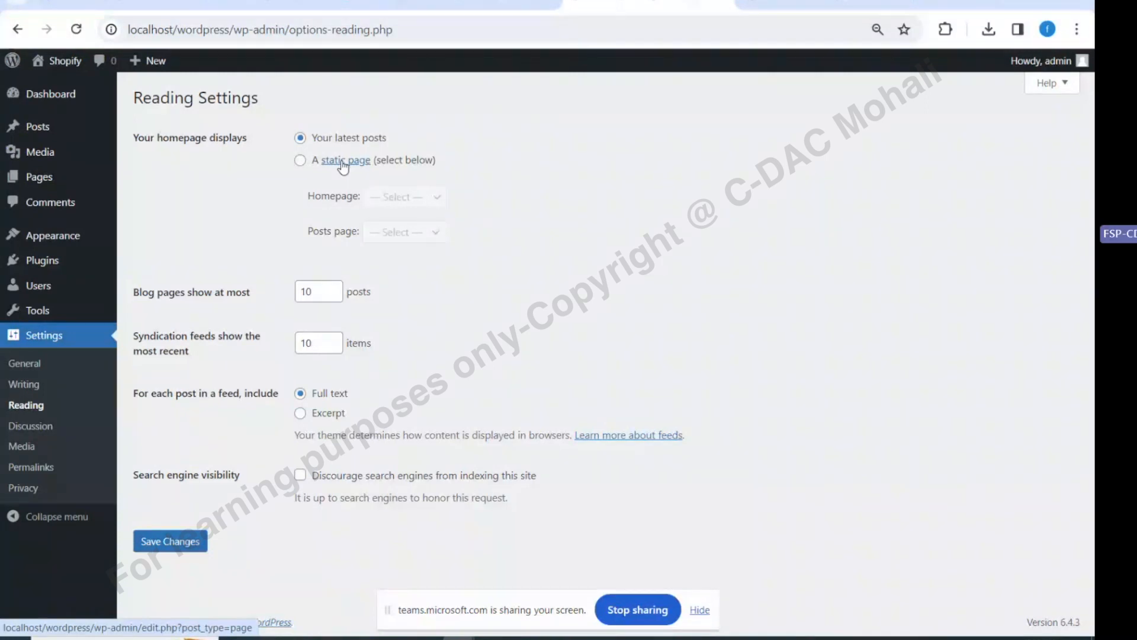
Try A static page for the homepage, then set it back to Your latest posts
left_click(301, 160)
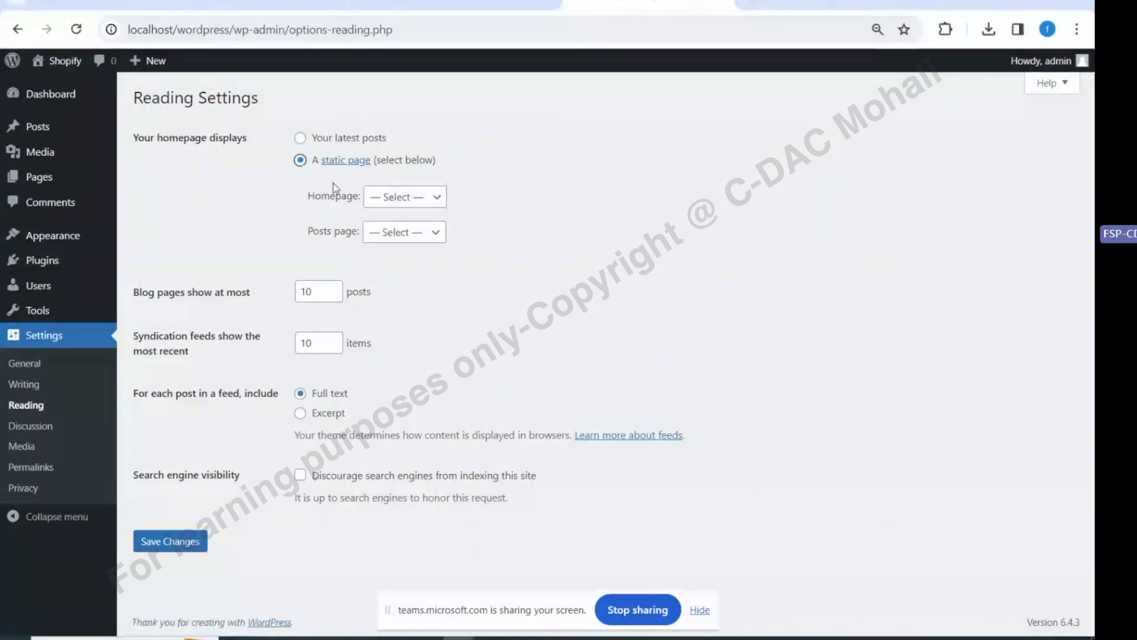
left_click(428, 197)
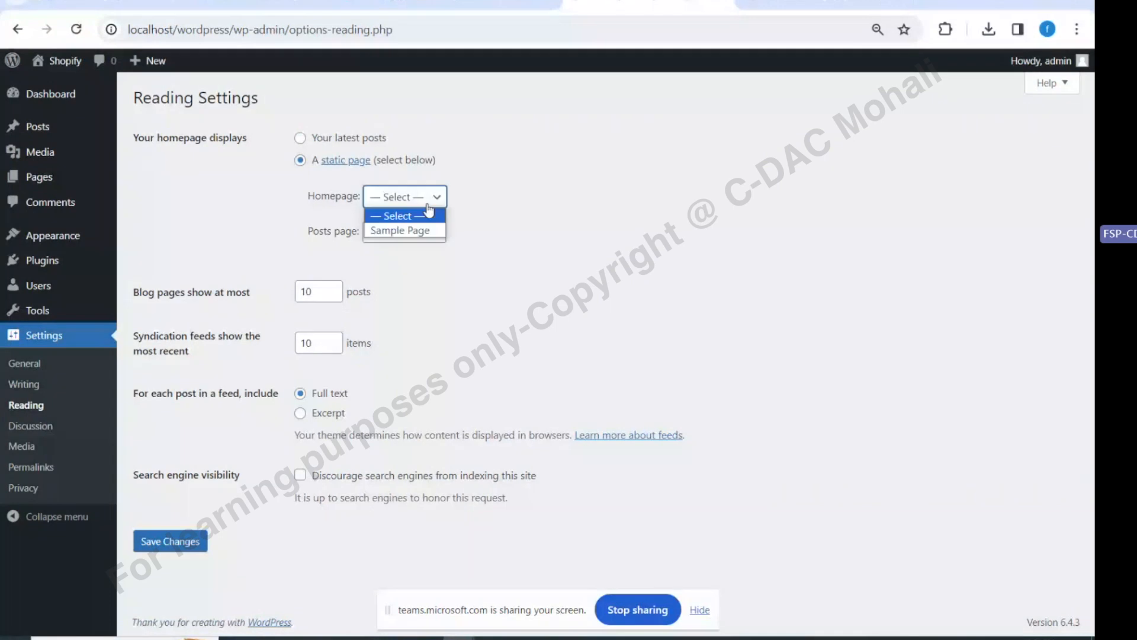
left_click(463, 203)
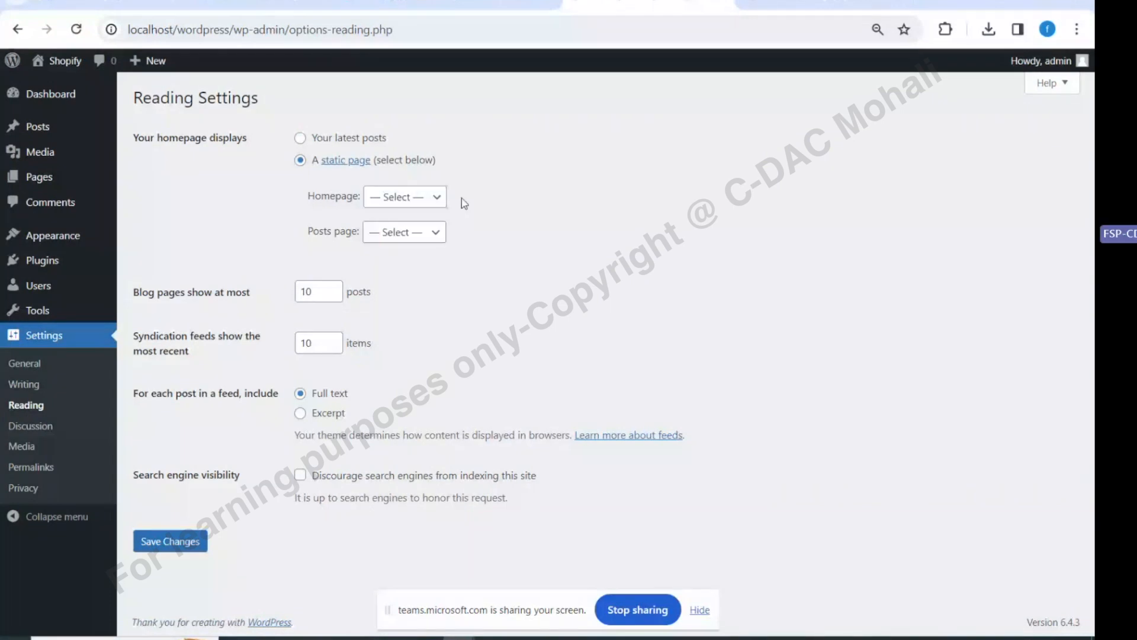
left_click(300, 137)
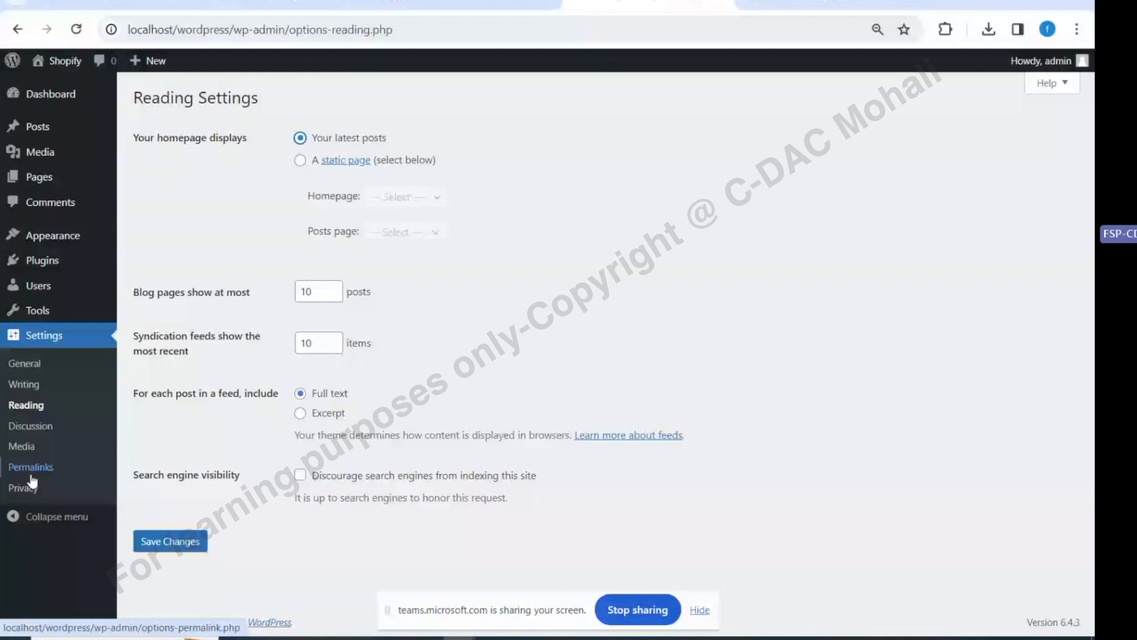
Review the Media settings, then switch to the Microsoft Teams meeting tab
left_click(21, 449)
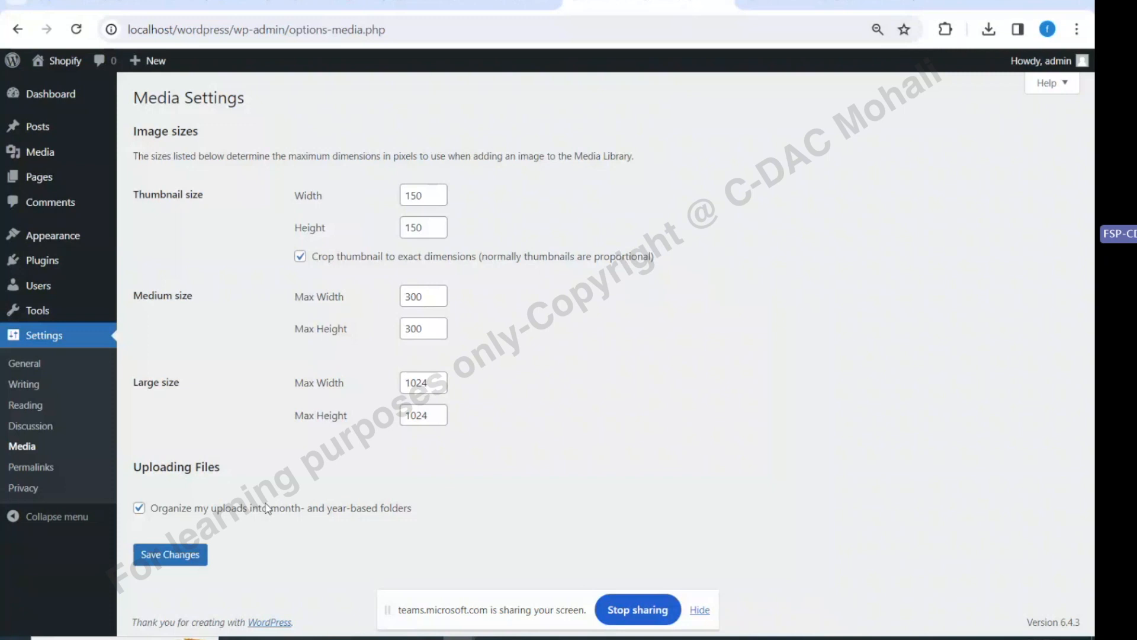
left_click(34, 473)
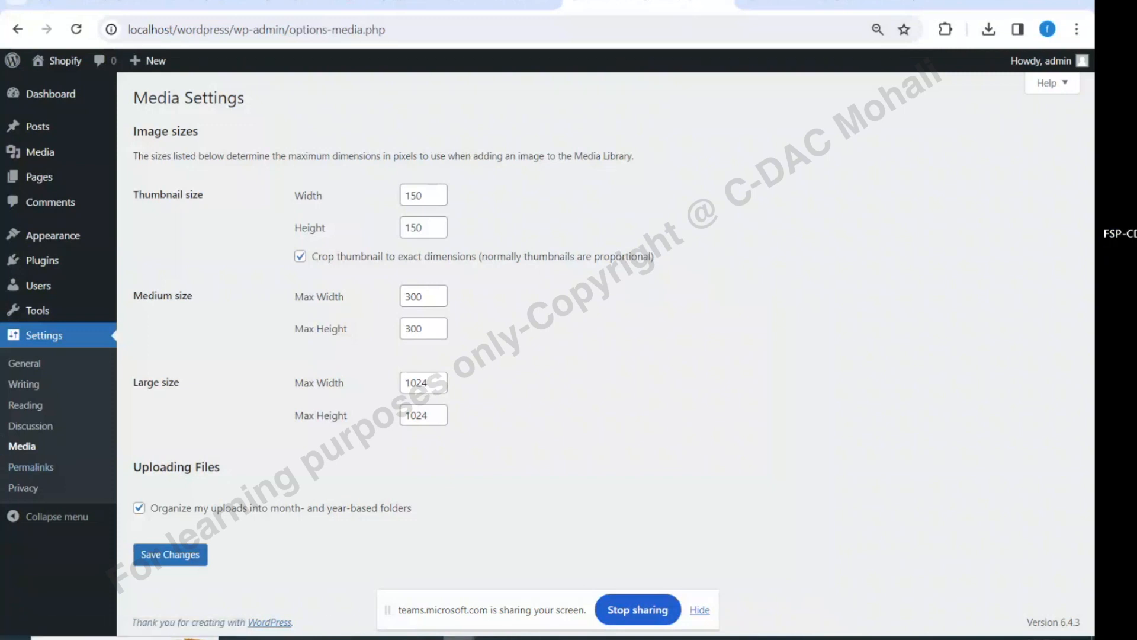
left_click(247, 3)
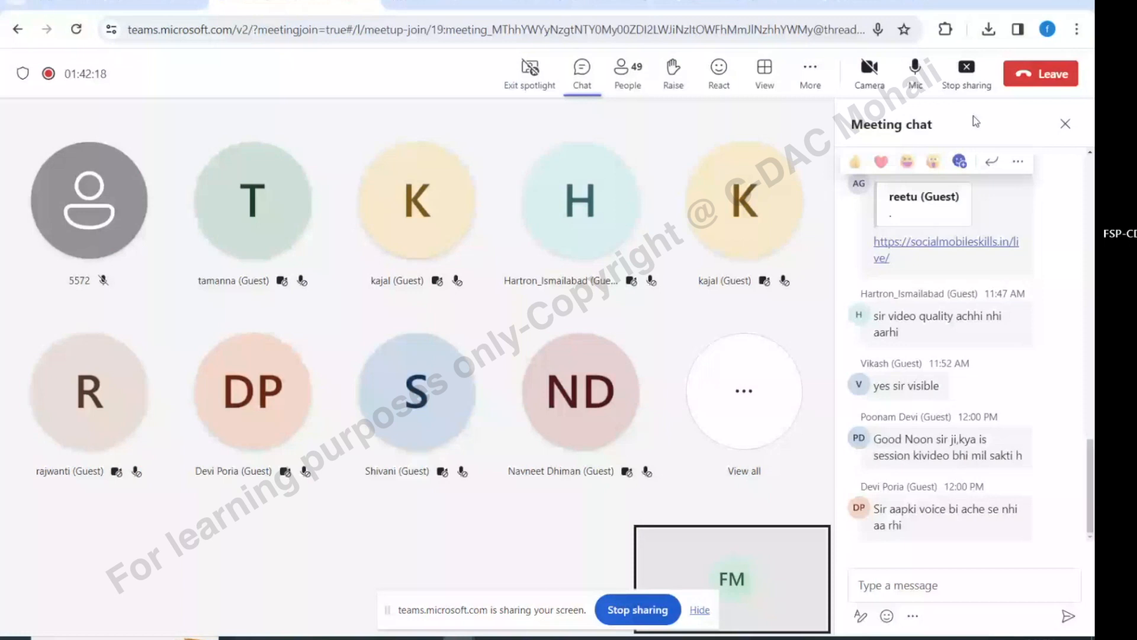
Return to the WordPress Chrome window and open the Permalink settings page
left_click(1019, 2)
mouse_move(459, 638)
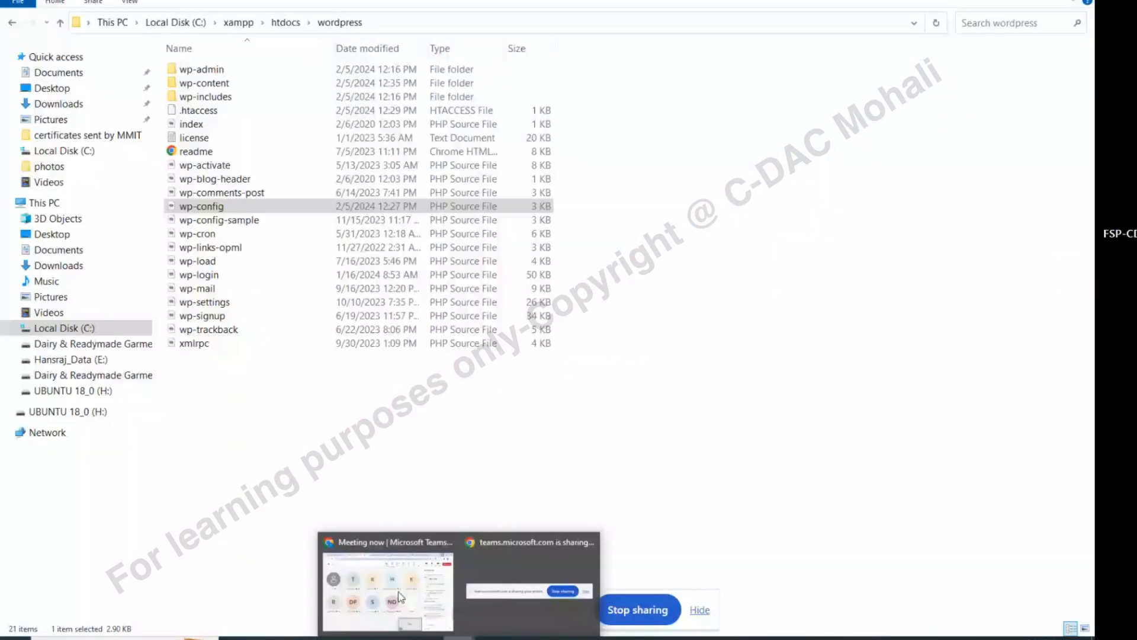
left_click(399, 594)
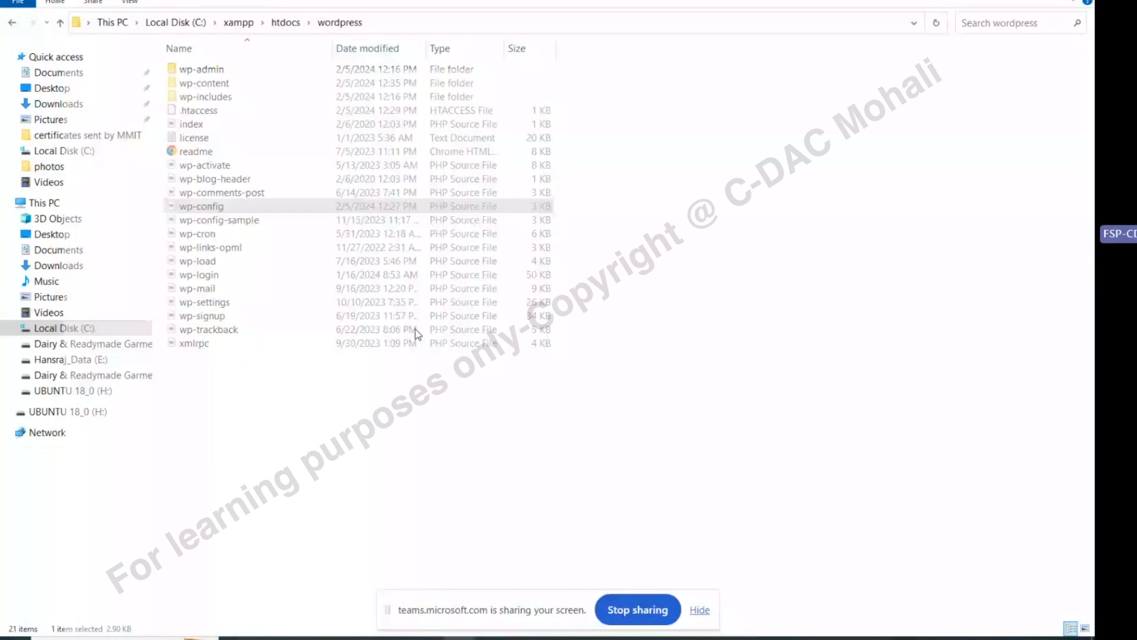
left_click(636, 4)
left_click(28, 469)
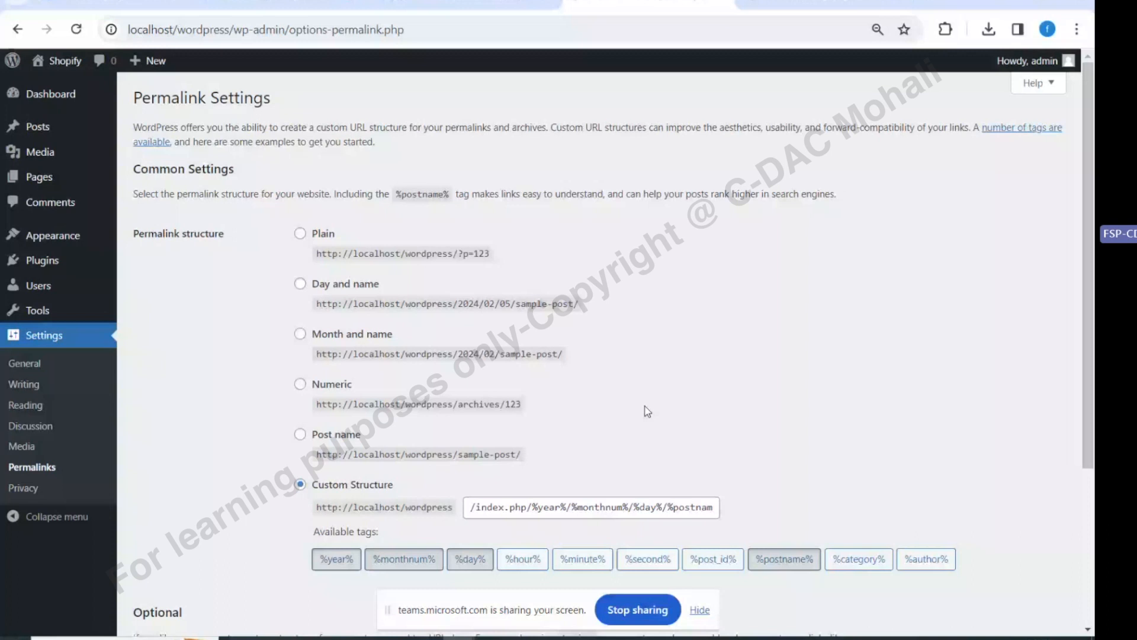
scroll(648, 411, "down", 2)
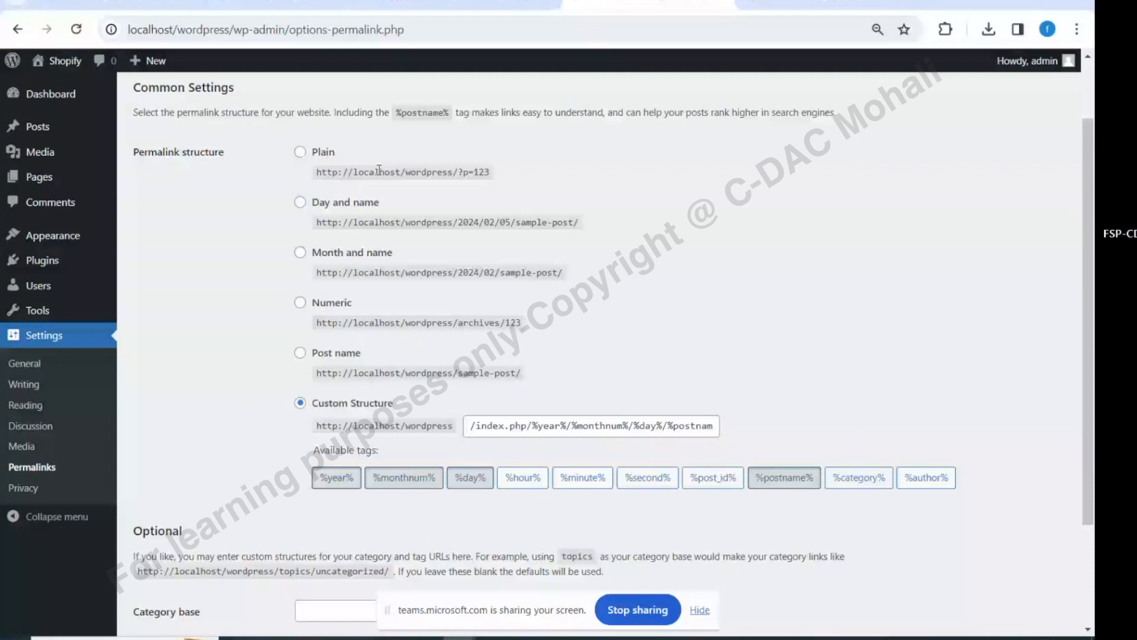
left_click_drag(458, 172, 429, 173)
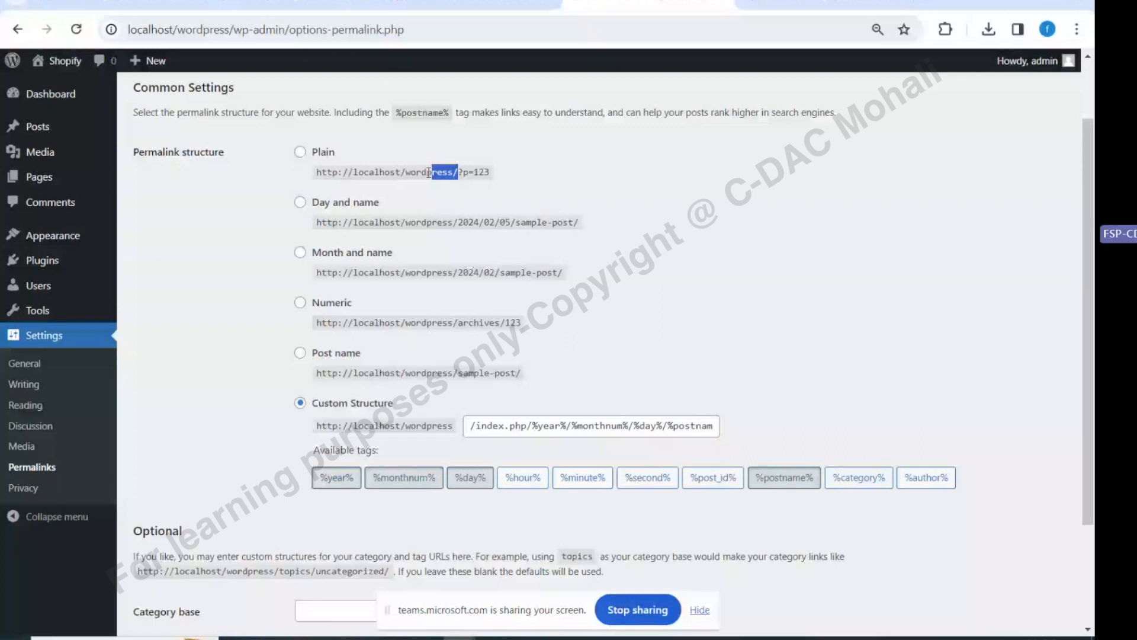
left_click_drag(462, 172, 476, 172)
left_click(470, 171)
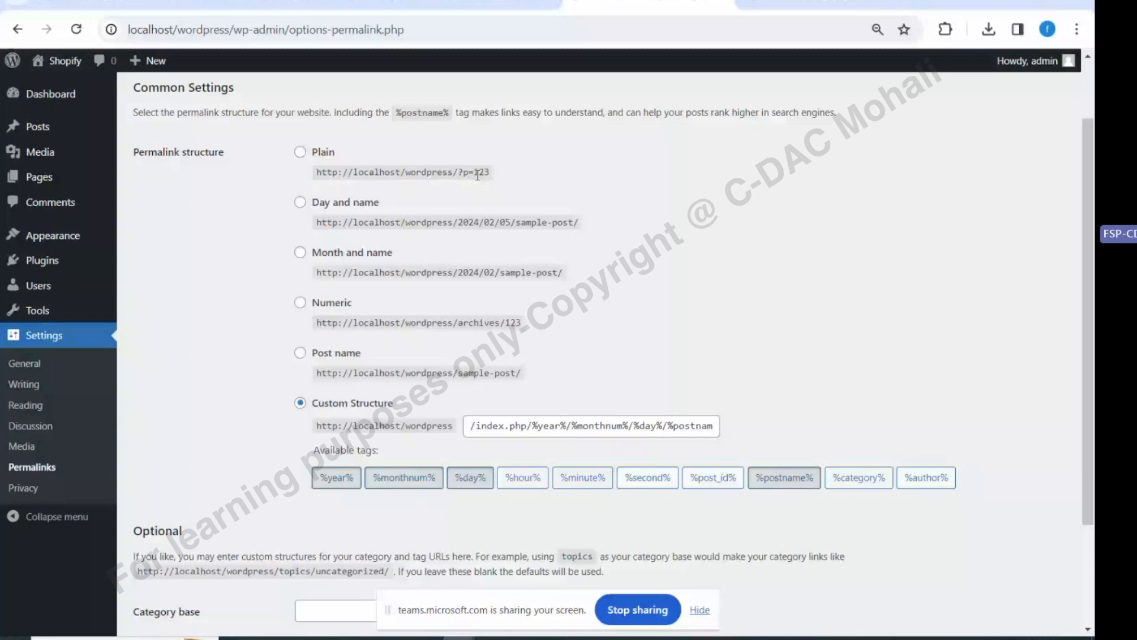
triple_click(477, 173)
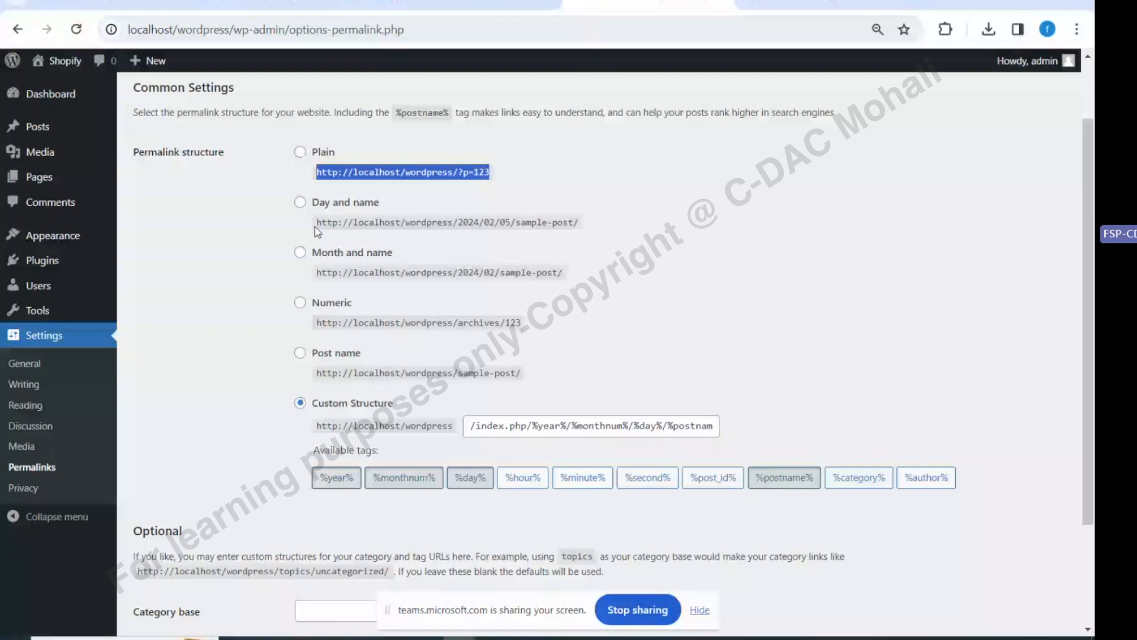
left_click_drag(578, 222, 453, 223)
left_click_drag(456, 272, 609, 272)
scroll(314, 284, "down", 3)
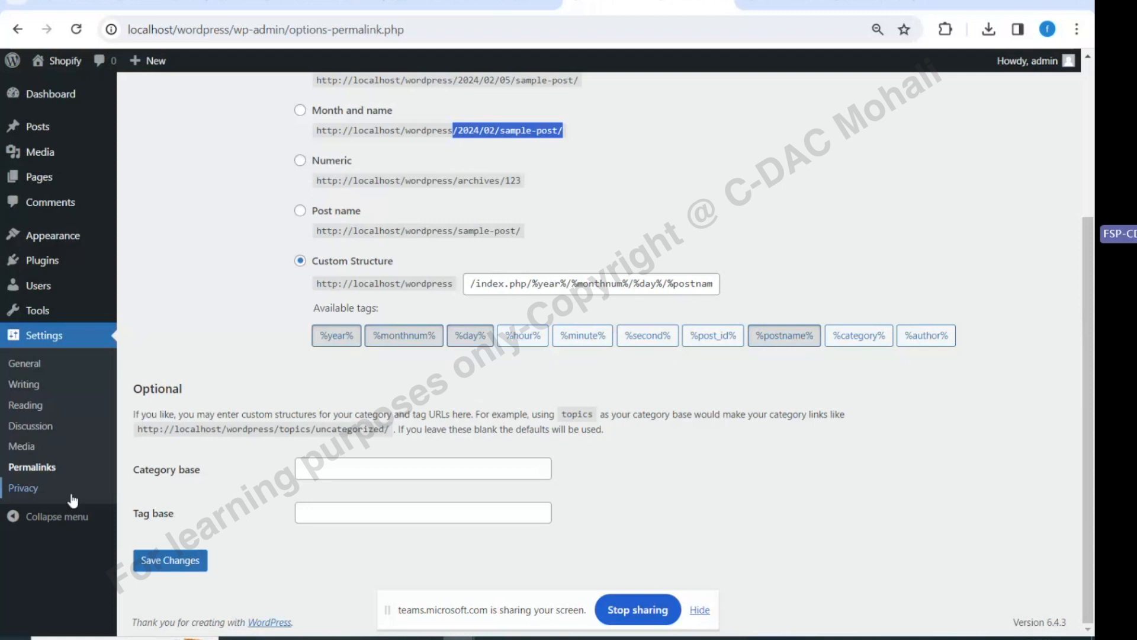
scroll(73, 501, "up", 2)
scroll(65, 456, "up", 3)
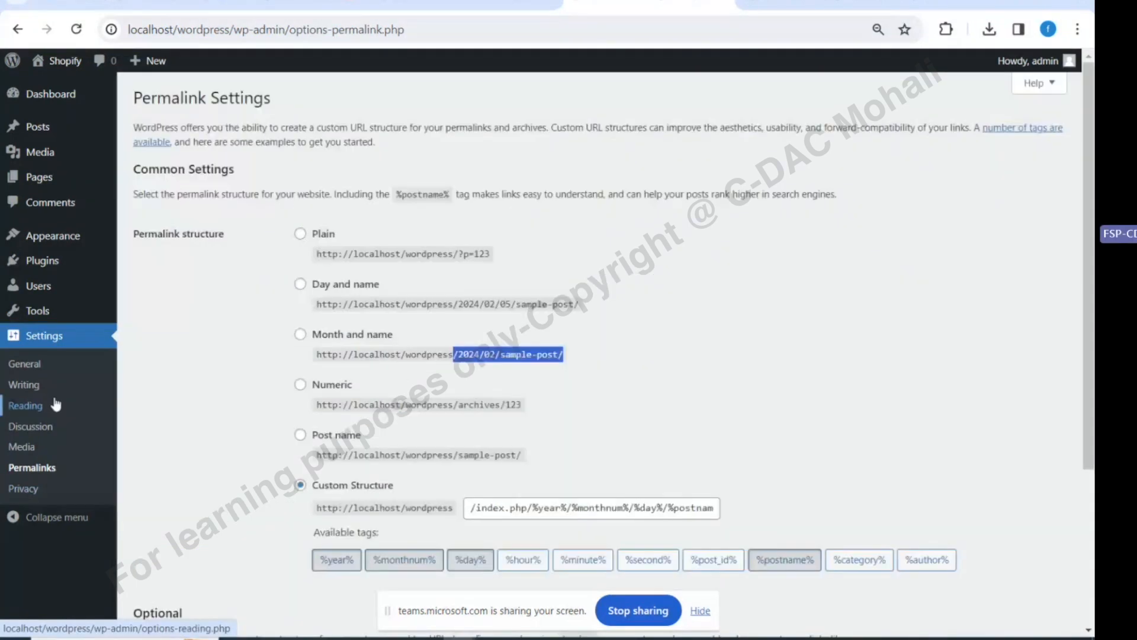
Preview the Privacy Policy draft from All Pages, then go back and add a new page
left_click(35, 184)
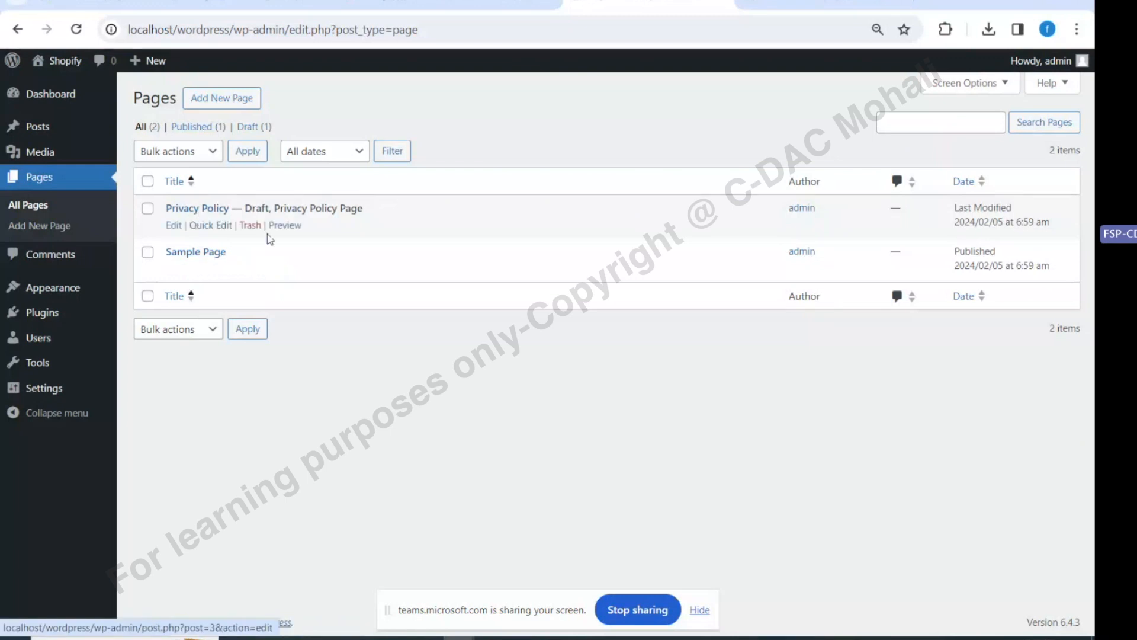
left_click(285, 226)
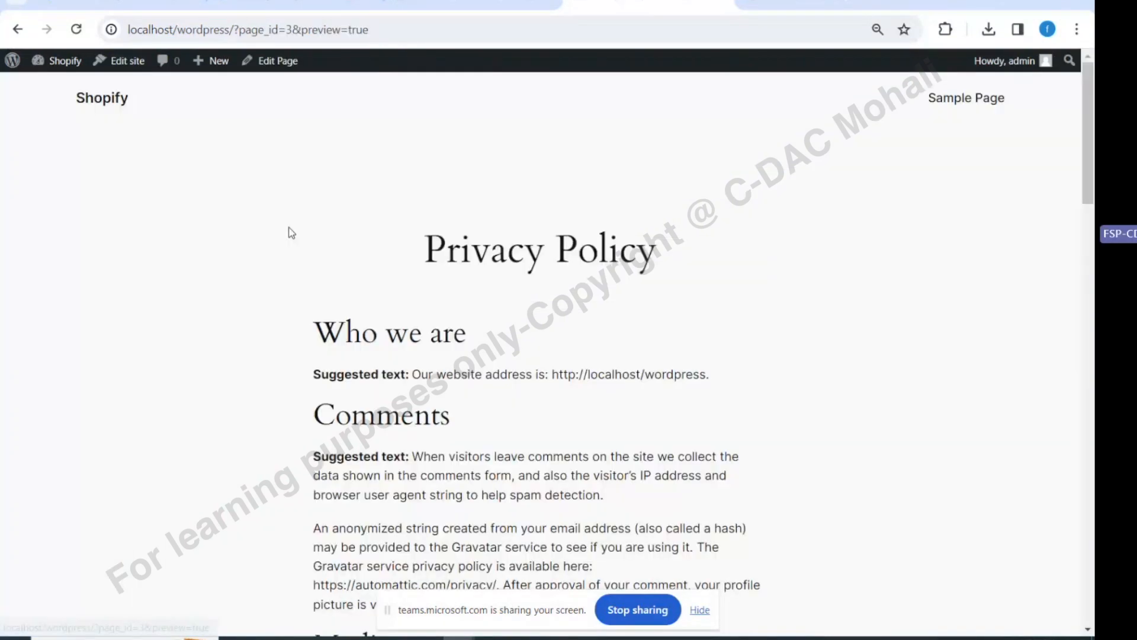
scroll(433, 330, "down", 8)
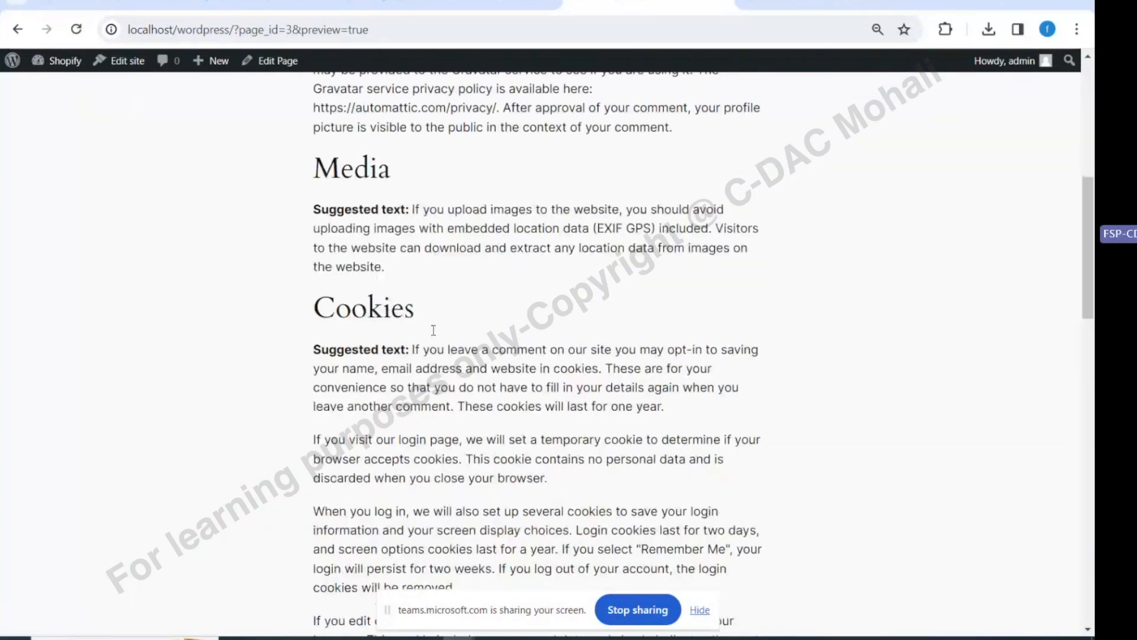
scroll(433, 330, "down", 8)
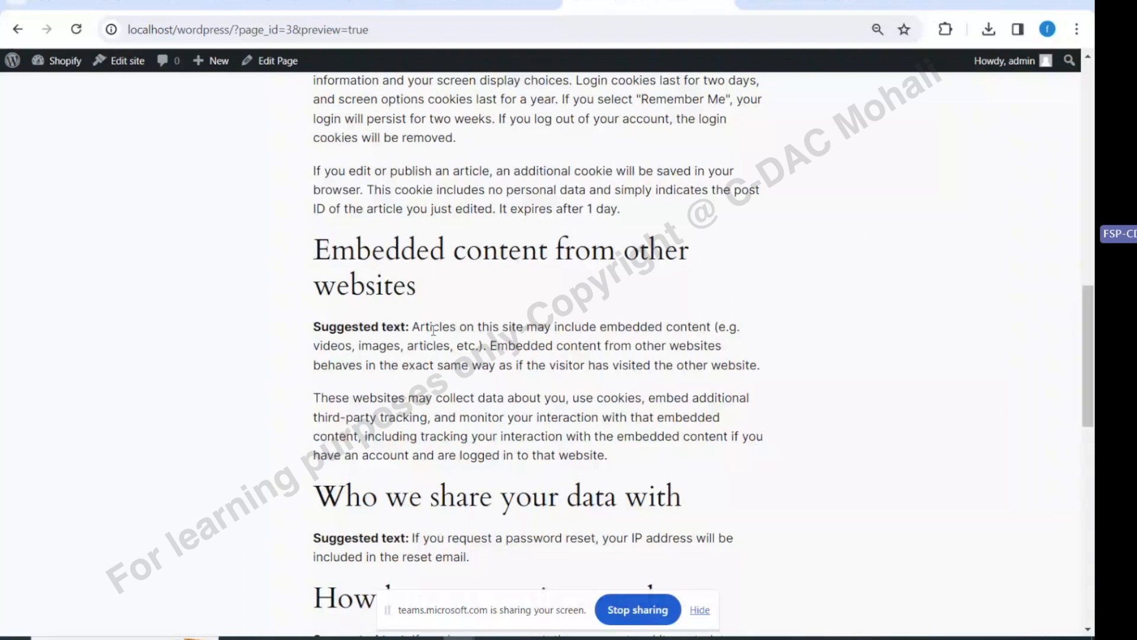
scroll(433, 330, "up", 6)
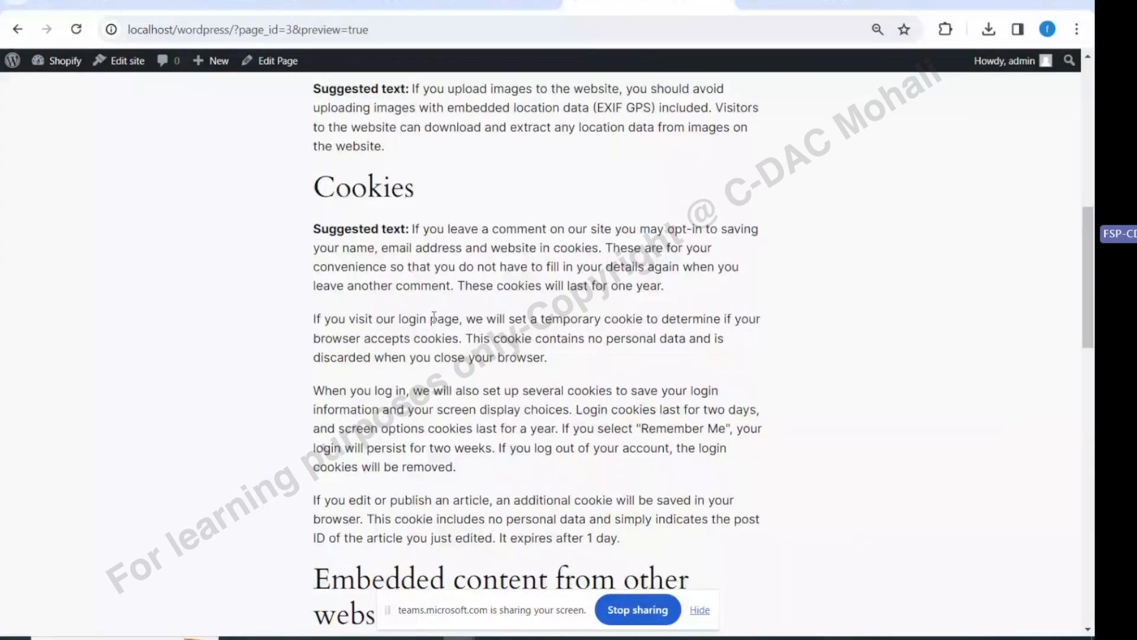
left_click(24, 29)
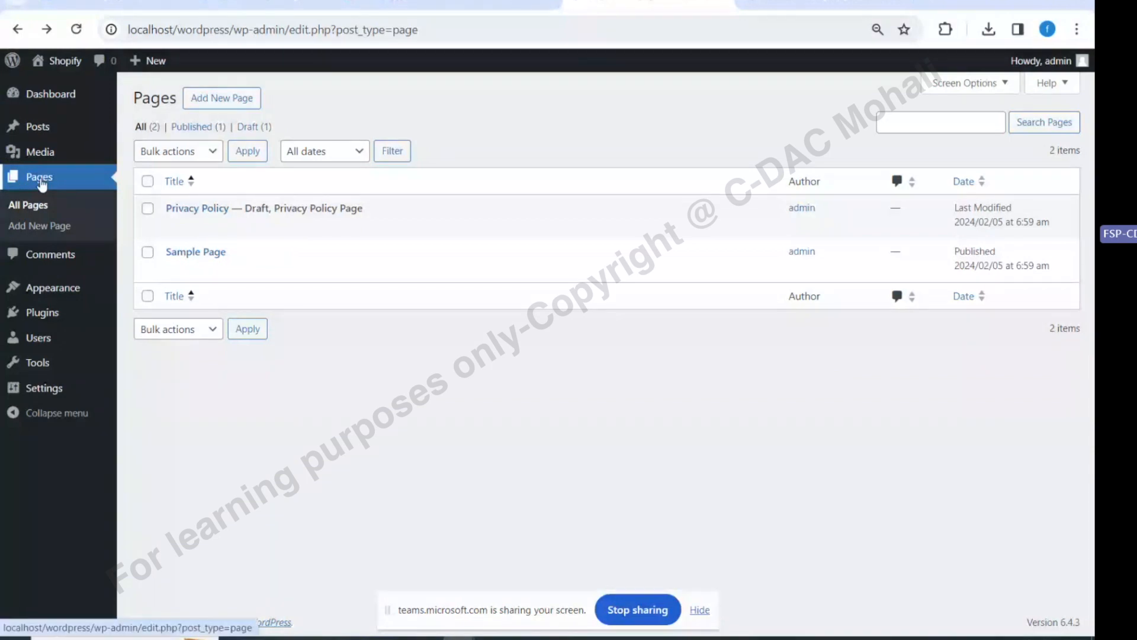
left_click(39, 226)
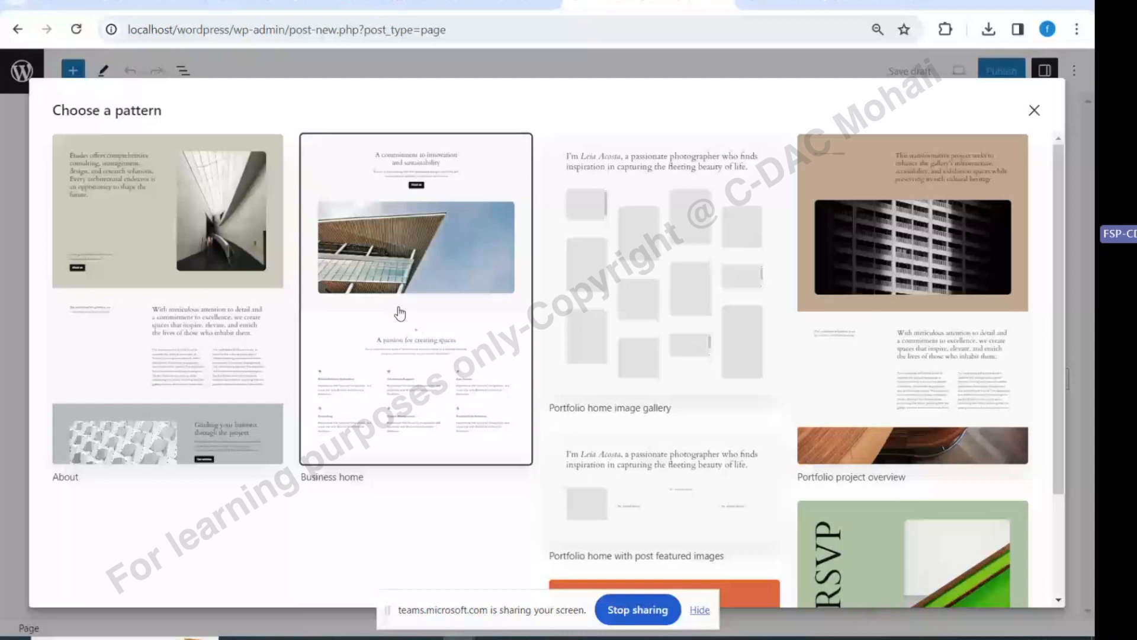
Insert the About > Text with alternating images pattern, then head back to Themes
left_click(1033, 112)
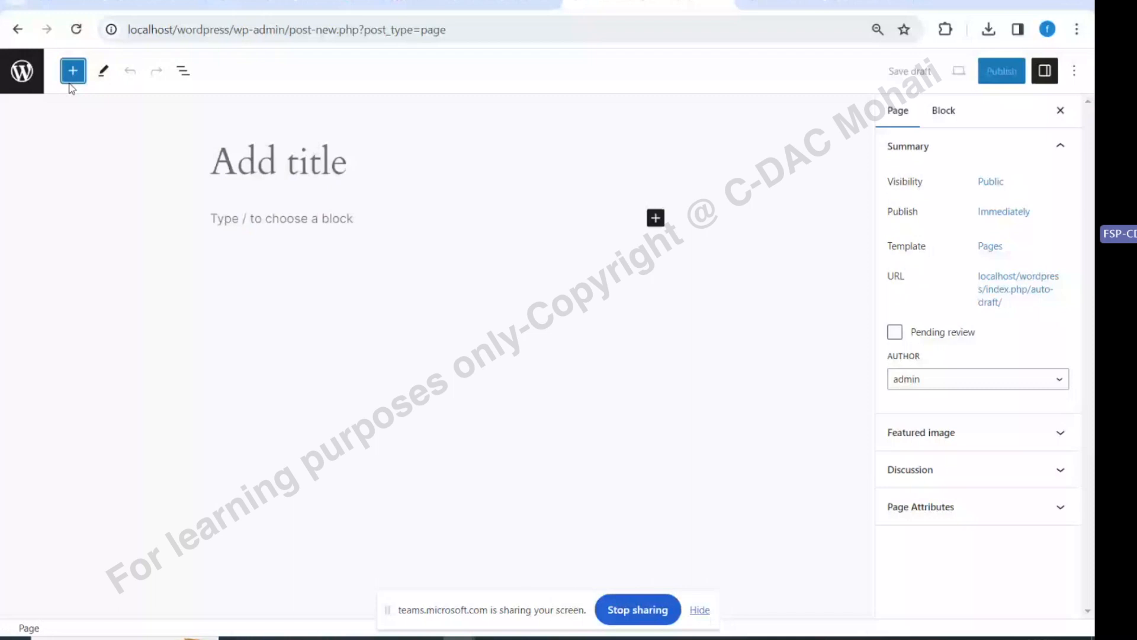
left_click(72, 88)
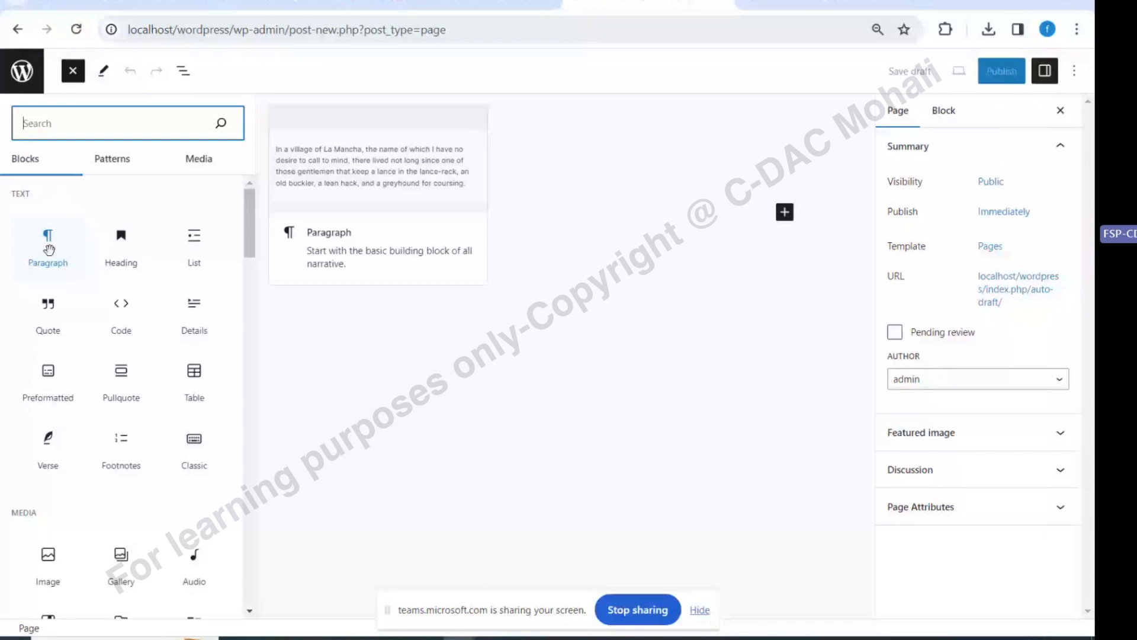
left_click(113, 159)
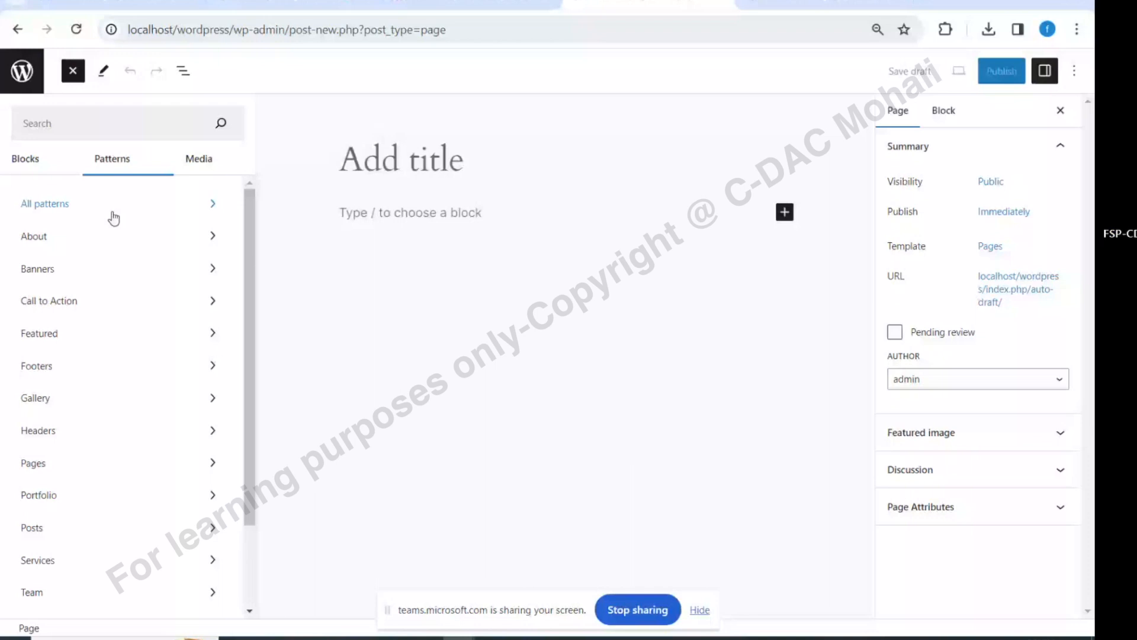
left_click(60, 236)
left_click(343, 405)
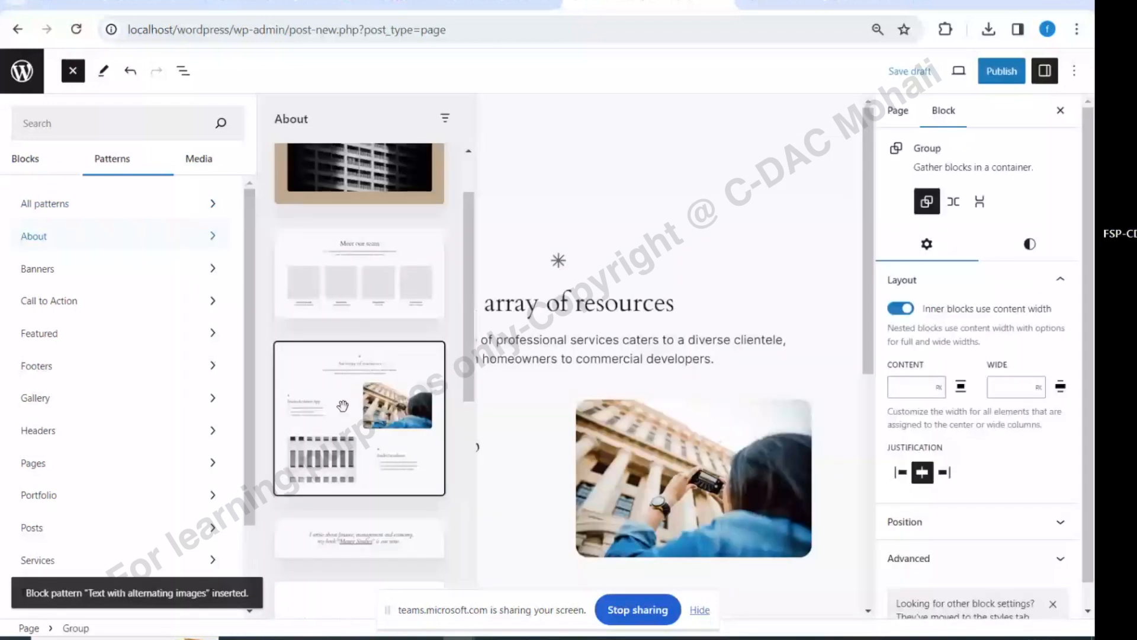
left_click(18, 29)
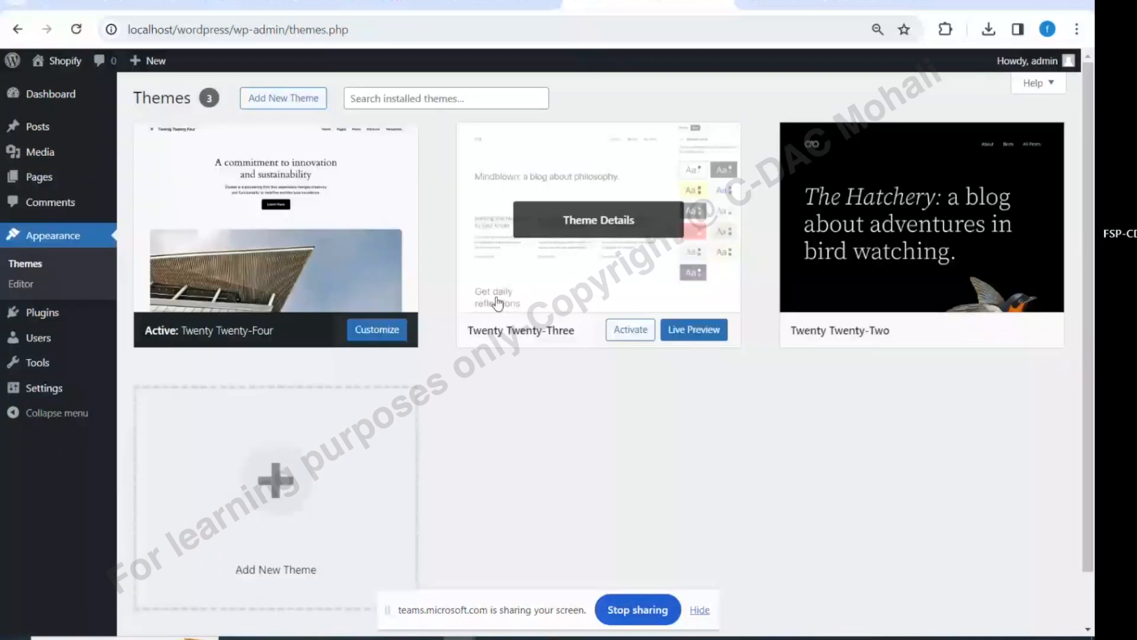
Open Add New Theme to browse the catalogue of 6159 popular themes
left_click(268, 100)
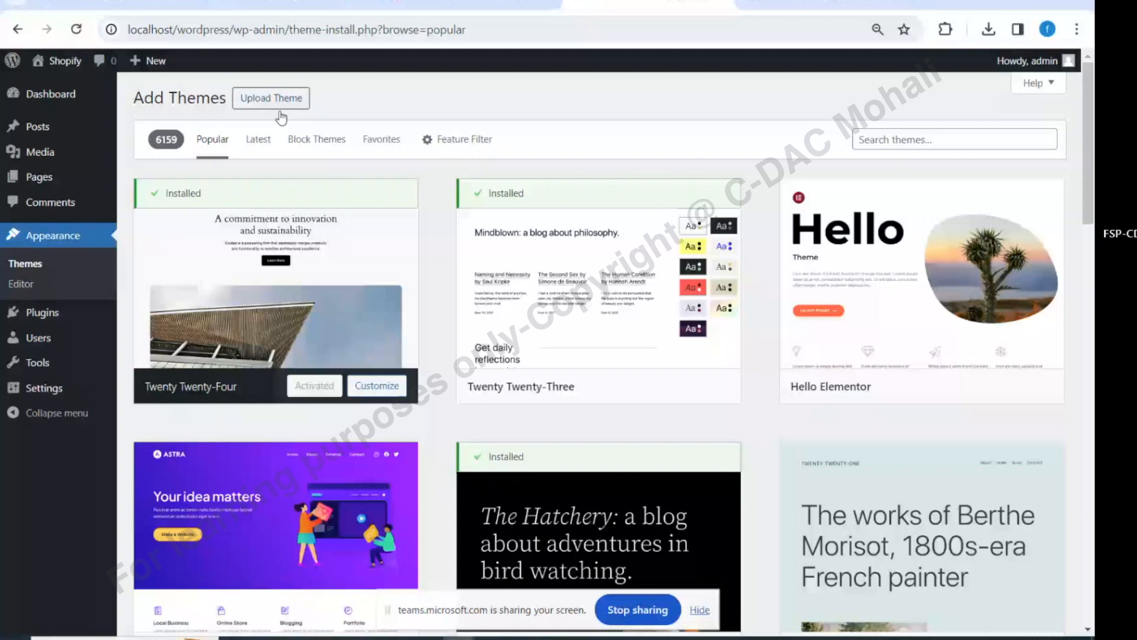
Scroll down the popular themes to Spacr and open its live preview
scroll(733, 251, "down", 6)
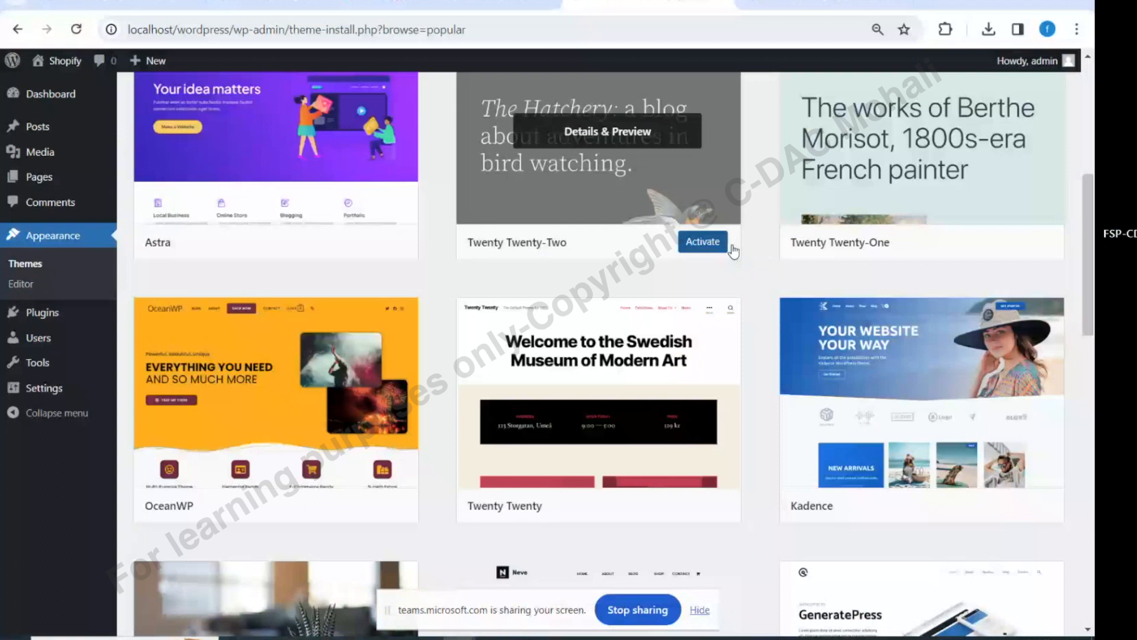
scroll(768, 448, "down", 10)
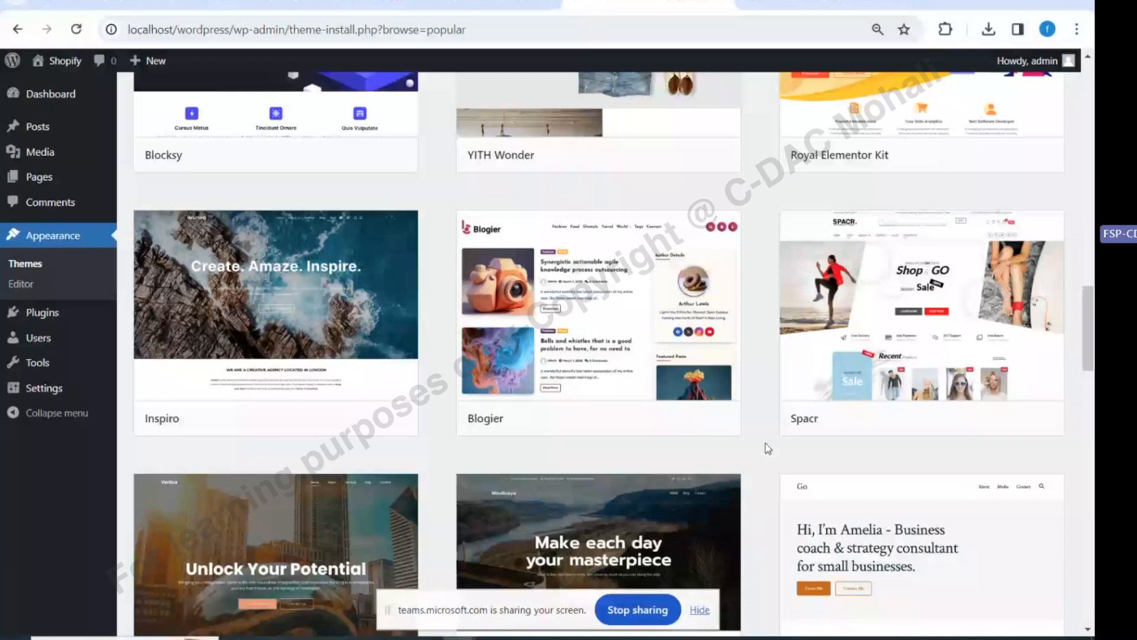
mouse_move(1035, 424)
left_click(1031, 424)
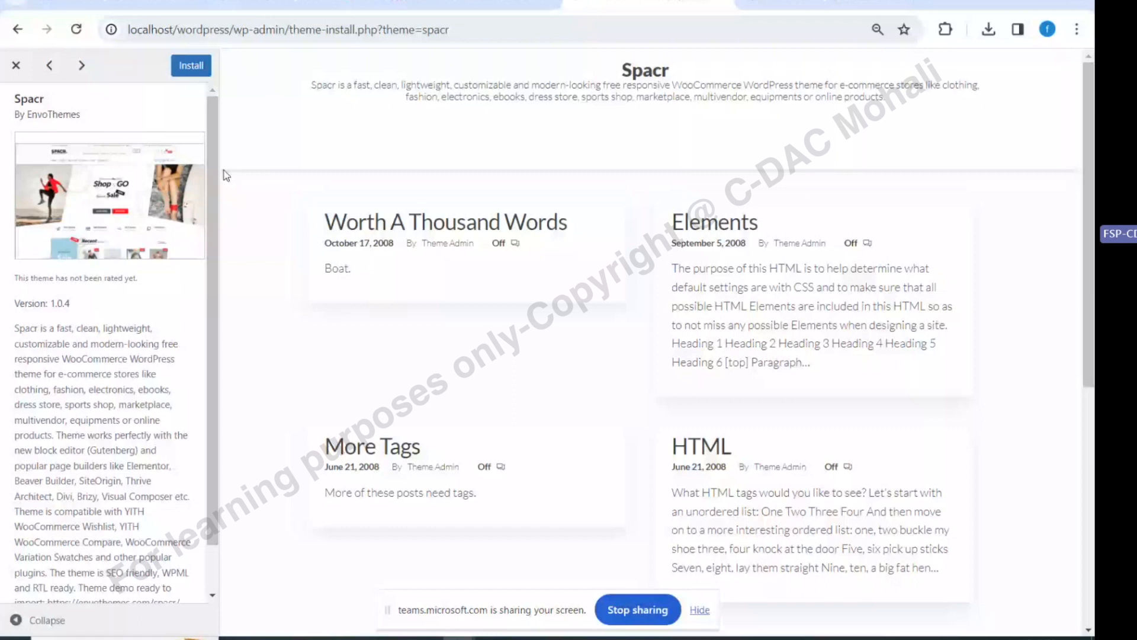
Install the Spacr theme, glance at the meeting chat, then return to the preview
left_click(182, 67)
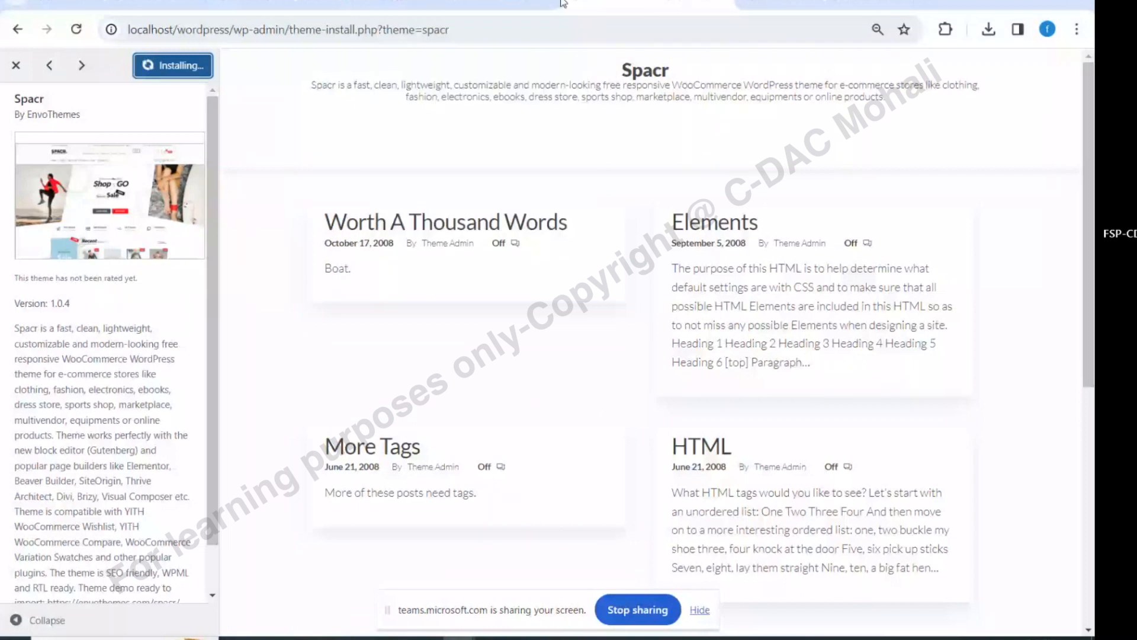
left_click(564, 3)
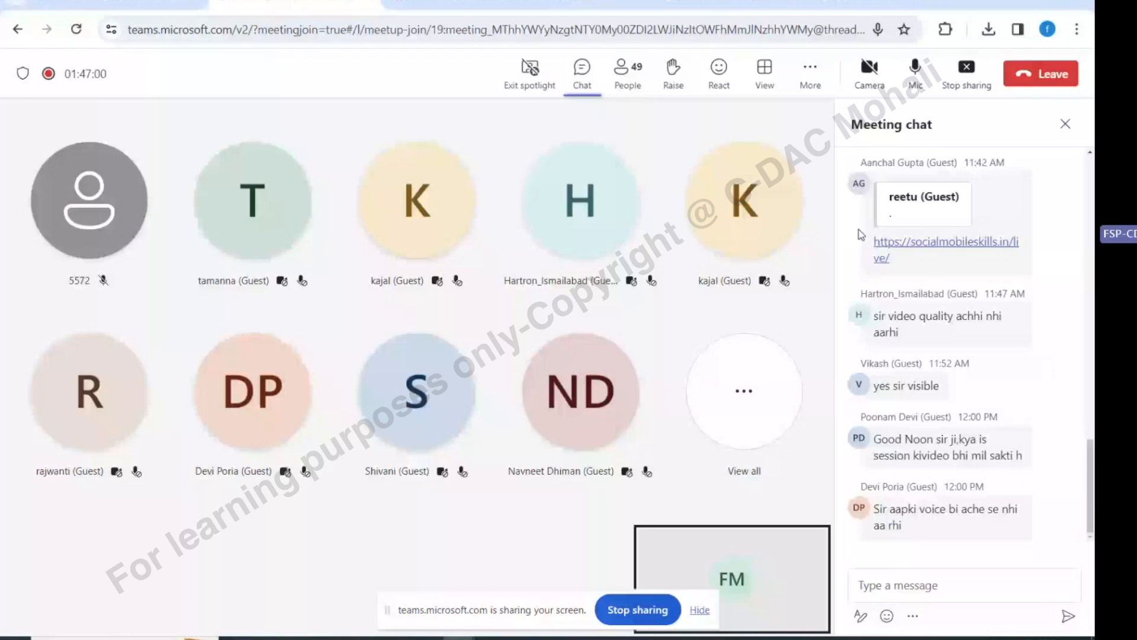
left_click(648, 3)
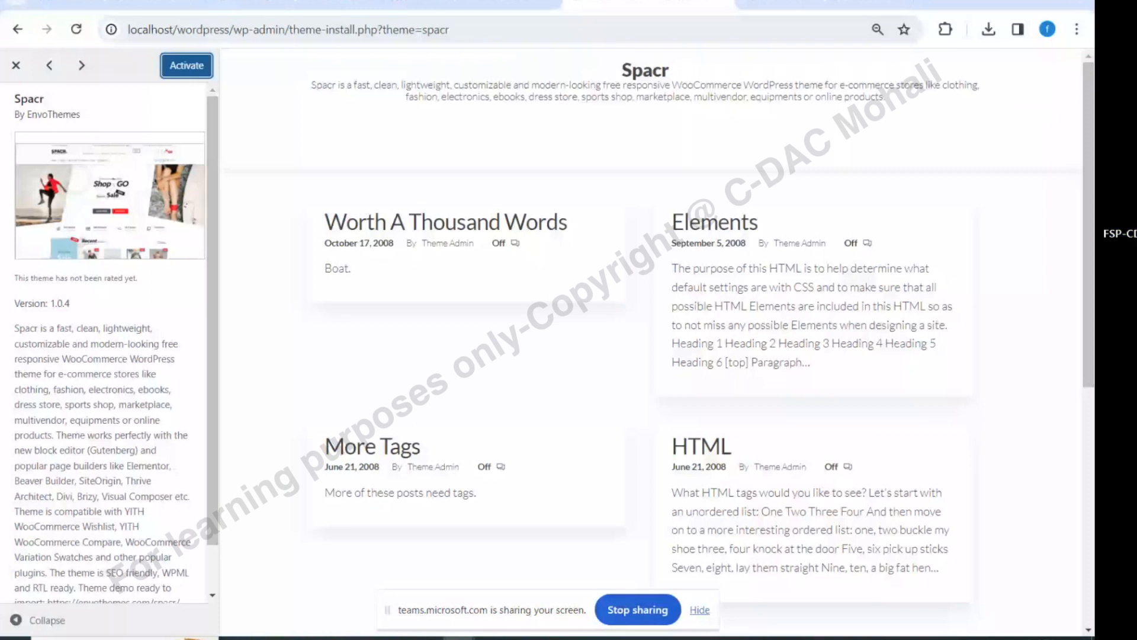
Activate Spacr from its preview sidebar
left_click(186, 70)
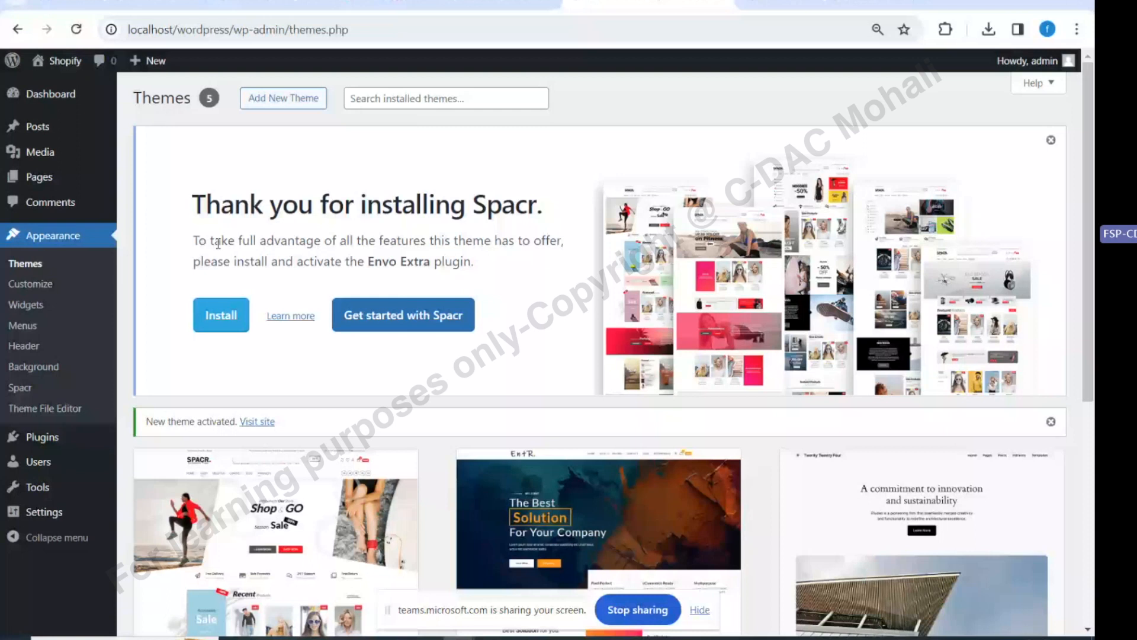
Install the Envo Extra plugin recommended in the Spacr thank-you notice
left_click_drag(461, 261, 375, 264)
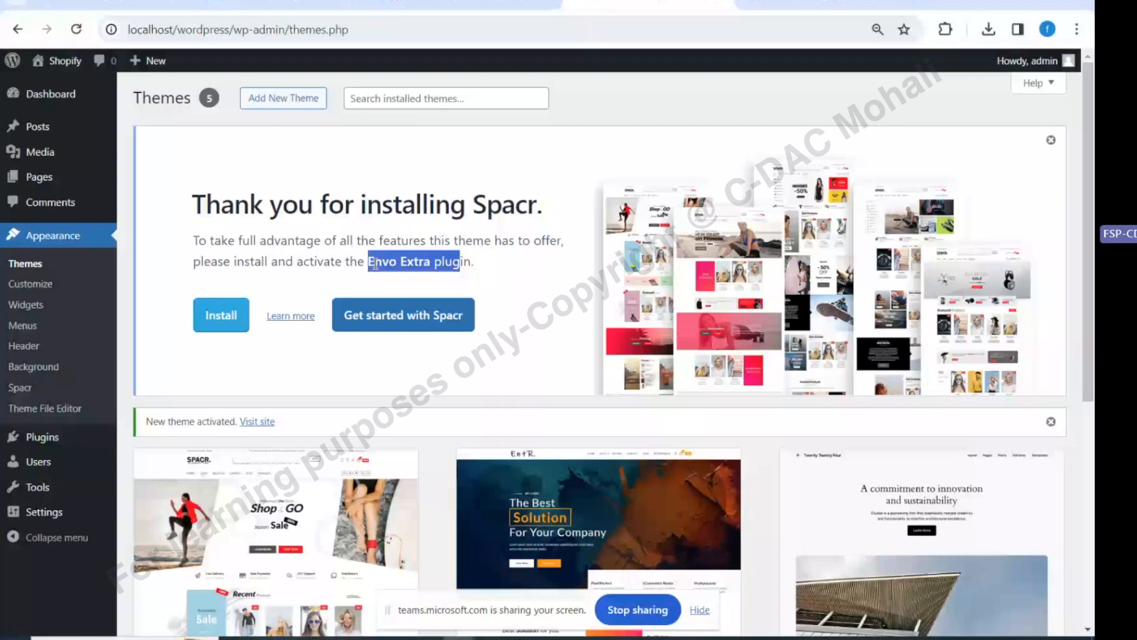
left_click_drag(375, 264, 434, 265)
left_click(377, 358)
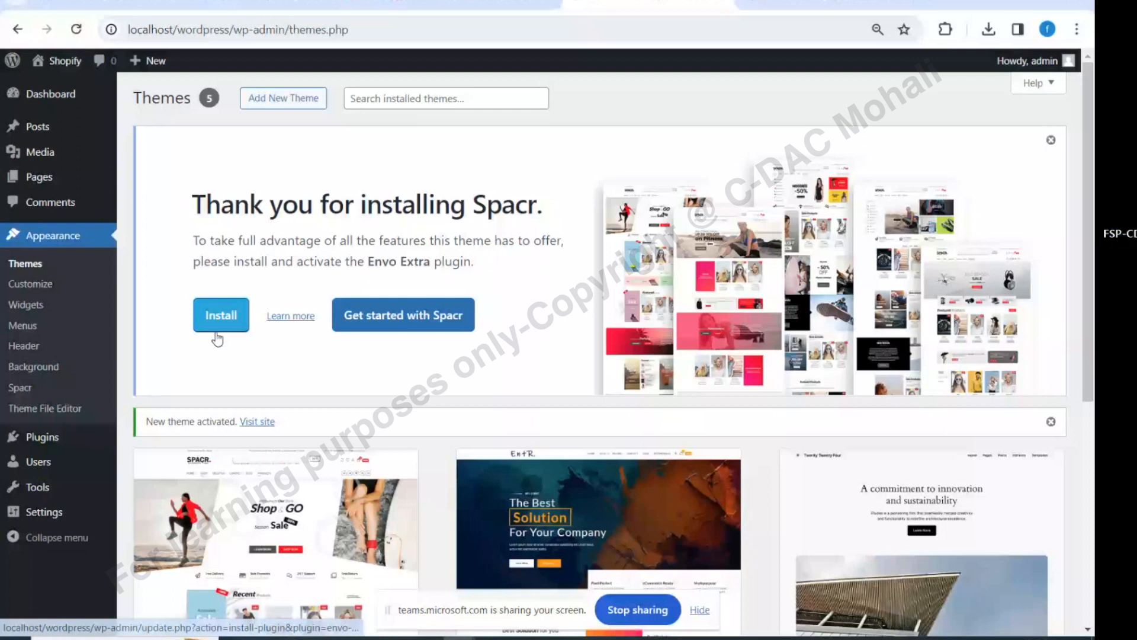
left_click(218, 323)
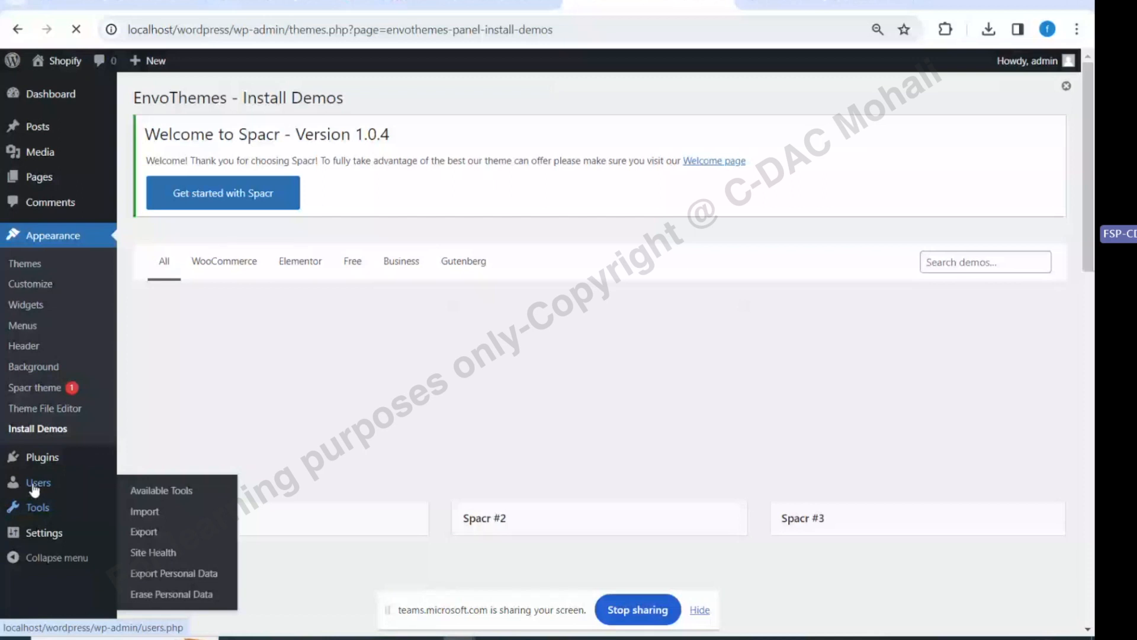
Check Envo Extra in the Plugins list, then go back to Appearance > Themes
left_click(42, 456)
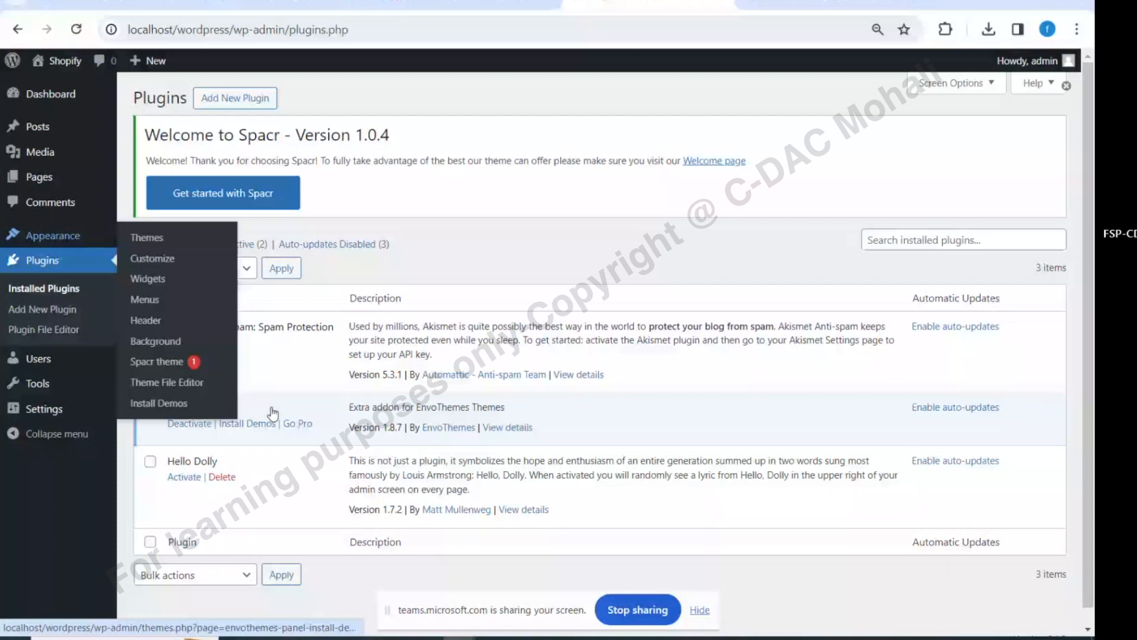
left_click(37, 245)
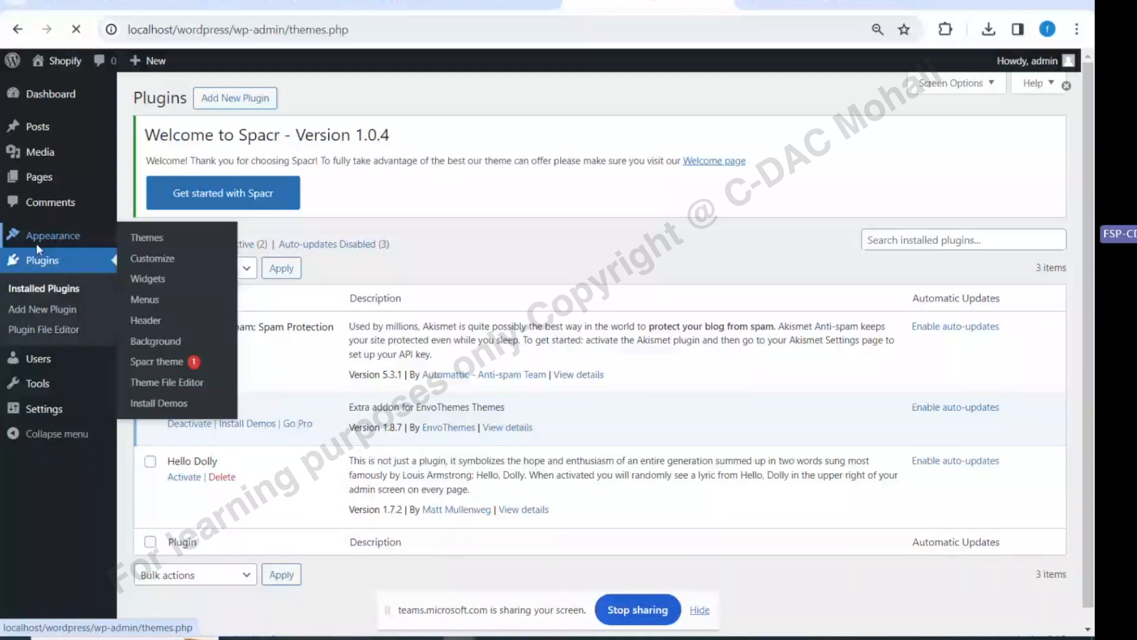
mouse_move(54, 63)
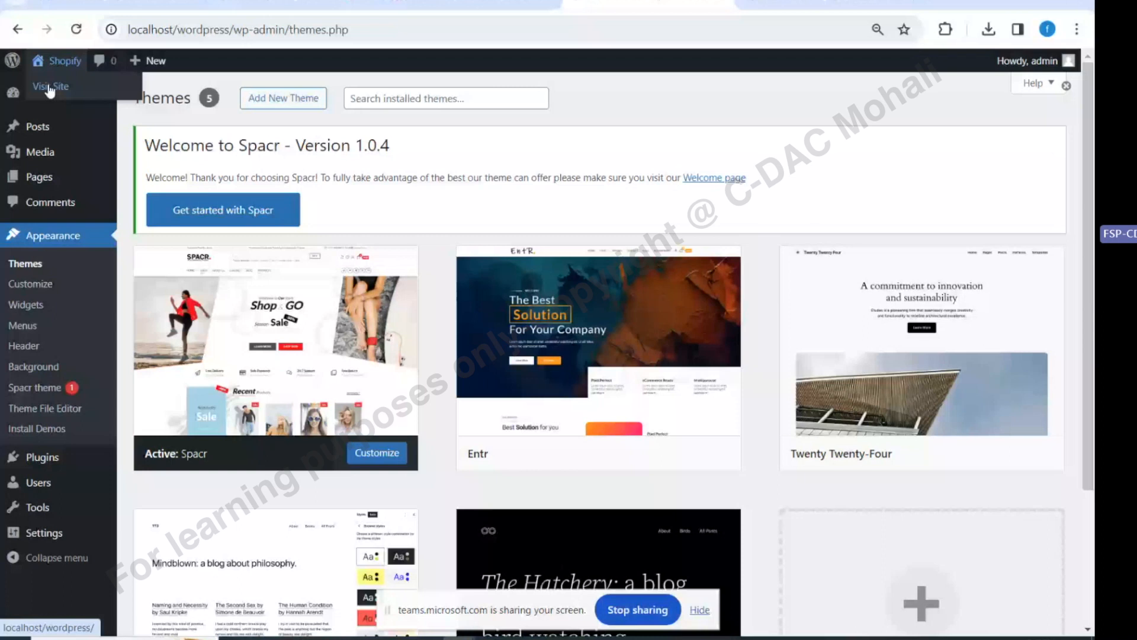
left_click(50, 89)
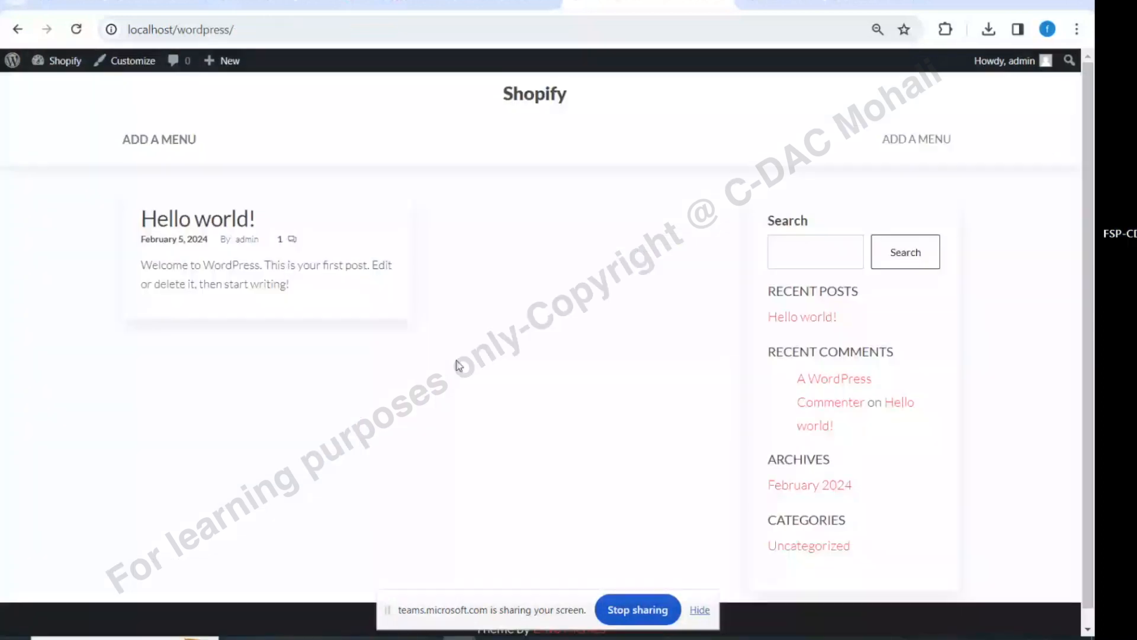
left_click(12, 60)
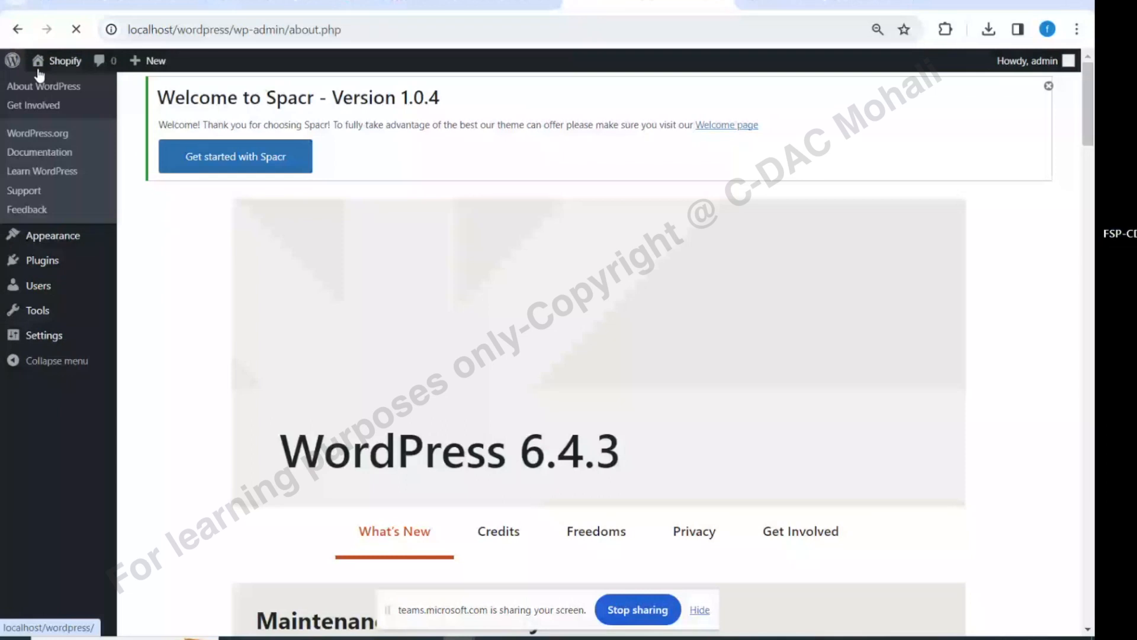
left_click(37, 70)
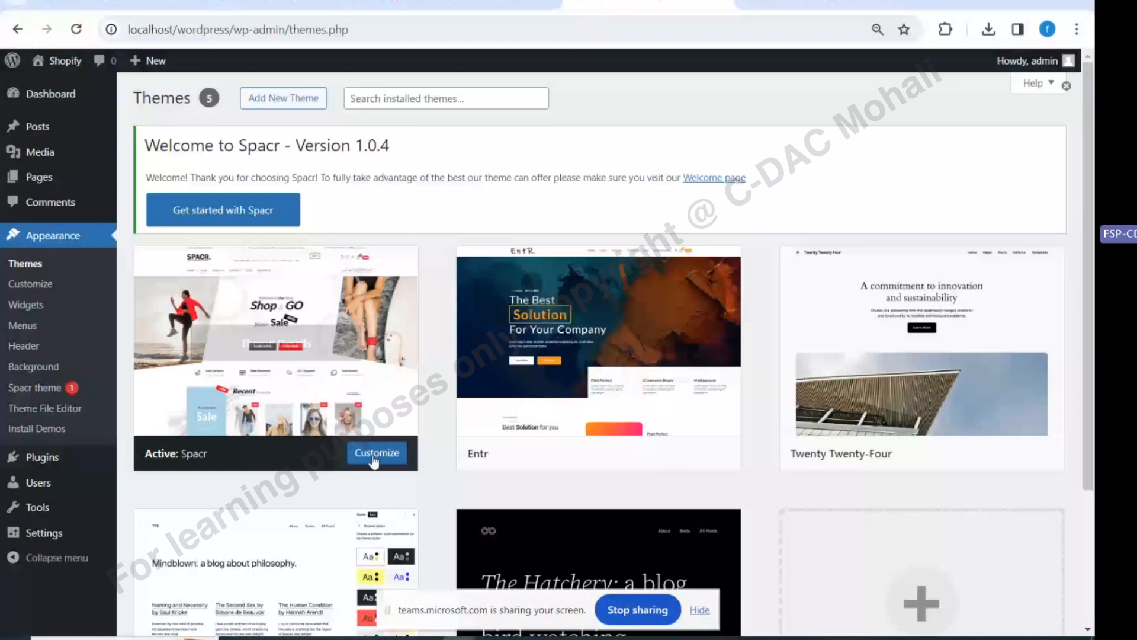
View Spacr's Recommended Actions (WooCommerce, Elementor), then switch to the WPS presentation
left_click(374, 456)
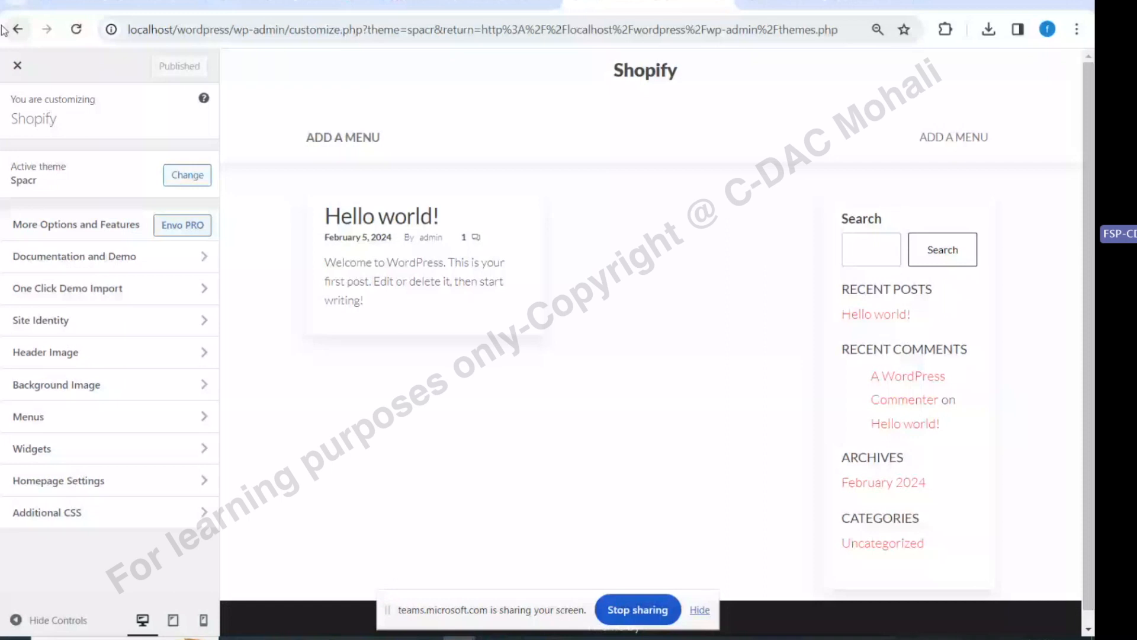
left_click(18, 29)
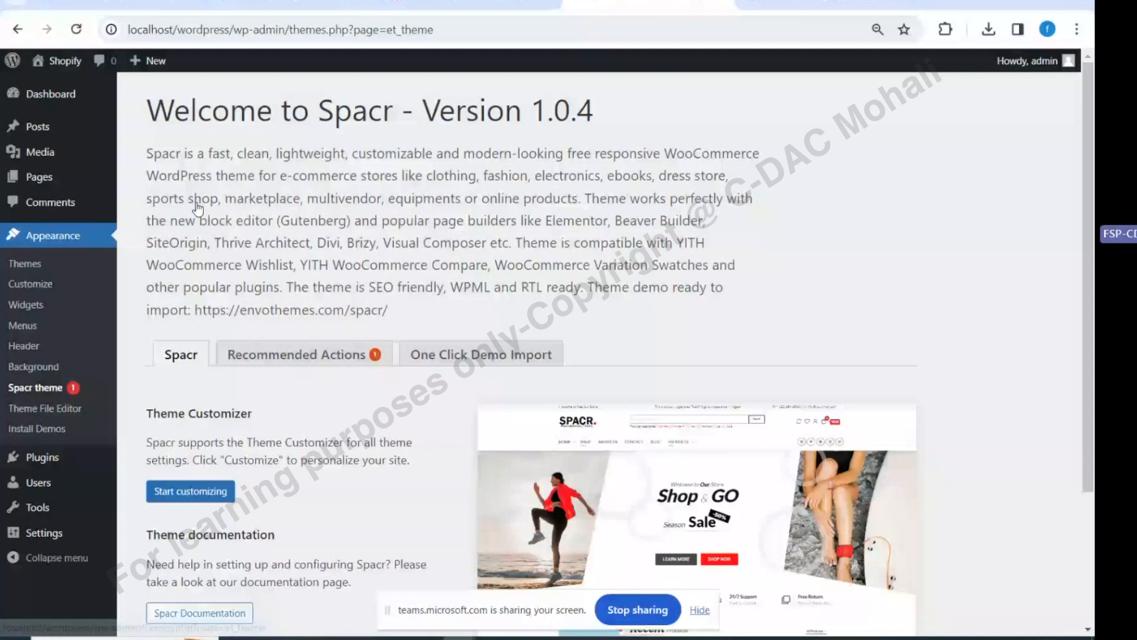
scroll(197, 209, "down", 3)
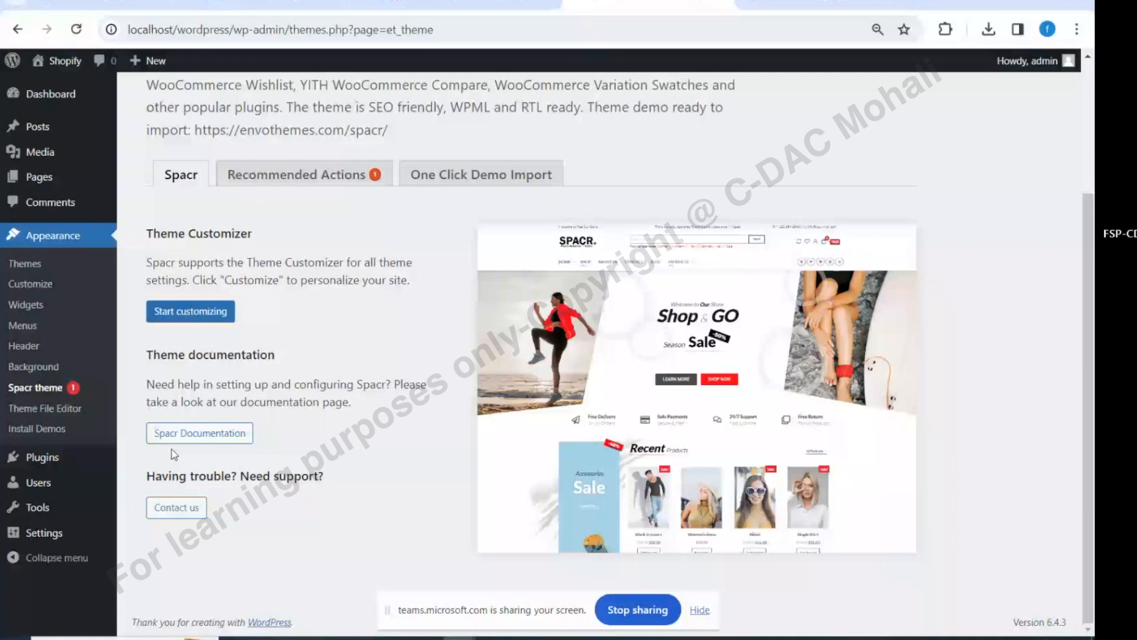
left_click(264, 171)
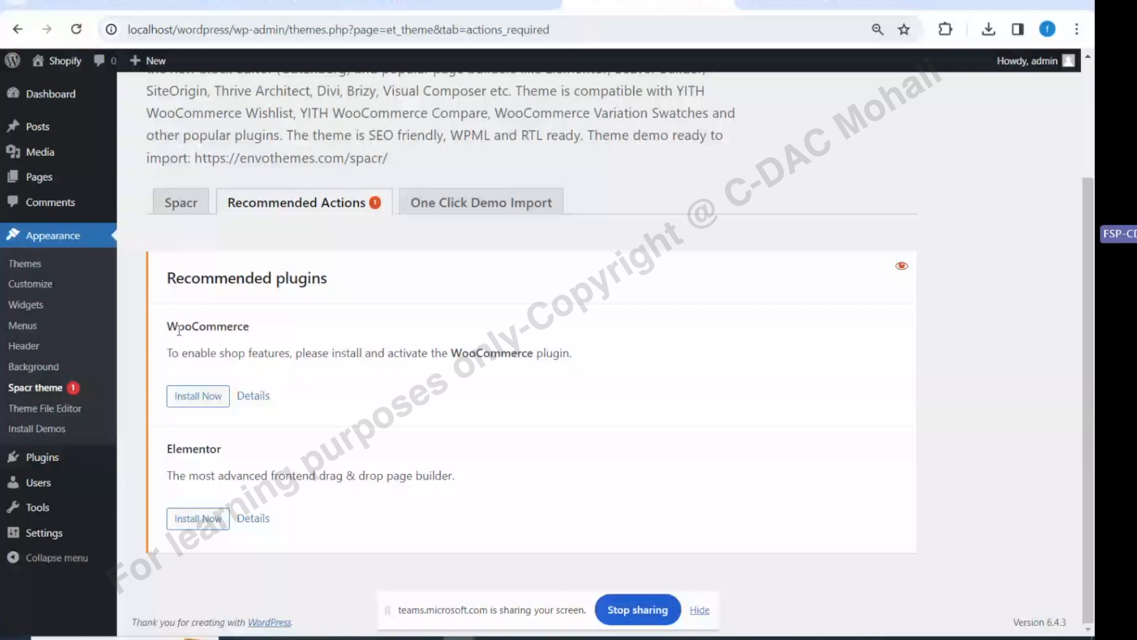
key("alt+Tab")
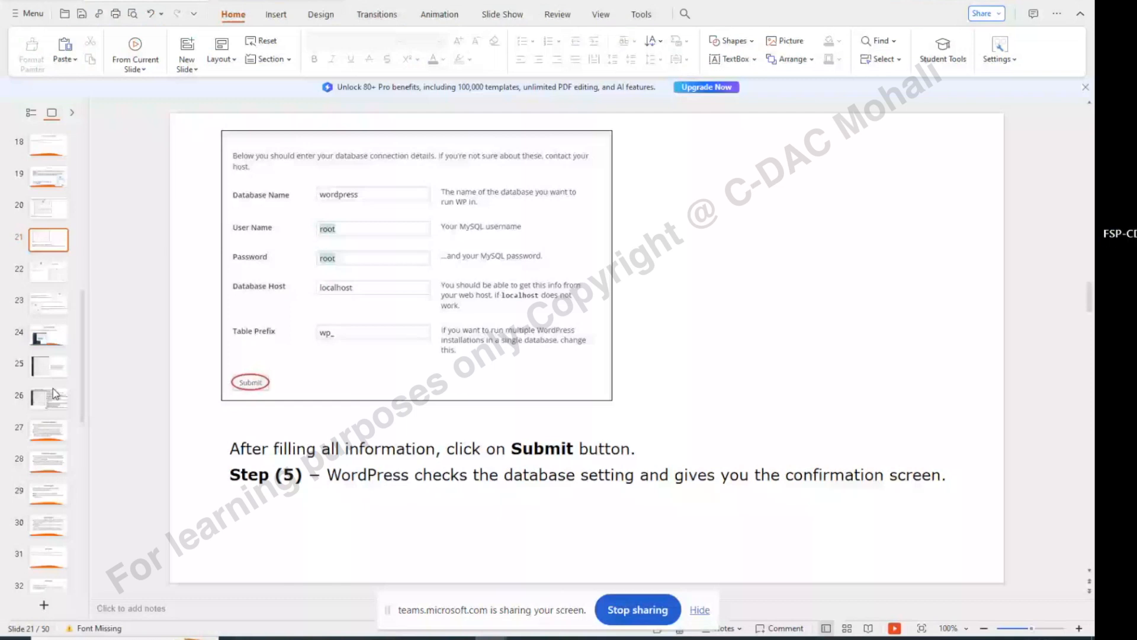
Widen the thumbnail pane and review slides 26–44, from permalinks through plugin installation
left_click_drag(88, 355, 148, 350)
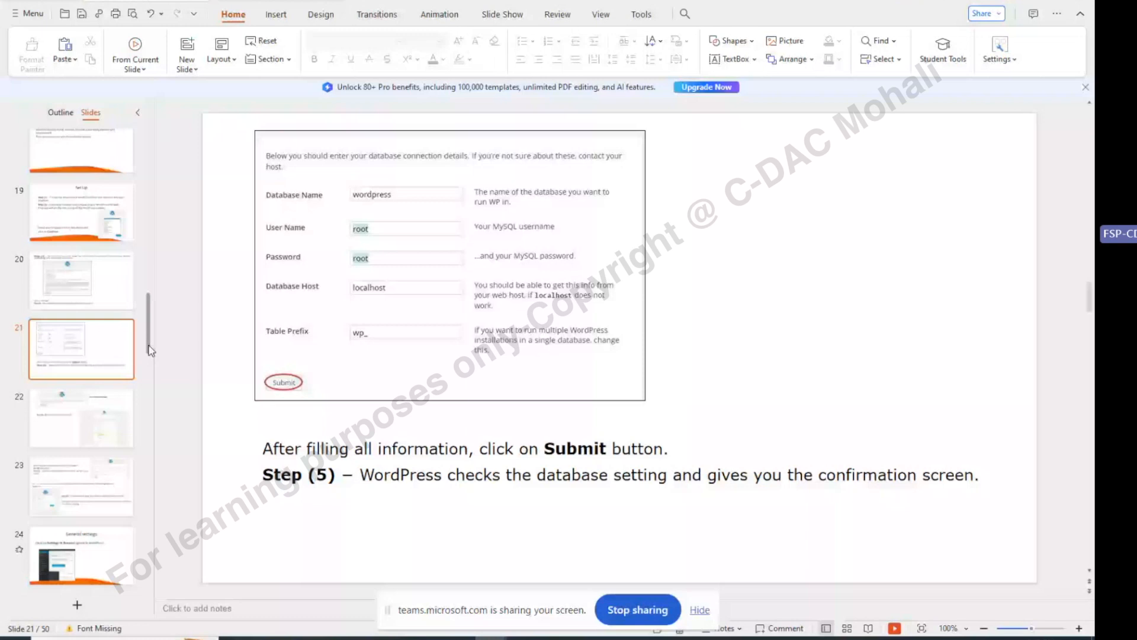
left_click(77, 268)
key("Down")
key("Down")
key("Down")
key("Down")
key("Down")
key("Down")
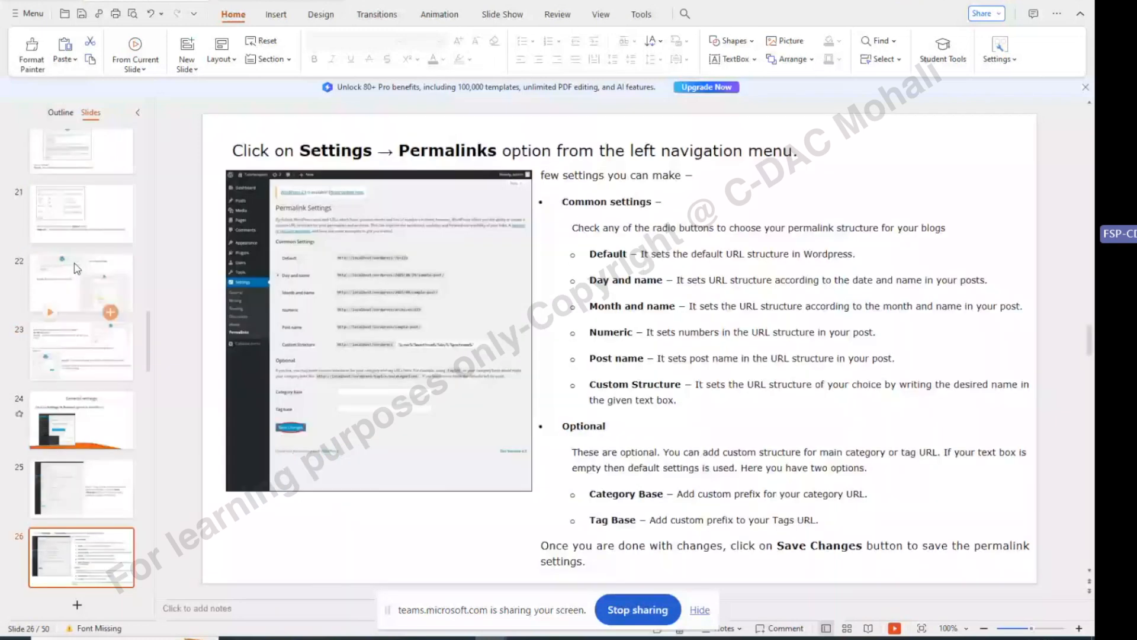
key("Down")
key("Down")
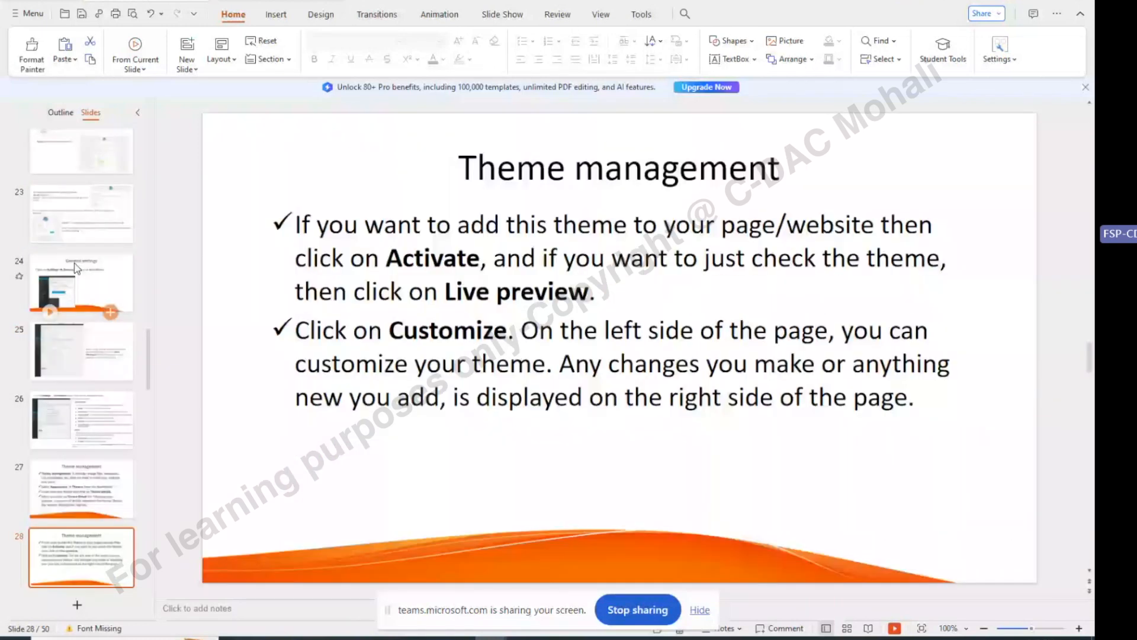
key("Down")
key("Down")
key("Down")
key("Down")
key("Down")
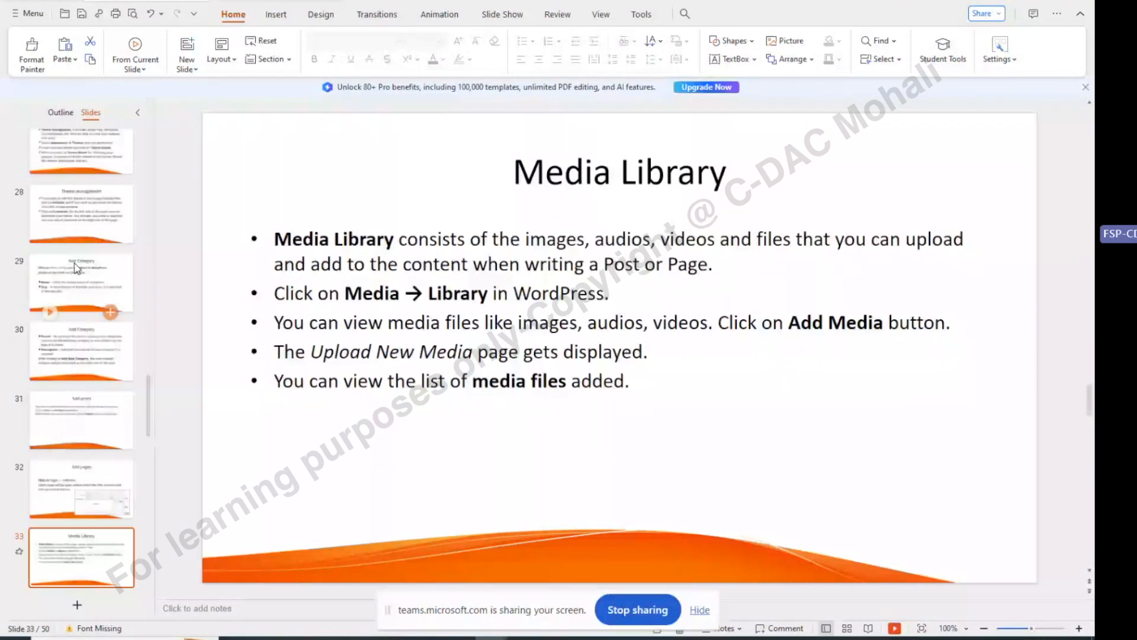
key("Down")
key("Down")
key("Down")
key("Down")
key("Down")
key("Down")
key("Down")
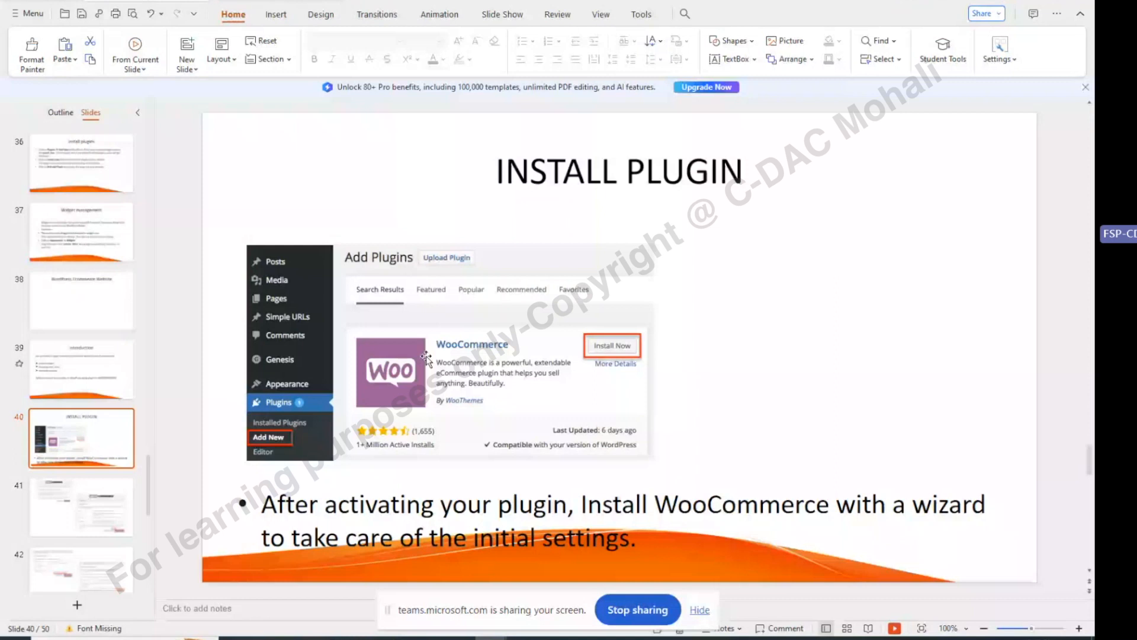
scroll(426, 359, "down", 2)
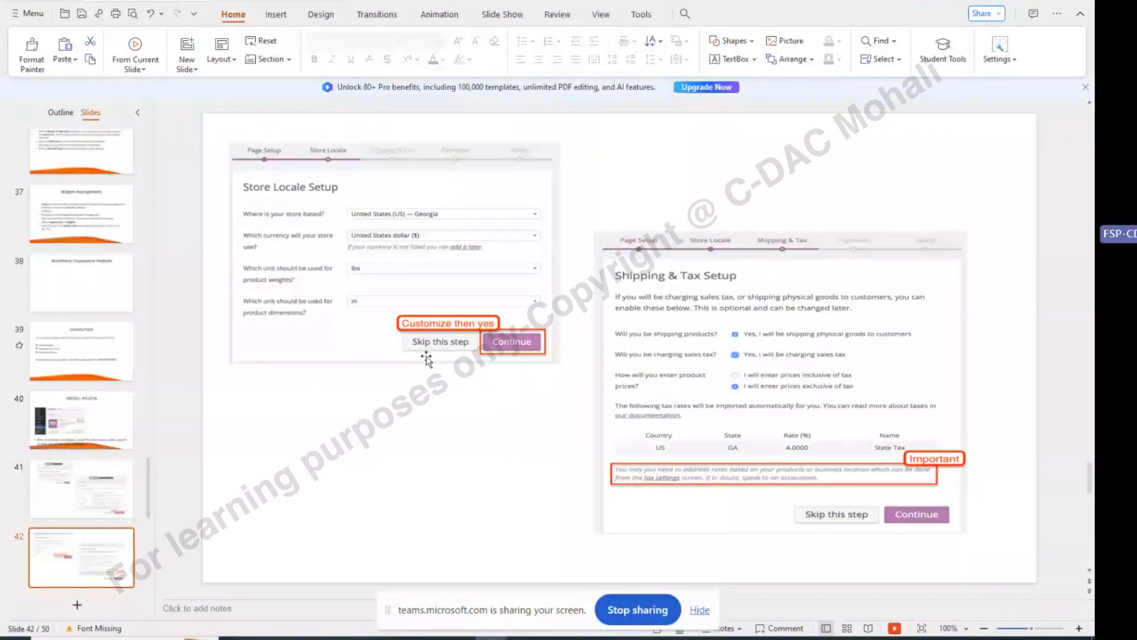
scroll(426, 359, "down", 2)
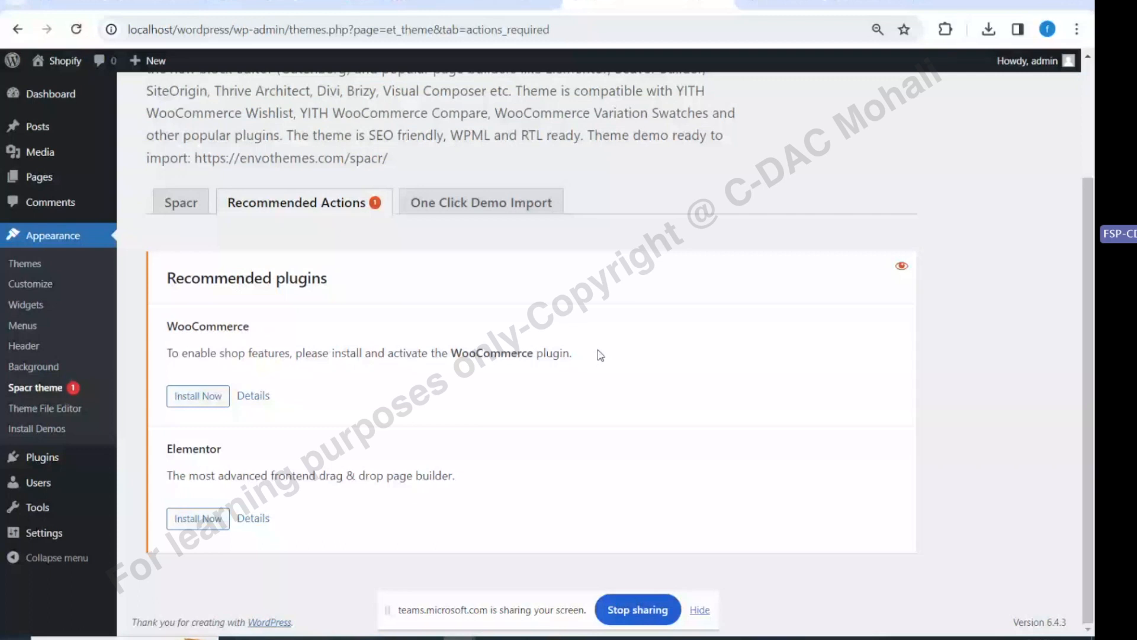
Open Site Identity in the Spacr Customizer, then type 'shopify logo' in a new tab
left_click(859, 3)
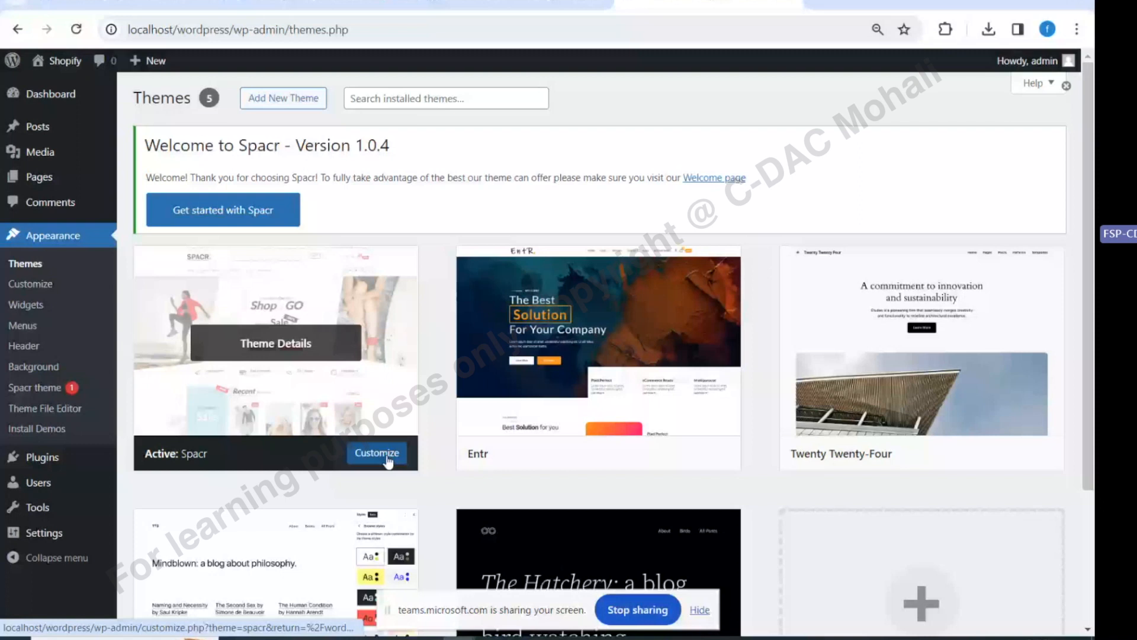
left_click(377, 453)
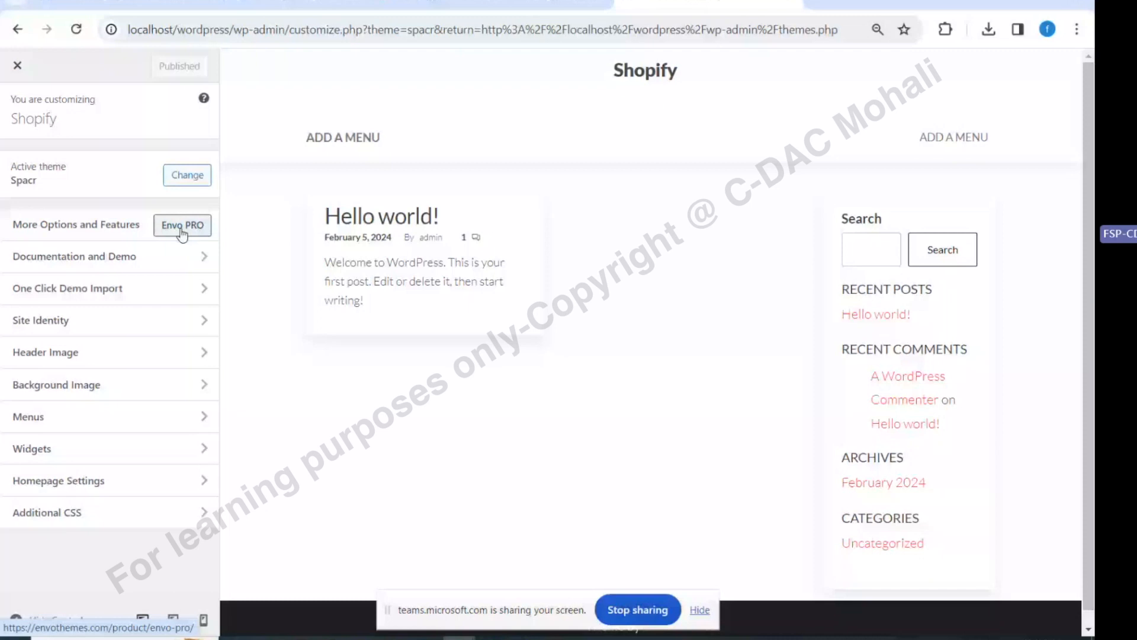
left_click(81, 269)
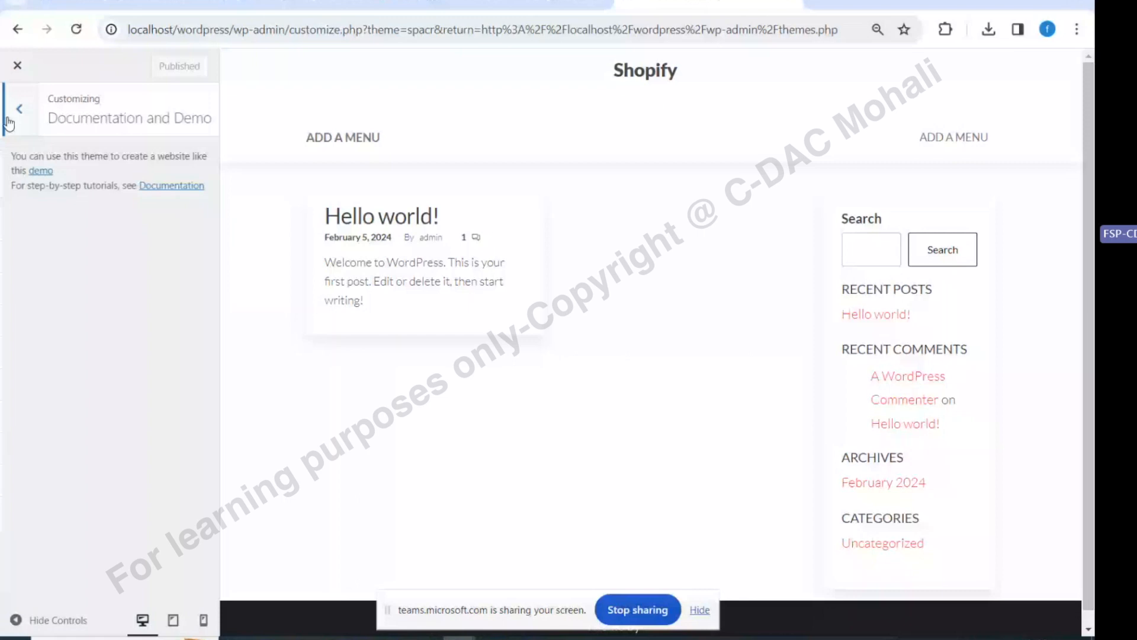
left_click(9, 123)
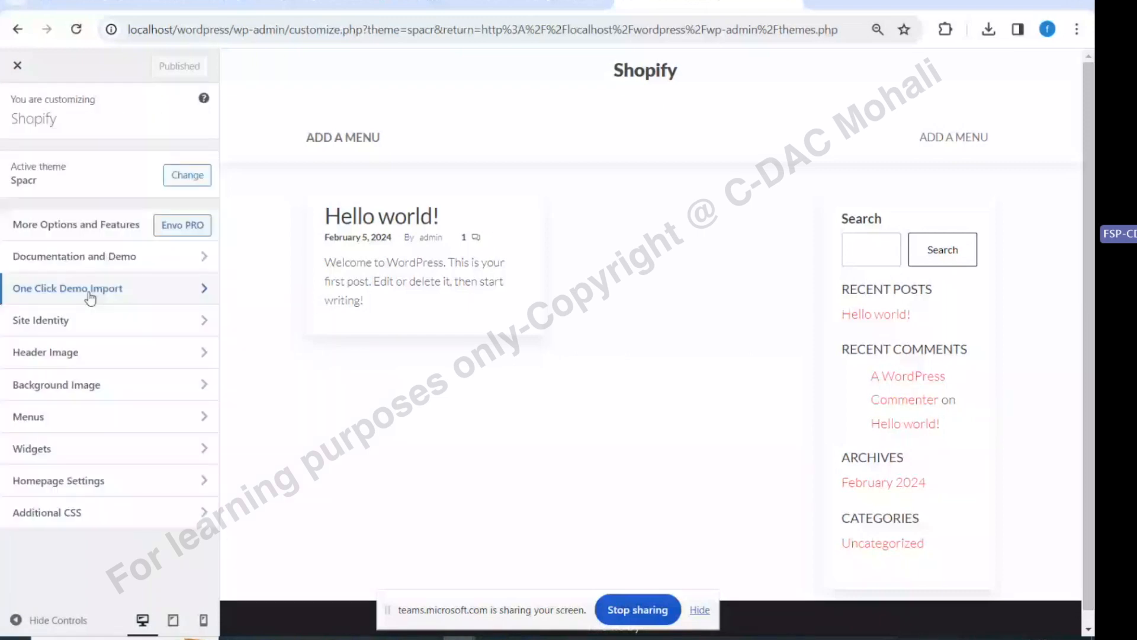
left_click(25, 322)
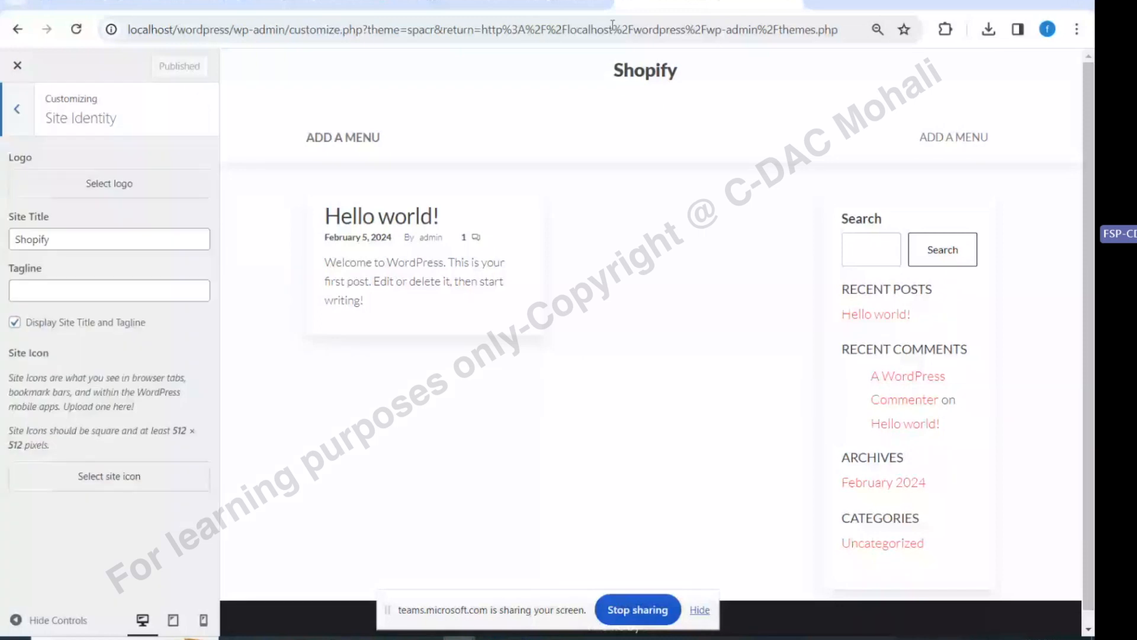
key("ctrl+t")
type("sh")
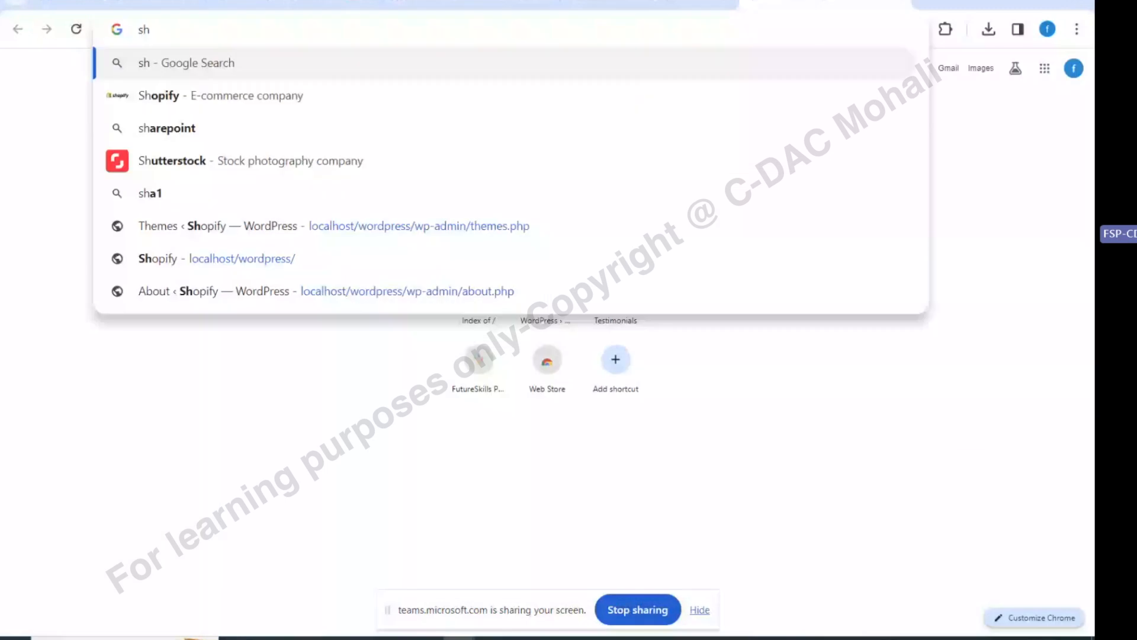
type("opify logo")
Search Google for 'shopify logo', then refine it to 'shopify bag logo'
key("Return")
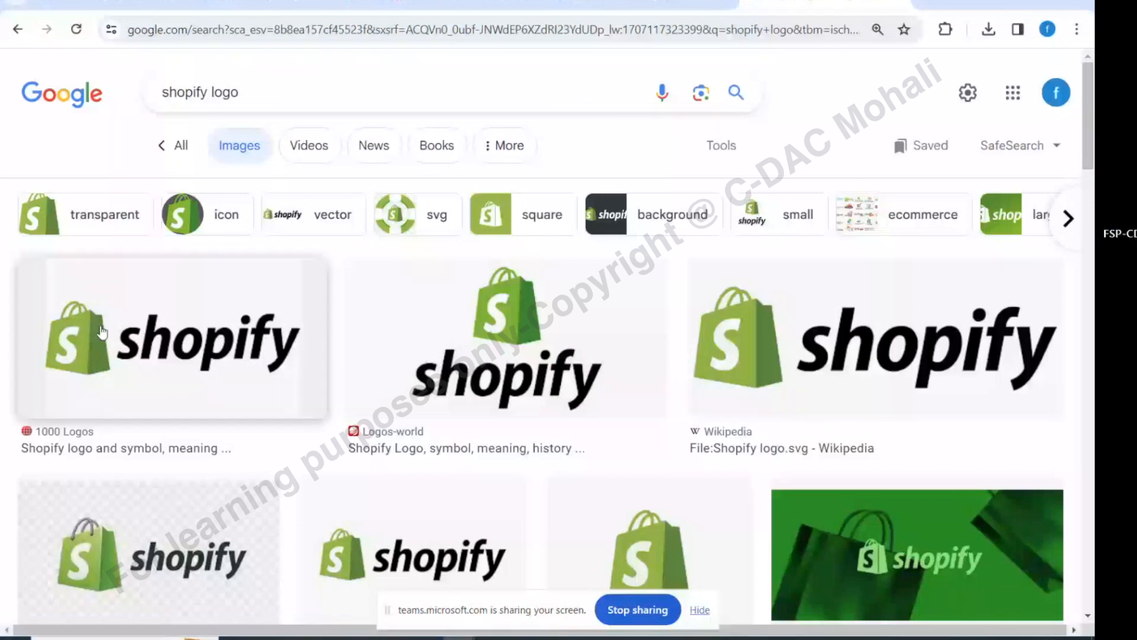
left_click(212, 92)
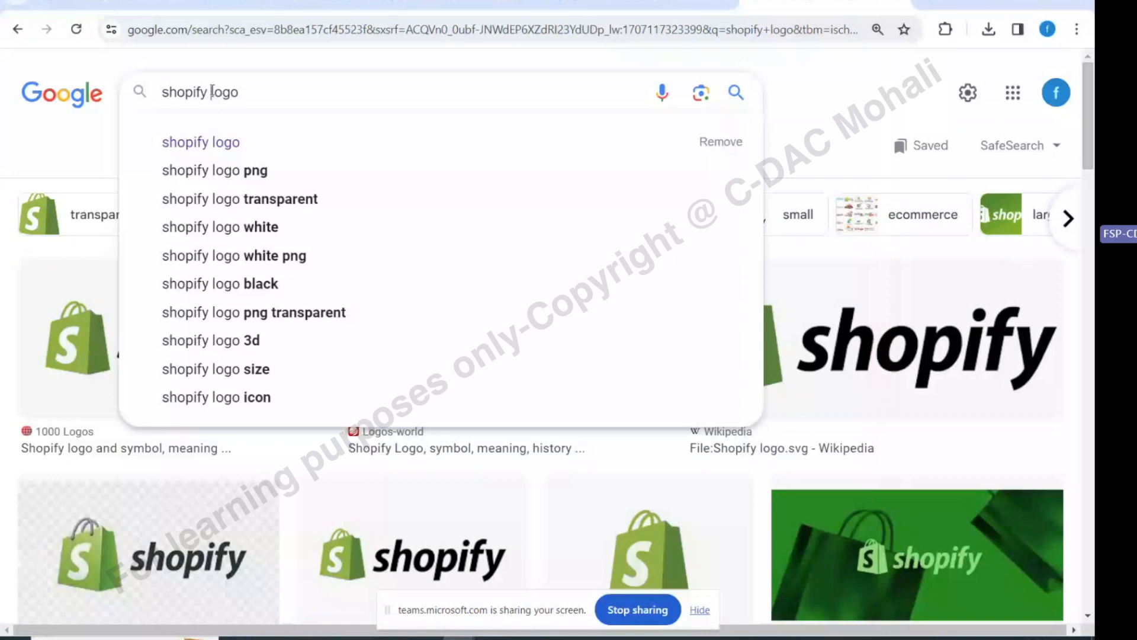
type("ba")
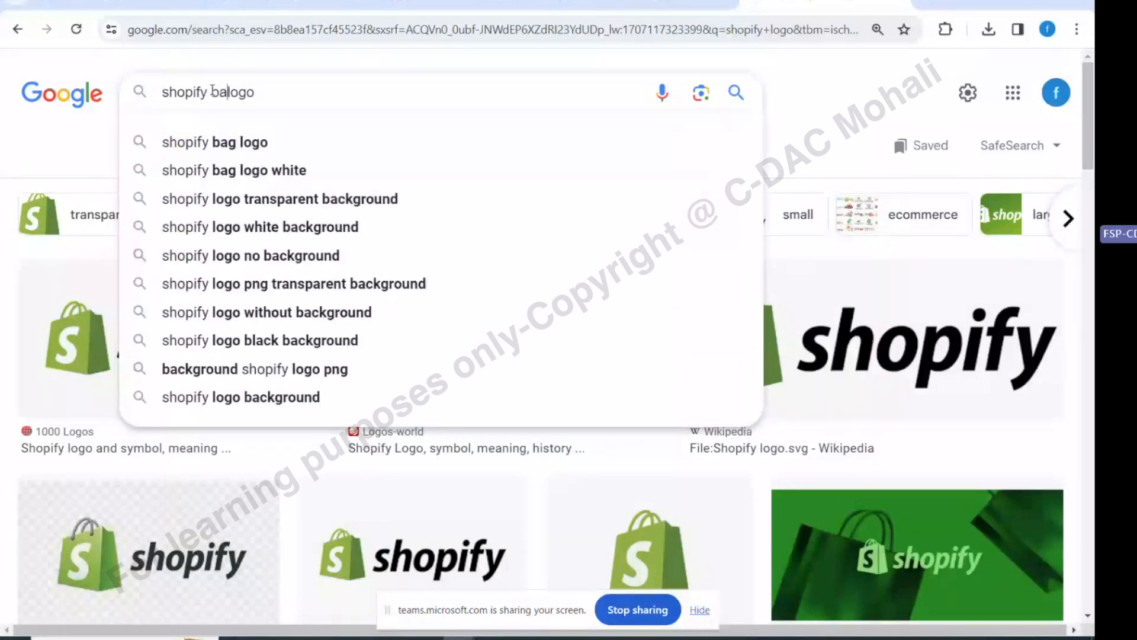
type("g")
key("Return")
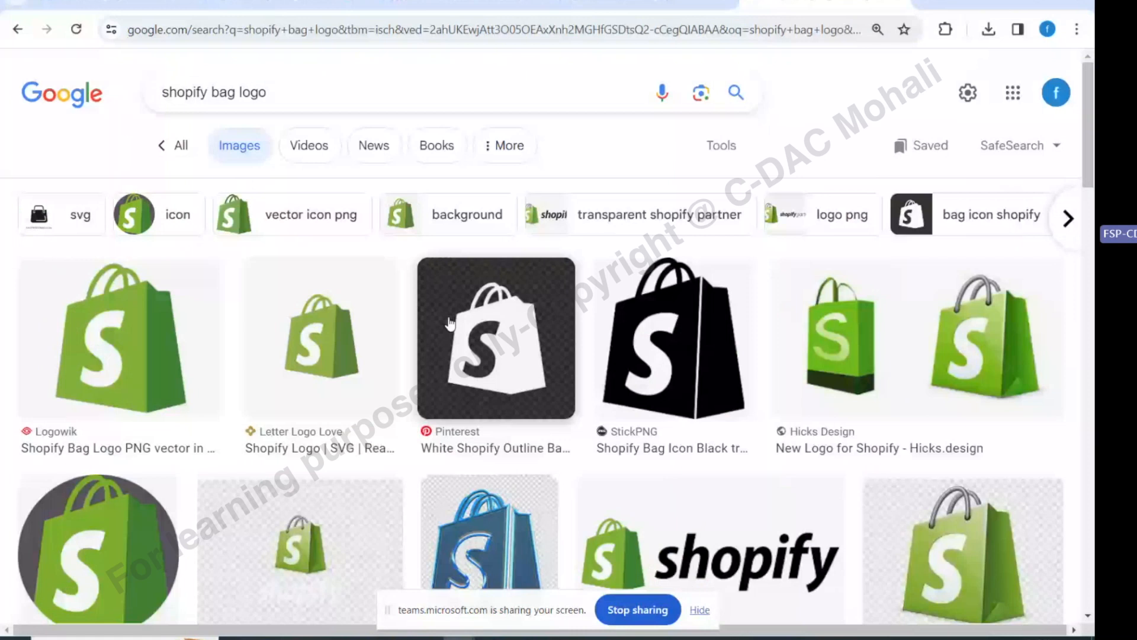
Filter image results to transparent colour, then show the Windows desktop
left_click(504, 148)
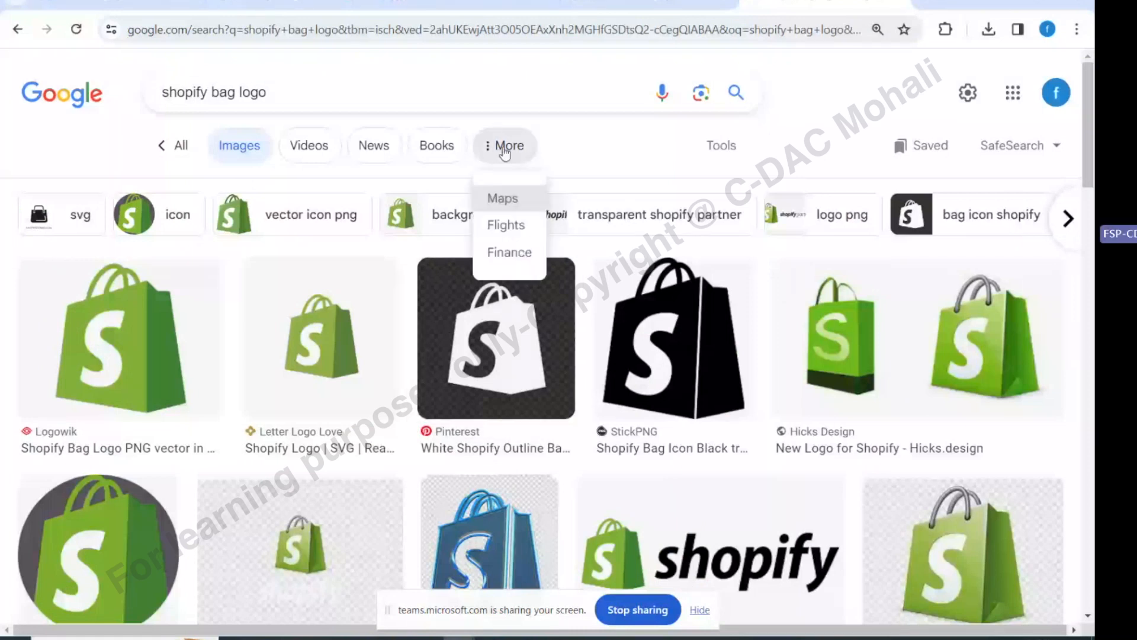
left_click(722, 148)
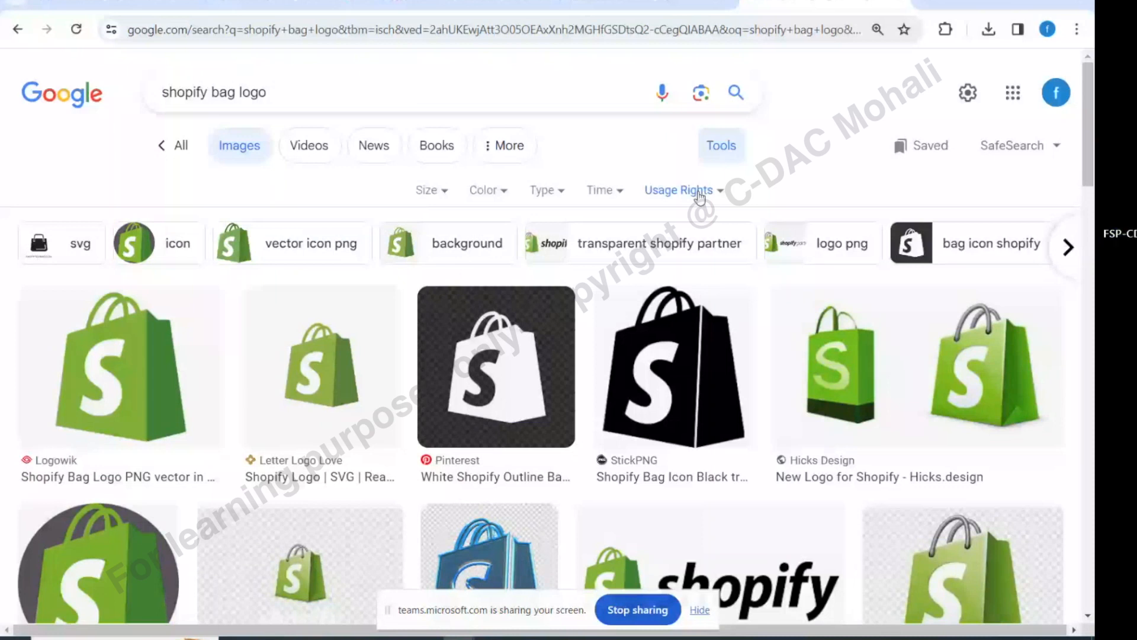
left_click(483, 189)
left_click(503, 276)
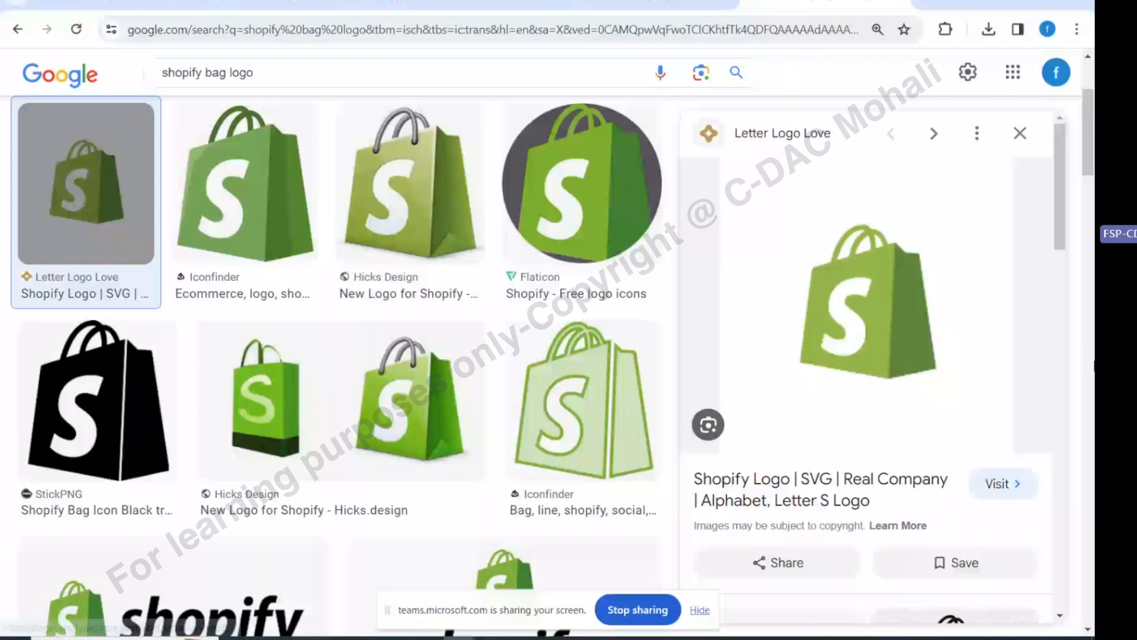
key("super+d")
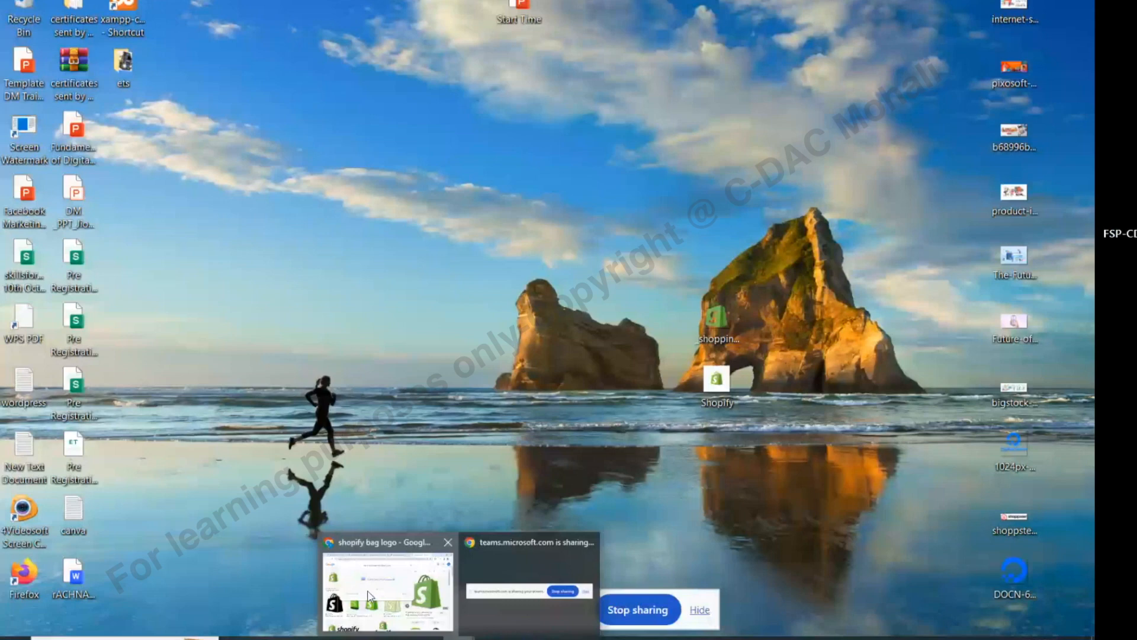
Drop the Shopify bag image from the image results onto the desktop, then return to the Customizer
left_click(369, 594)
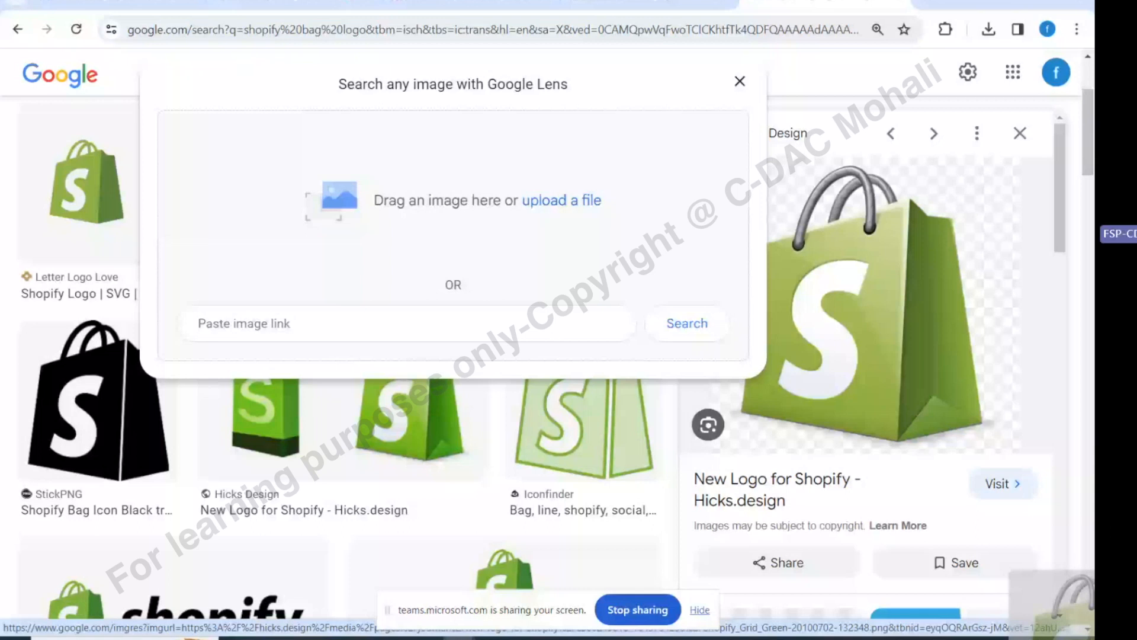
left_click_drag(1092, 638, 1093, 639)
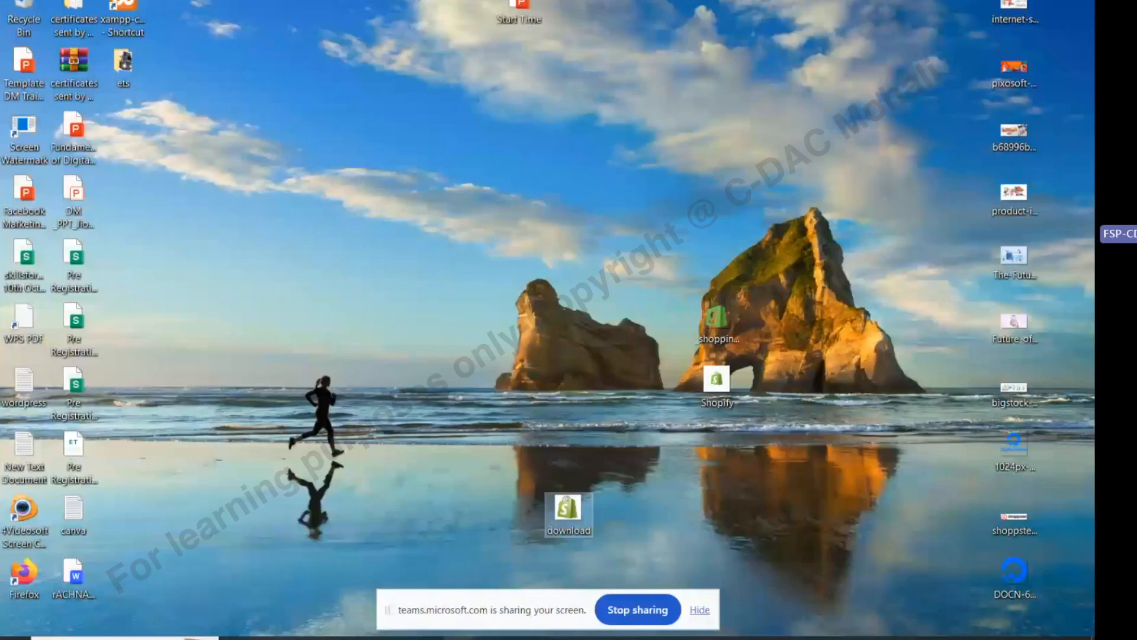
left_click(459, 638)
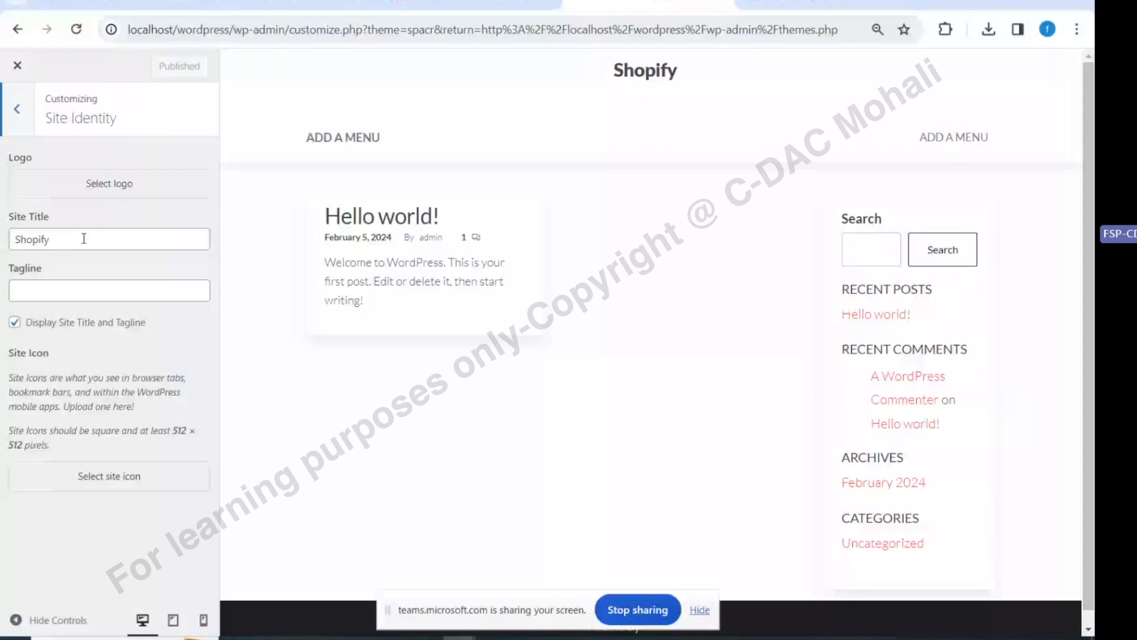
From Select logo, check the Media Library, then open the file picker under Upload files
left_click(70, 184)
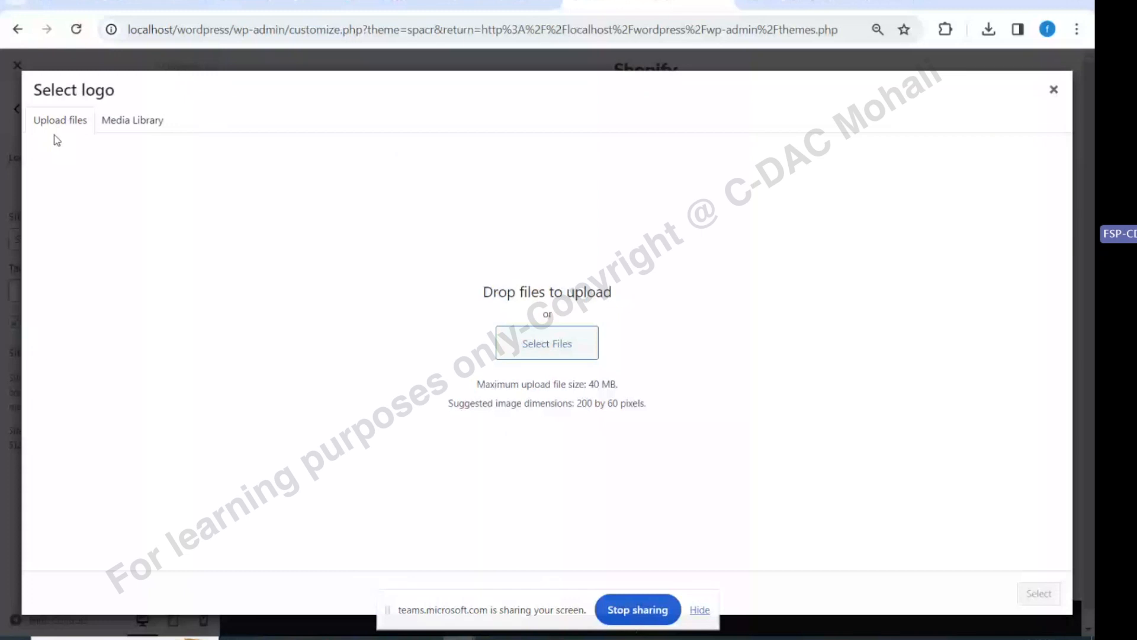
left_click(127, 123)
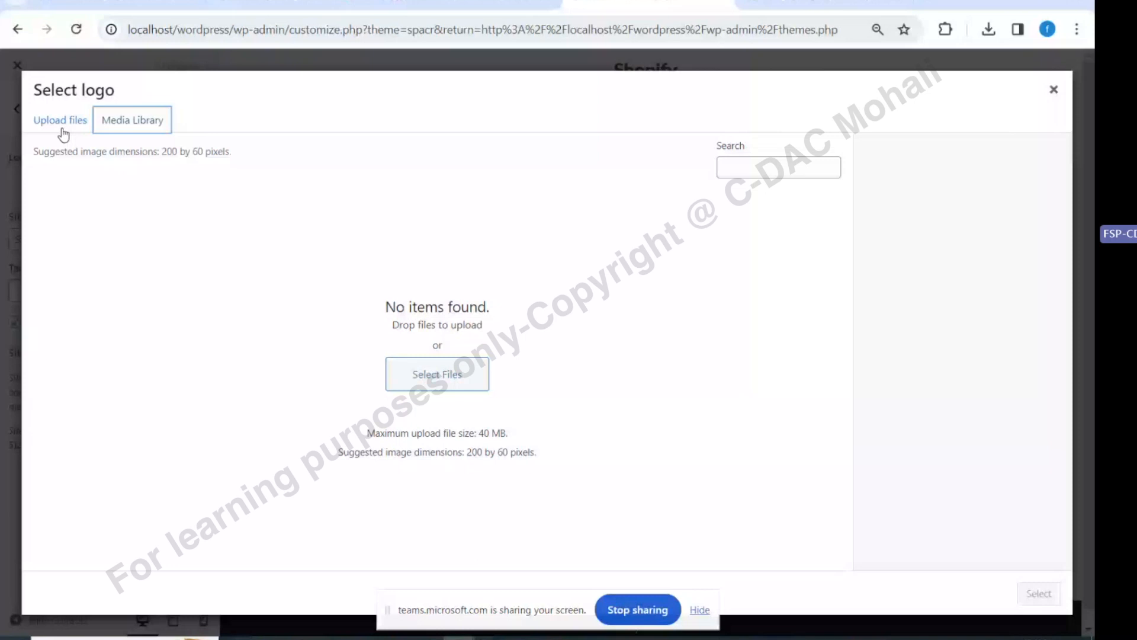
left_click(62, 122)
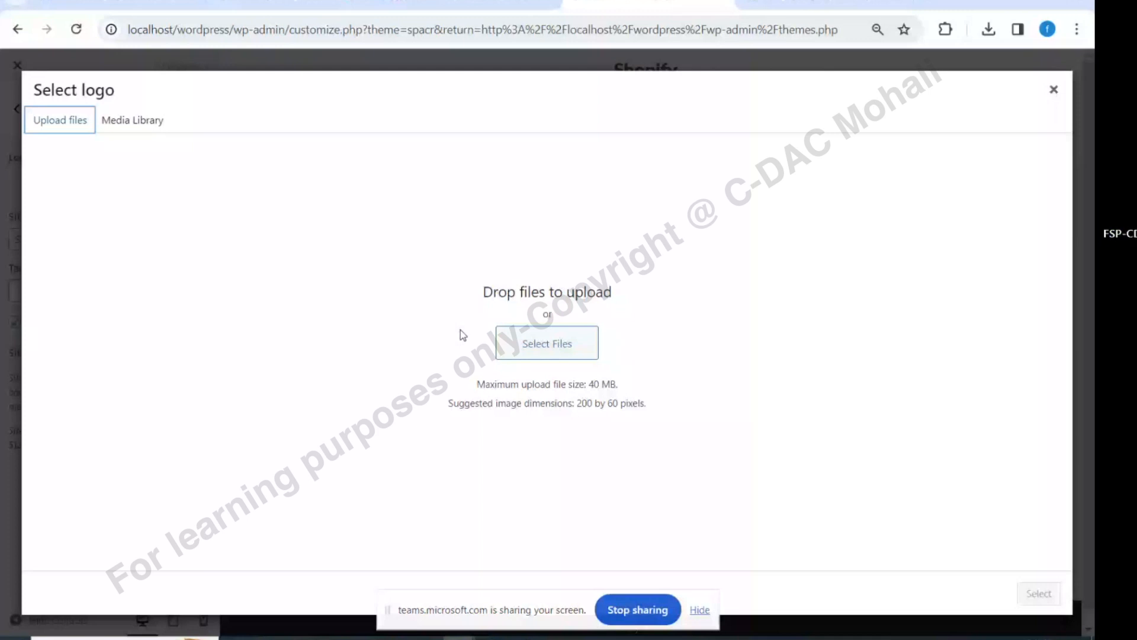
left_click(538, 343)
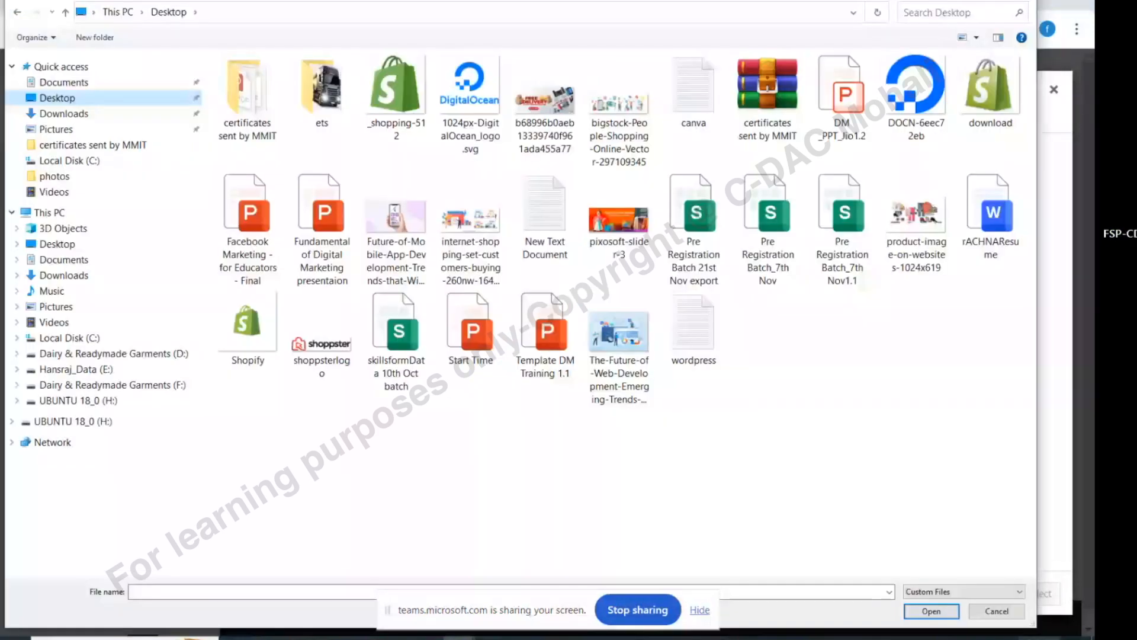
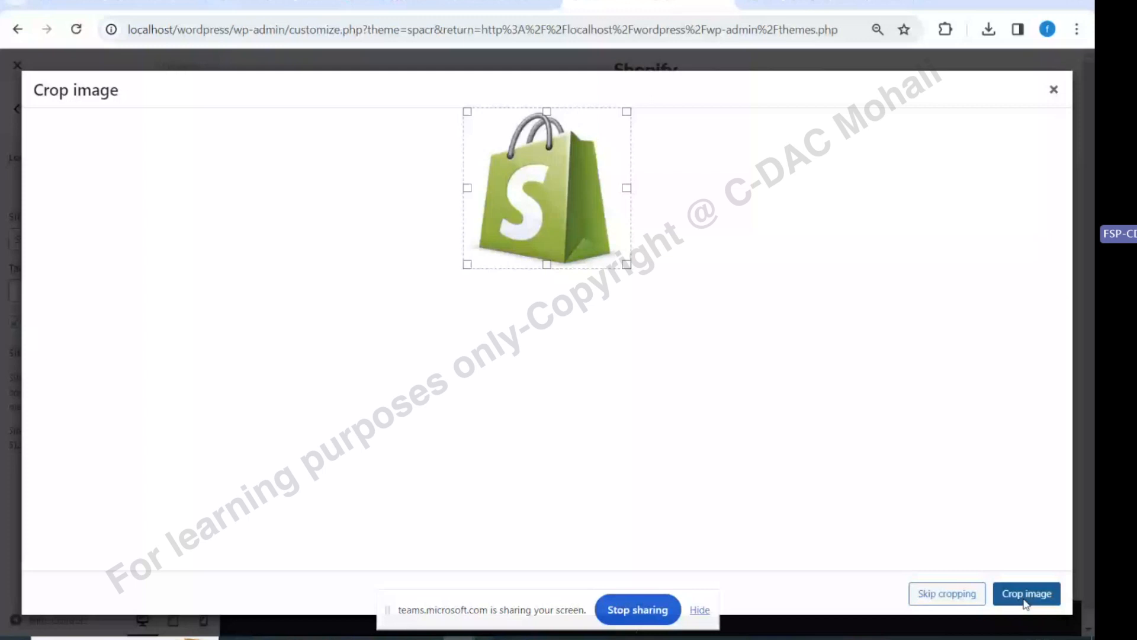
Remove the site logo, publish the tagline 'Buy more pay less', then switch to the Teams meeting
left_click(1026, 598)
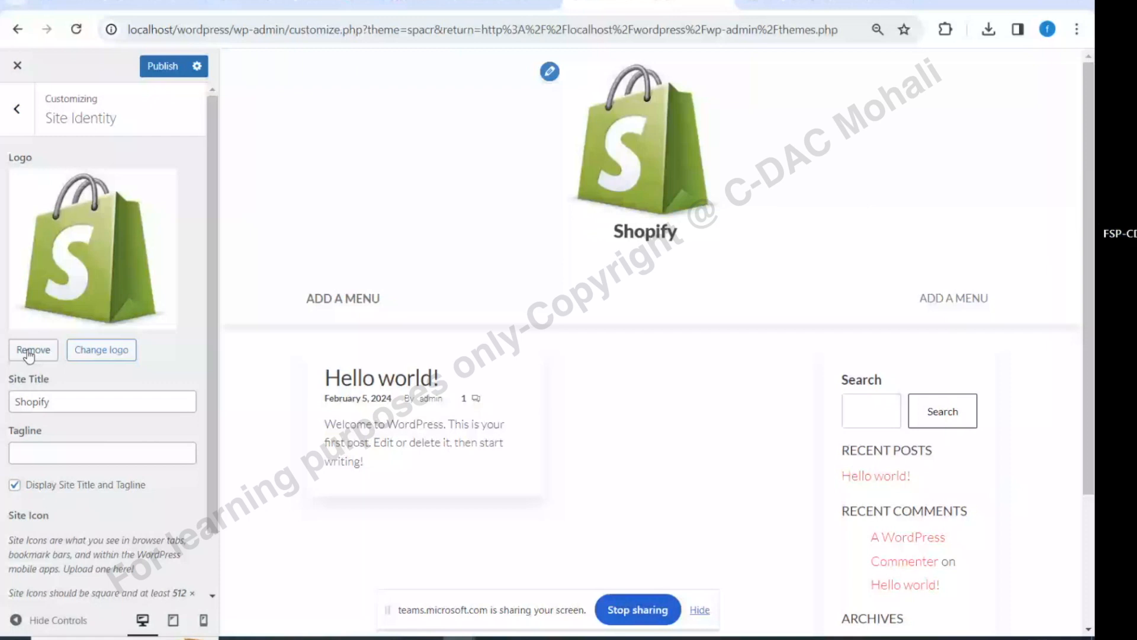
left_click(28, 350)
left_click(109, 291)
type("Buy more pay less")
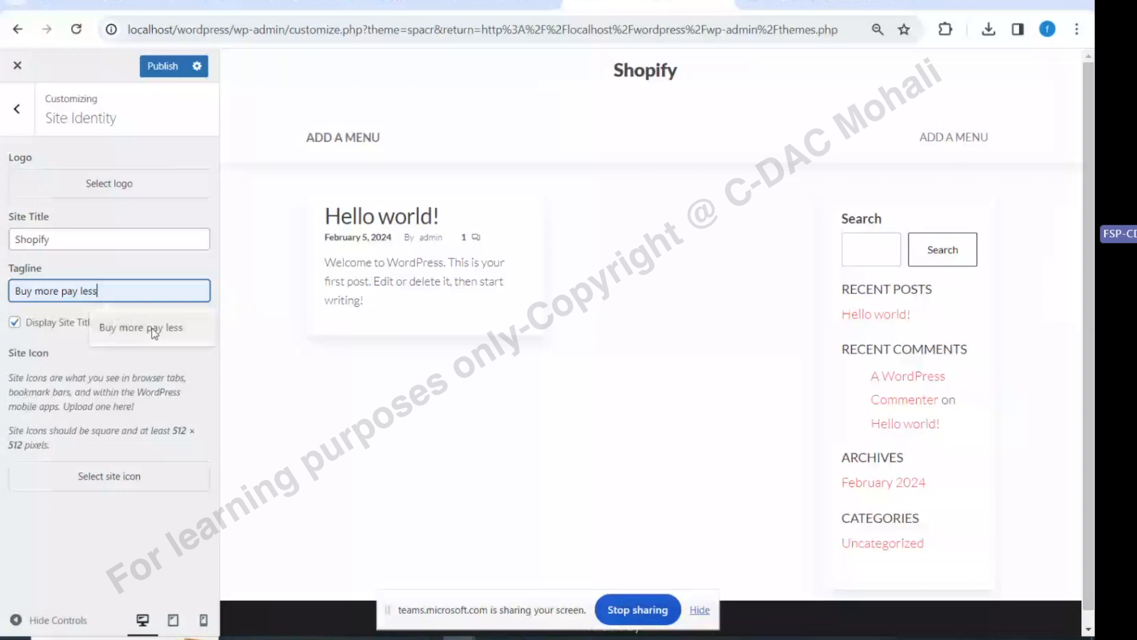
left_click(162, 67)
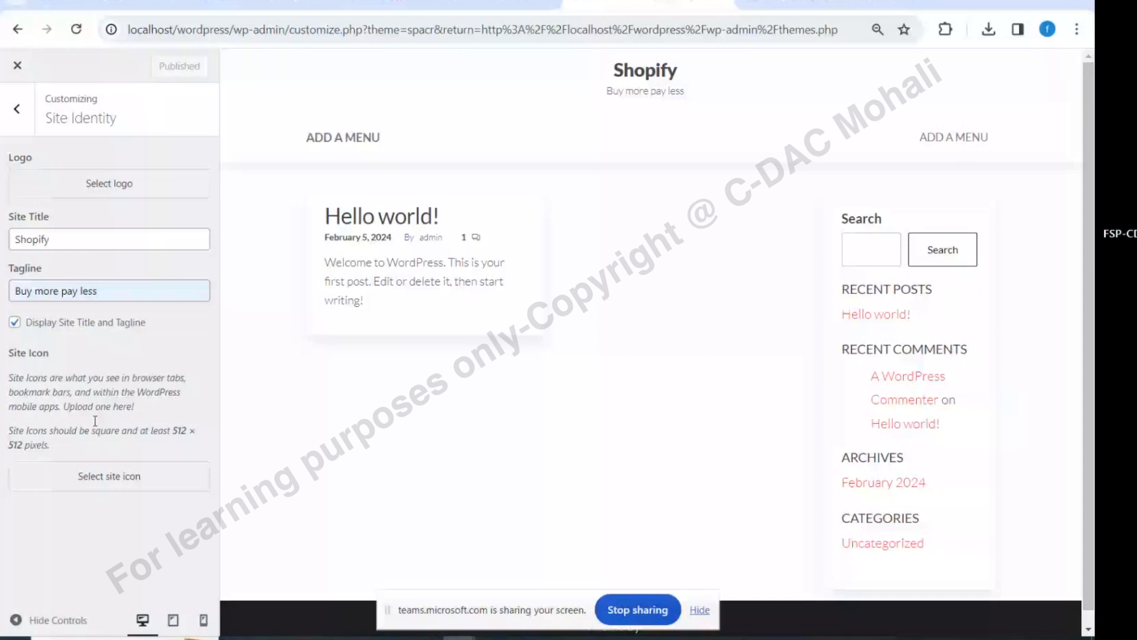
left_click(295, 3)
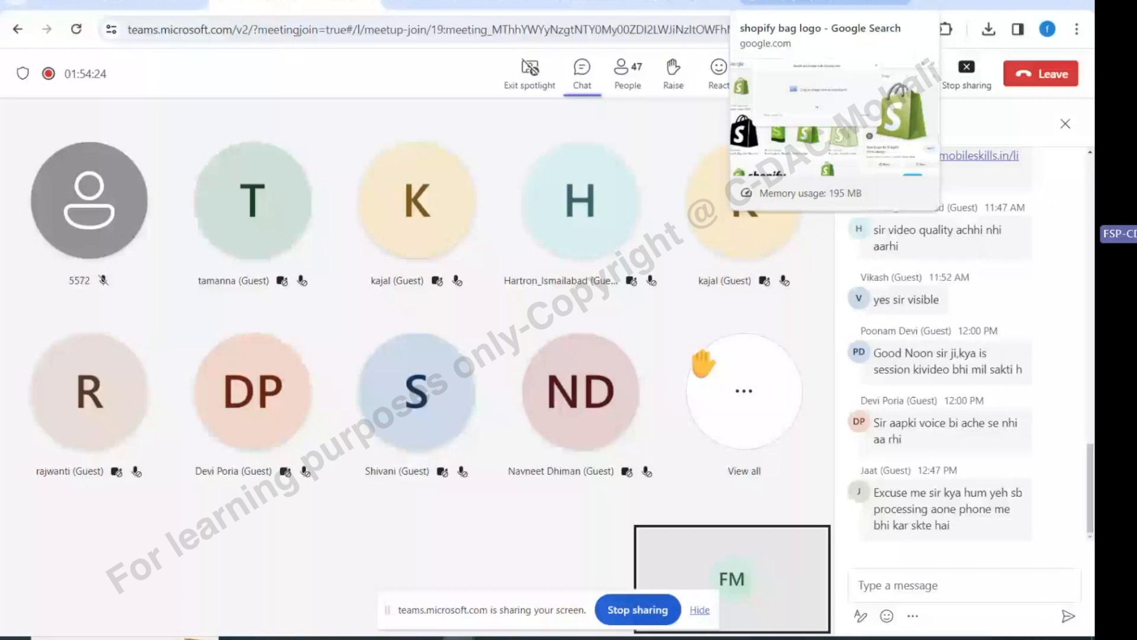
Return to the WordPress Site Identity settings and pick an image for the site icon
left_click(648, 2)
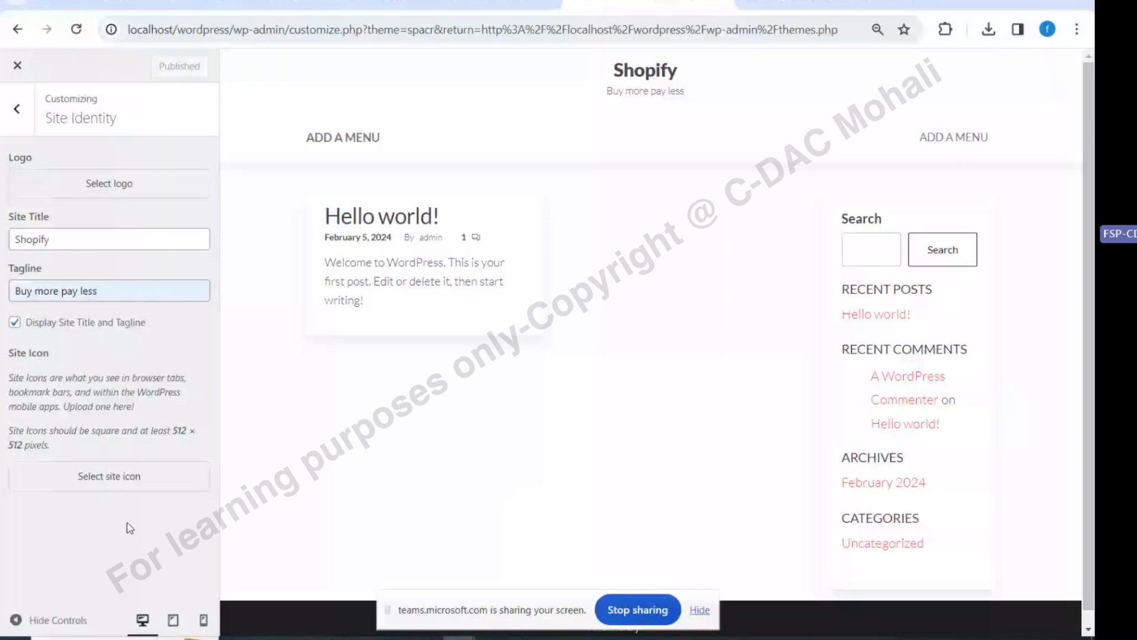
left_click(109, 476)
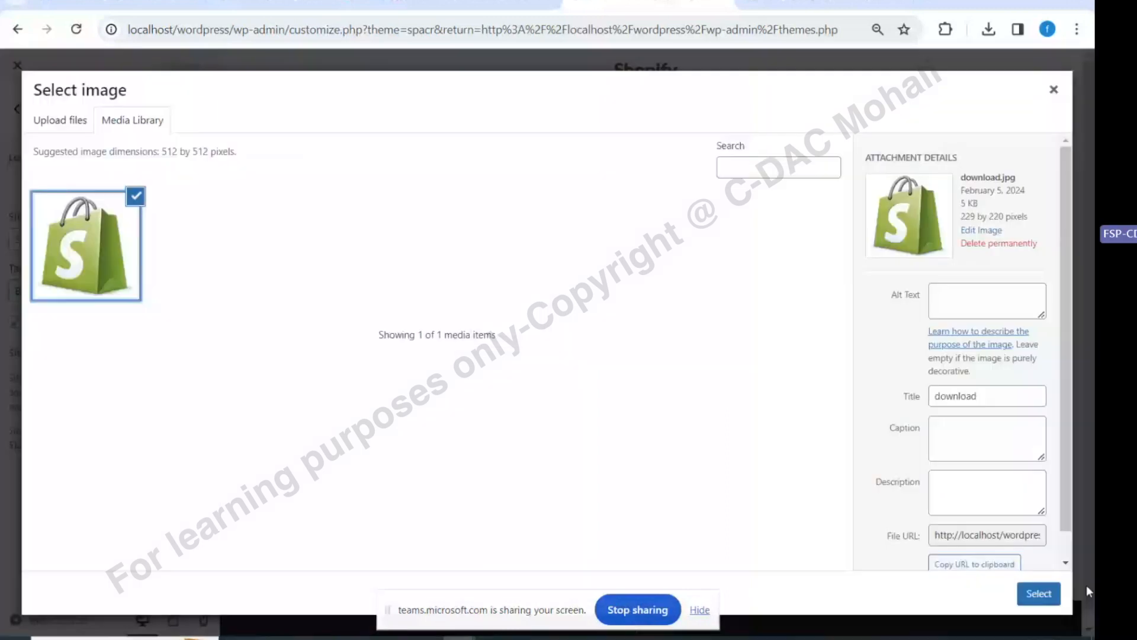
Set the green Shopify bag image as the uncropped site icon and publish it
left_click(1038, 592)
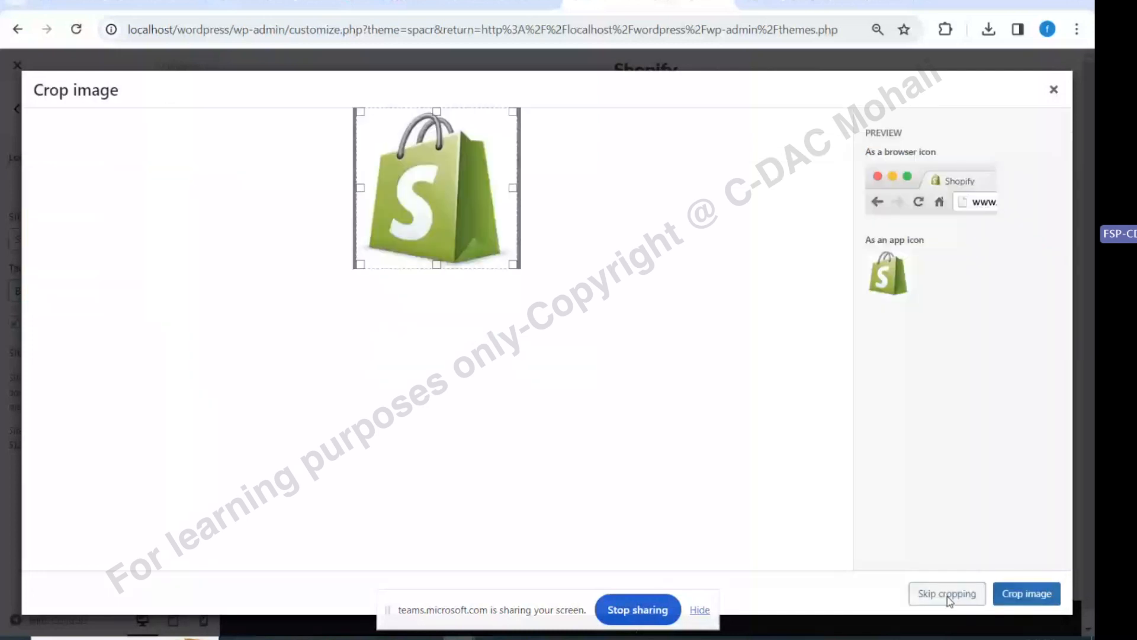
left_click(948, 596)
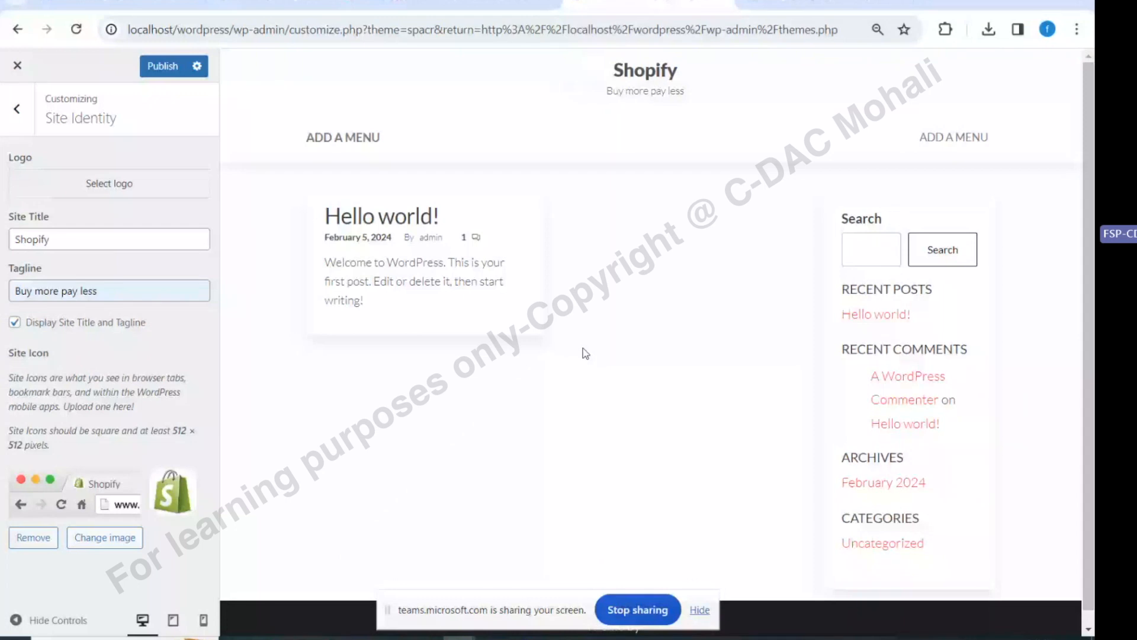
left_click(162, 66)
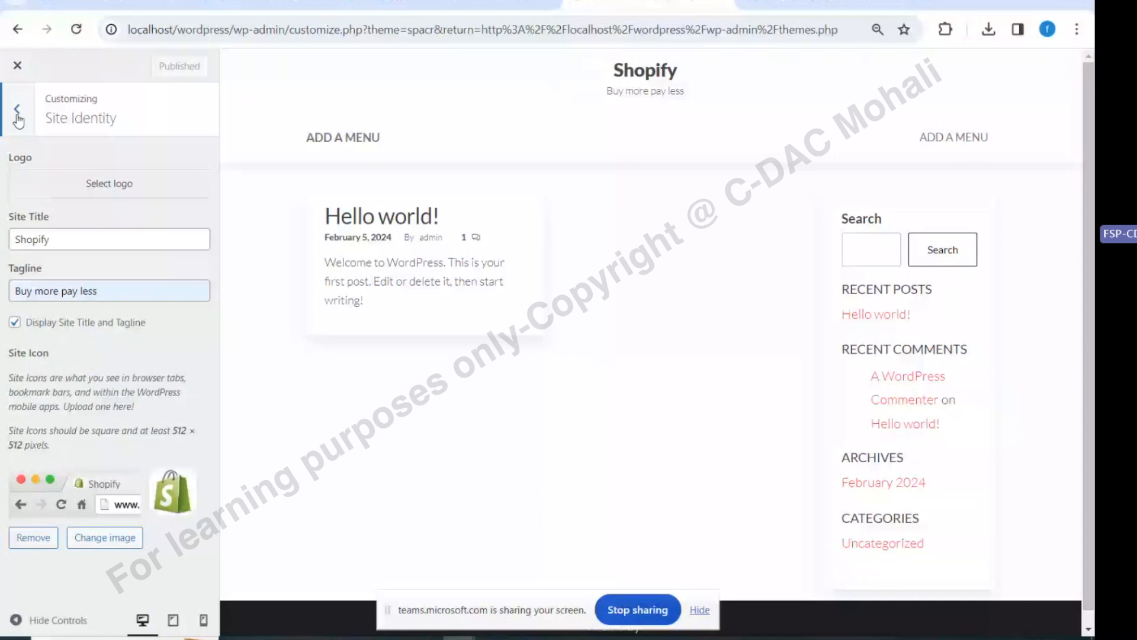
Review the Header Image and Background Image settings, including the background colour picker
left_click(18, 116)
left_click(194, 191)
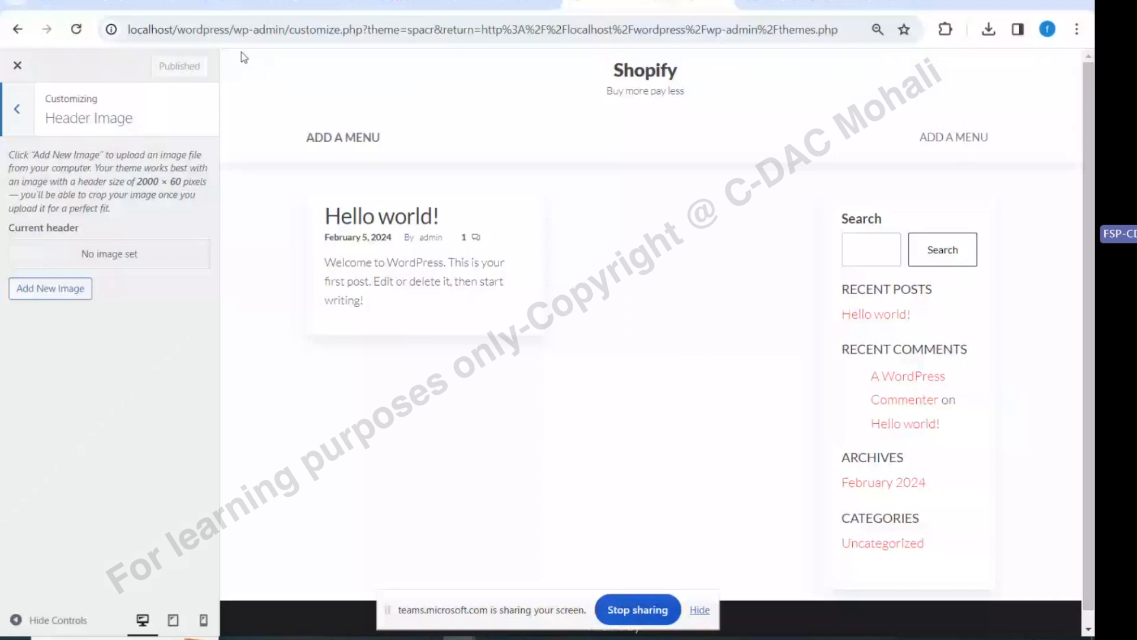
left_click(18, 117)
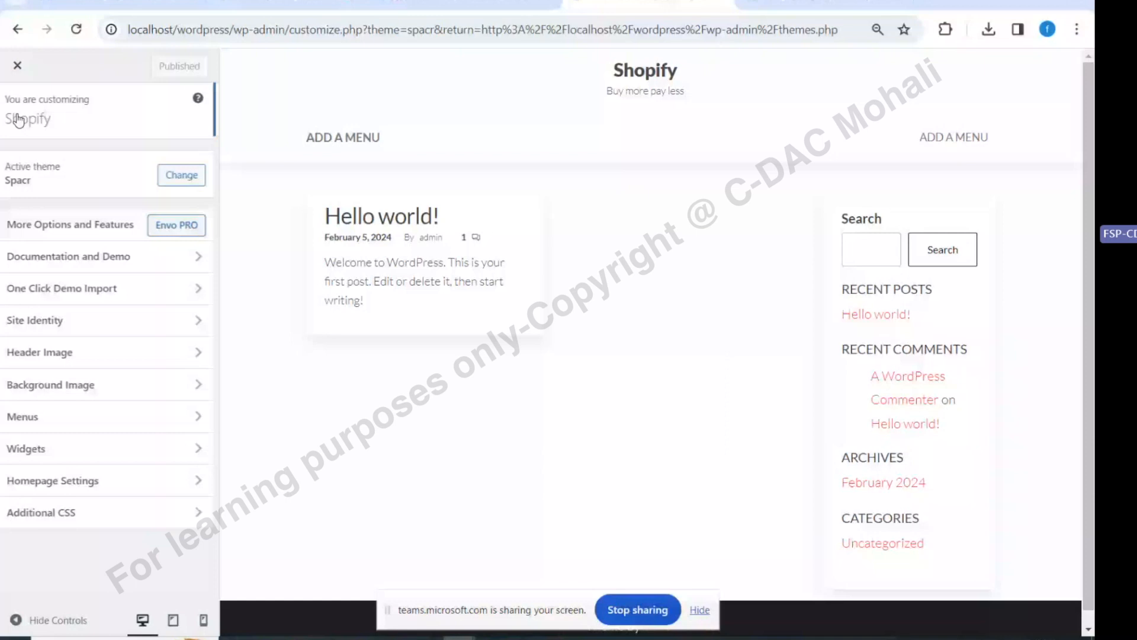
left_click(104, 384)
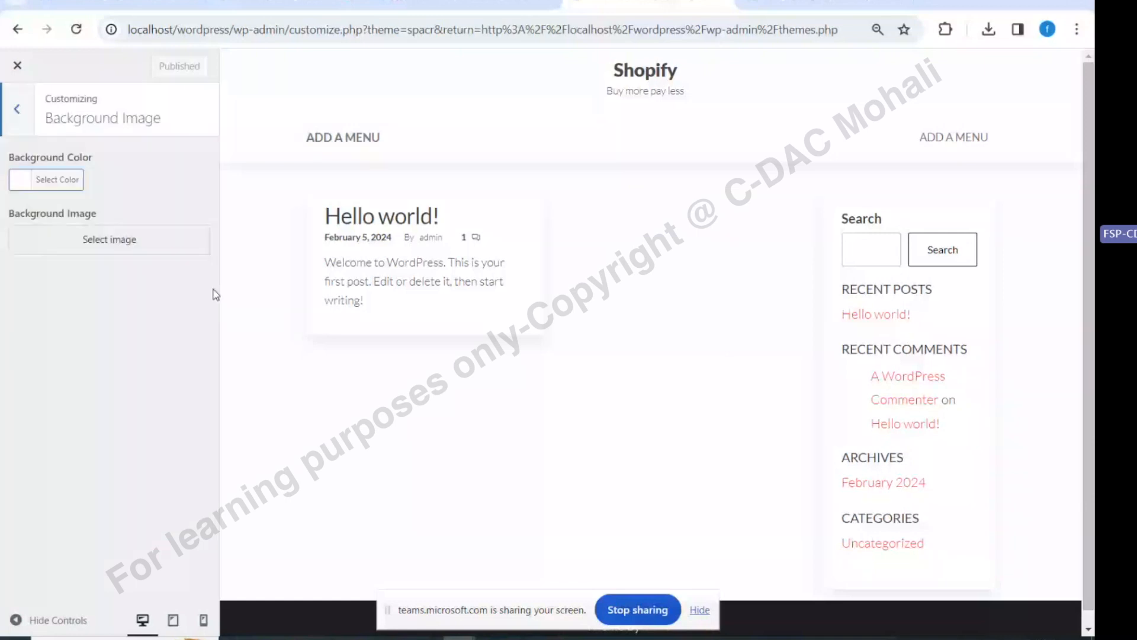
left_click(76, 184)
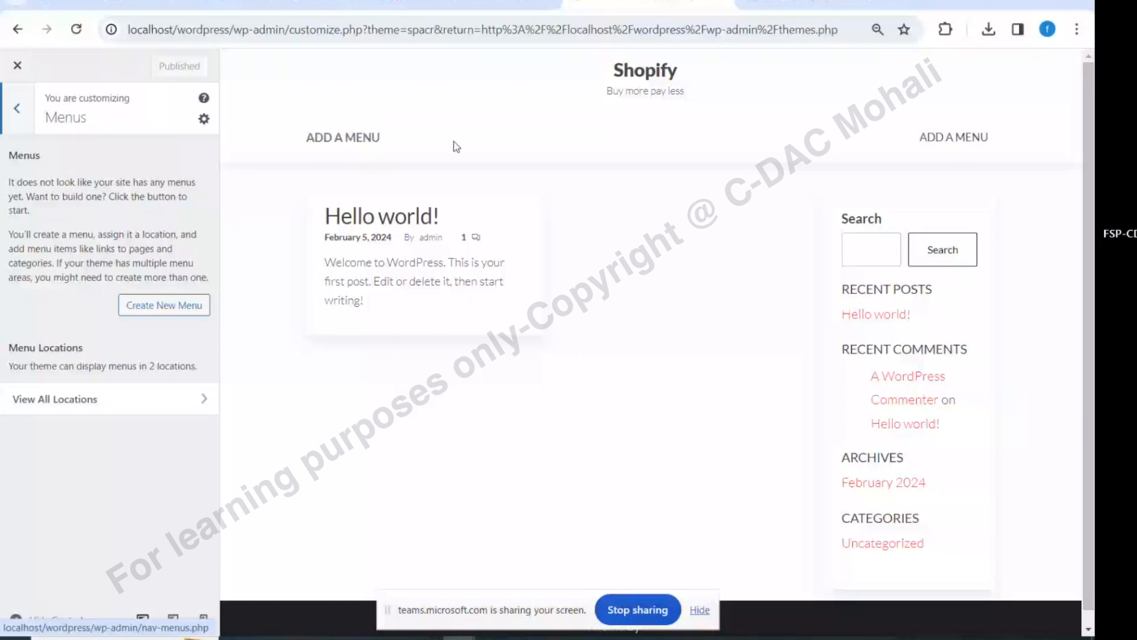
Create a new menu named MyMainMenu assigned to the Main Menu location
left_click(170, 314)
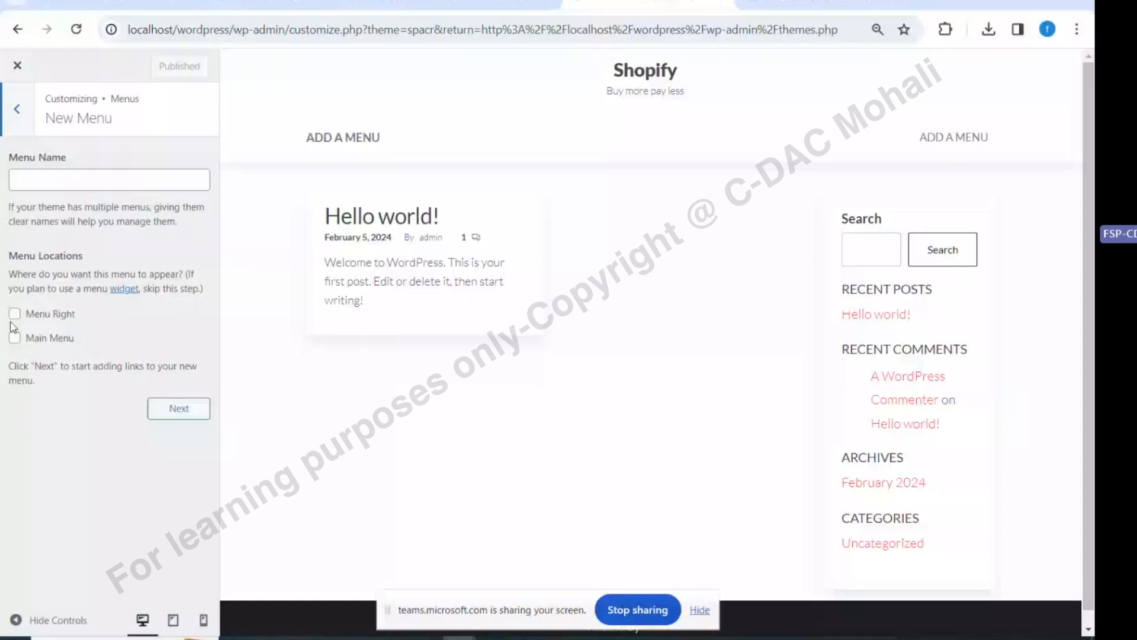
left_click(55, 178)
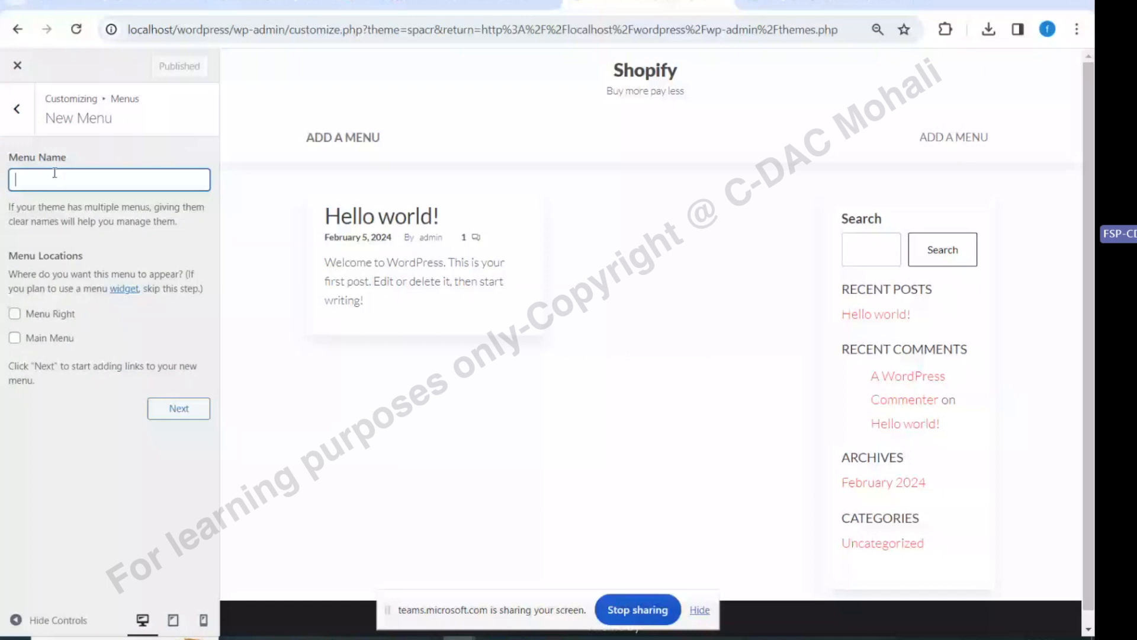
type("MyMainMenu")
left_click(49, 338)
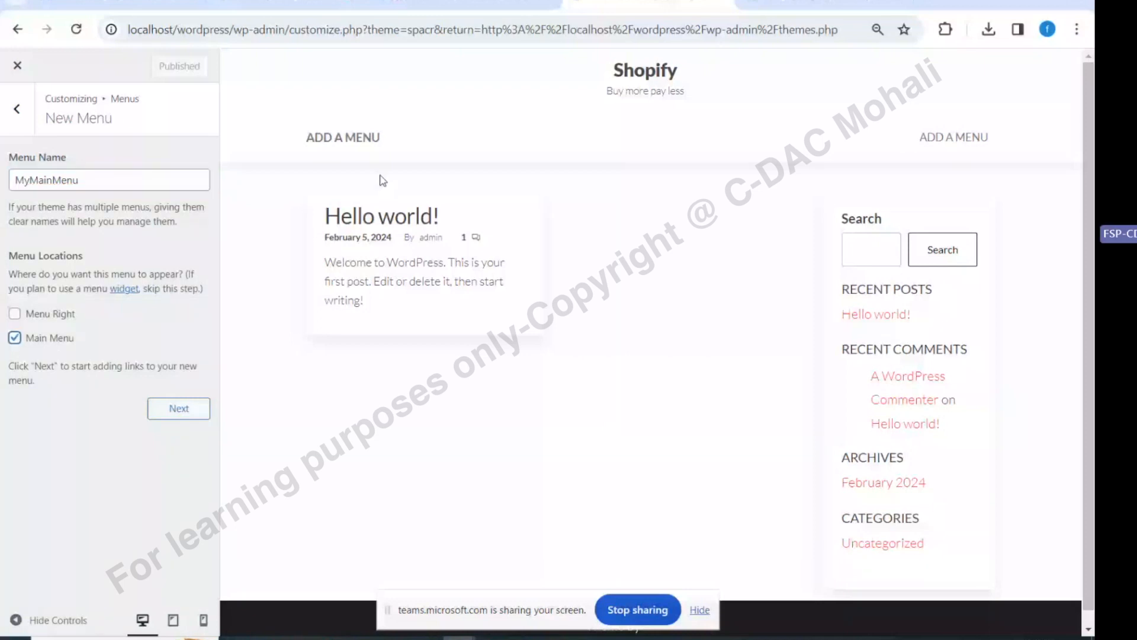
left_click(180, 412)
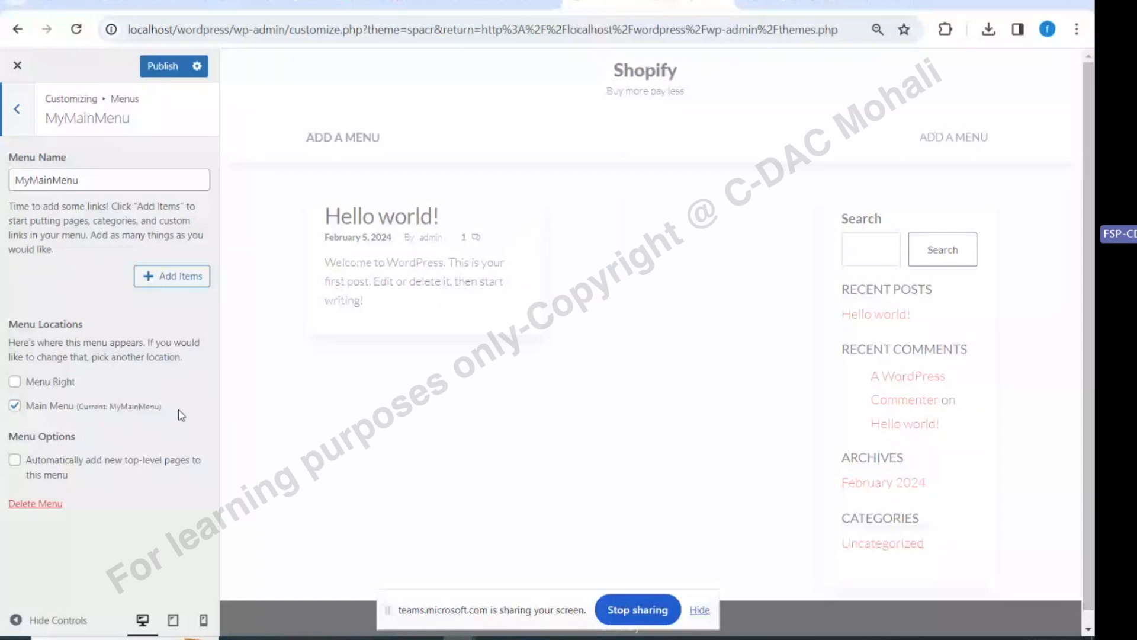
Add Home and Sample Page links to MyMainMenu
left_click(172, 276)
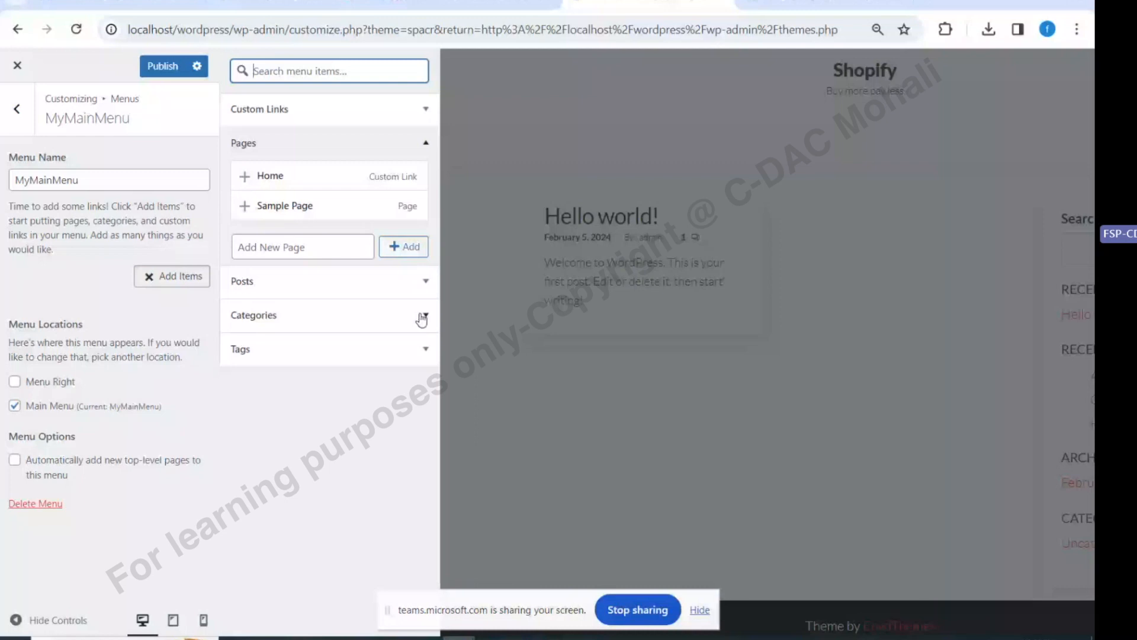
left_click(338, 138)
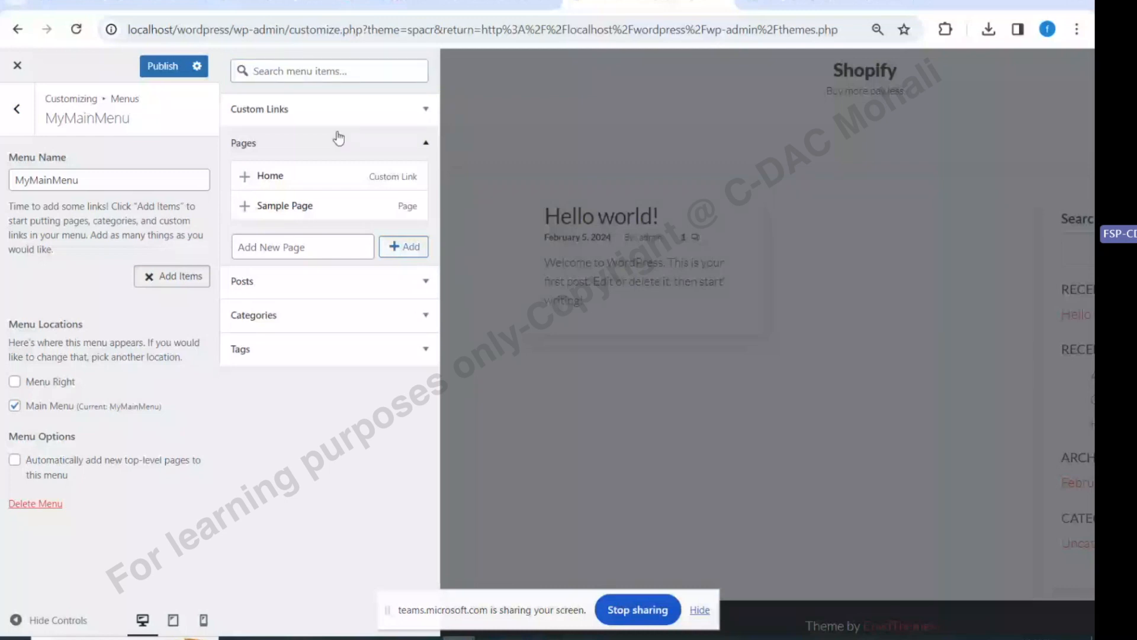
left_click(316, 177)
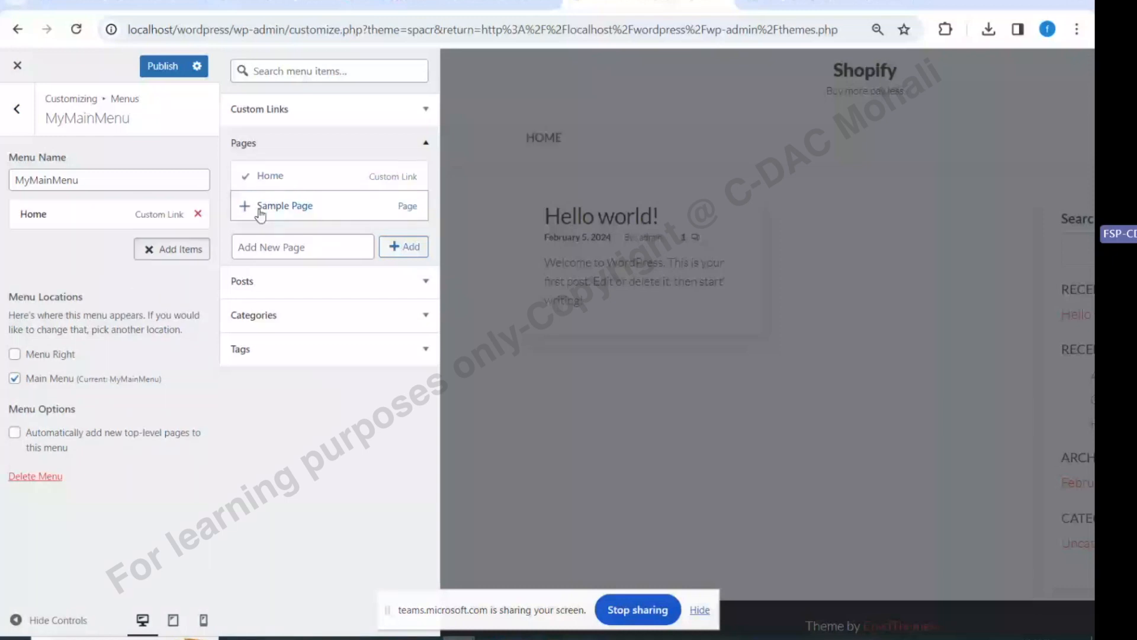
left_click(260, 208)
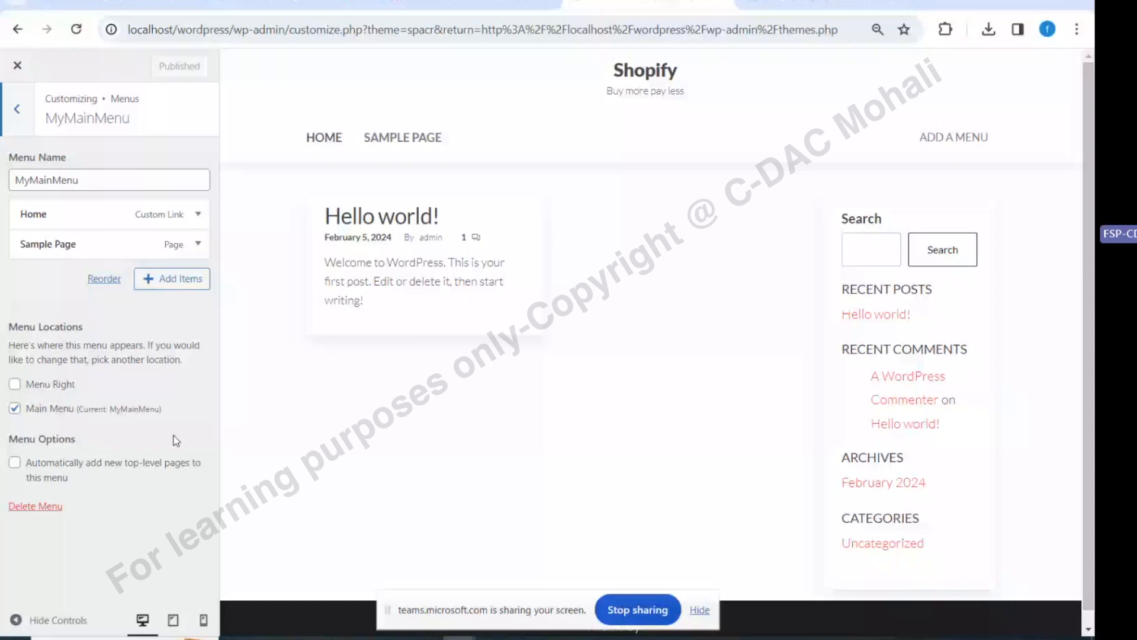
Navigate back through the Customizer to the Sidebar widget area
left_click(18, 110)
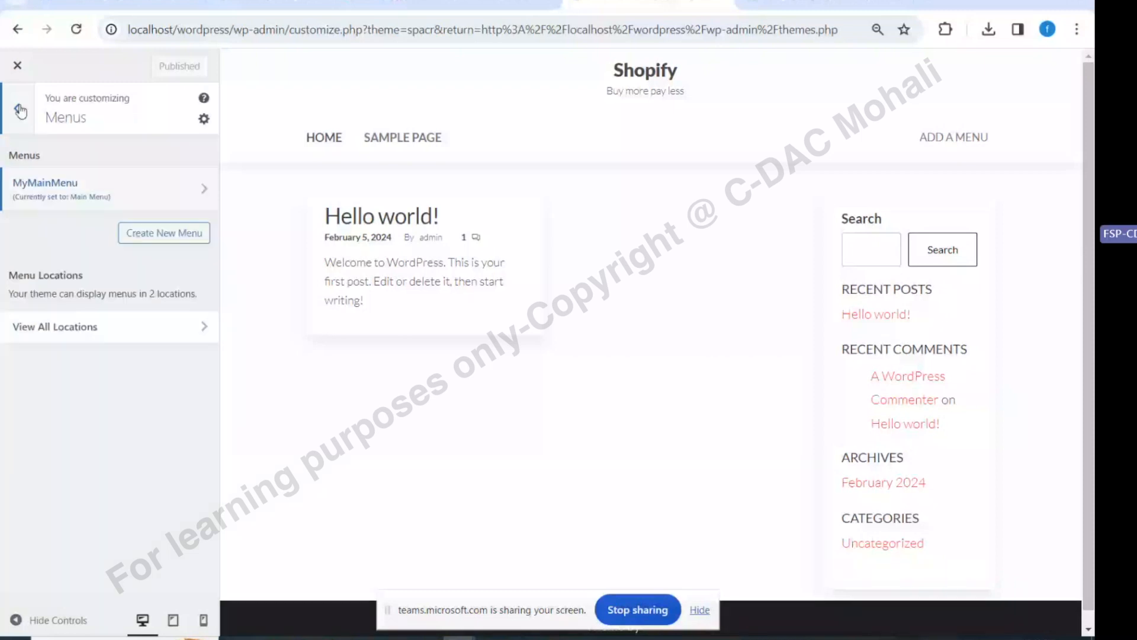
left_click(20, 111)
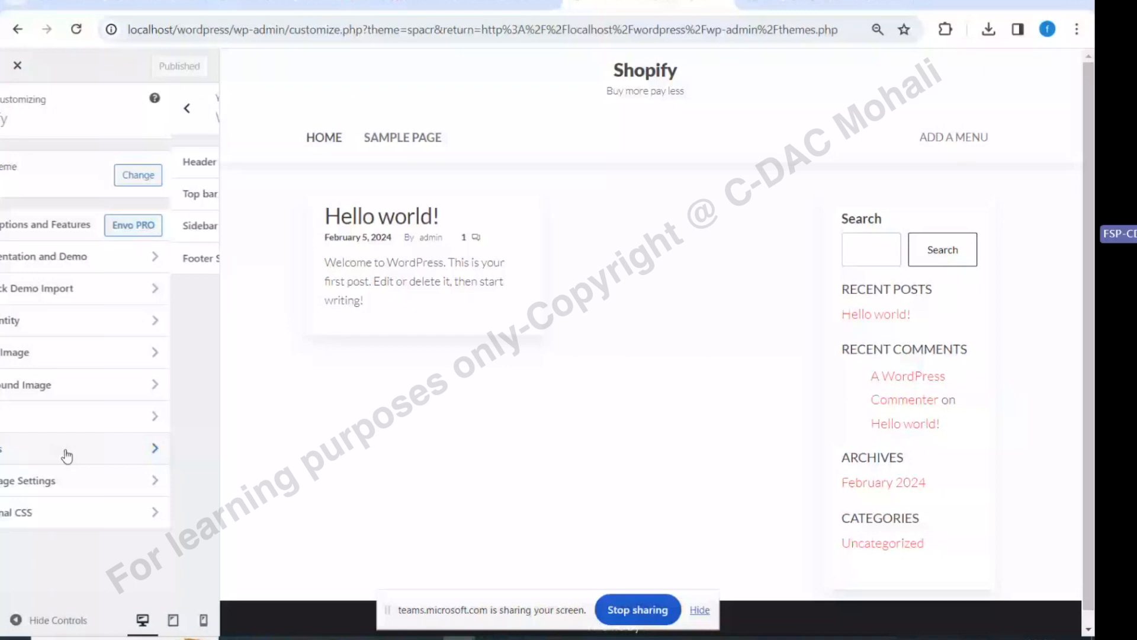
left_click(50, 236)
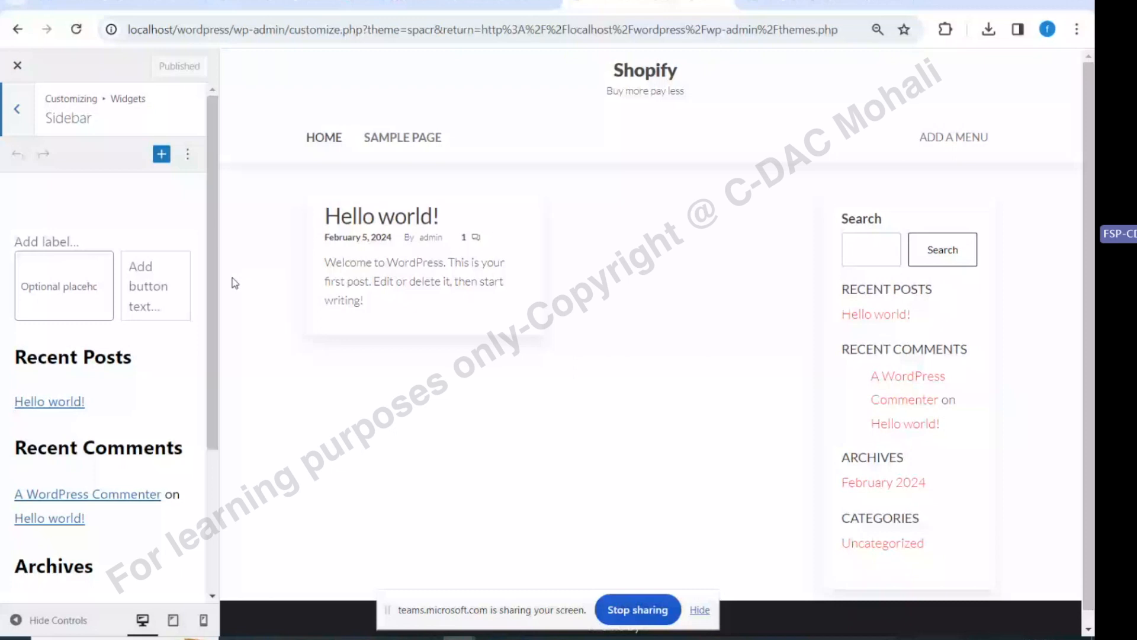
Delete the Recent Posts heading and group, Recent Comments, and the last remaining sidebar widget
left_click(76, 286)
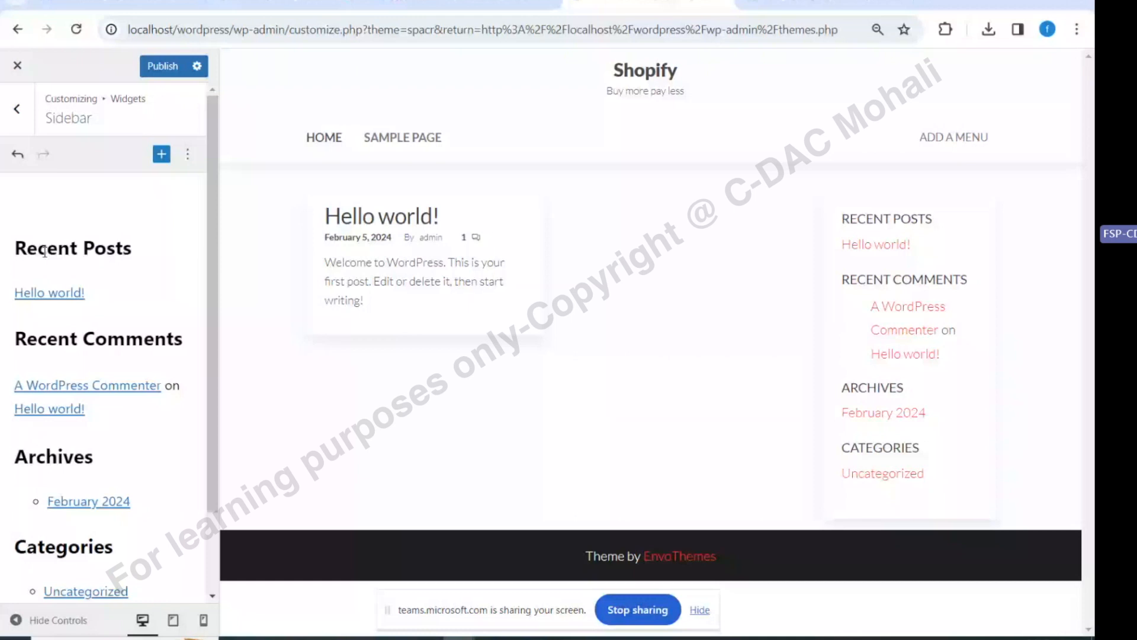
left_click(45, 252)
left_click(367, 206)
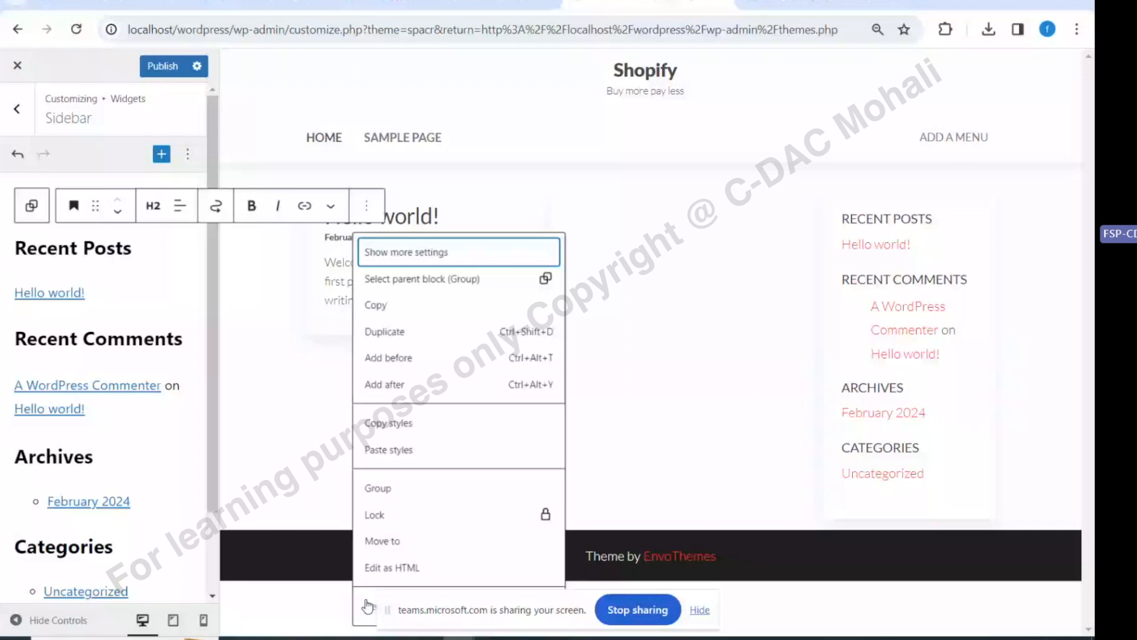
left_click(368, 606)
left_click(148, 206)
left_click(165, 610)
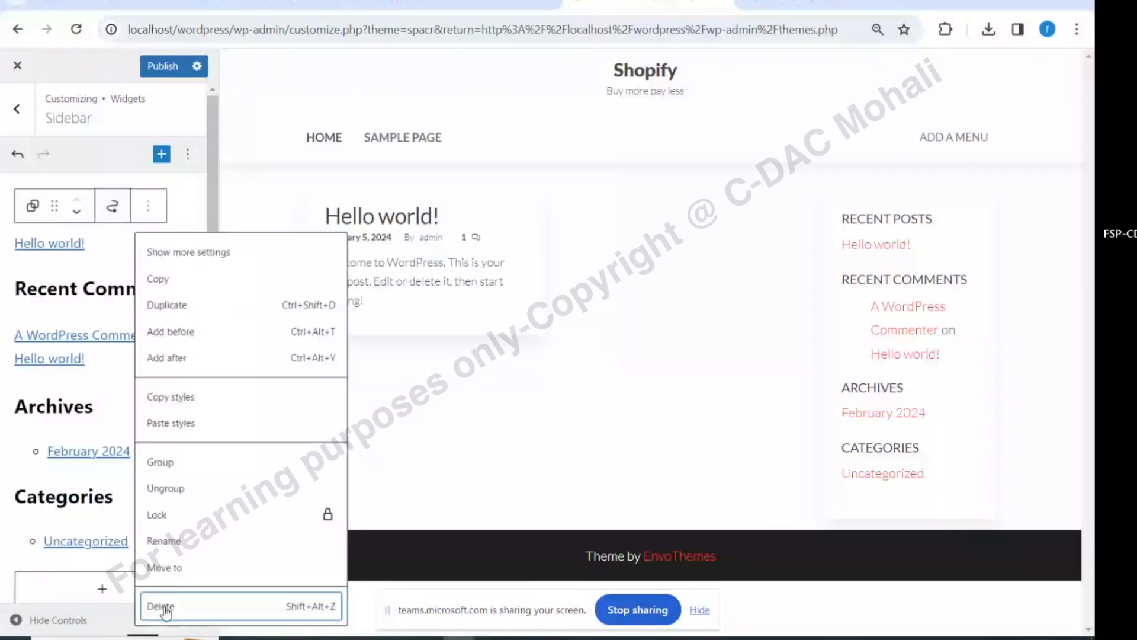
left_click(366, 205)
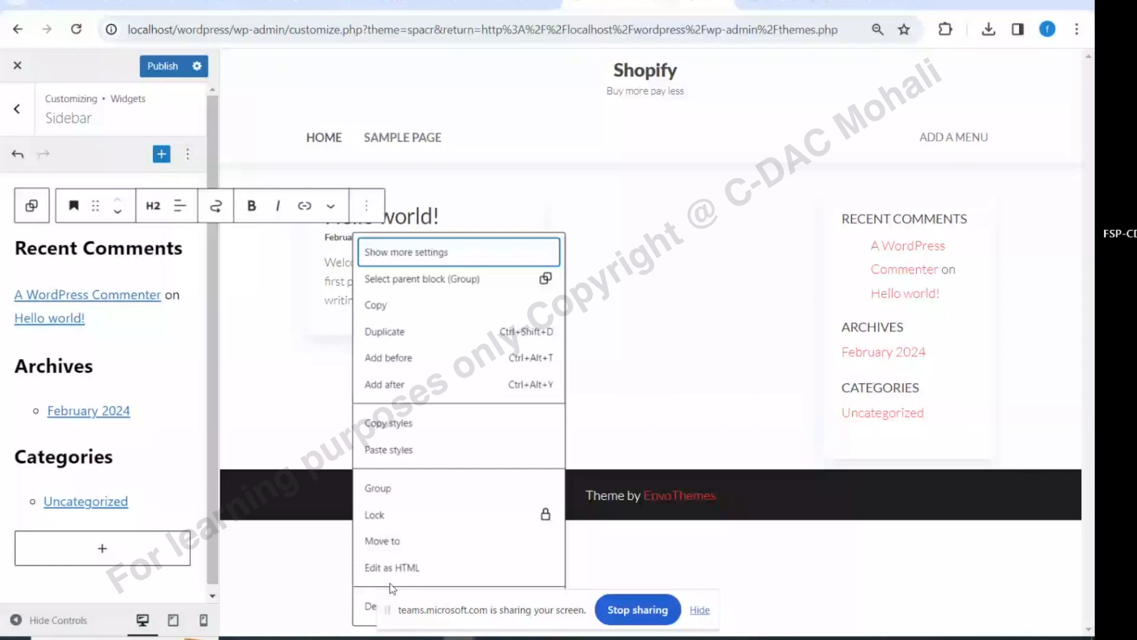
left_click(369, 606)
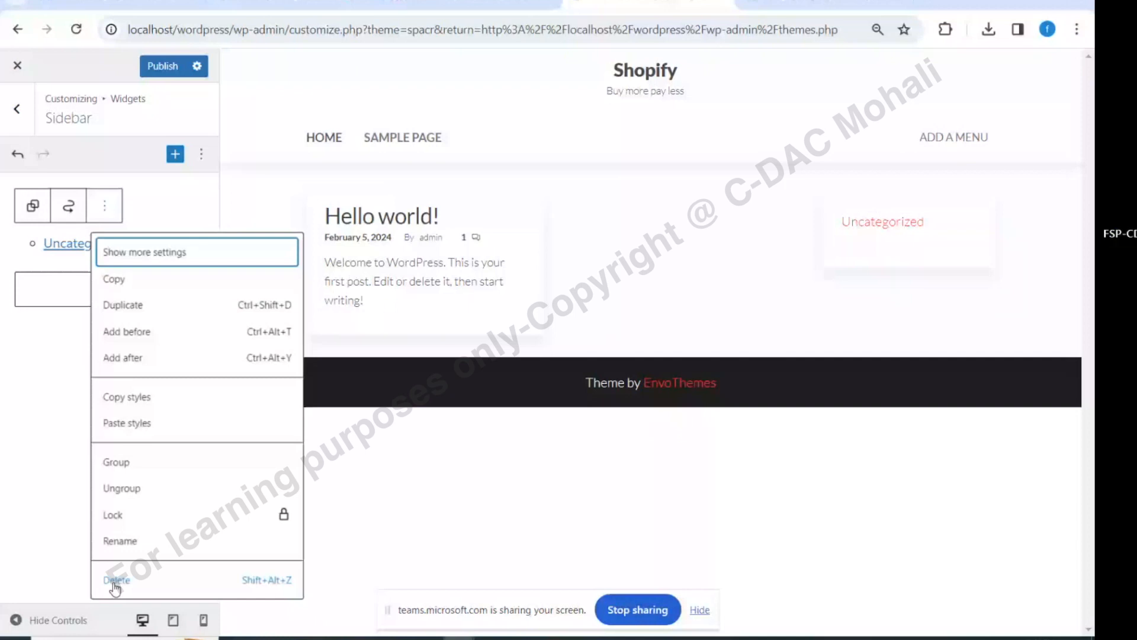
left_click(115, 581)
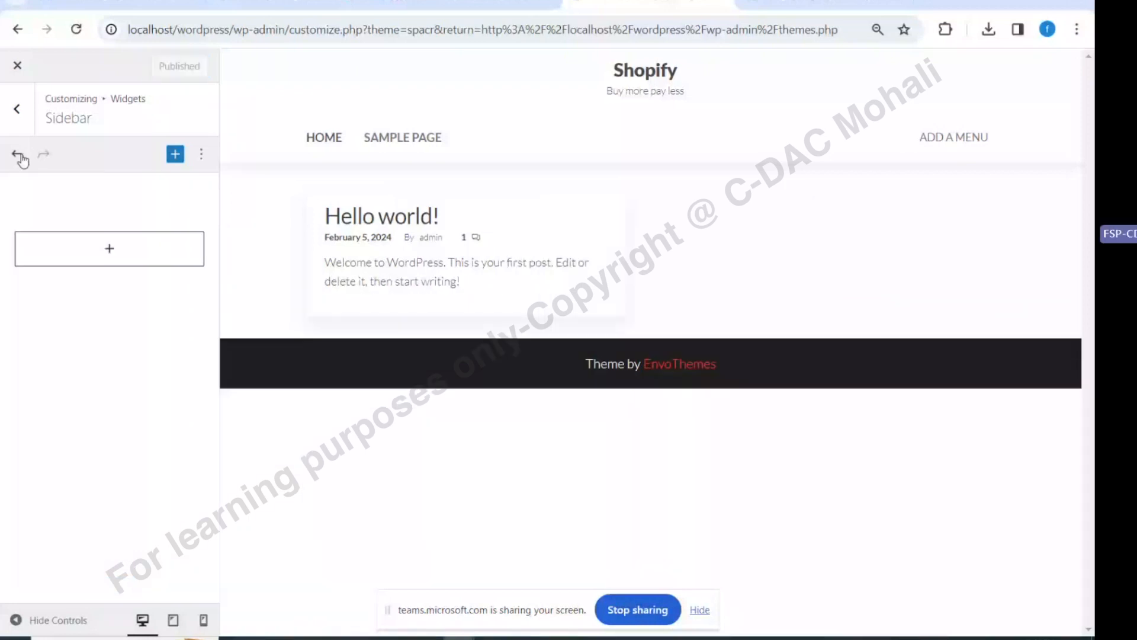
left_click(19, 111)
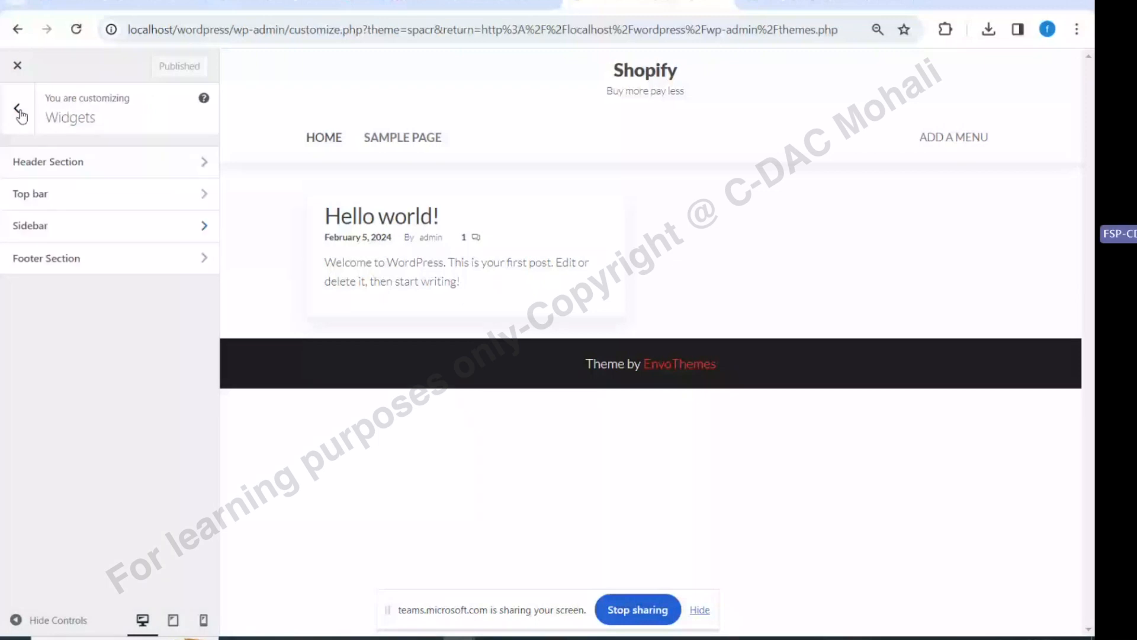
Set the homepage to a static page showing Sample Page and publish it
left_click(19, 110)
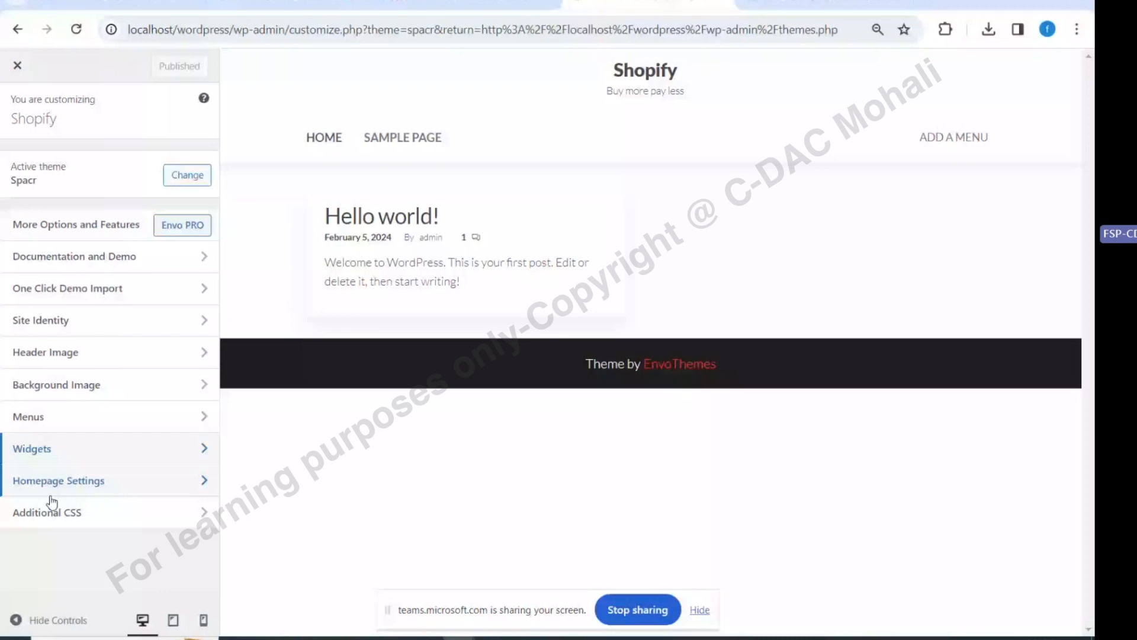
left_click(52, 493)
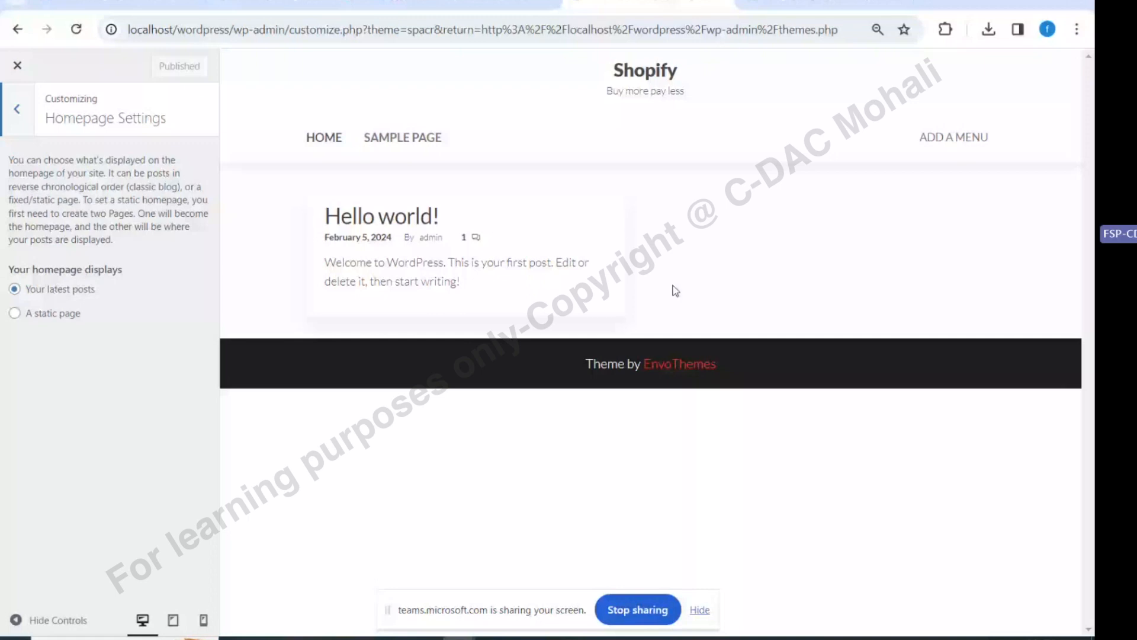
left_click(16, 314)
left_click(44, 373)
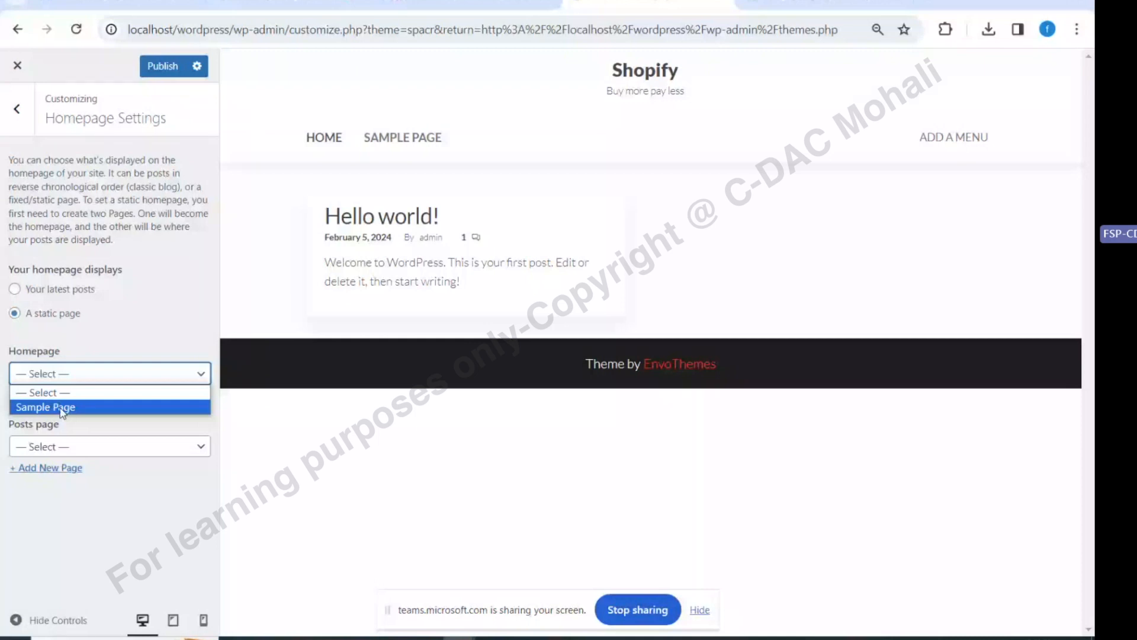
left_click(62, 408)
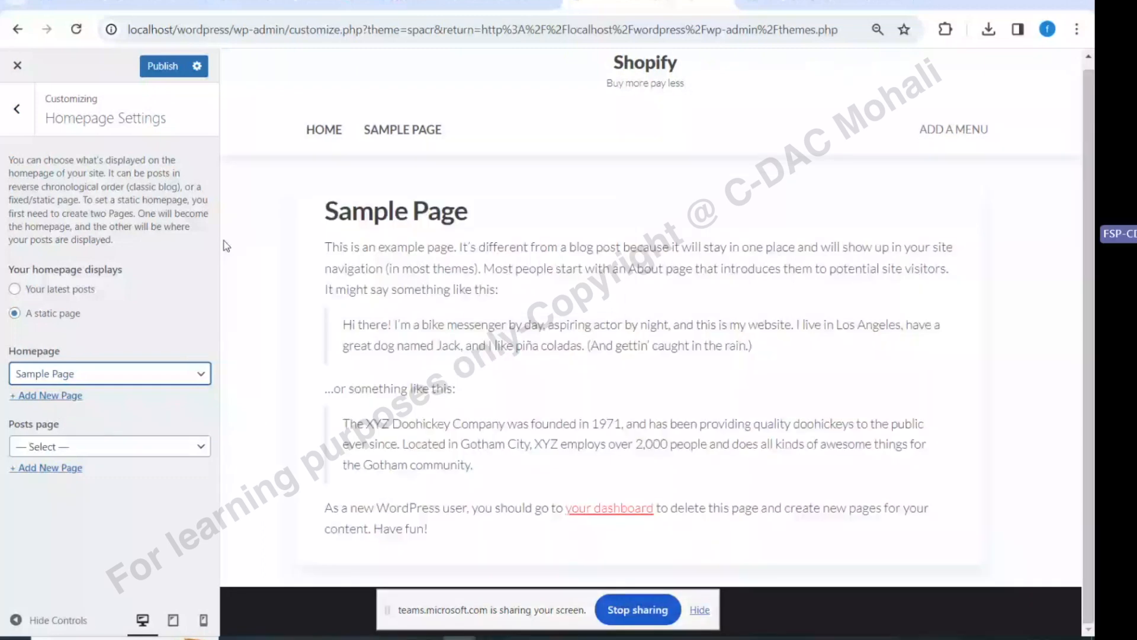
left_click(163, 66)
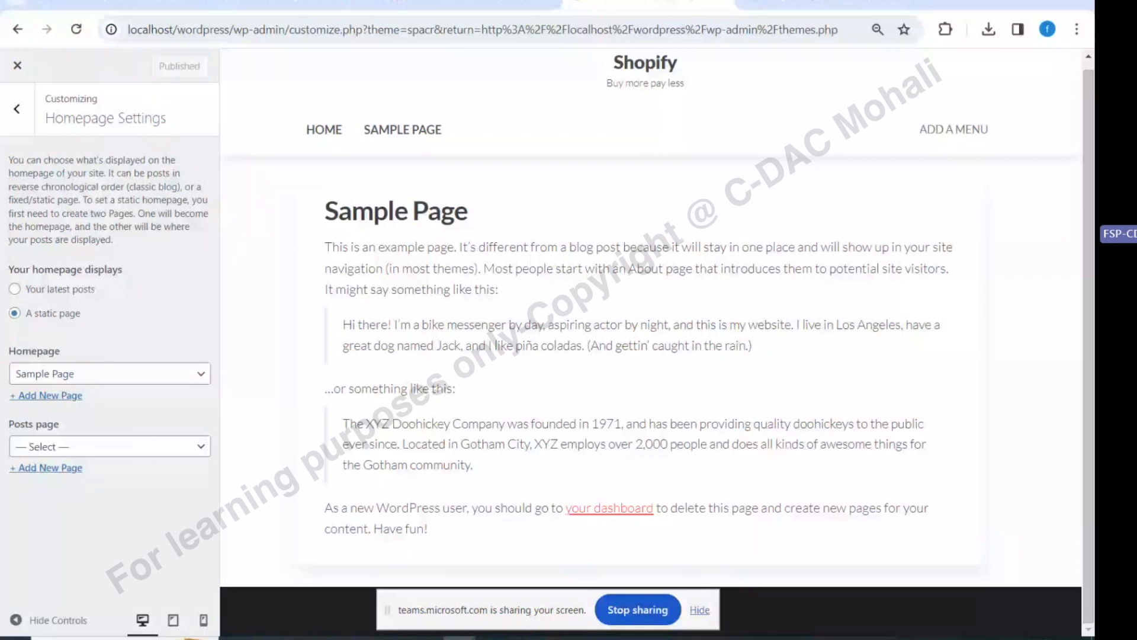
left_click(17, 108)
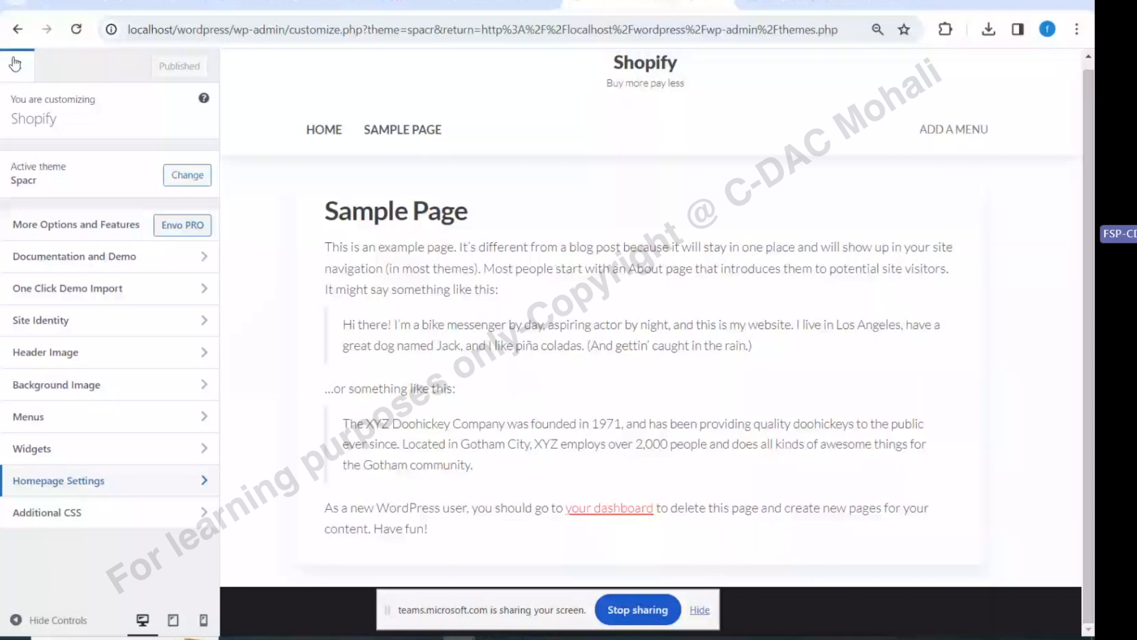
Leave the Customizer and start a new page from the Pages list
left_click(16, 63)
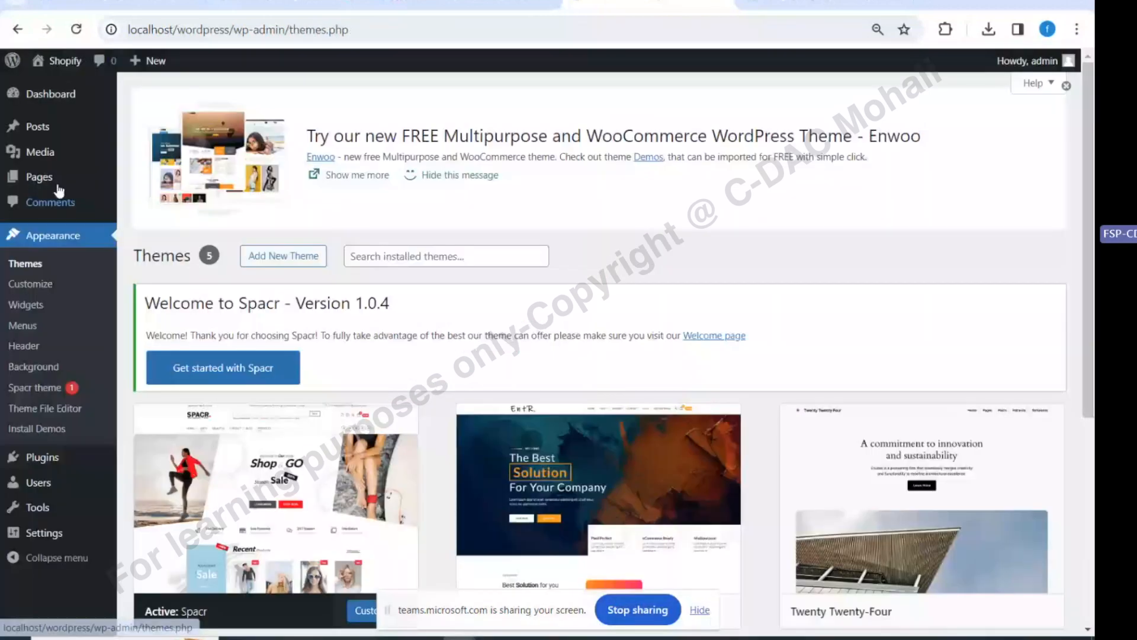
left_click(56, 182)
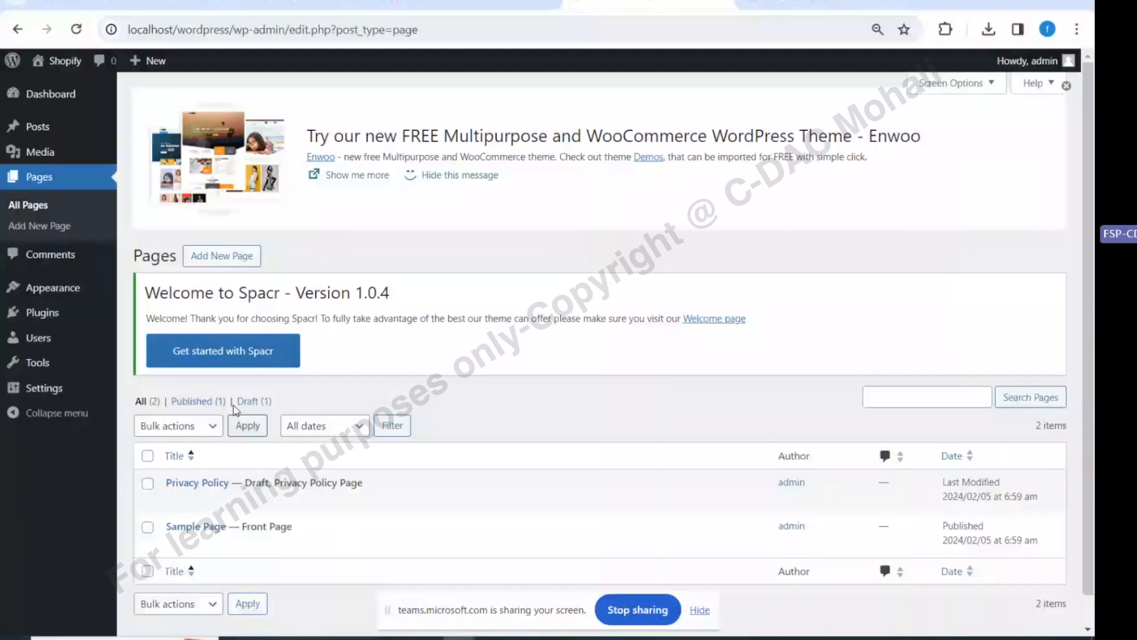
left_click(234, 260)
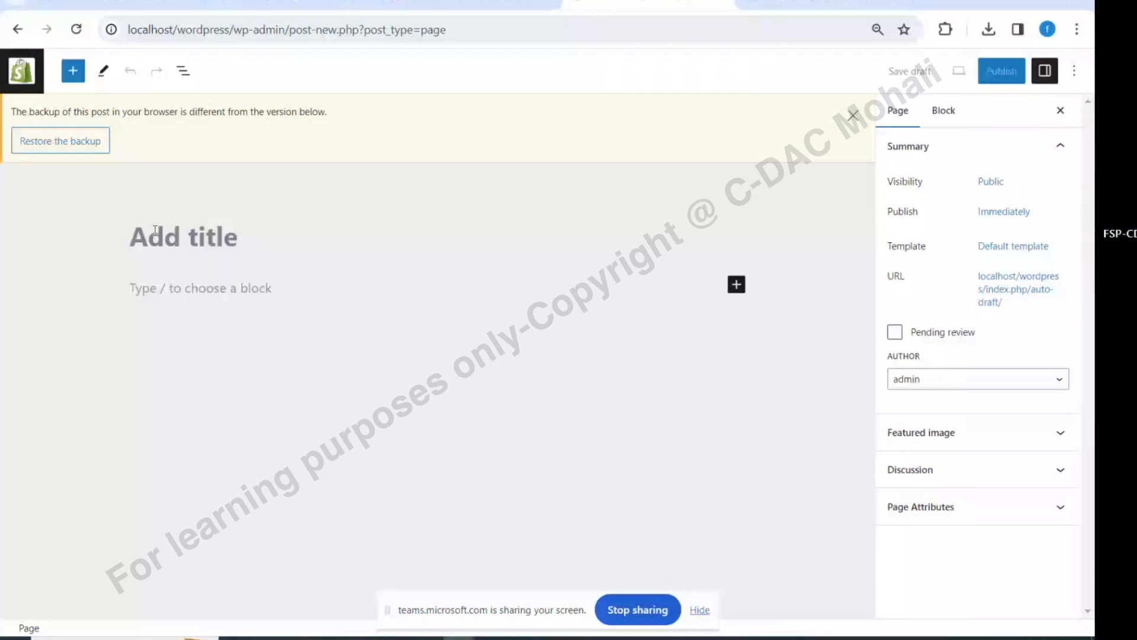
Title the new page 'Home Page' and bring up the block inserter for content
type("Home")
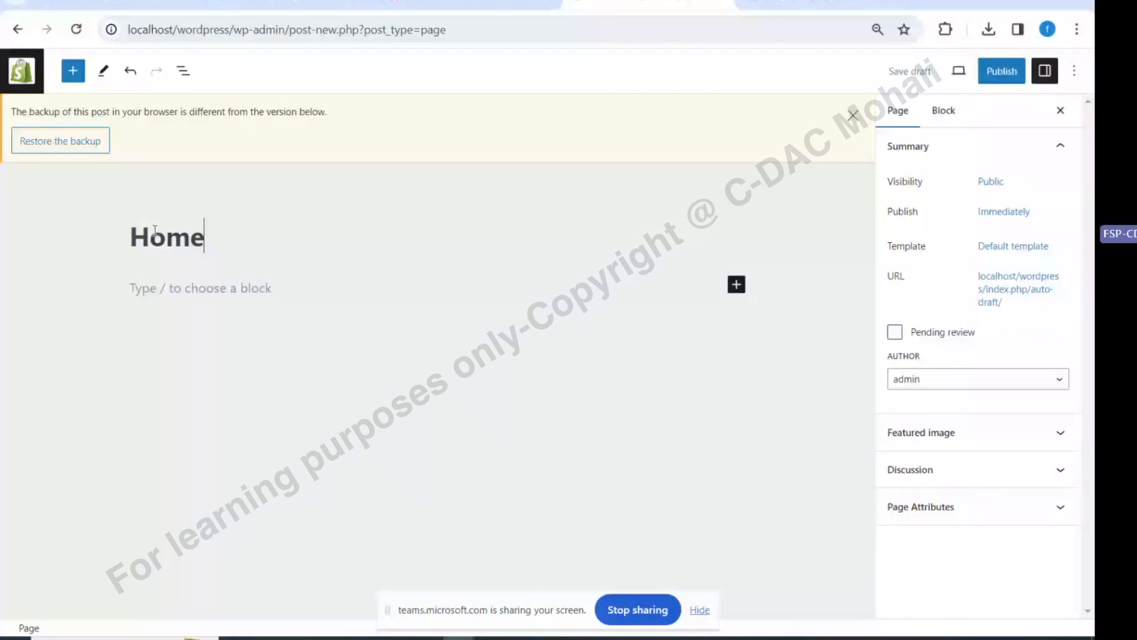
type(" Page")
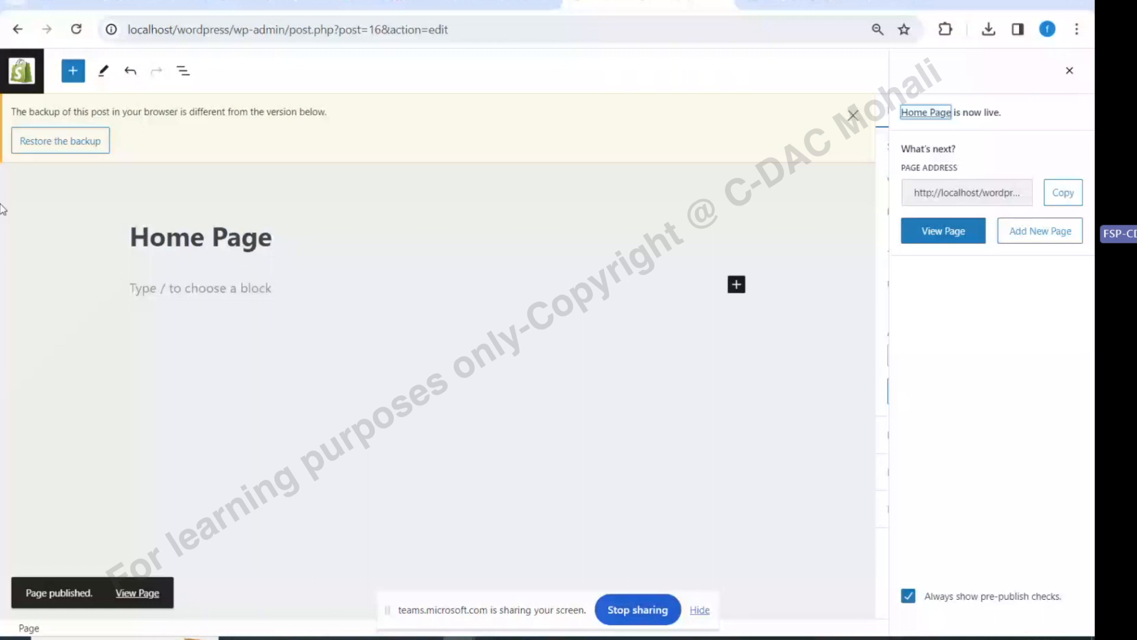
left_click(73, 70)
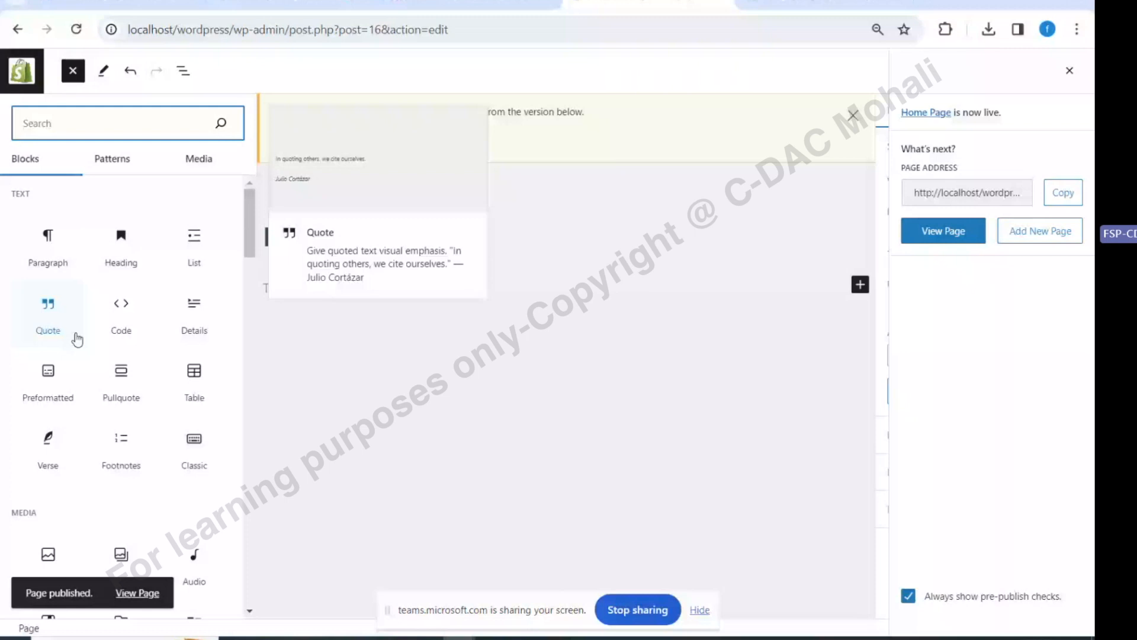
Browse Banners, Call to Action and Headers patterns, choosing the full-width background image header
left_click(101, 161)
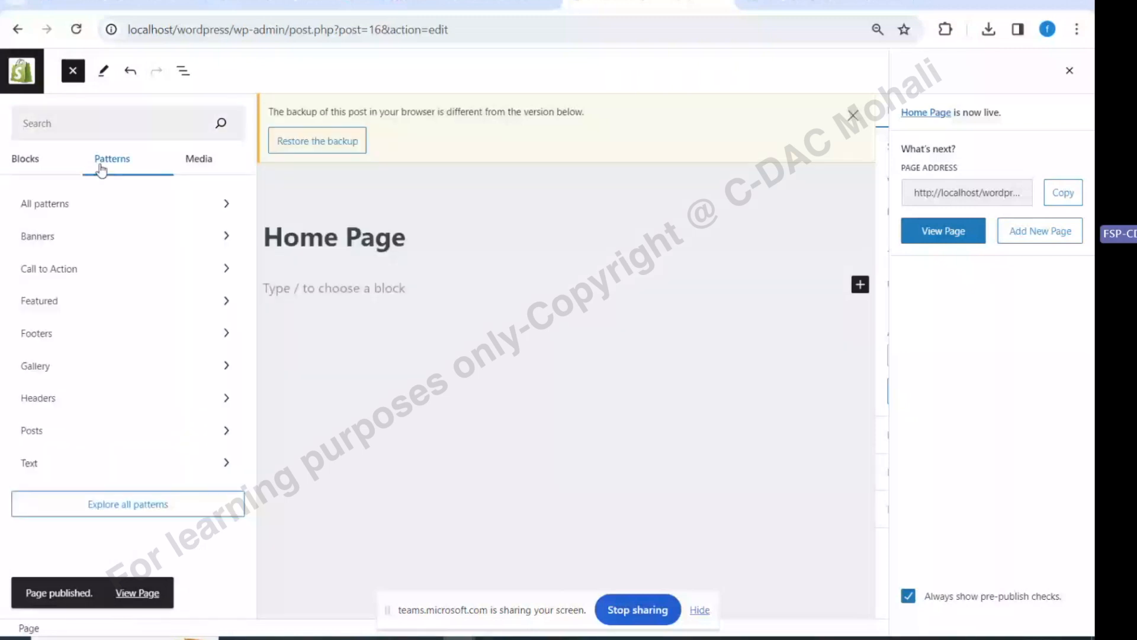
left_click(169, 236)
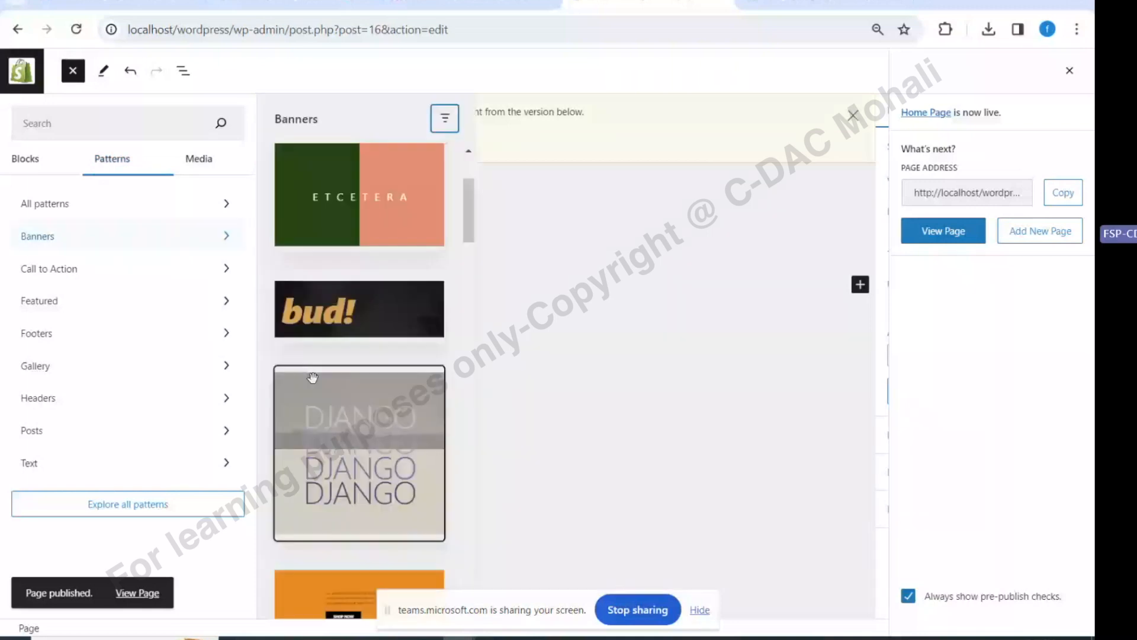
scroll(312, 377, "down", 5)
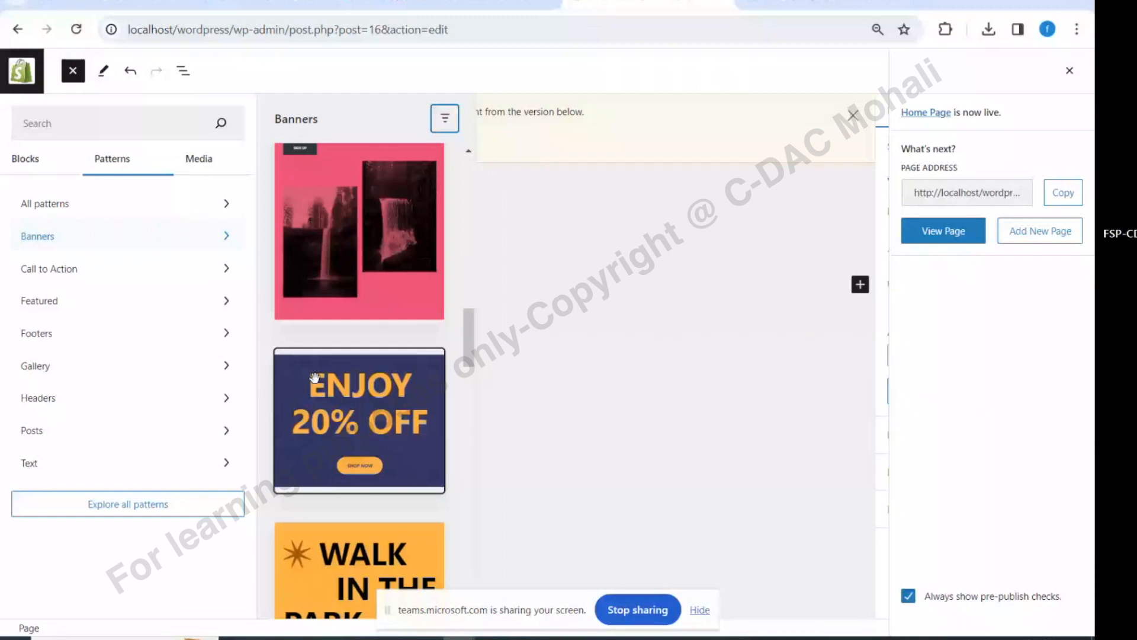
scroll(317, 379, "down", 5)
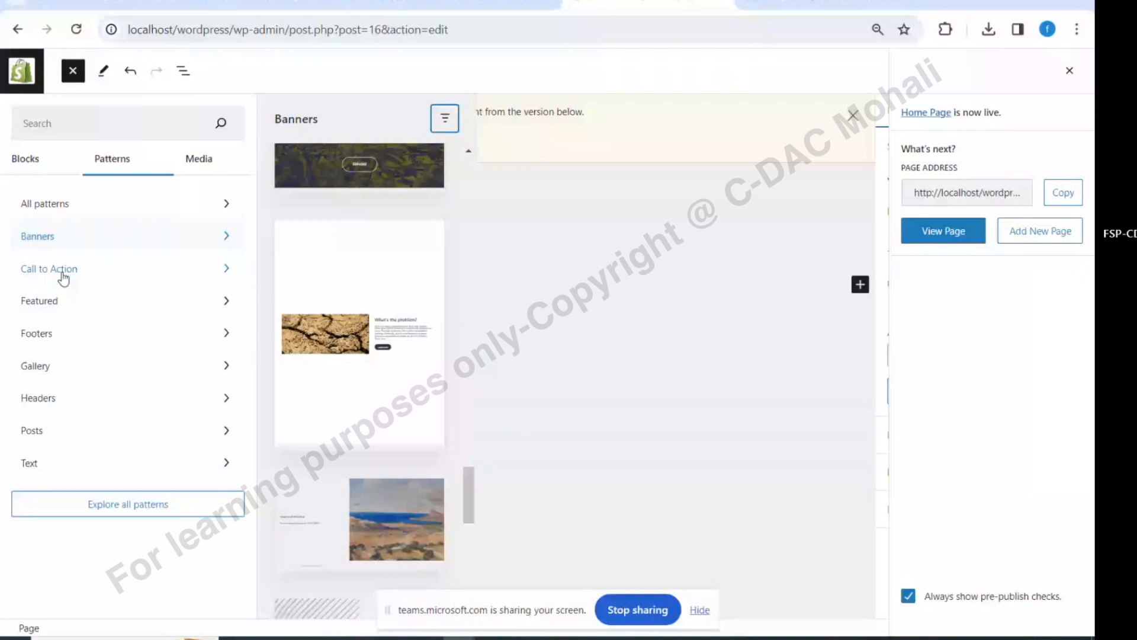
left_click(63, 273)
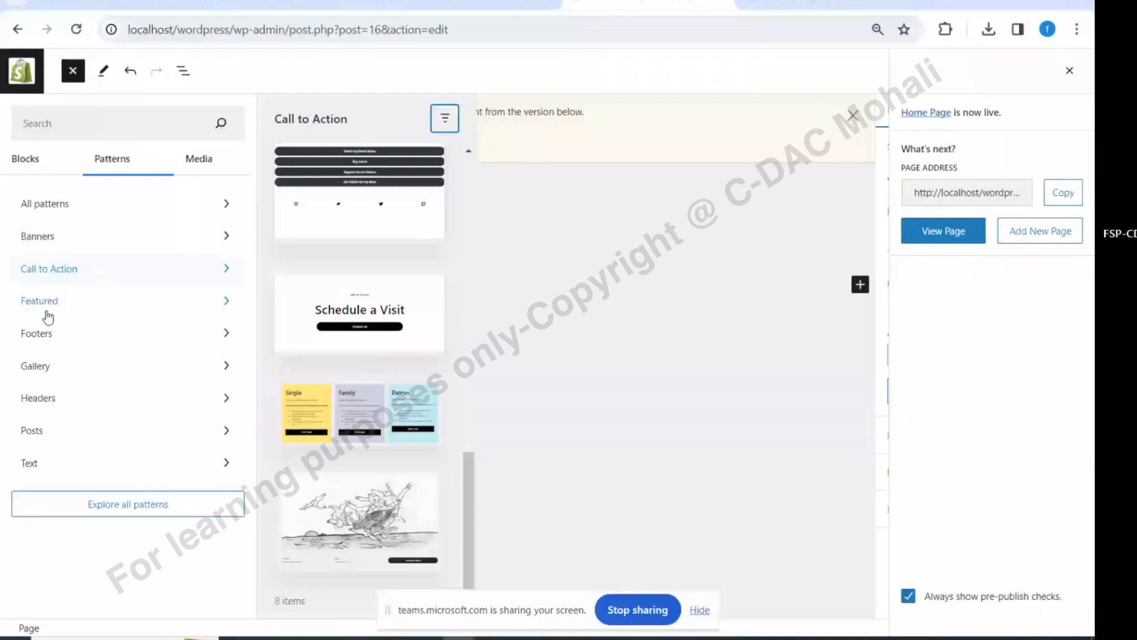
left_click(46, 399)
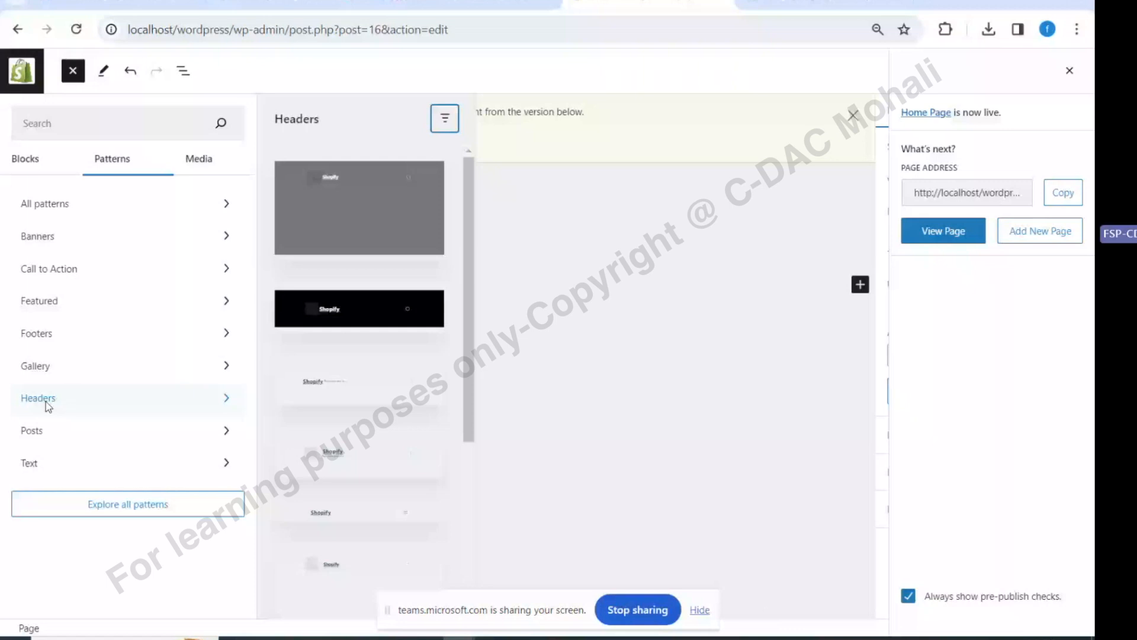
left_click(359, 207)
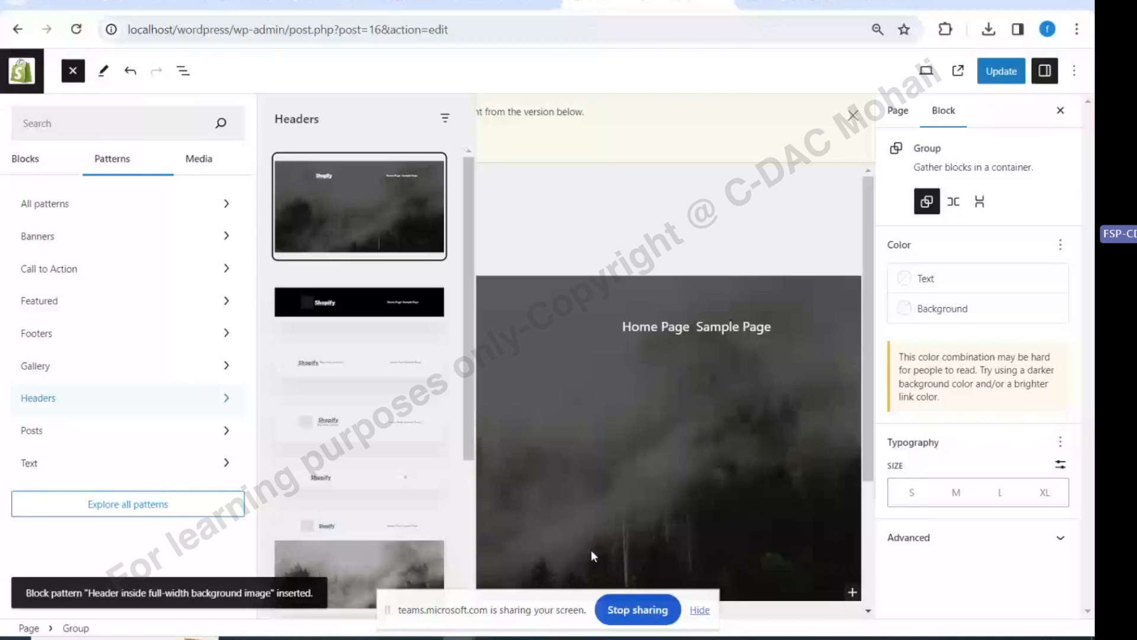
Add the Gallery pattern 'Fullscreen cover image gallery' below the foggy-forest cover and update Home Page
left_click(73, 71)
scroll(296, 427, "down", 5)
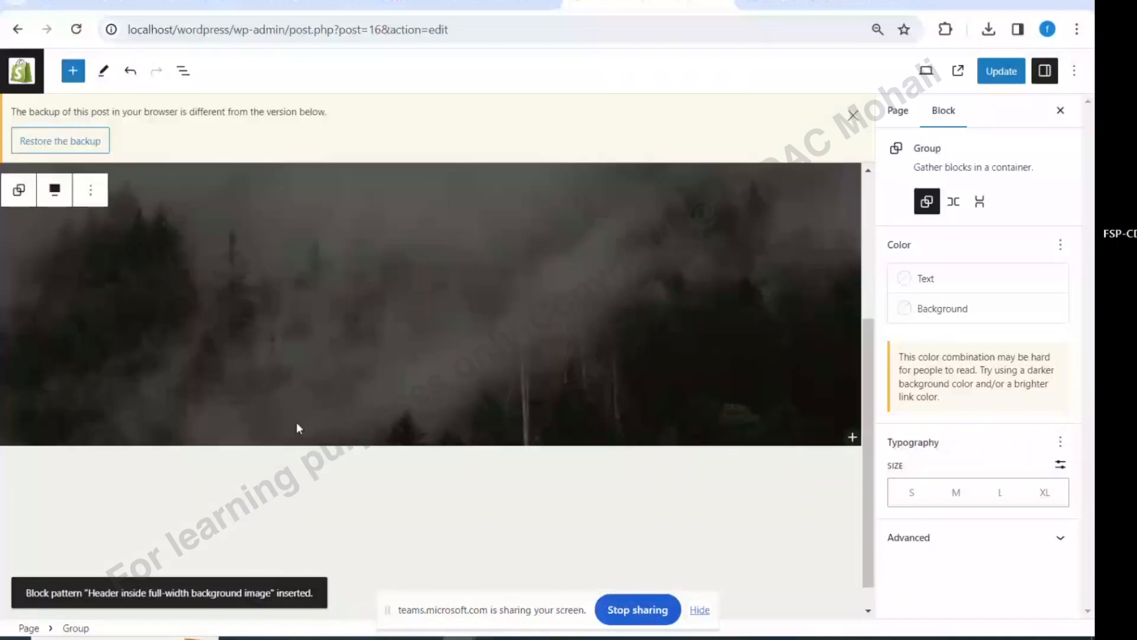
left_click(295, 474)
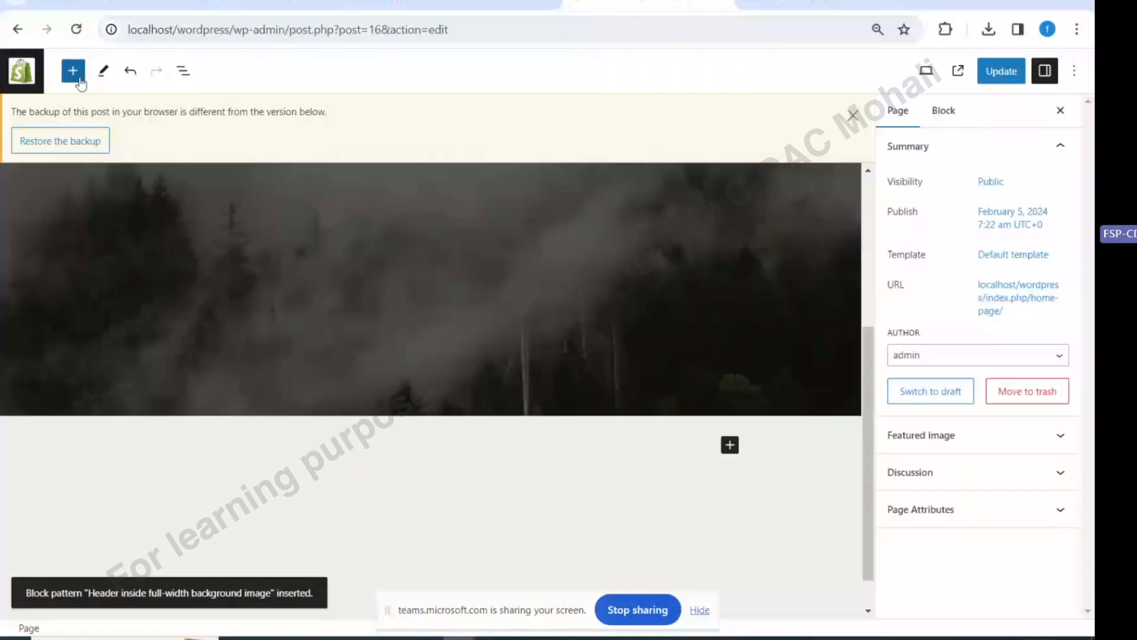
left_click(73, 71)
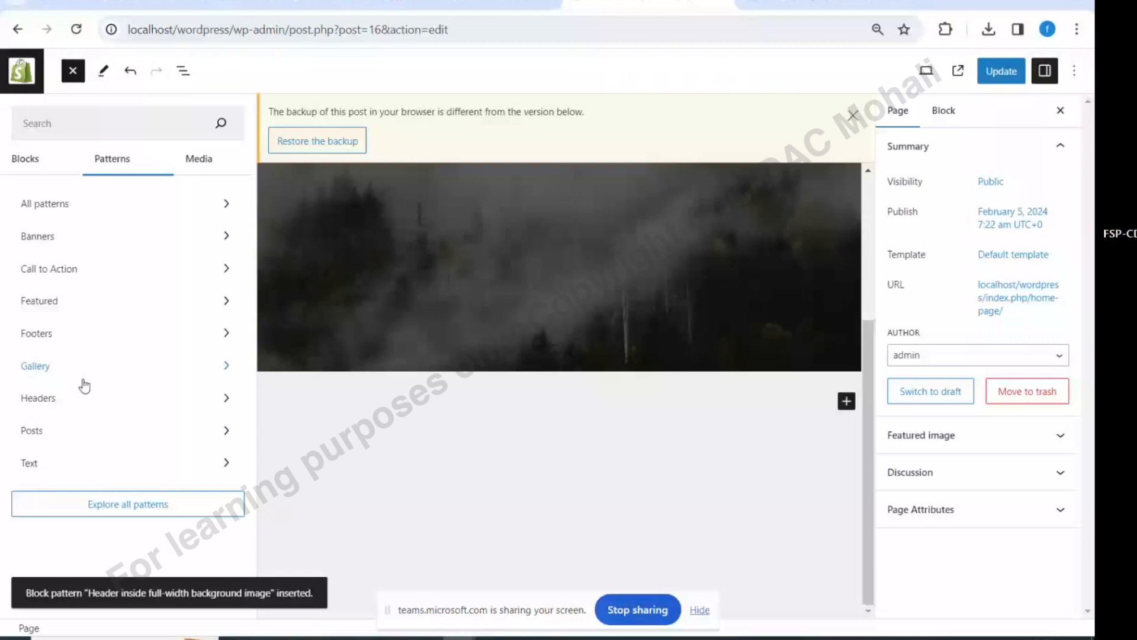
left_click(84, 385)
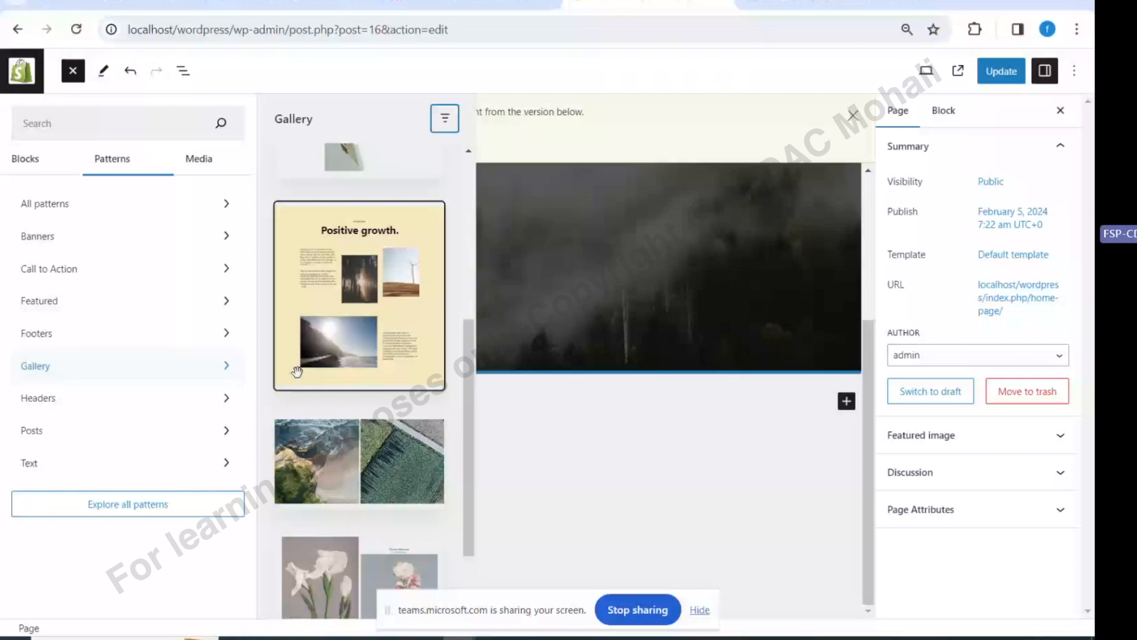
scroll(297, 371, "down", 2)
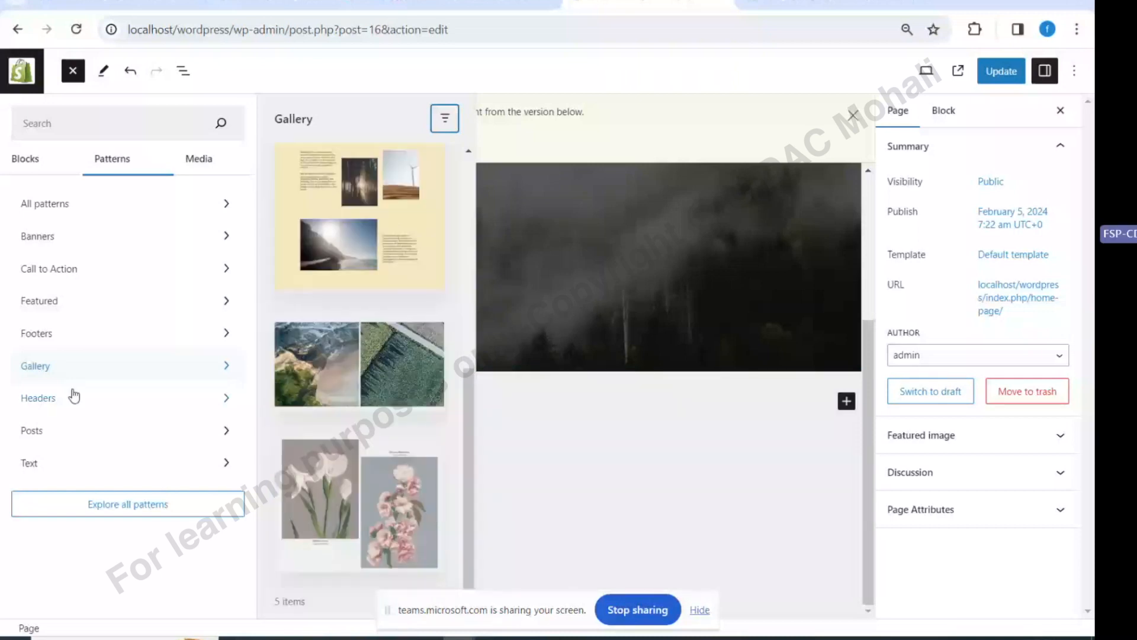
scroll(290, 260, "up", 7)
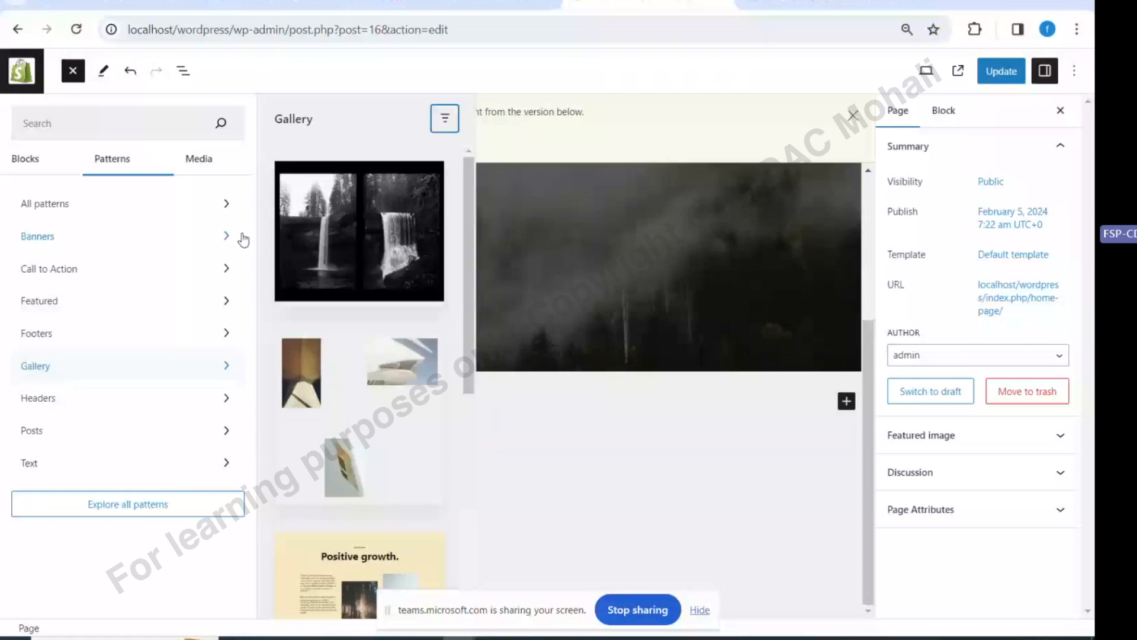
left_click(359, 231)
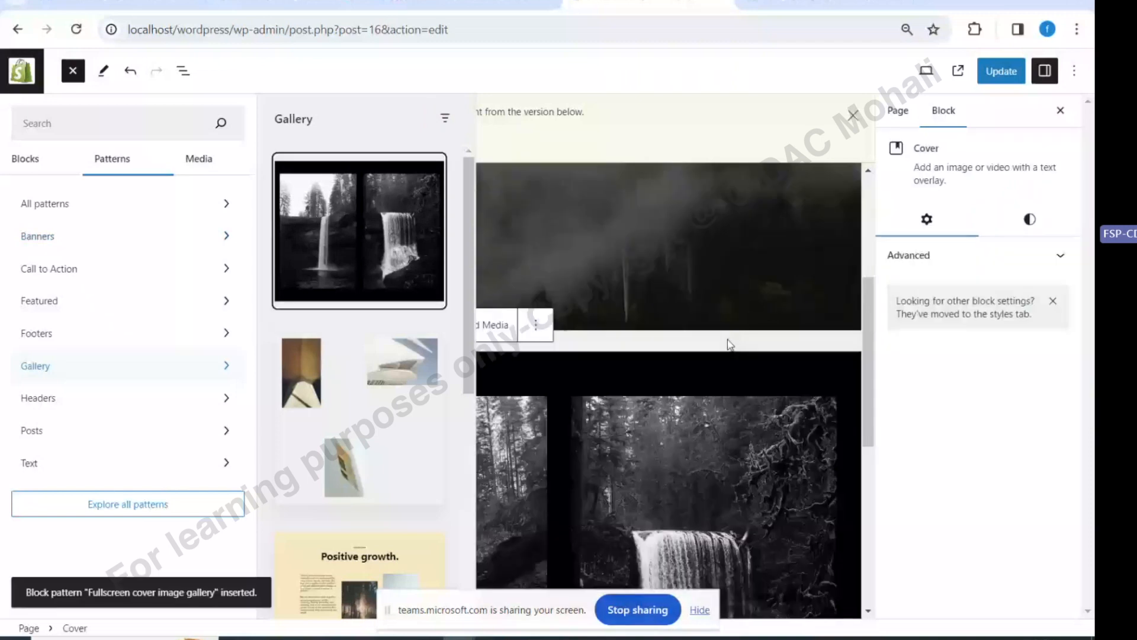
left_click(1007, 77)
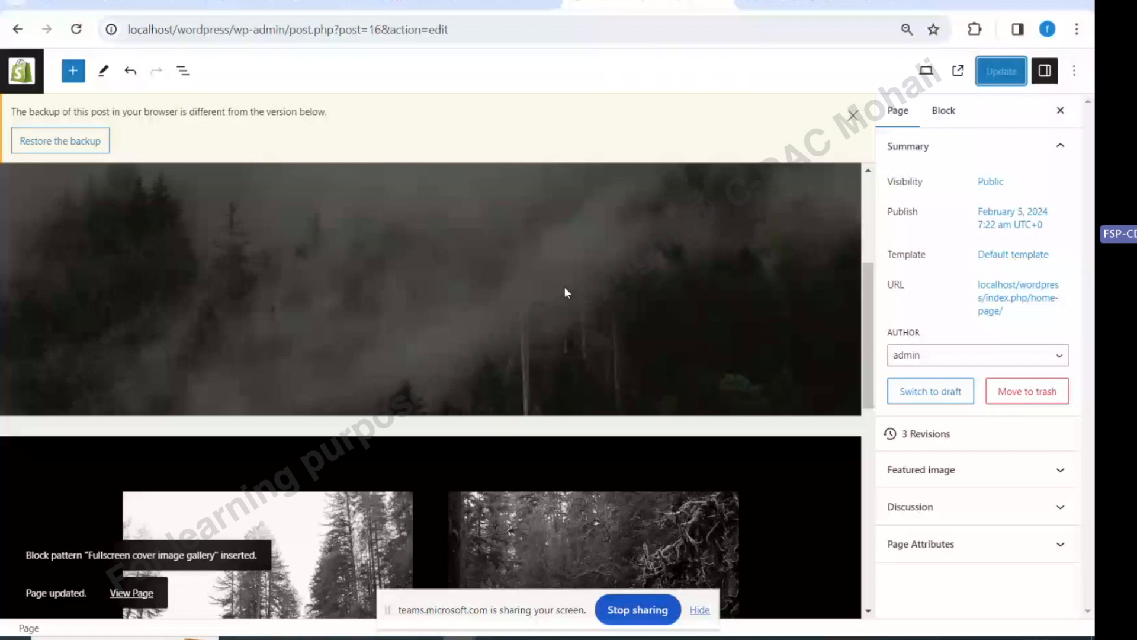
left_click(27, 74)
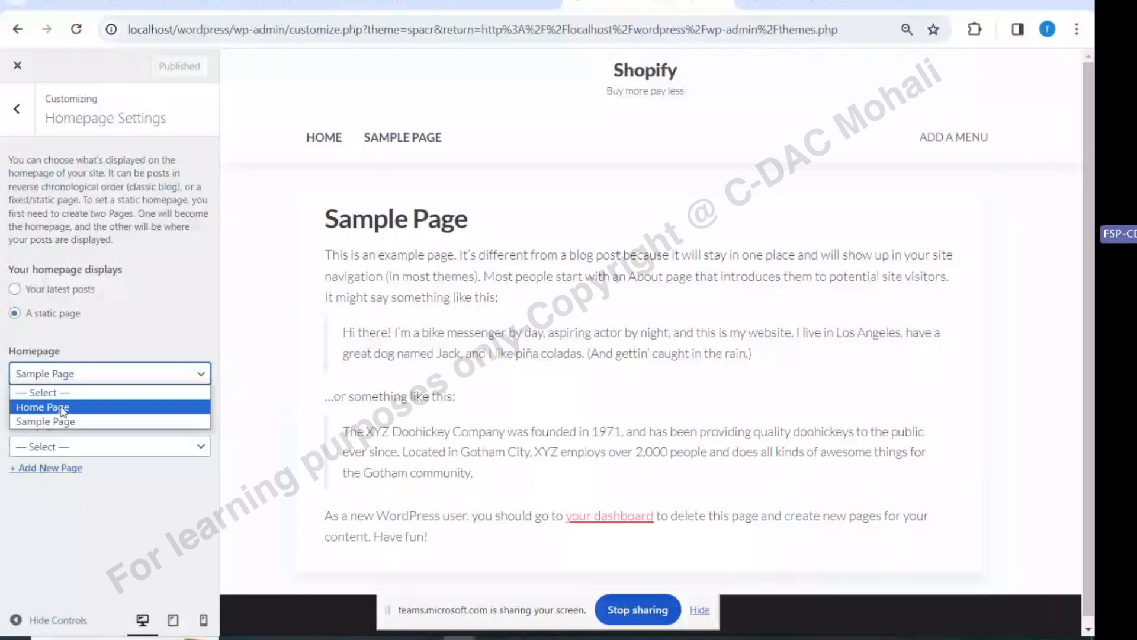
Publish Home Page as the static homepage, then switch to the Teams meeting tab
left_click(63, 407)
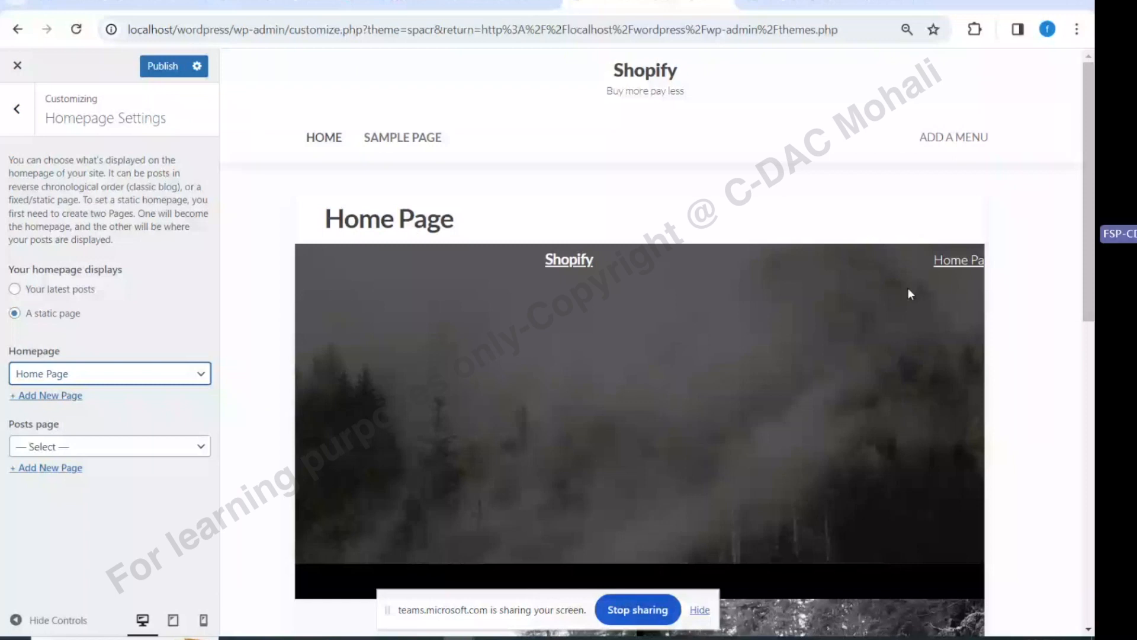
left_click(74, 452)
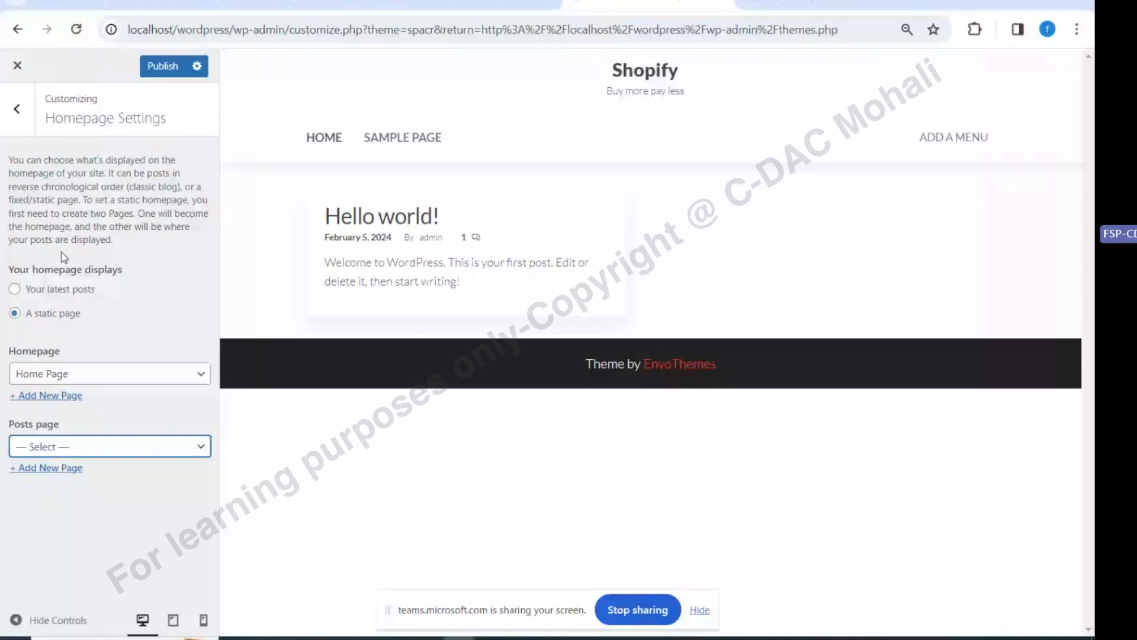
left_click(167, 67)
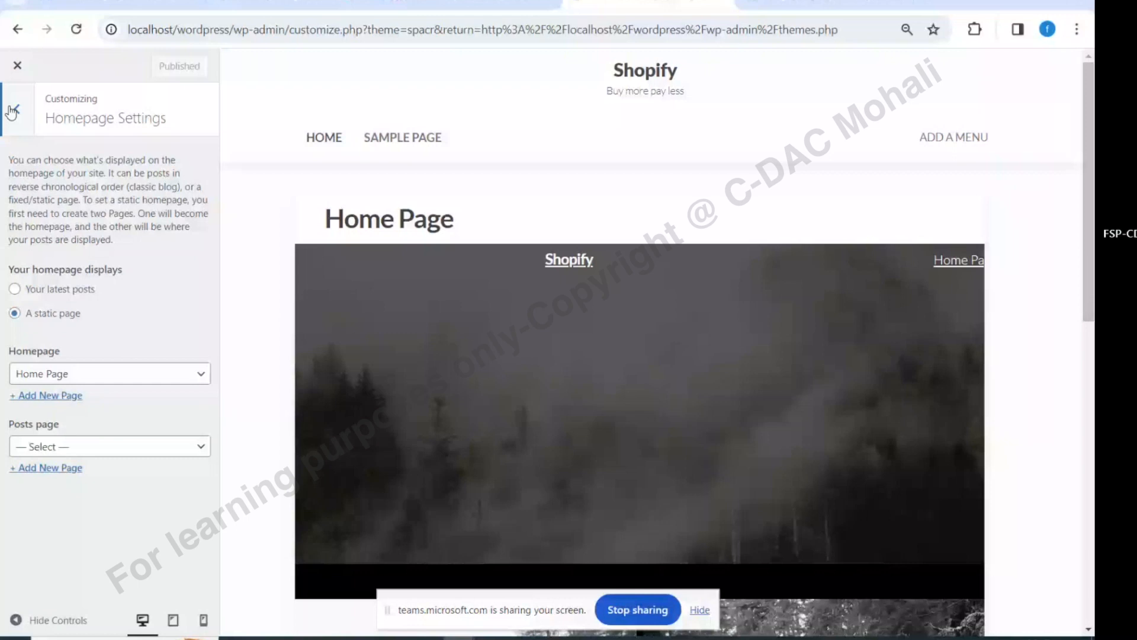
left_click(296, 2)
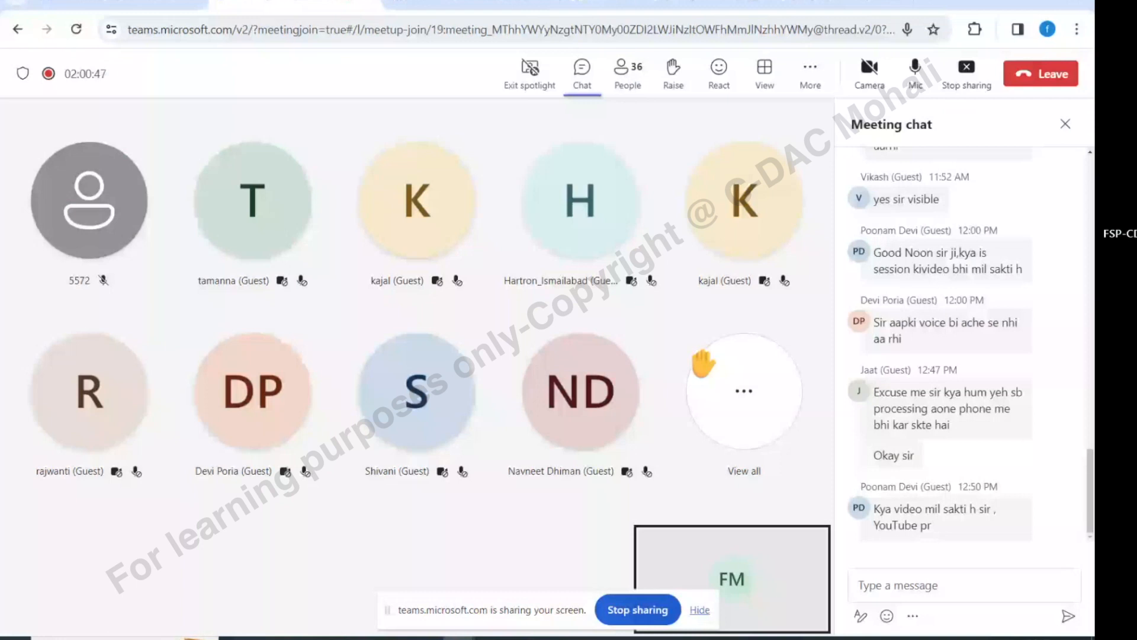
Go from the Teams tab back to the WordPress Appearance > Themes page
left_click(820, 3)
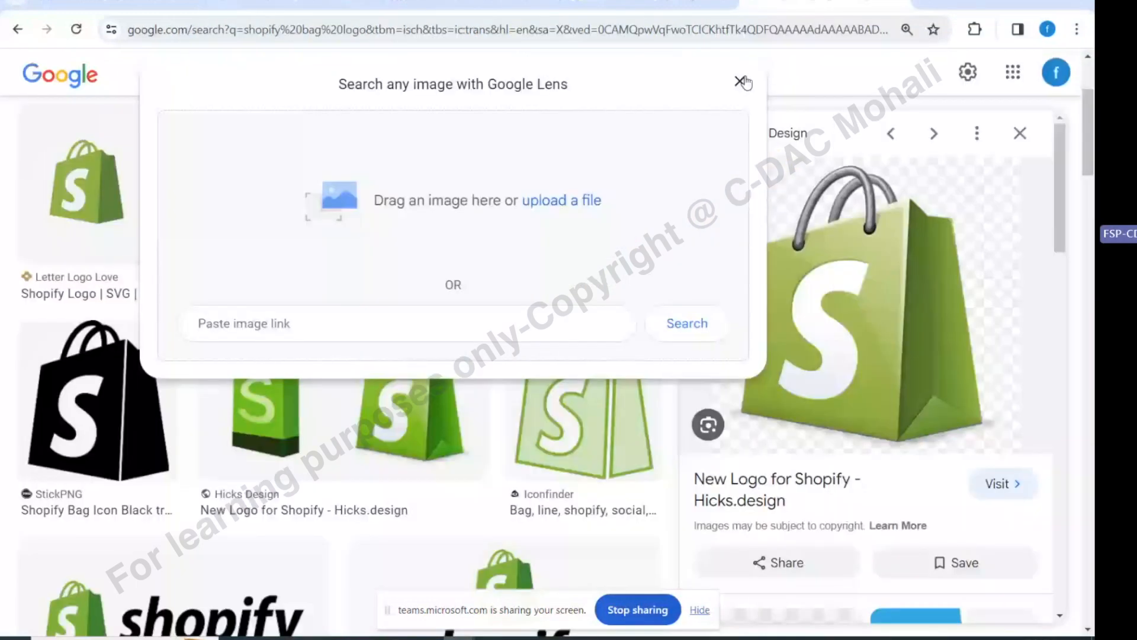
left_click(657, 3)
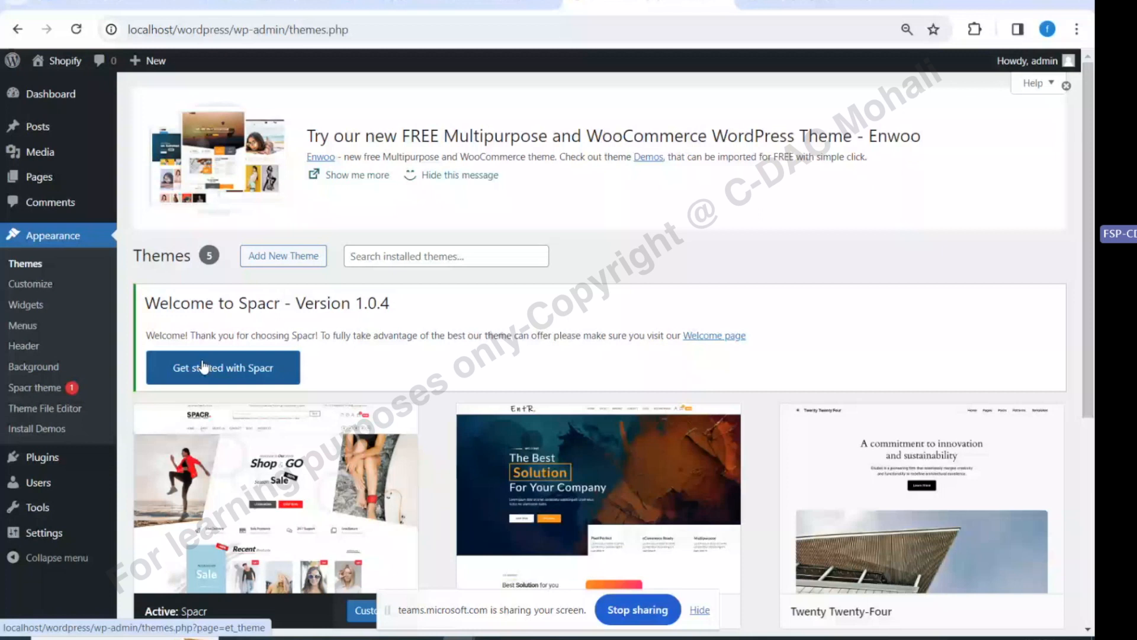
Open the Spacr welcome page, then the All Posts list showing only 'Hello world!'
left_click(203, 367)
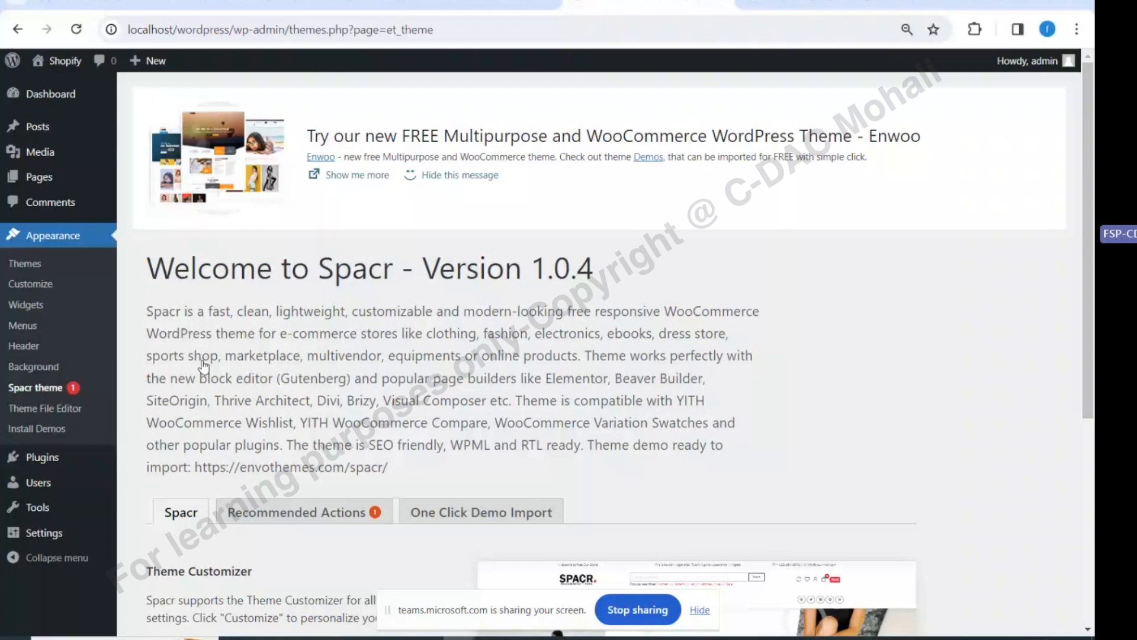
mouse_move(39, 177)
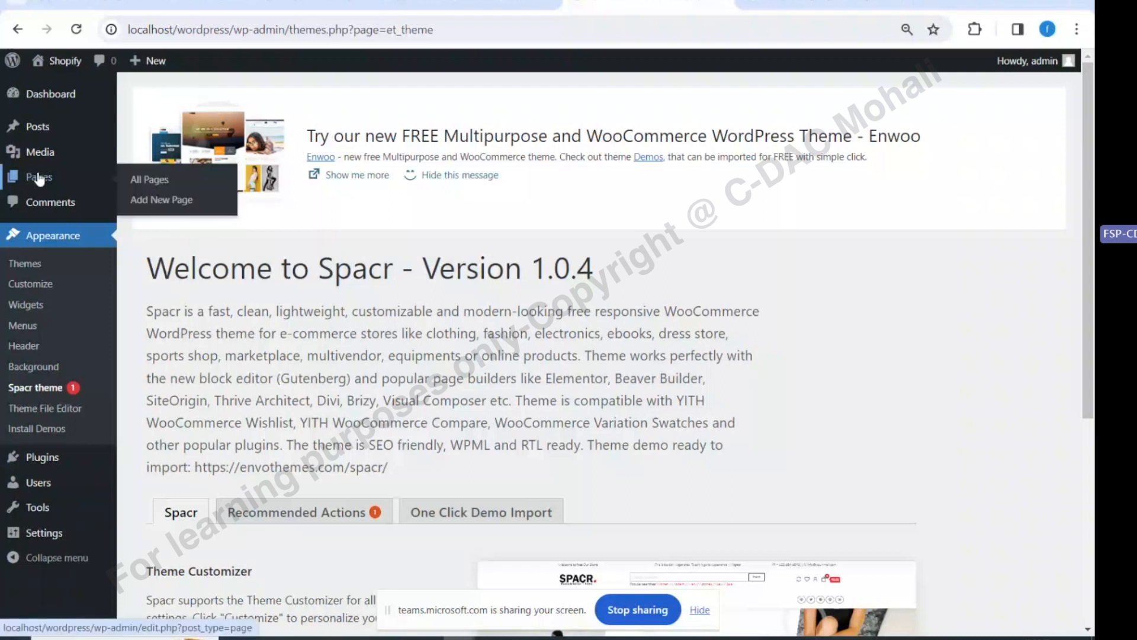
mouse_move(48, 135)
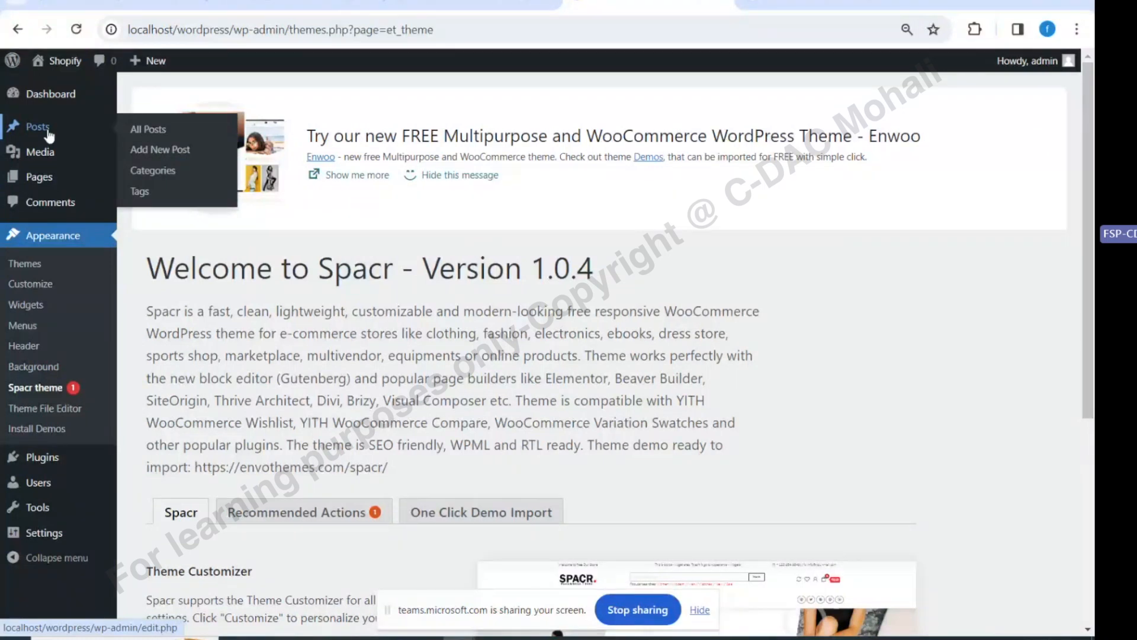
left_click(49, 136)
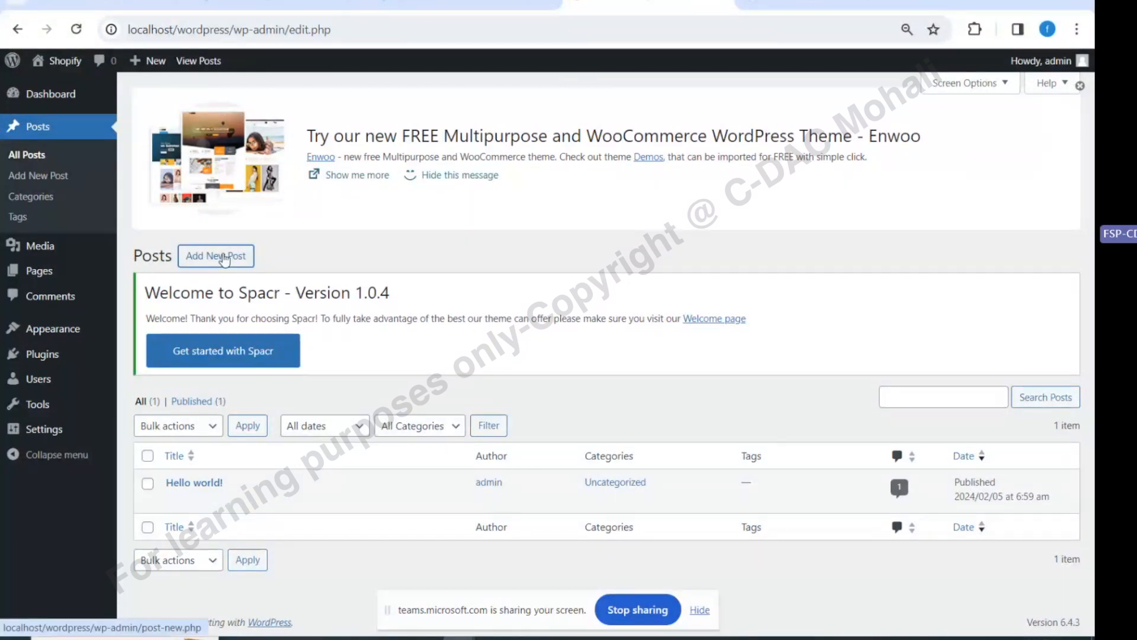
Create a new post titled 'Advantages of Social Media', then open a new browser tab
left_click(224, 261)
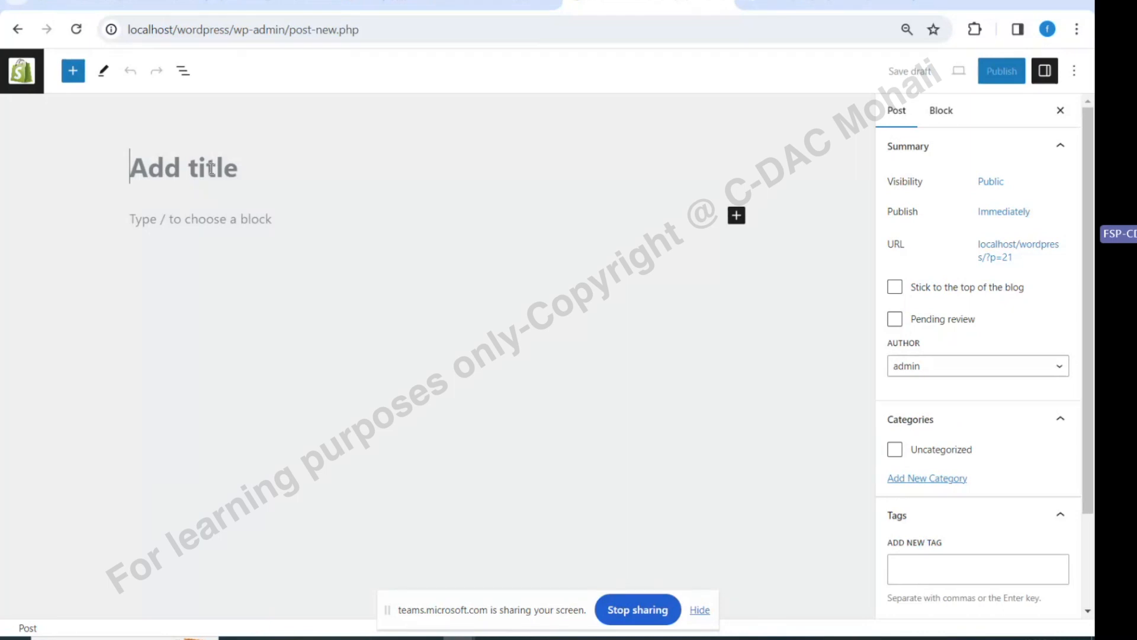
type("Adv")
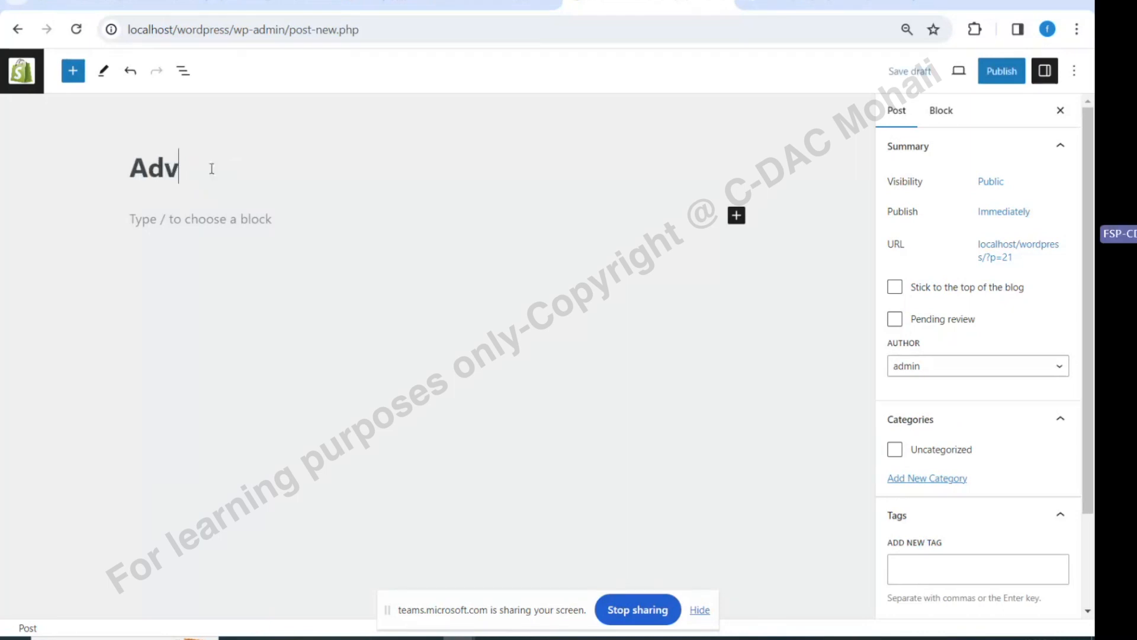
type("antages of S")
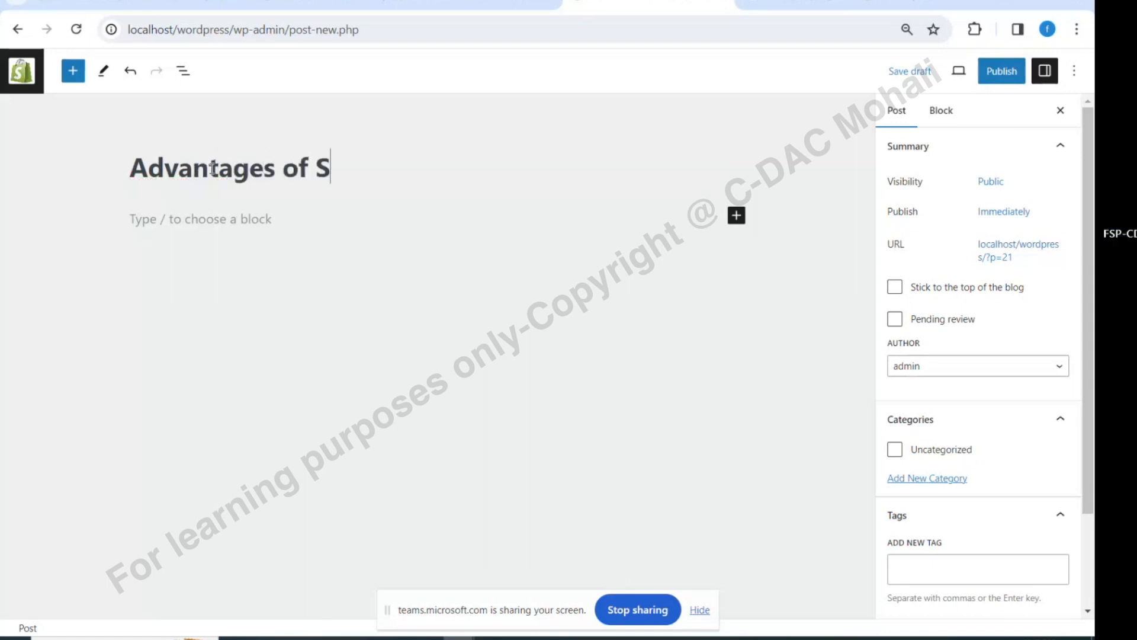
type("ocial Mei")
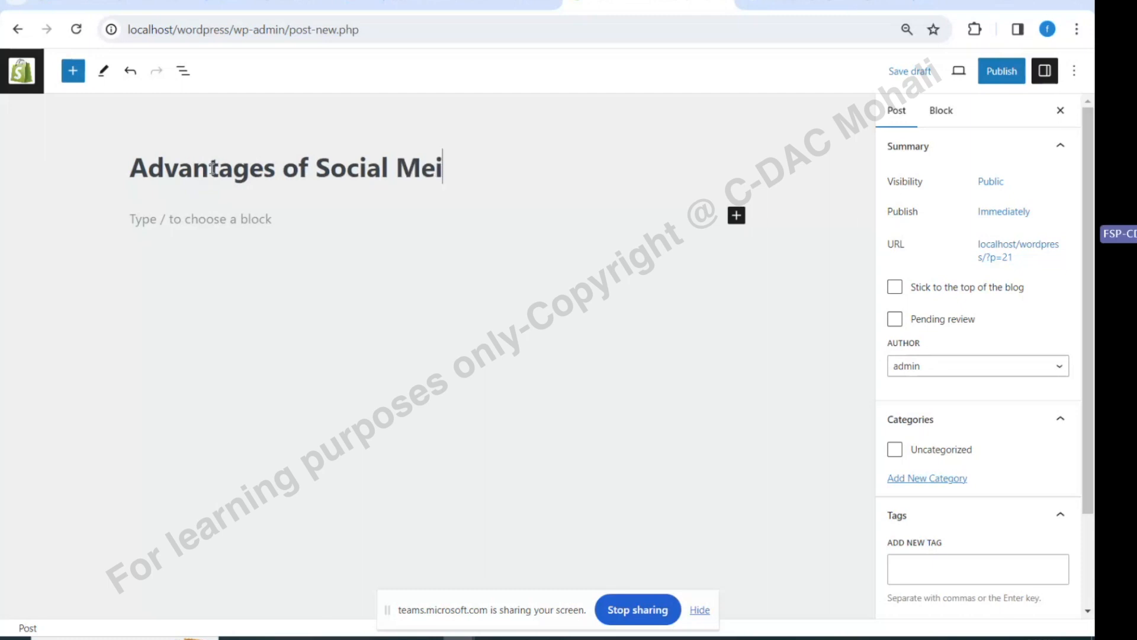
type("a")
key("BackSpace")
type("dia")
key("BackSpace")
key("BackSpace")
key("BackSpace")
key("BackSpace")
type("dia")
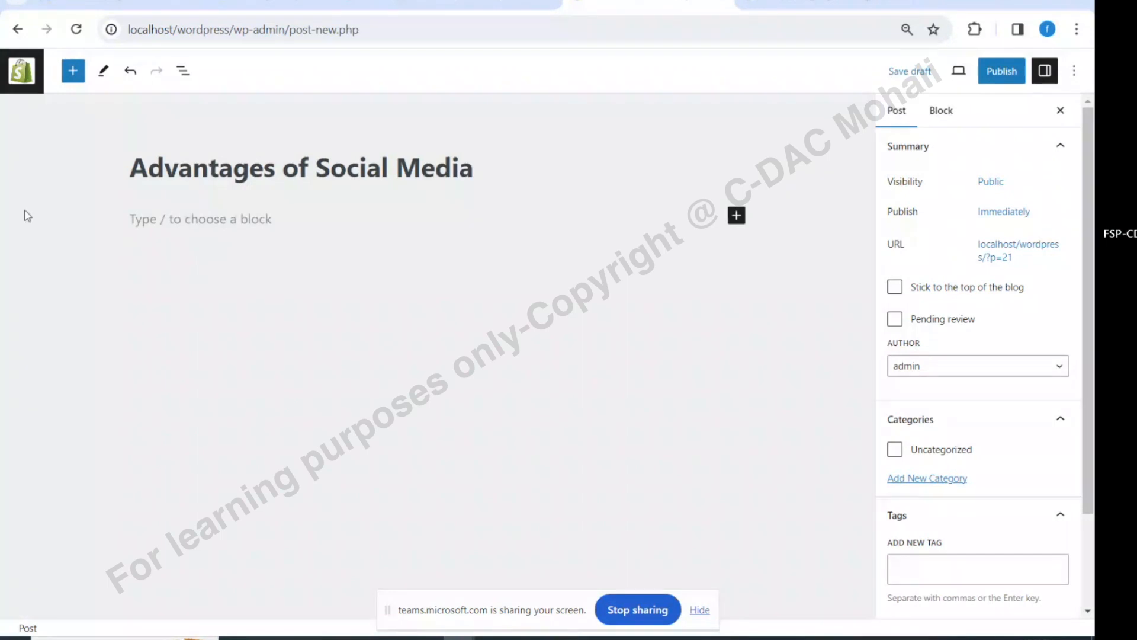
left_click(167, 217)
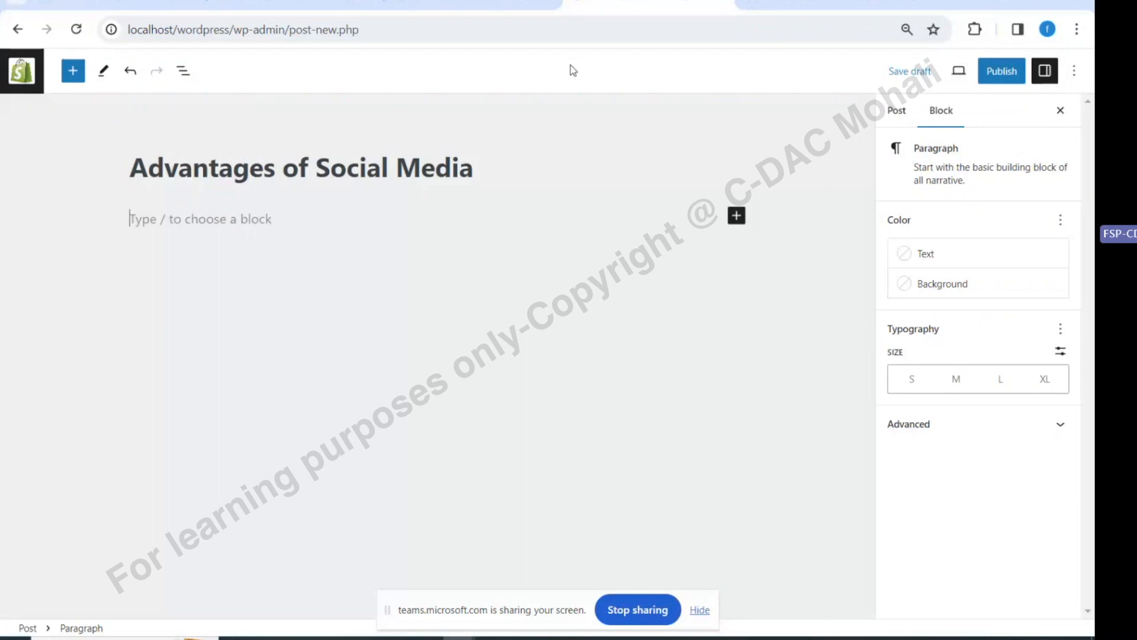
left_click(929, 5)
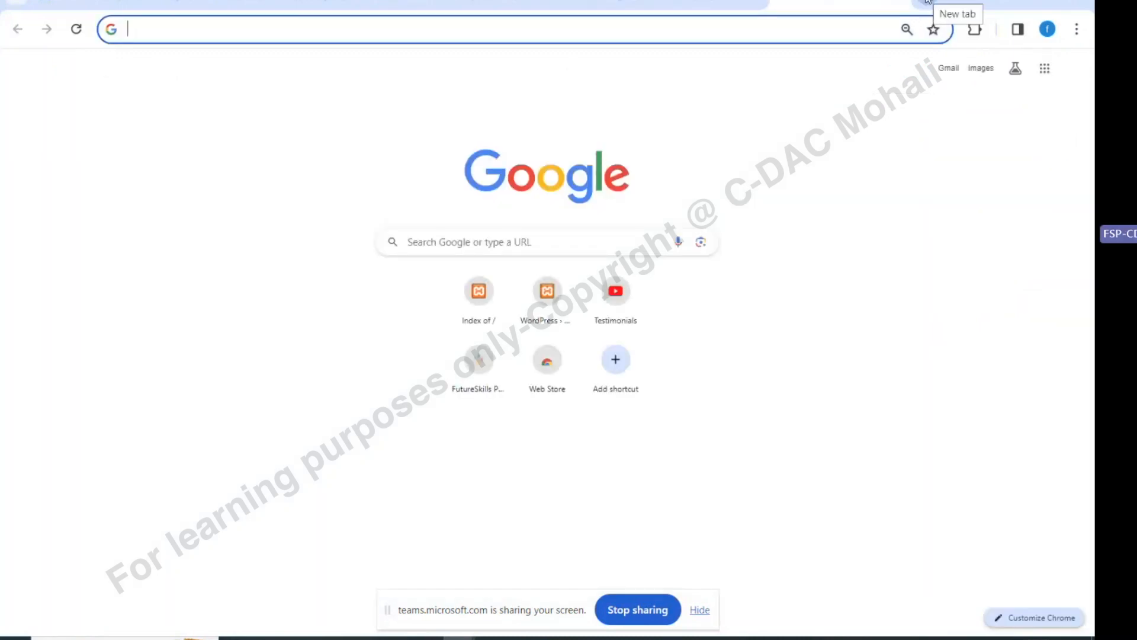
Search Google for 'dummy content generator' and open the lipsum.com result
type("dy")
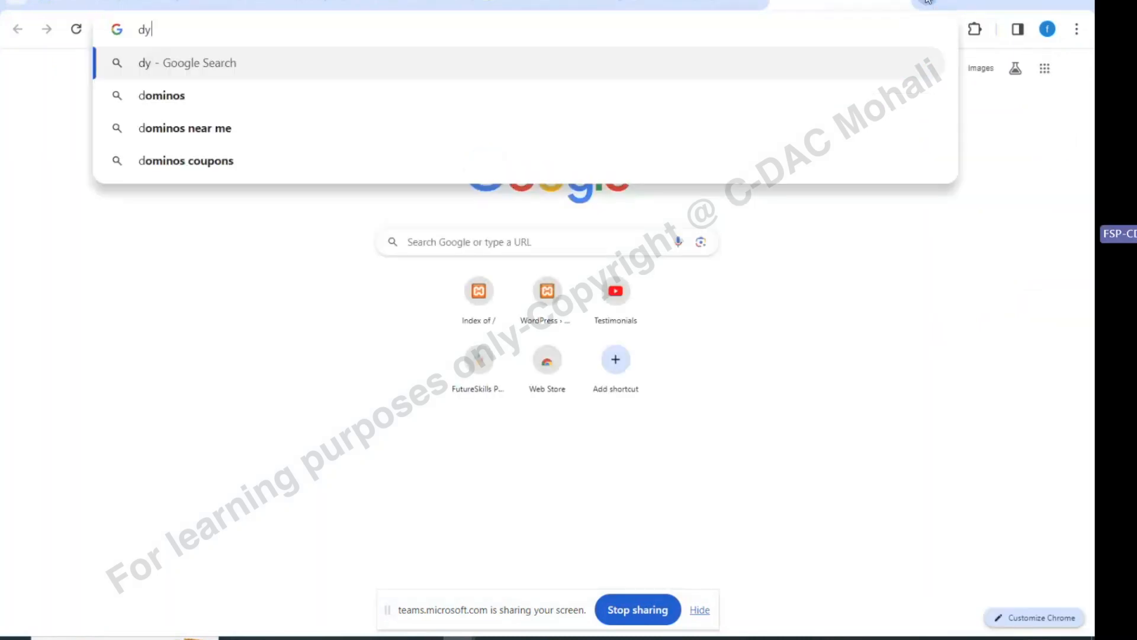
key("BackSpace")
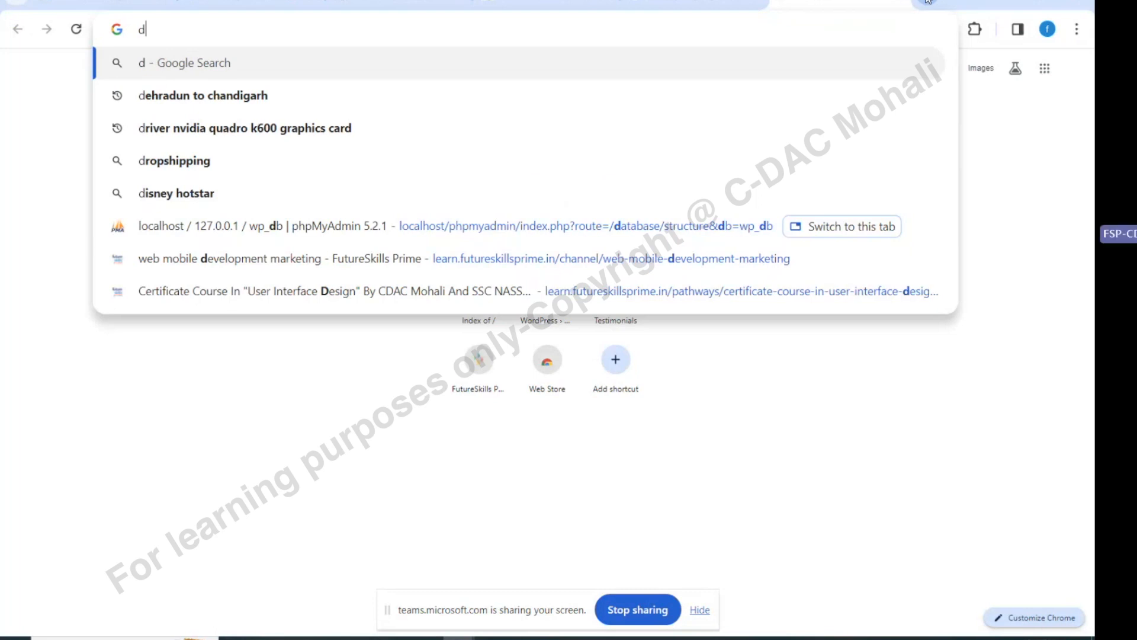
type("ummy content")
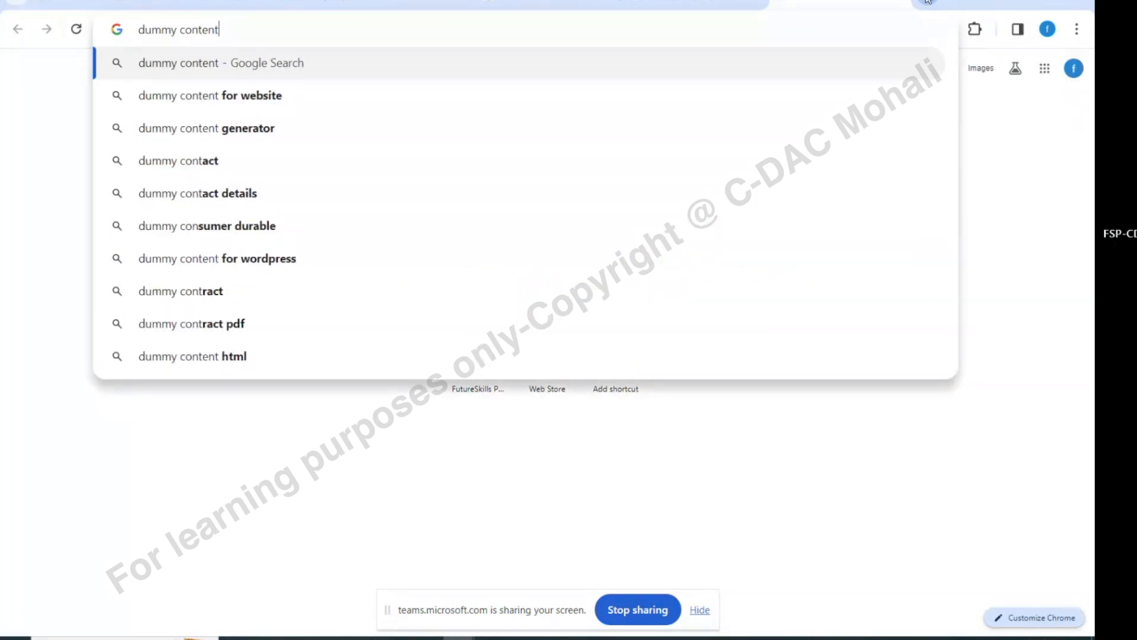
type(" d")
key("BackSpace")
key("BackSpace")
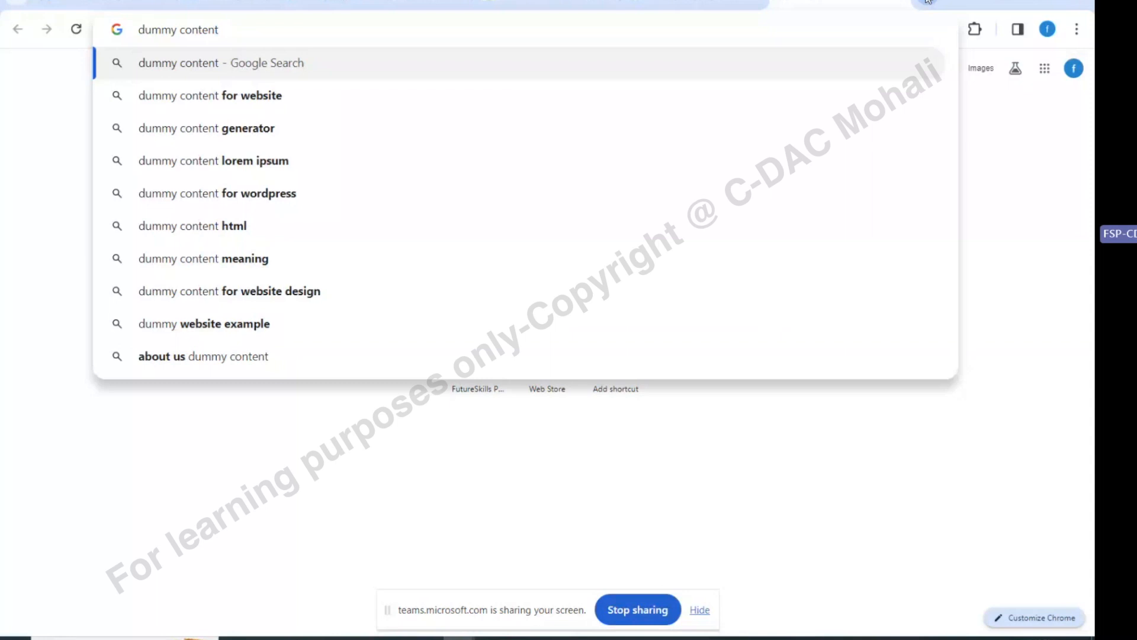
type("generat")
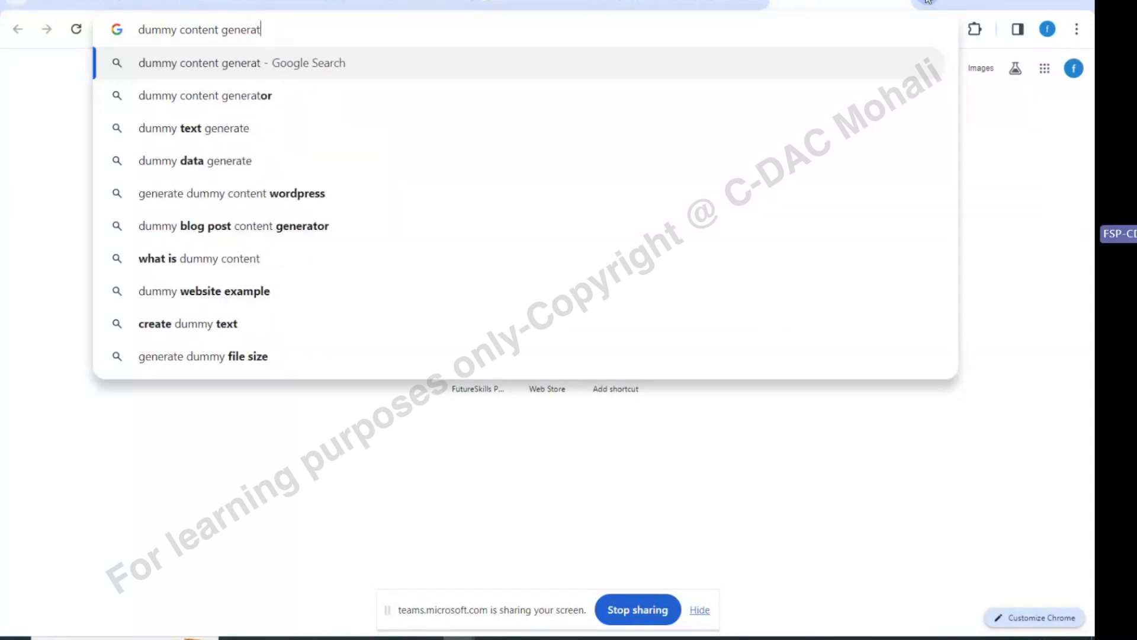
type("or")
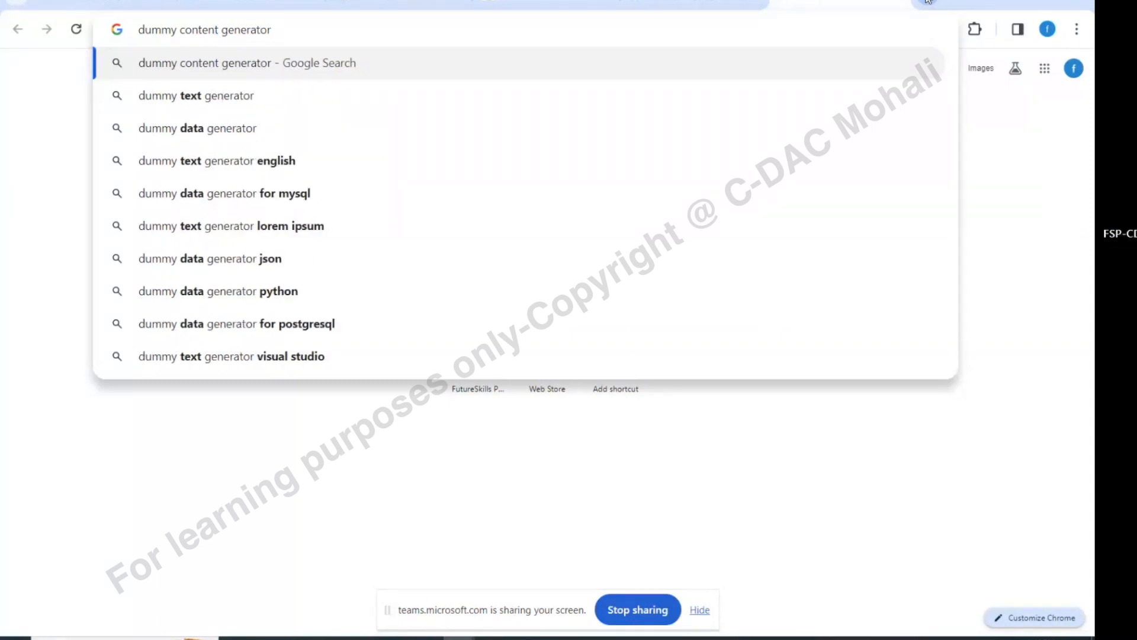
key("Return")
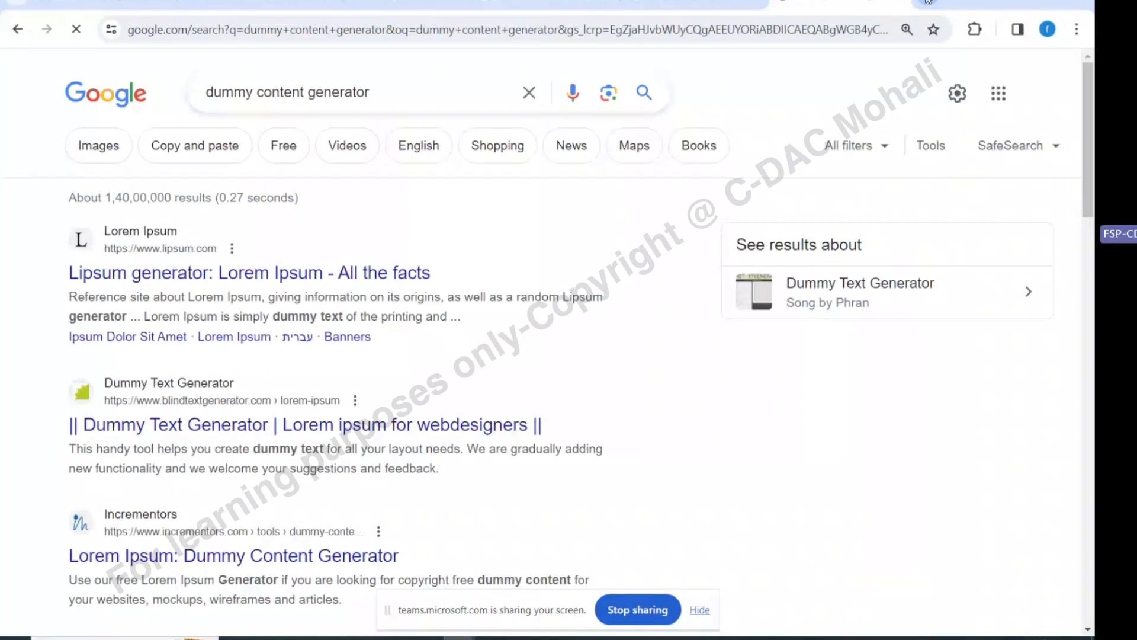
left_click(299, 274)
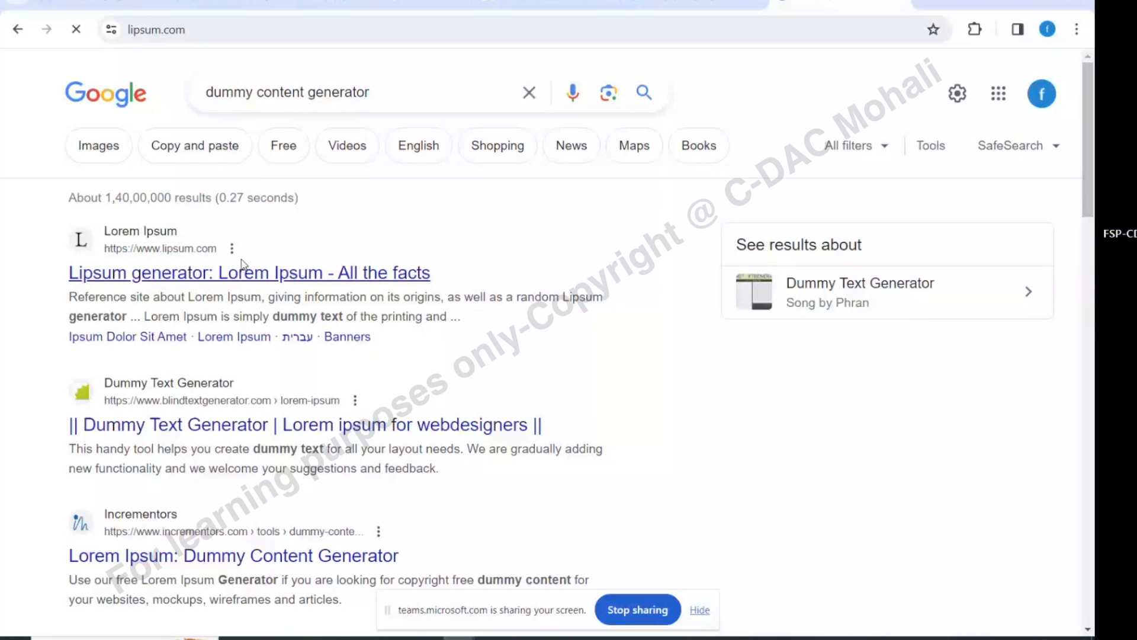
Dismiss the lipsum.com ad notice, check the extensions, and return to the search results
scroll(176, 153, "down", 5)
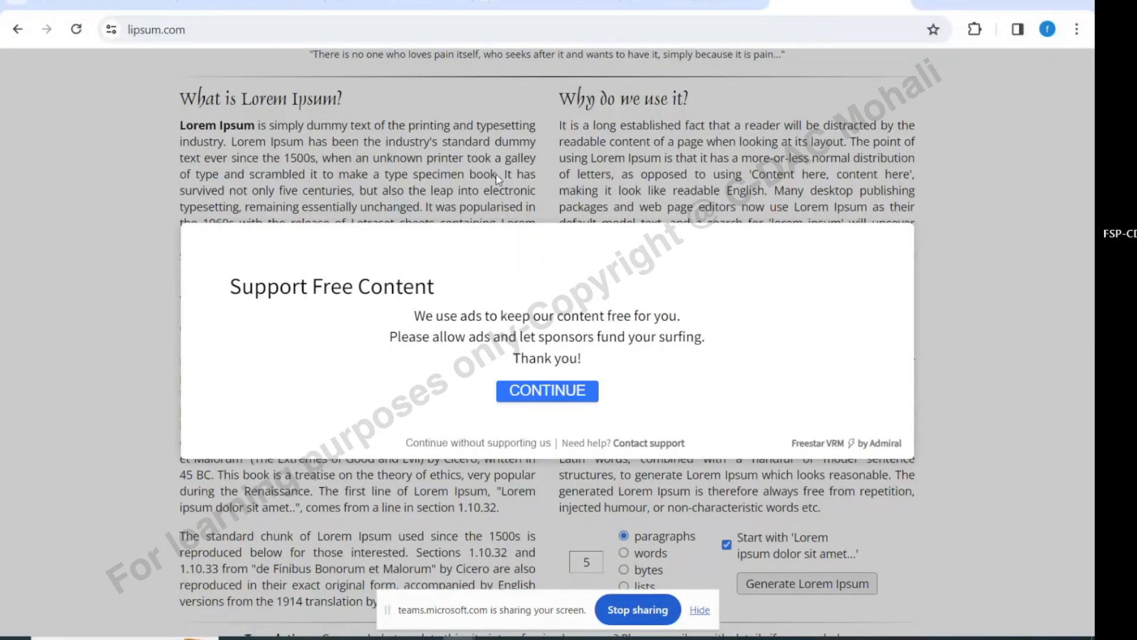
left_click(545, 392)
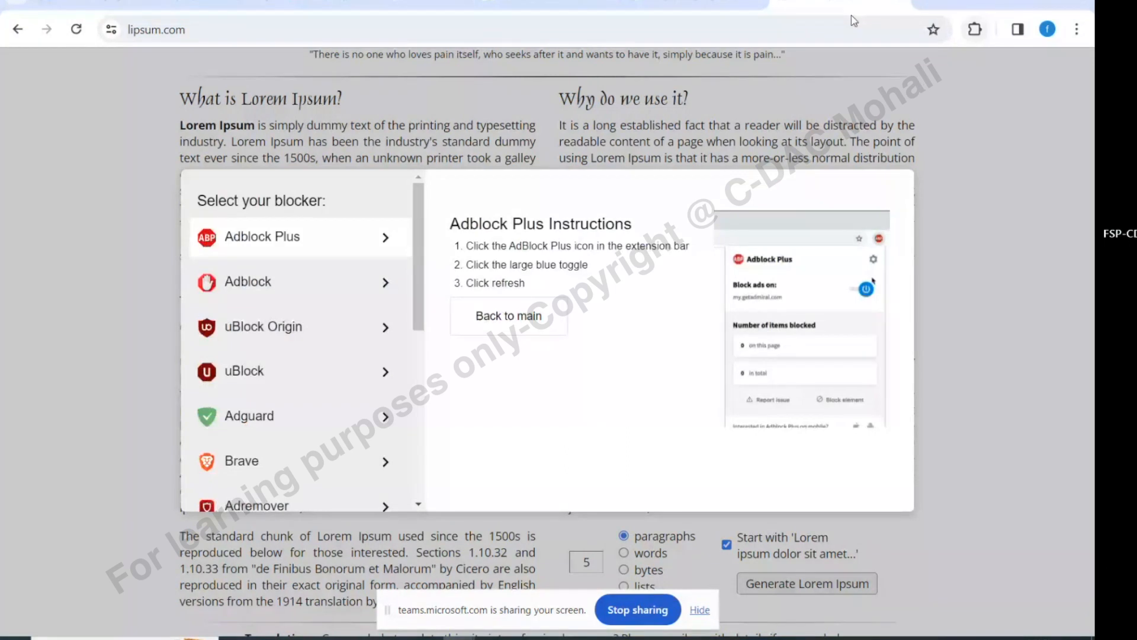
left_click(975, 29)
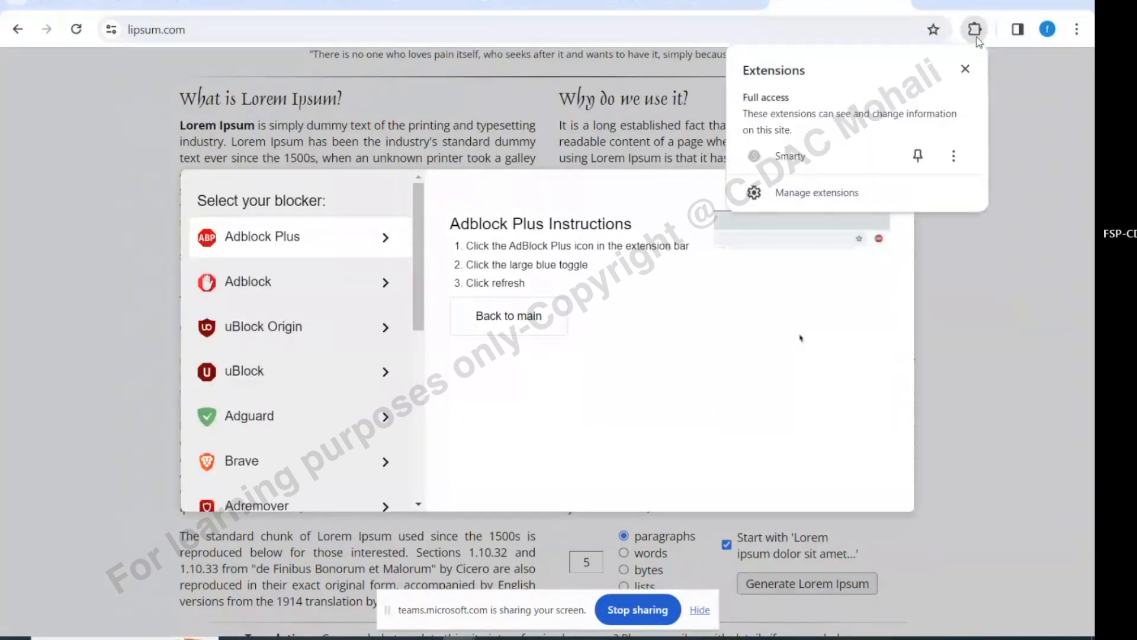
left_click(1023, 264)
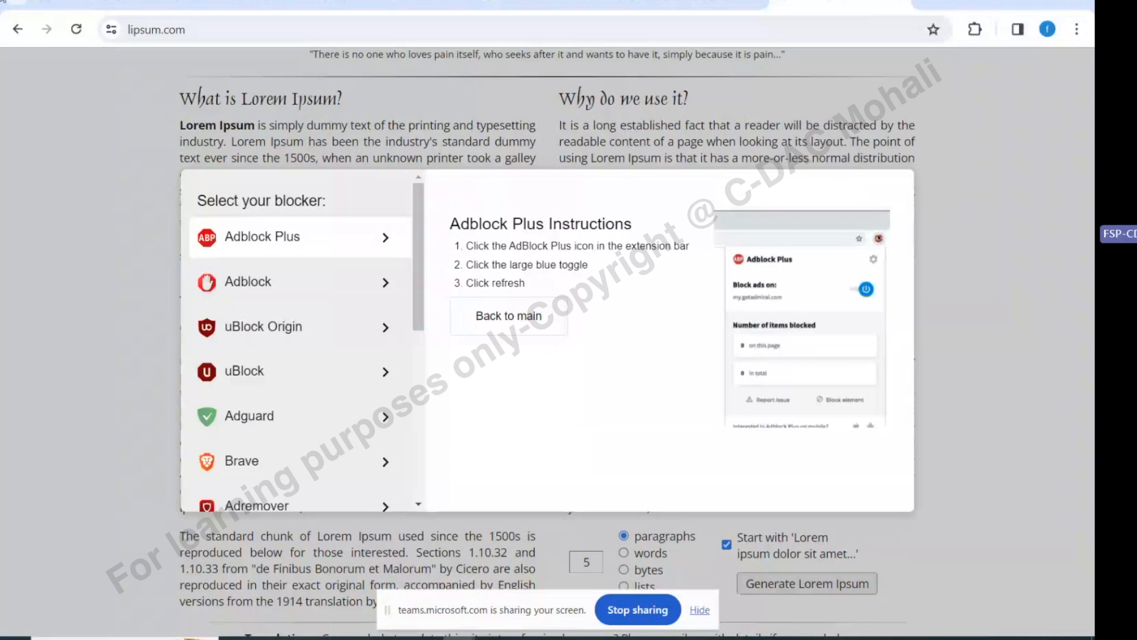
left_click(17, 29)
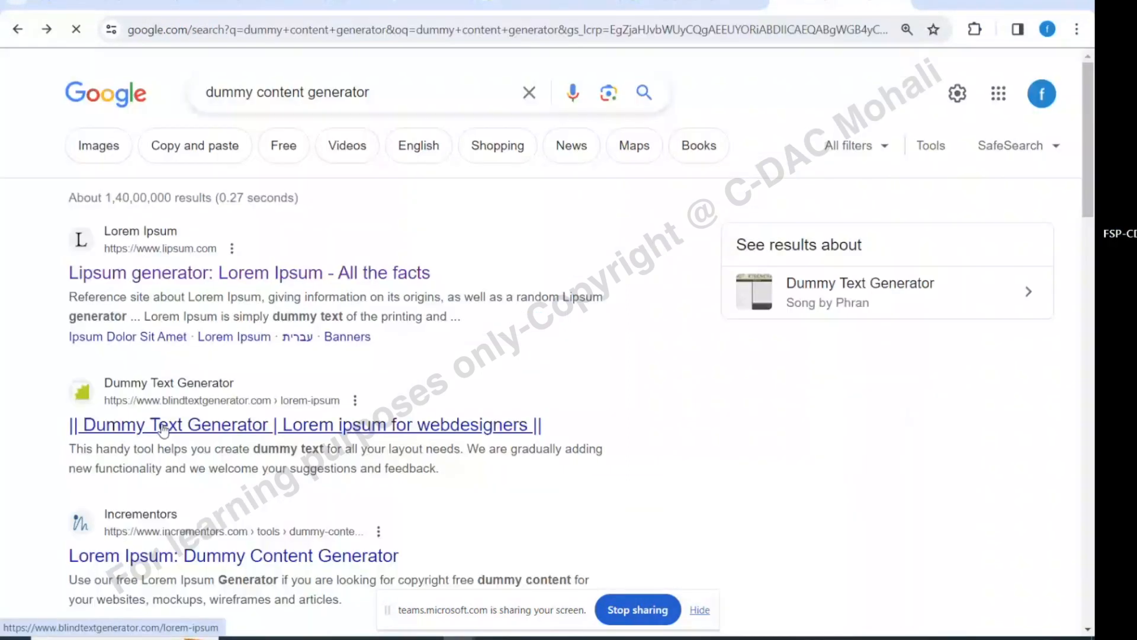
Open Blind Text Generator's Dummy Text Generator and select its lorem ipsum paragraph
left_click(166, 428)
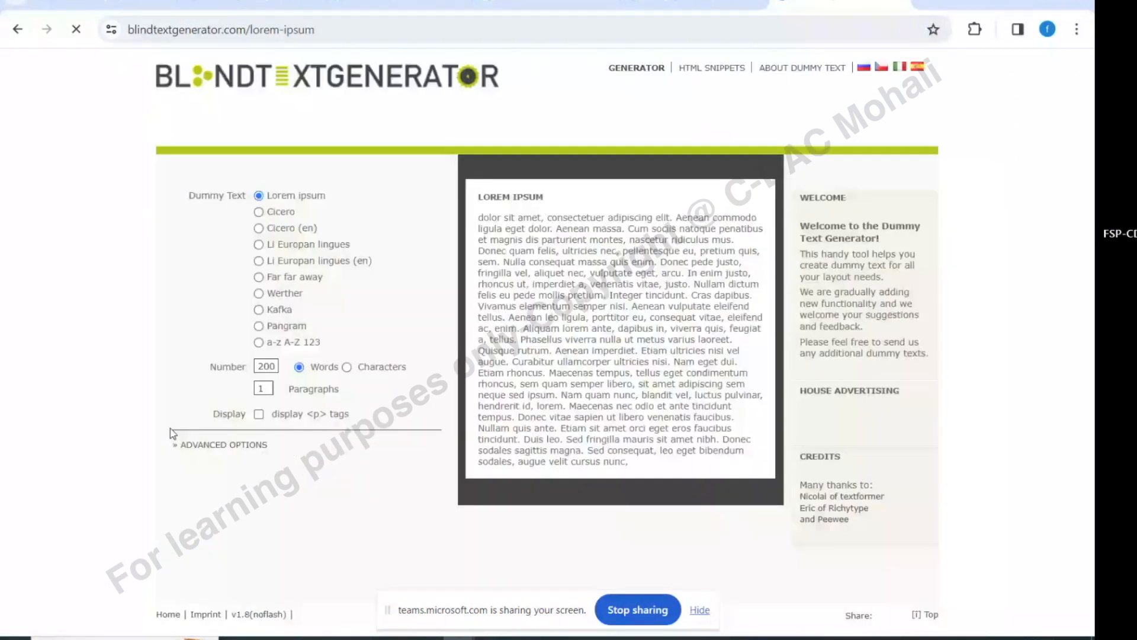
key("ctrl+a")
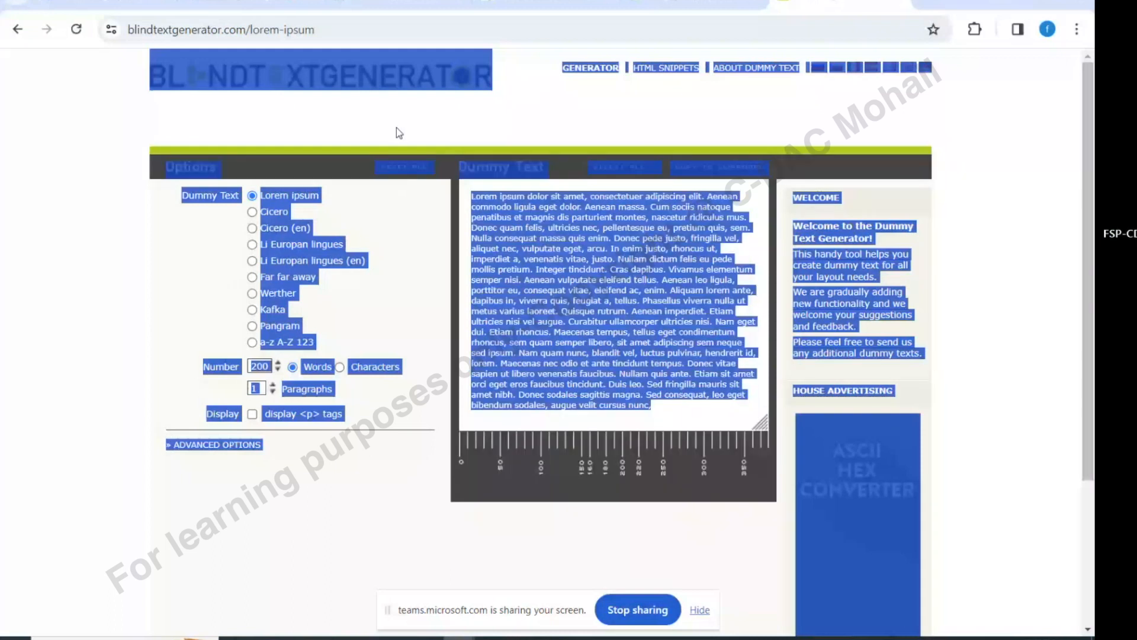
left_click(484, 185)
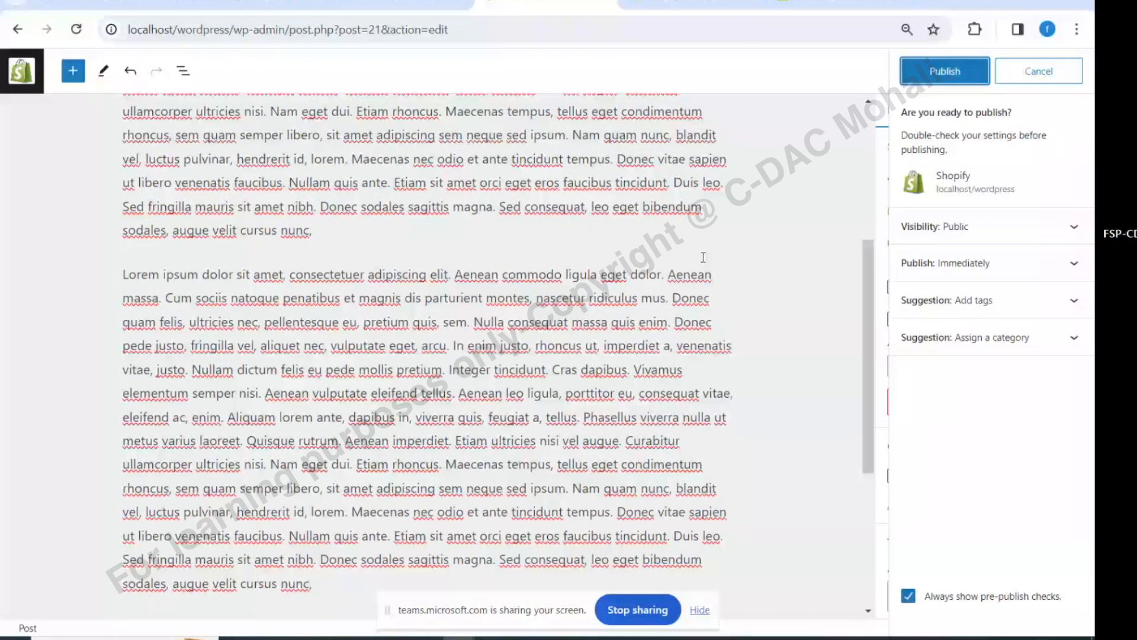
Stay in the editor, publish 'Advantages of Social Media', and view the live homepage
left_click(25, 80)
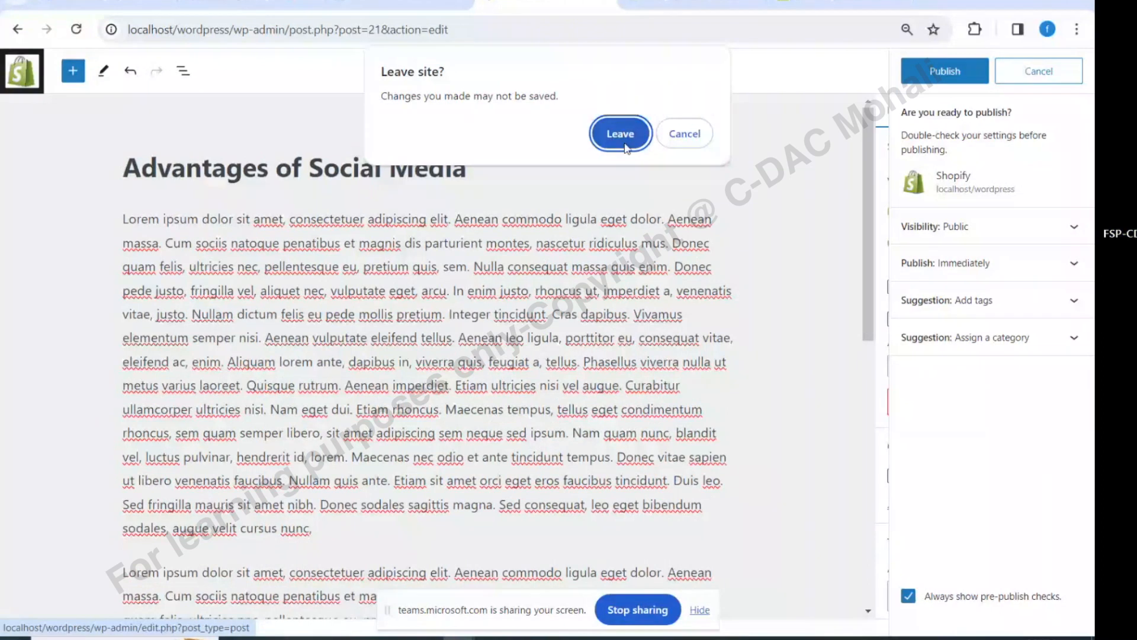
left_click(683, 136)
left_click(954, 70)
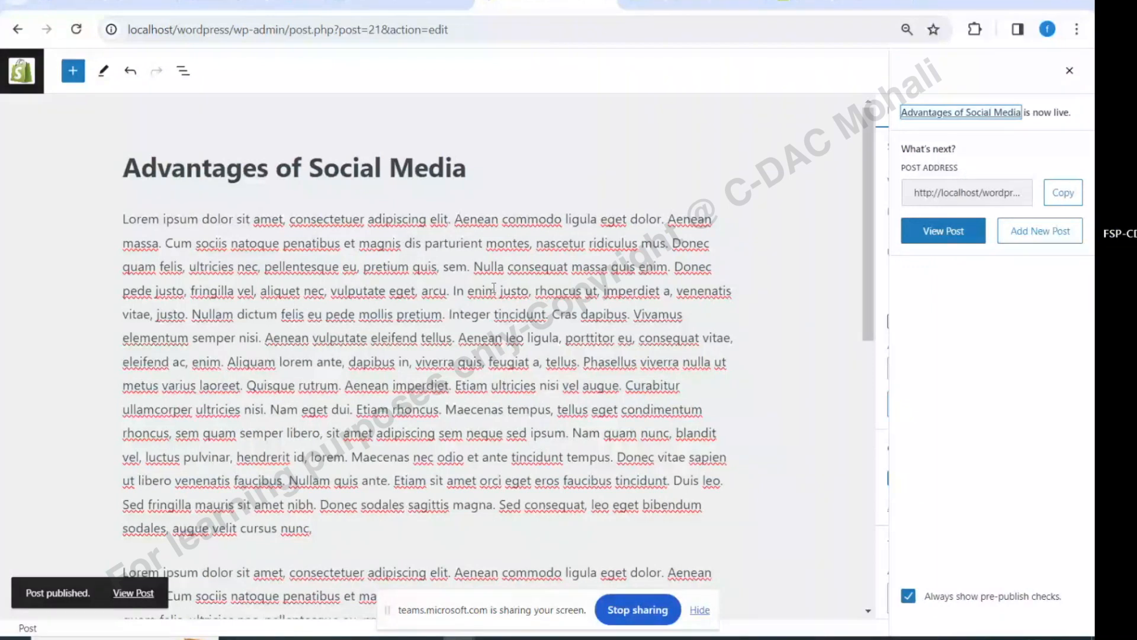
left_click(29, 67)
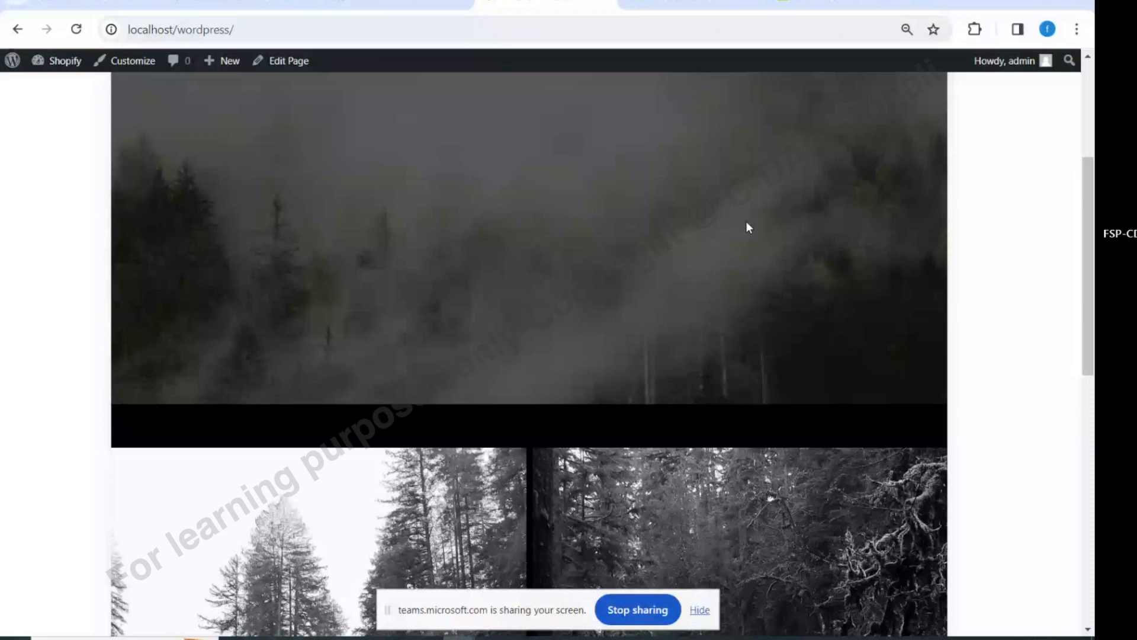
Go from the live site to the admin Dashboard and into Appearance > Menus
left_click(214, 101)
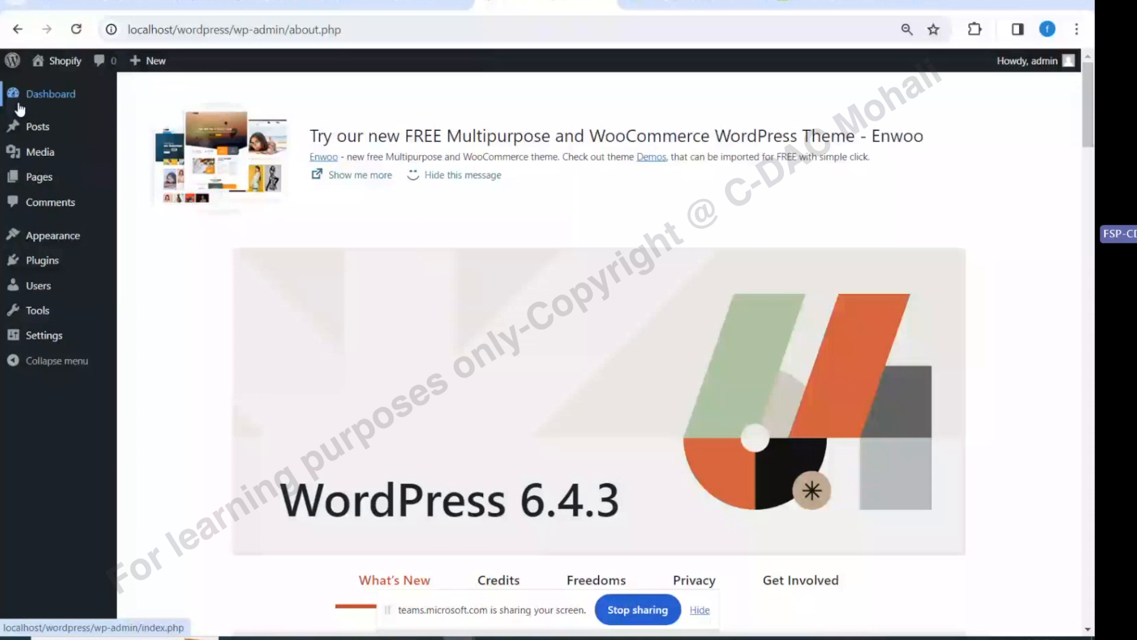
left_click(20, 106)
mouse_move(151, 295)
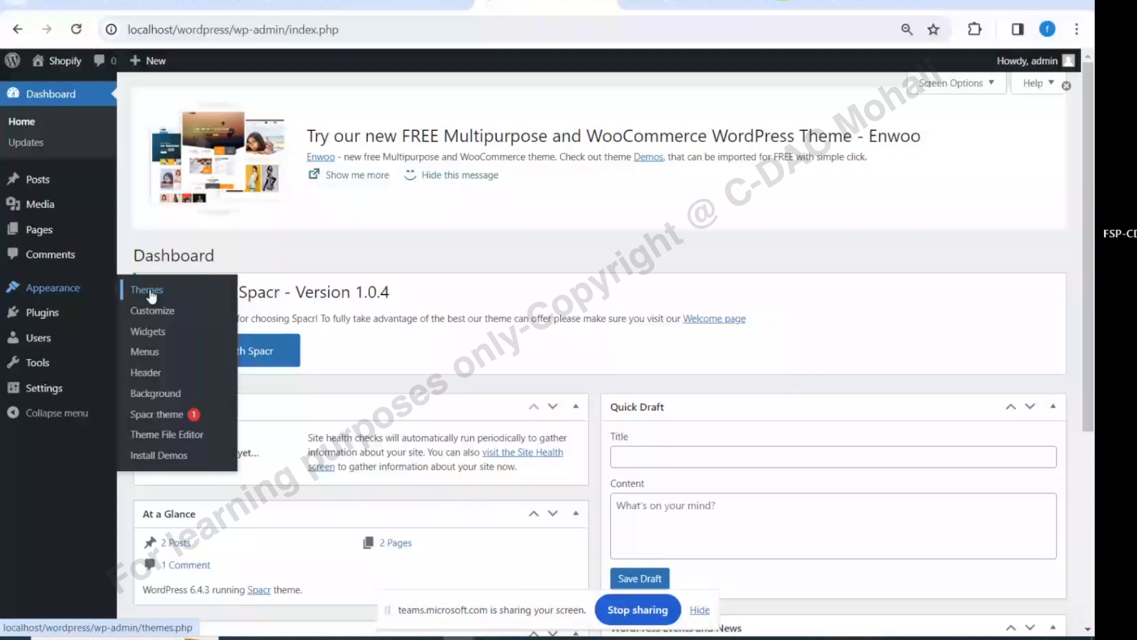
left_click(145, 351)
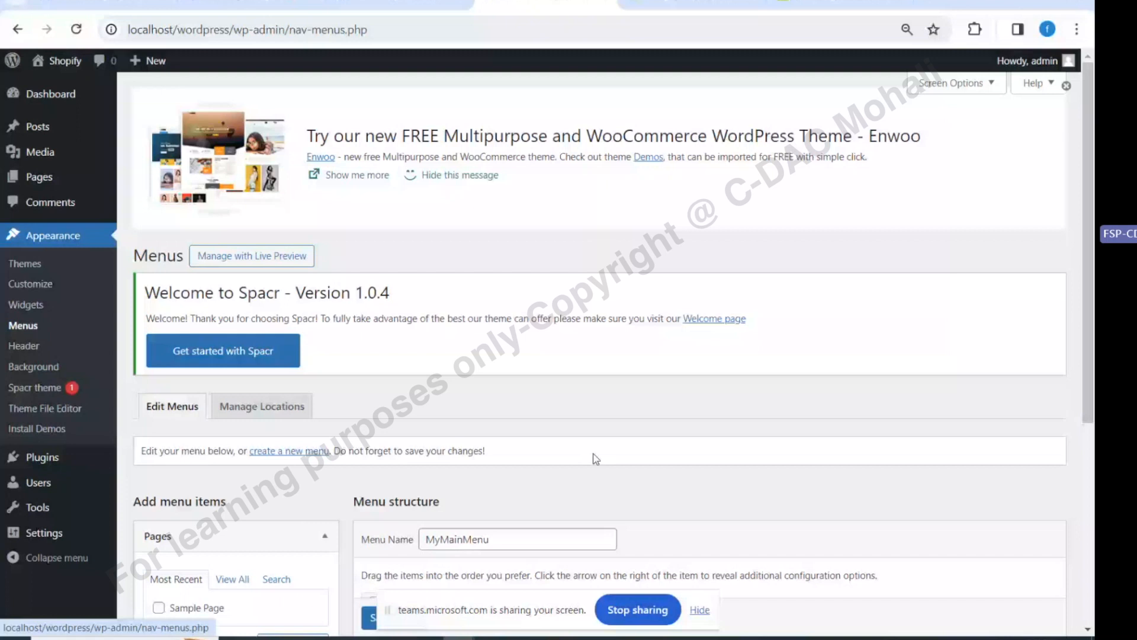
Add the 'Advantages of Social Media' post to MyMainMenu and save it
scroll(596, 459, "down", 5)
left_click(177, 357)
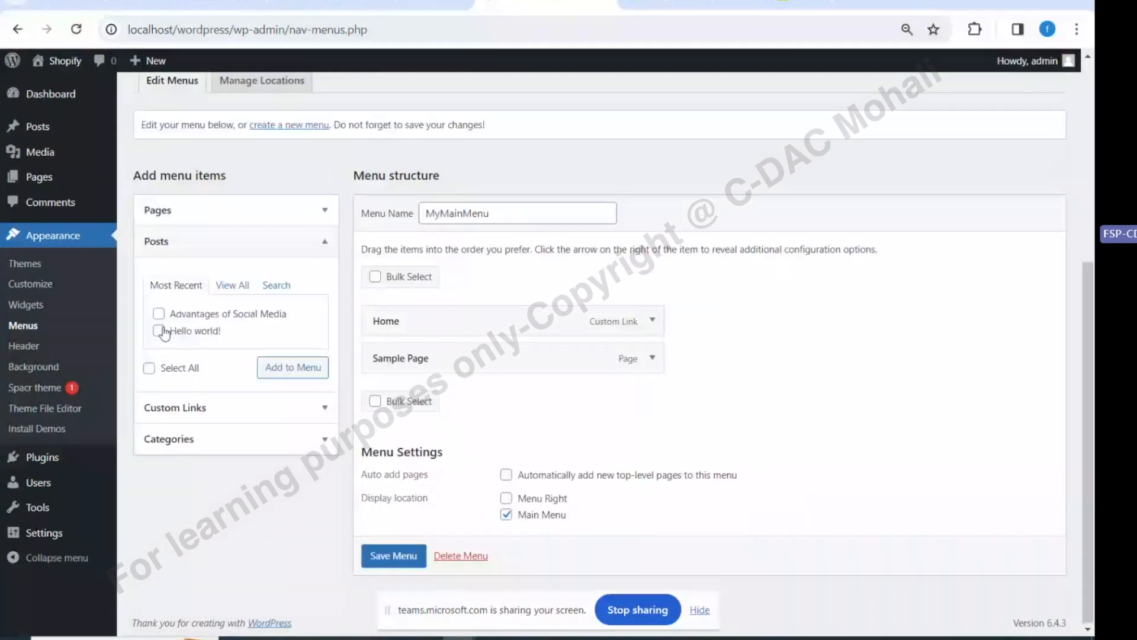
left_click(158, 314)
left_click(293, 367)
scroll(355, 474, "down", 1)
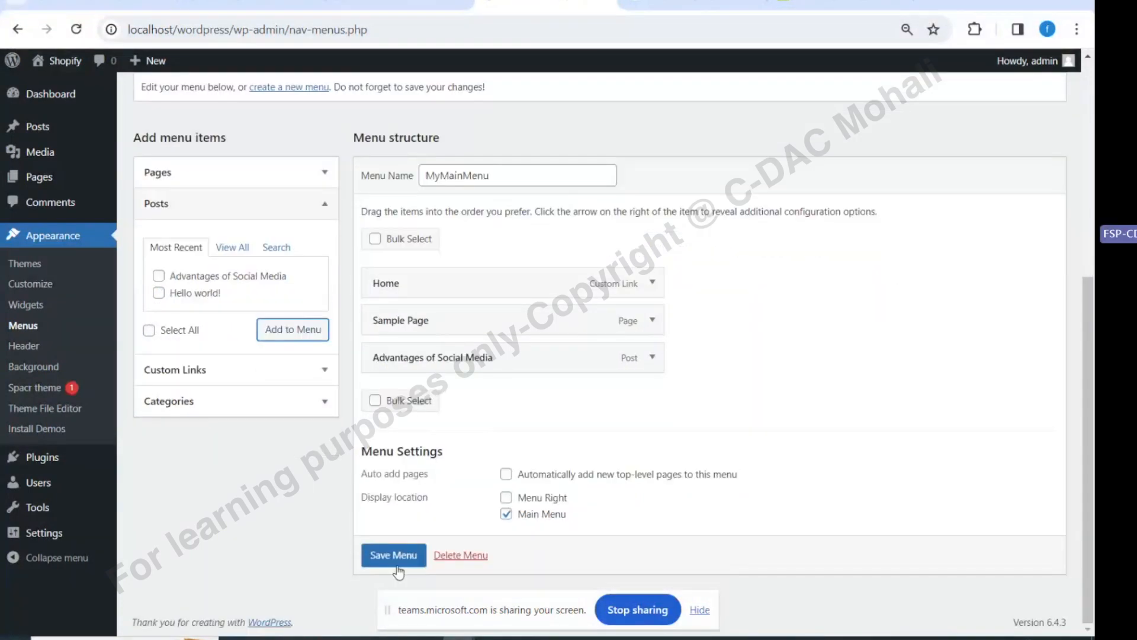
left_click(397, 556)
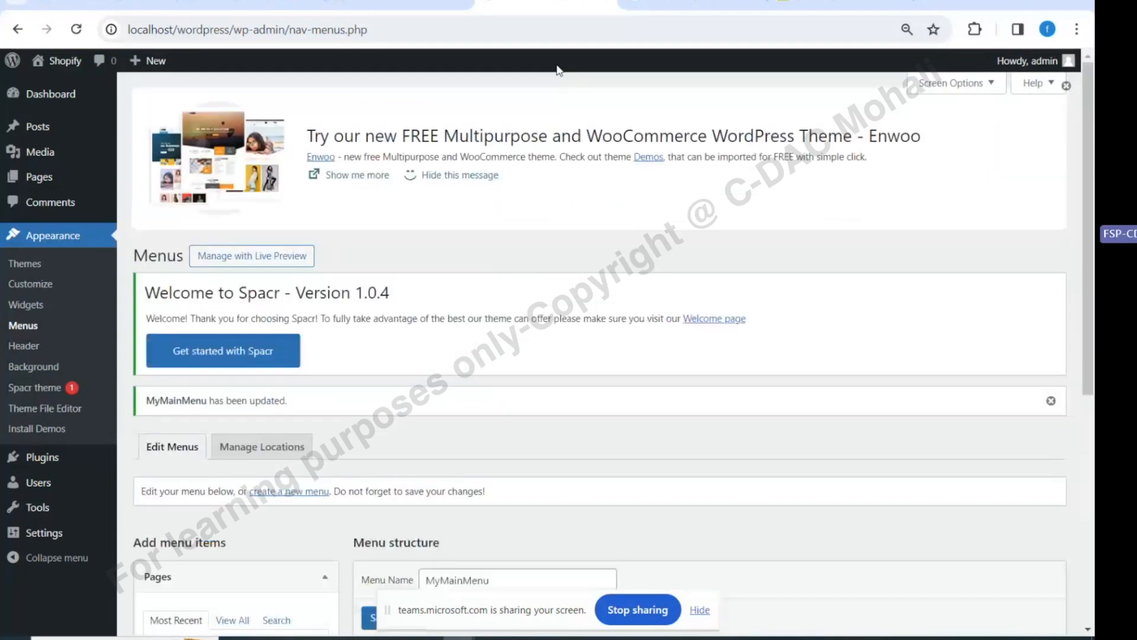
Open 'Advantages of Social Media' from the live site menu, review it, and close the tab
left_click(691, 4)
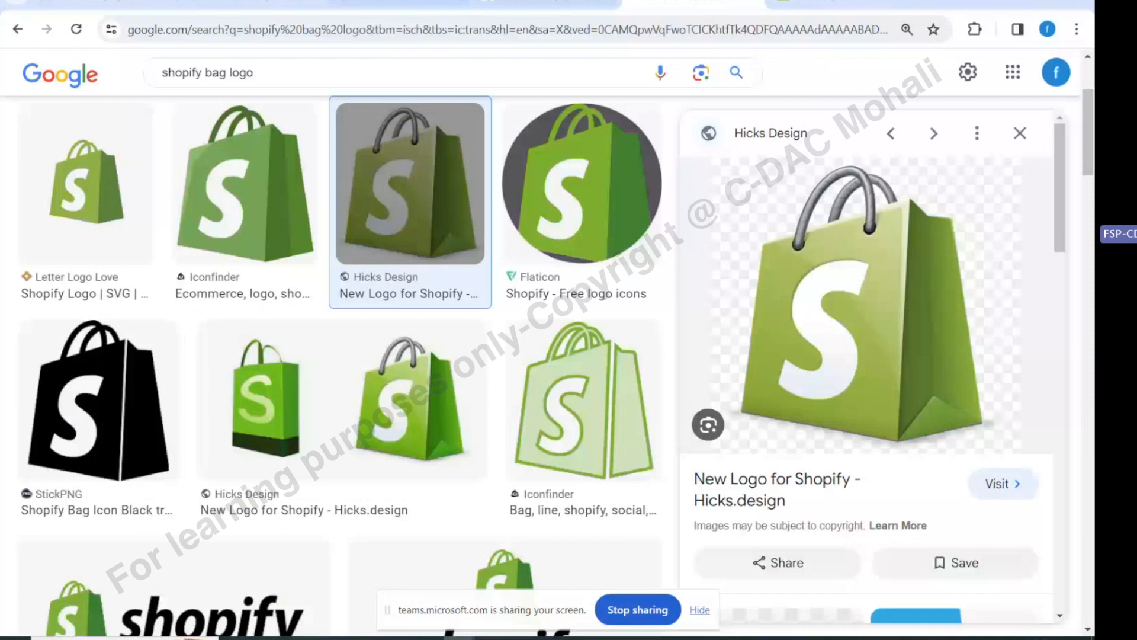
left_click(545, 5)
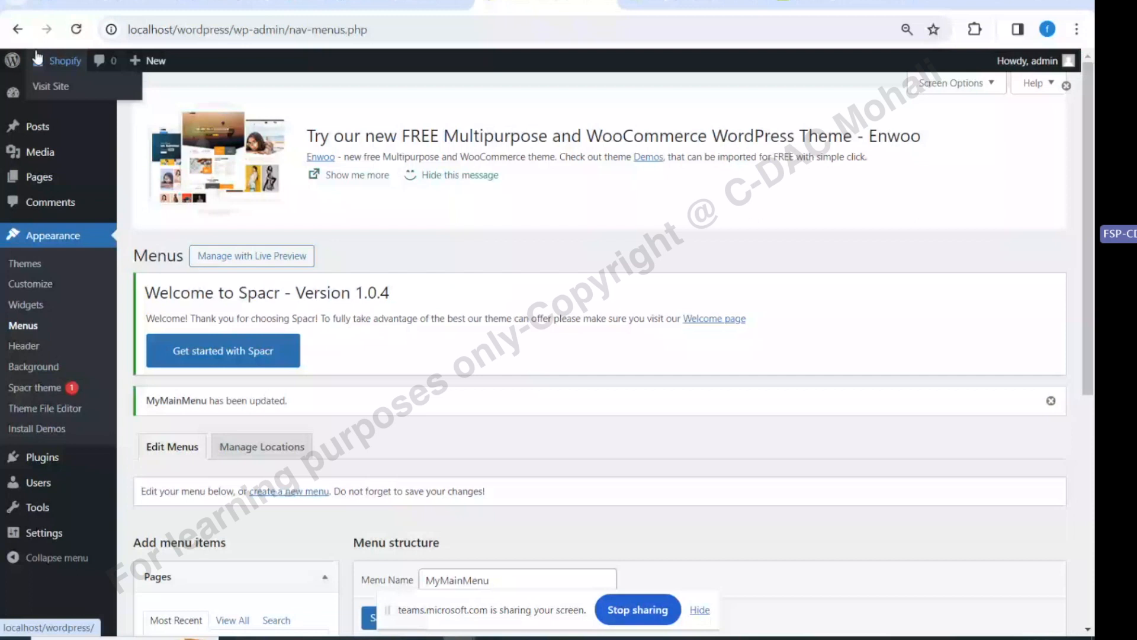
left_click(36, 57)
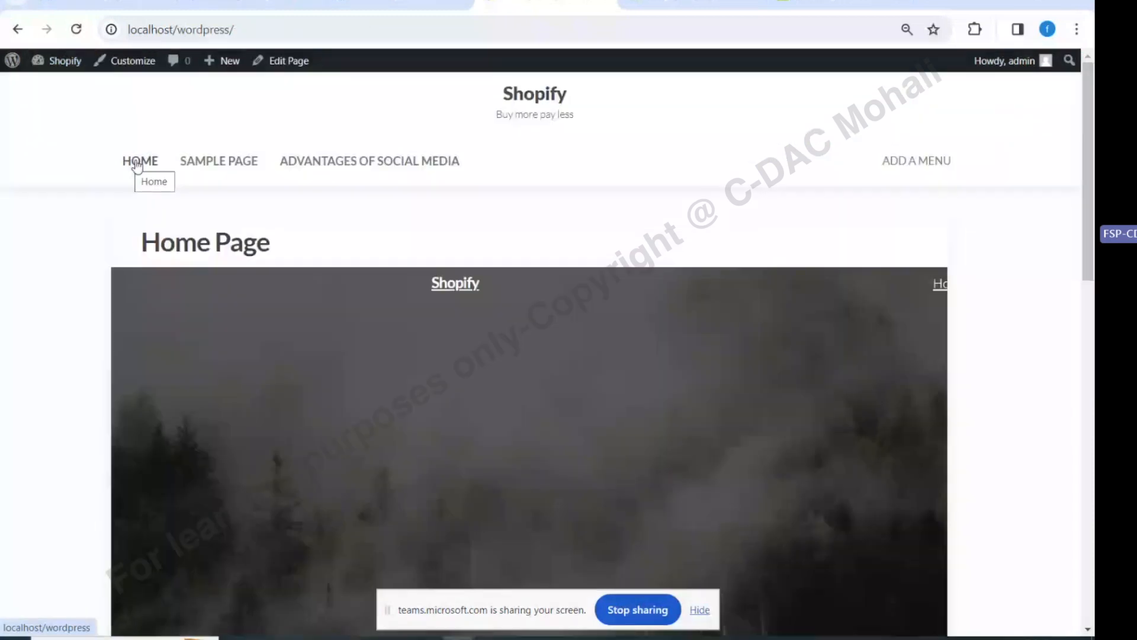
left_click(318, 168)
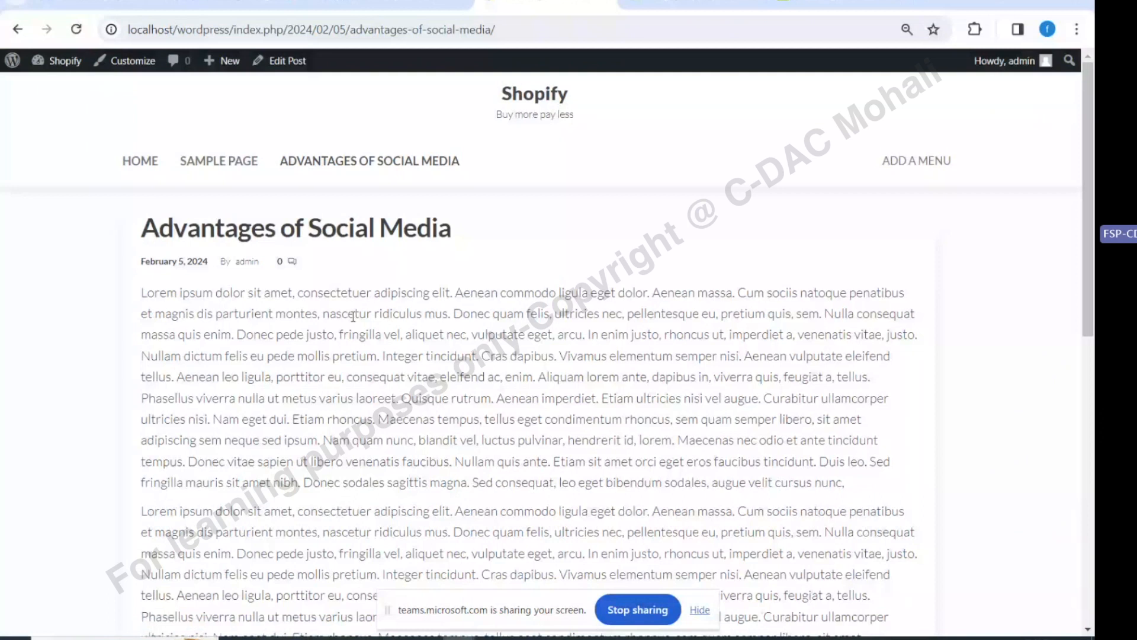
scroll(353, 315, "down", 7)
left_click(211, 371)
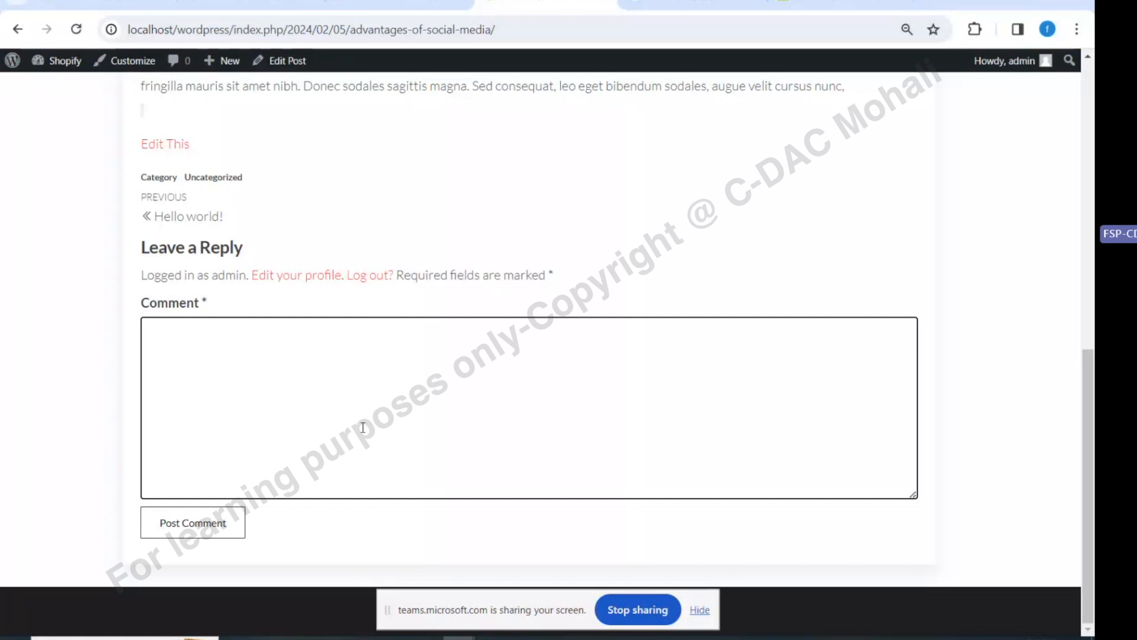
scroll(279, 458, "up", 5)
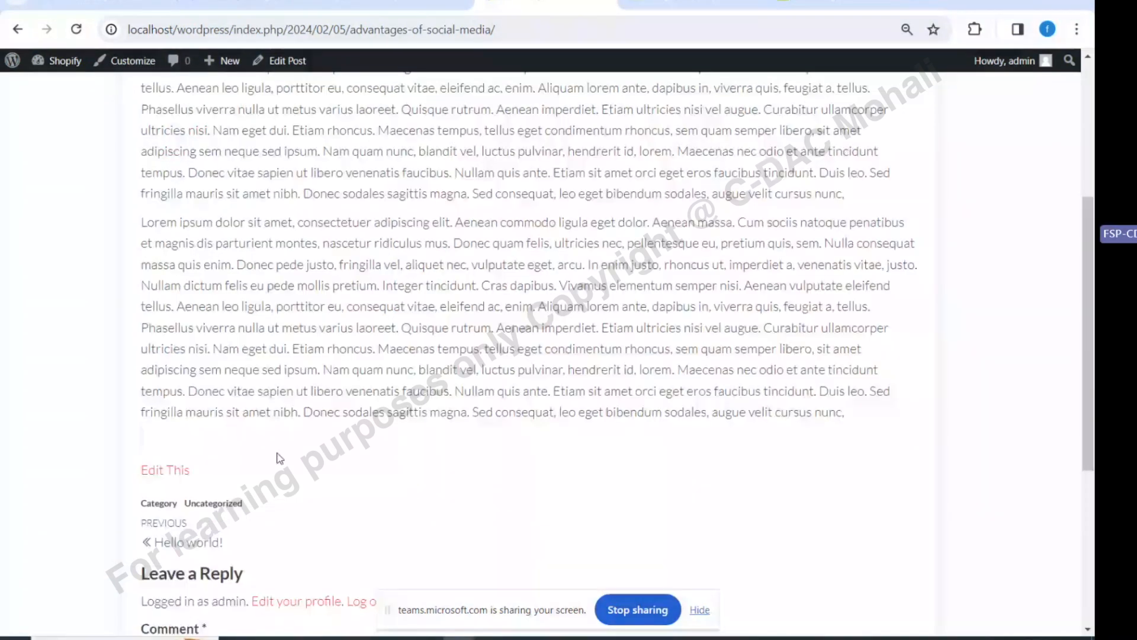
scroll(279, 458, "up", 5)
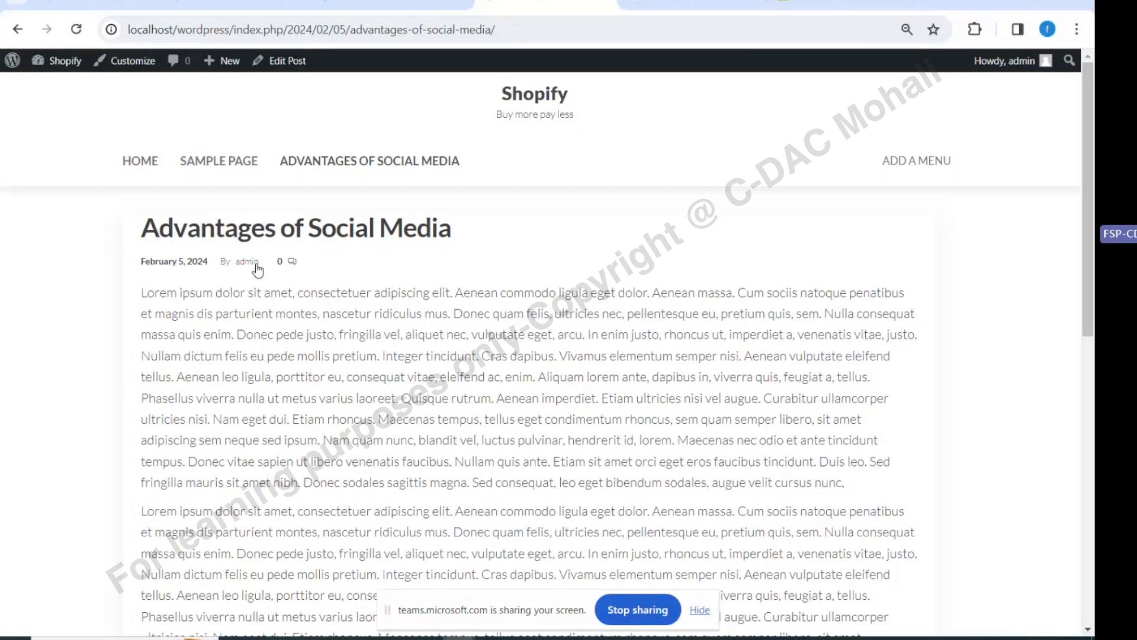
scroll(260, 267, "down", 10)
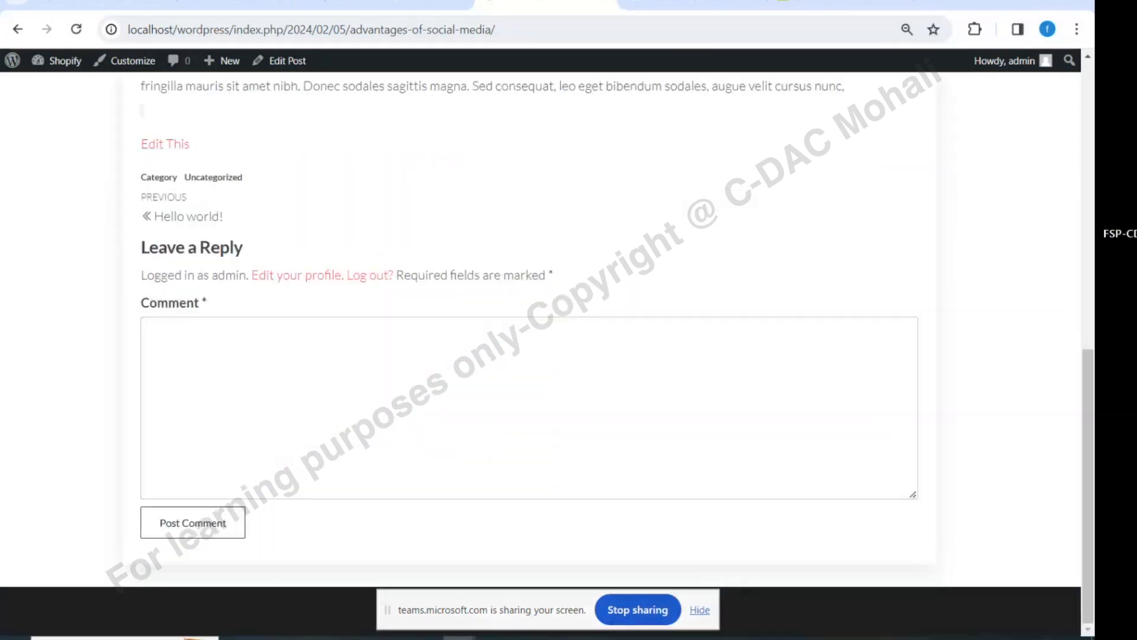
left_click(610, 1)
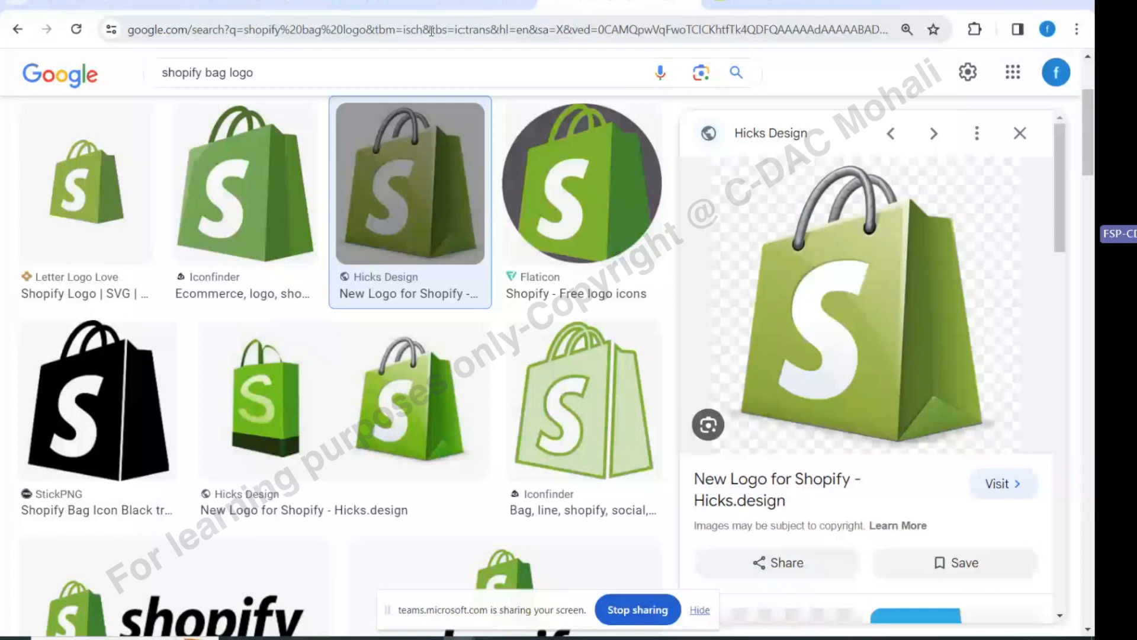
Open localhost/wordpress in a new tab and go to the admin Dashboard
left_click(938, 3)
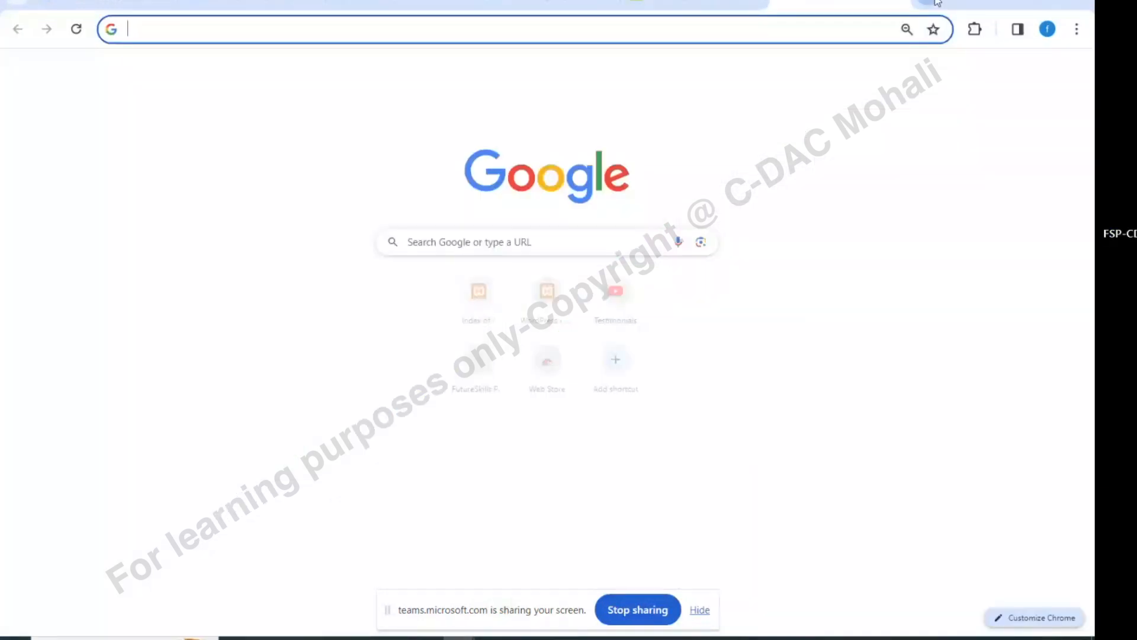
type("local")
key("Return")
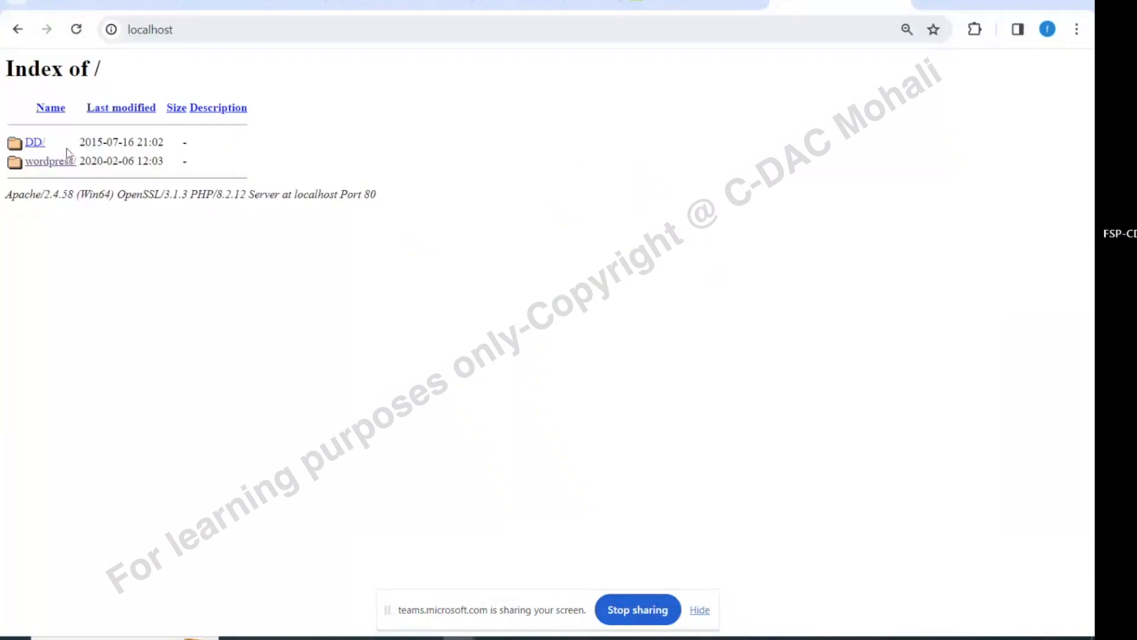
left_click(51, 161)
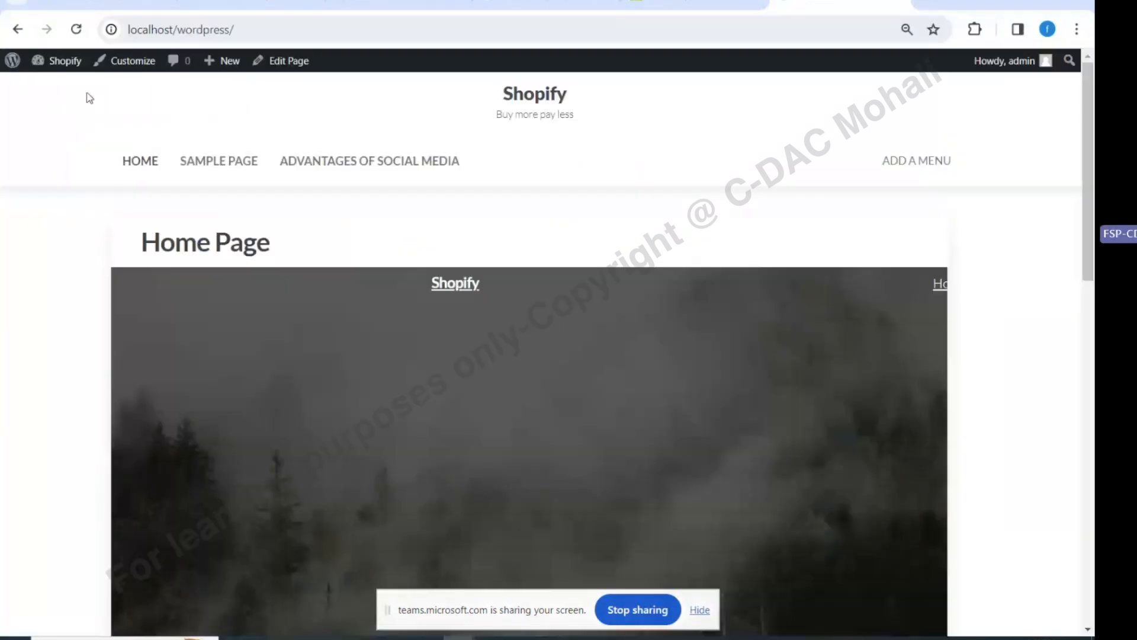
mouse_move(39, 66)
left_click(49, 88)
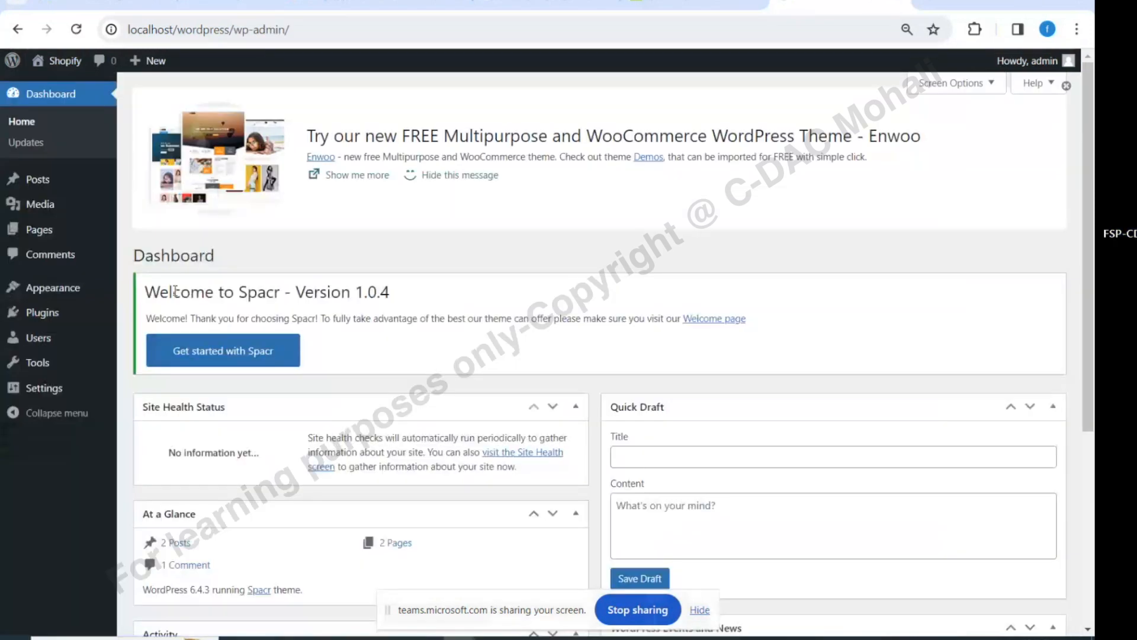
Install WooCommerce from the Spacr welcome page's Recommended Actions list
left_click(190, 349)
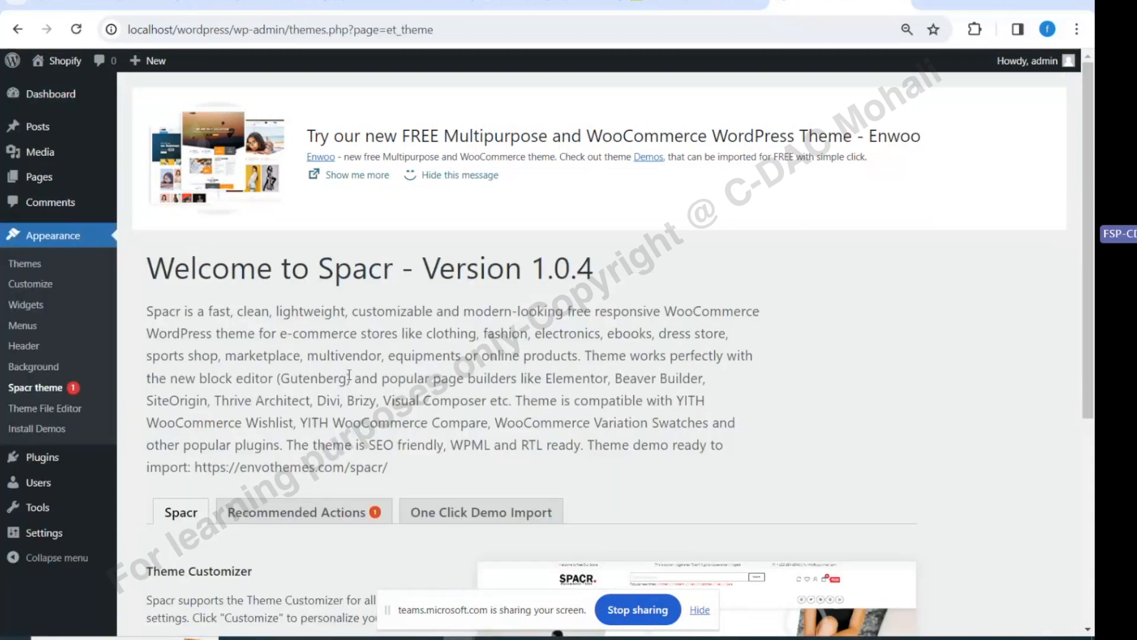
left_click(305, 512)
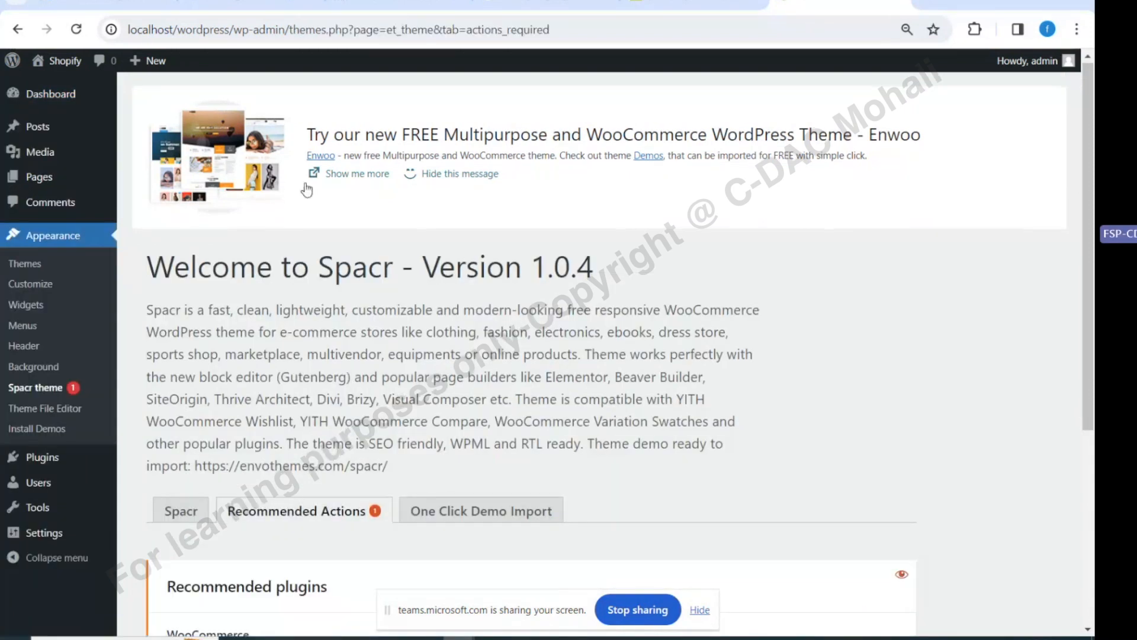
scroll(306, 189, "down", 5)
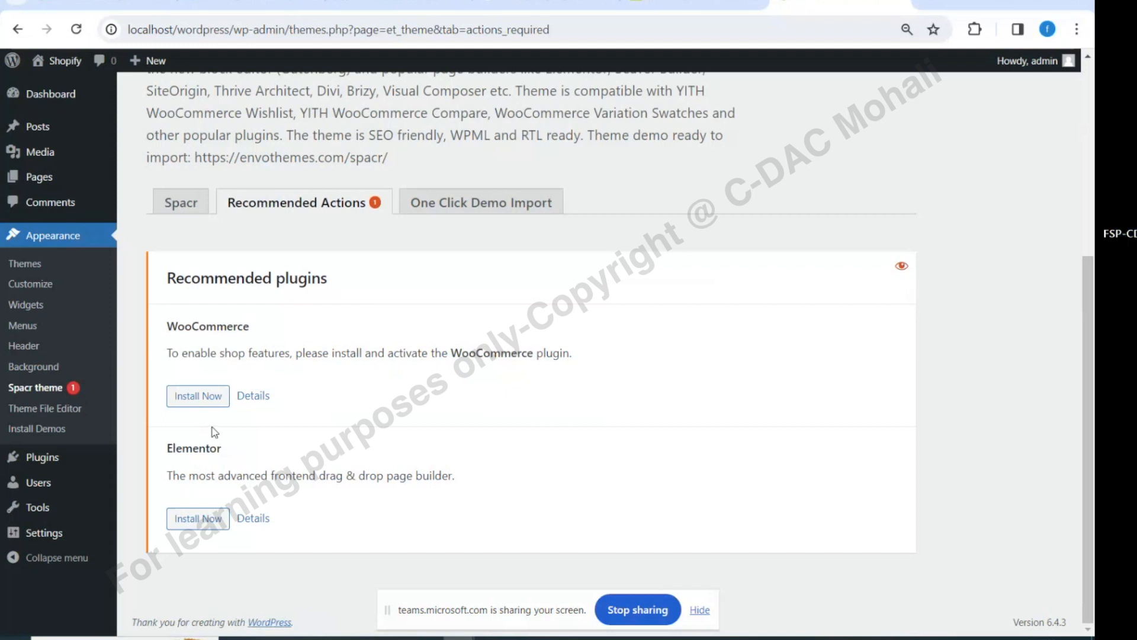
left_click(192, 401)
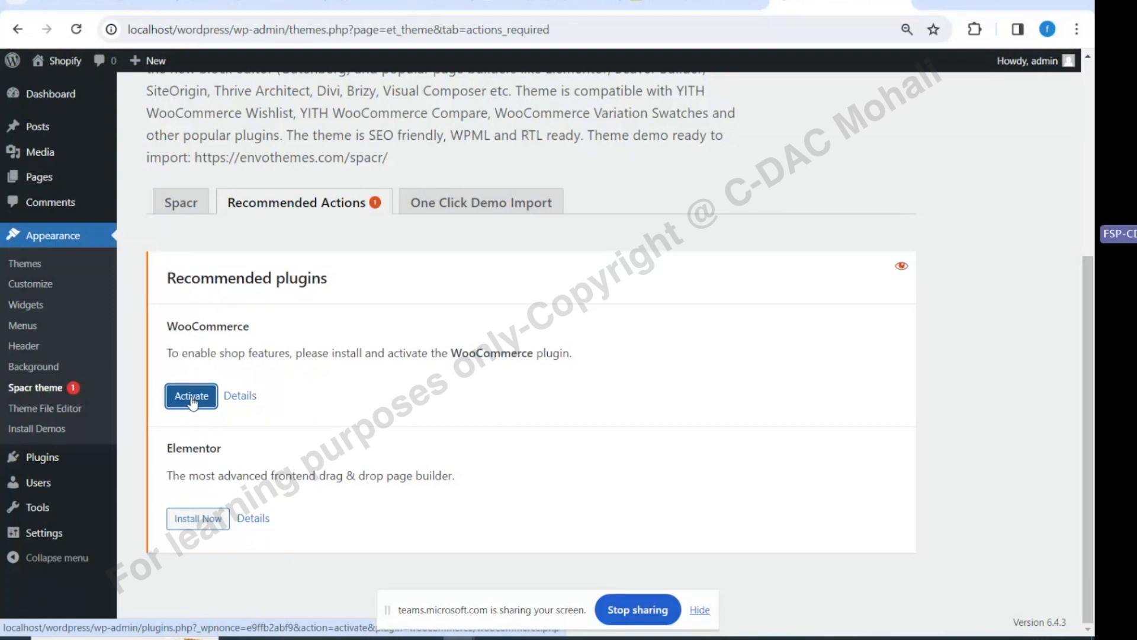
Activate the installed WooCommerce plugin, then return from the Teams meeting to WordPress
left_click(192, 402)
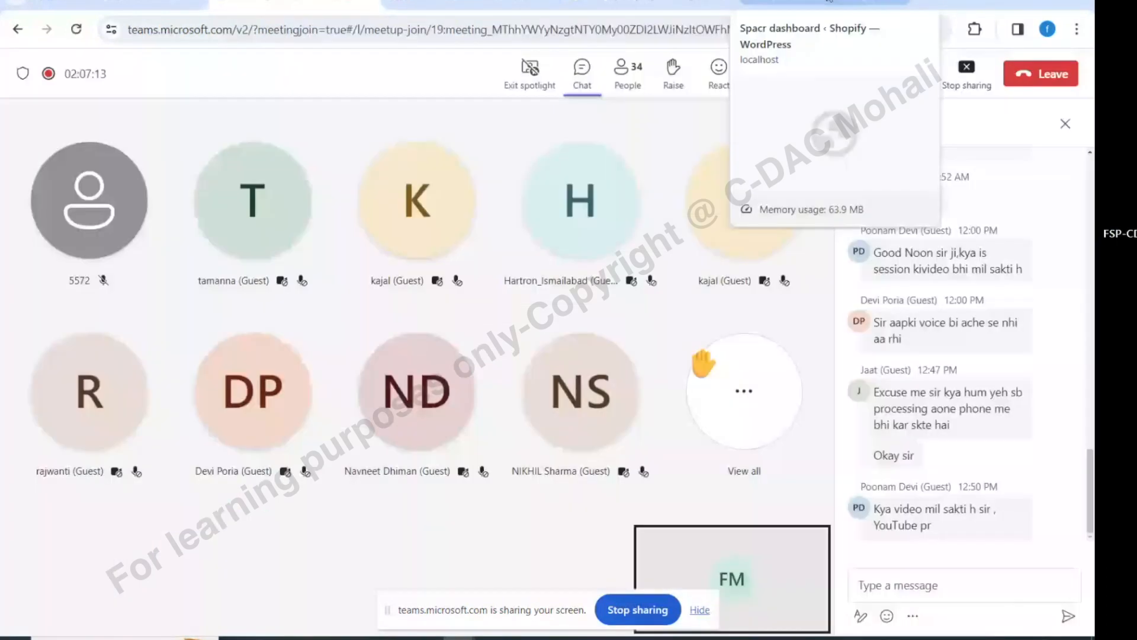
left_click(829, 3)
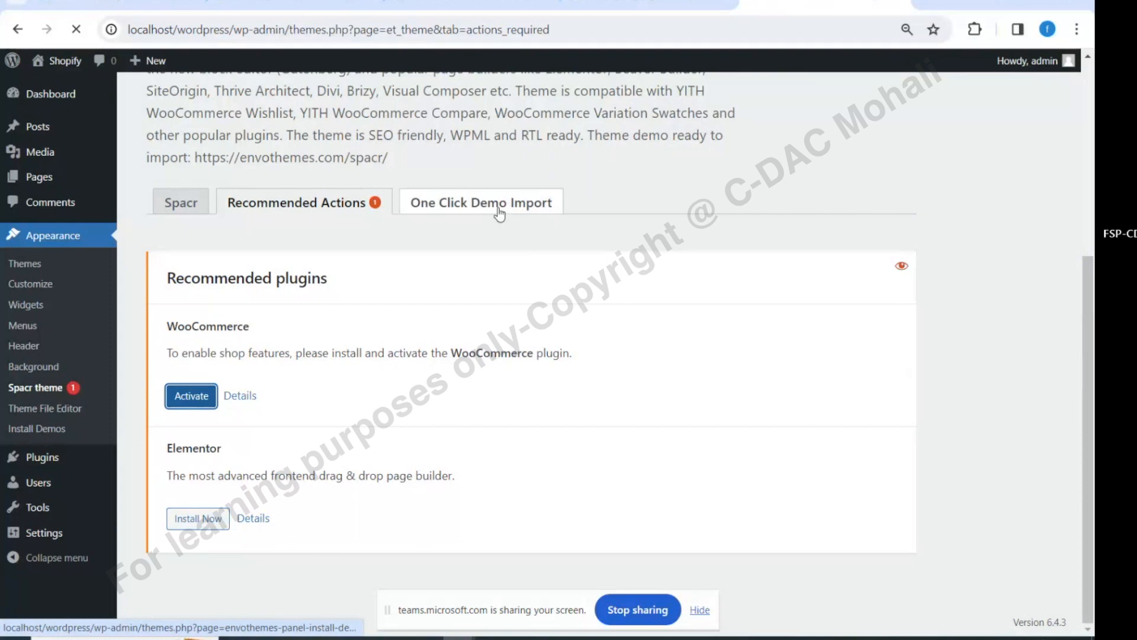
Go to Appearance > Themes to see the installed themes, with Spacr active
scroll(458, 380, "down", 5)
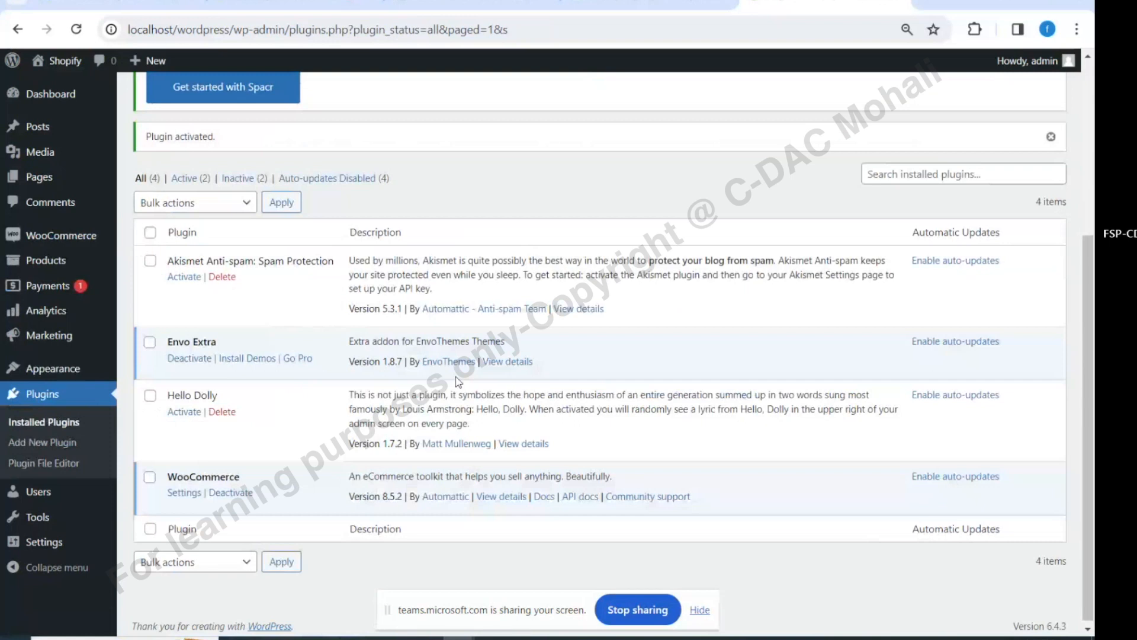
scroll(458, 382, "down", 1)
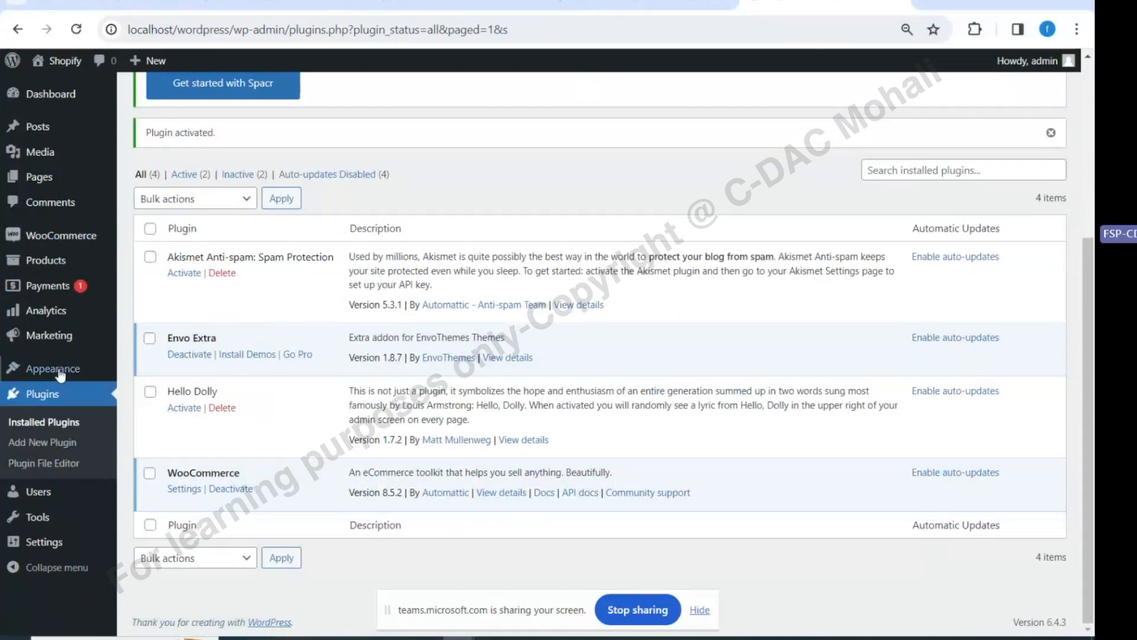
mouse_move(59, 370)
left_click(141, 372)
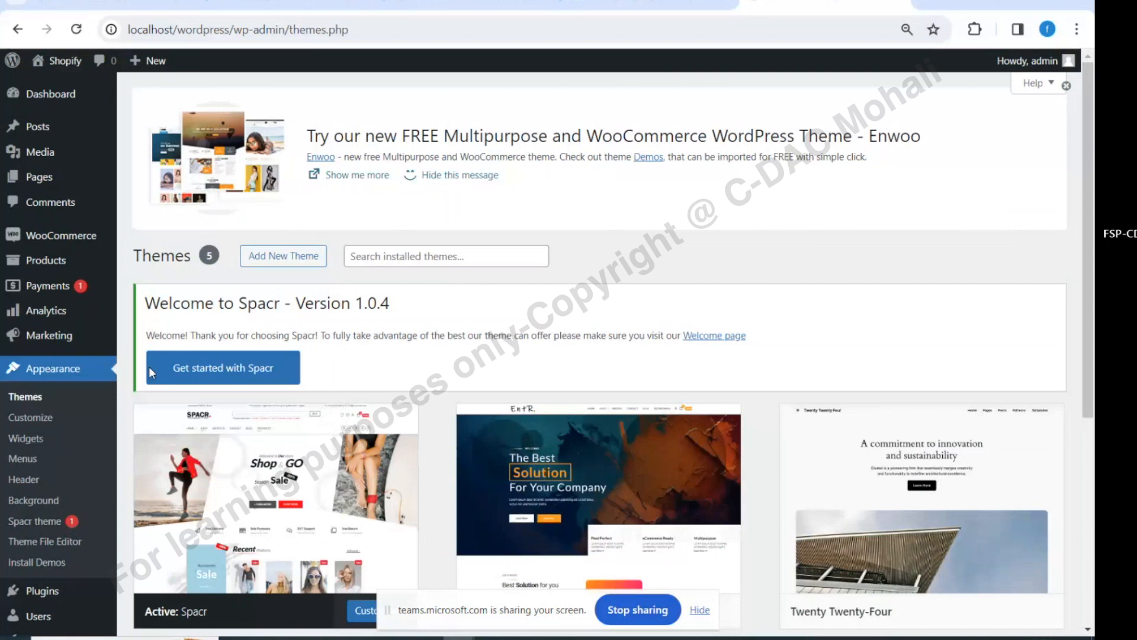
In the Spacr customizer's Homepage Settings, choose Shop as the static homepage, then close the customizer
scroll(148, 366, "down", 4)
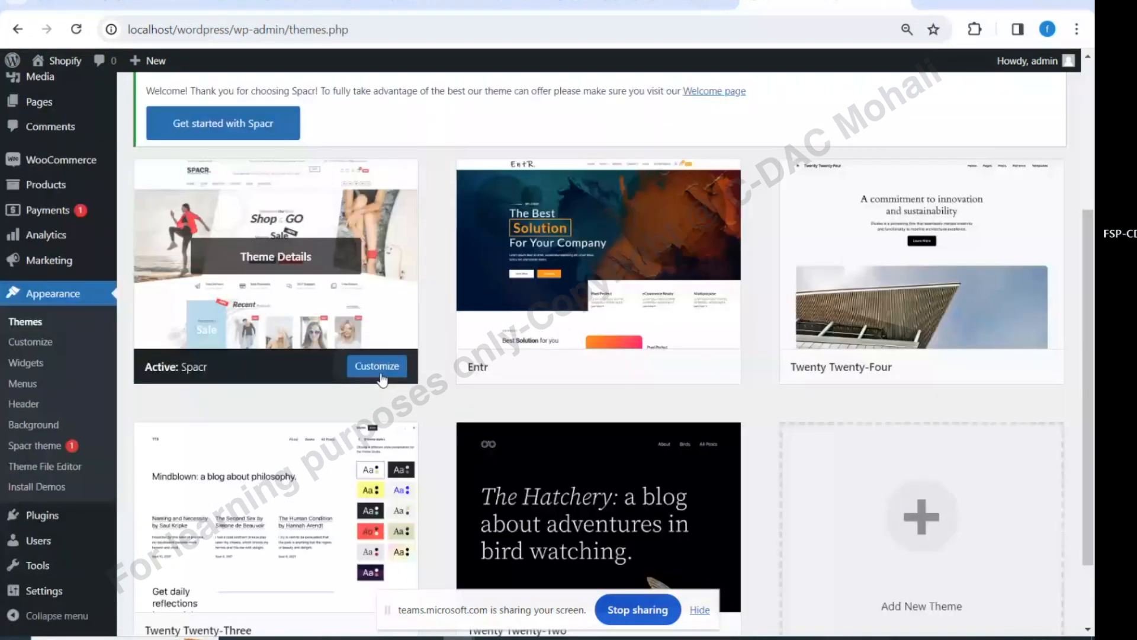
left_click(378, 372)
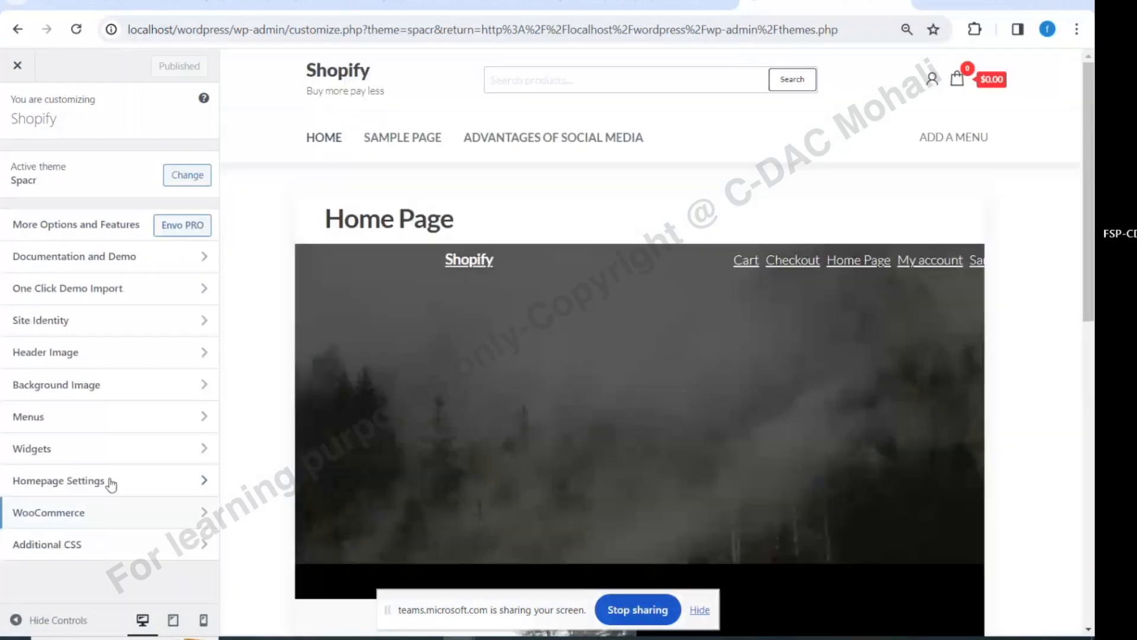
left_click(111, 484)
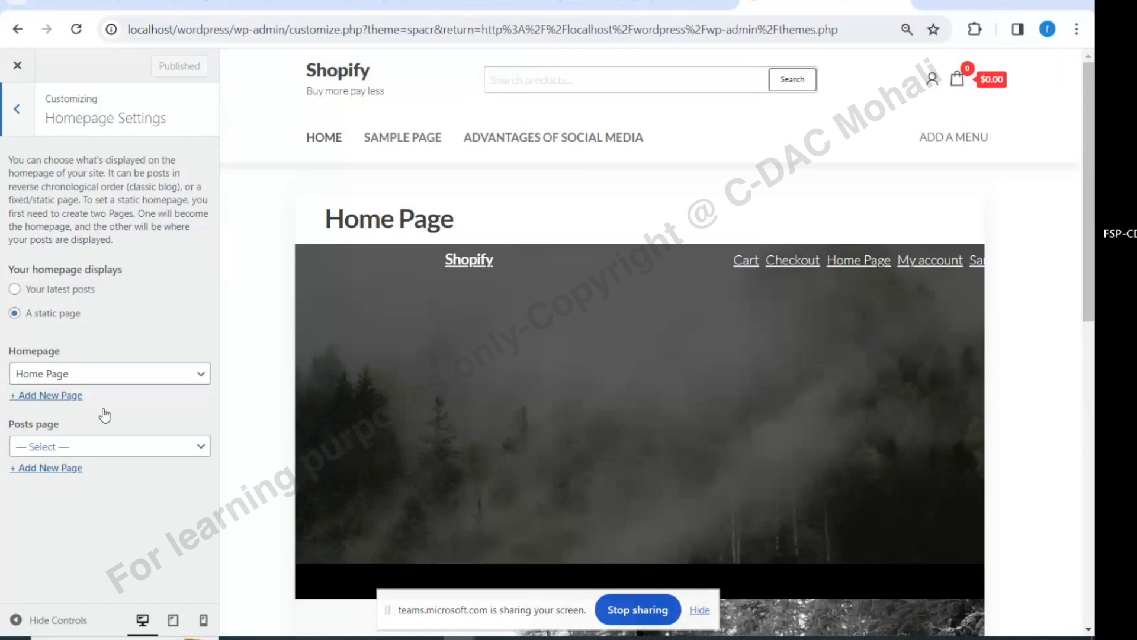
left_click(48, 374)
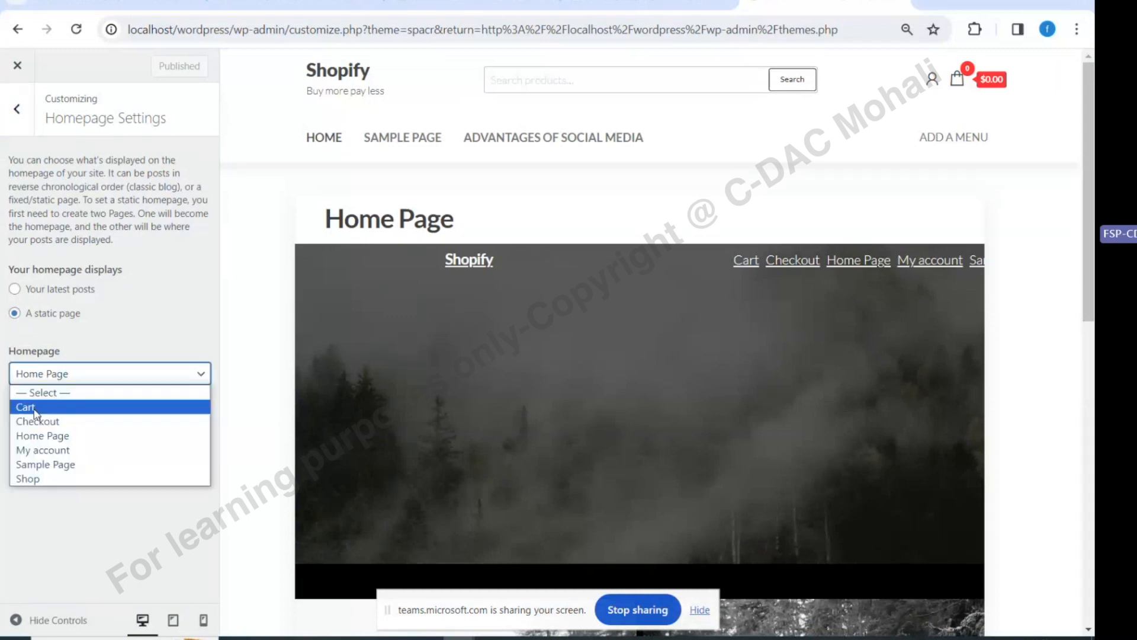
left_click(44, 479)
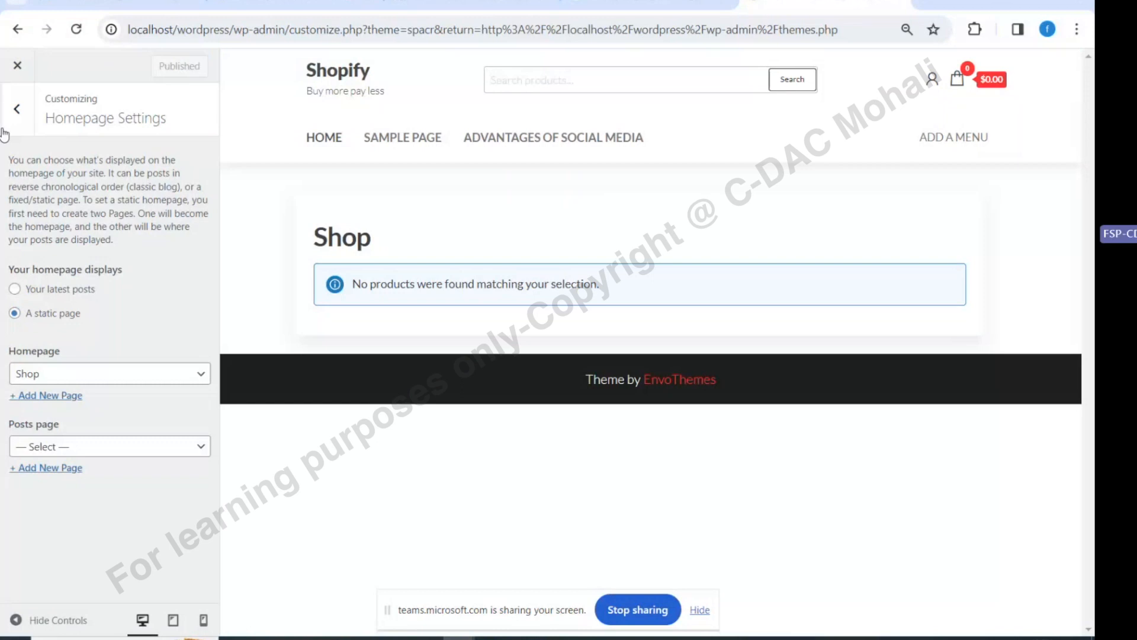
left_click(18, 109)
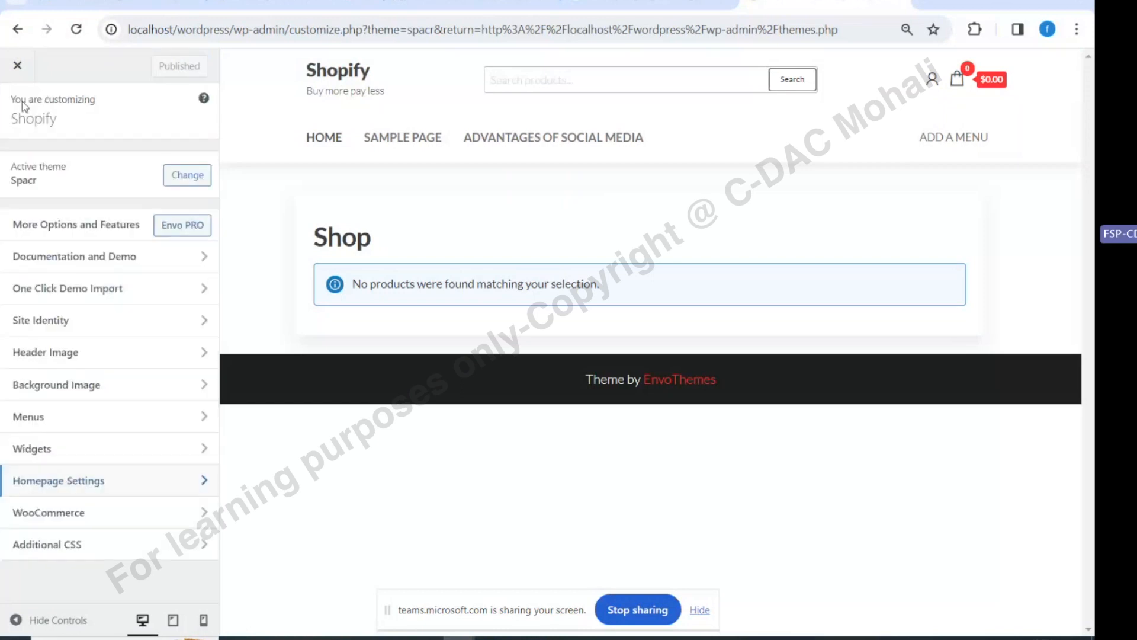
left_click(19, 67)
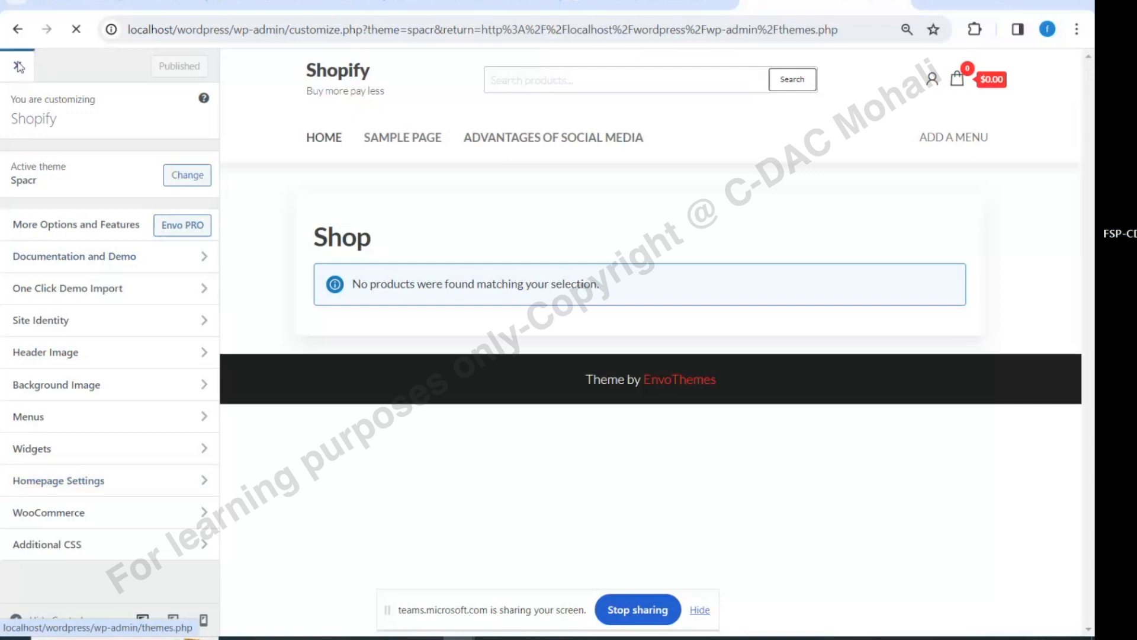
scroll(221, 224, "down", 2)
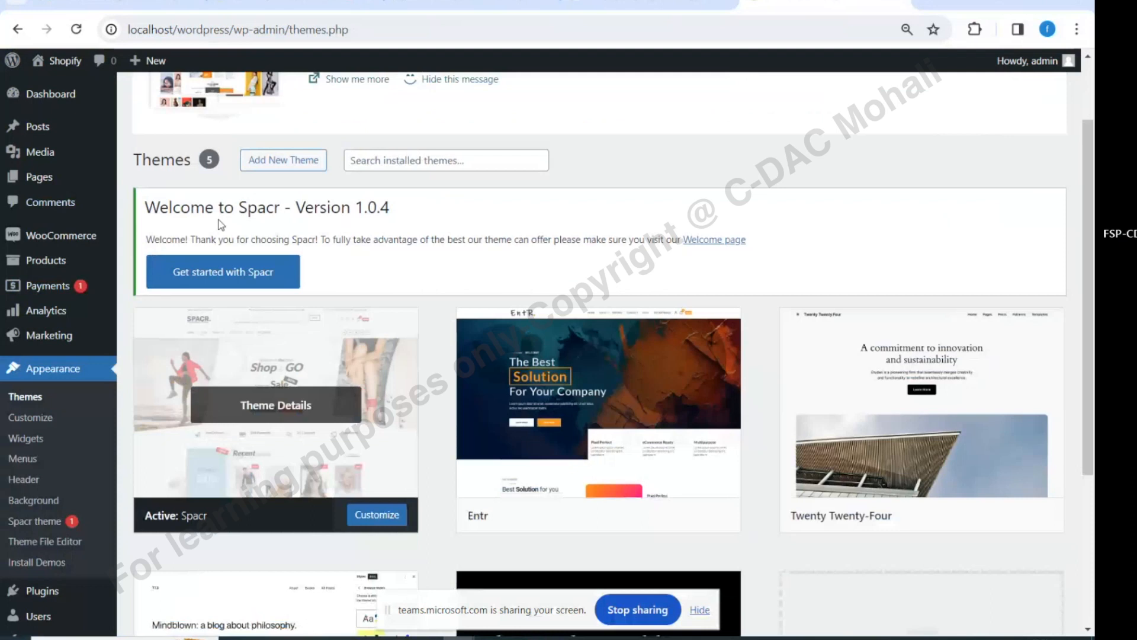
Install and activate the Elementor page builder from Spacr's recommended actions
left_click(222, 274)
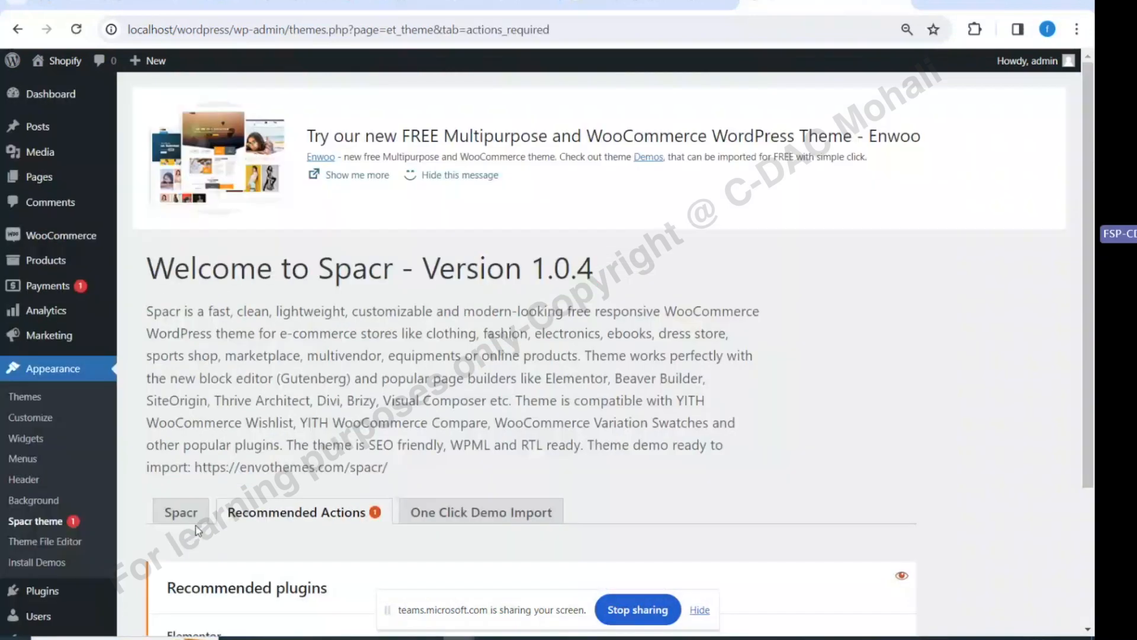
scroll(198, 530, "down", 3)
left_click(196, 528)
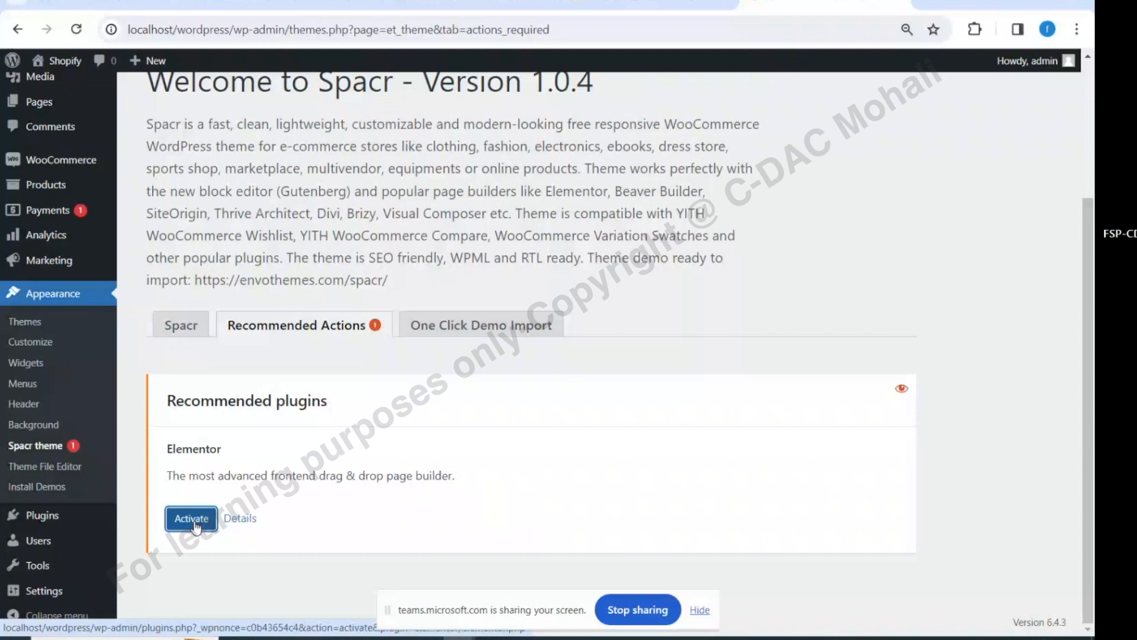
left_click(177, 520)
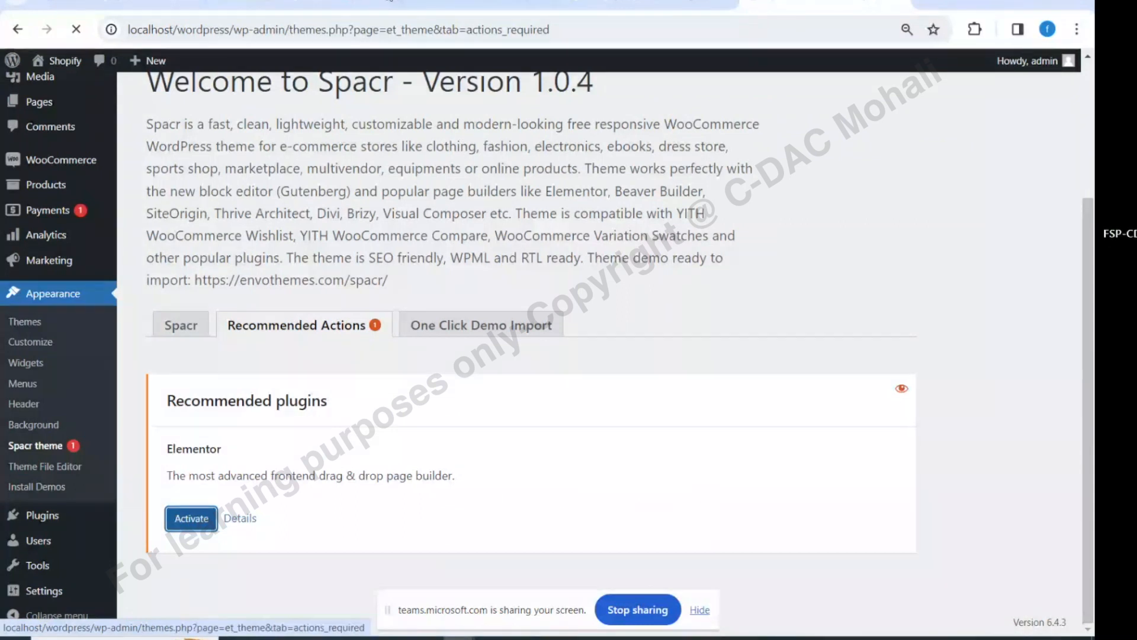
left_click(273, 2)
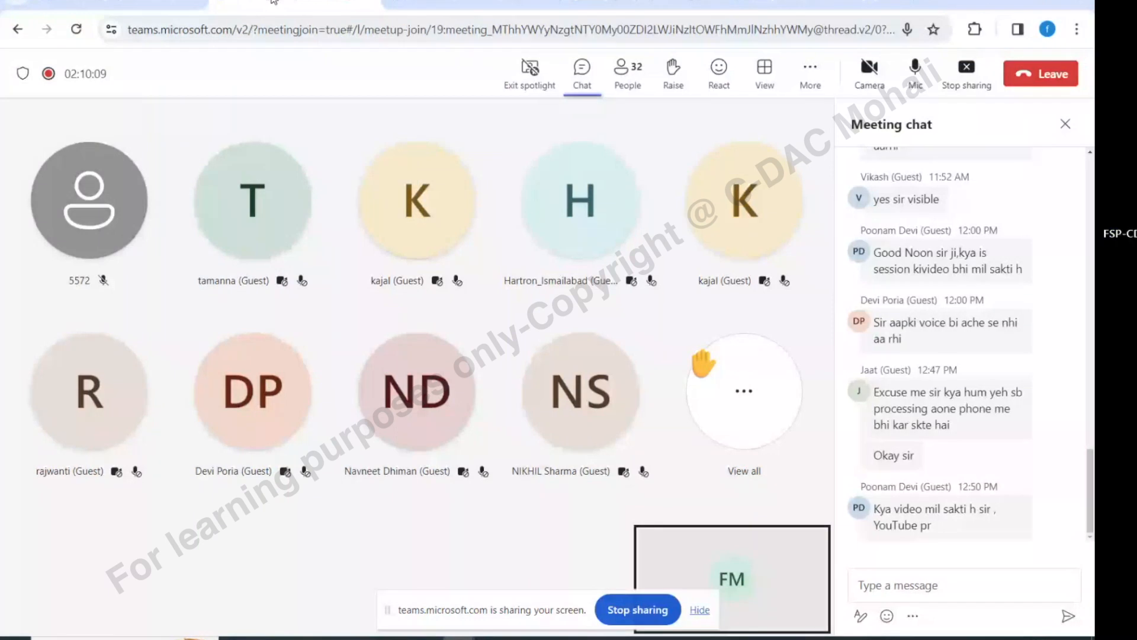
Switch from the Teams meeting back to the WordPress Spacr recommended-plugins tab
left_click(823, 2)
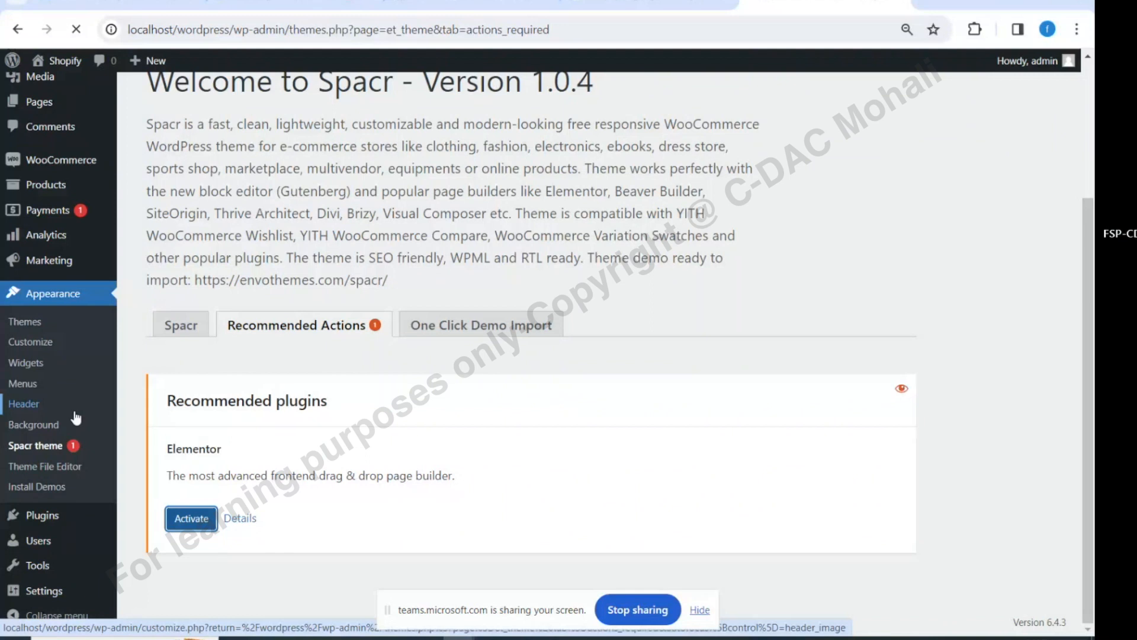
Open Spacr's One Click Demo Import page listing the importable demo sites
mouse_move(61, 61)
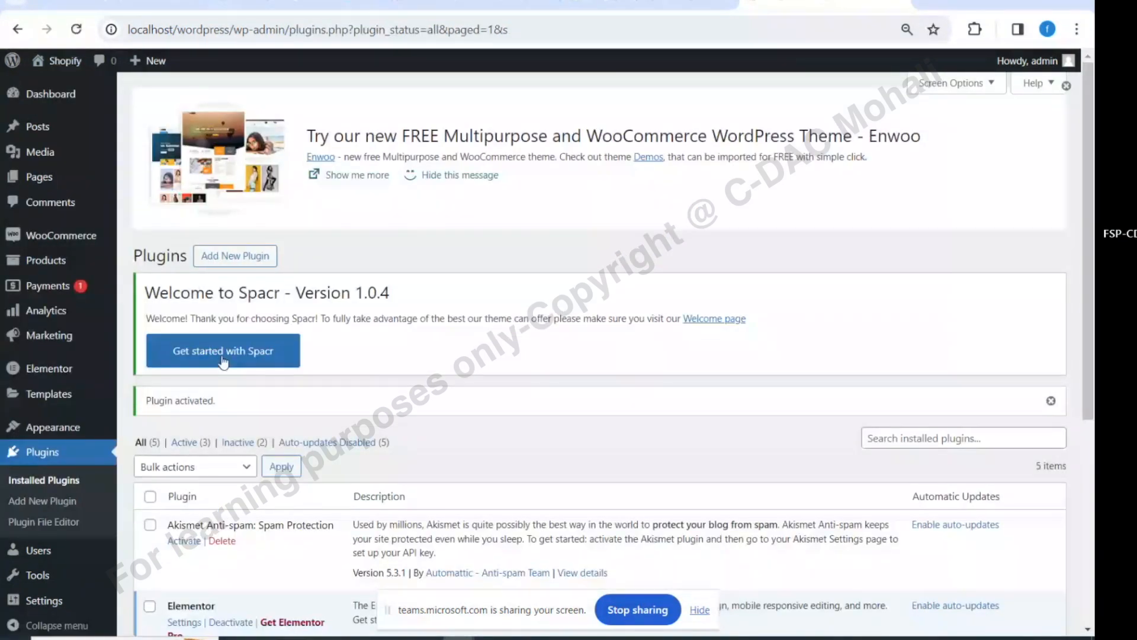
scroll(238, 278, "down", 2)
left_click(239, 277)
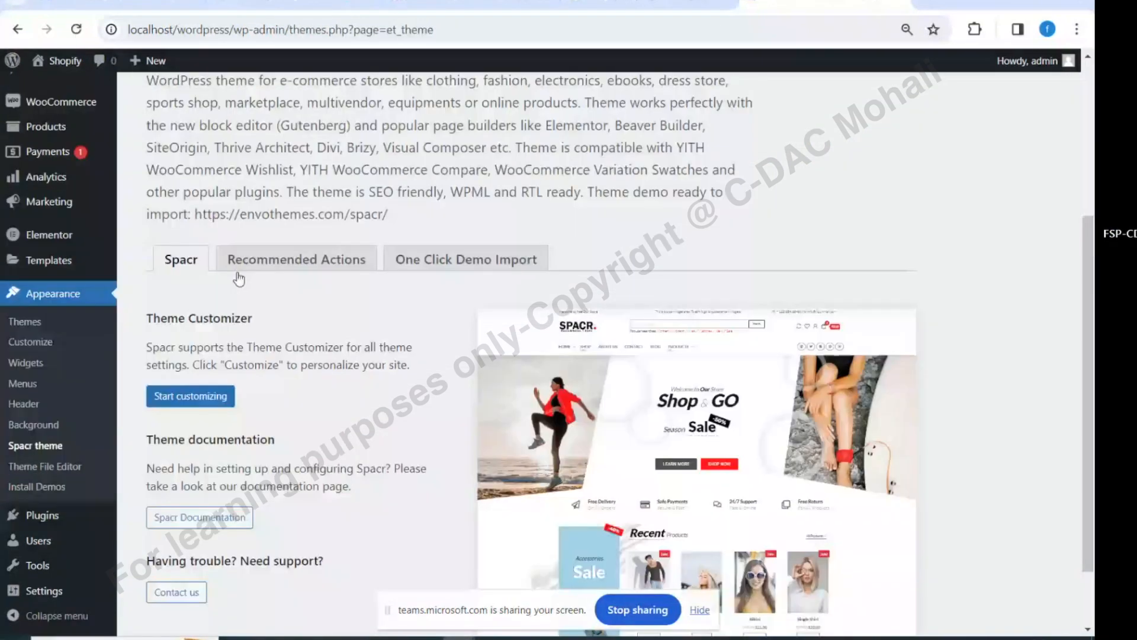
scroll(239, 279, "down", 1)
left_click(463, 188)
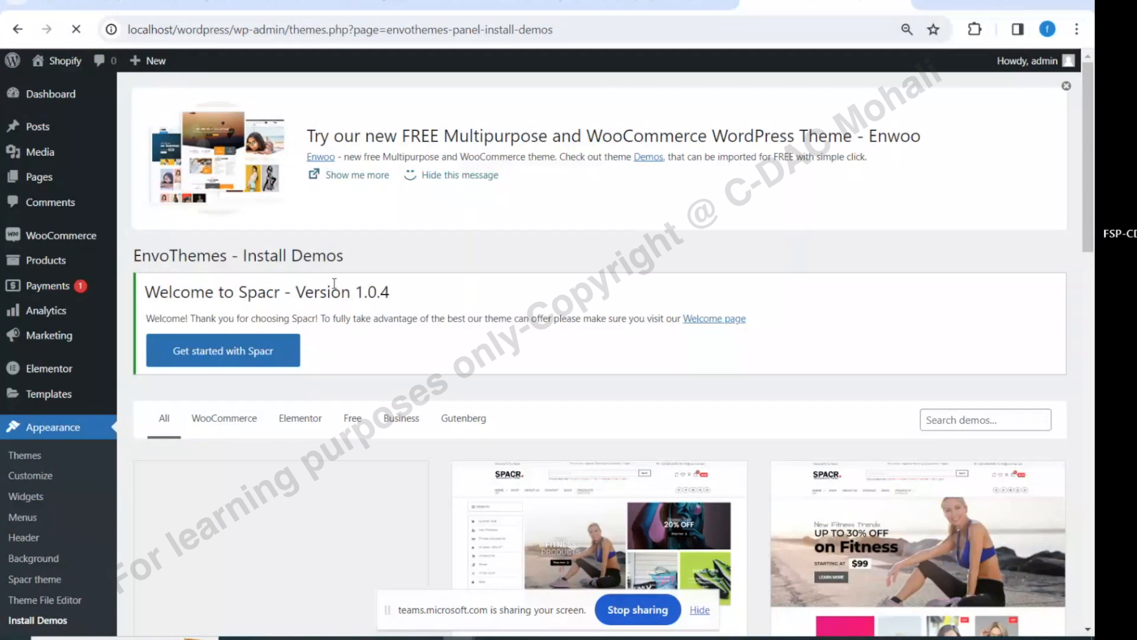
Open the live storefront via Visit Site in a new browser tab and view it
scroll(334, 284, "down", 6)
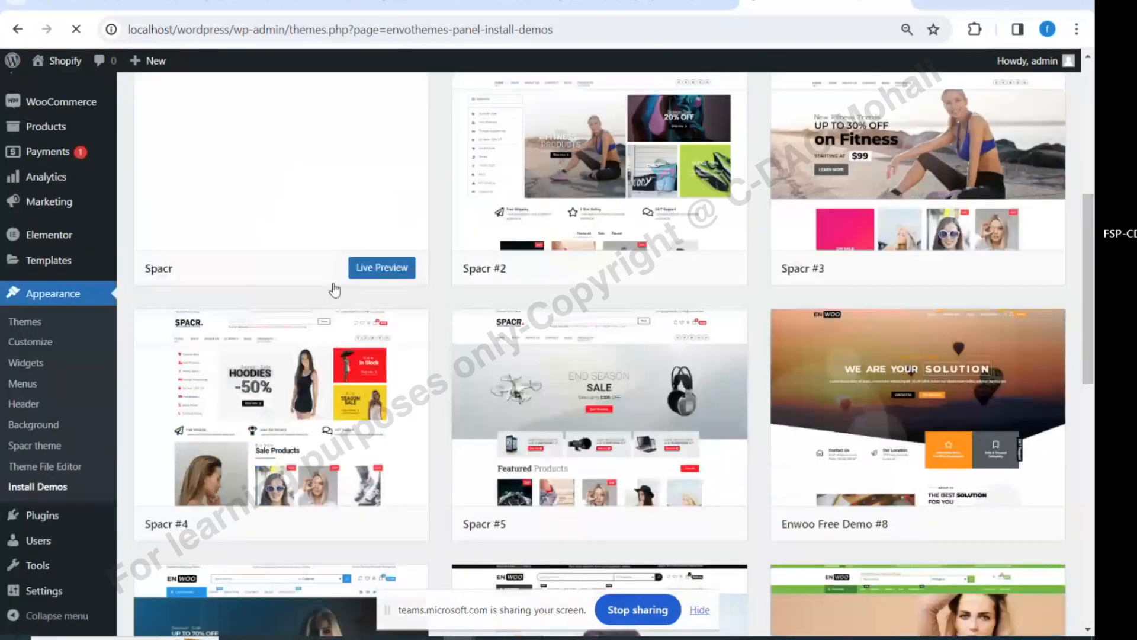
scroll(334, 289, "up", 3)
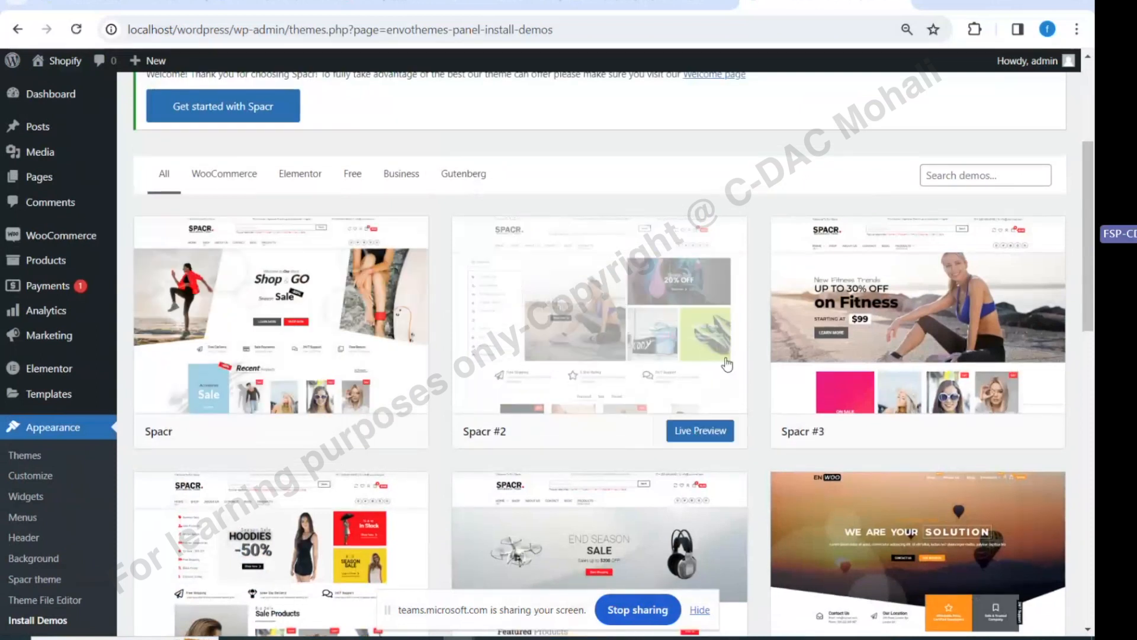
right_click(62, 83)
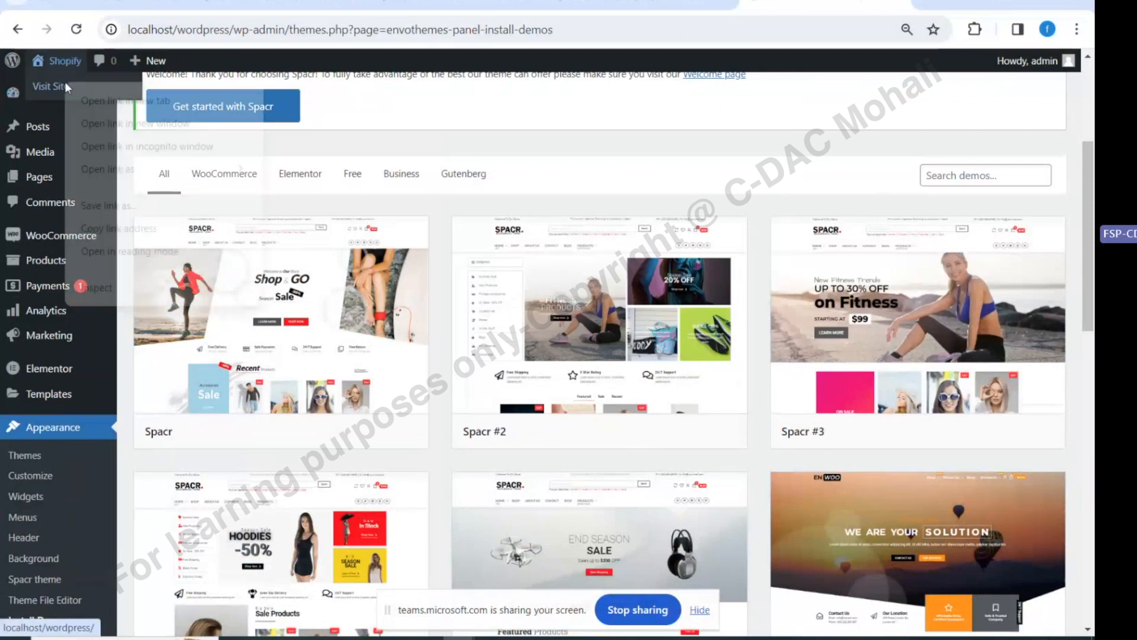
left_click(86, 100)
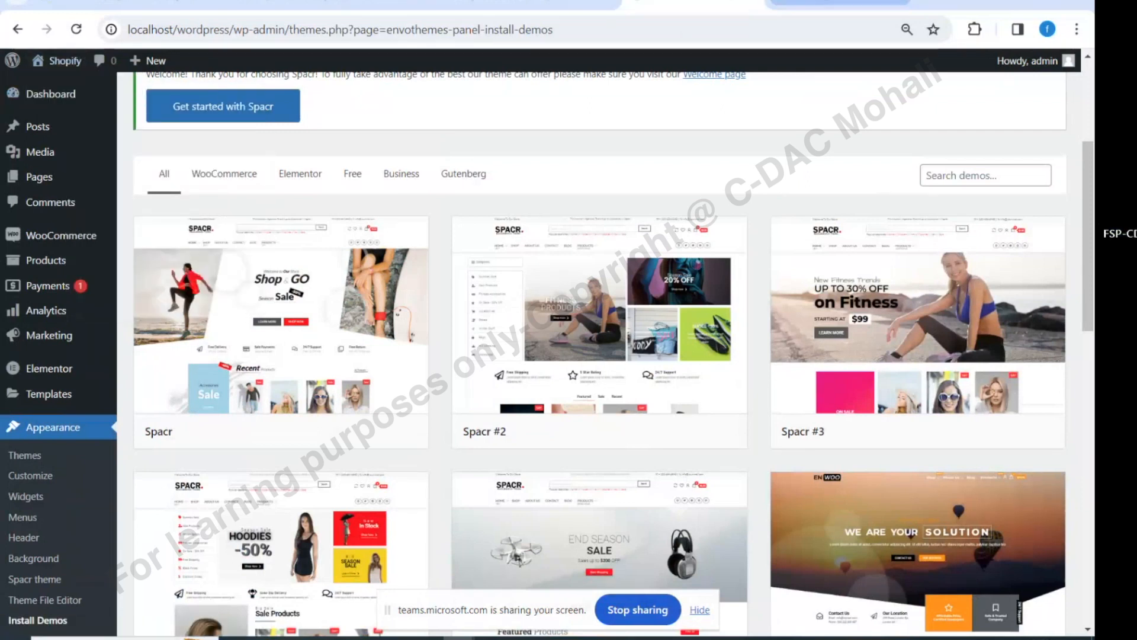
left_click(829, 4)
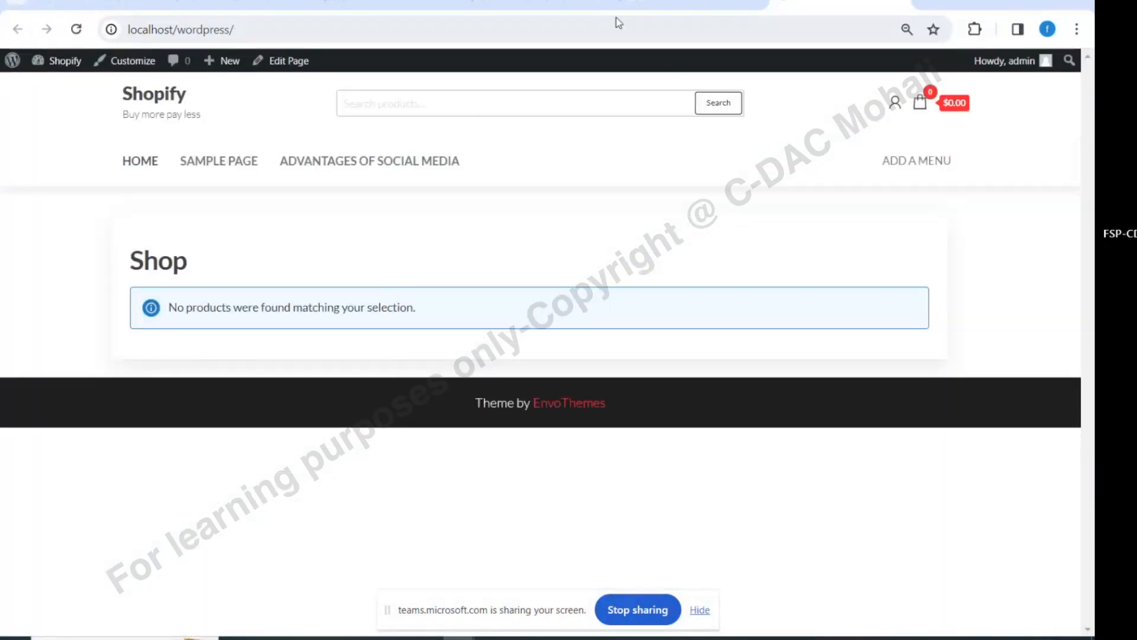
Return to the Install Demos tab and scroll through the Spacr and Enwoo demos
left_click(648, 3)
scroll(431, 374, "down", 1)
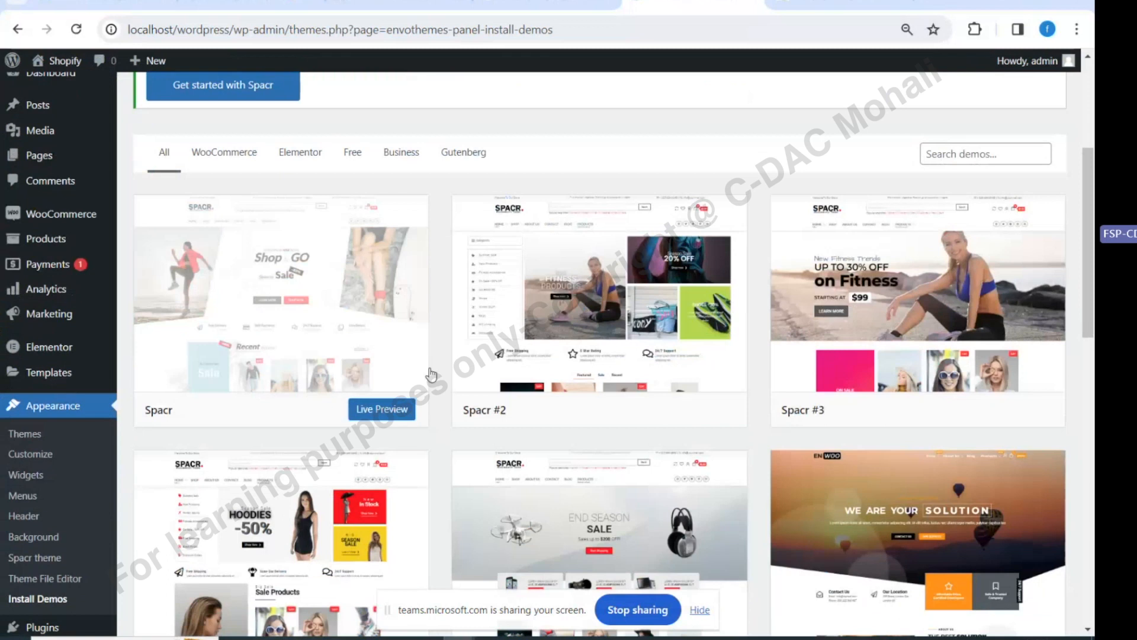
scroll(431, 374, "down", 6)
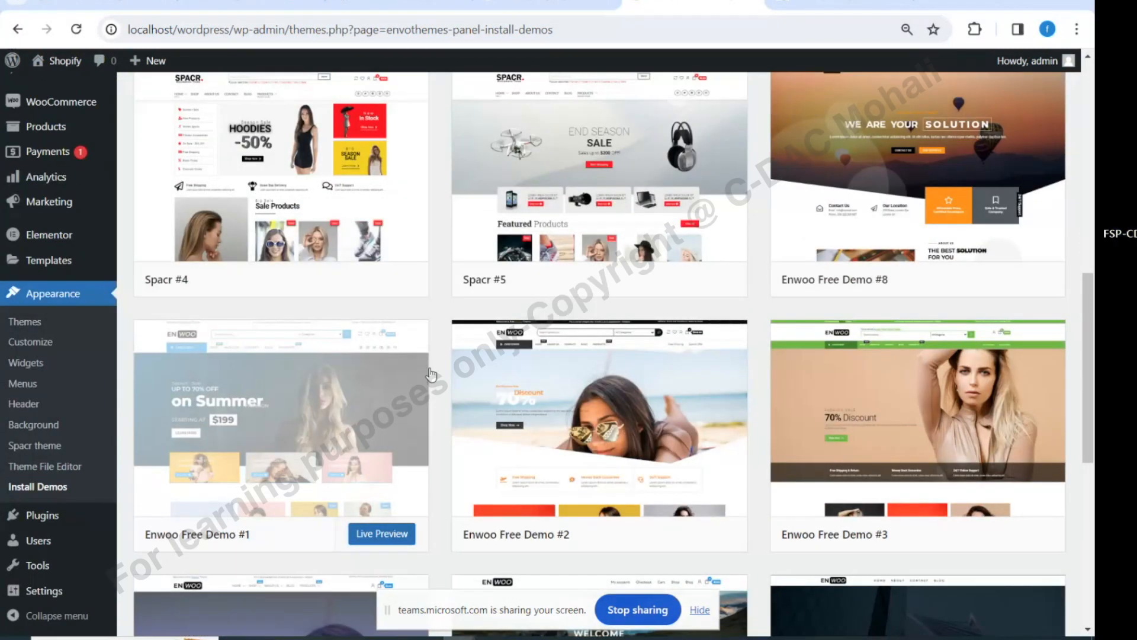
scroll(676, 450, "down", 8)
scroll(918, 524, "up", 1)
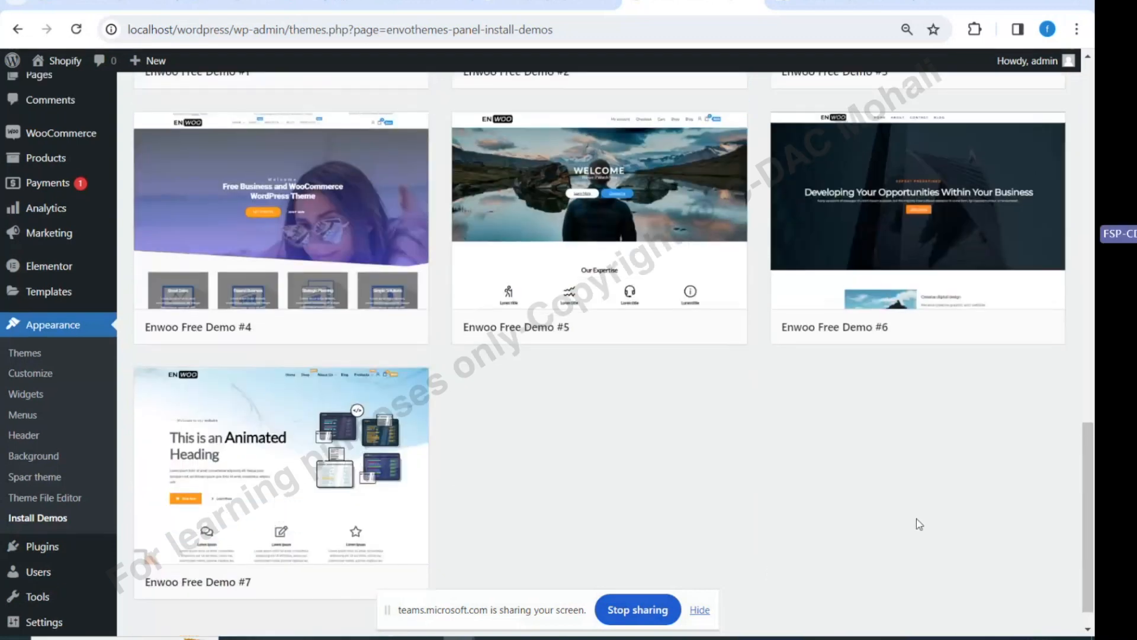
scroll(919, 524, "up", 6)
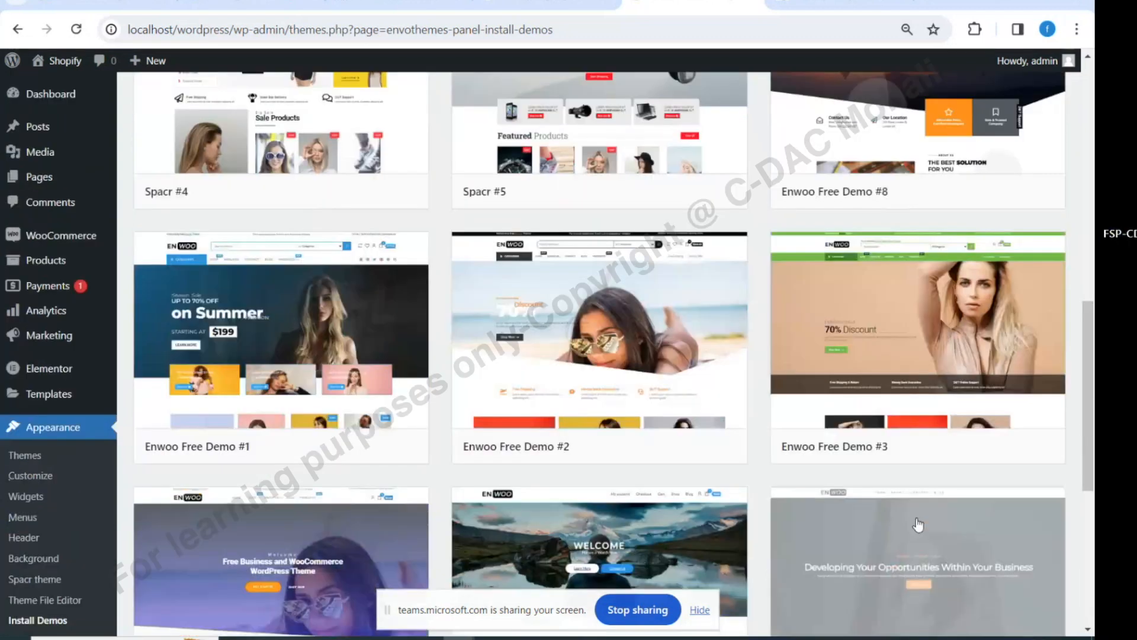
scroll(920, 525, "up", 7)
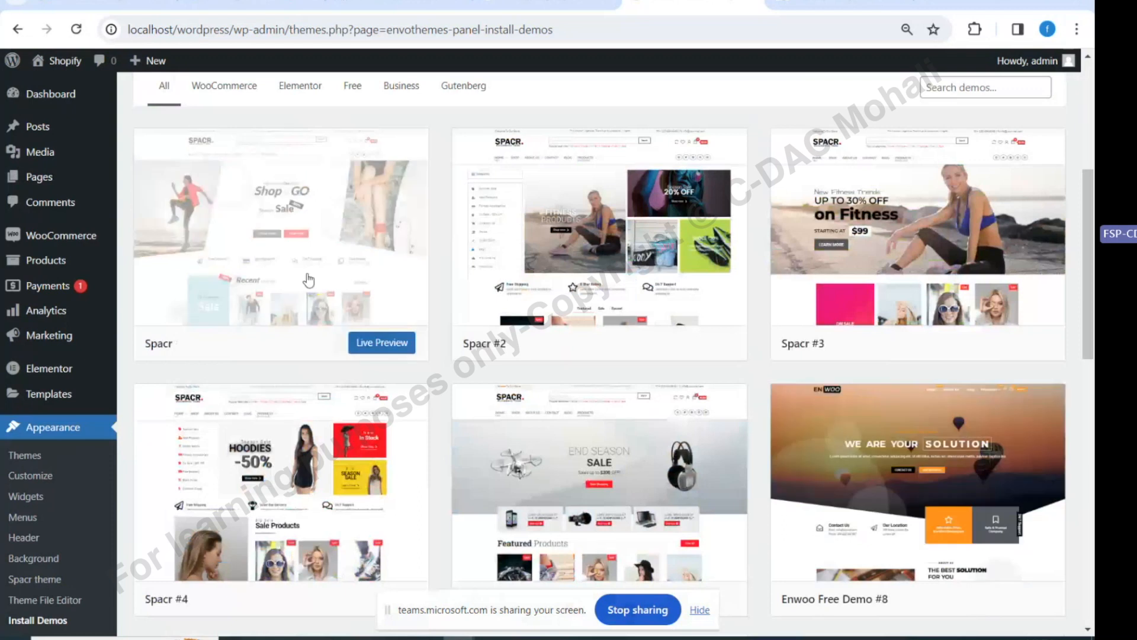
Start the Spacr demo import, installing Elementor Templates, YITH Wishlist and YITH Compare plugins
left_click(380, 344)
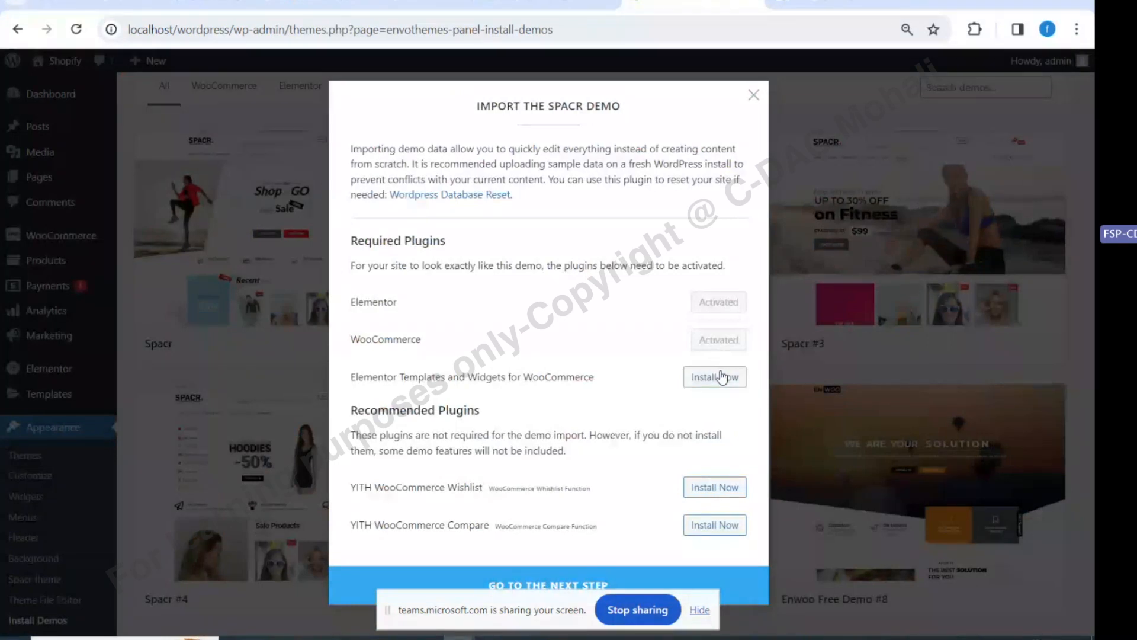
left_click(721, 377)
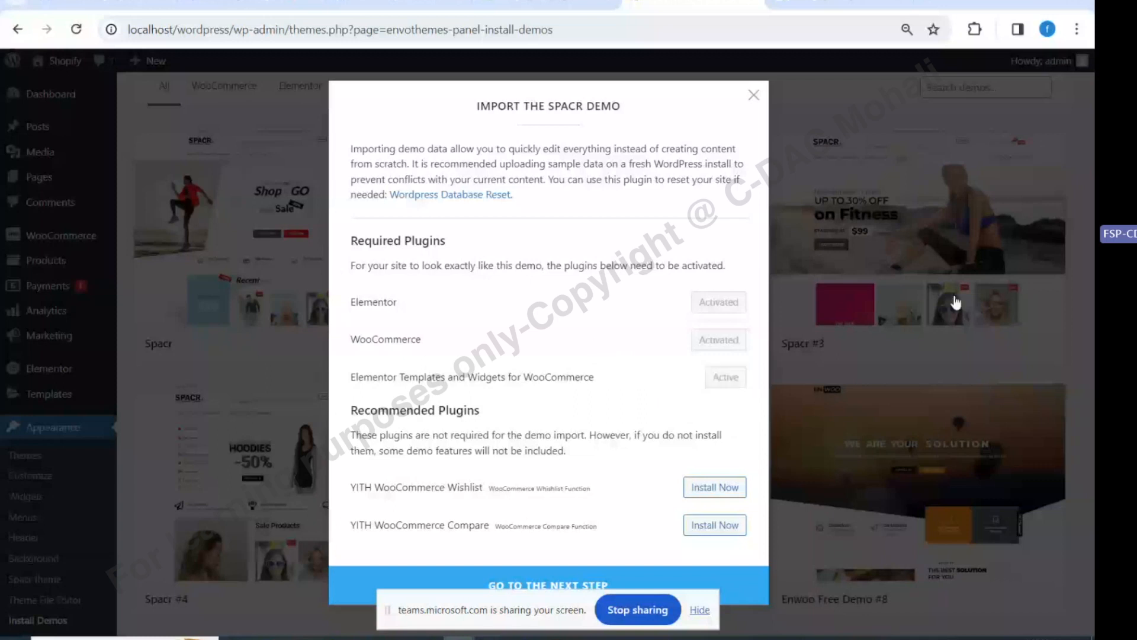
left_click(708, 487)
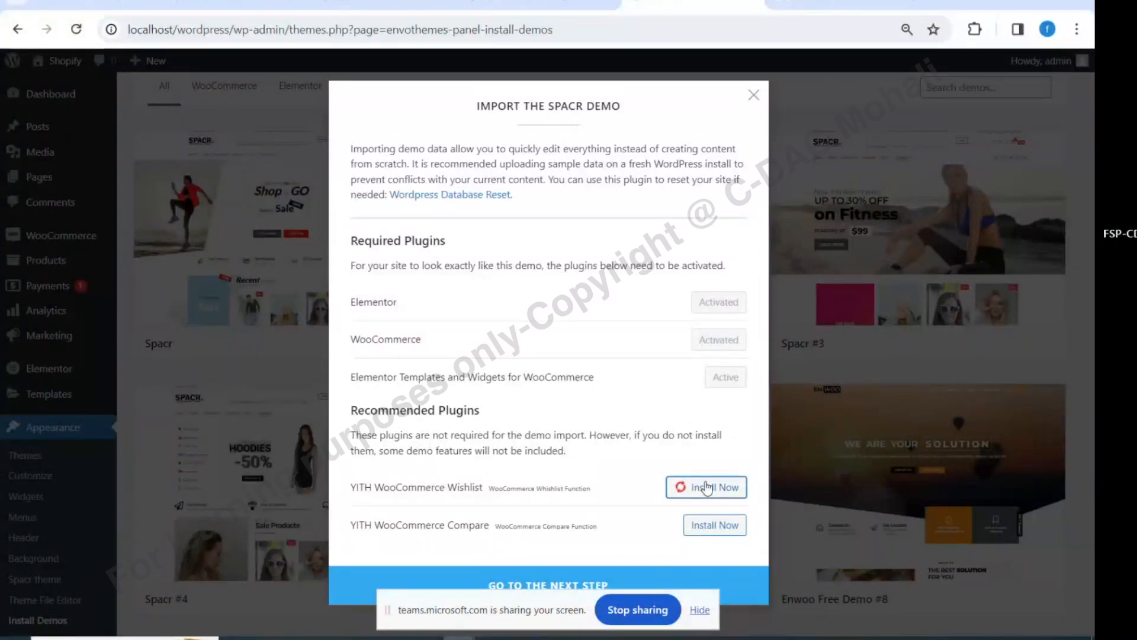
left_click(702, 533)
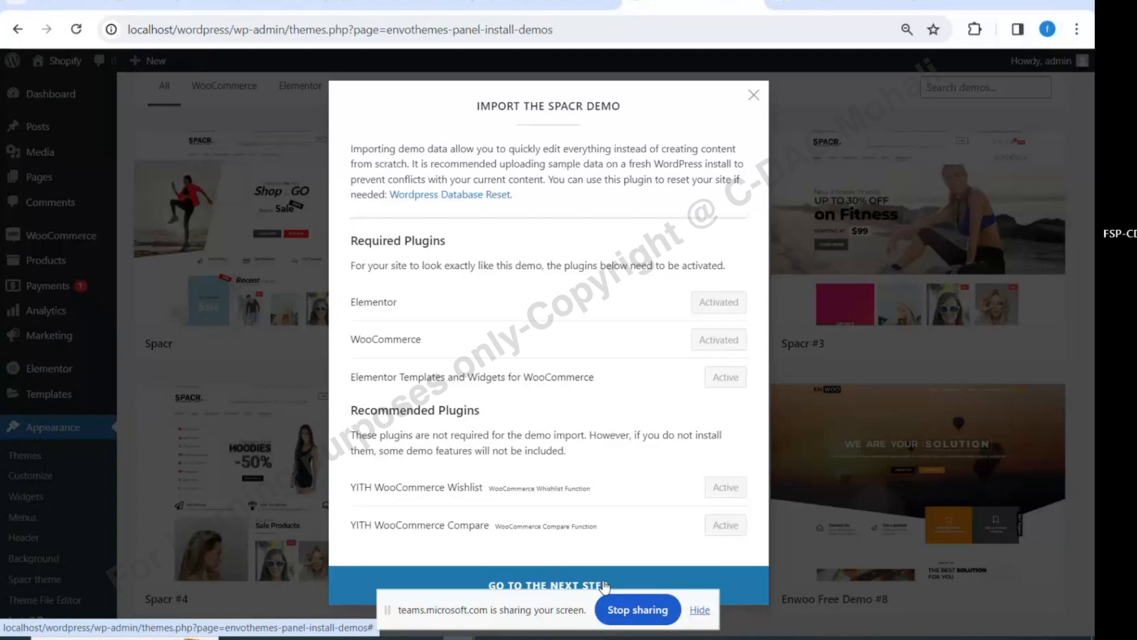
left_click(604, 586)
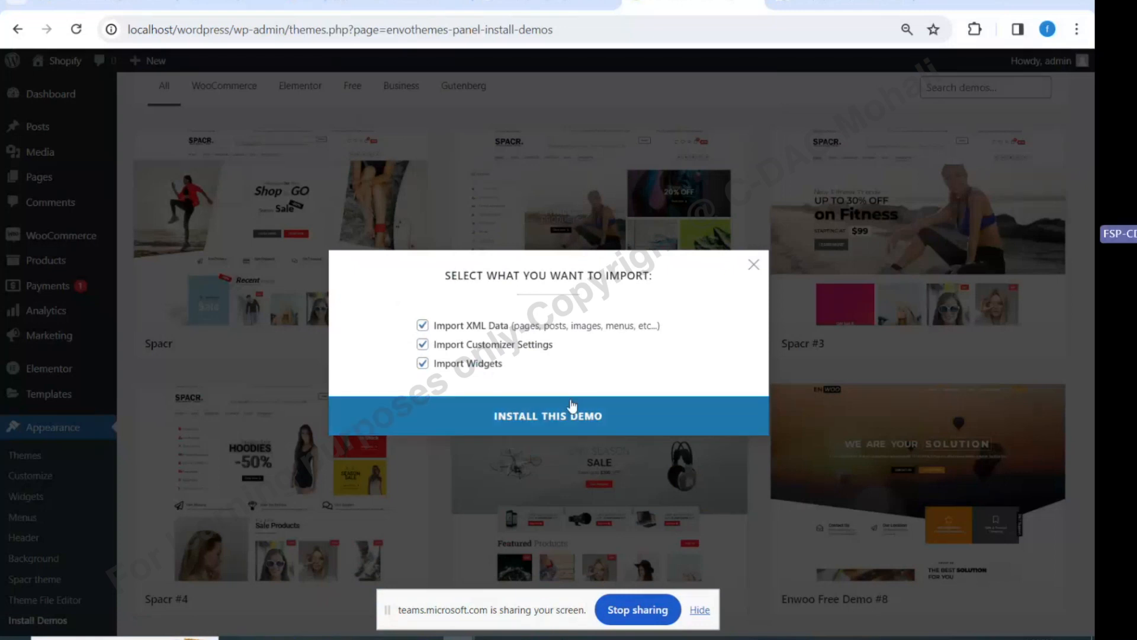
Begin installing the Spacr demo and reload the storefront to see imported changes
left_click(572, 406)
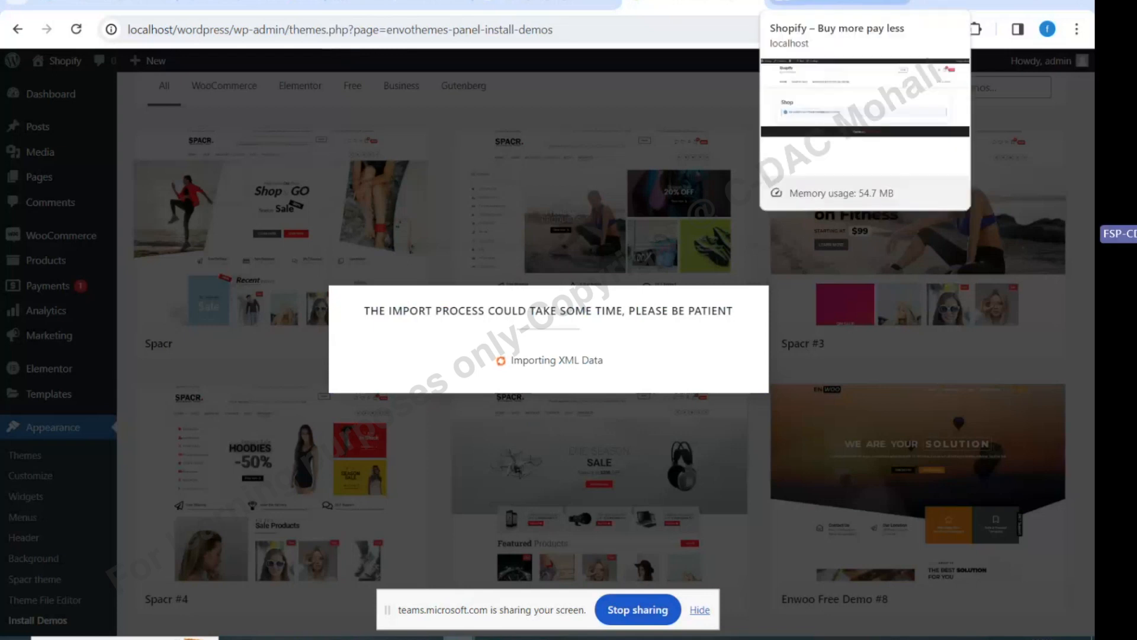
left_click(835, 5)
left_click(77, 36)
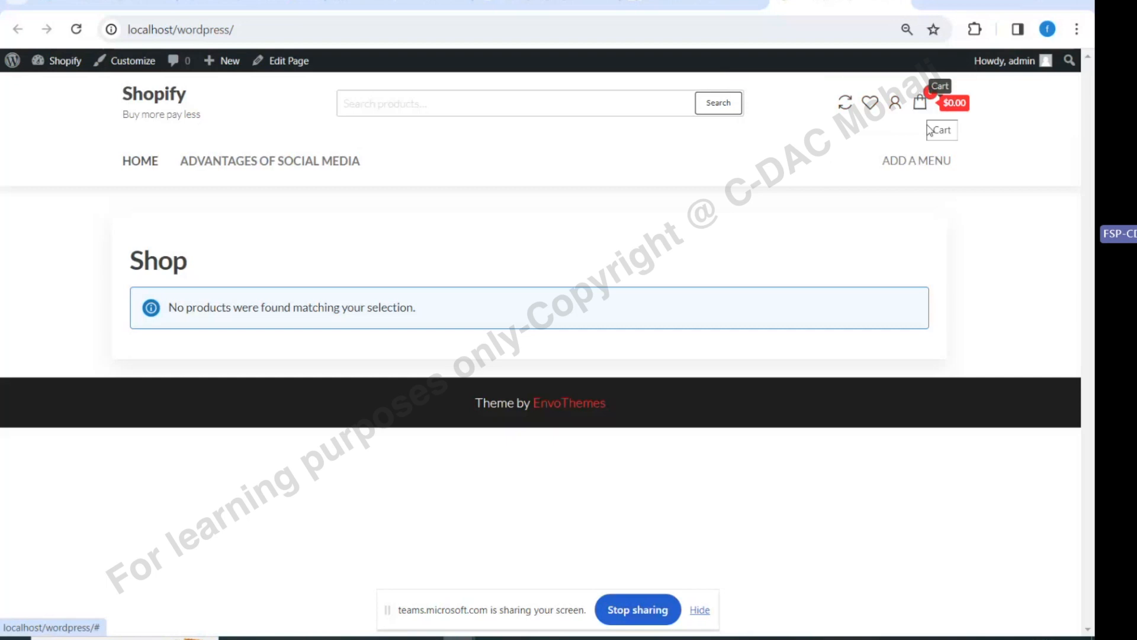
left_click(147, 163)
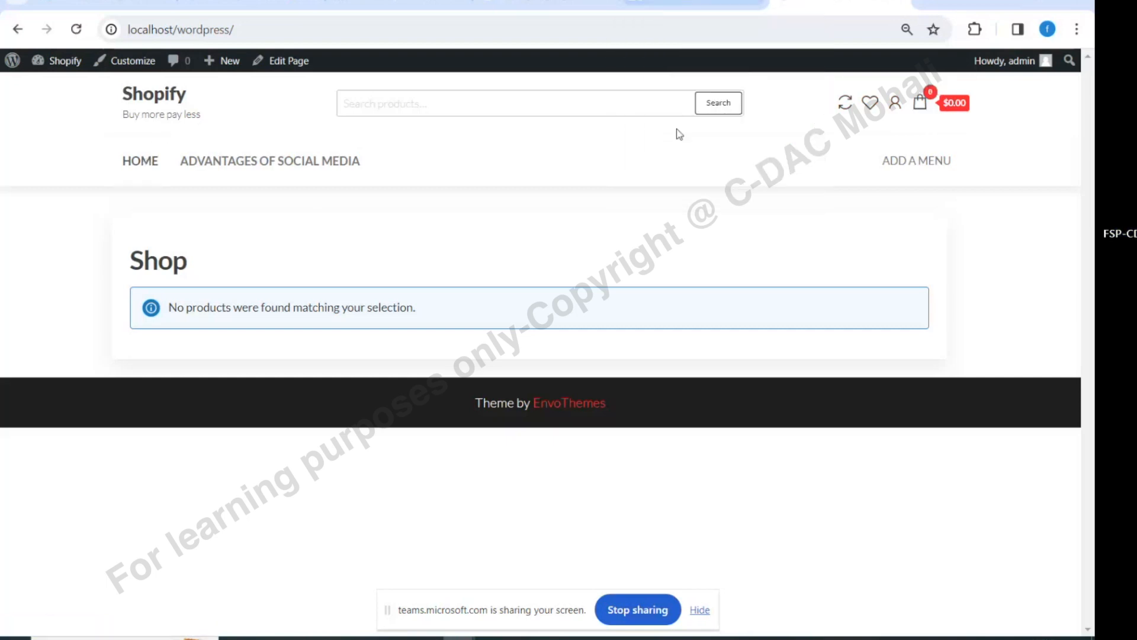
Check the import progress and open the admin Dashboard from the storefront's admin bar
left_click(693, 3)
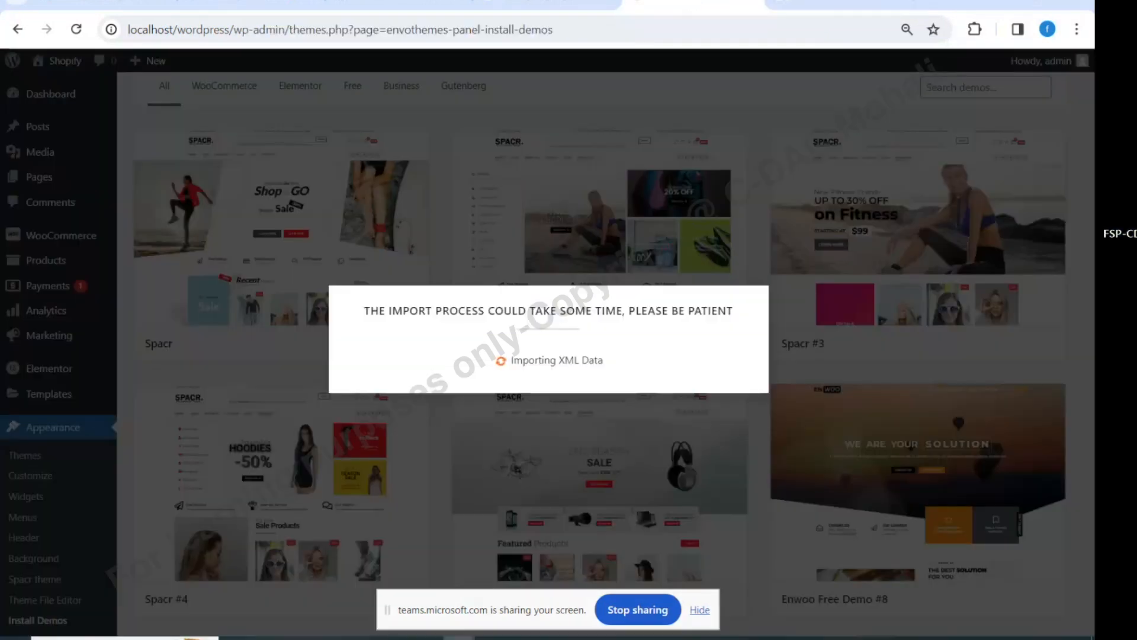
left_click(835, 2)
mouse_move(57, 60)
left_click(51, 84)
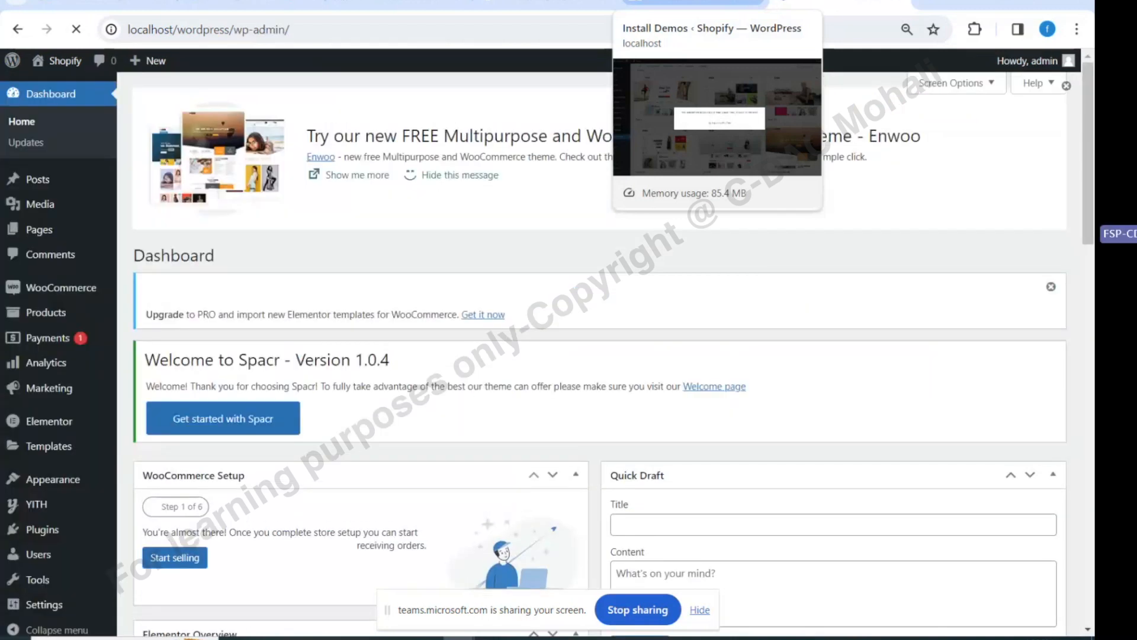
left_click(693, 6)
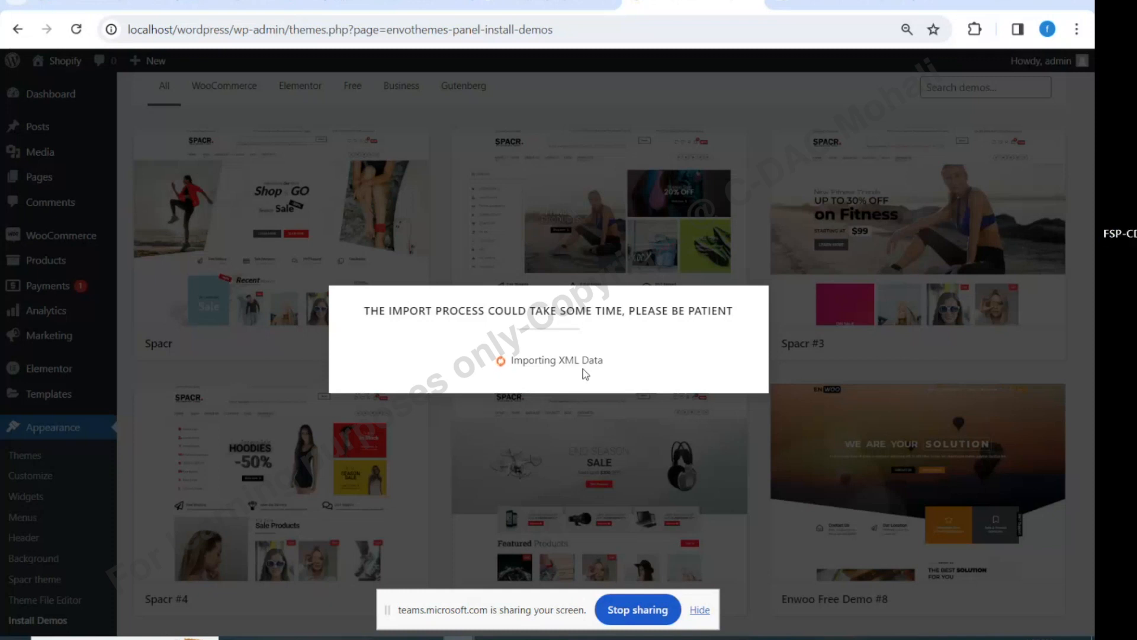
left_click(839, 3)
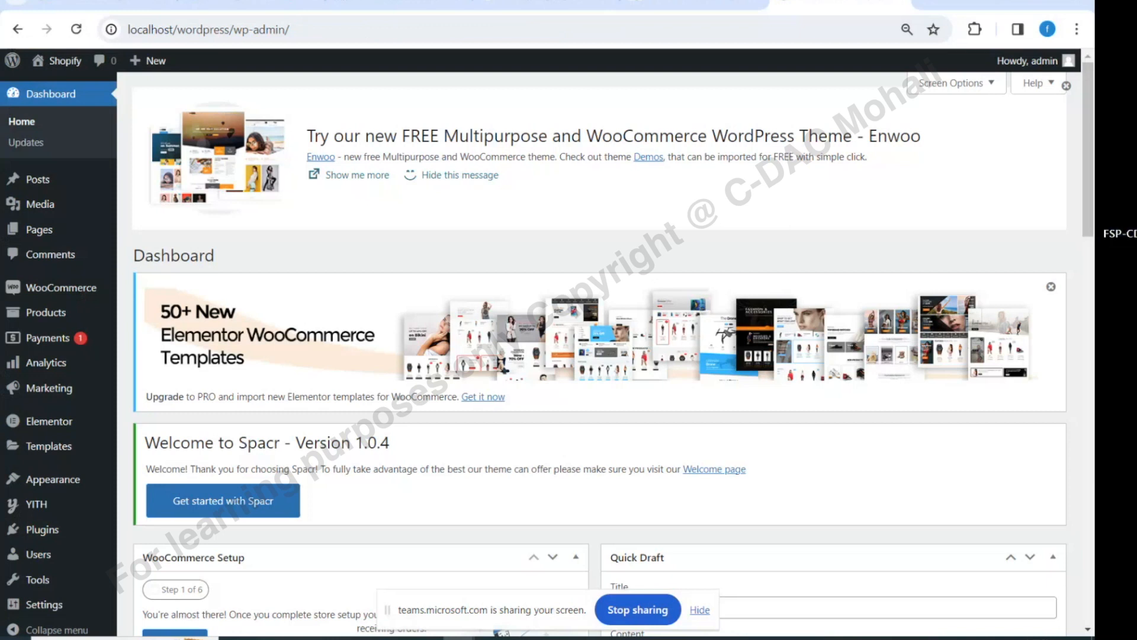
Browse the admin sidebar menus on the Dashboard while the XML import continues
scroll(728, 238, "down", 7)
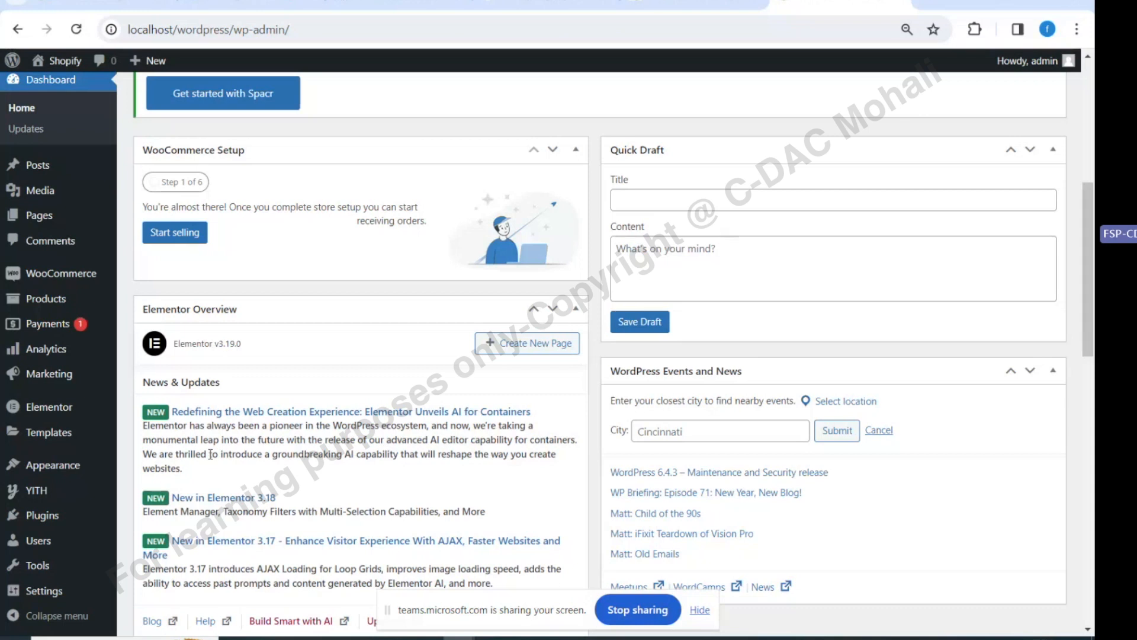
mouse_move(39, 190)
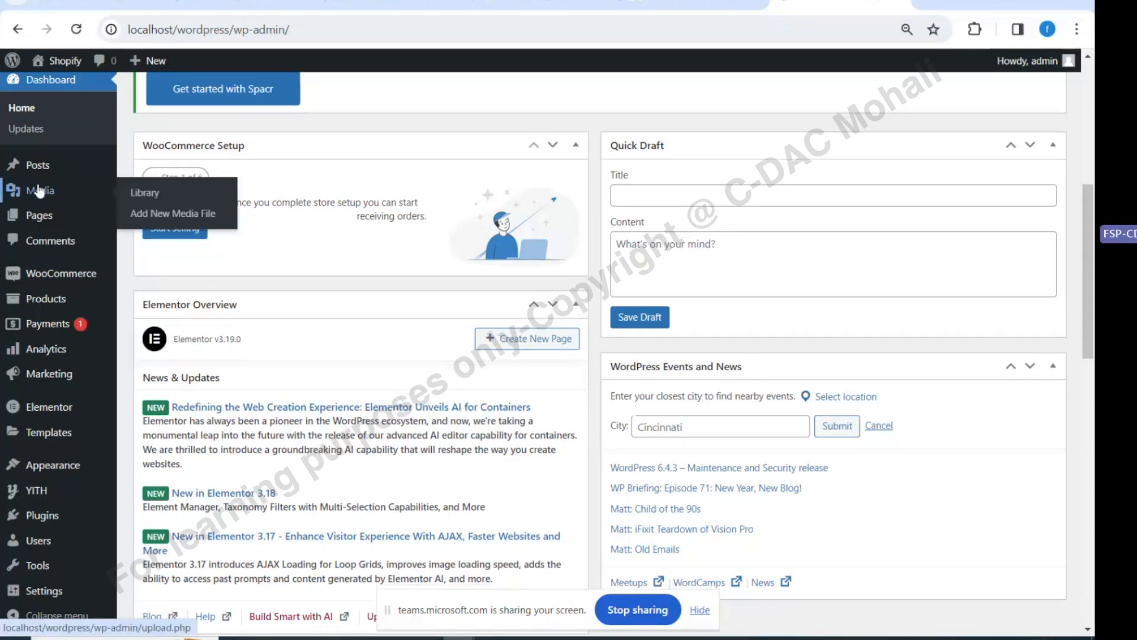
scroll(23, 352, "down", 5)
scroll(23, 352, "down", 4)
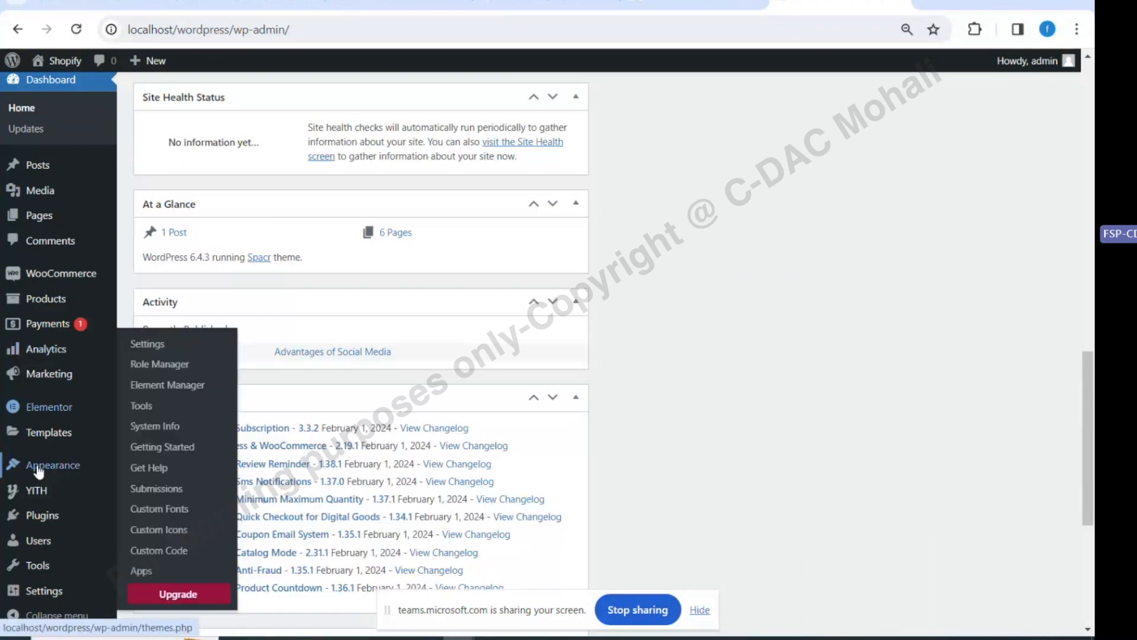
mouse_move(41, 471)
mouse_move(7, 492)
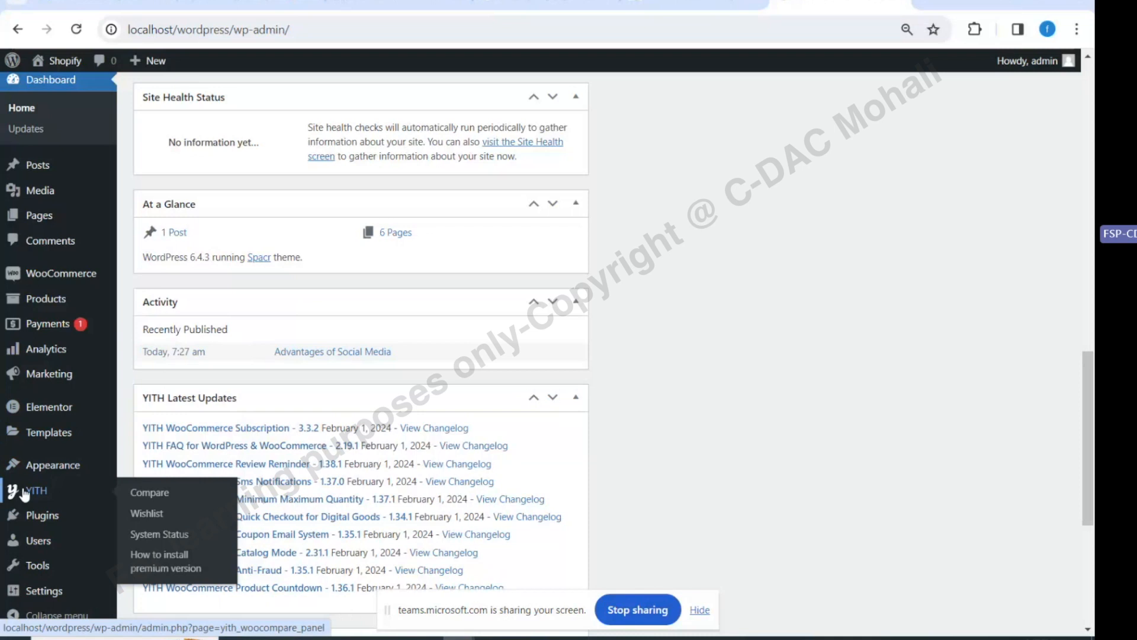
mouse_move(42, 442)
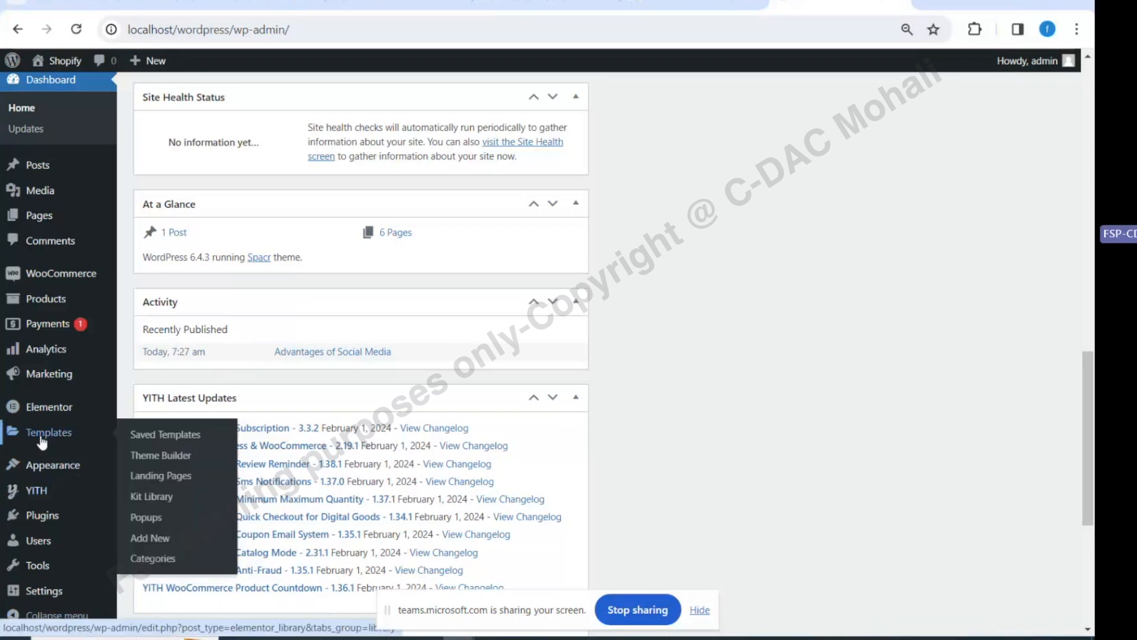
mouse_move(55, 286)
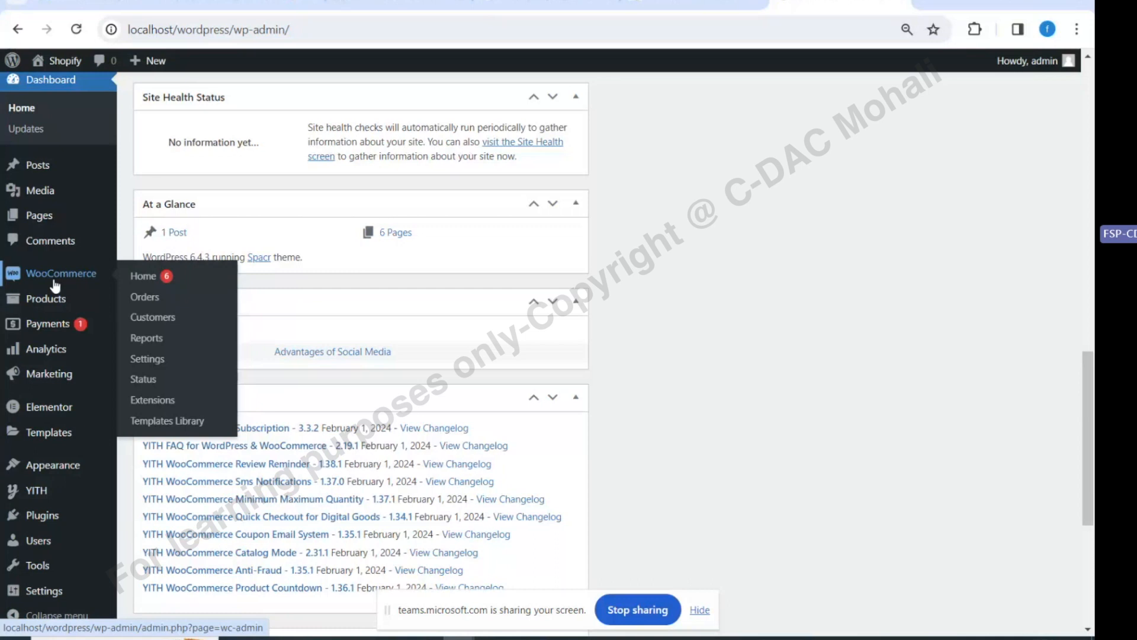
Check the demo import progress and the Teams meeting, then go back to the WordPress dashboard
left_click(653, 8)
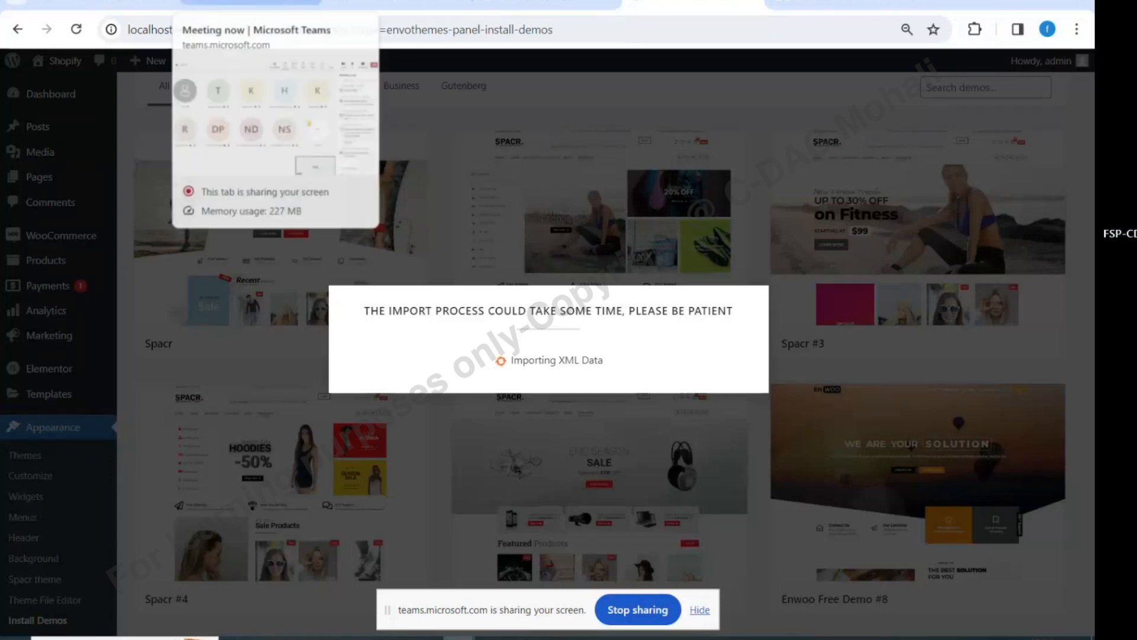
left_click(249, 5)
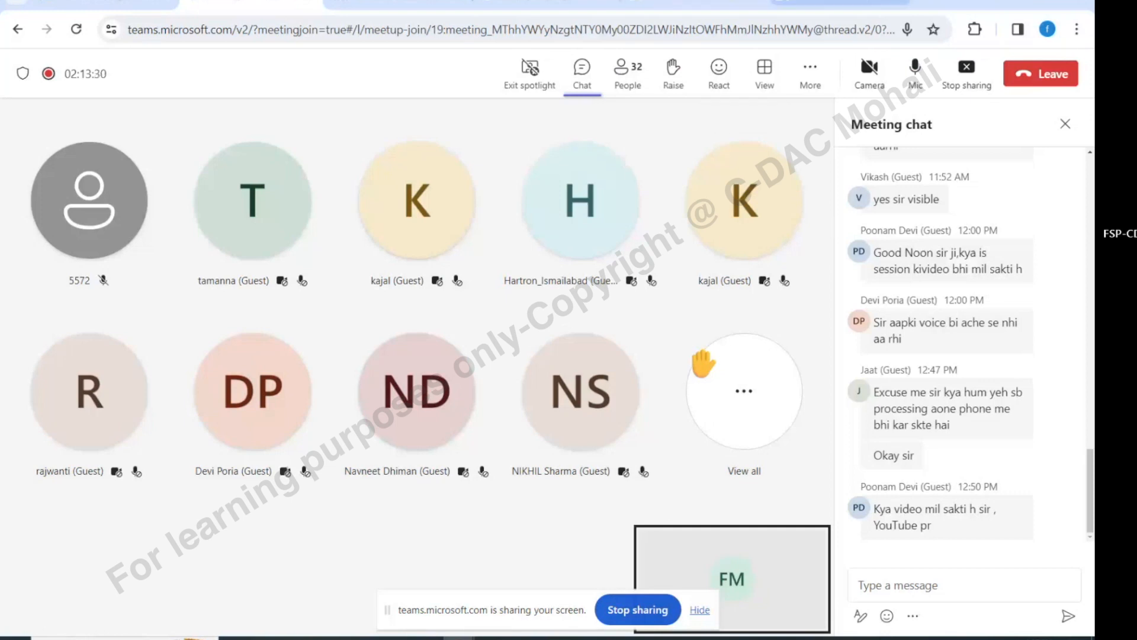
left_click(705, 3)
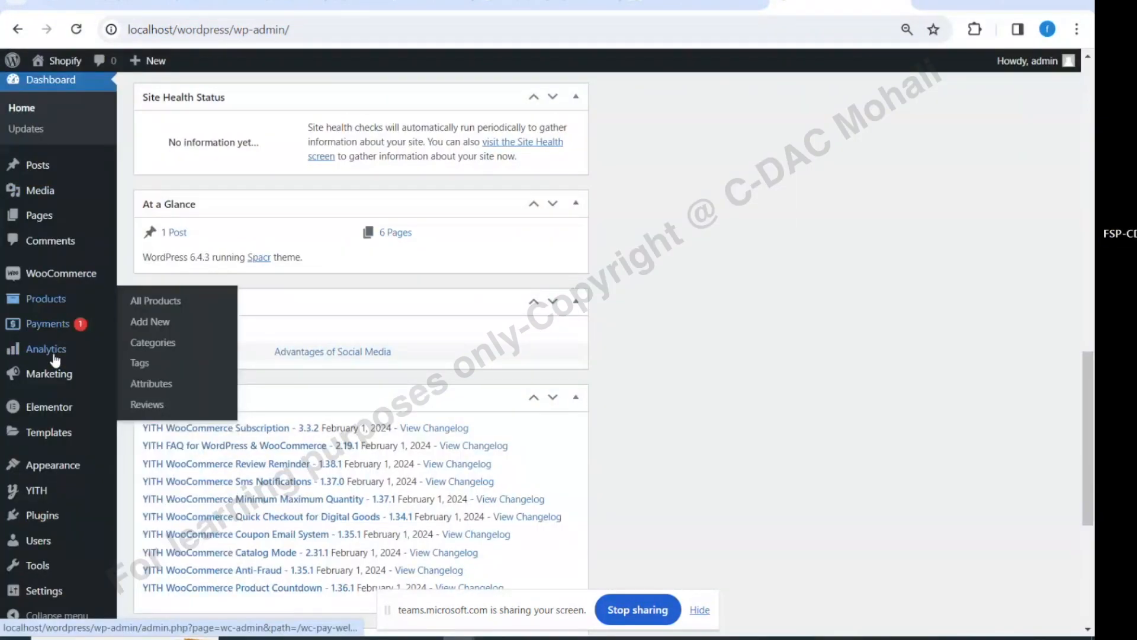
Open Appearance > Customize from the admin sidebar for the Spacr-themed site
scroll(27, 610, "down", 3)
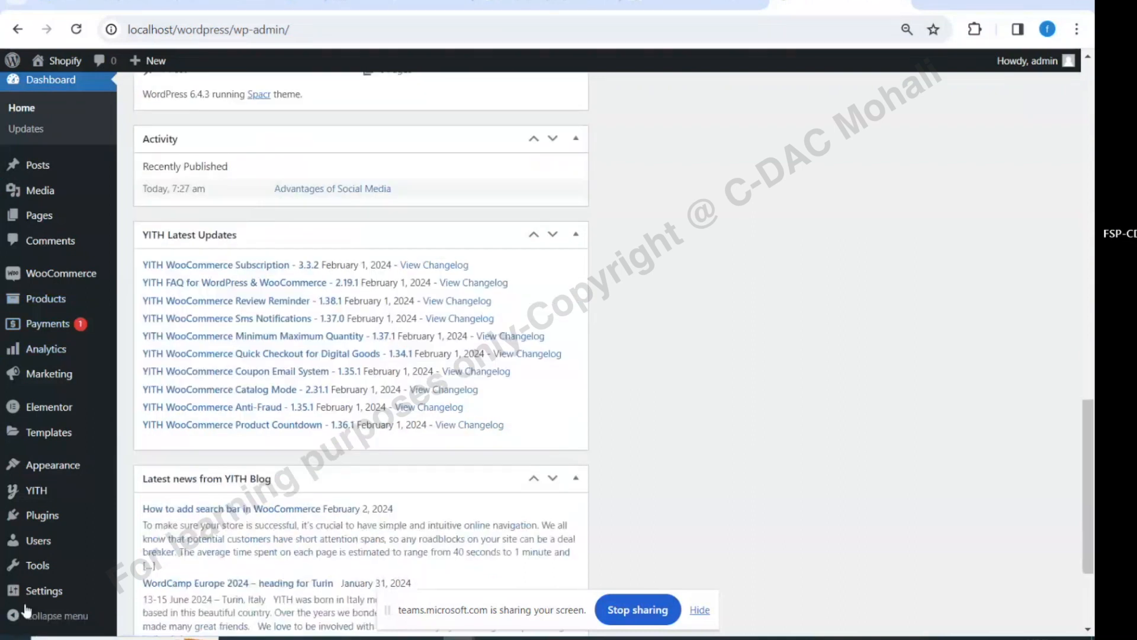
mouse_move(42, 292)
mouse_move(35, 378)
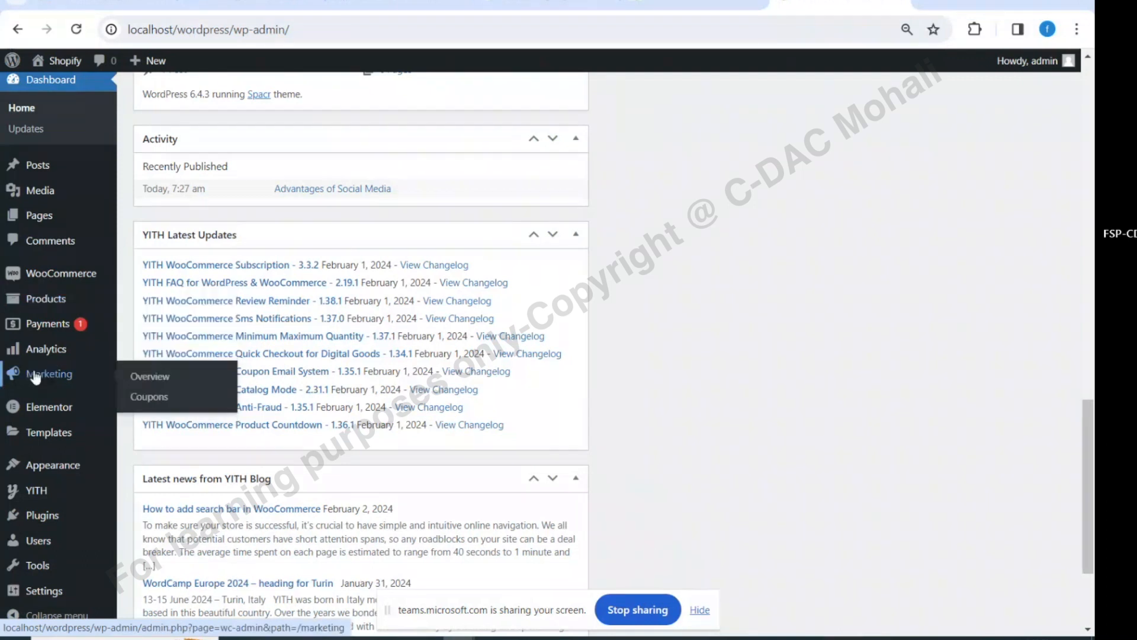
left_click(162, 436)
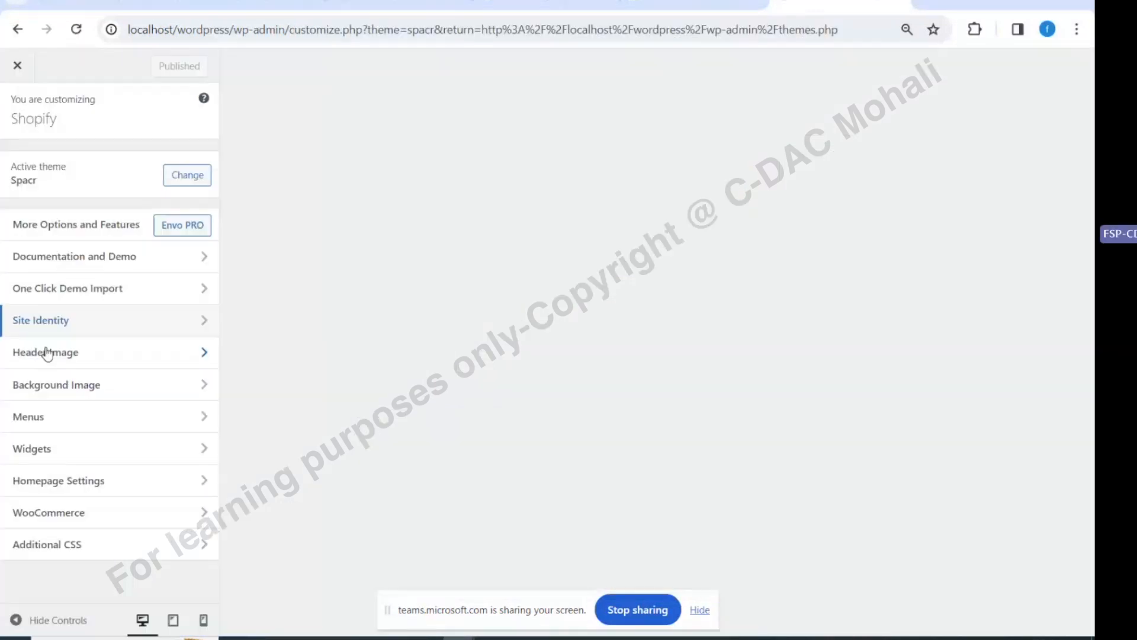
In Homepage Settings, choose a static page and select Shop as the homepage
left_click(59, 480)
left_click(86, 378)
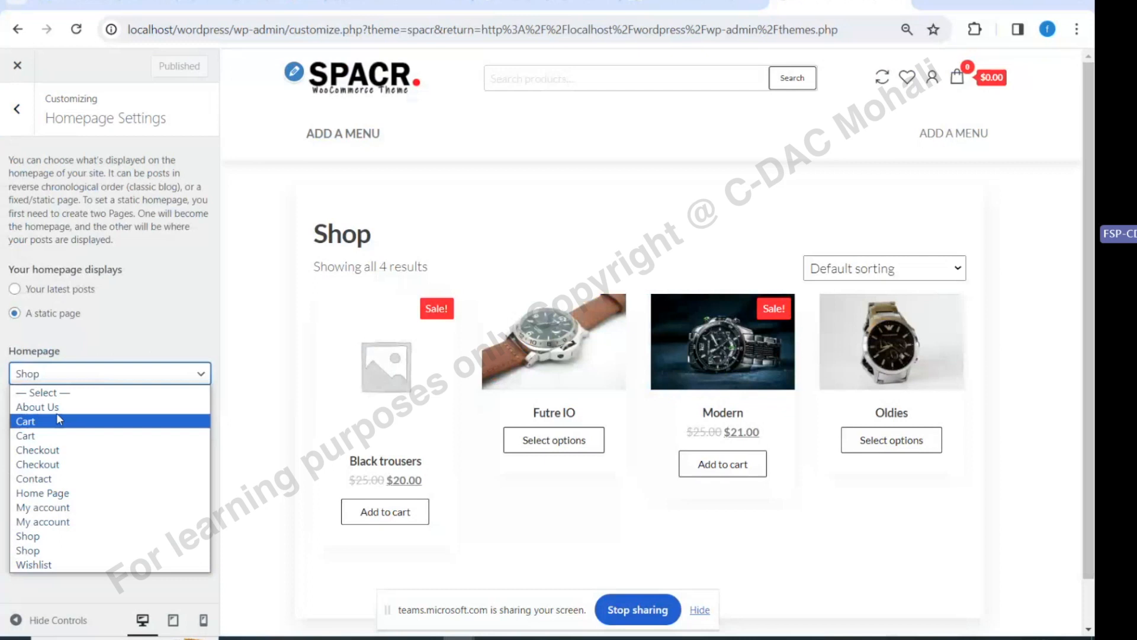
left_click(40, 552)
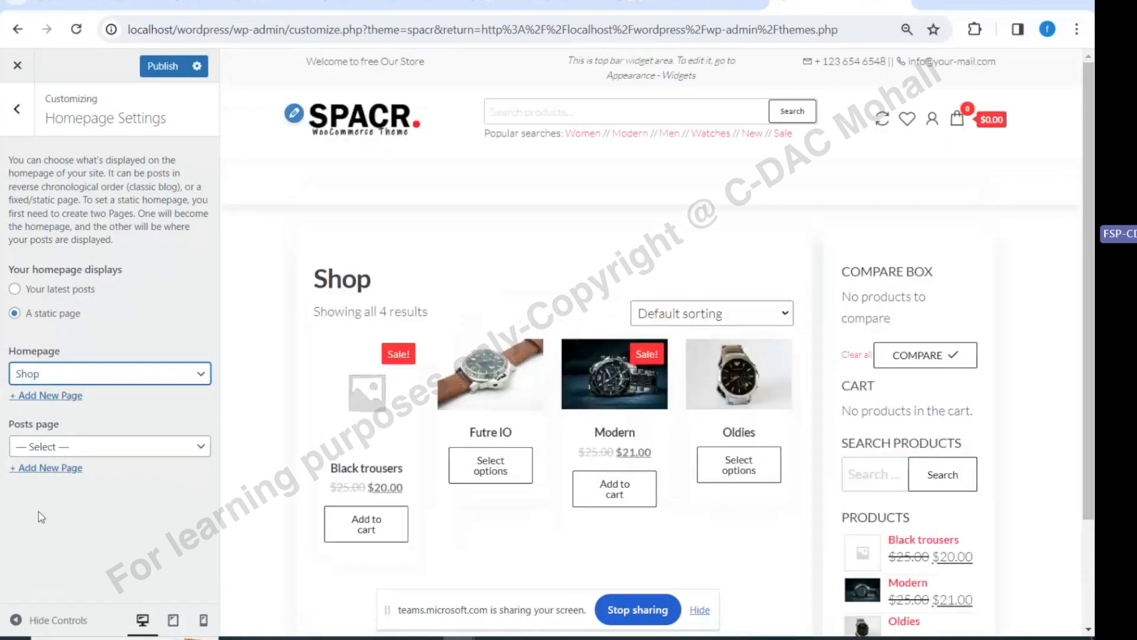
left_click(90, 381)
left_click(45, 535)
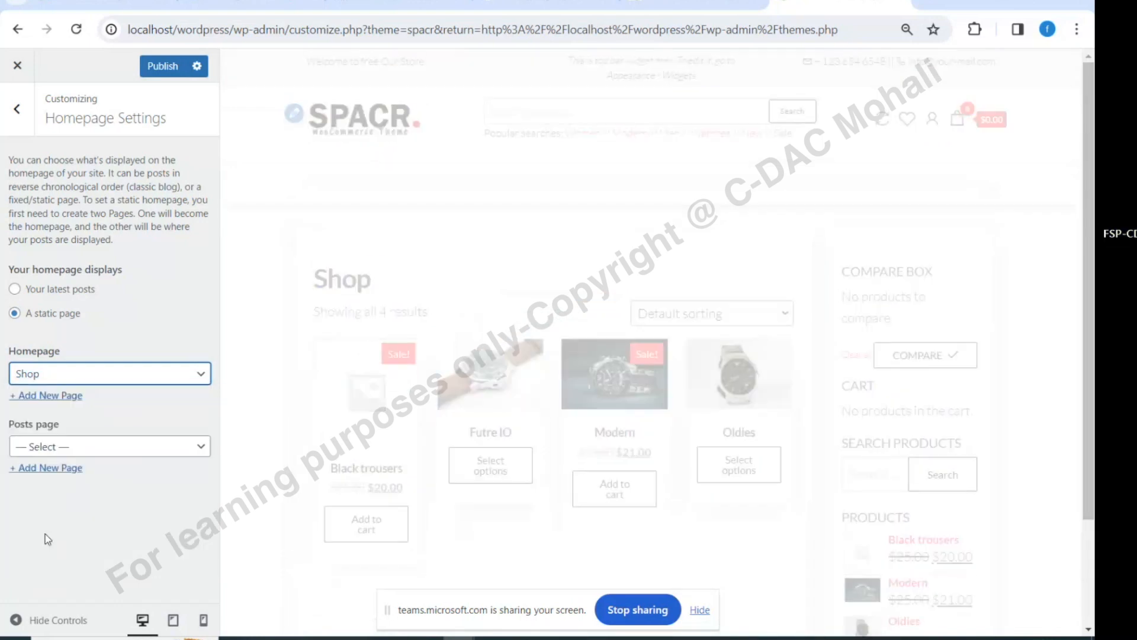
Preview My account, Home Page, then Wishlist as the static homepage
left_click(84, 375)
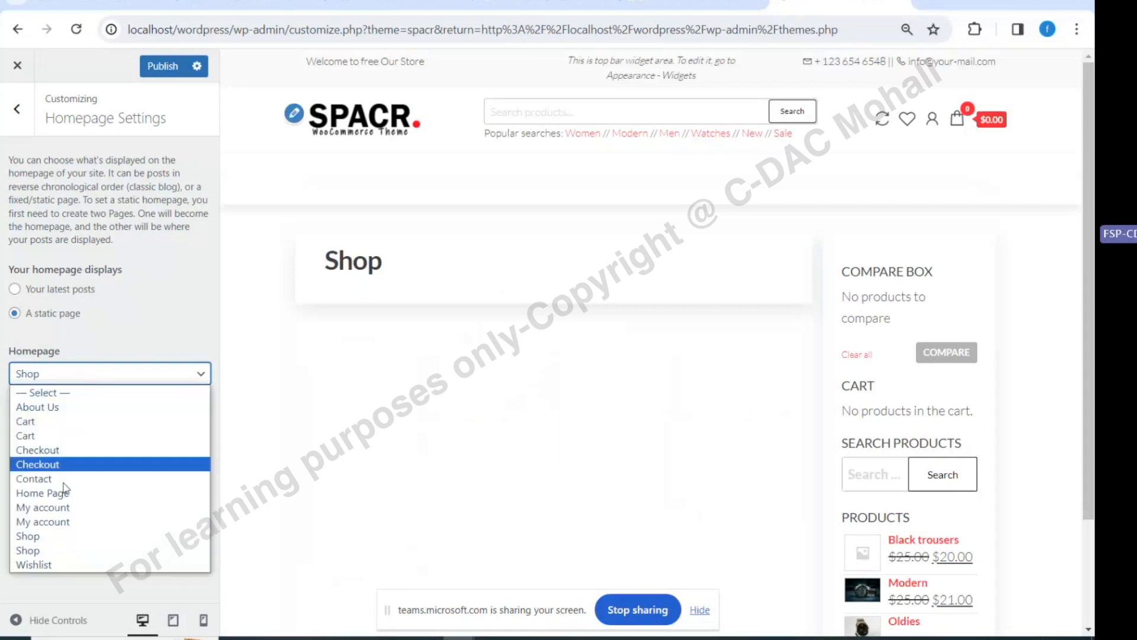
left_click(59, 521)
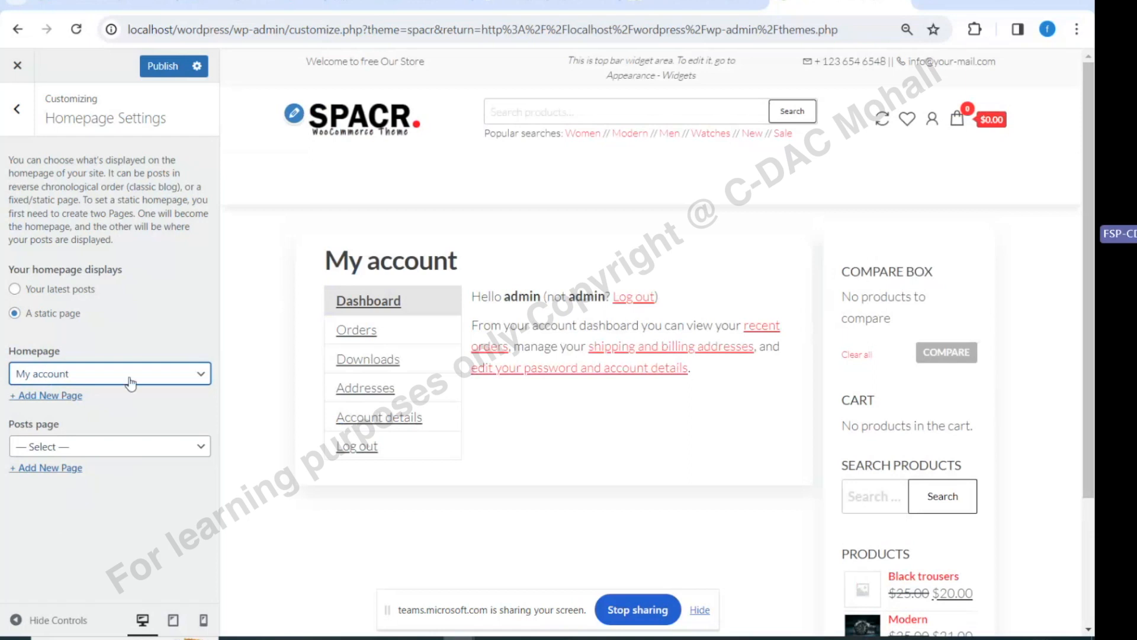
left_click(126, 376)
left_click(65, 492)
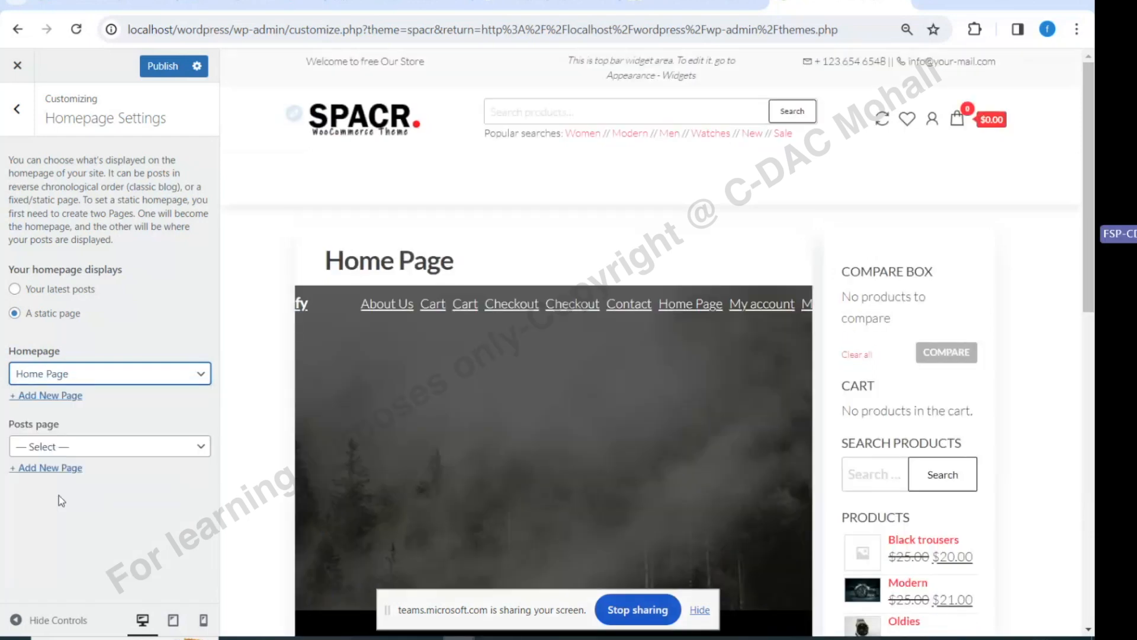
left_click(111, 374)
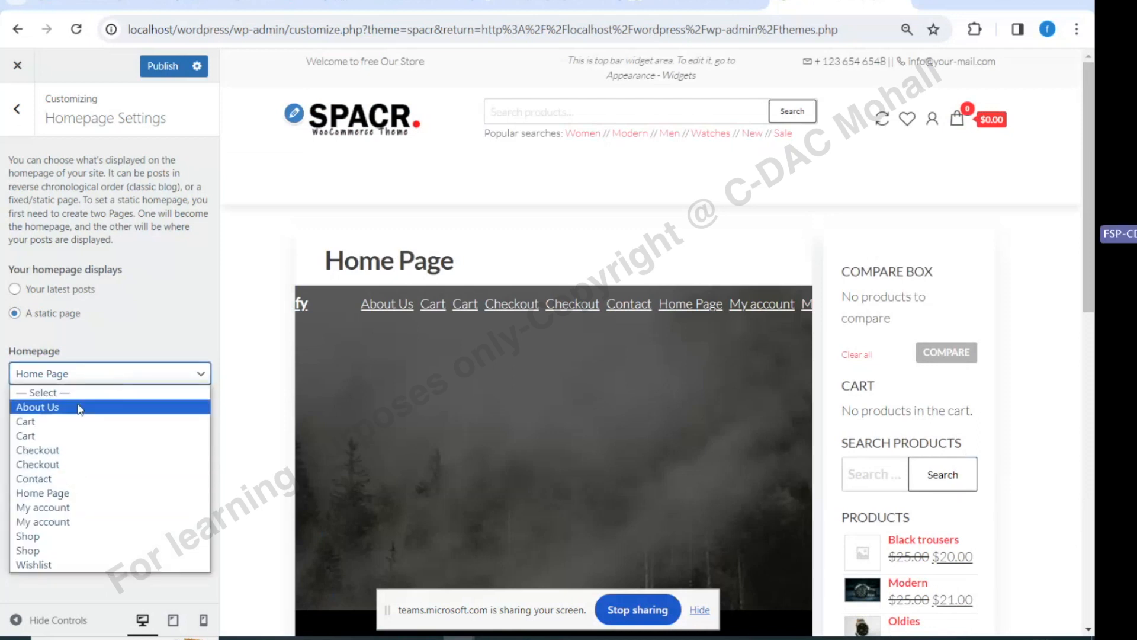
left_click(52, 566)
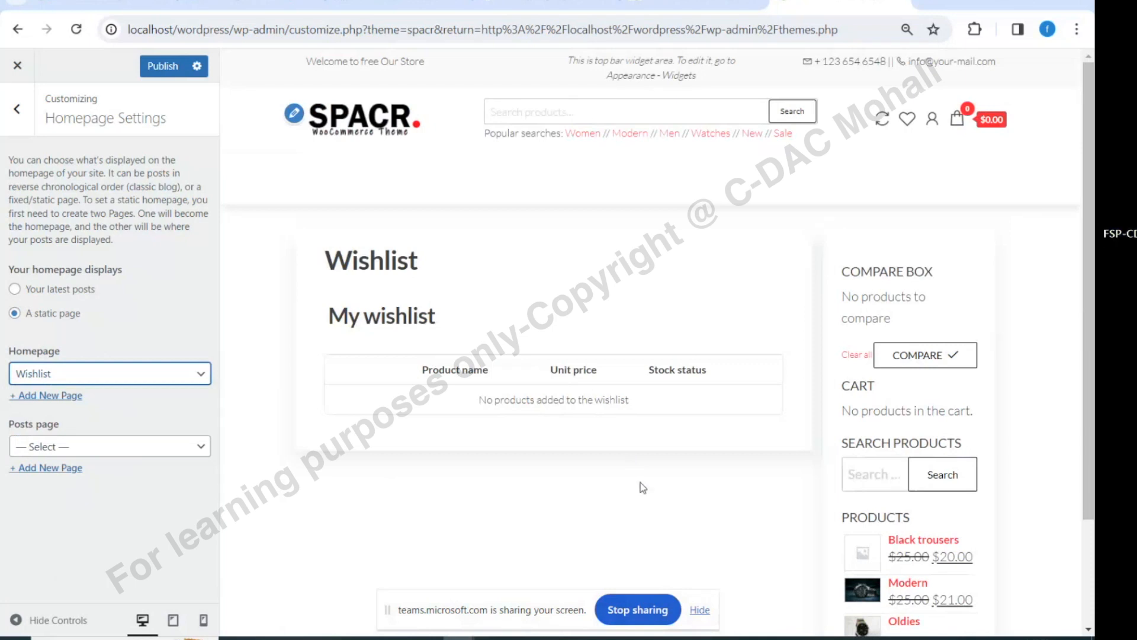
Mute the microphone in the Teams meeting
left_click(99, 379)
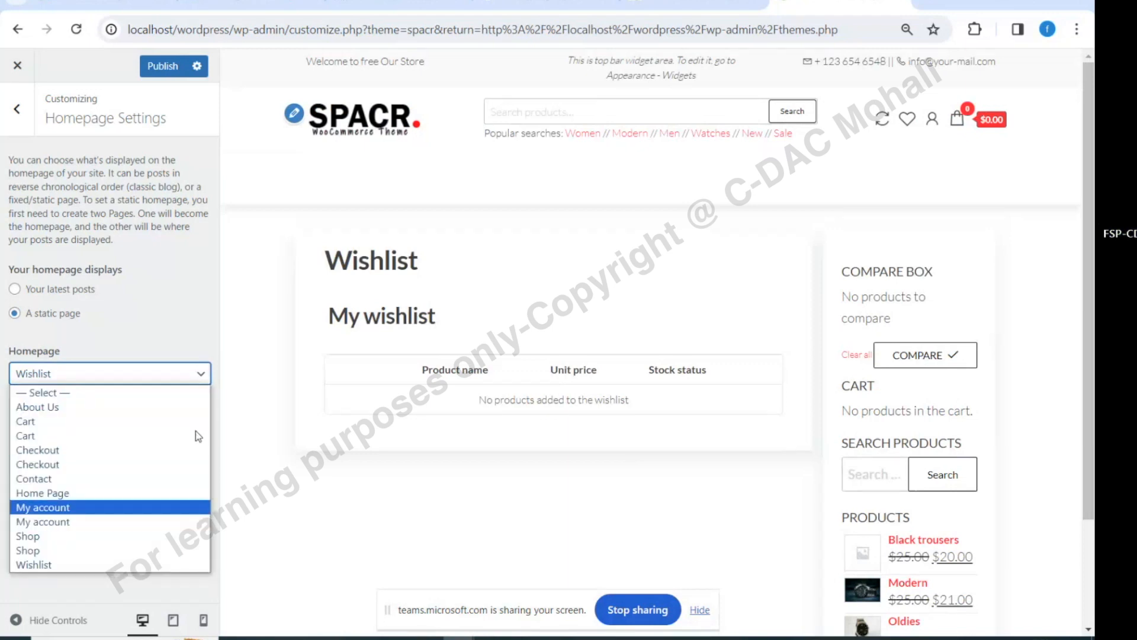
left_click(251, 3)
left_click(916, 68)
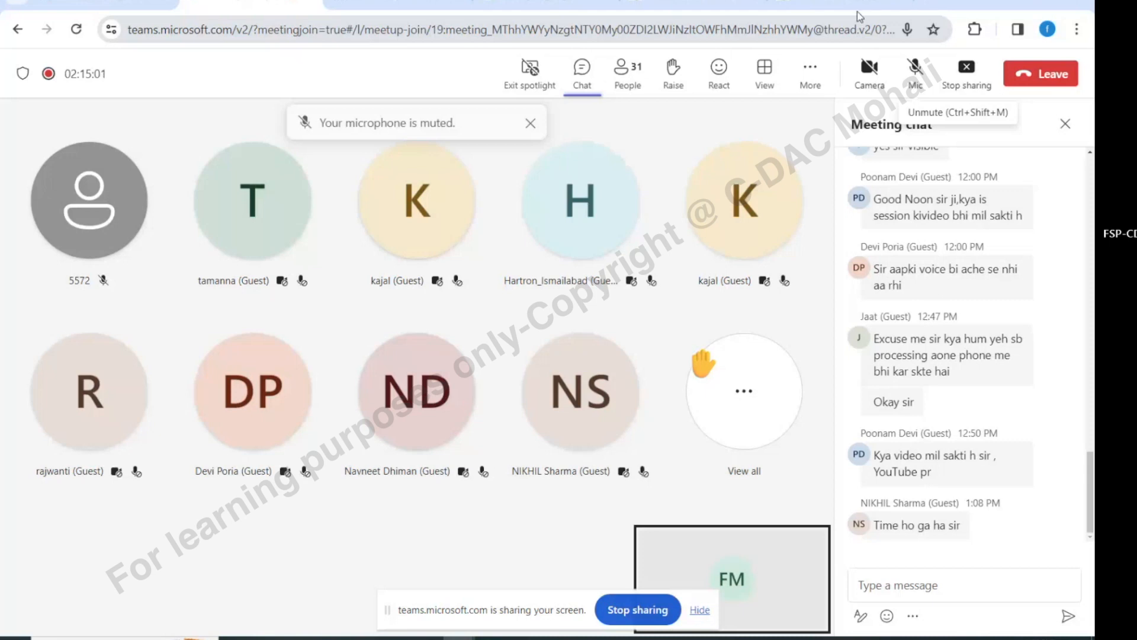
Go back to the Customize: Shopify tab, still previewing Wishlist as the homepage
mouse_move(860, 16)
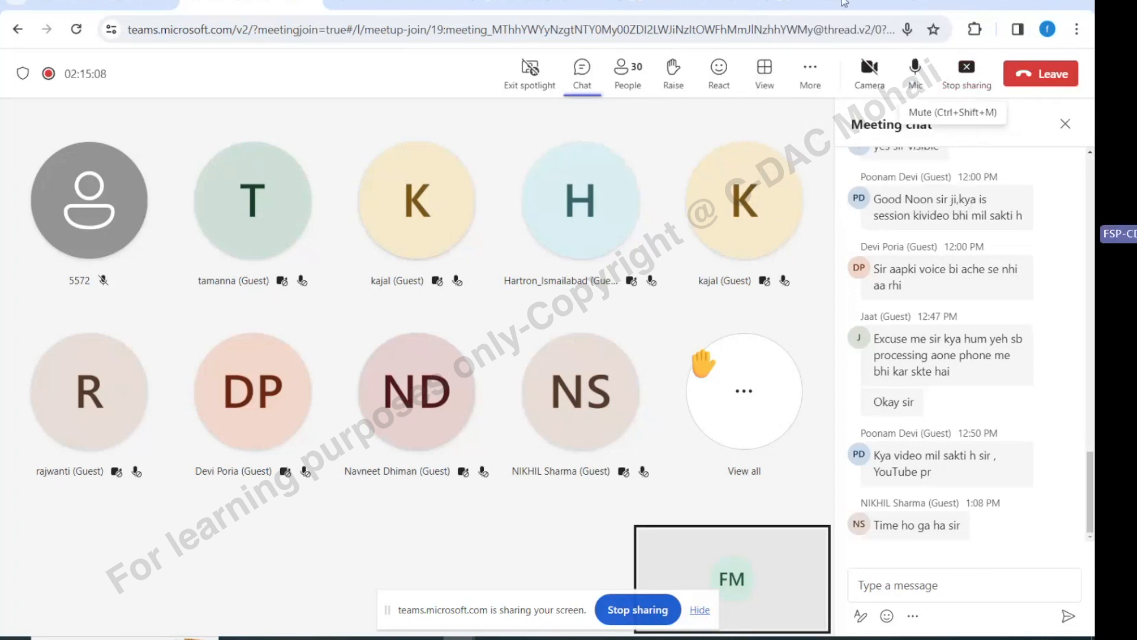
left_click(844, 5)
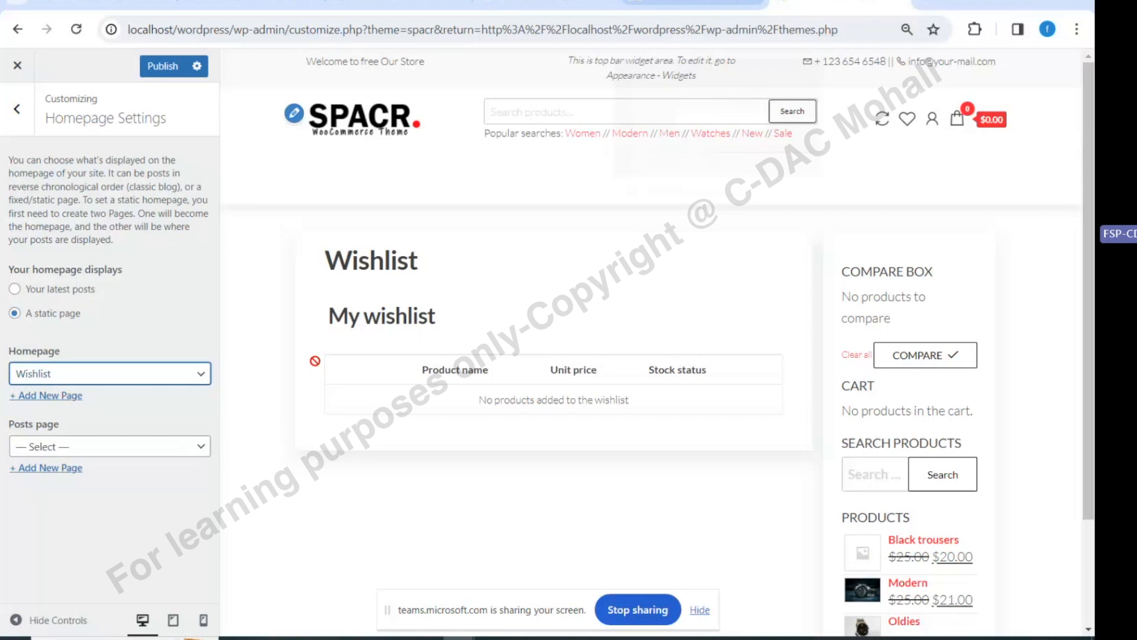
Pick Shop in the Homepage dropdown after briefly previewing My account, then publish and exit the Customizer
left_click(119, 373)
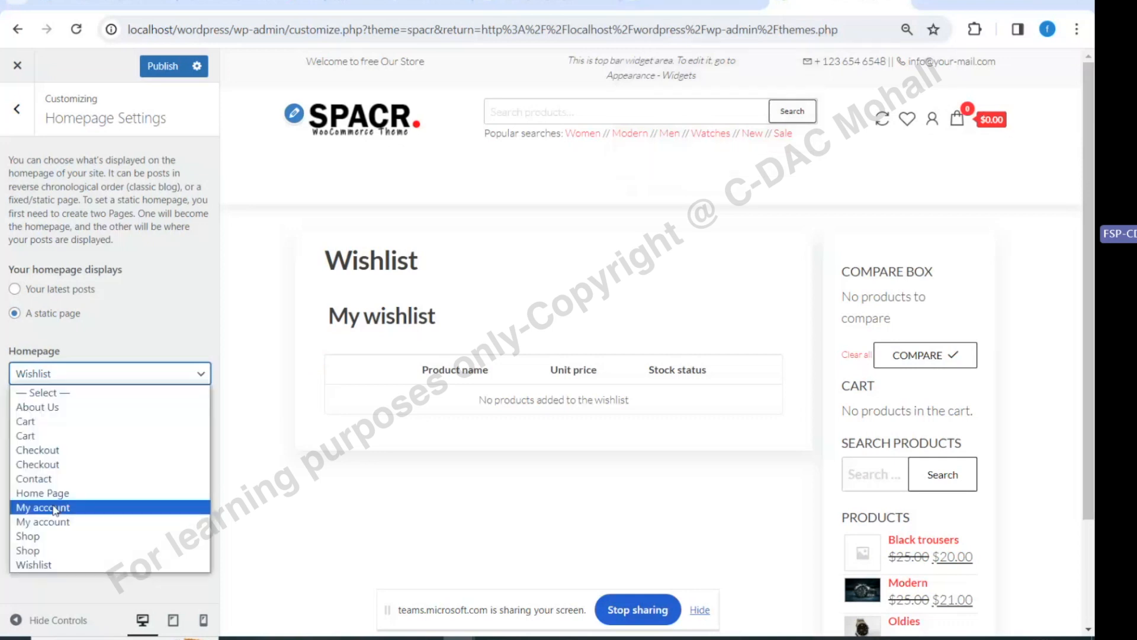
left_click(54, 508)
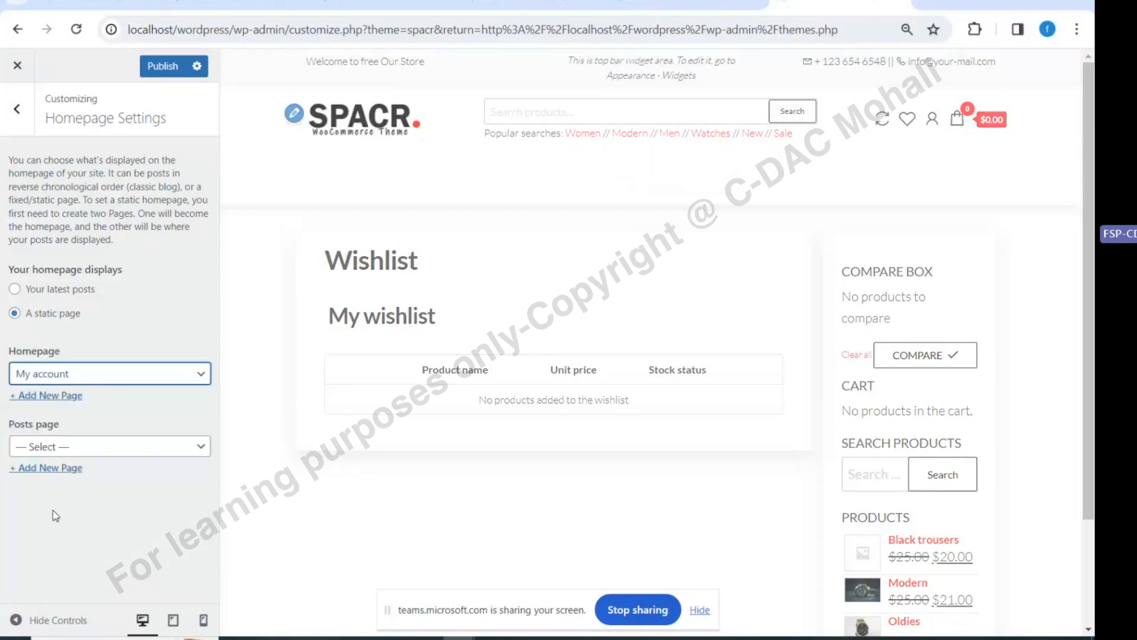
left_click(106, 374)
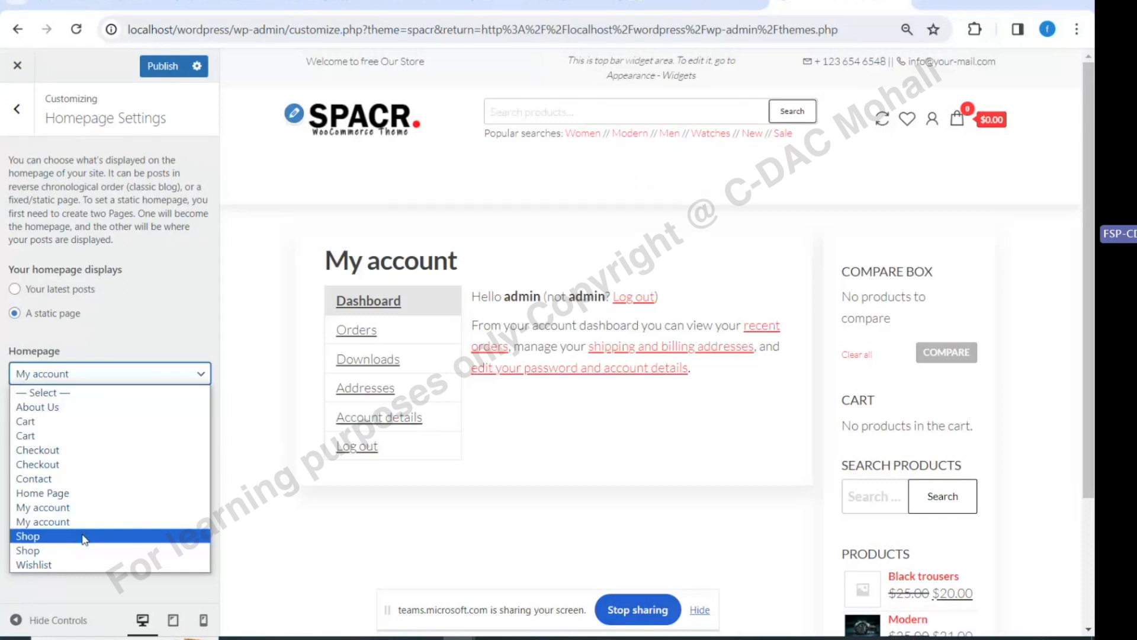
left_click(85, 536)
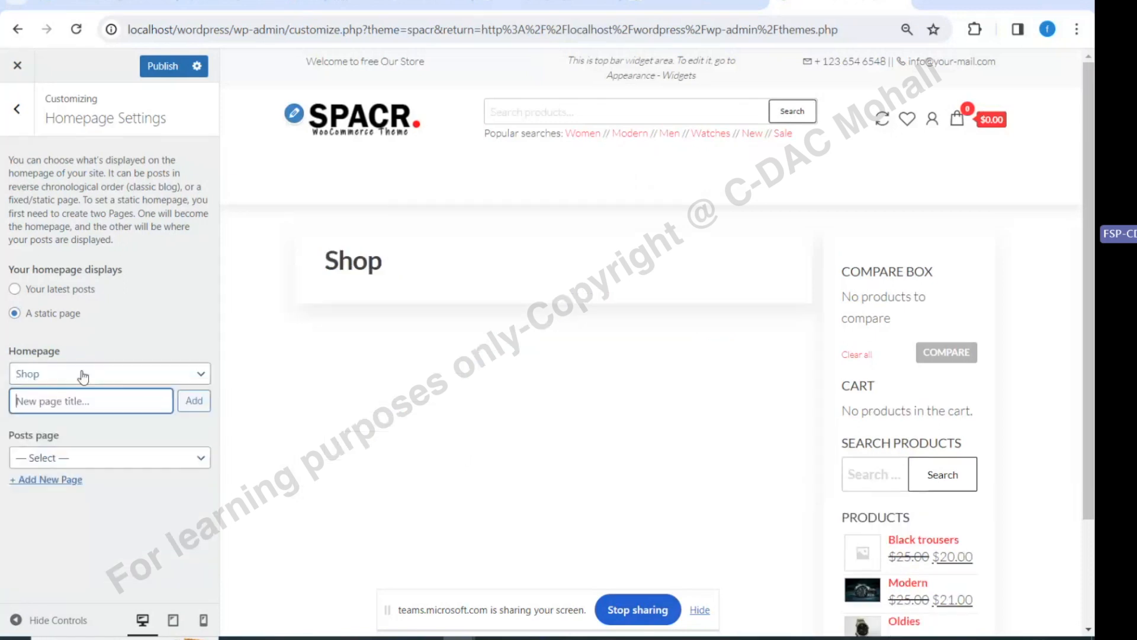
left_click(83, 375)
left_click(19, 553)
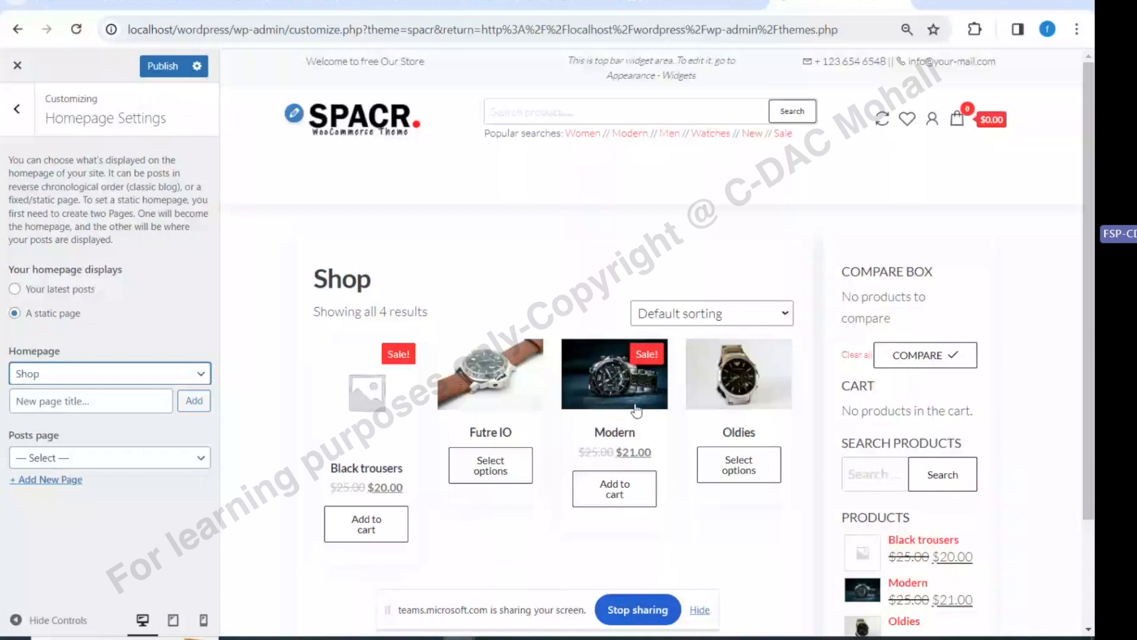
left_click(162, 67)
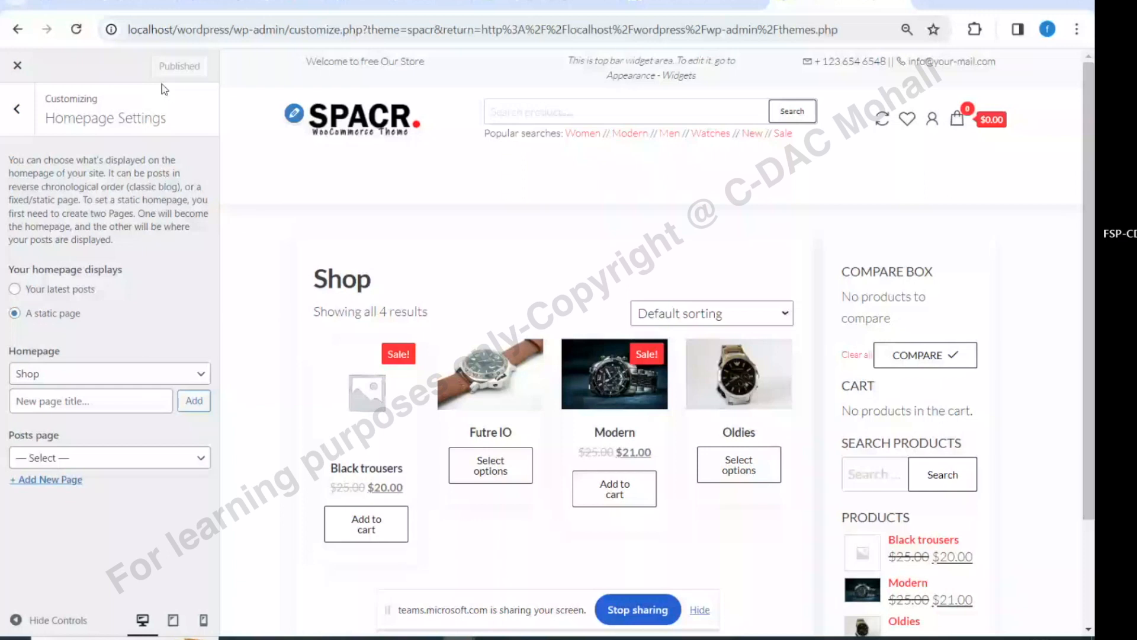
left_click(17, 65)
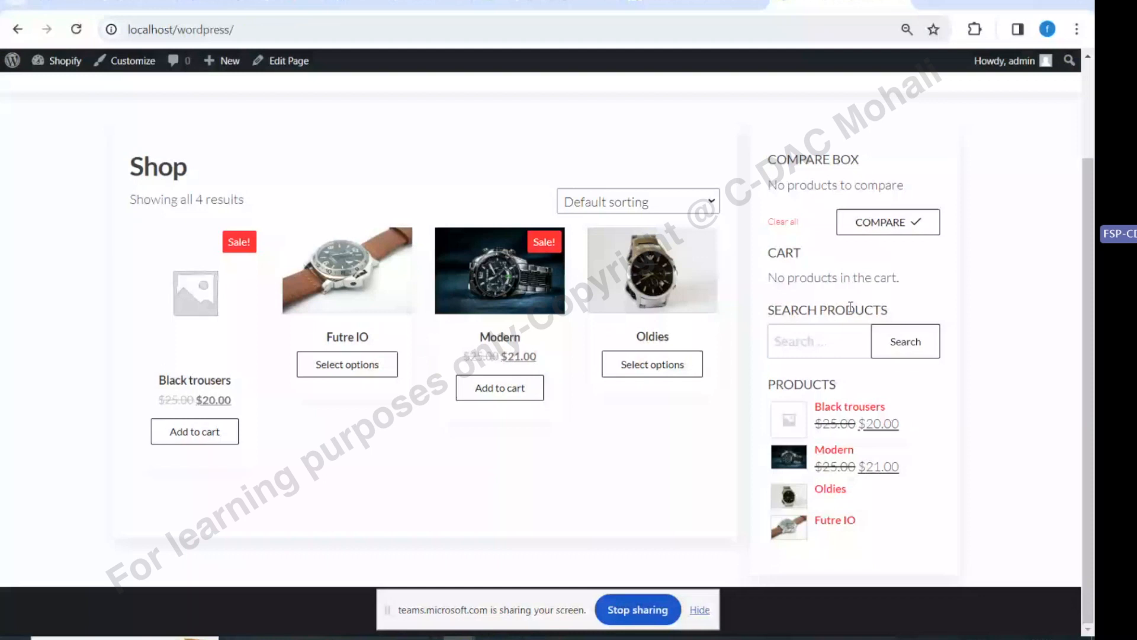
Look over the live Shop homepage, then close the Demo Imported! notice on Install Demos
scroll(684, 251, "up", 2)
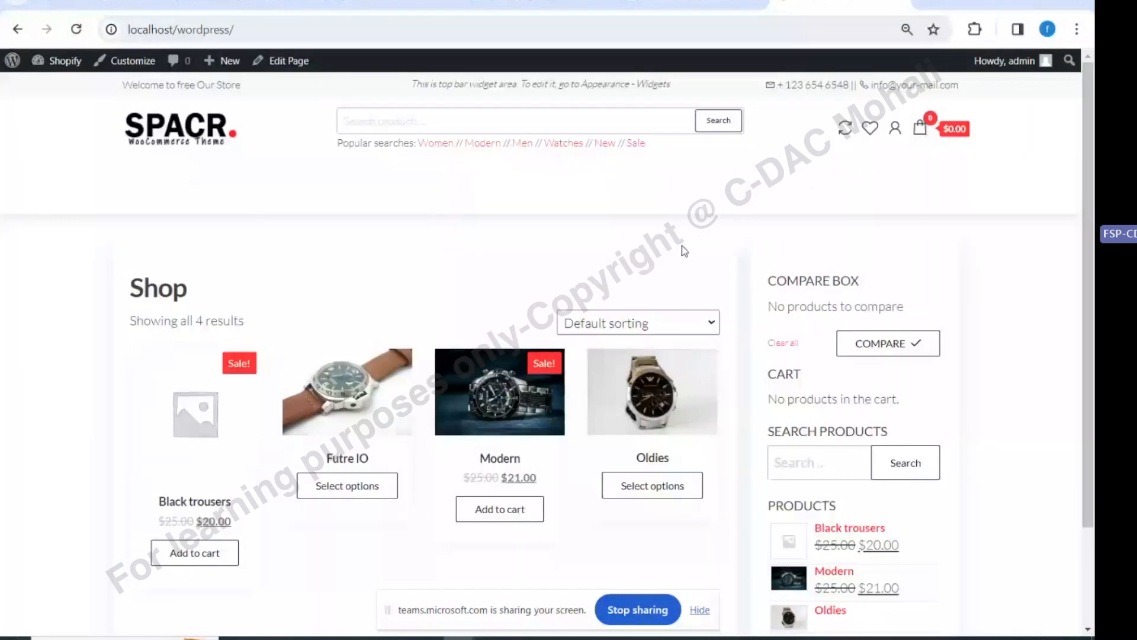
left_click(660, 4)
left_click(753, 255)
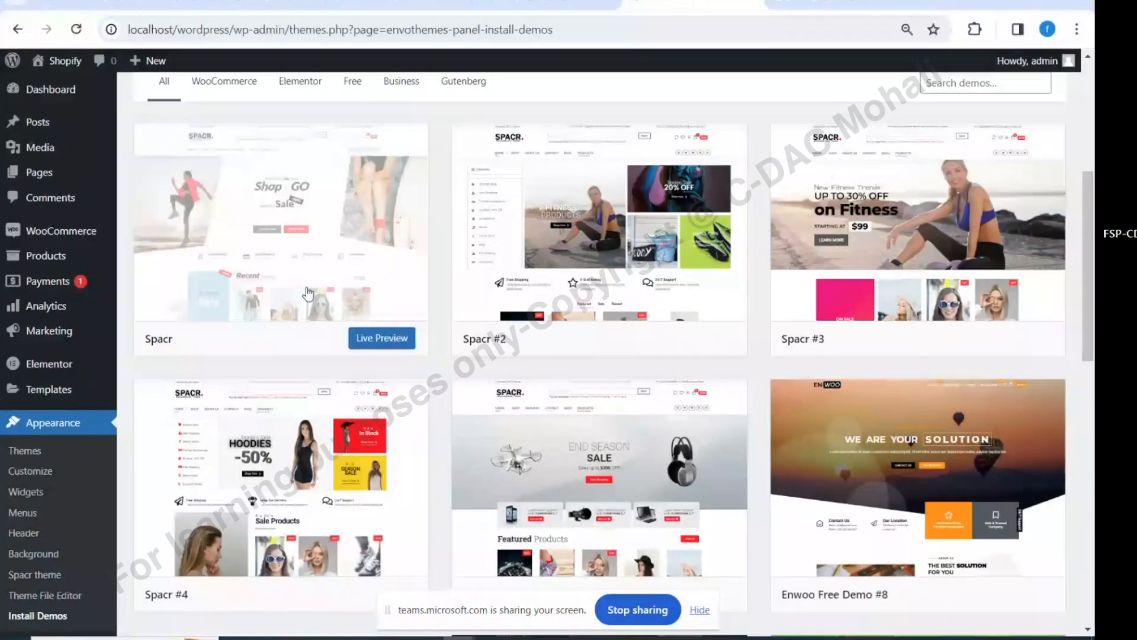
scroll(307, 292, "down", 1)
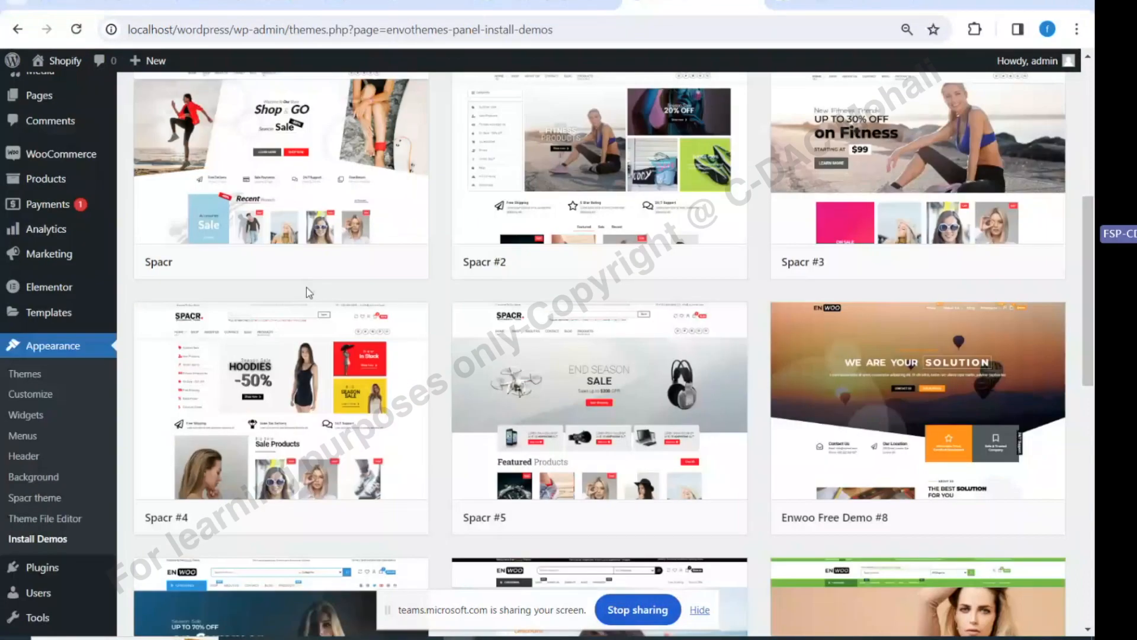